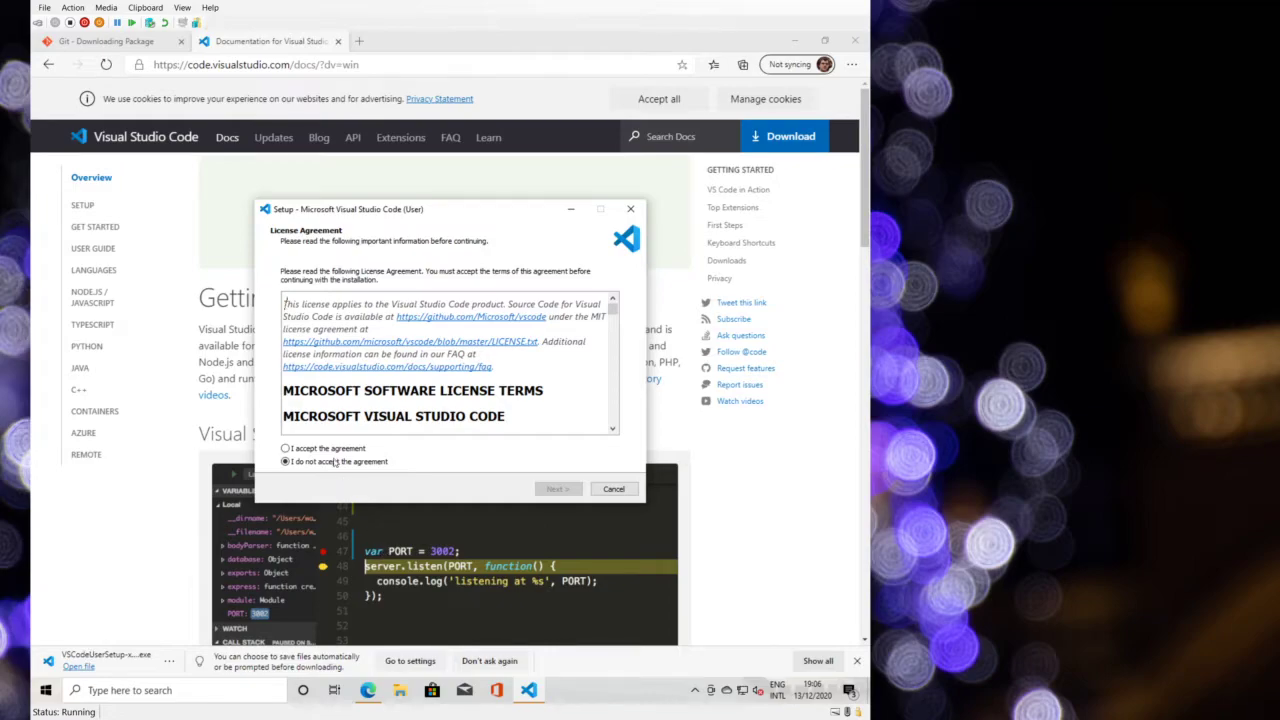
- Accept the VS Code license and keep the default install location and Start Menu folder
{"action": "left_click", "coordinate": [336, 449]}
{"action": "left_click", "coordinate": [576, 490]}
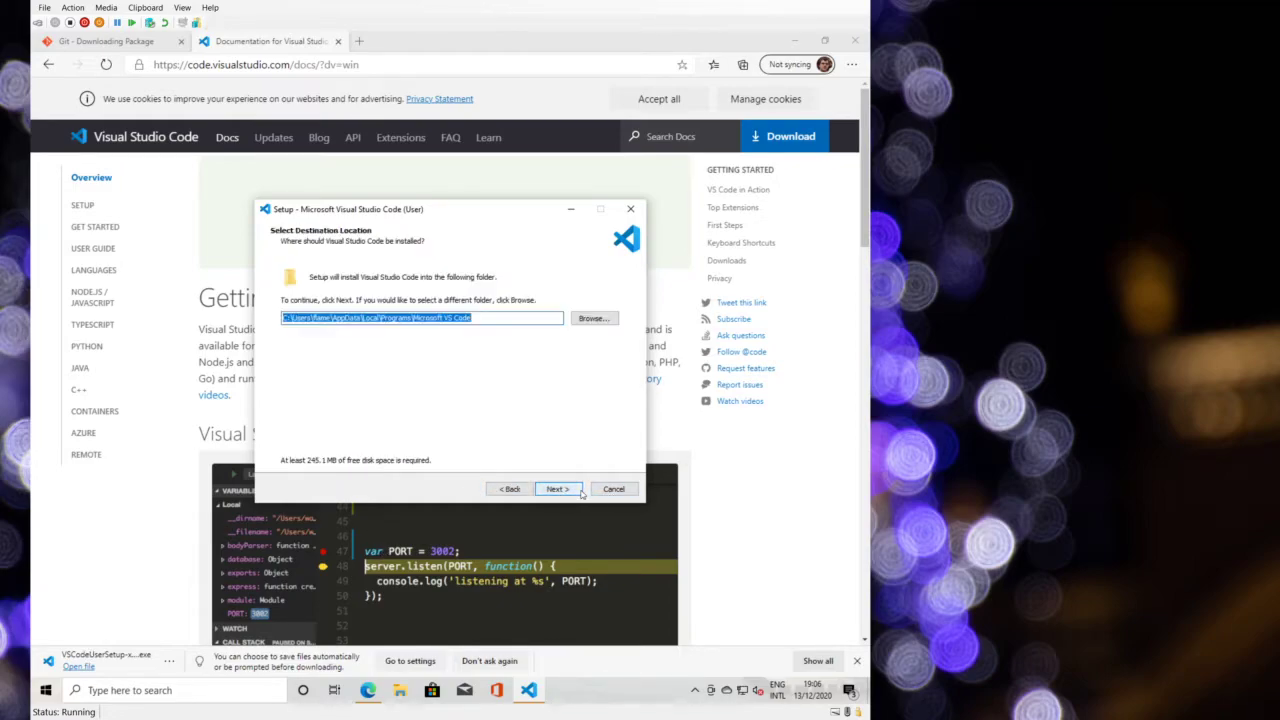
{"action": "left_click", "coordinate": [579, 490]}
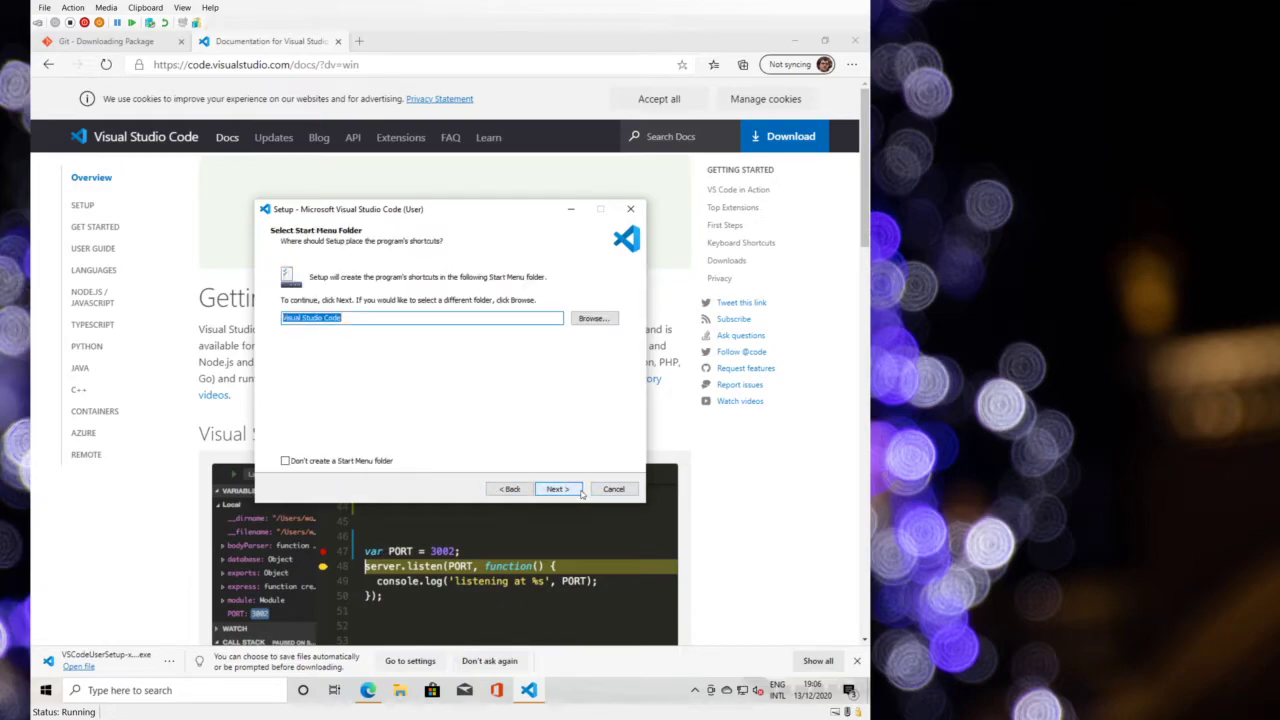
{"action": "left_click", "coordinate": [579, 490]}
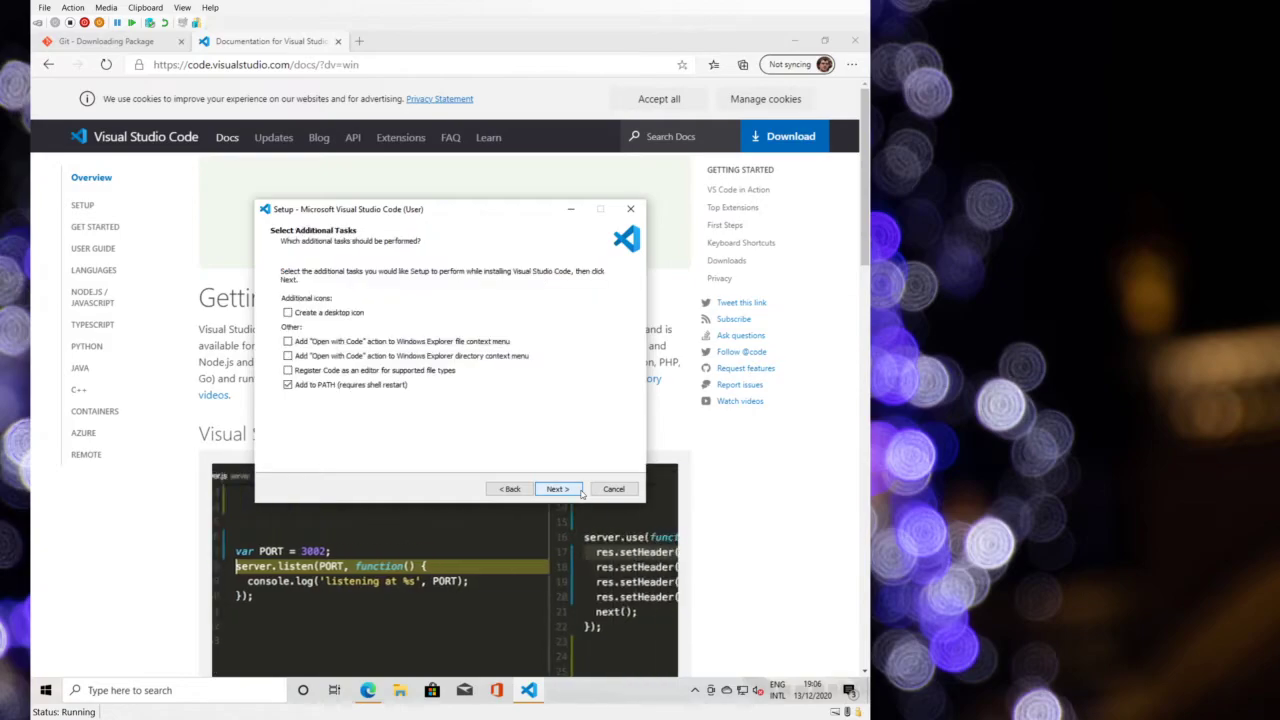
- Register Code for supported file types, install it, and finish with VS Code launching
{"action": "left_click", "coordinate": [455, 370]}
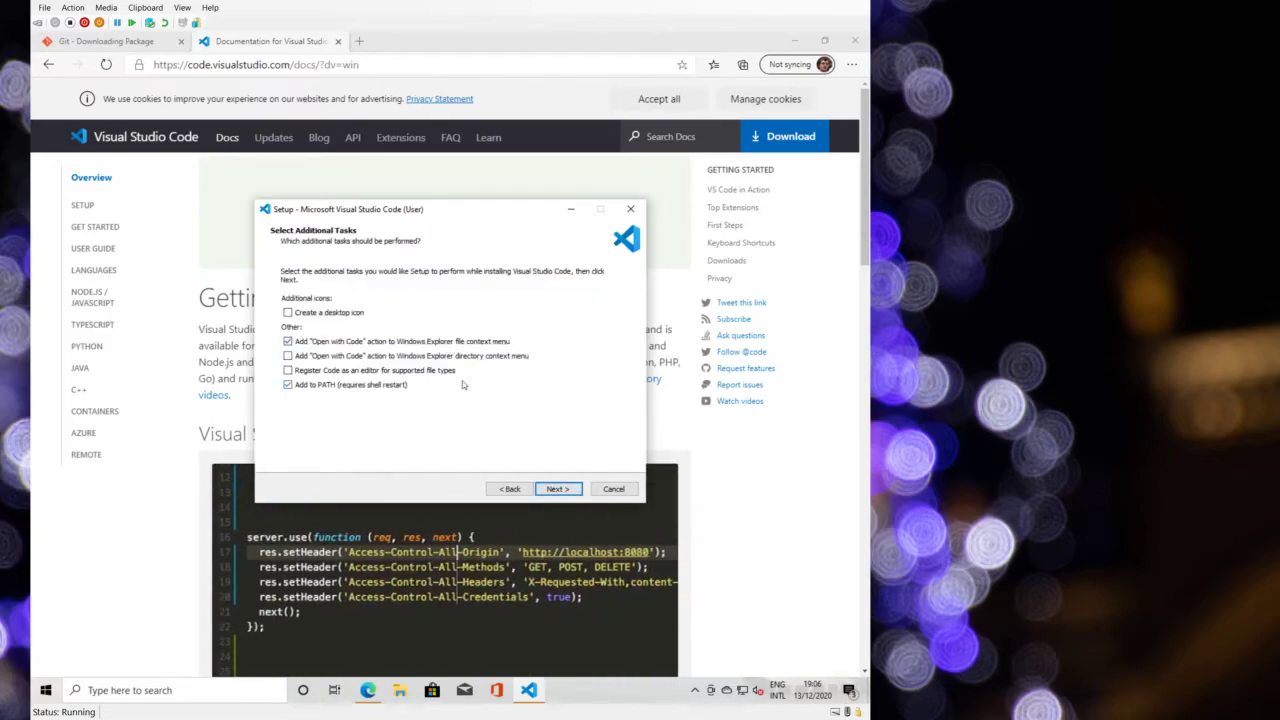
{"action": "left_click", "coordinate": [552, 489]}
{"action": "left_click", "coordinate": [548, 491]}
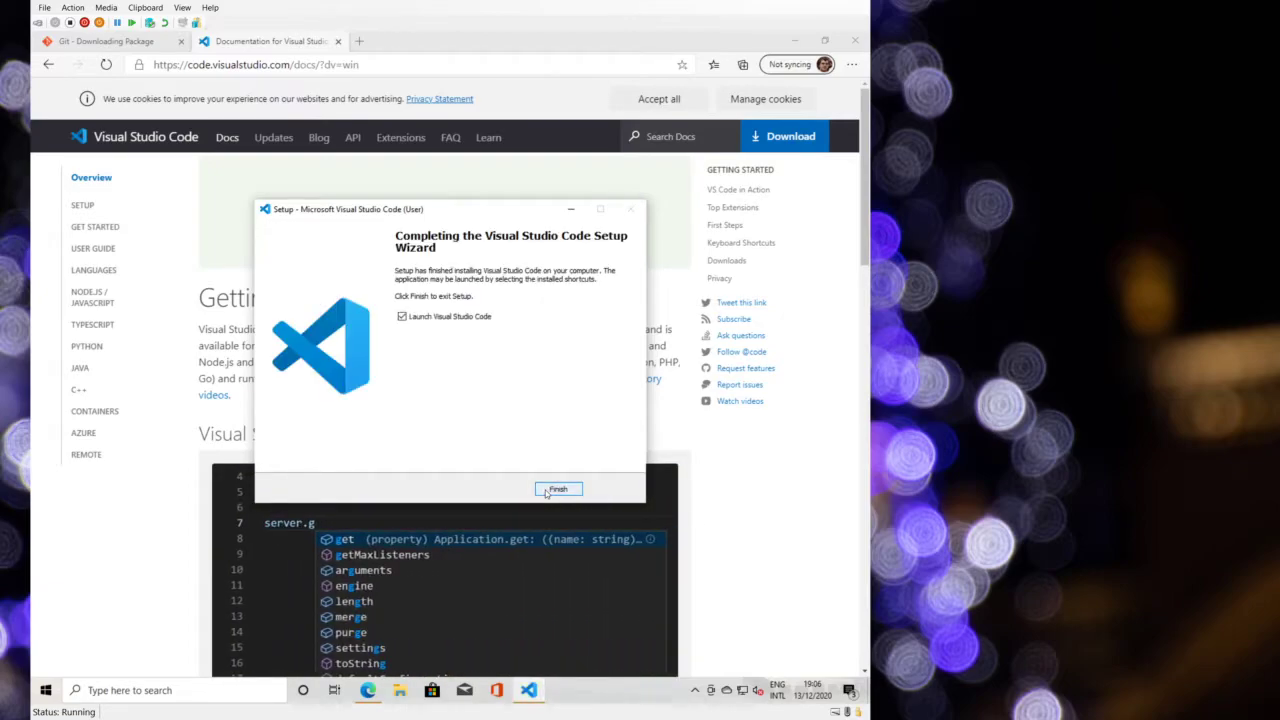
{"action": "left_click", "coordinate": [557, 489]}
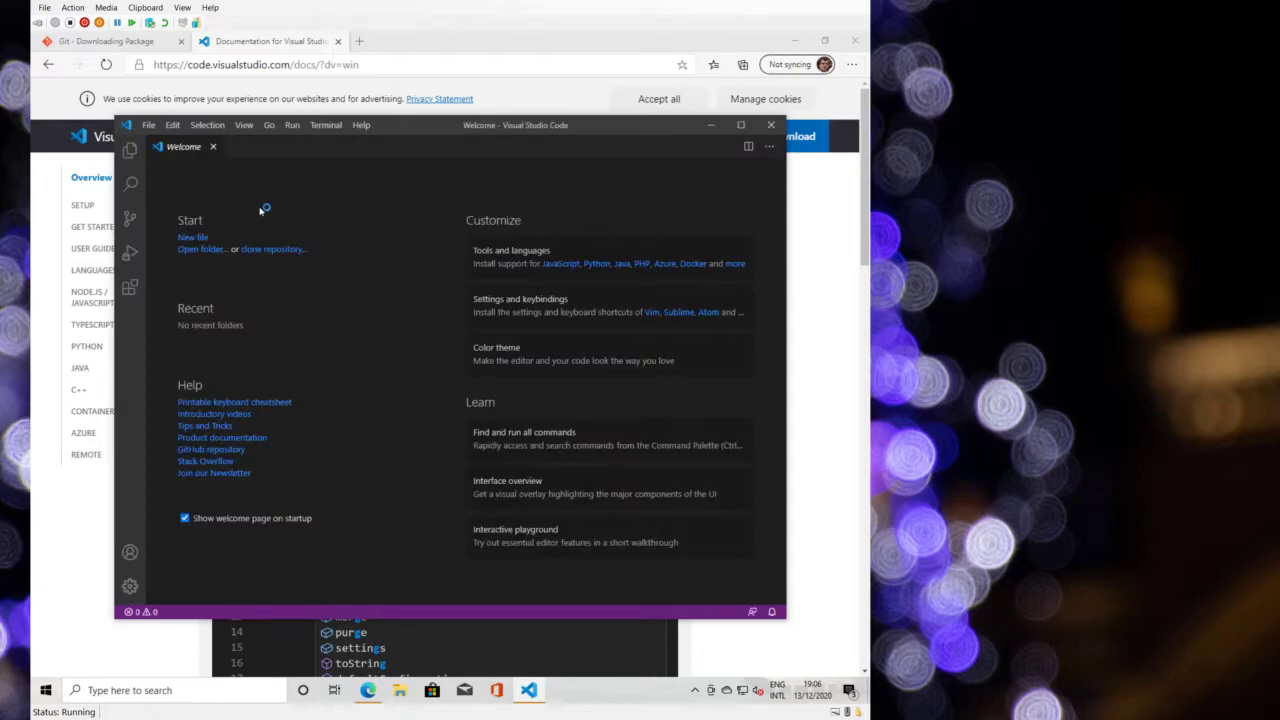
- Look through the Manage gear menu, account options and the main menu bar
{"action": "left_click", "coordinate": [130, 587]}
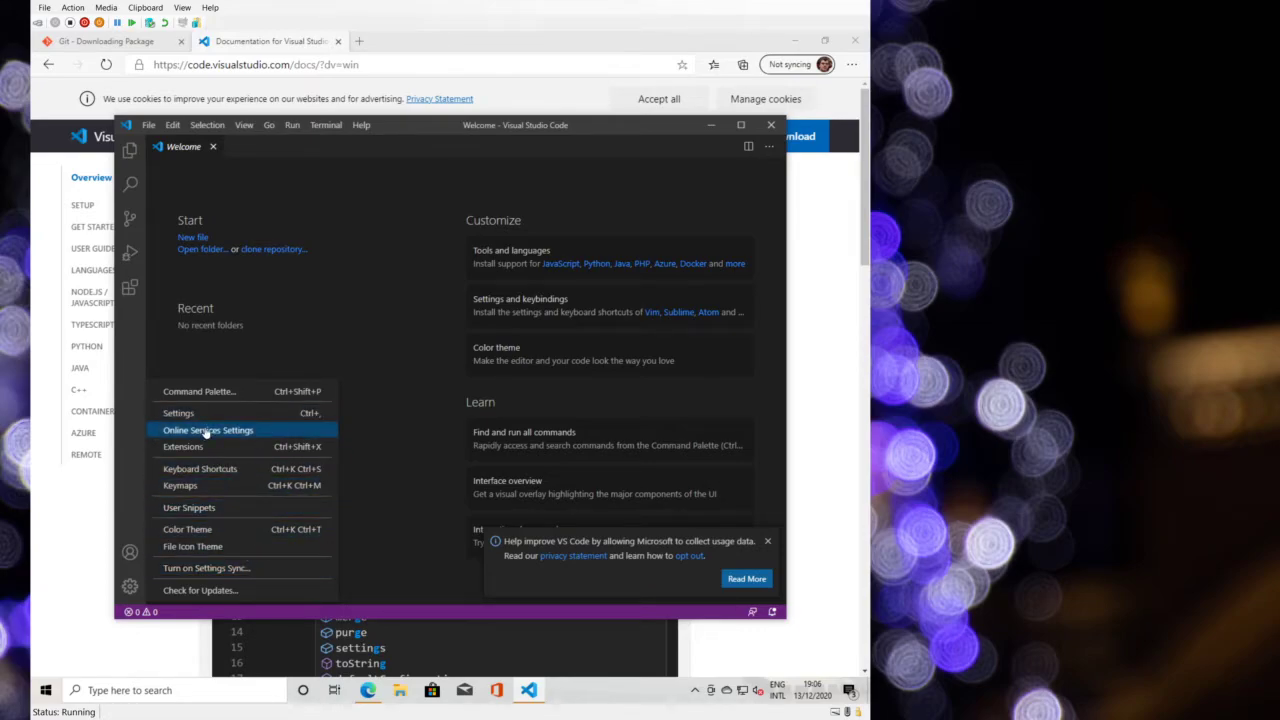
{"action": "left_click", "coordinate": [131, 552]}
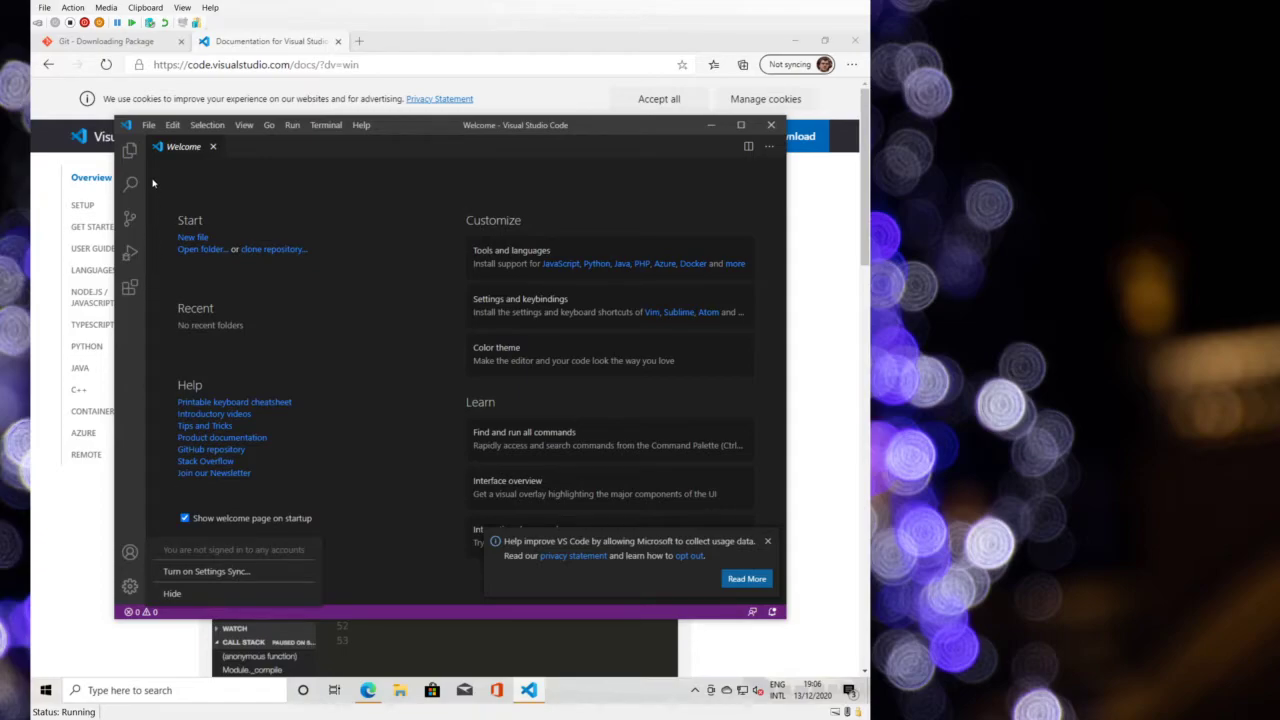
{"action": "left_click", "coordinate": [147, 129]}
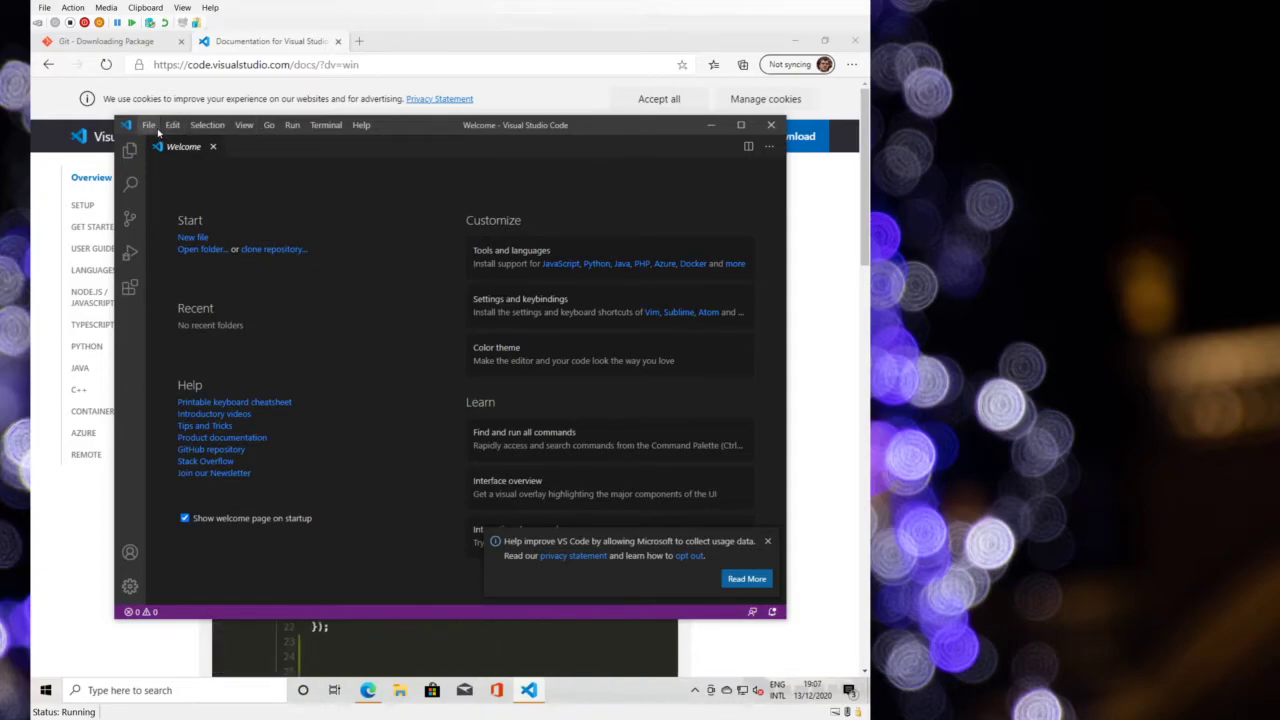
{"action": "left_click", "coordinate": [158, 127]}
{"action": "mouse_move", "coordinate": [173, 128]}
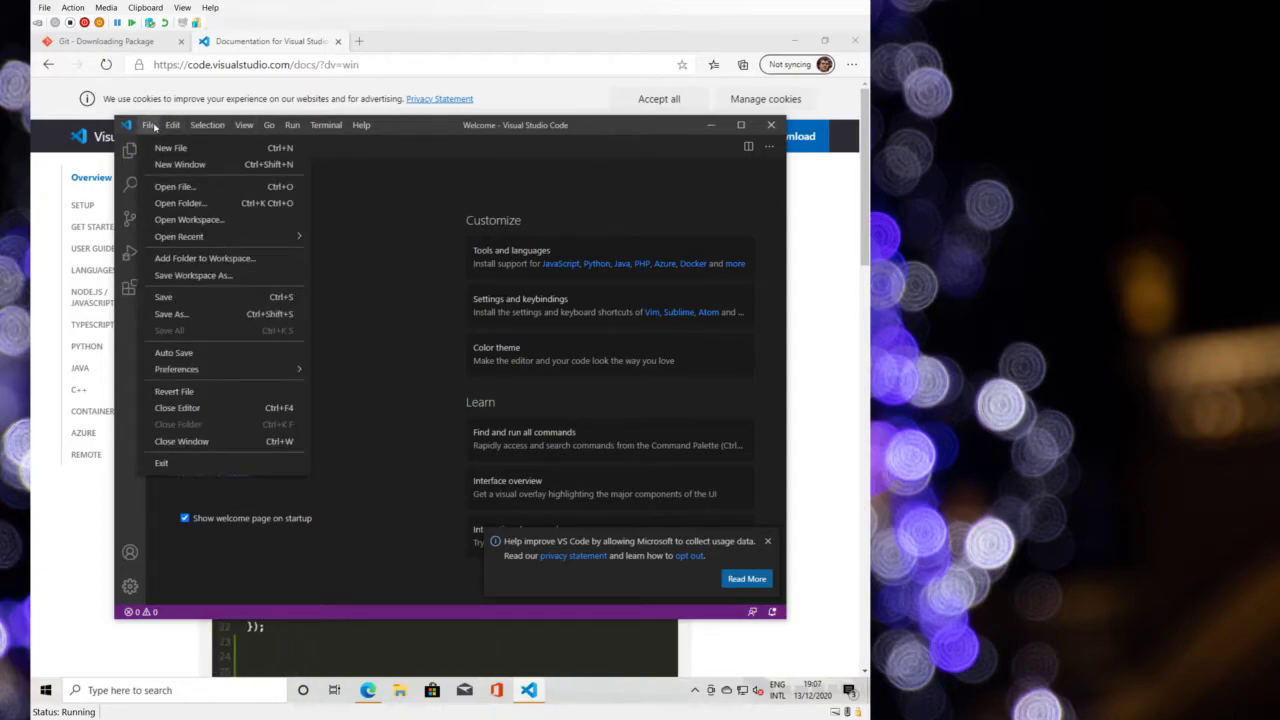
{"action": "mouse_move", "coordinate": [244, 125]}
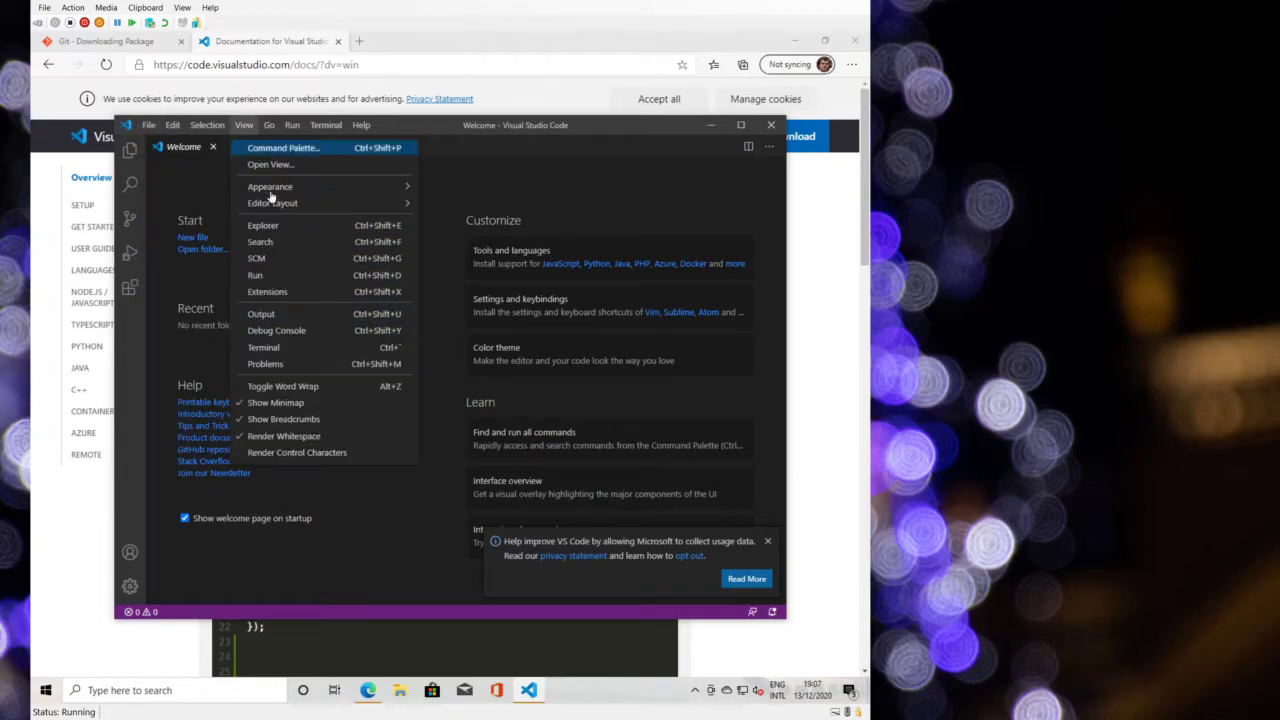
{"action": "mouse_move", "coordinate": [280, 187]}
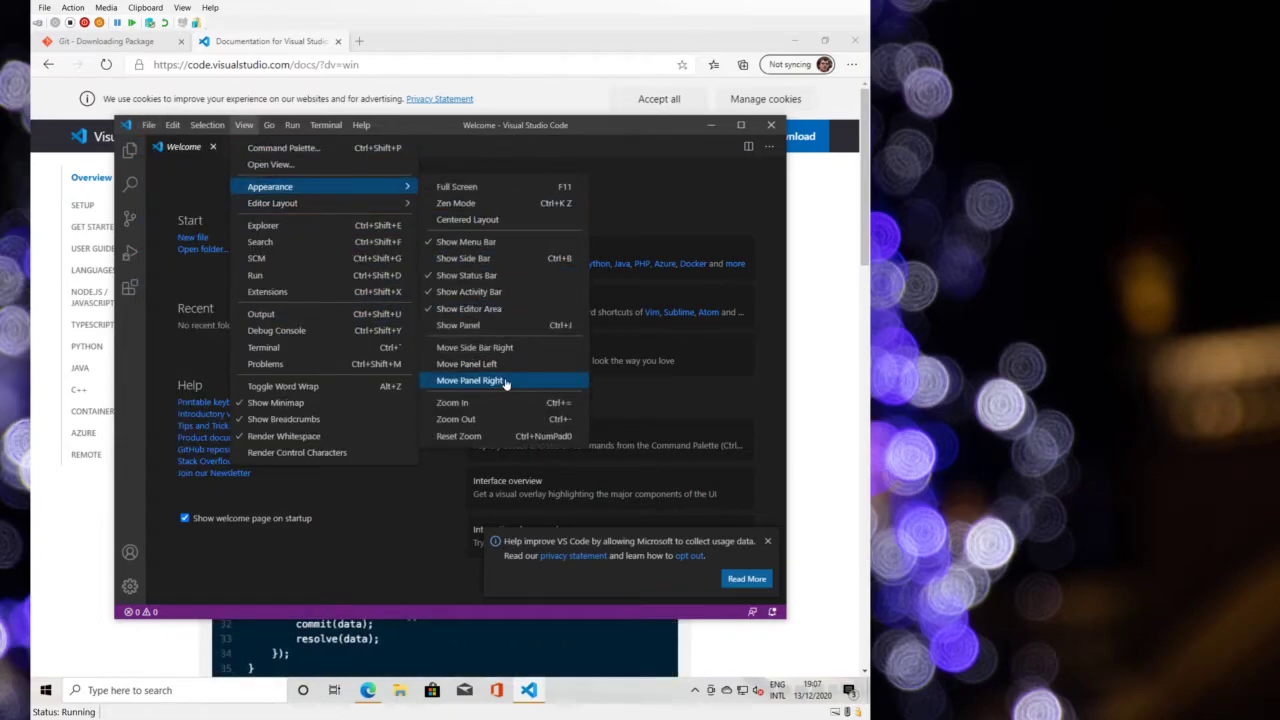
{"action": "mouse_move", "coordinate": [315, 131]}
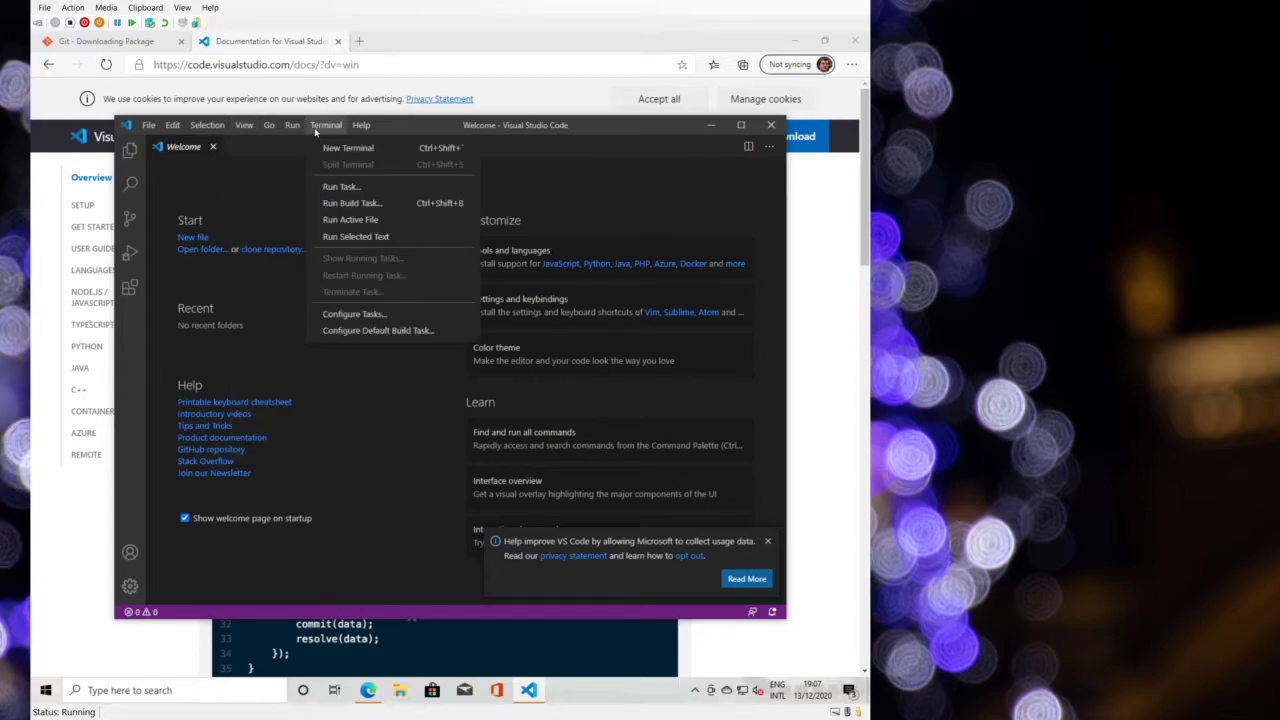
{"action": "left_click", "coordinate": [298, 129]}
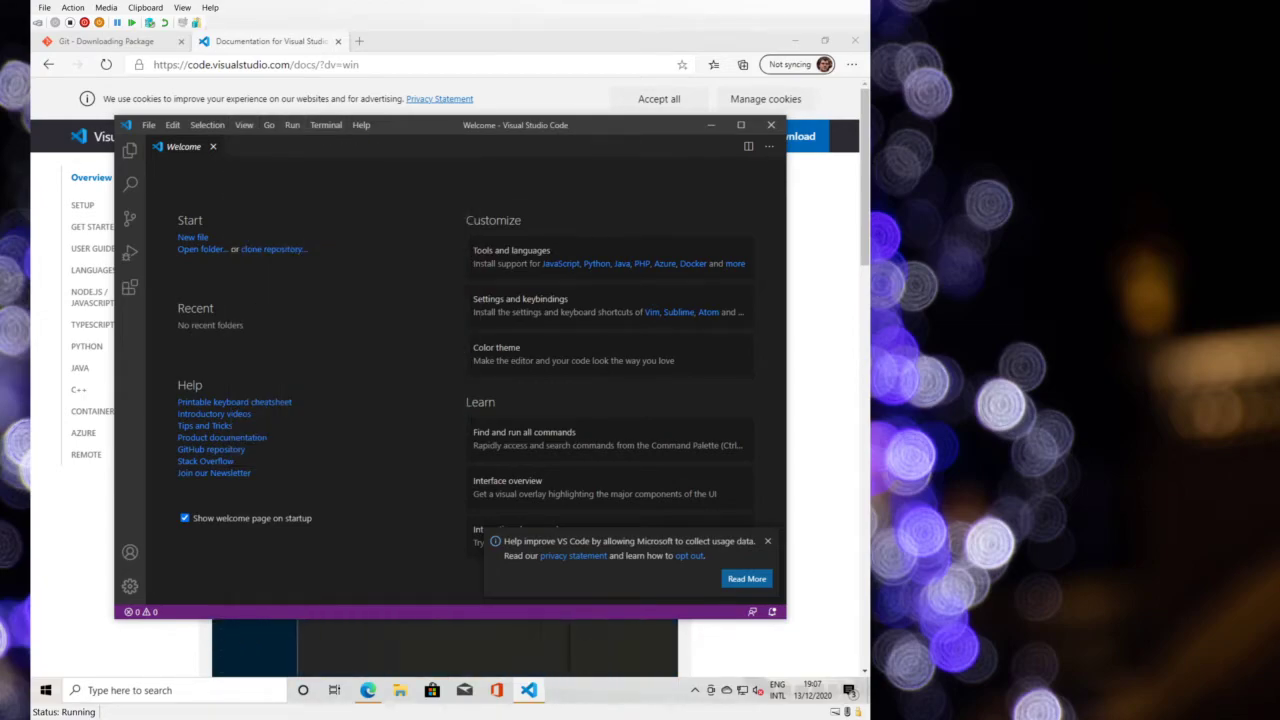
- Switch the color theme to Light+ (default light) and dismiss the usage-data notification
{"action": "left_click", "coordinate": [130, 585]}
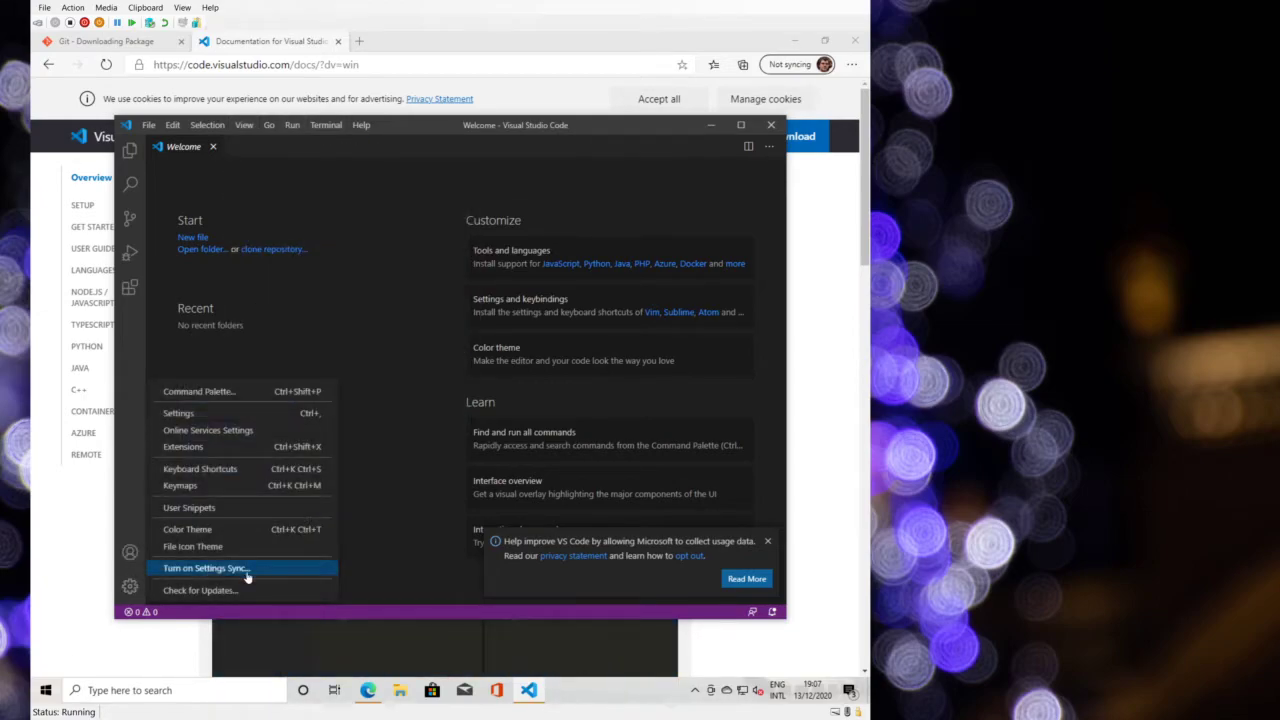
{"action": "left_click", "coordinate": [249, 531]}
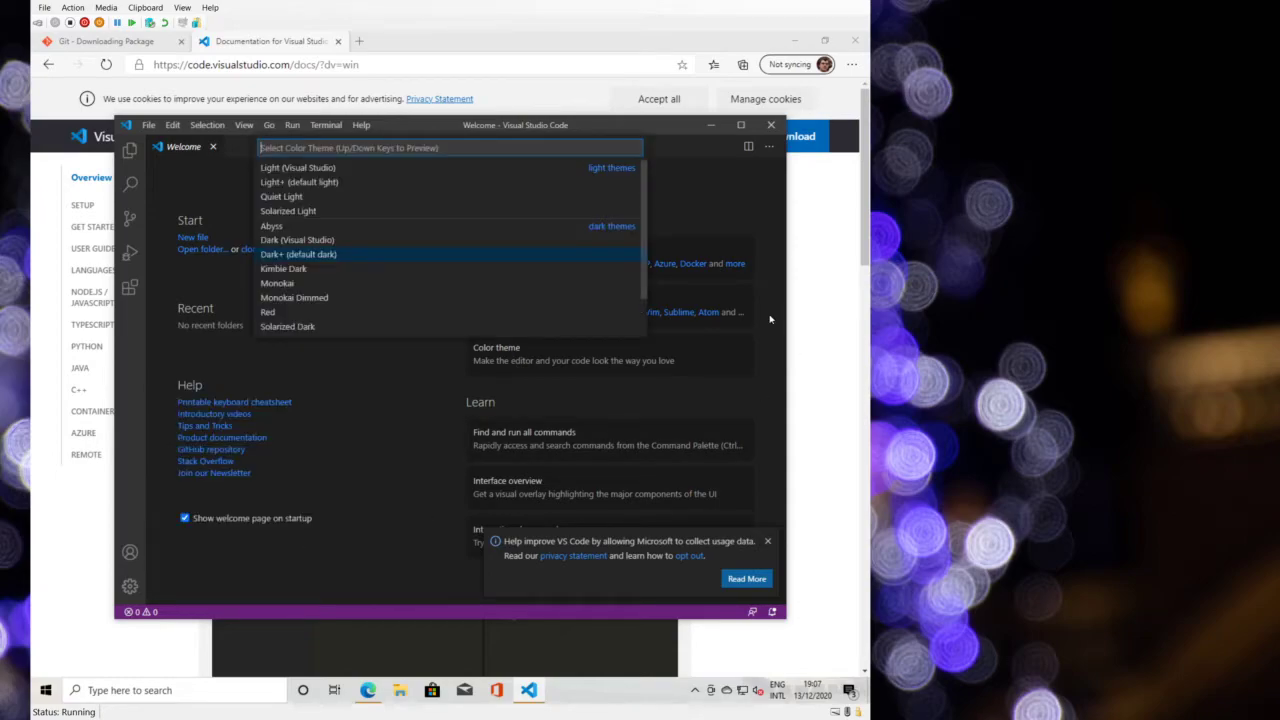
{"action": "left_click", "coordinate": [357, 184]}
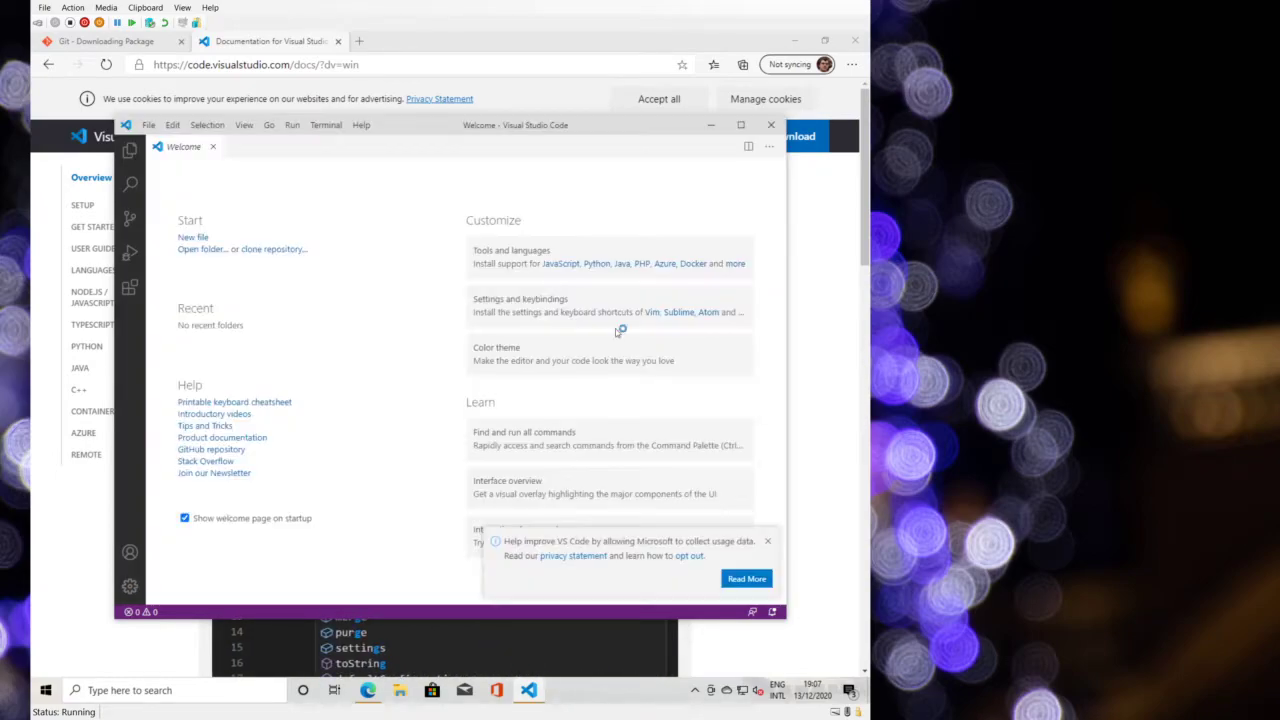
{"action": "left_click", "coordinate": [770, 541]}
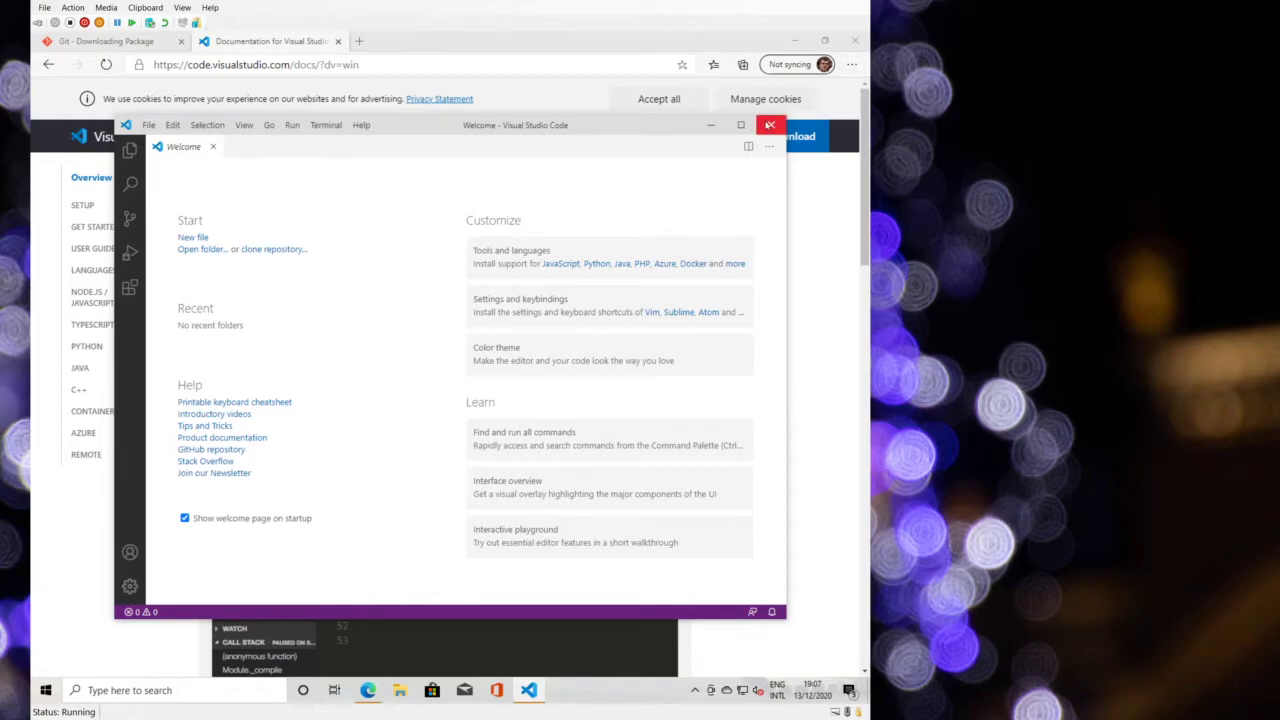
- Close VS Code, minimize Edge, and open the Documents folder from Start
{"action": "left_click", "coordinate": [770, 125]}
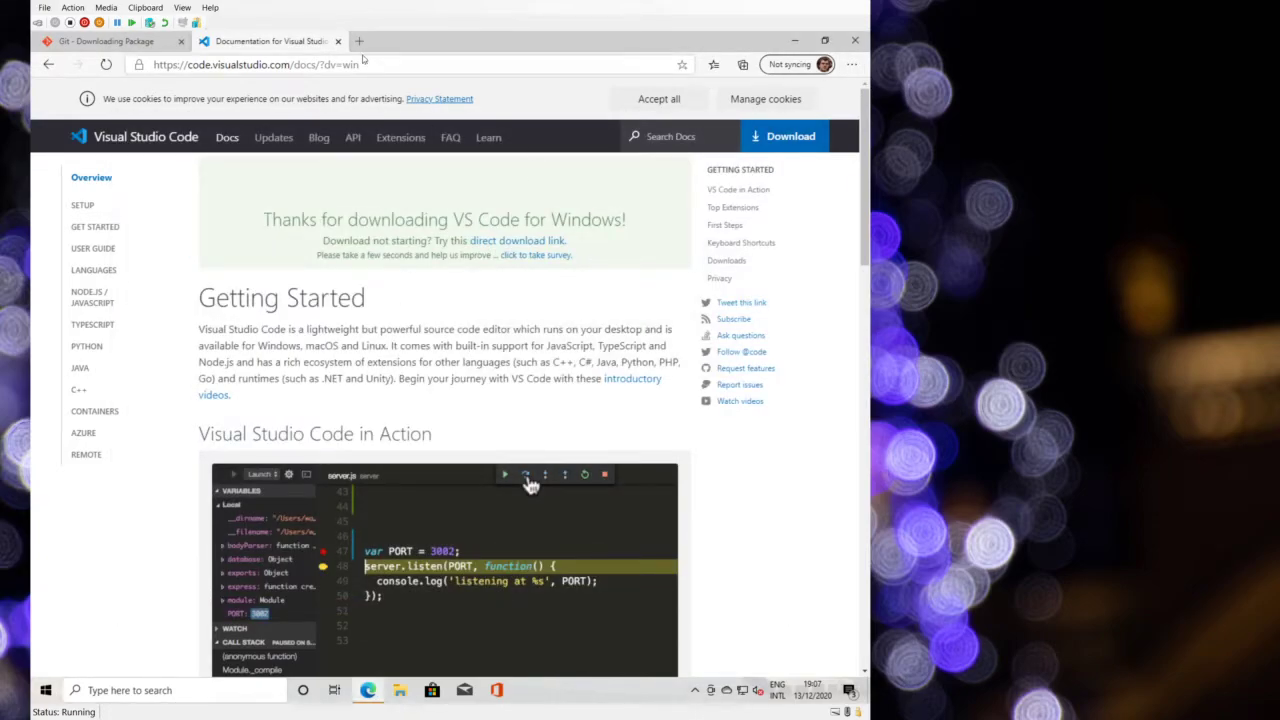
{"action": "left_click", "coordinate": [792, 40]}
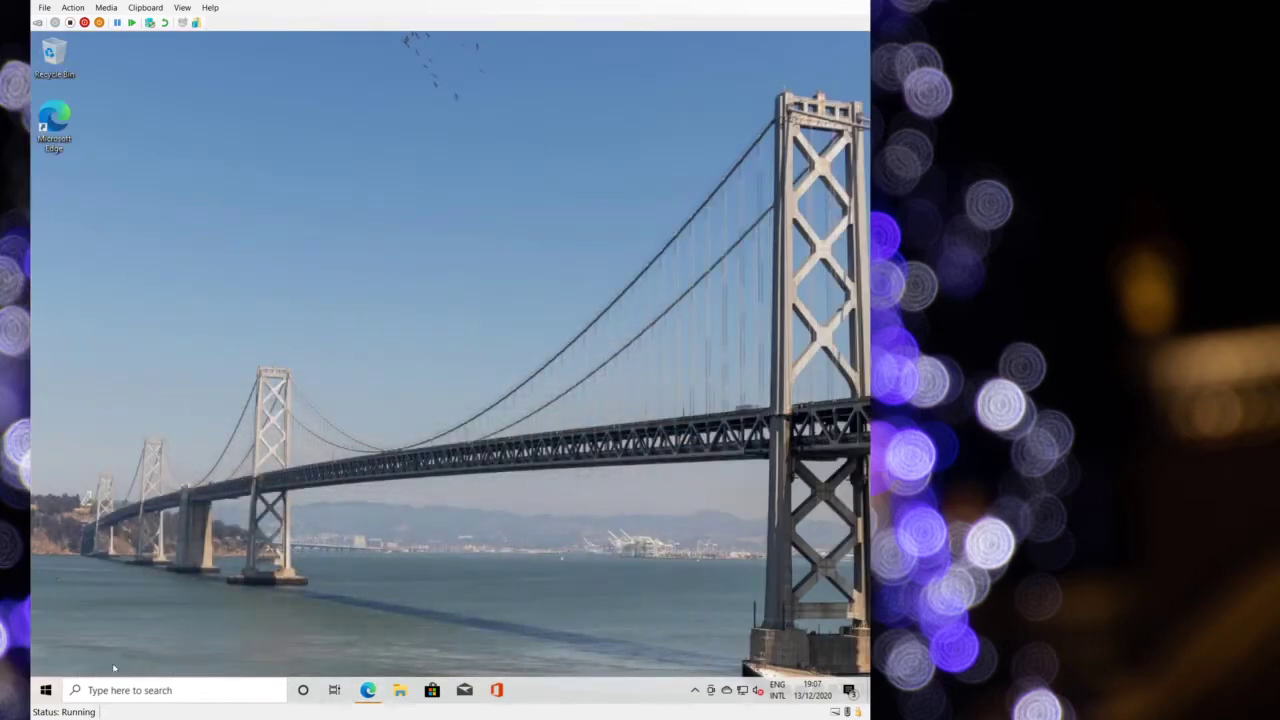
{"action": "left_click", "coordinate": [46, 692]}
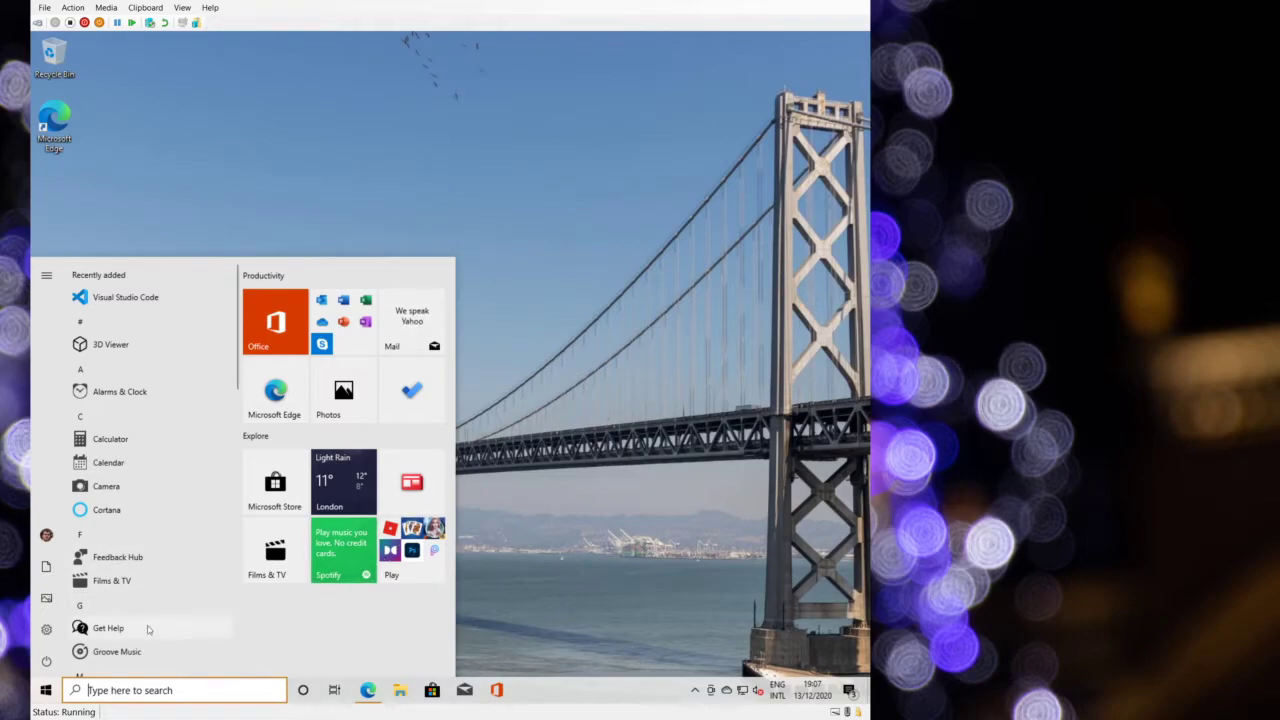
{"action": "mouse_move", "coordinate": [46, 629]}
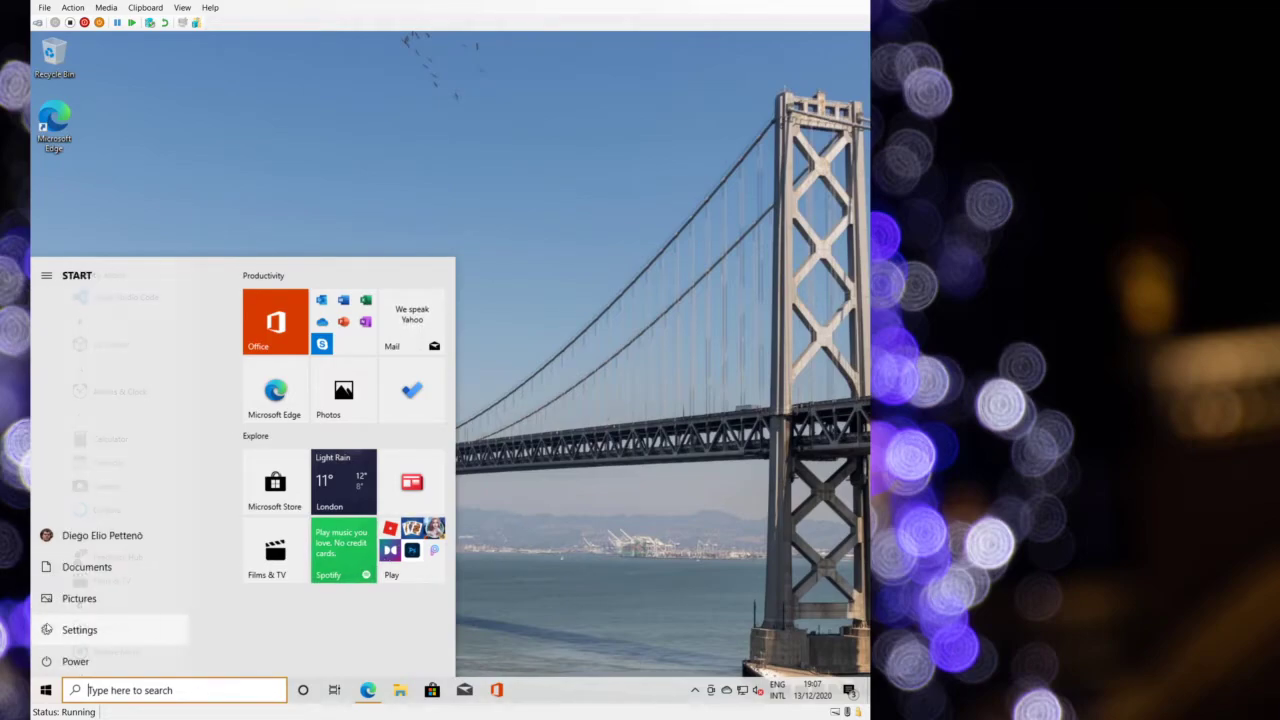
{"action": "left_click", "coordinate": [69, 570]}
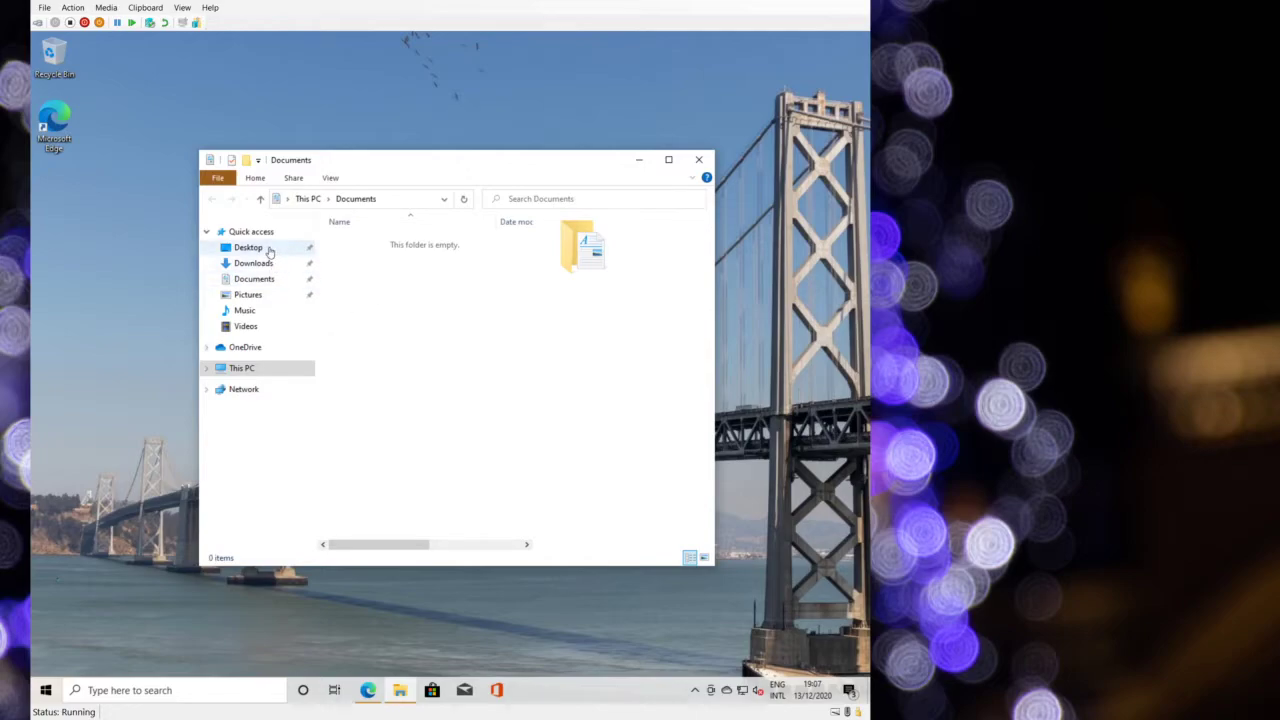
- Go via This PC to Downloads and select the Git-2.29.2.3-64-bit installer
{"action": "left_click", "coordinate": [307, 199]}
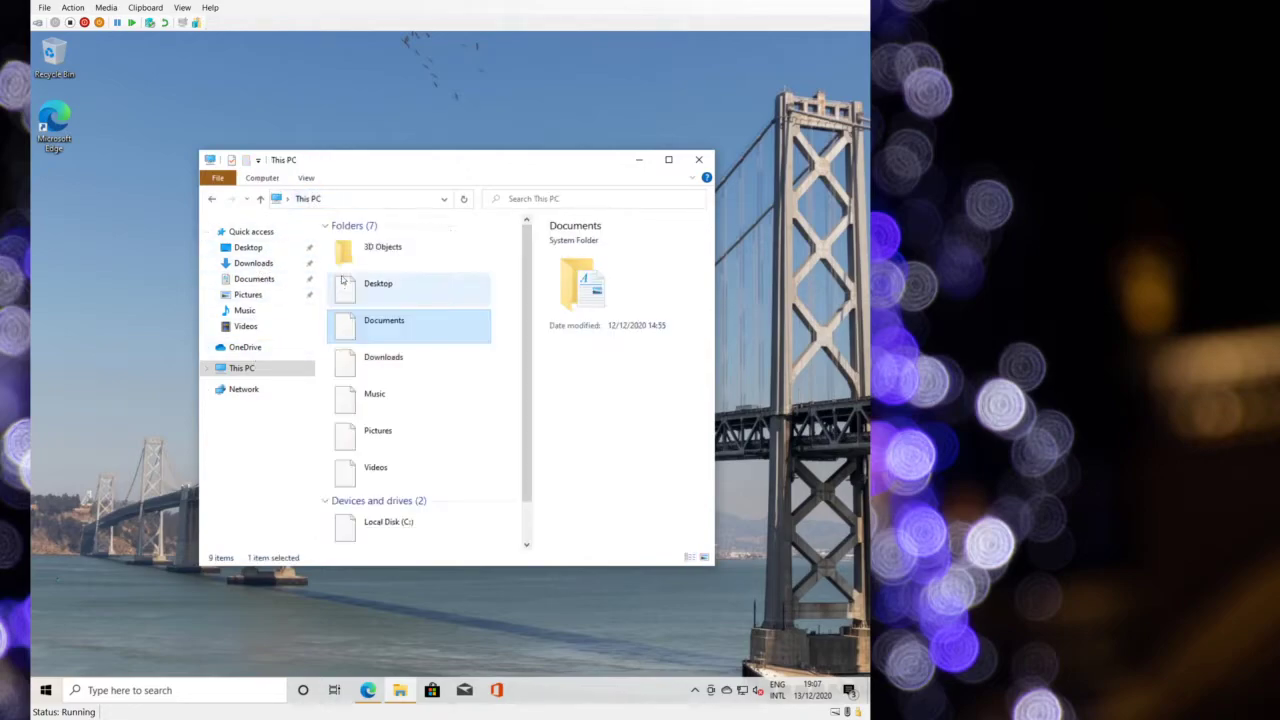
{"action": "double_click", "coordinate": [381, 360]}
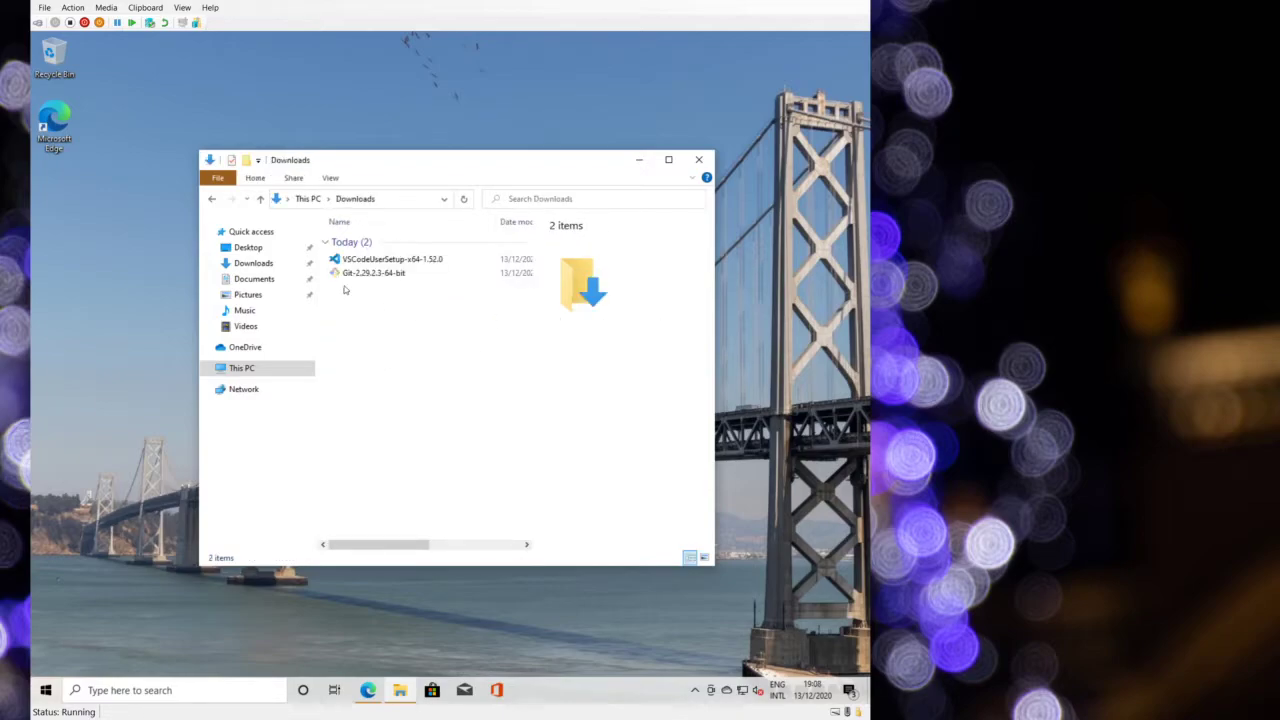
{"action": "left_click", "coordinate": [380, 273]}
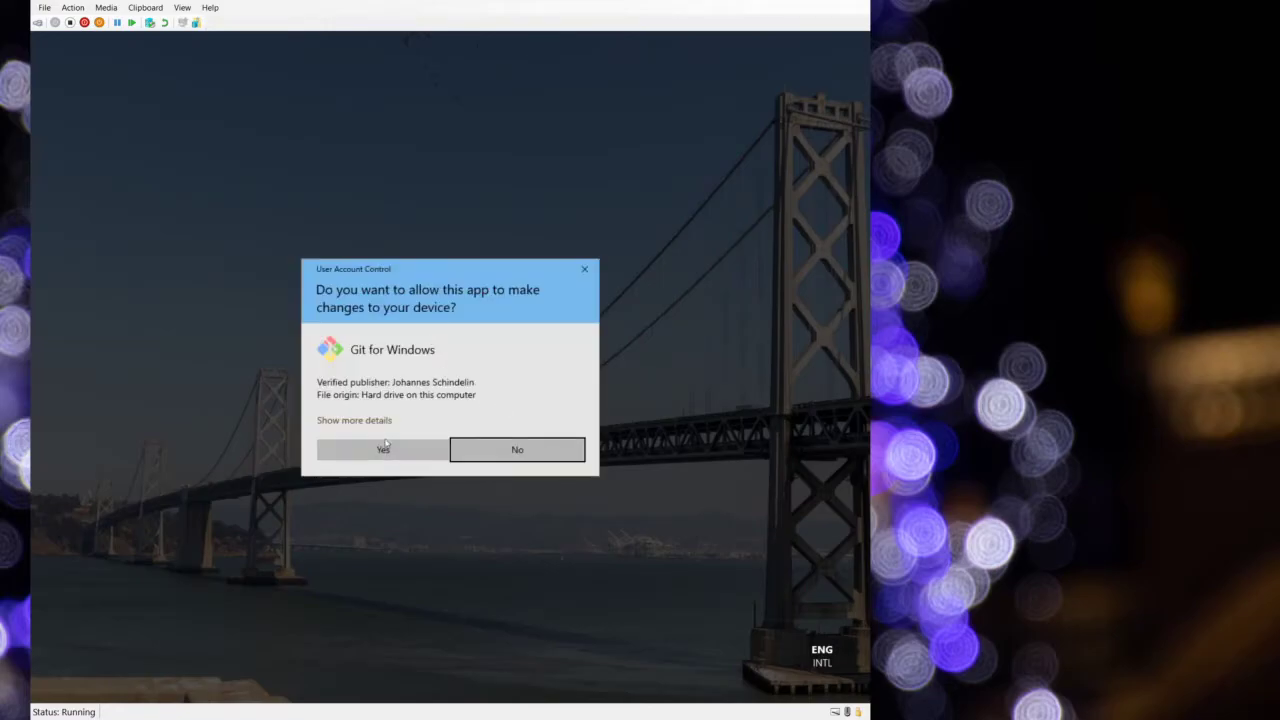
- Launch Git Setup, accept license and location, drop Git Bash Here, .sh Bash association, enable daily update checks
{"action": "left_click", "coordinate": [390, 447]}
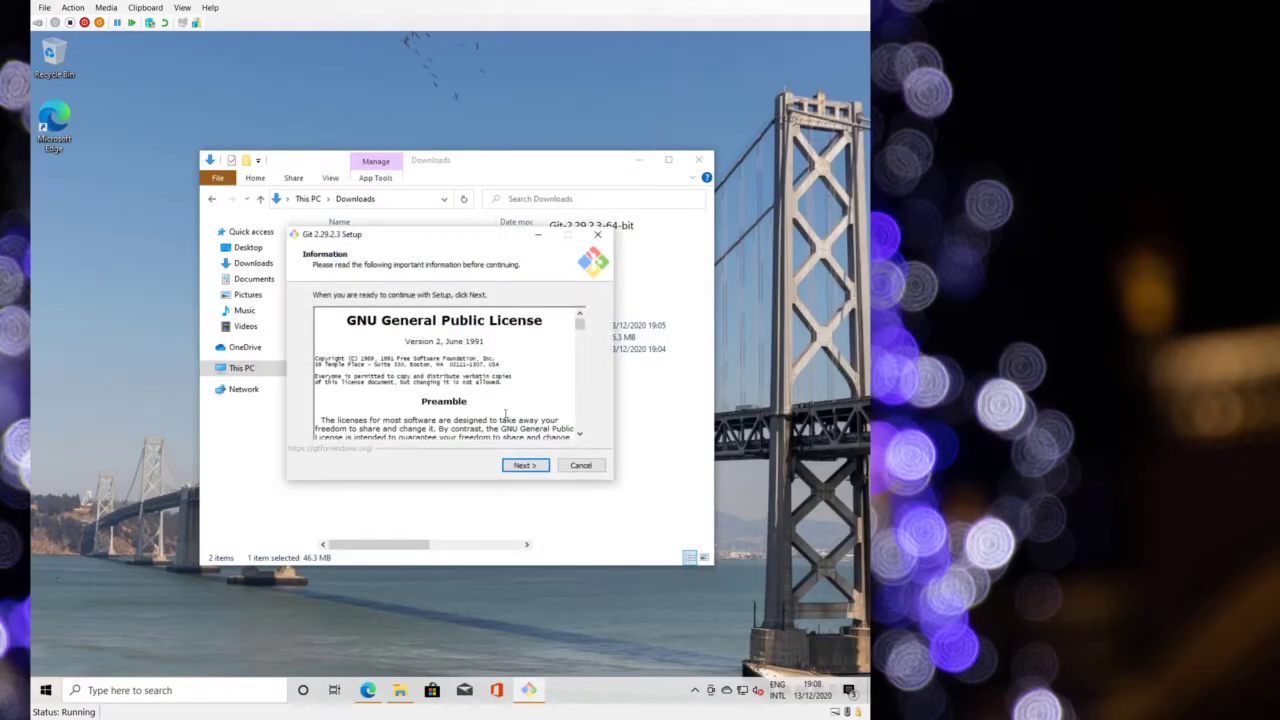
{"action": "left_click", "coordinate": [520, 466]}
{"action": "left_click", "coordinate": [520, 466]}
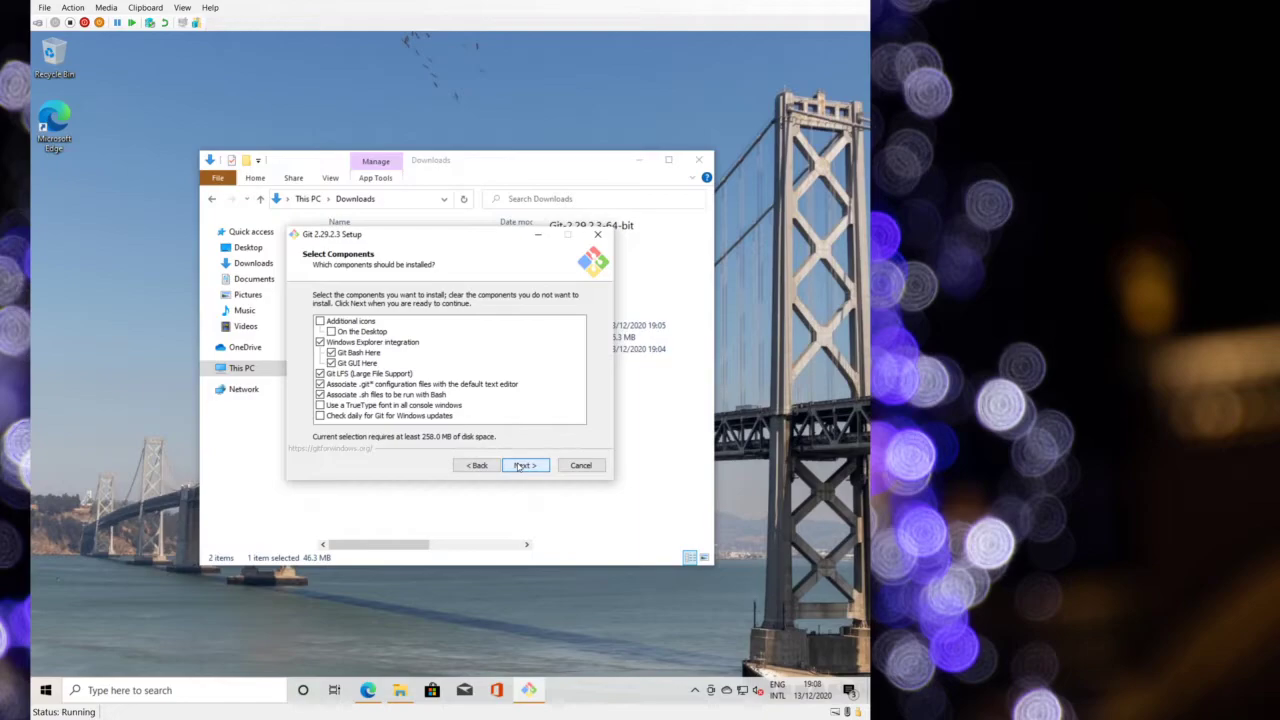
{"action": "left_click", "coordinate": [332, 353]}
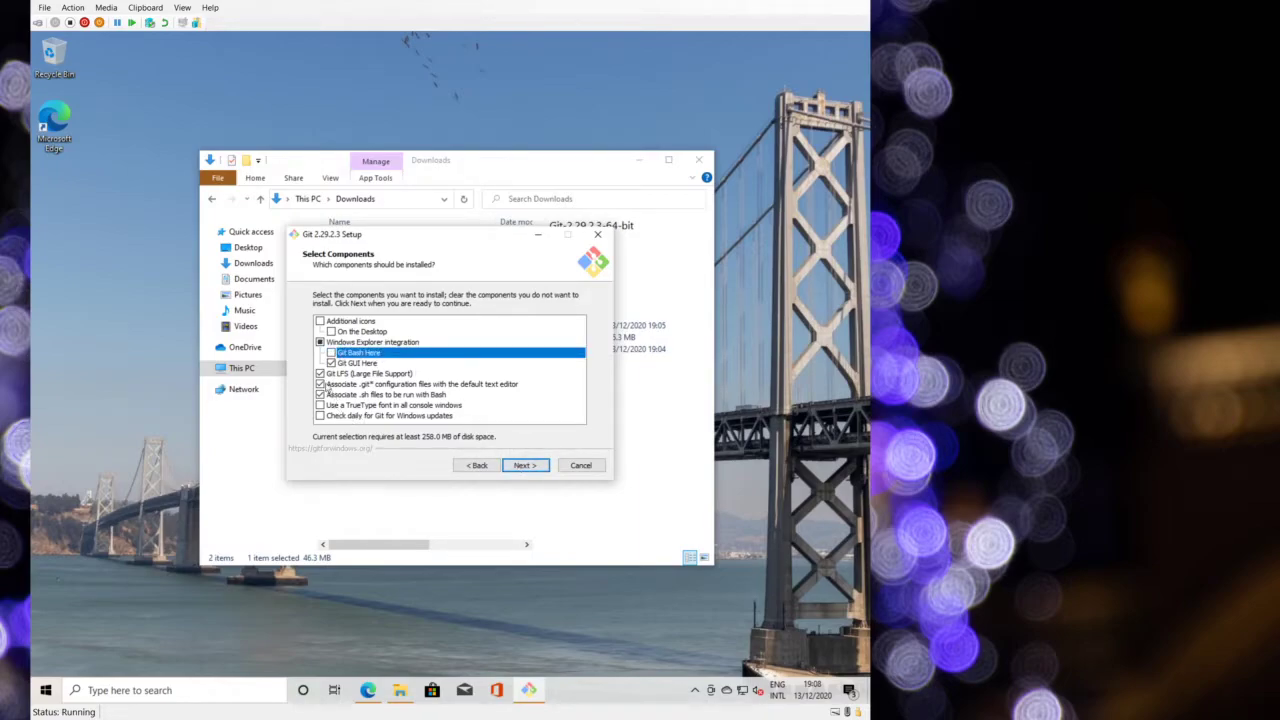
{"action": "left_click", "coordinate": [320, 384]}
{"action": "left_click", "coordinate": [320, 394]}
{"action": "left_click", "coordinate": [321, 384]}
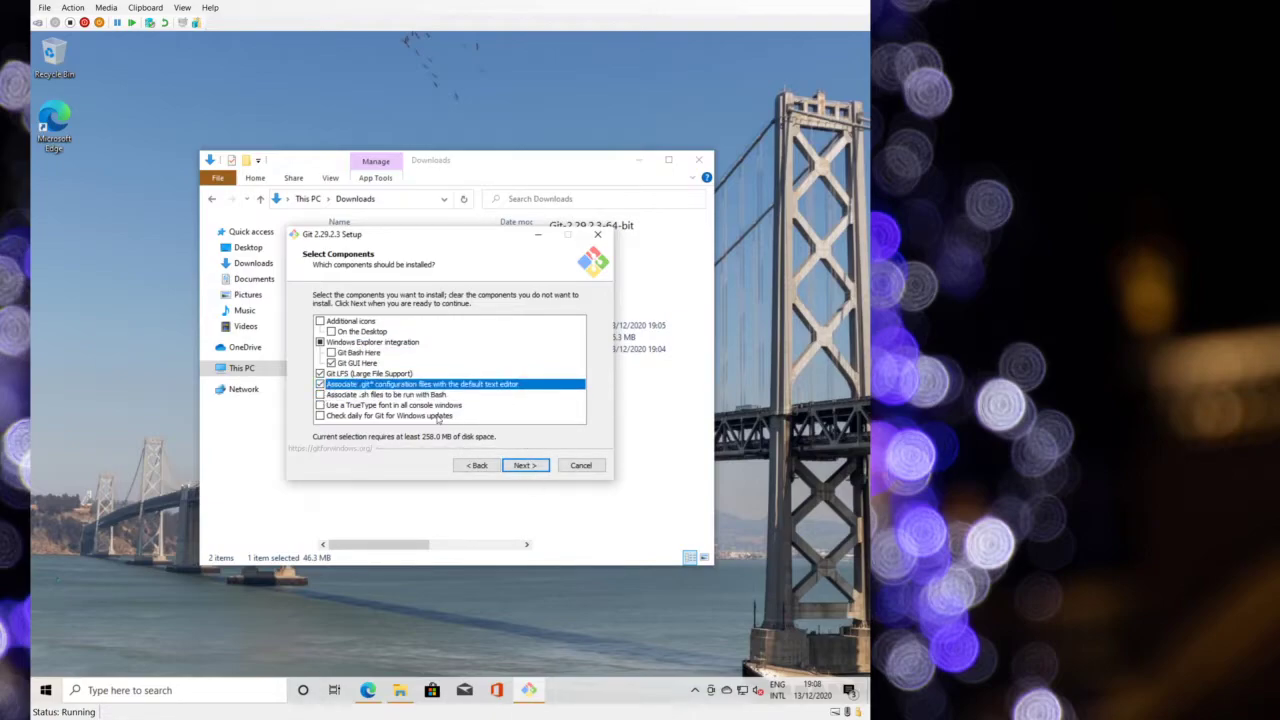
{"action": "left_click", "coordinate": [435, 416]}
{"action": "left_click", "coordinate": [522, 466]}
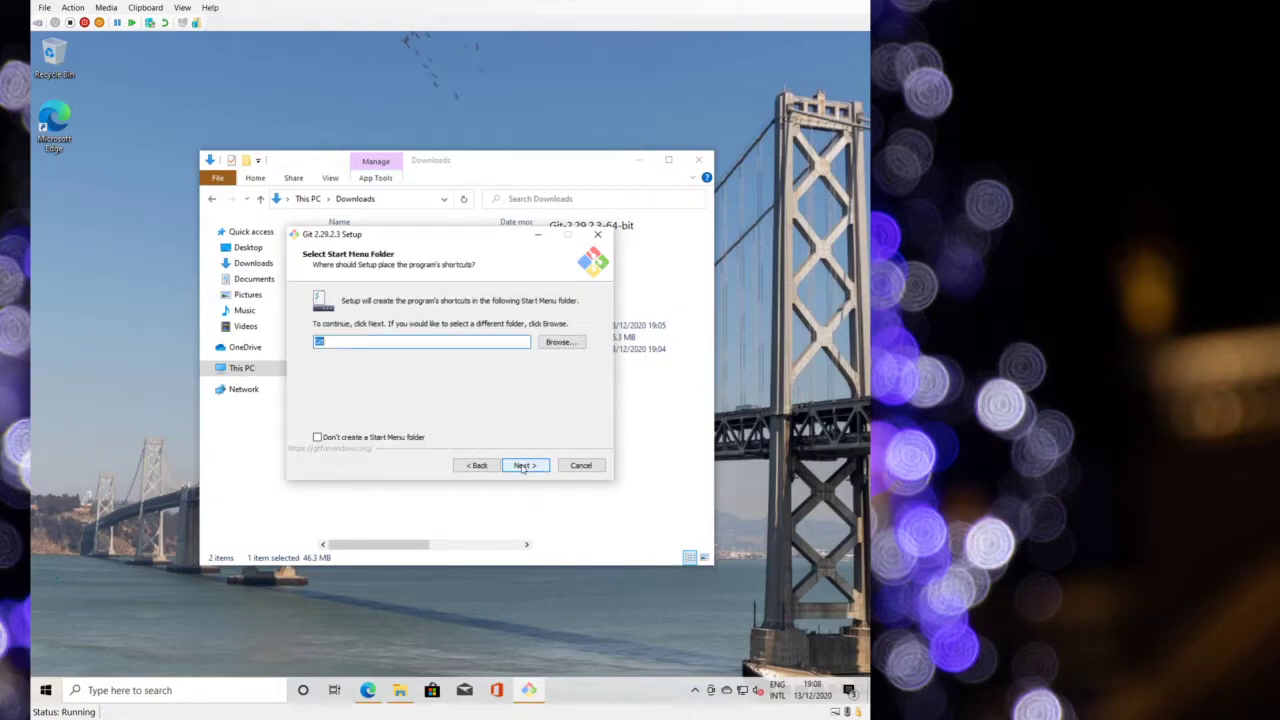
{"action": "left_click", "coordinate": [531, 467]}
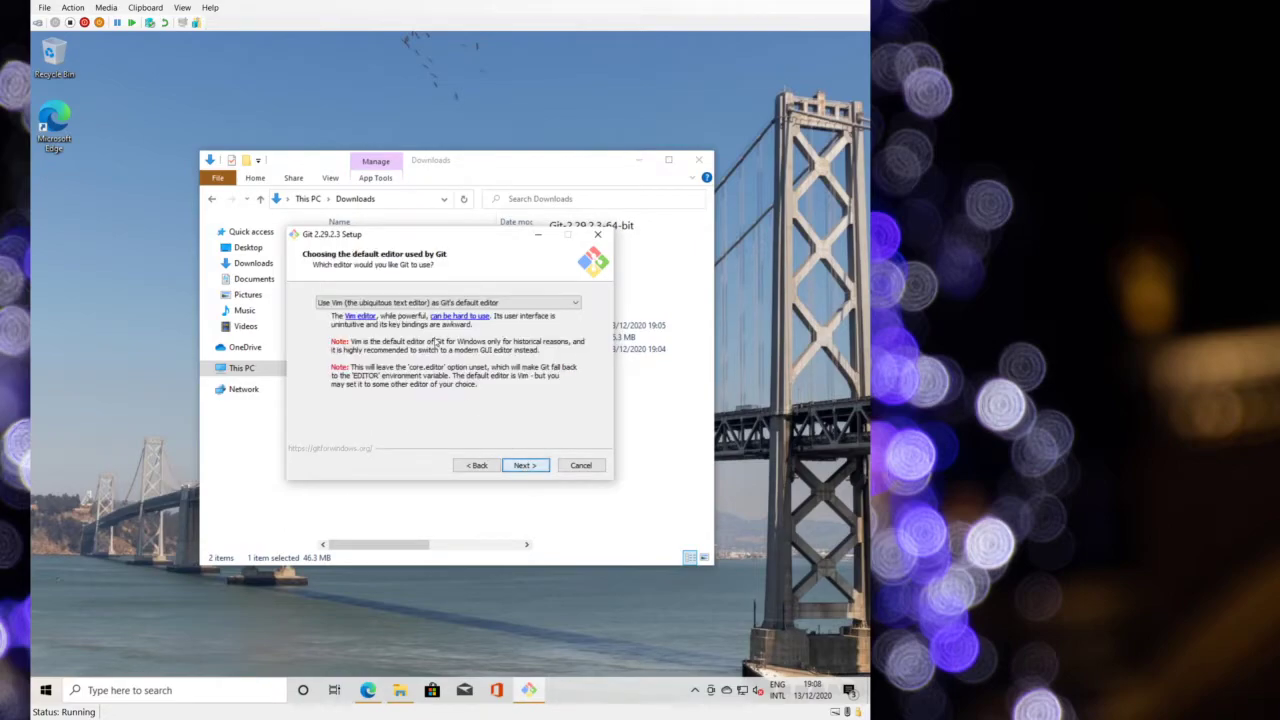
- Make Visual Studio Code Git's default editor and override the default branch name
{"action": "left_click", "coordinate": [402, 303]}
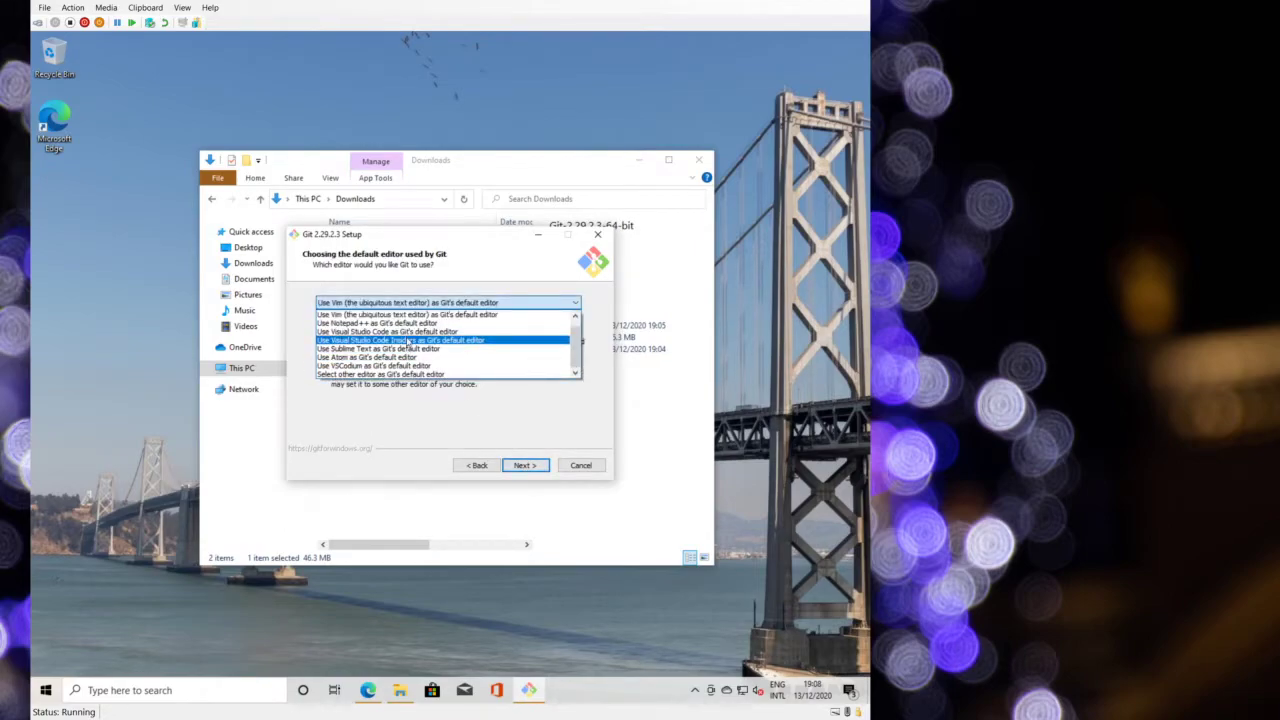
{"action": "left_click", "coordinate": [405, 331]}
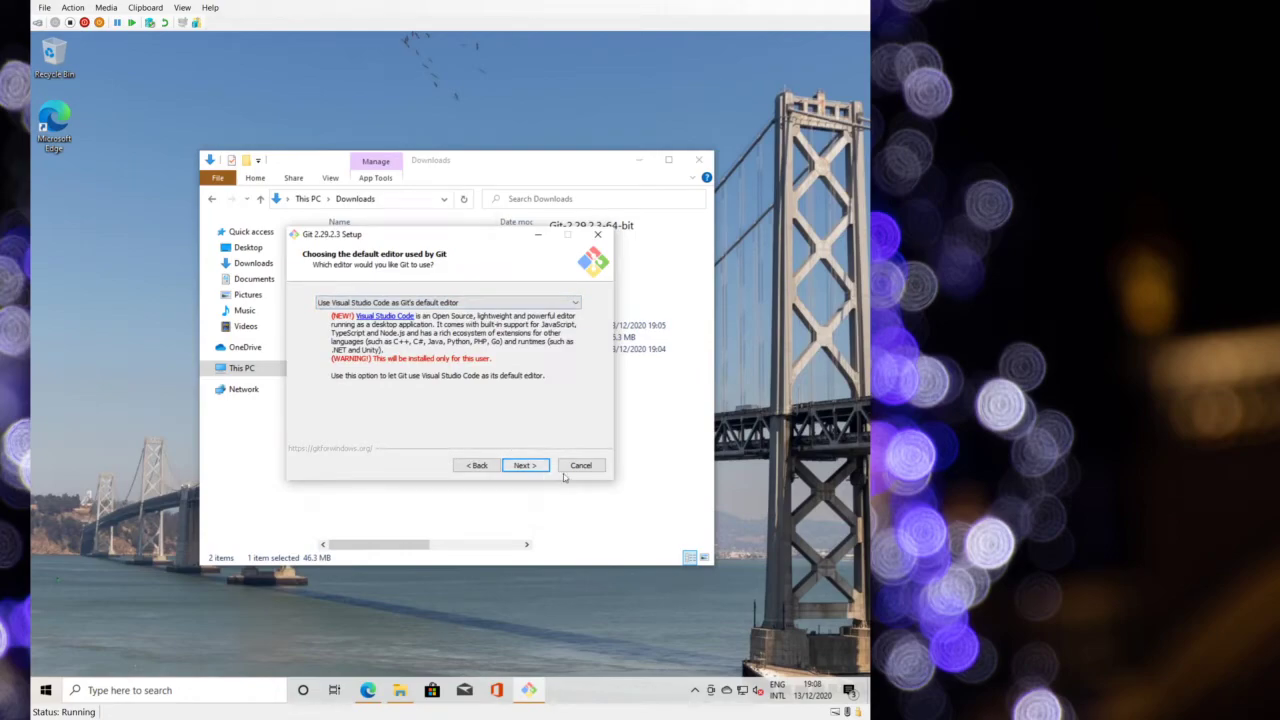
{"action": "left_click", "coordinate": [525, 466]}
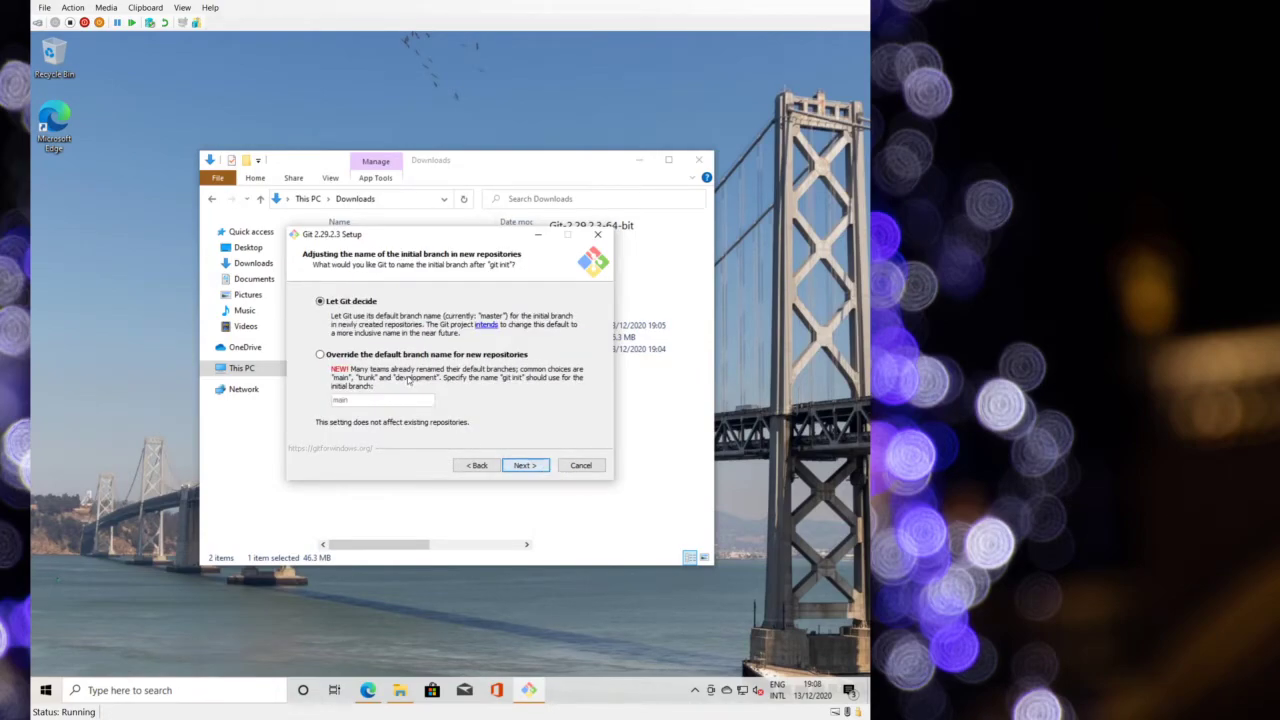
{"action": "left_click", "coordinate": [404, 356]}
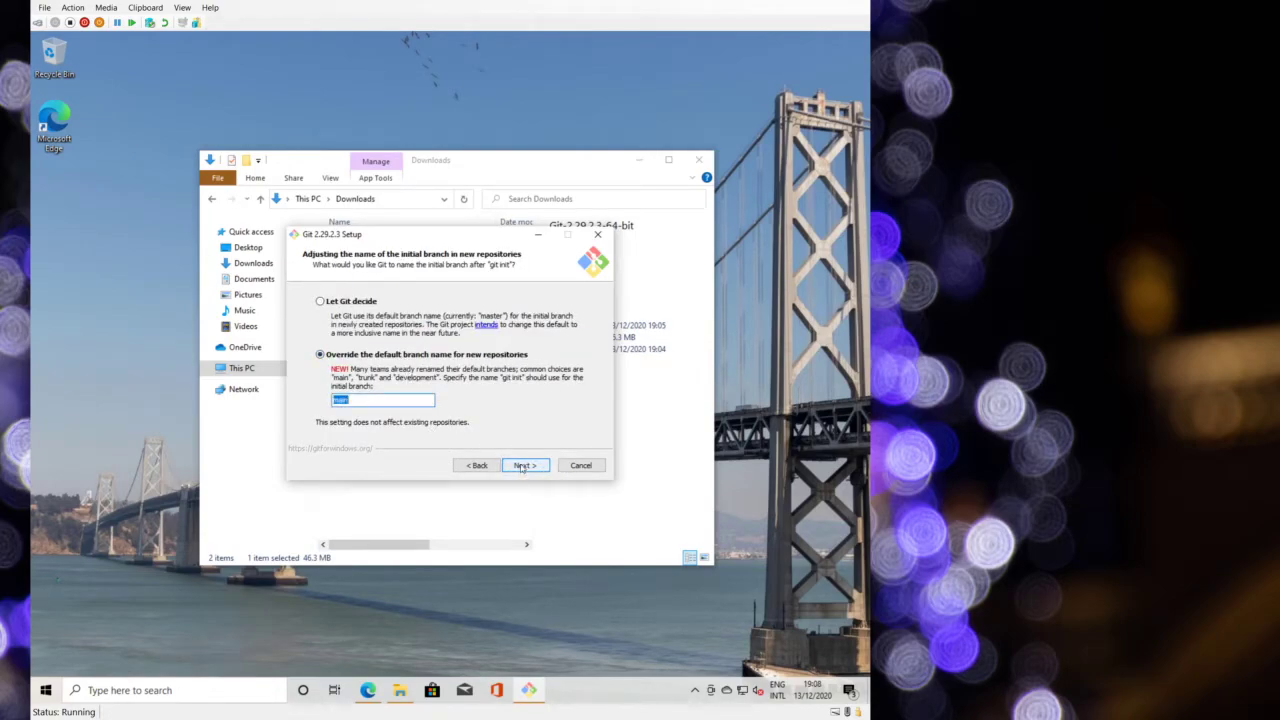
{"action": "left_click", "coordinate": [522, 467]}
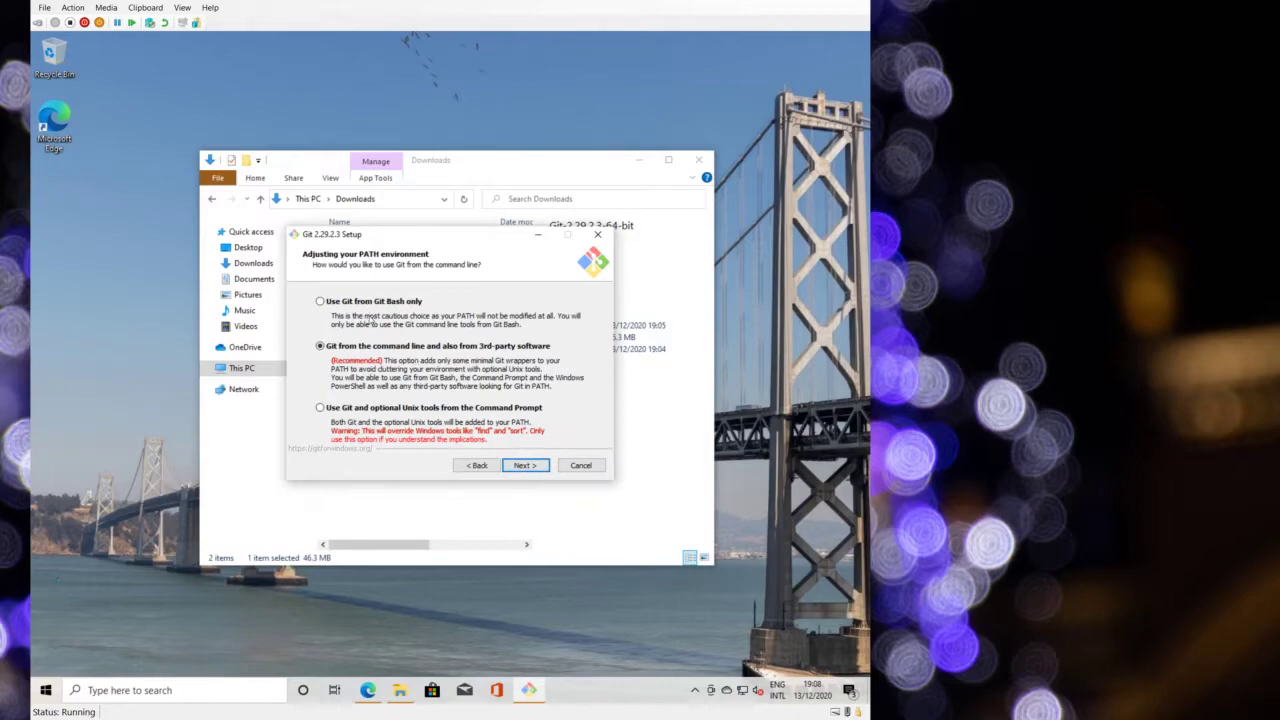
- Keep default PATH, OpenSSL, line-ending, terminal, pull and credential settings up to experimental options
{"action": "left_click", "coordinate": [533, 468]}
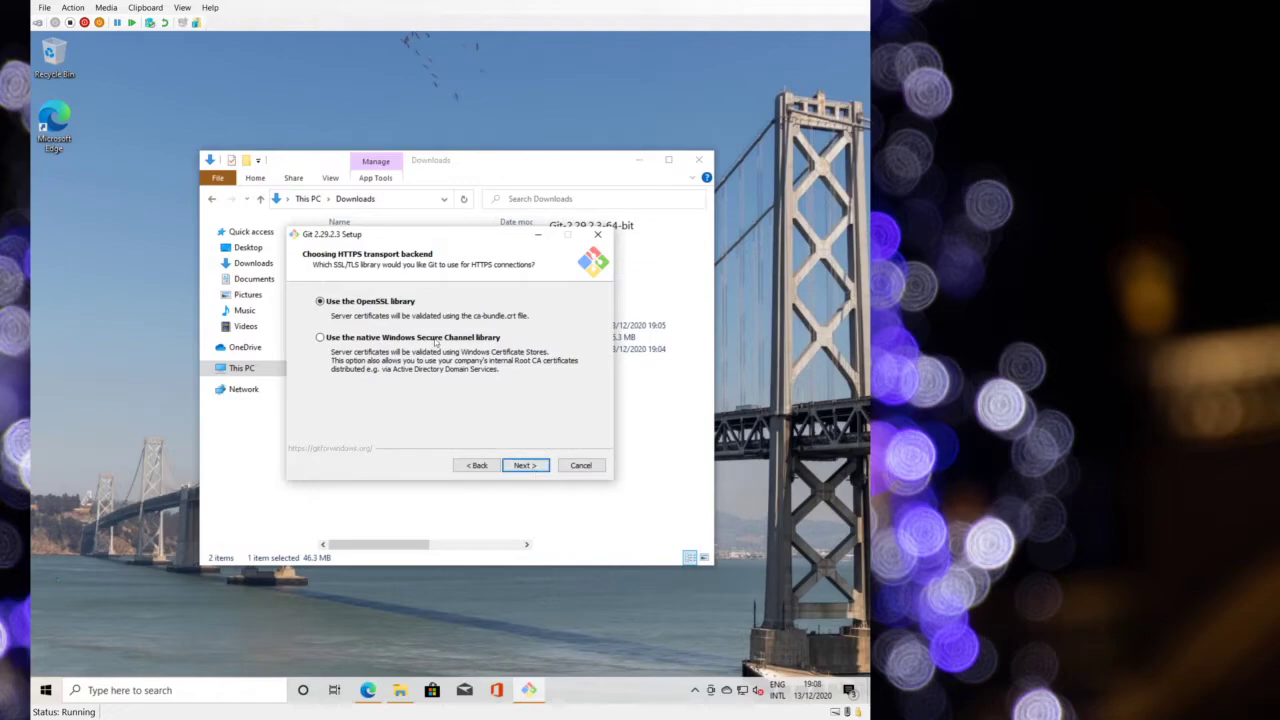
{"action": "left_click", "coordinate": [524, 466]}
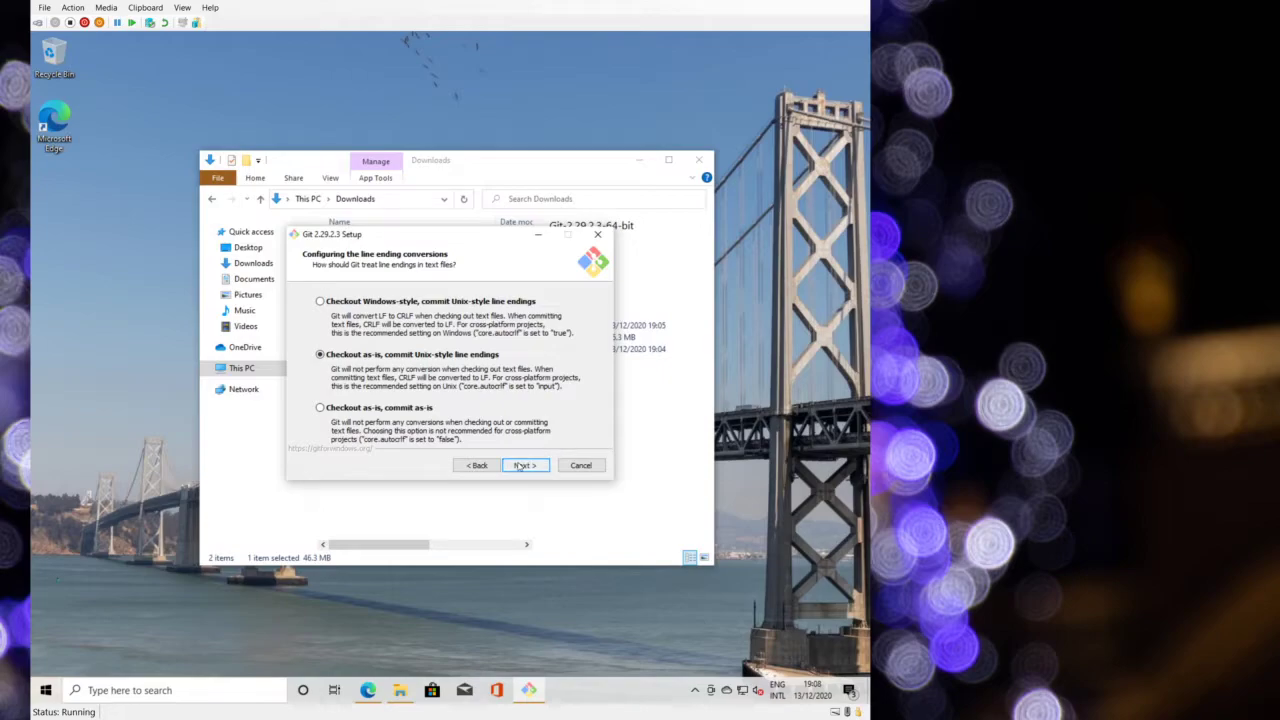
{"action": "left_click", "coordinate": [521, 465]}
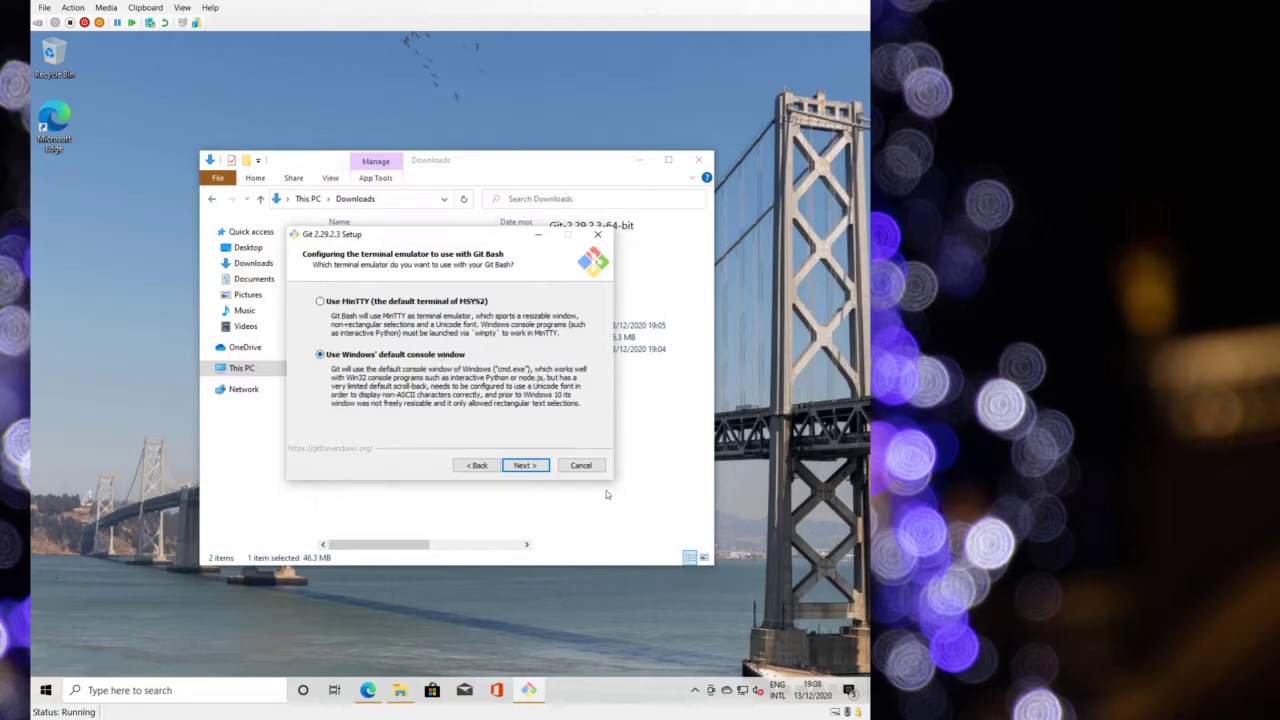
{"action": "left_click", "coordinate": [535, 467]}
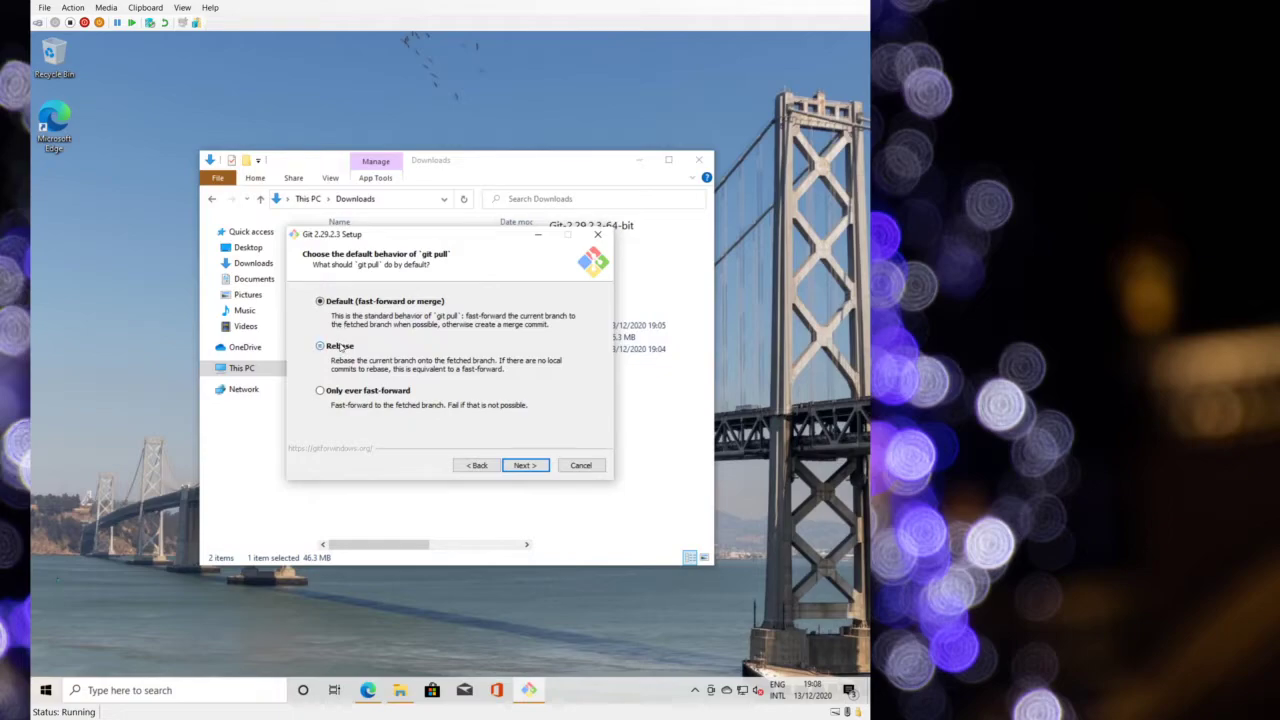
{"action": "left_click", "coordinate": [537, 466]}
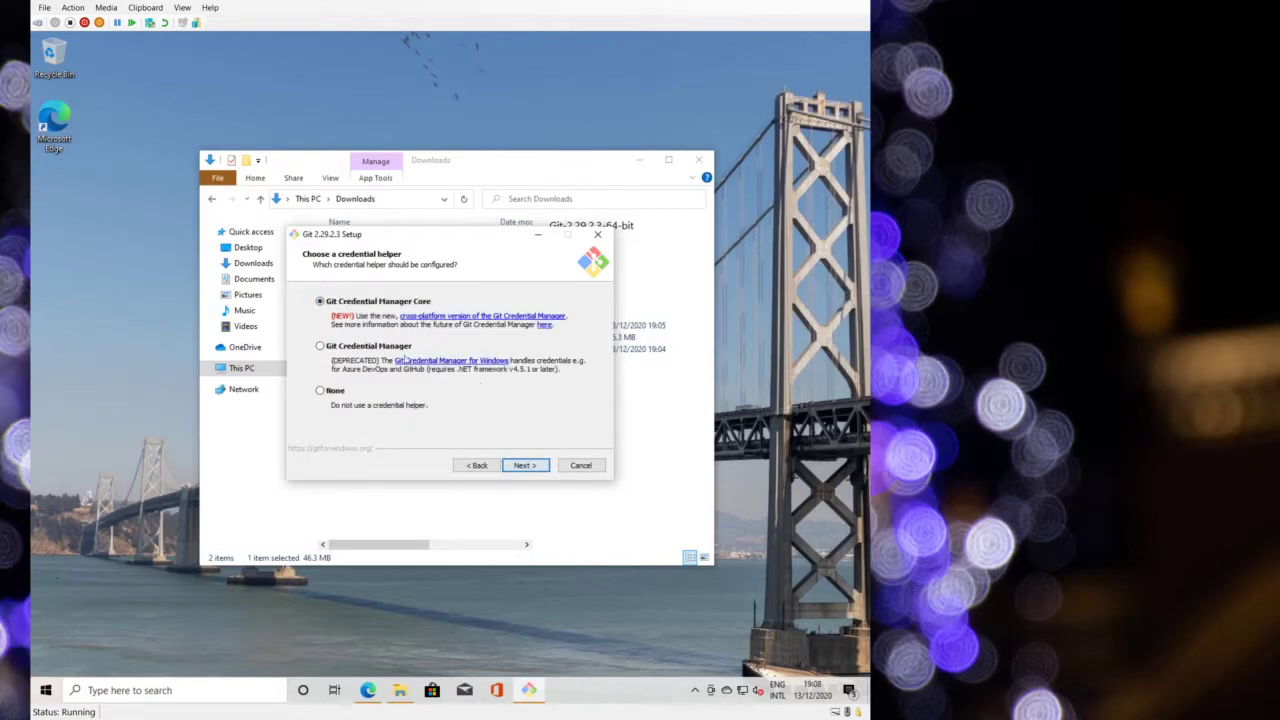
{"action": "left_click", "coordinate": [521, 464]}
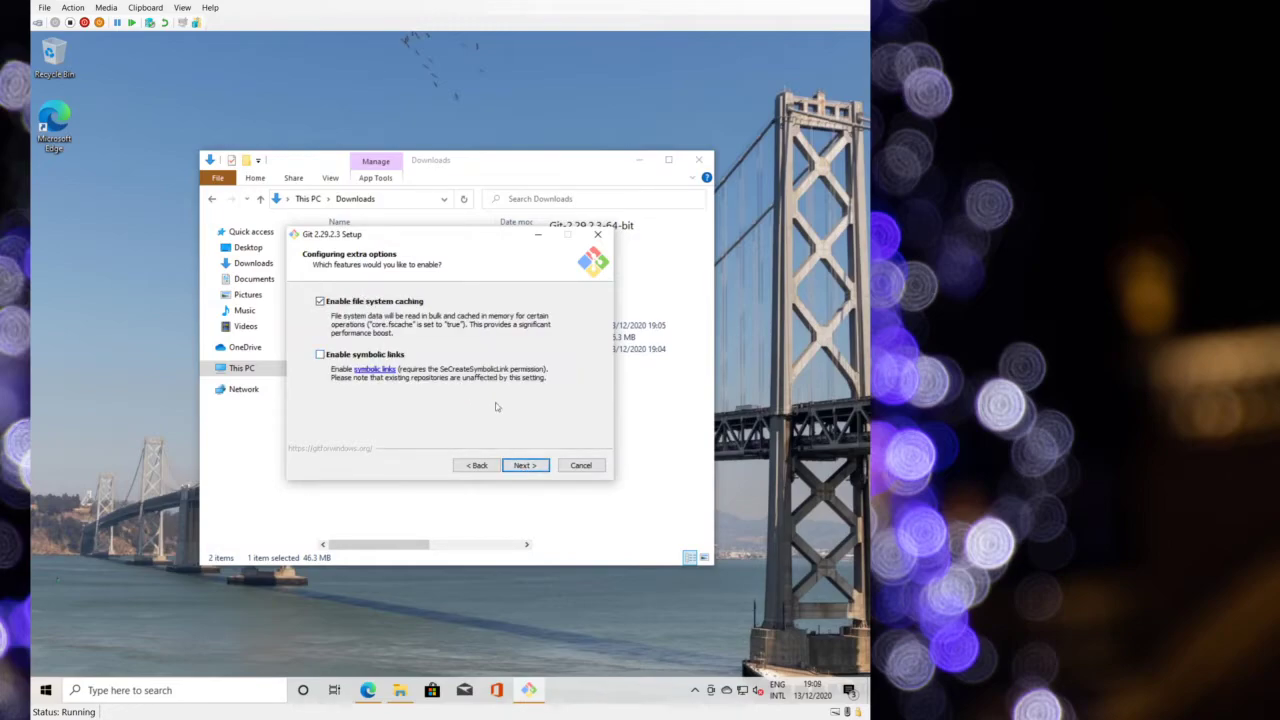
{"action": "left_click", "coordinate": [532, 463]}
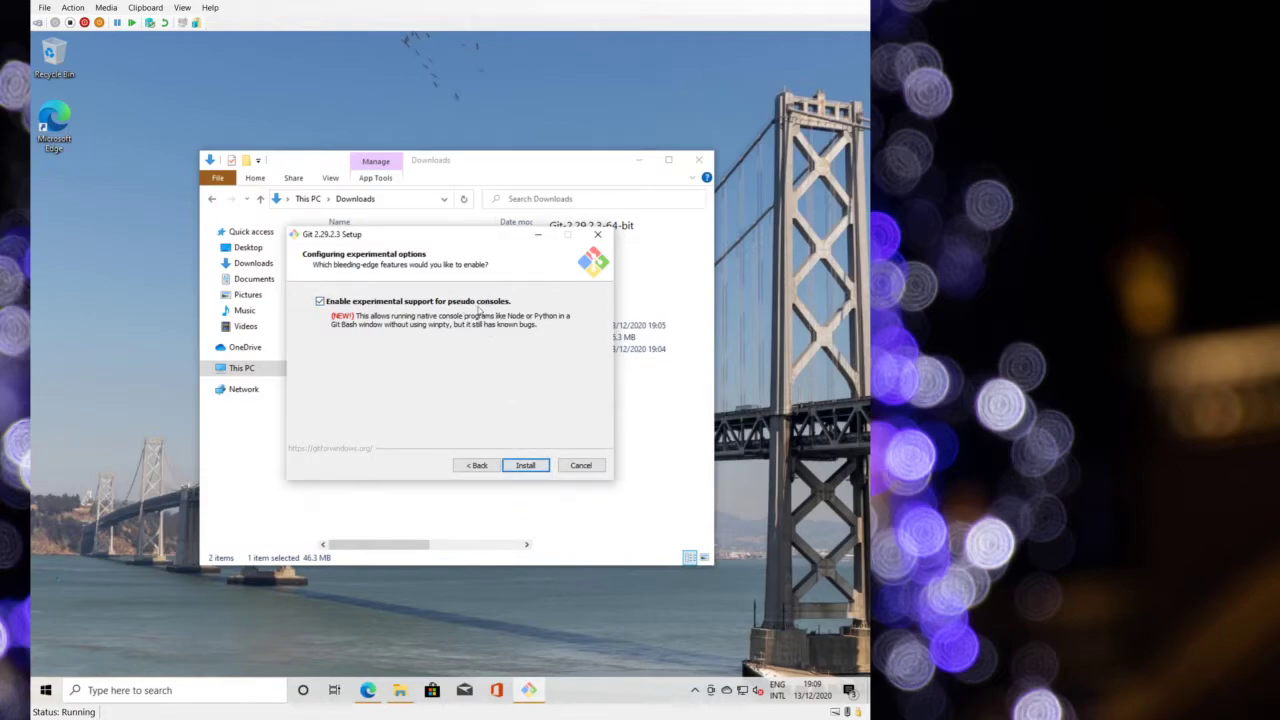
- Install Git 2.29.2.3, skip the release notes, and close the setup wizard
{"action": "left_click", "coordinate": [524, 466]}
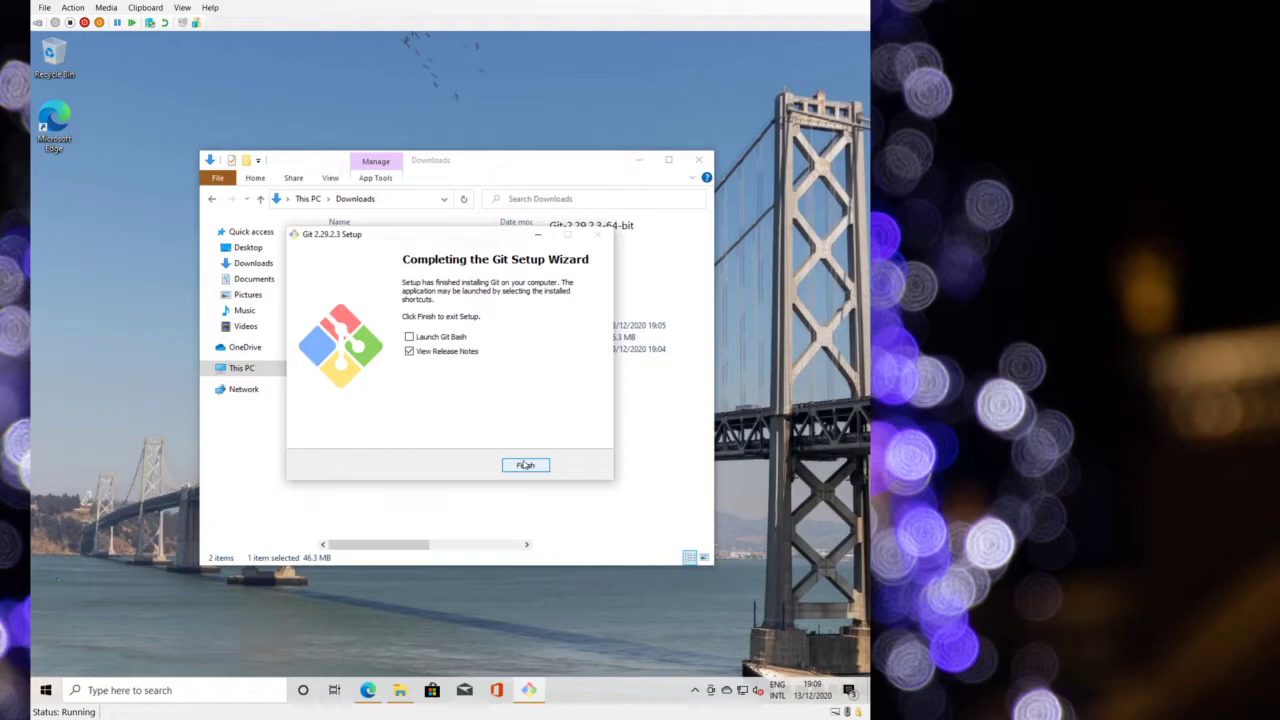
{"action": "left_click", "coordinate": [464, 355]}
{"action": "left_click", "coordinate": [532, 464]}
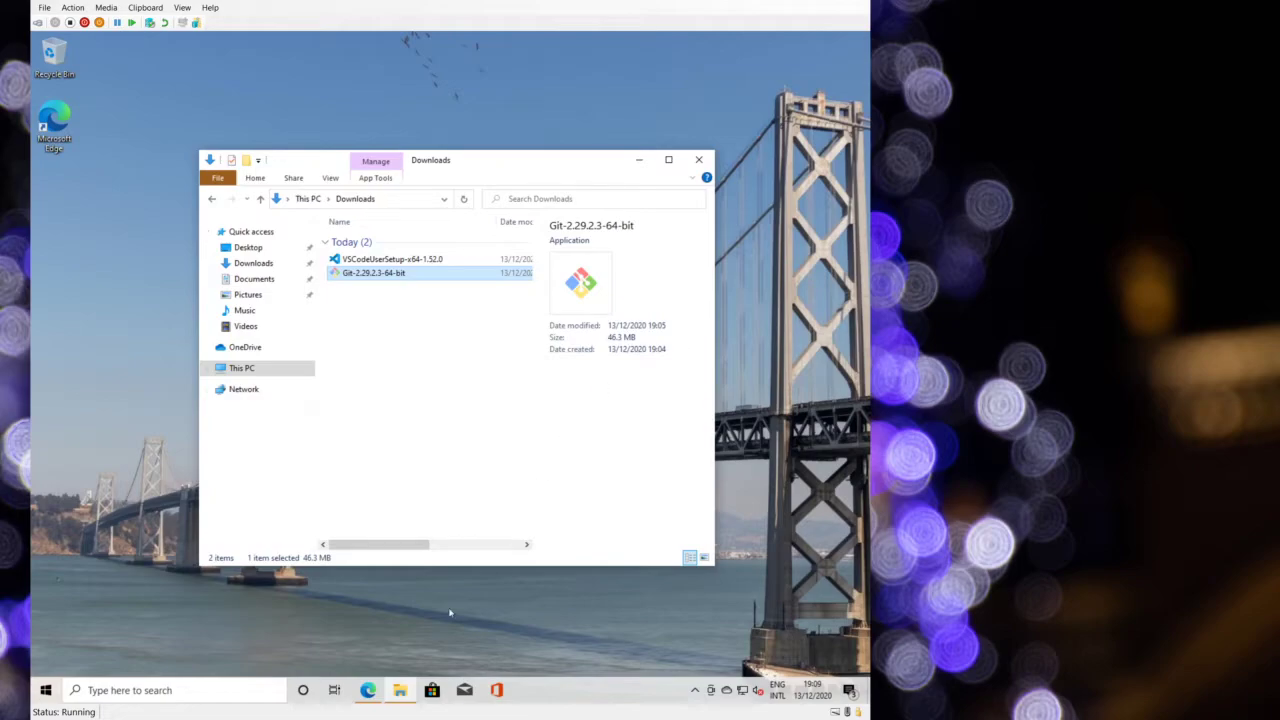
- Launch Microsoft Store by searching 'store' from the Start menu
{"action": "left_click", "coordinate": [45, 690]}
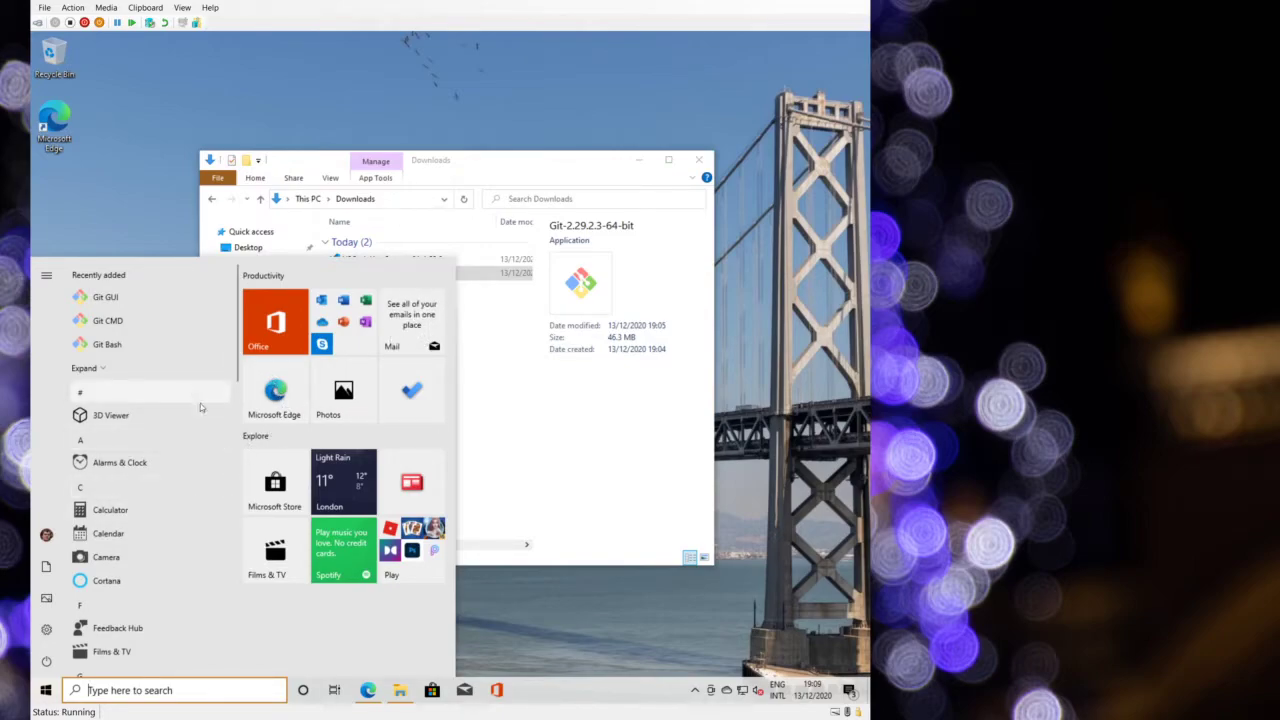
{"action": "scroll", "coordinate": [226, 461], "scroll_direction": "down", "scroll_amount": 6}
{"action": "scroll", "coordinate": [201, 522], "scroll_direction": "down", "scroll_amount": 5}
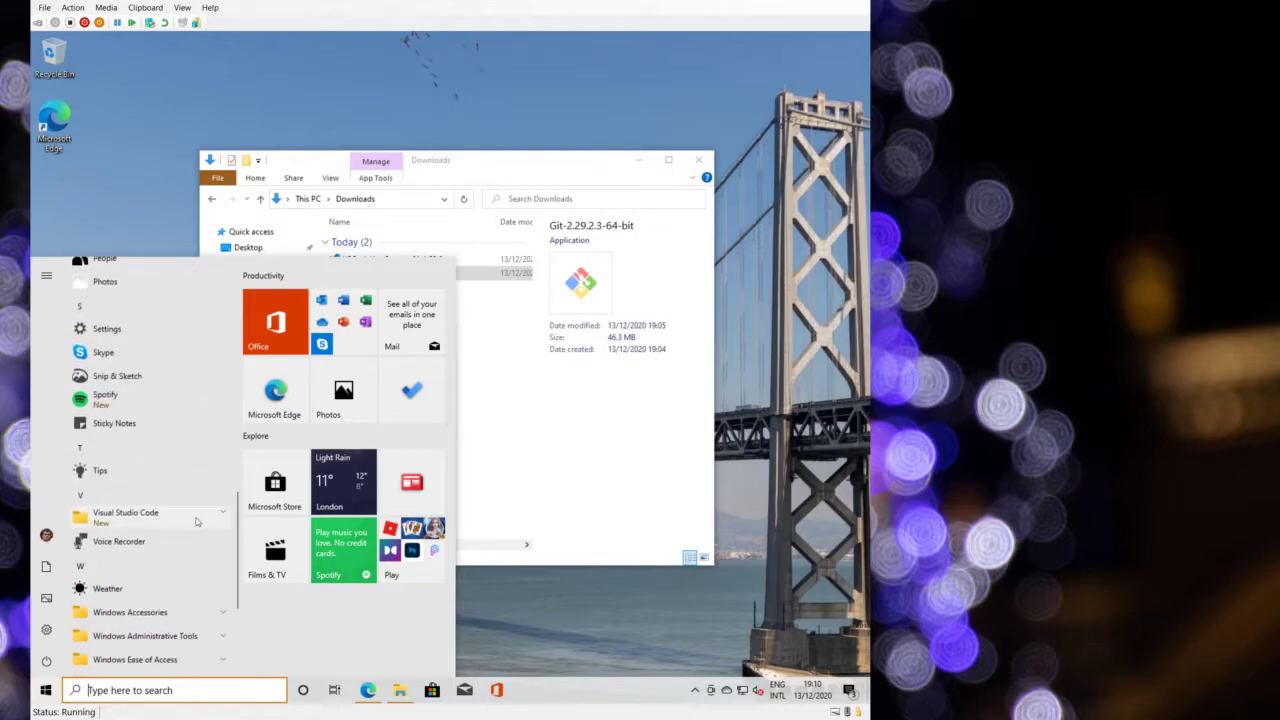
{"action": "left_click", "coordinate": [296, 503]}
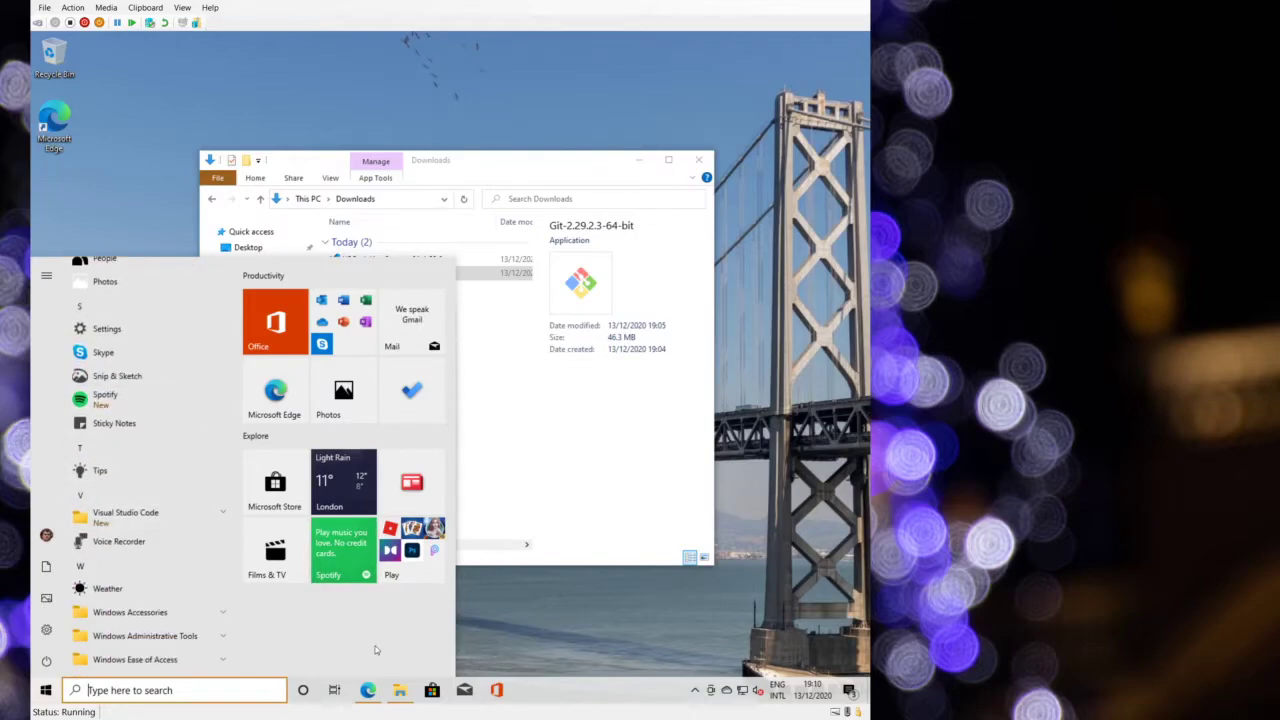
{"action": "type", "text": "store"}
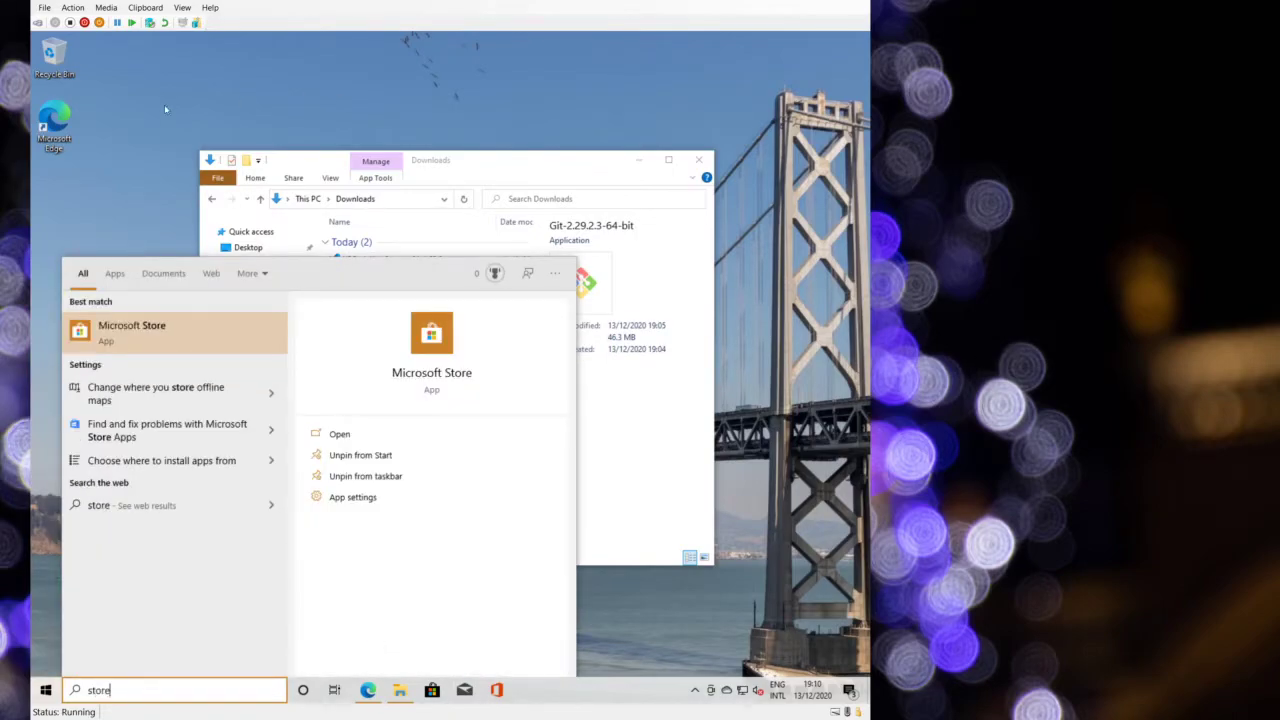
{"action": "left_click", "coordinate": [98, 327]}
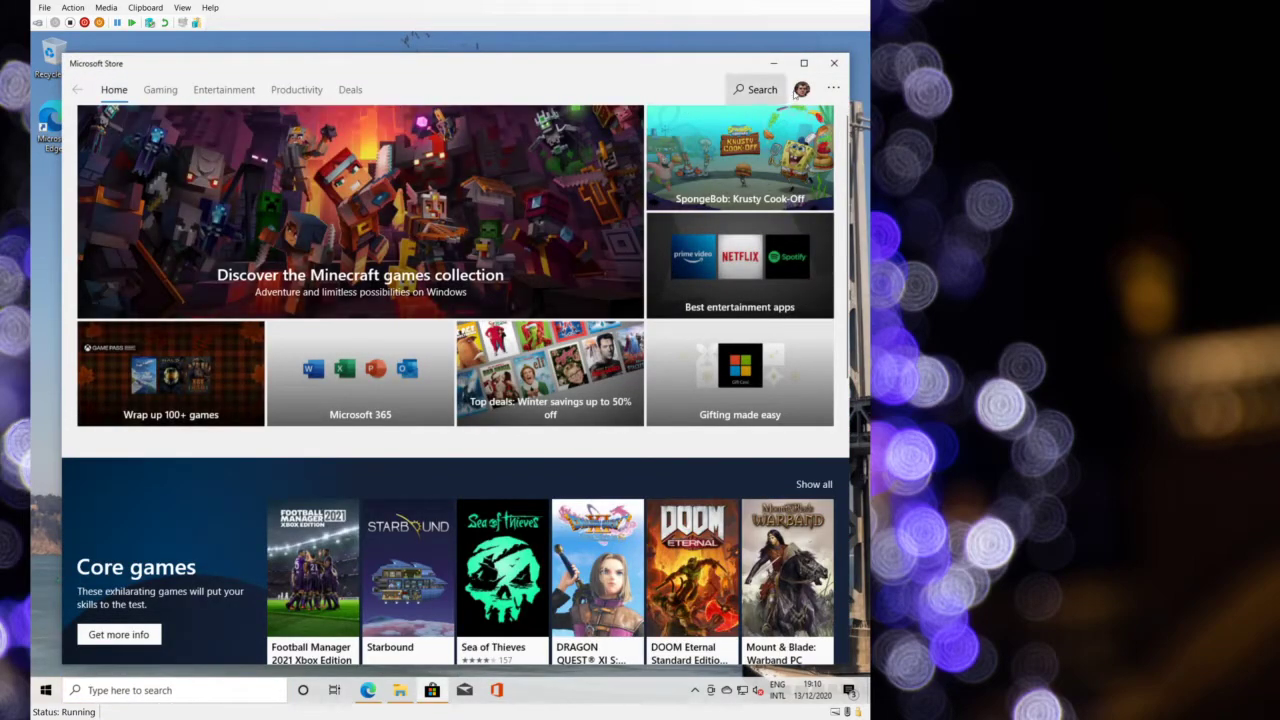
- Check the signed-in account, search the Store for 'python 3', and open the Python 3.9 page
{"action": "left_click", "coordinate": [801, 89]}
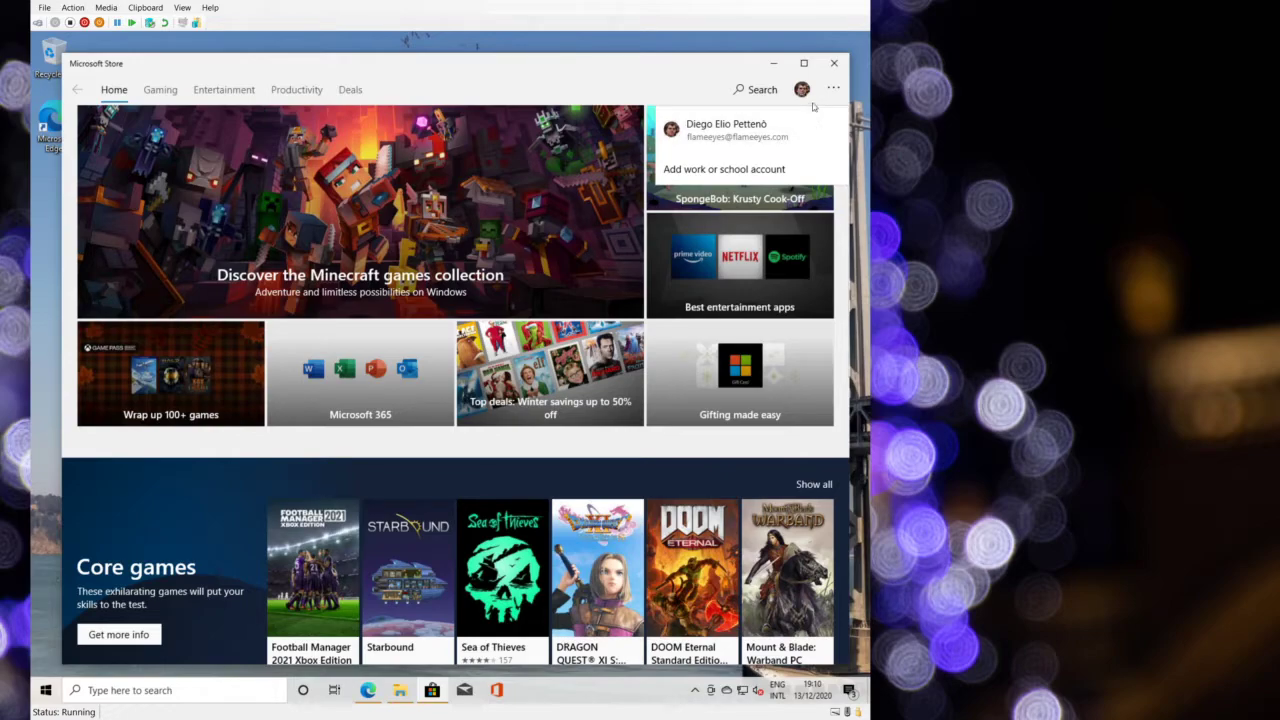
{"action": "left_click", "coordinate": [459, 82]}
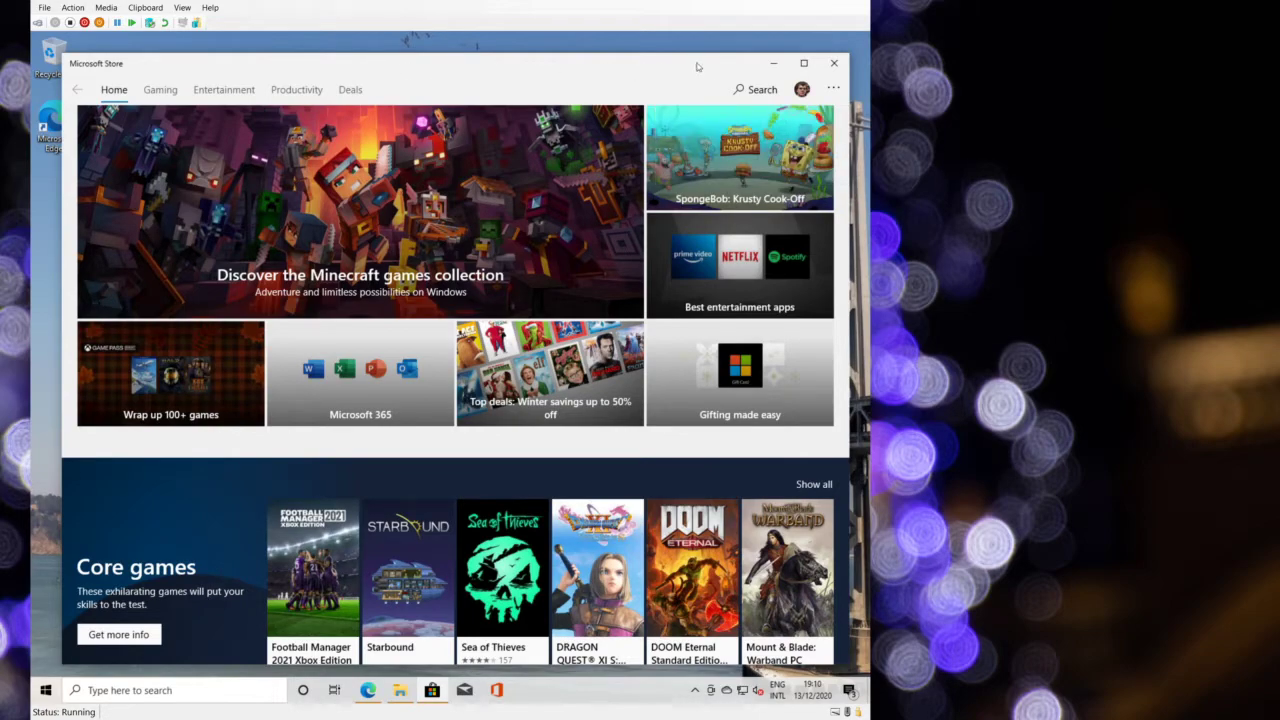
{"action": "left_click", "coordinate": [752, 89]}
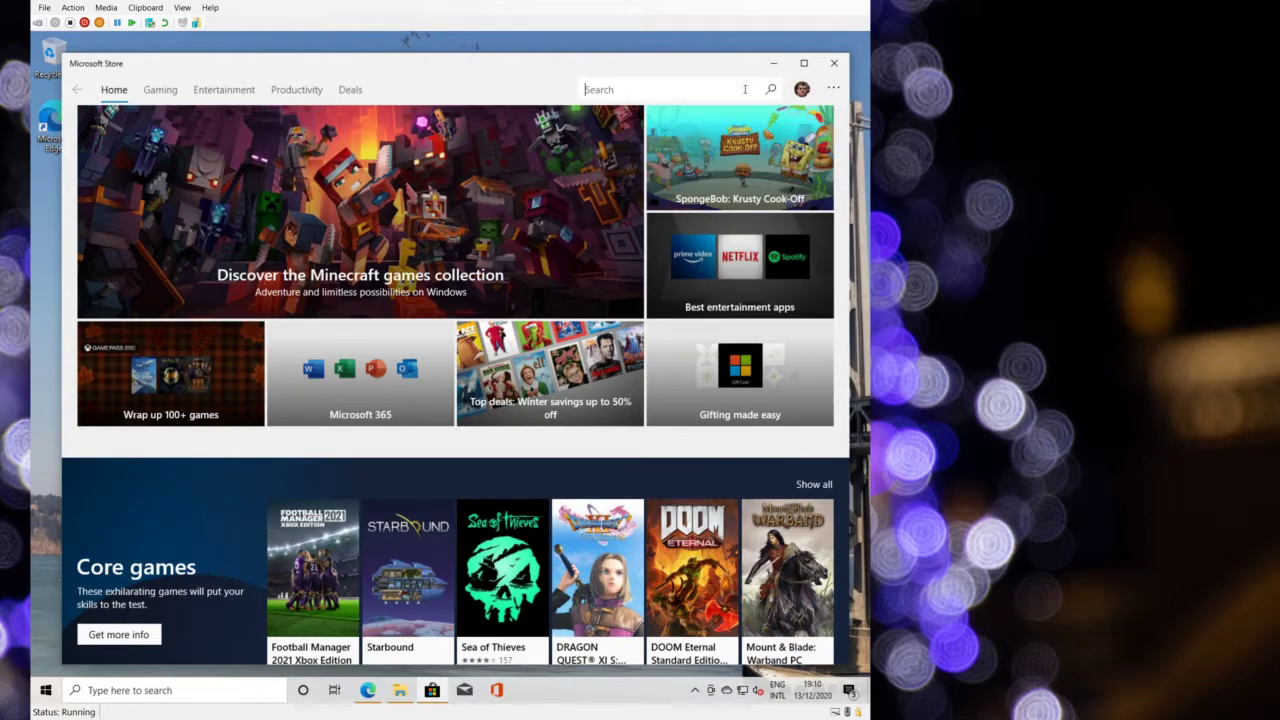
{"action": "type", "text": "python 3.9"}
{"action": "key", "text": "Return"}
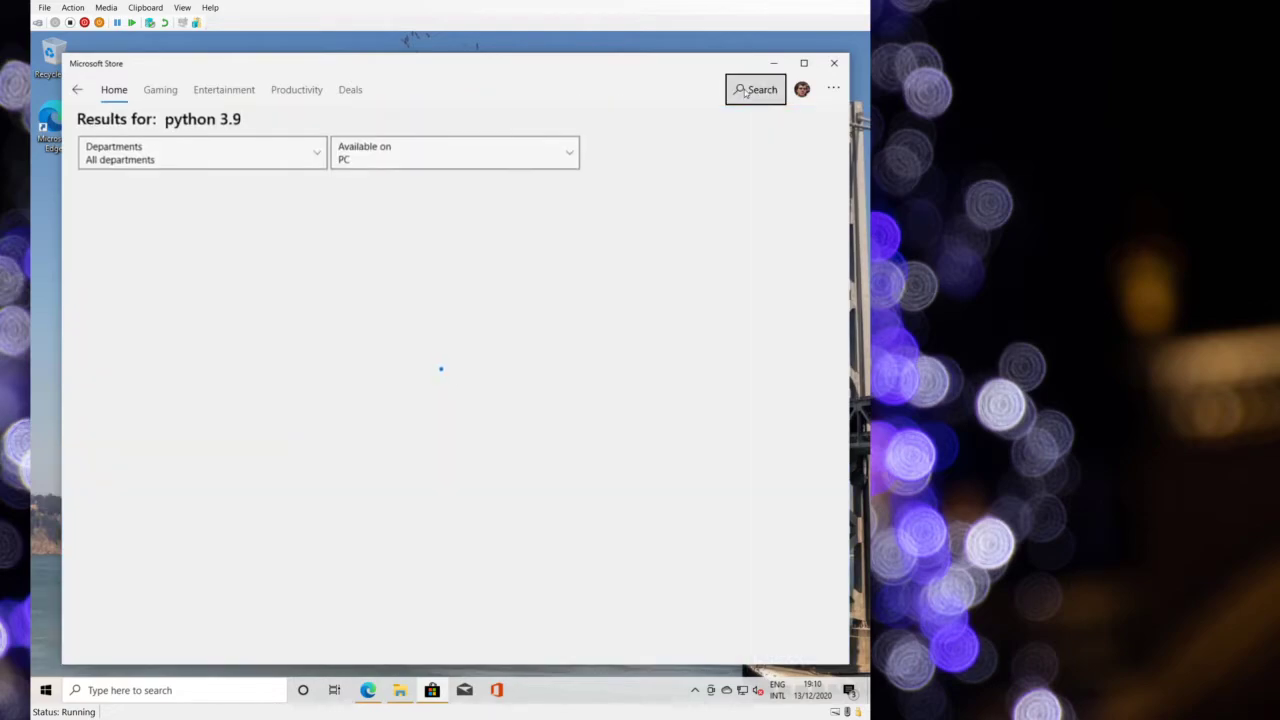
{"action": "left_click", "coordinate": [128, 294]}
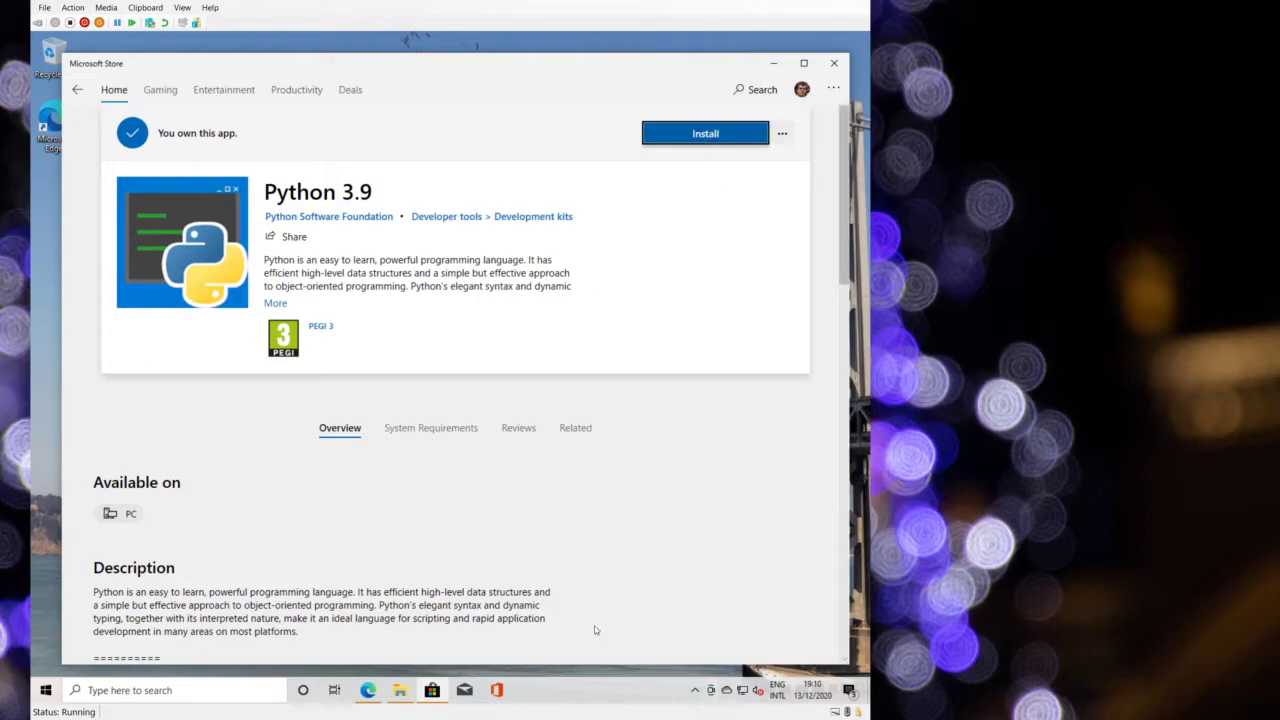
- Cancel installing Python 3.9 on other devices, then view Downloads and updates with 22 updates
{"action": "left_click", "coordinate": [782, 133]}
{"action": "left_click", "coordinate": [717, 160]}
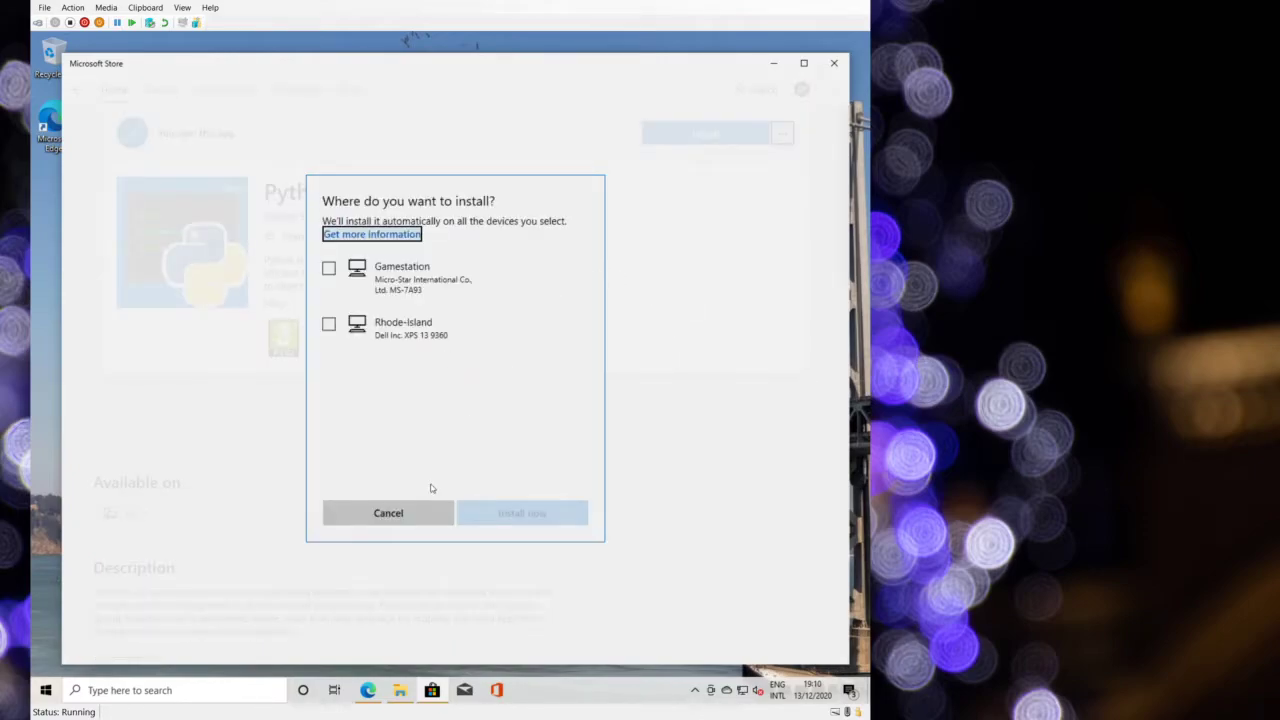
{"action": "left_click", "coordinate": [405, 513]}
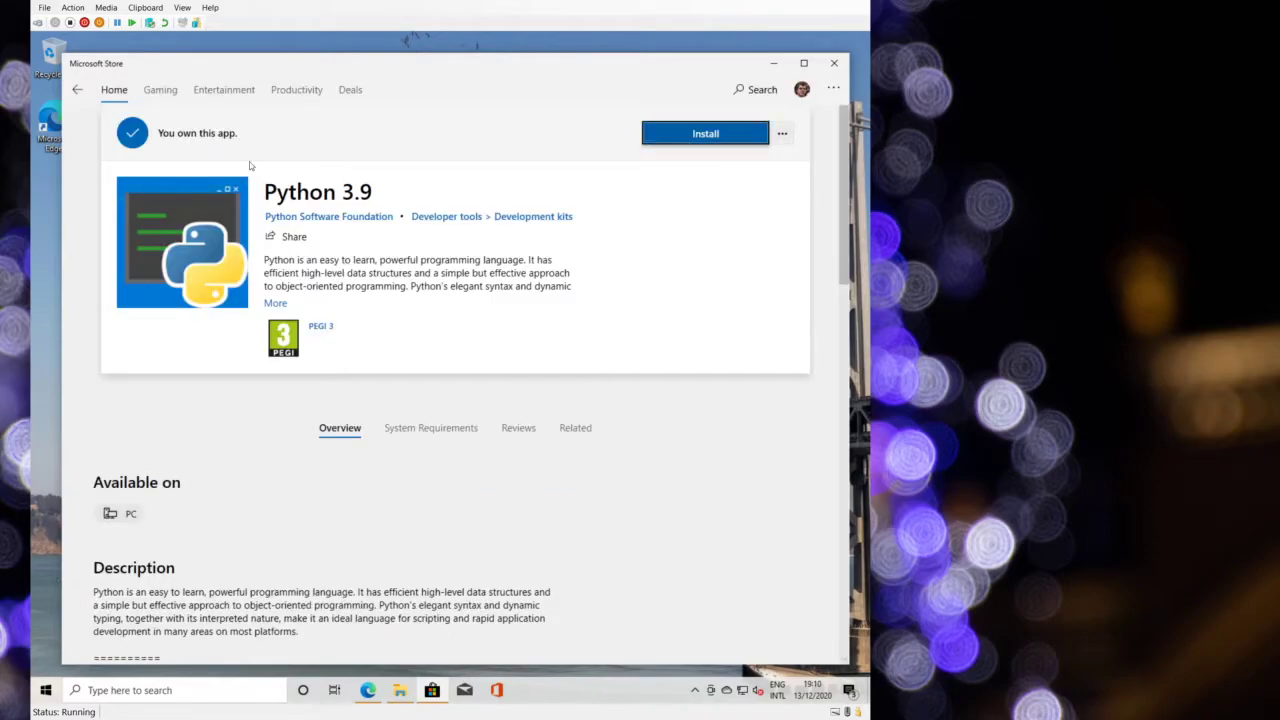
{"action": "scroll", "coordinate": [250, 165], "scroll_direction": "down", "scroll_amount": 10}
{"action": "scroll", "coordinate": [250, 165], "scroll_direction": "up", "scroll_amount": 10}
{"action": "scroll", "coordinate": [250, 165], "scroll_direction": "down", "scroll_amount": 7}
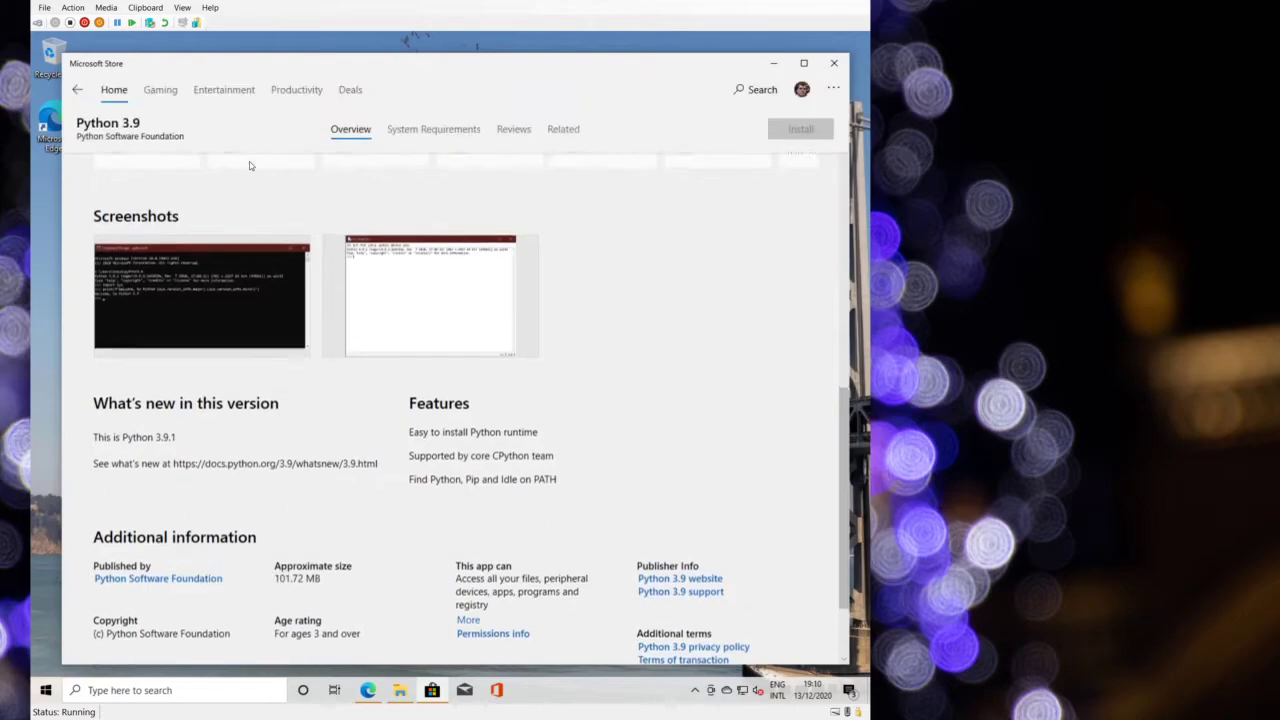
{"action": "scroll", "coordinate": [250, 165], "scroll_direction": "up", "scroll_amount": 3}
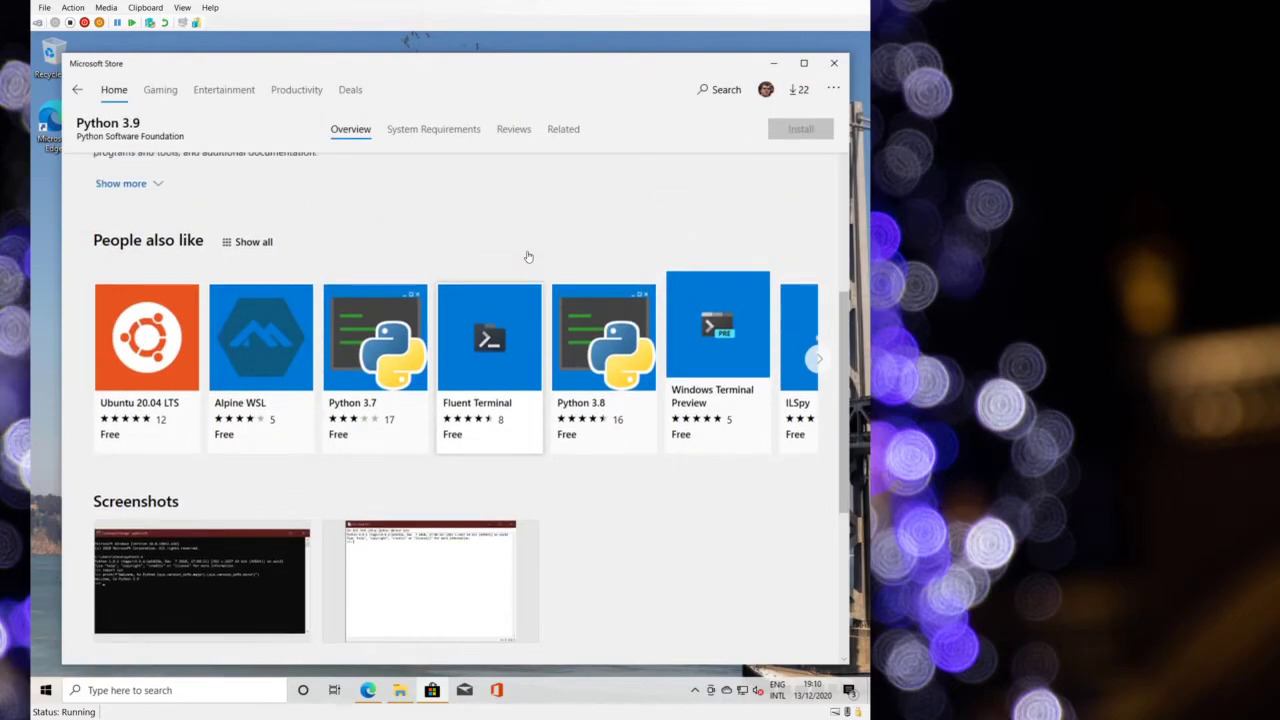
{"action": "scroll", "coordinate": [528, 257], "scroll_direction": "up", "scroll_amount": 5}
{"action": "scroll", "coordinate": [276, 515], "scroll_direction": "down", "scroll_amount": 10}
{"action": "scroll", "coordinate": [317, 388], "scroll_direction": "up", "scroll_amount": 10}
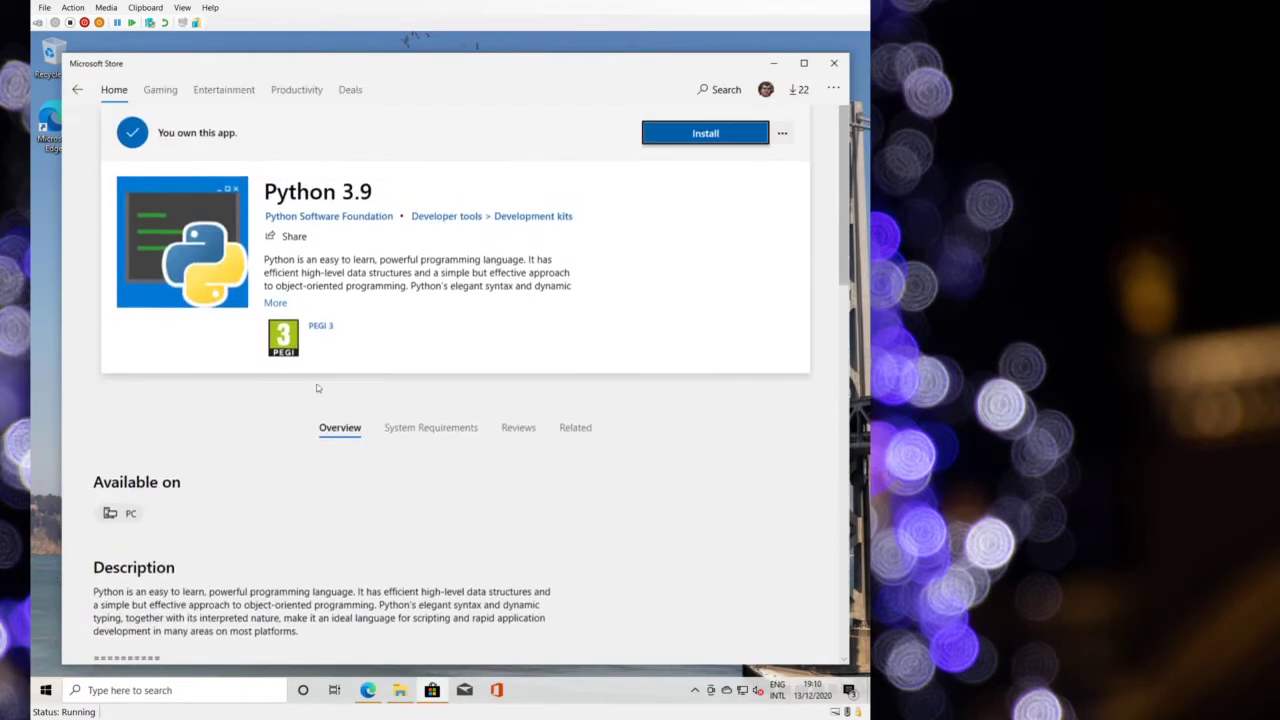
{"action": "left_click", "coordinate": [799, 89]}
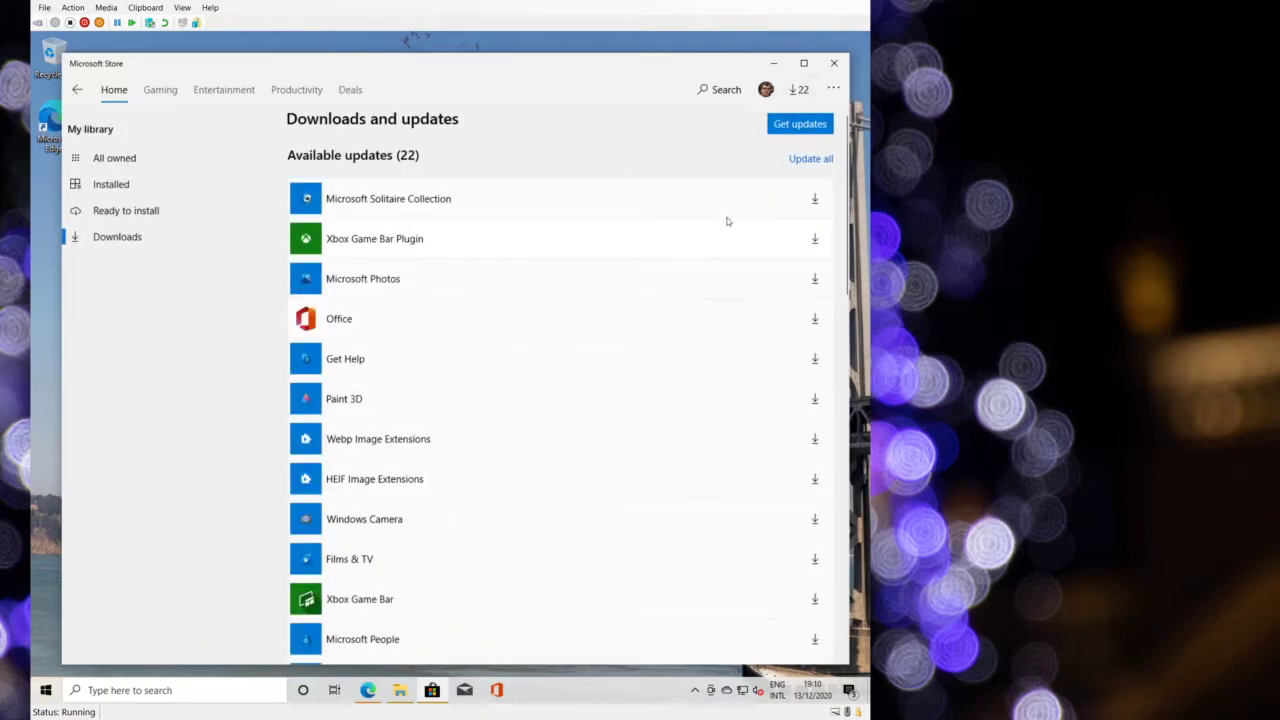
- Search the Store for 'windows terminal' and open the Windows Terminal page
{"action": "scroll", "coordinate": [757, 195], "scroll_direction": "down", "scroll_amount": 10}
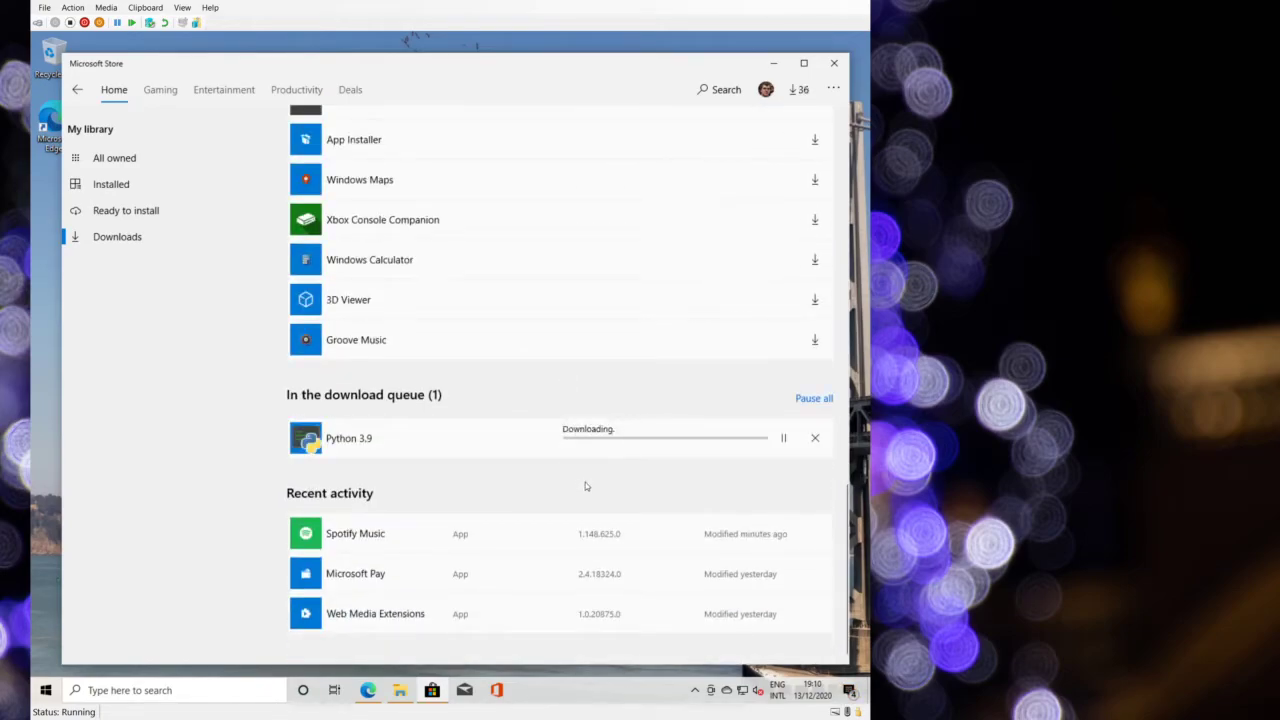
{"action": "left_click", "coordinate": [720, 89]}
{"action": "type", "text": "windows term"}
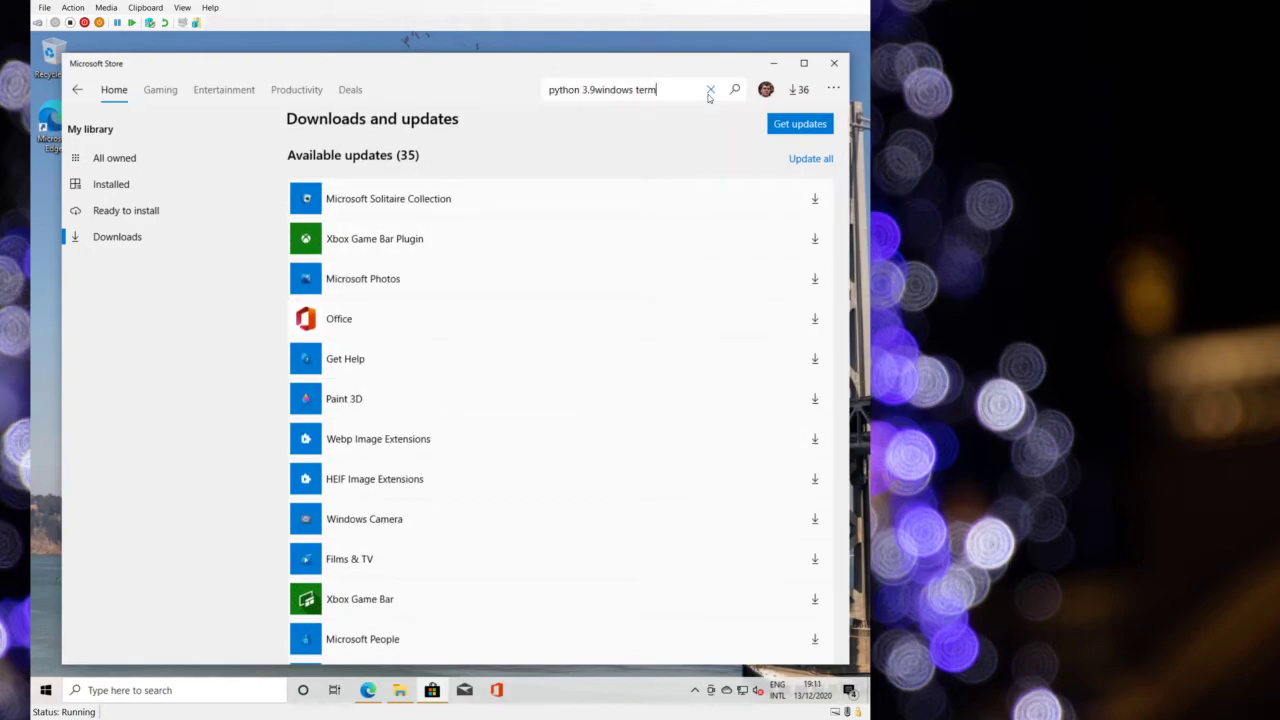
{"action": "key", "text": "ctrl+a"}
{"action": "type", "text": "windows terminal"}
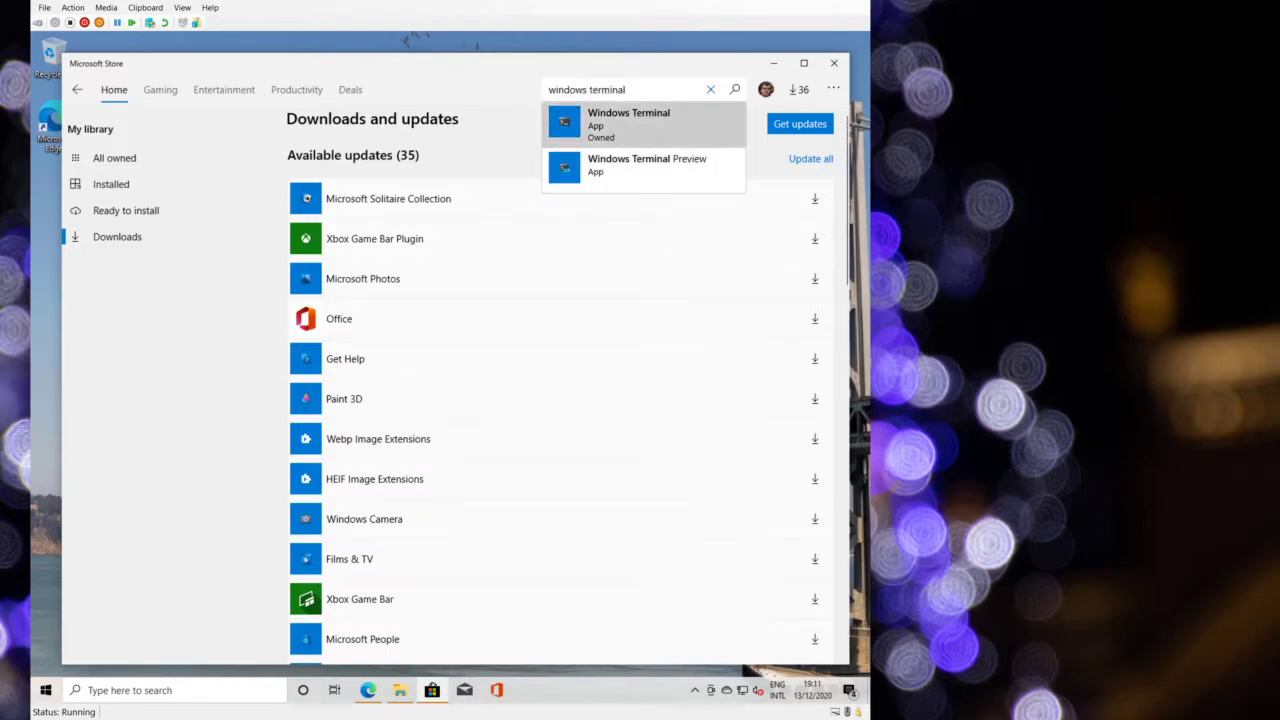
{"action": "left_click", "coordinate": [644, 127]}
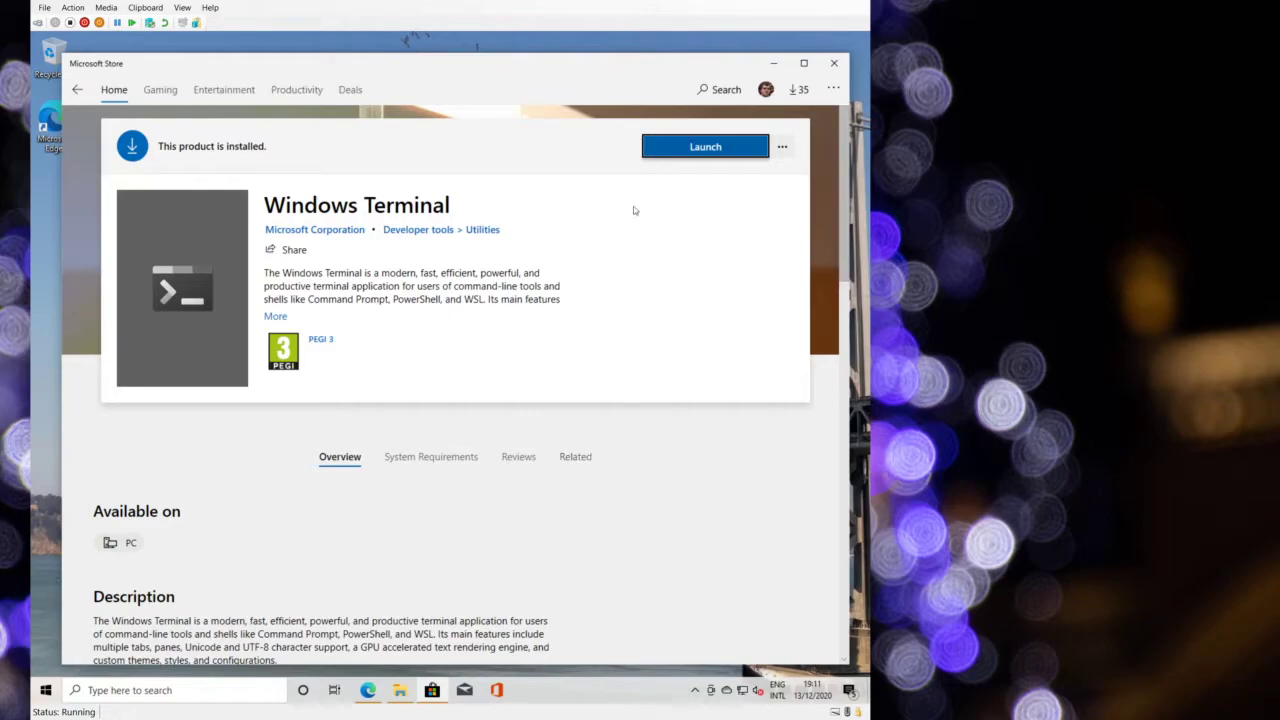
- Search 'ubu', get and install Ubuntu, then close Microsoft Store
{"action": "left_click", "coordinate": [730, 89]}
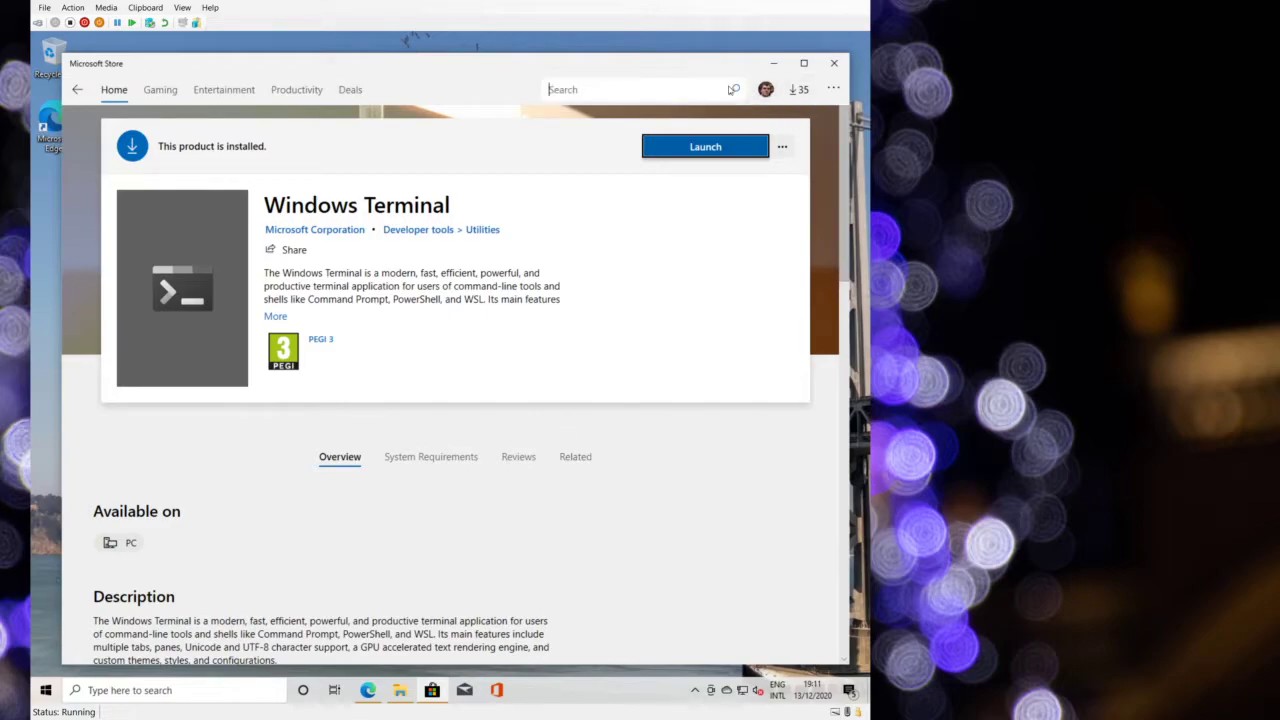
{"action": "type", "text": "ubu"}
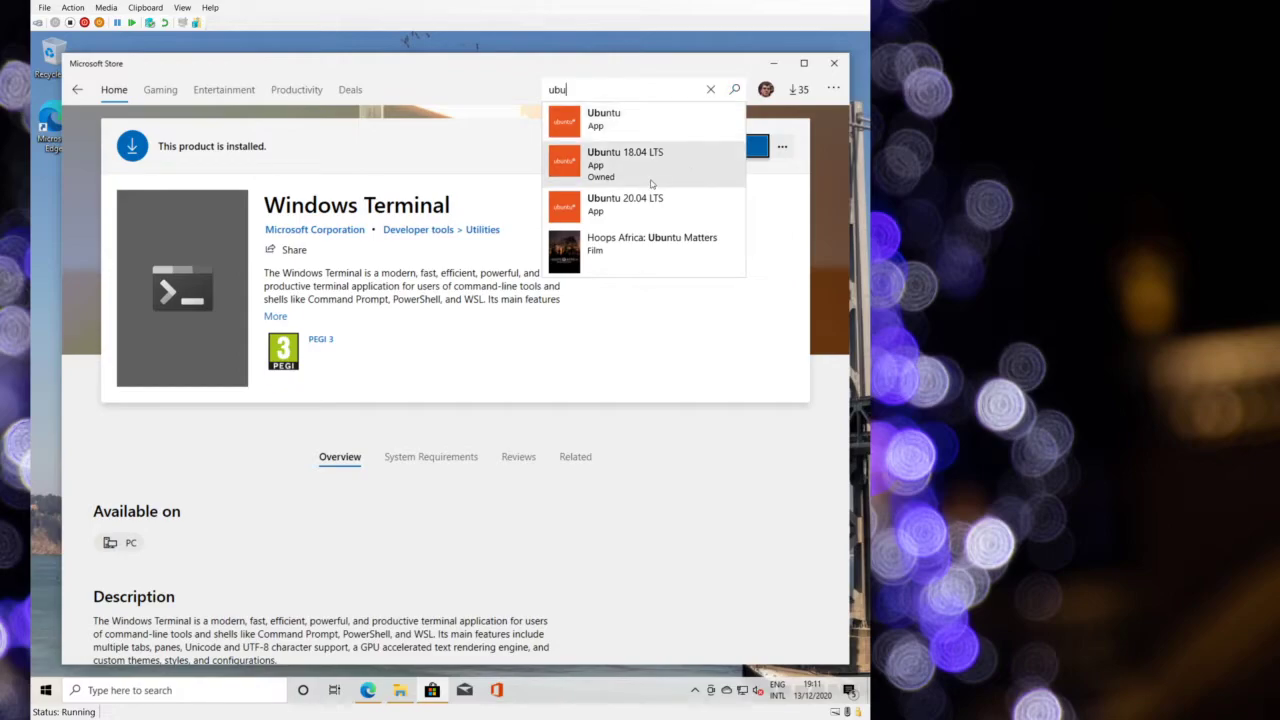
{"action": "left_click", "coordinate": [632, 120]}
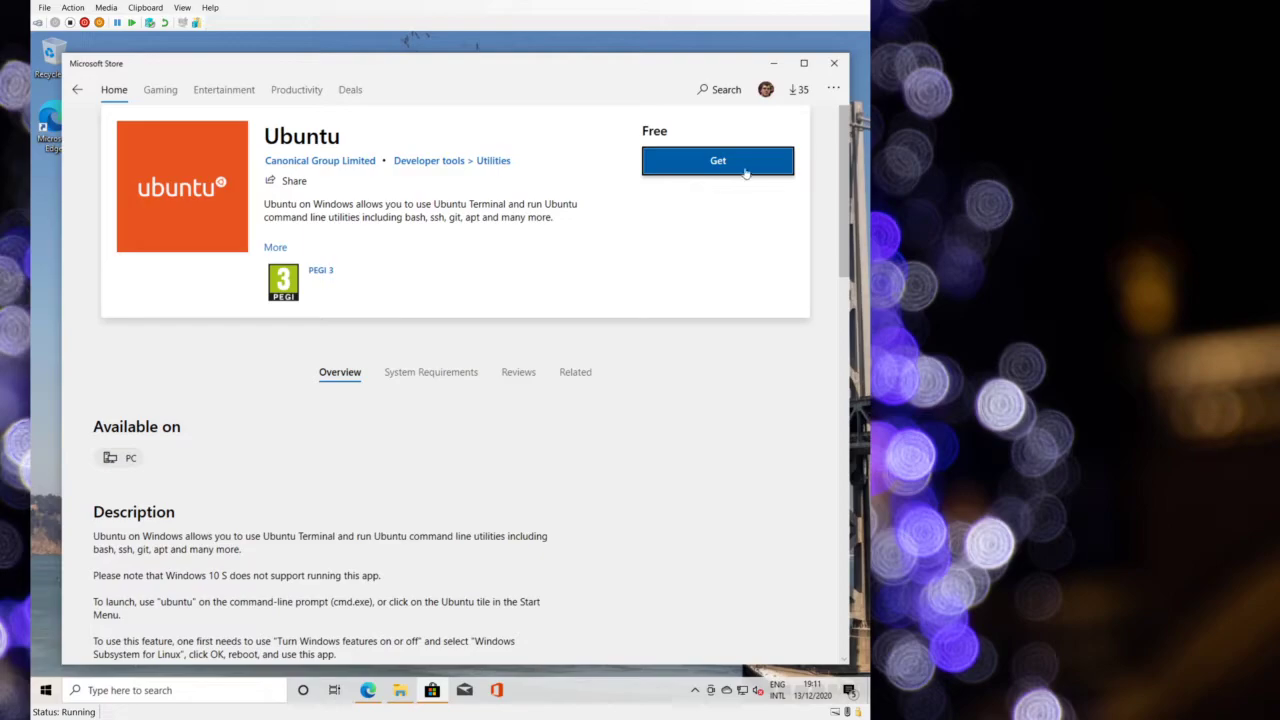
{"action": "left_click", "coordinate": [746, 168]}
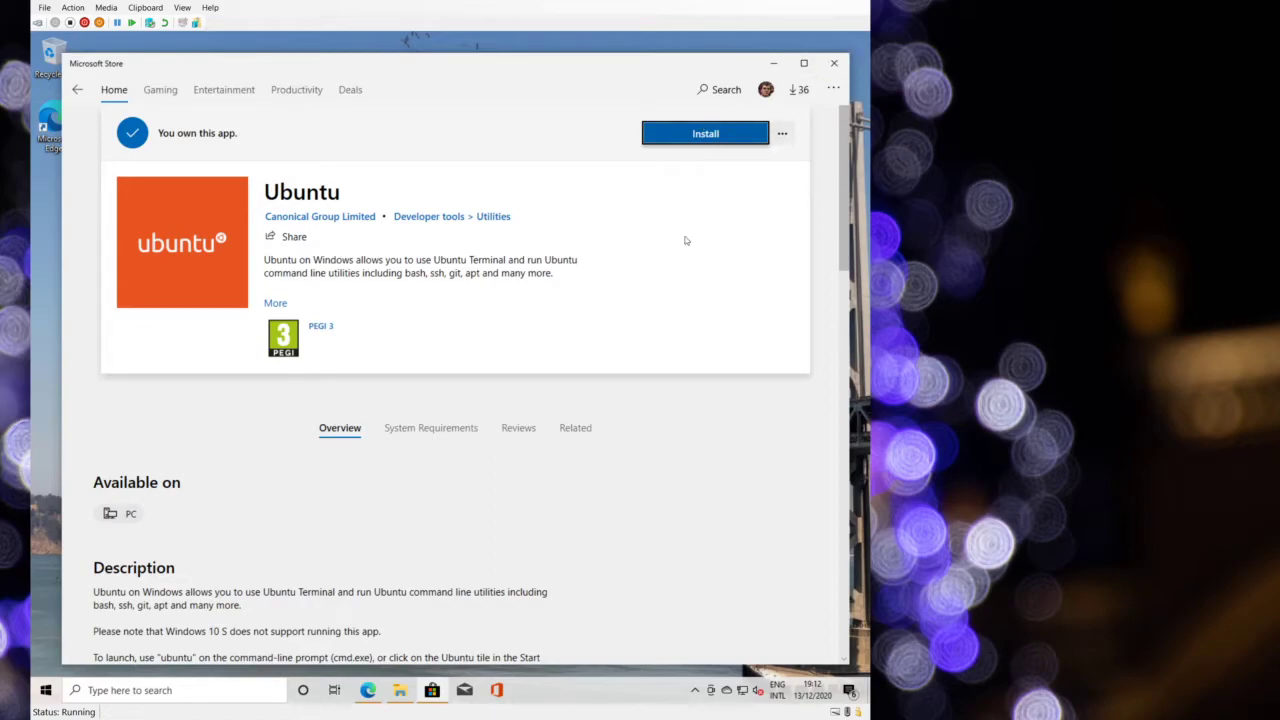
{"action": "left_click", "coordinate": [685, 135]}
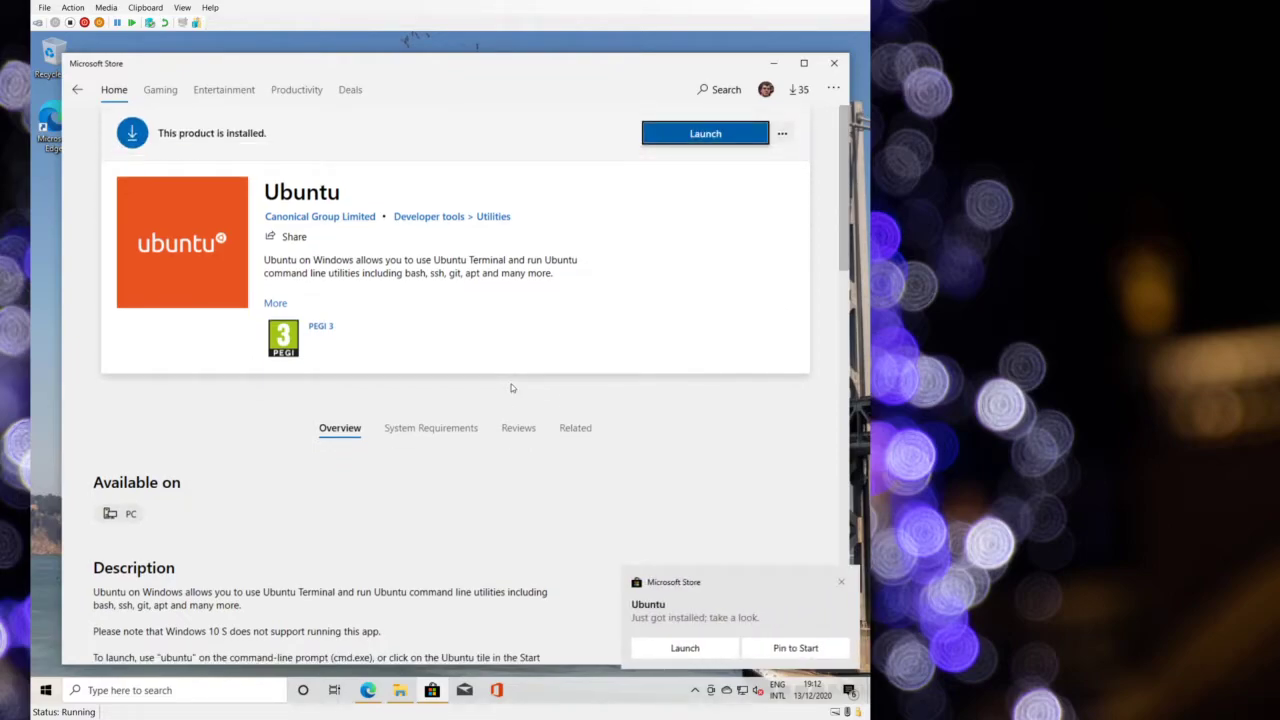
{"action": "left_click", "coordinate": [834, 63]}
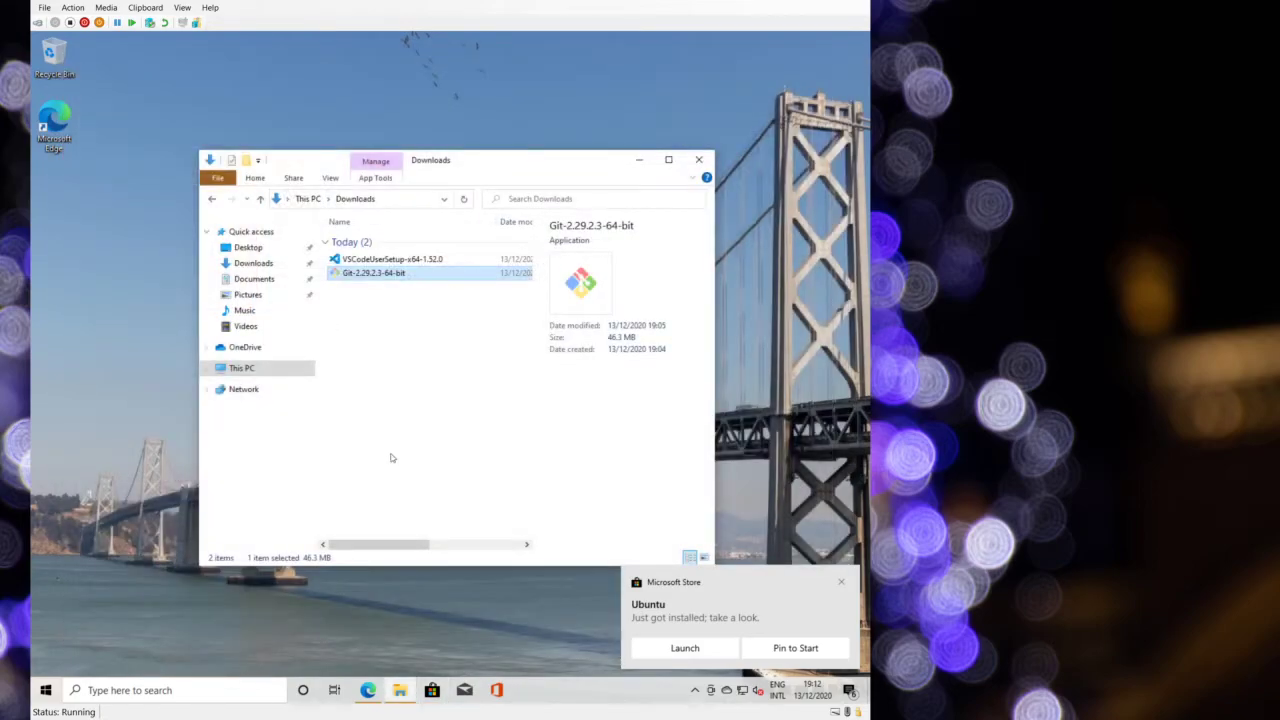
- Launch Windows PowerShell as administrator from a Start search for 'powers'
{"action": "left_click", "coordinate": [45, 690]}
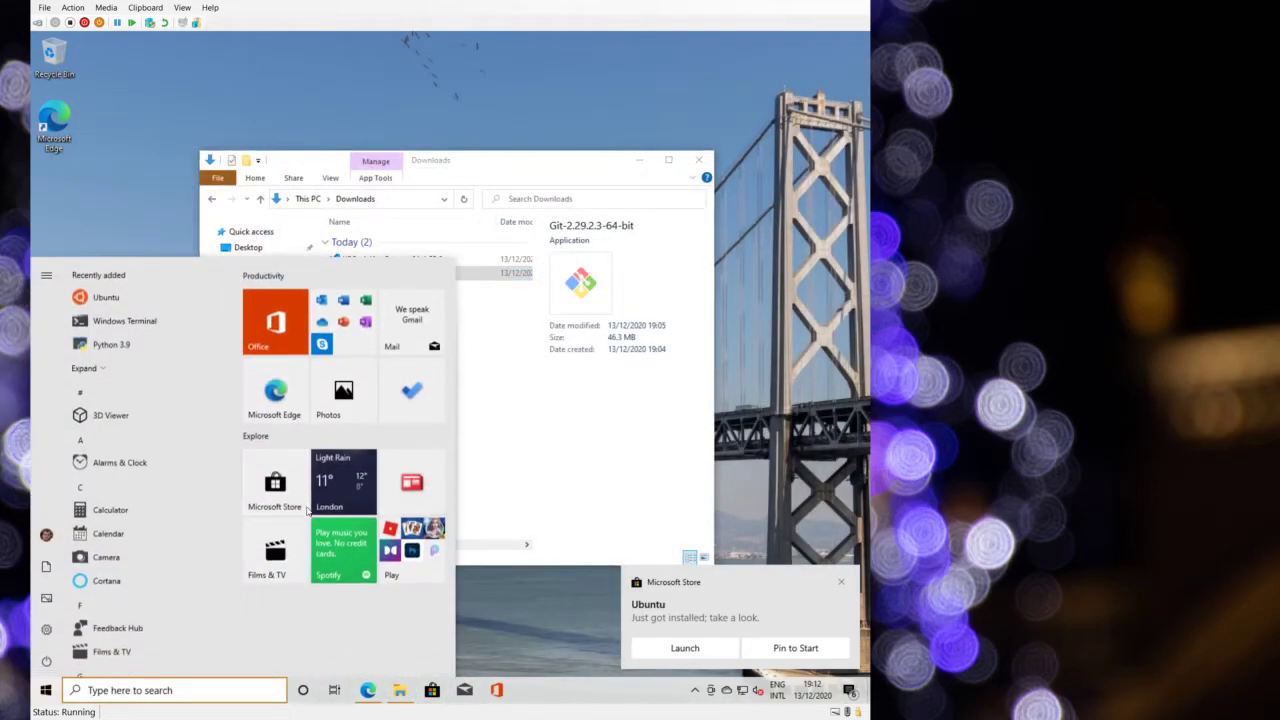
{"action": "type", "text": "powers"}
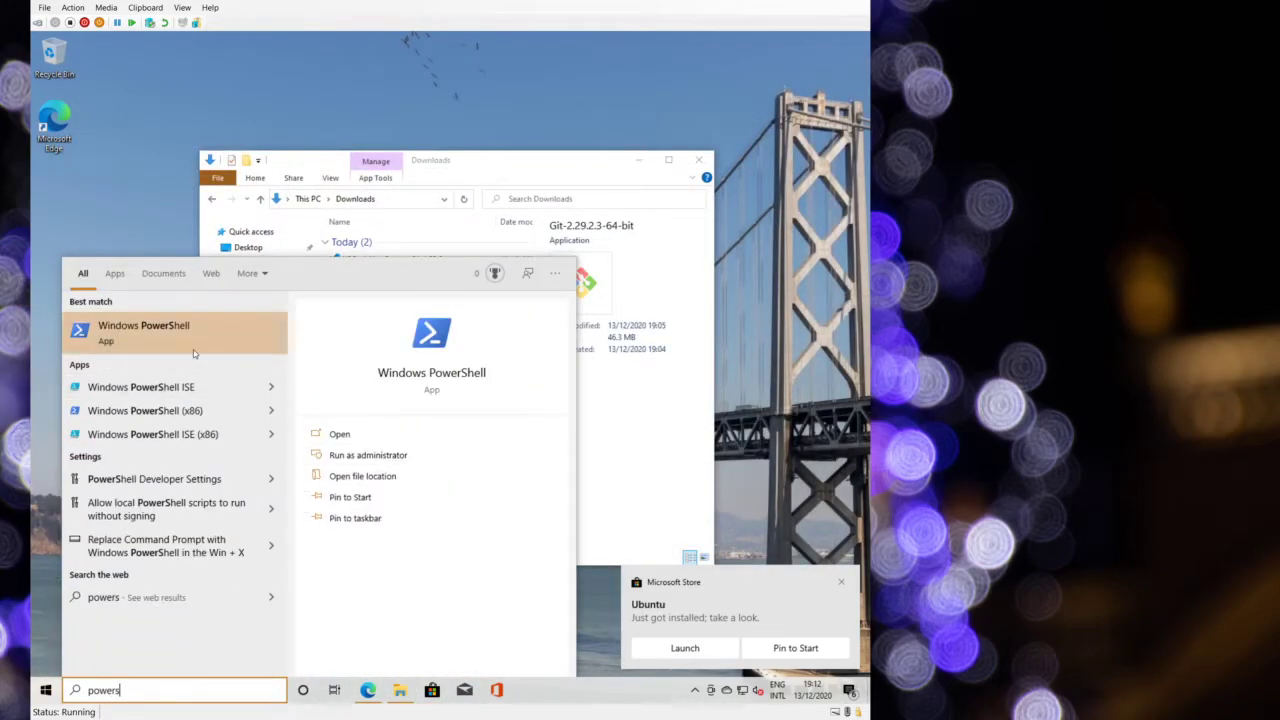
{"action": "right_click", "coordinate": [194, 350]}
{"action": "left_click", "coordinate": [210, 364]}
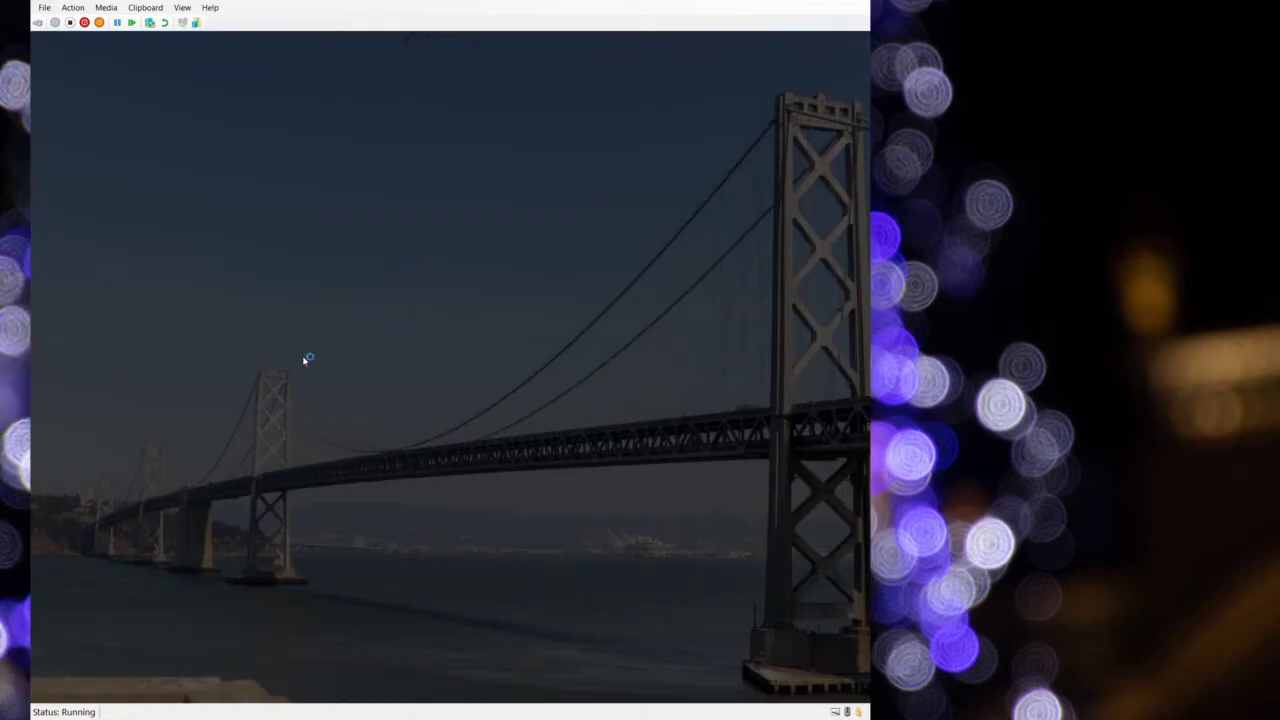
{"action": "left_click", "coordinate": [428, 446]}
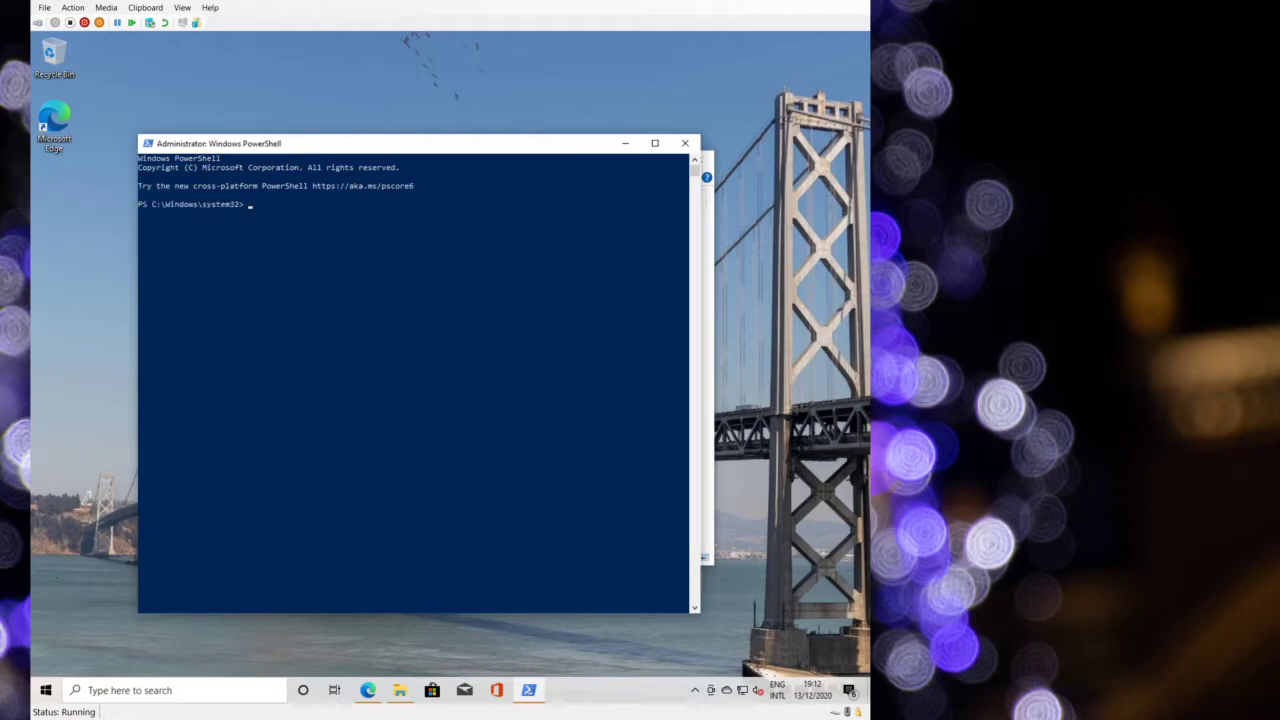
- Run the dism command enabling Microsoft-Windows-Subsystem-Linux, then search Start for 'ssh client'
{"action": "left_click", "coordinate": [355, 305]}
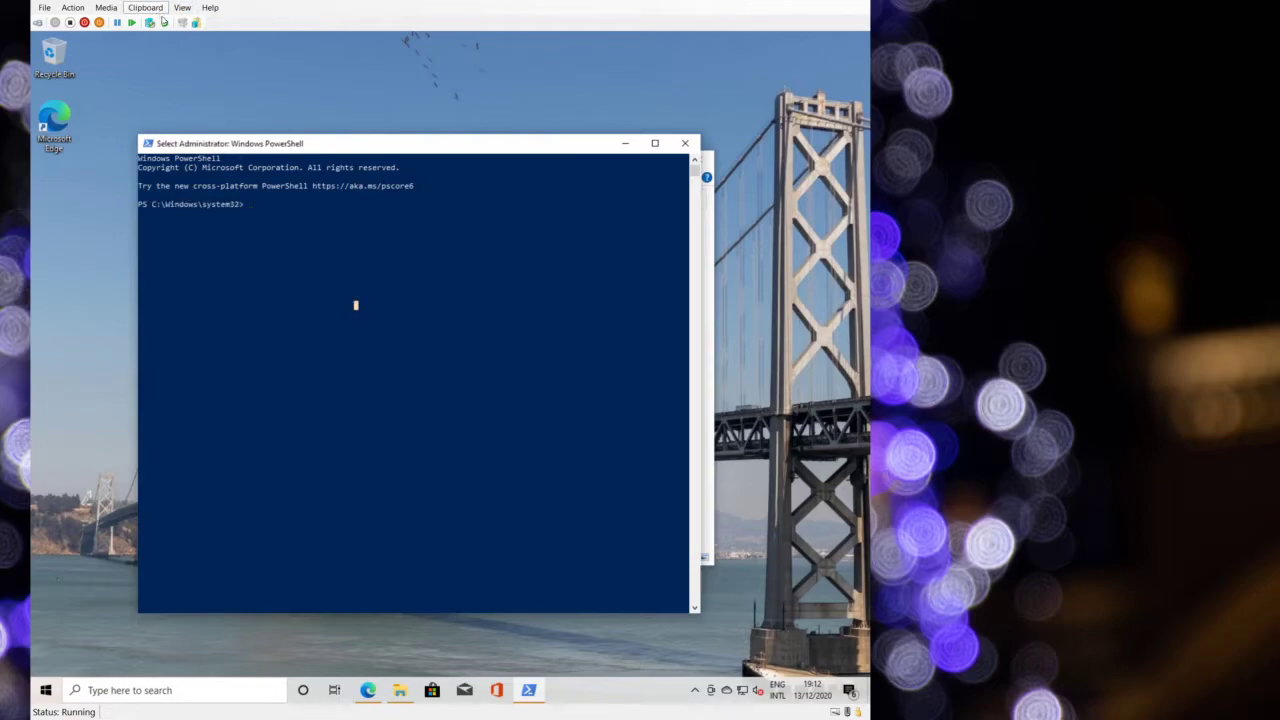
{"action": "left_click", "coordinate": [164, 22]}
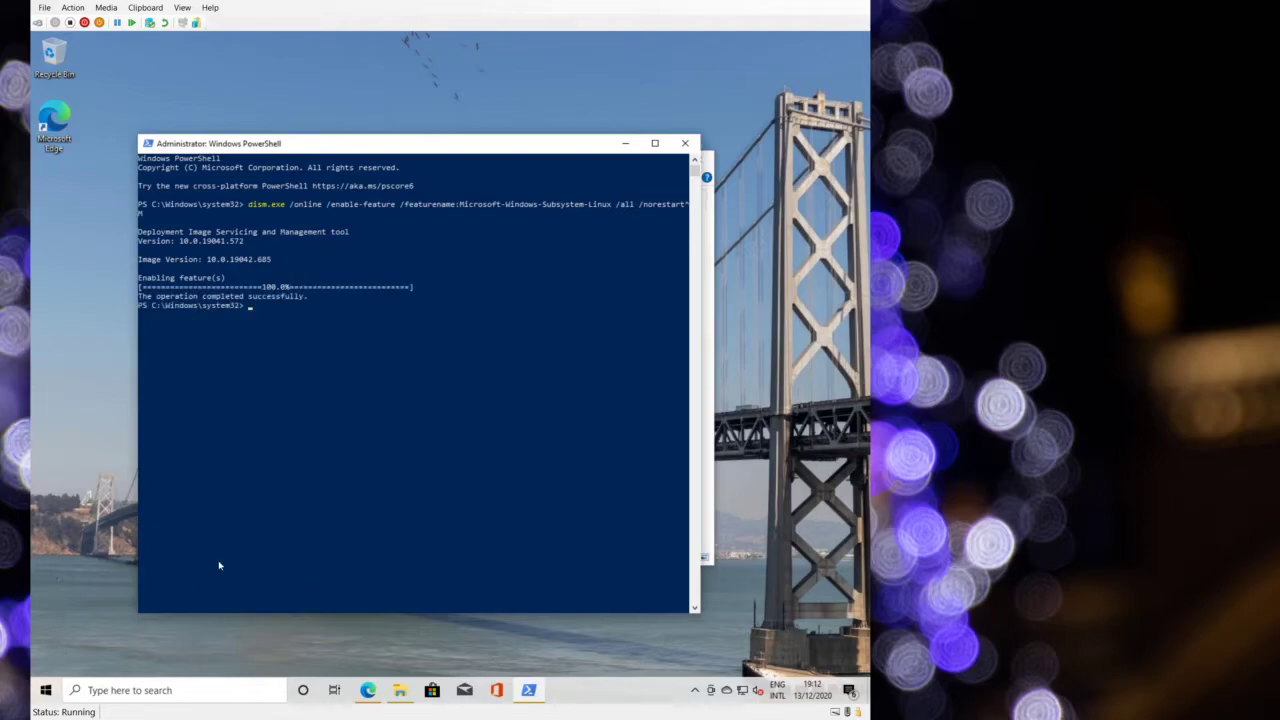
{"action": "key", "text": "super"}
{"action": "type", "text": "ssh"}
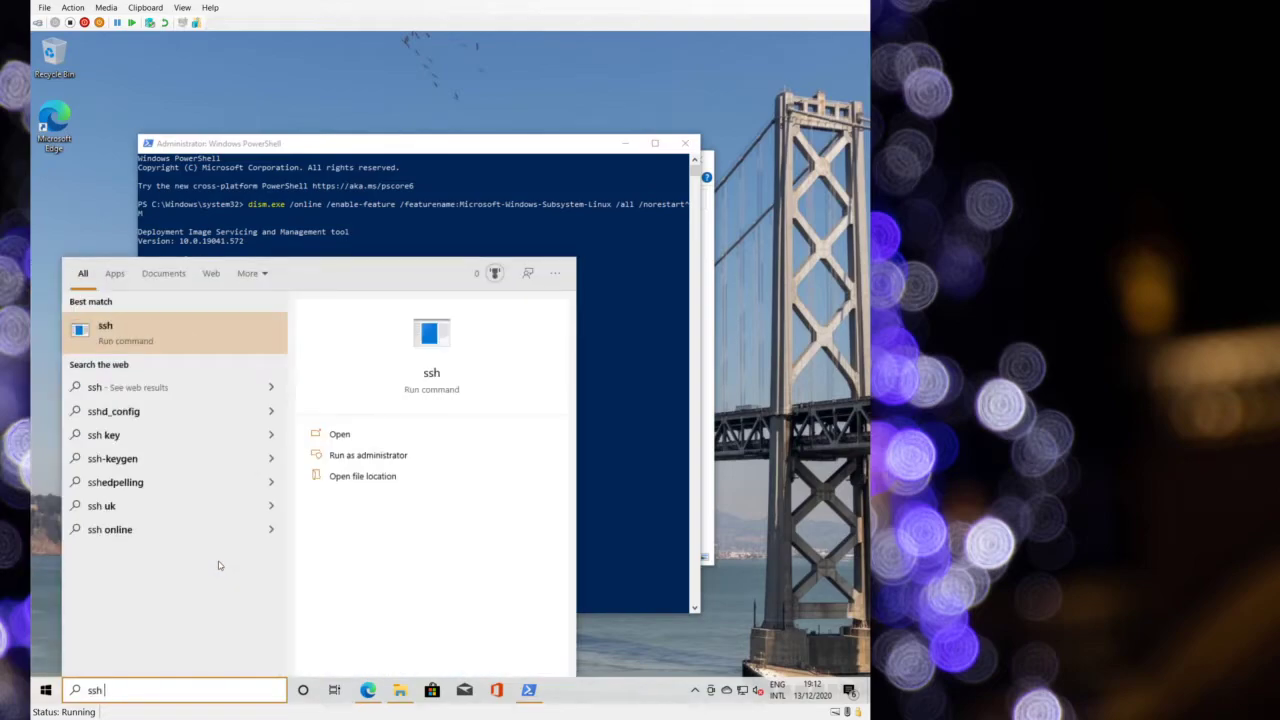
{"action": "type", "text": " client"}
{"action": "key", "text": "ctrl+a"}
{"action": "key", "text": "BackSpace"}
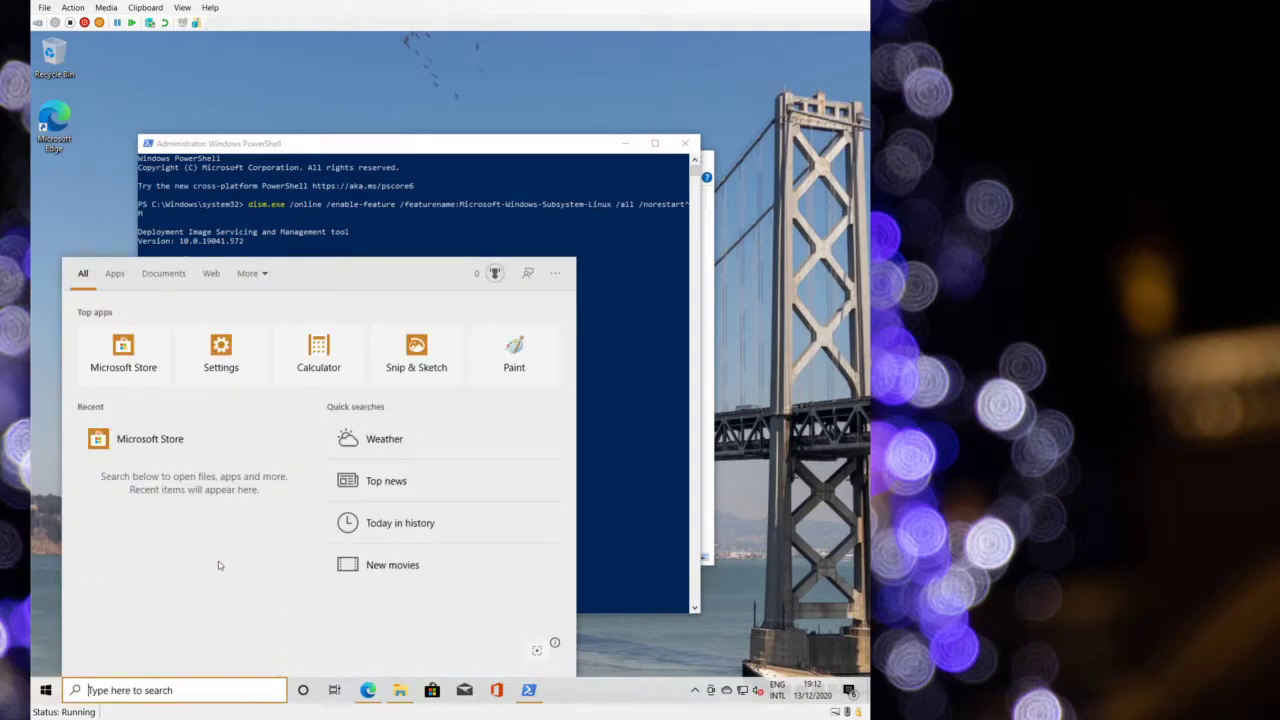
{"action": "type", "text": "features"}
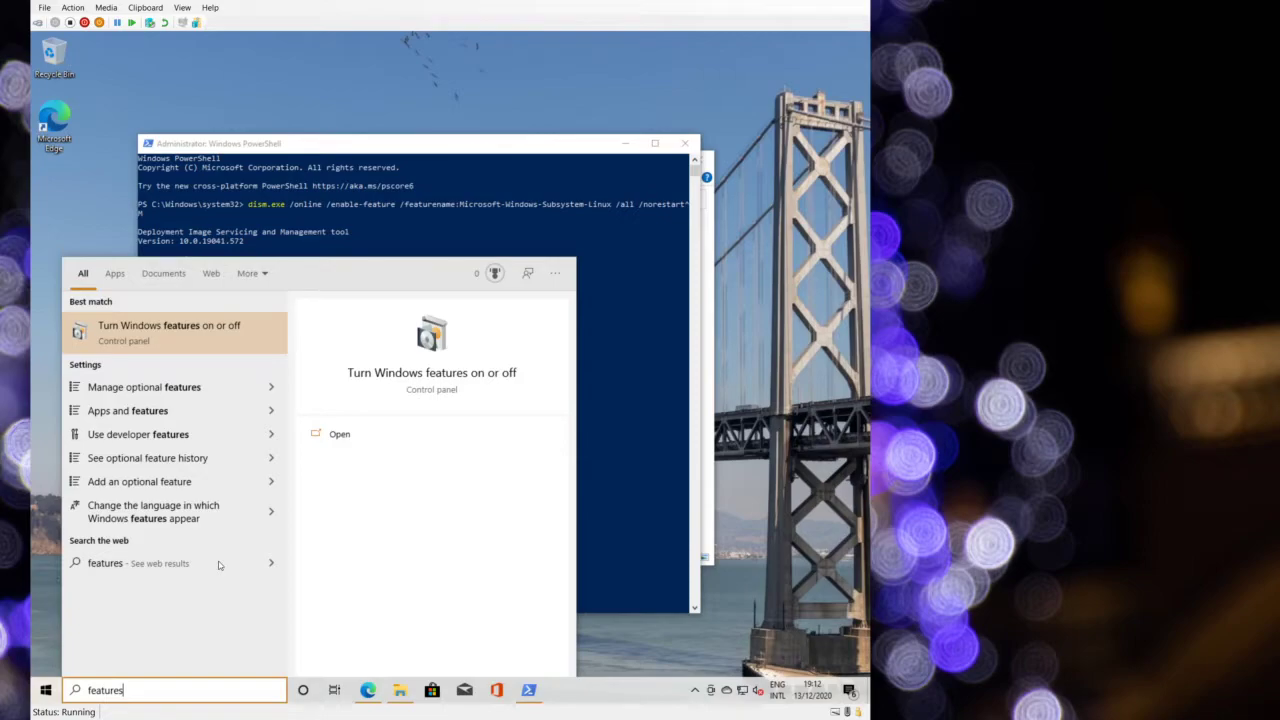
{"action": "key", "text": "Down"}
{"action": "key", "text": "Return"}
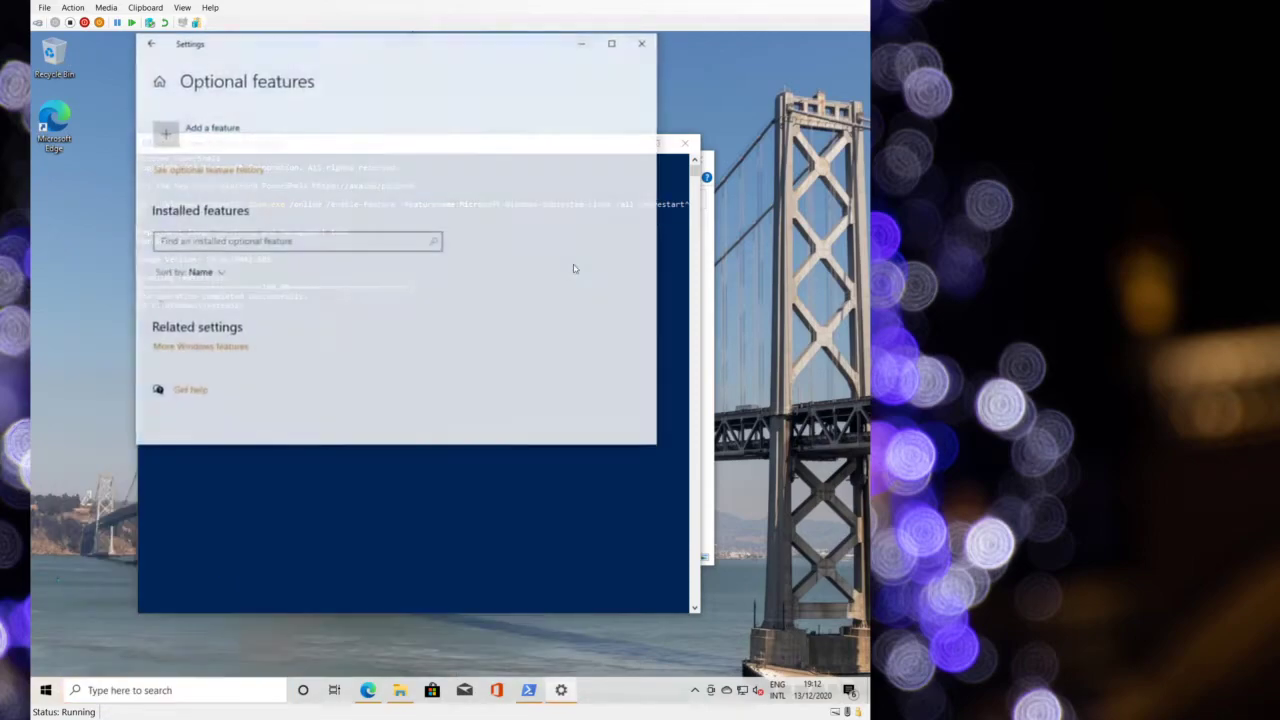
{"action": "scroll", "coordinate": [354, 150], "scroll_direction": "down", "scroll_amount": 5}
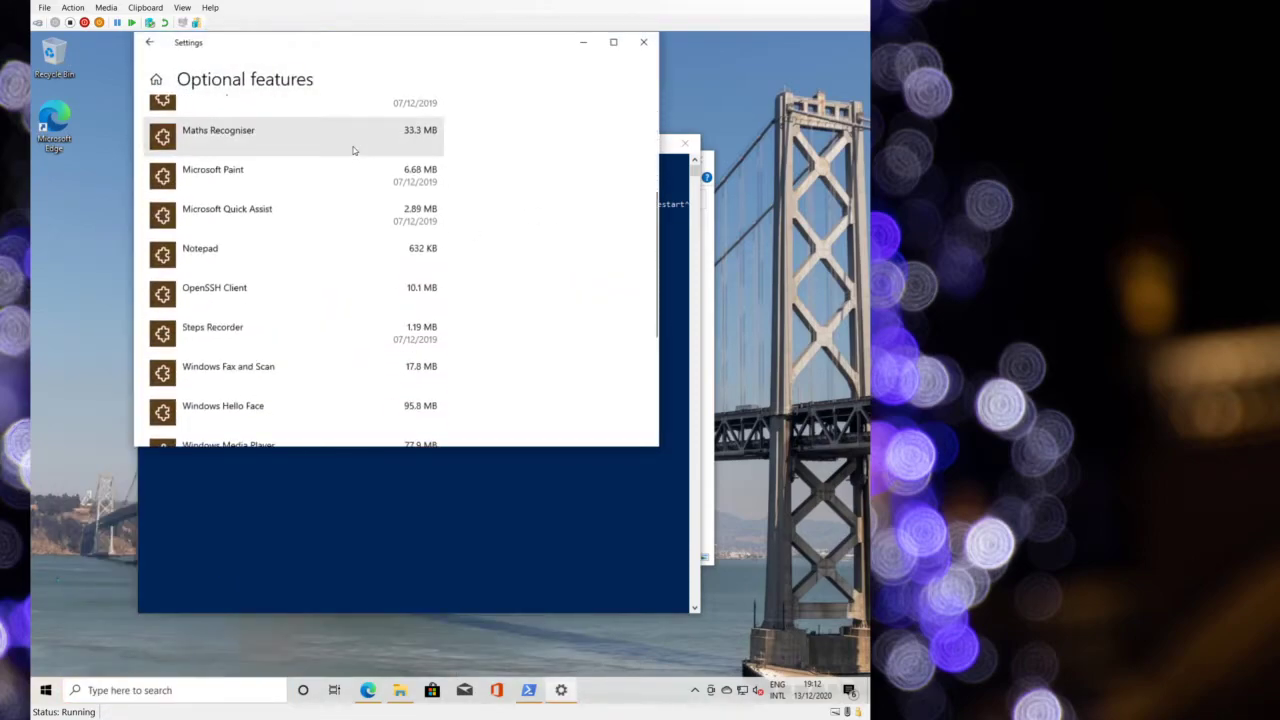
{"action": "scroll", "coordinate": [353, 150], "scroll_direction": "down", "scroll_amount": 1}
{"action": "scroll", "coordinate": [353, 150], "scroll_direction": "up", "scroll_amount": 5}
{"action": "scroll", "coordinate": [353, 150], "scroll_direction": "down", "scroll_amount": 2}
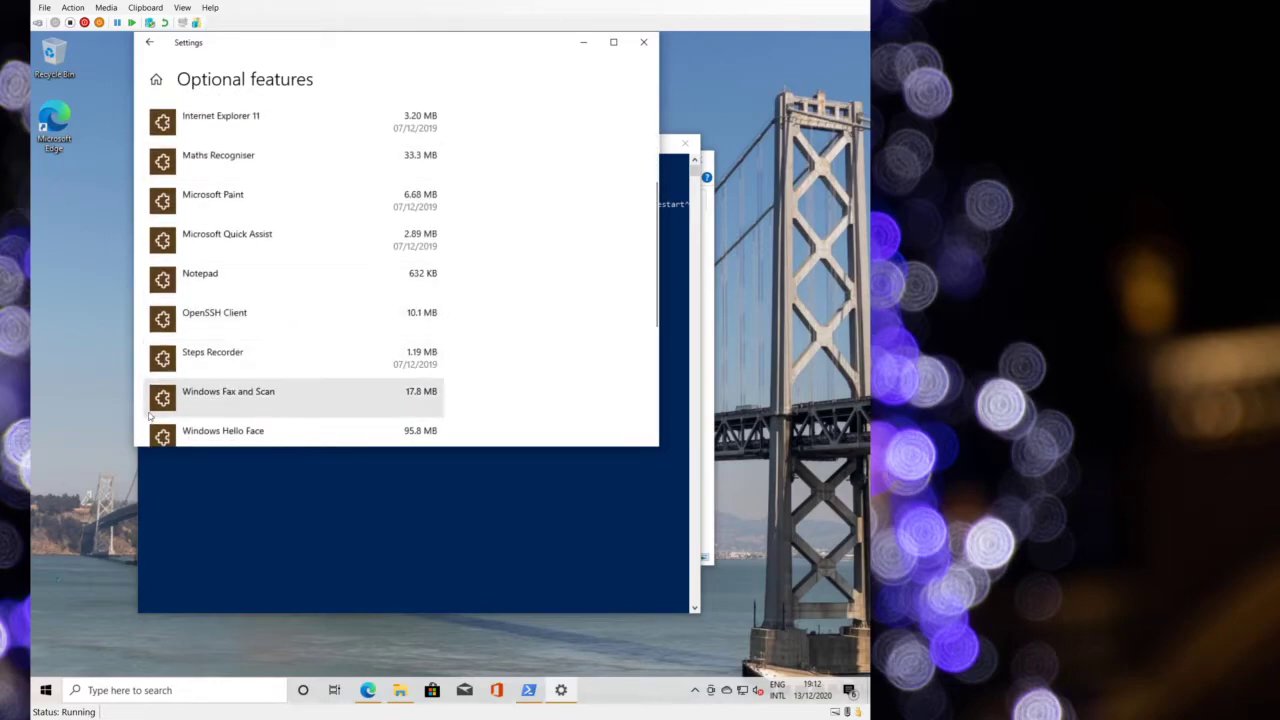
{"action": "left_click", "coordinate": [645, 45]}
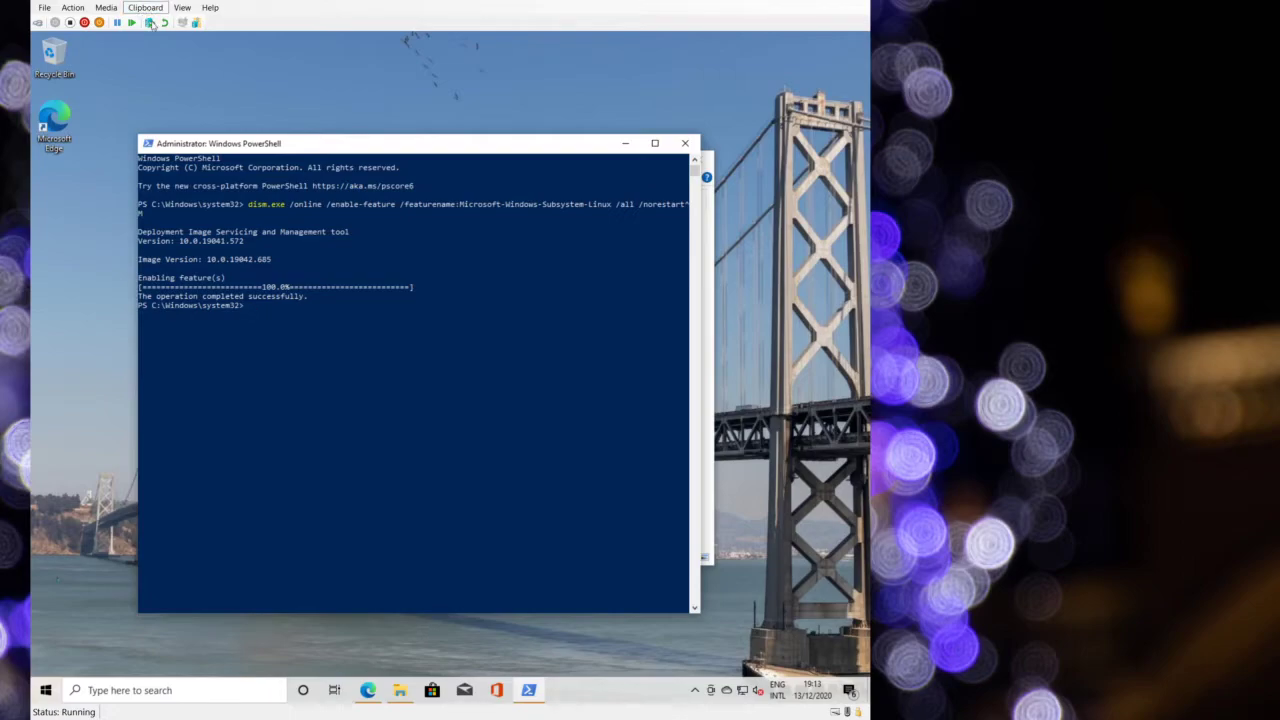
- Enable VirtualMachinePlatform via dism, then try 'wsl --set-default-version 2' twice
{"action": "left_click", "coordinate": [150, 22]}
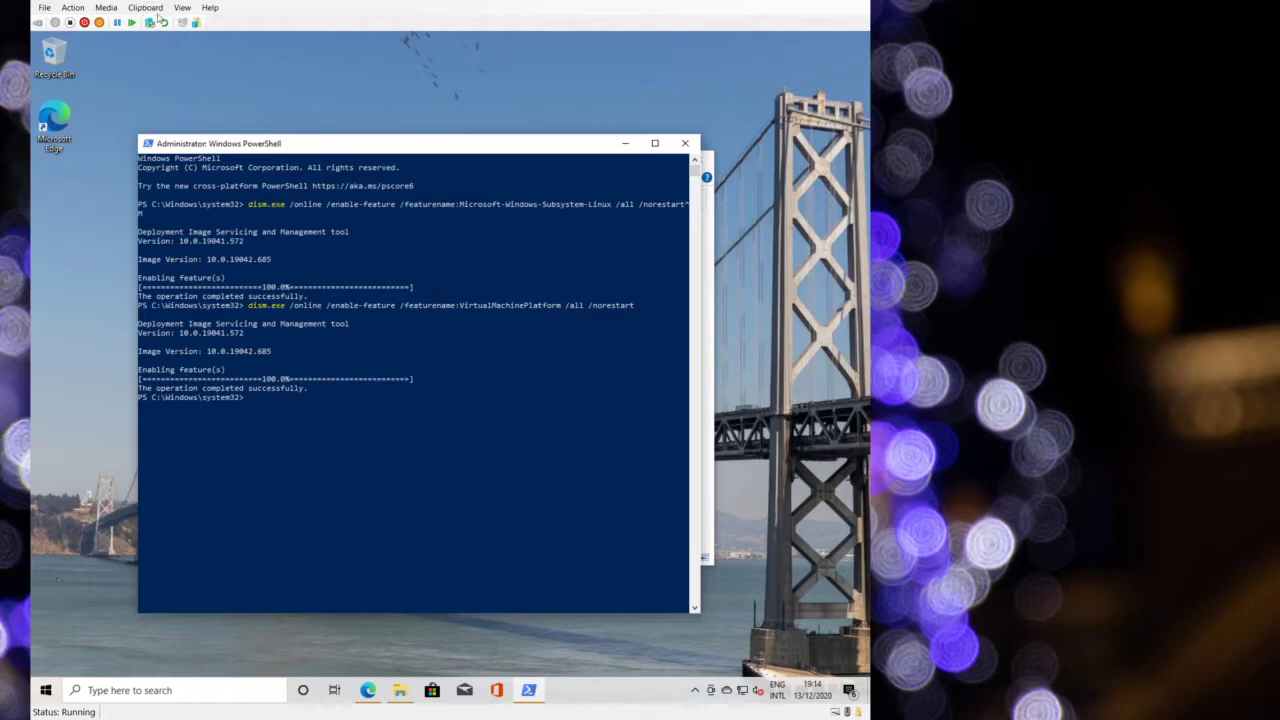
{"action": "left_click", "coordinate": [165, 22]}
{"action": "key", "text": "Up"}
{"action": "key", "text": "BackSpace"}
{"action": "key", "text": "Return"}
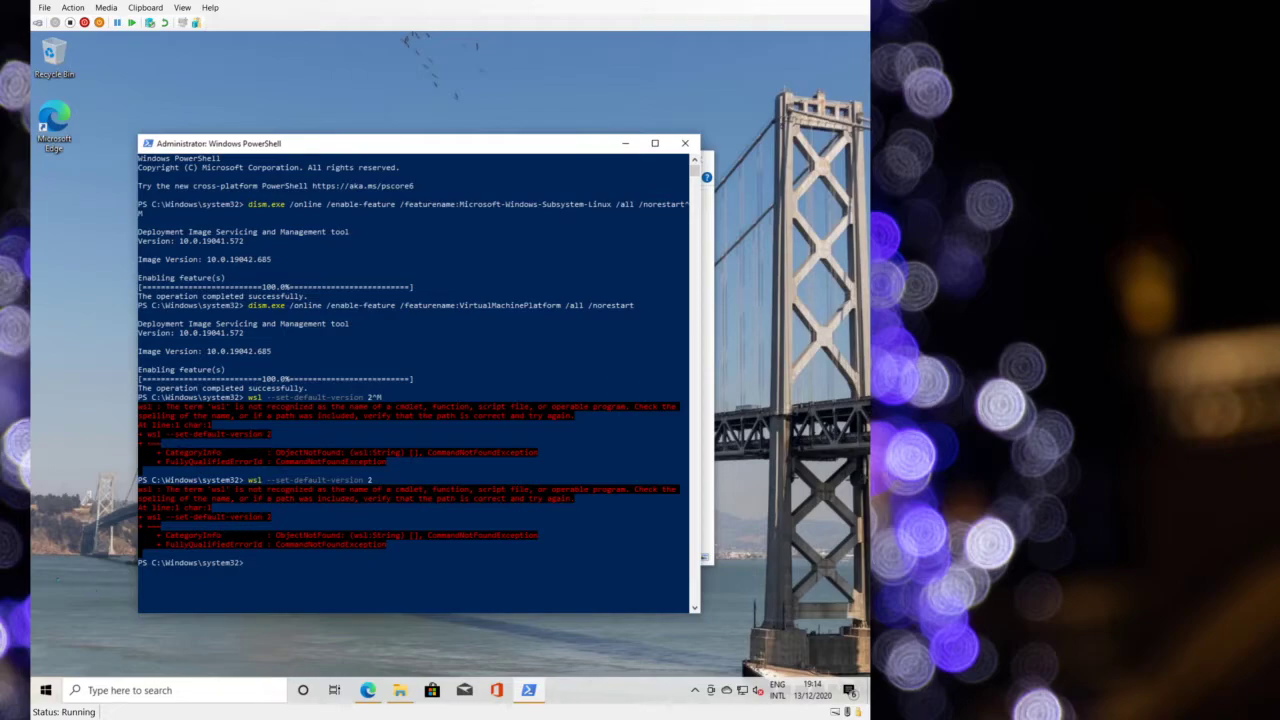
{"action": "left_click", "coordinate": [45, 690]}
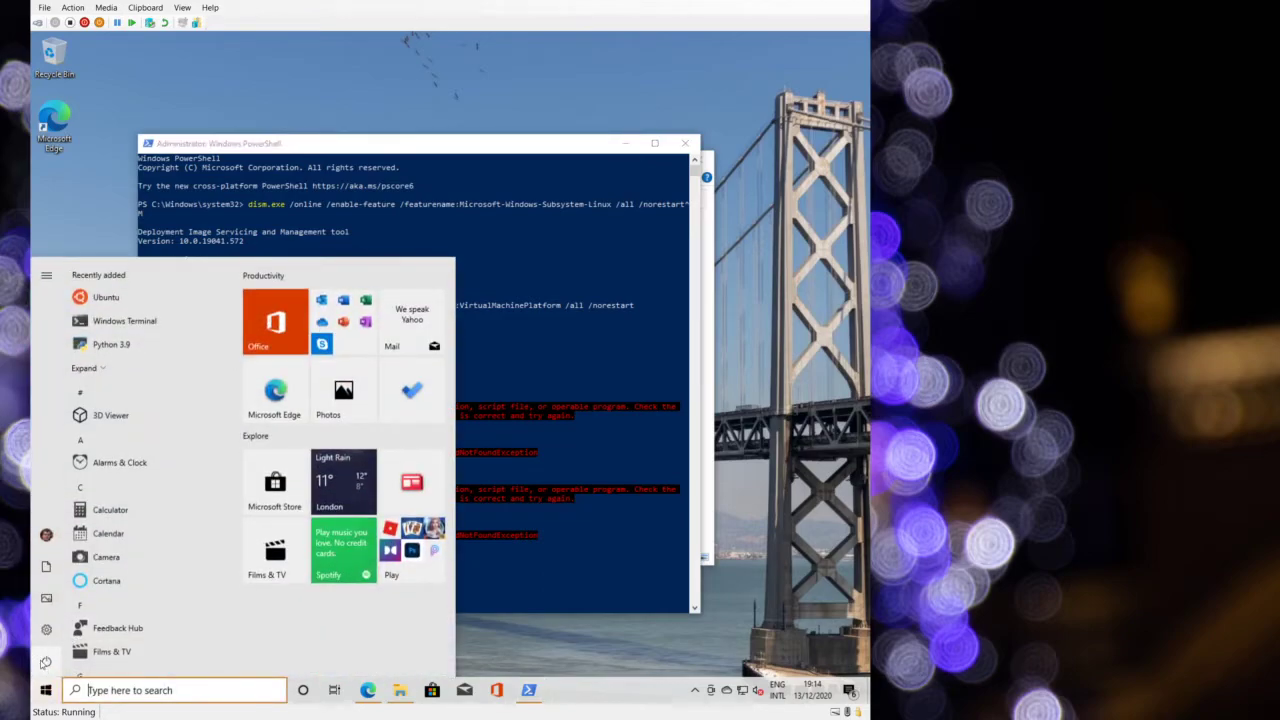
- Restart Windows 10 and sign back in with the PIN from the lock screen
{"action": "left_click", "coordinate": [45, 658]}
{"action": "left_click", "coordinate": [90, 629]}
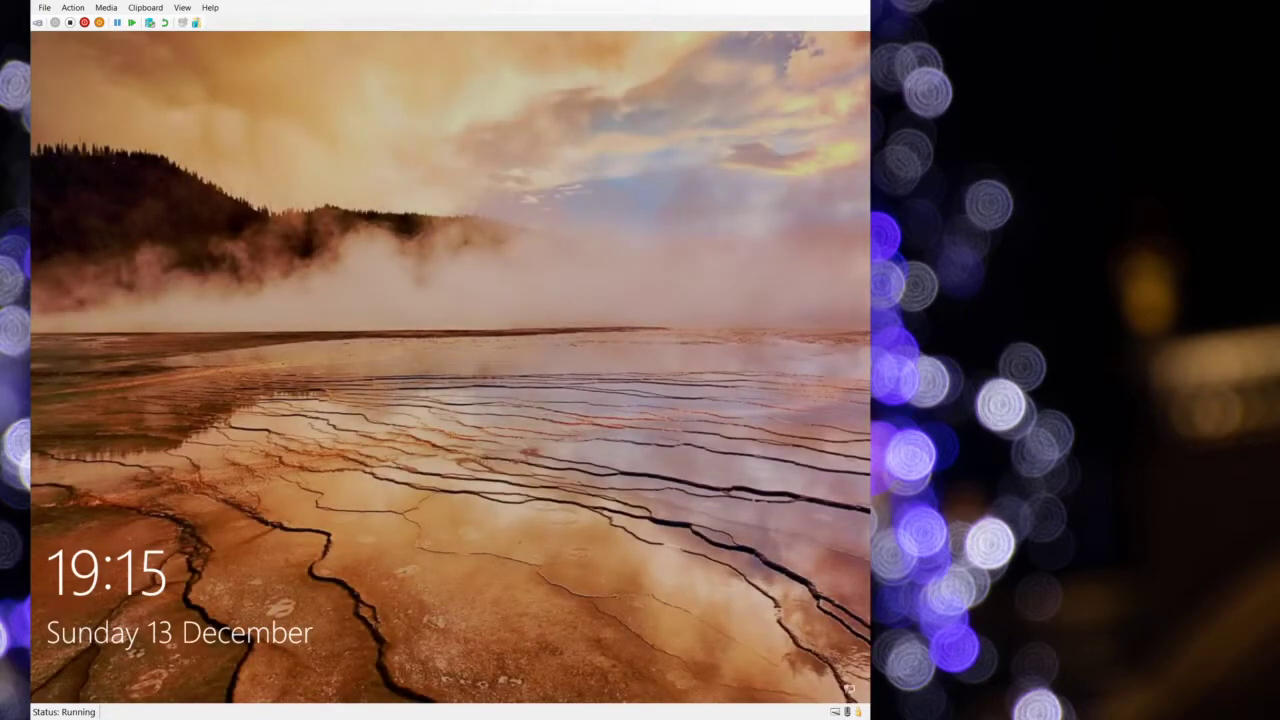
{"action": "left_click", "coordinate": [512, 637]}
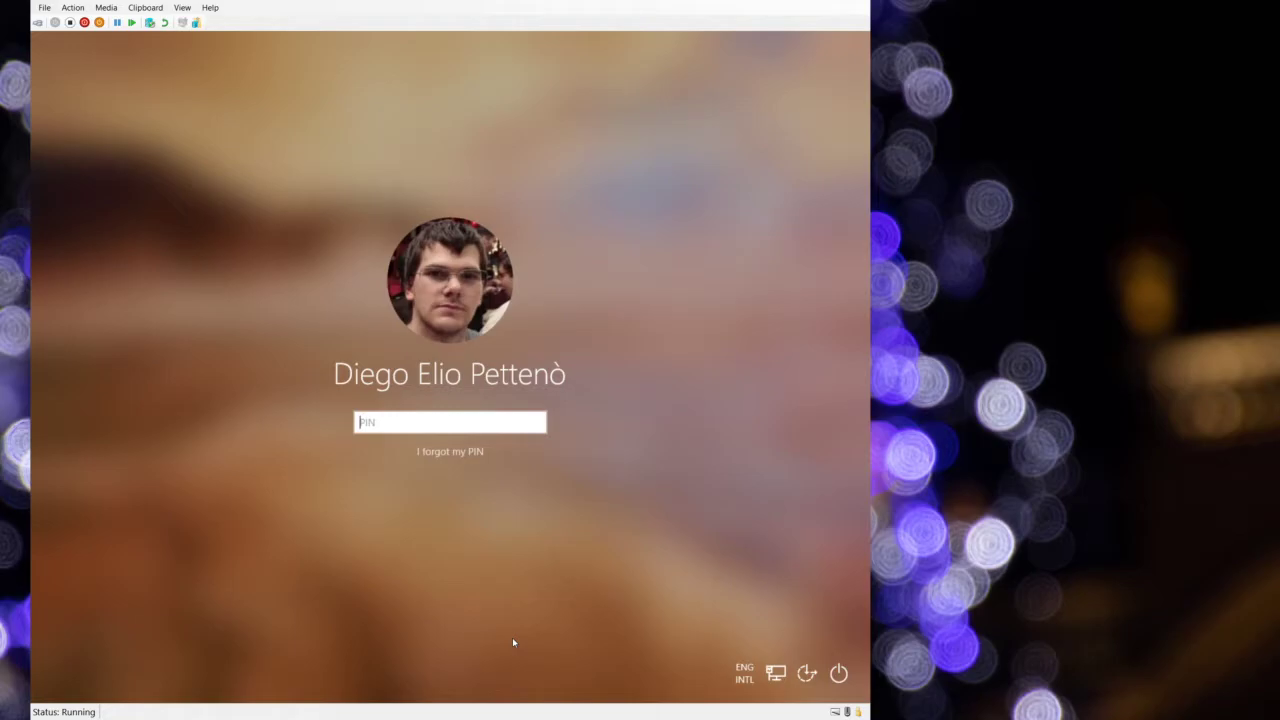
{"action": "type", "text": "•••"}
{"action": "key", "text": "BackSpace"}
{"action": "key", "text": "BackSpace"}
{"action": "key", "text": "BackSpace"}
{"action": "type", "text": "••••••••"}
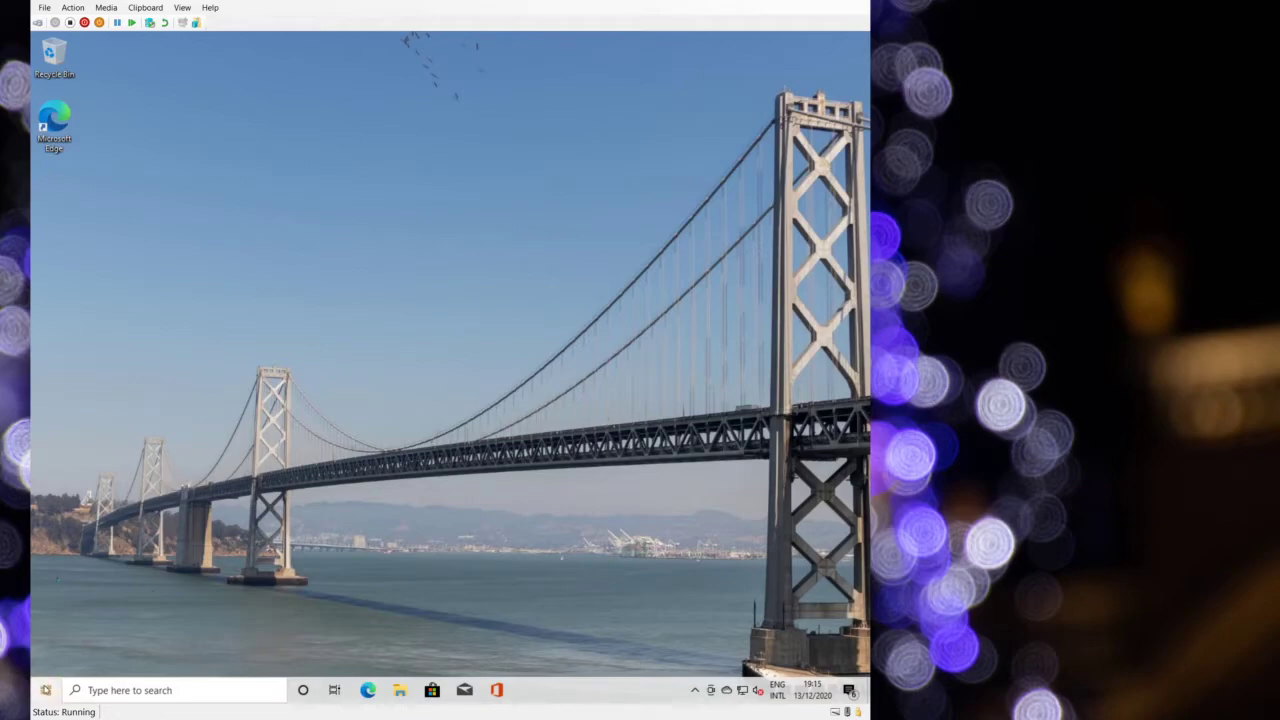
- Launch Windows PowerShell as administrator and run 'wsl --set-default-version 2'
{"action": "left_click", "coordinate": [45, 688]}
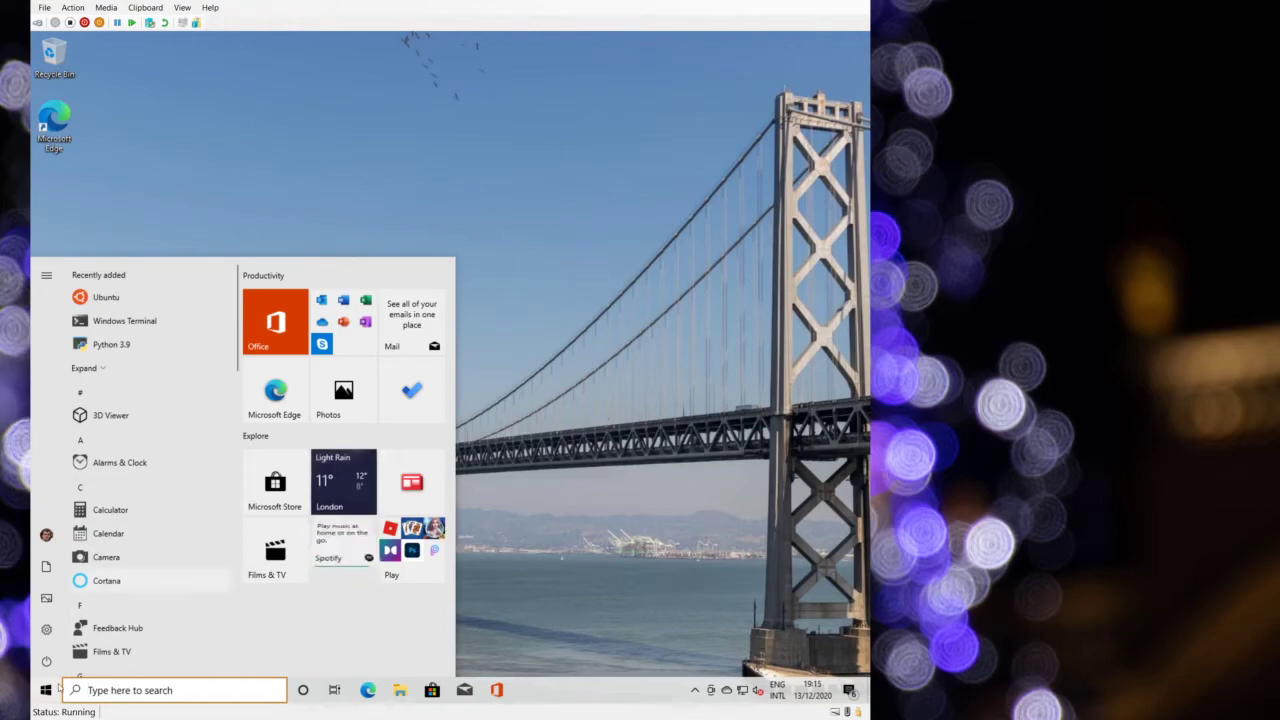
{"action": "type", "text": "power"}
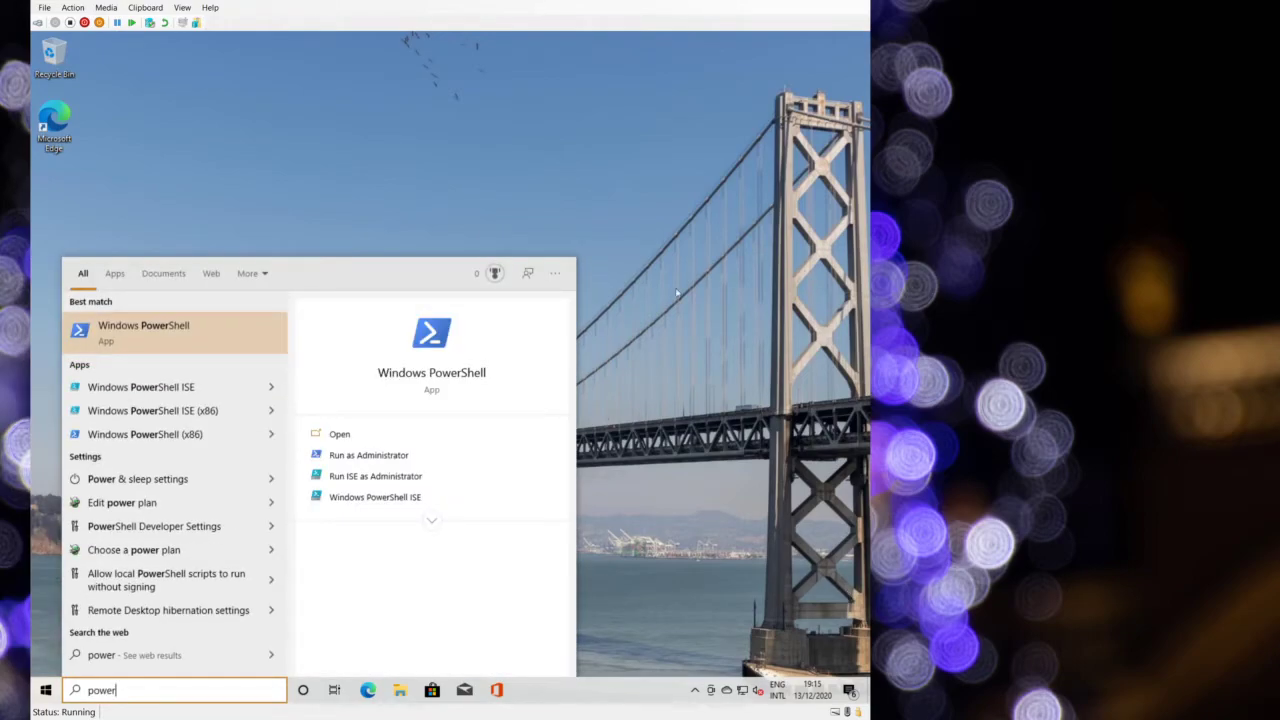
{"action": "right_click", "coordinate": [241, 338]}
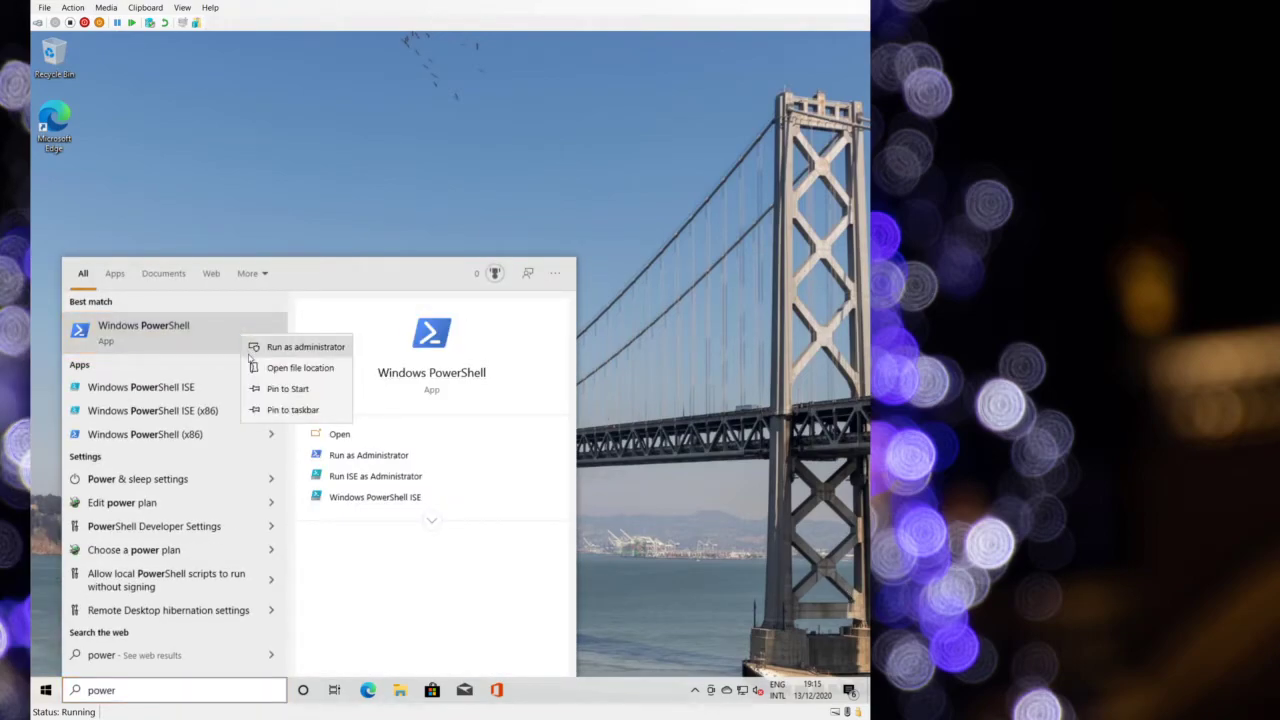
{"action": "left_click", "coordinate": [302, 346]}
{"action": "left_click", "coordinate": [406, 434]}
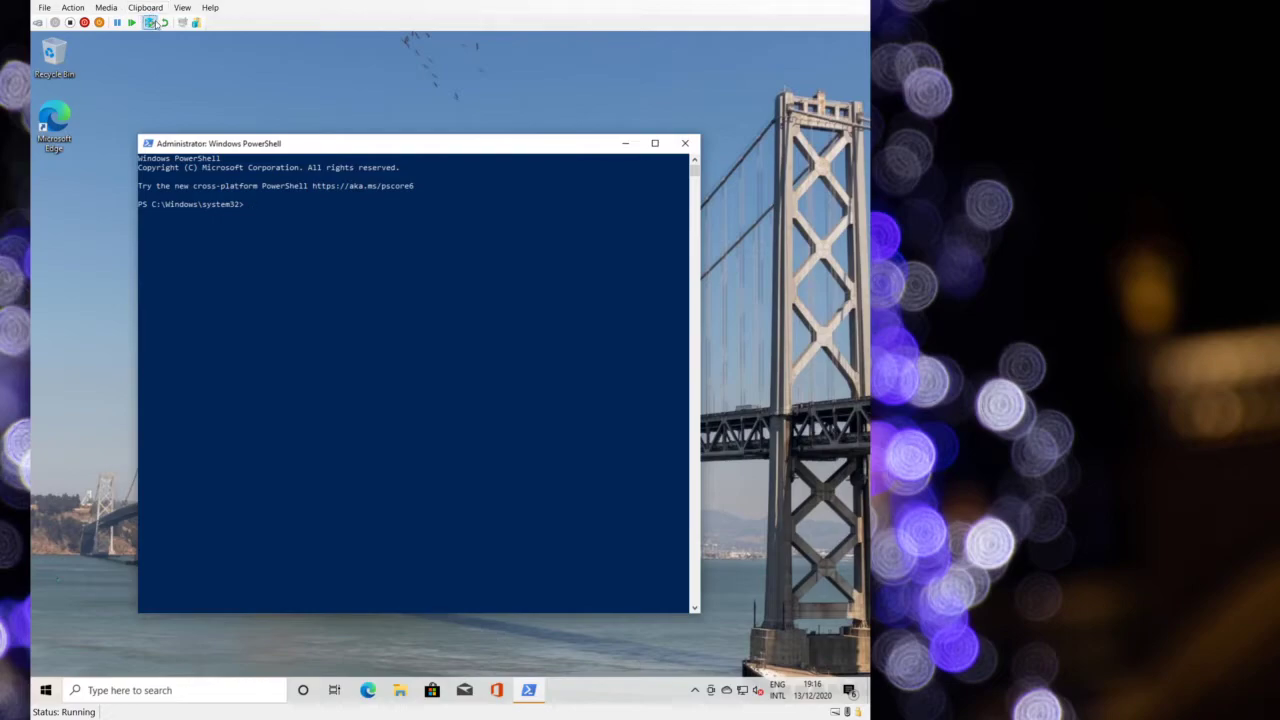
{"action": "left_click", "coordinate": [153, 22]}
{"action": "key", "text": "Return"}
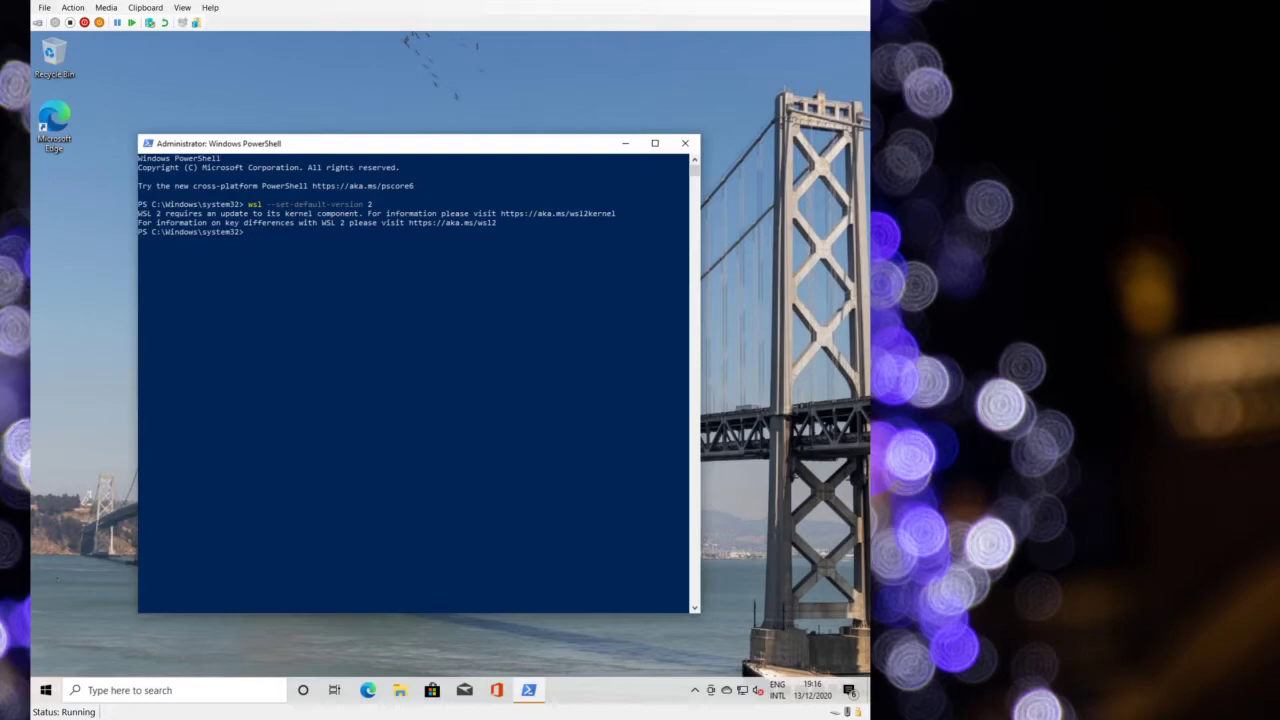
- Open the wsl_update_x64.msi kernel update download link from the Run dialog
{"action": "key", "text": "super+r"}
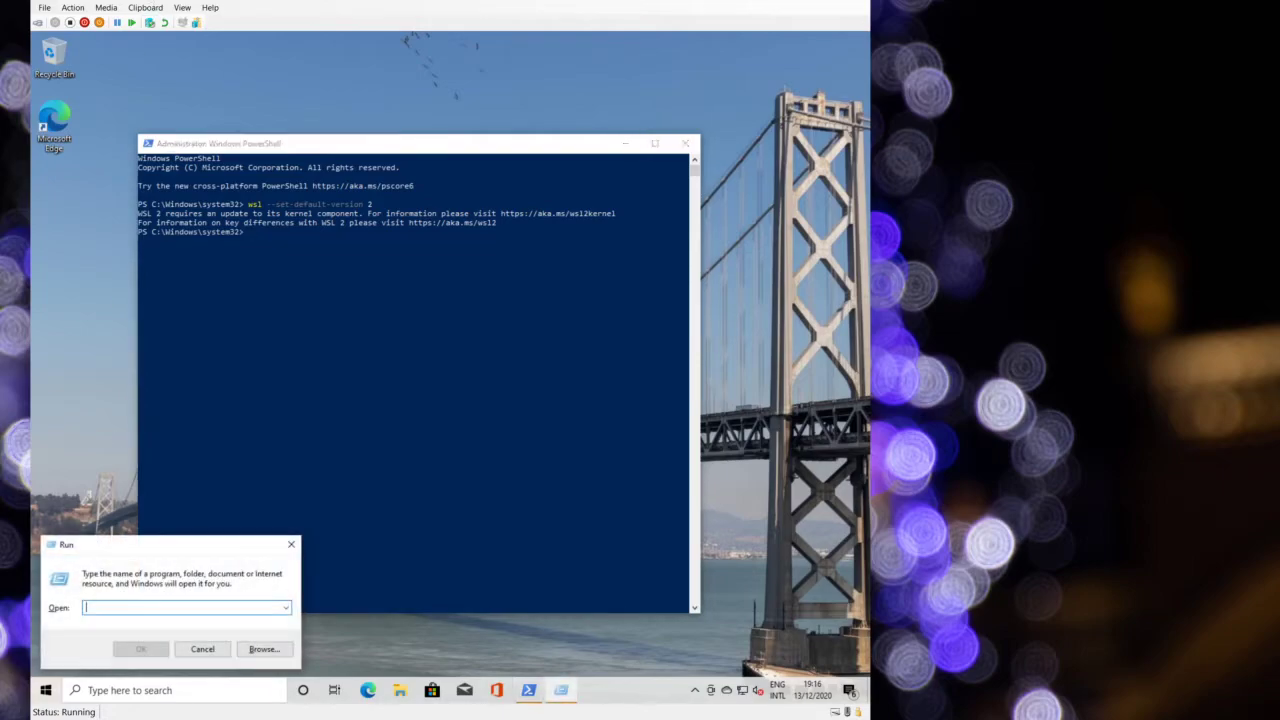
{"action": "left_click", "coordinate": [145, 7]}
{"action": "left_click", "coordinate": [154, 25]}
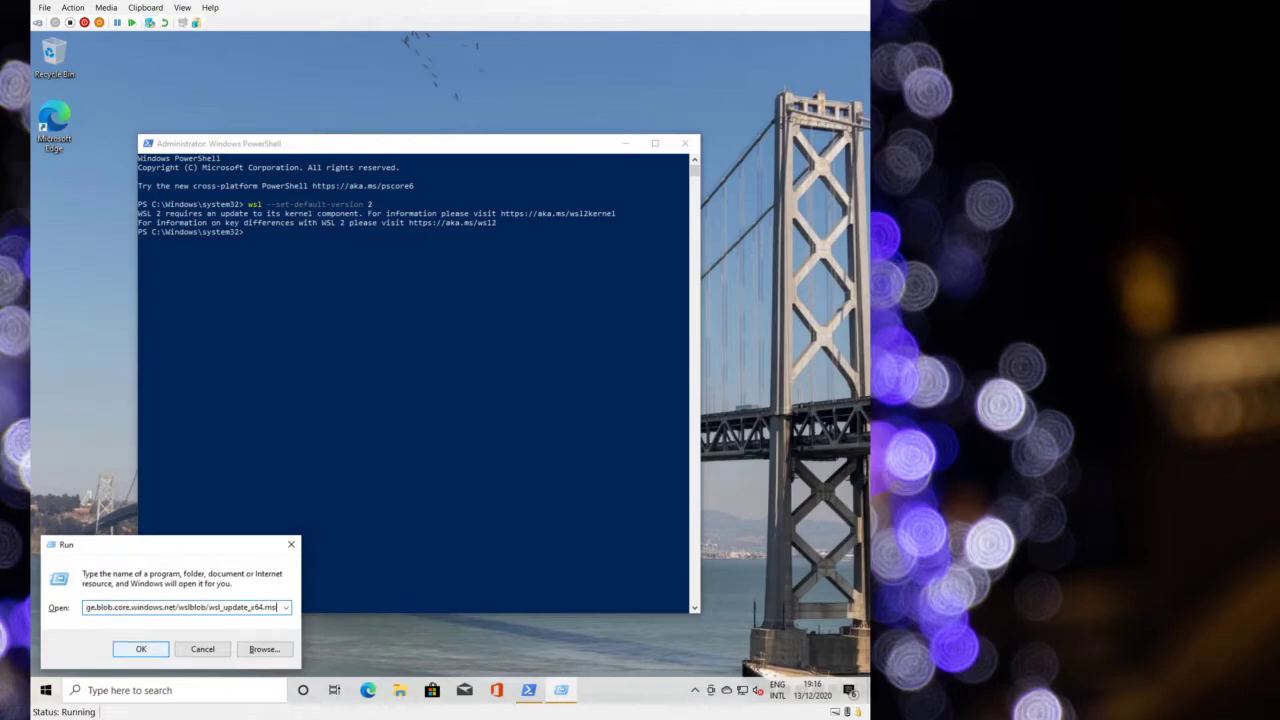
{"action": "left_click", "coordinate": [136, 649]}
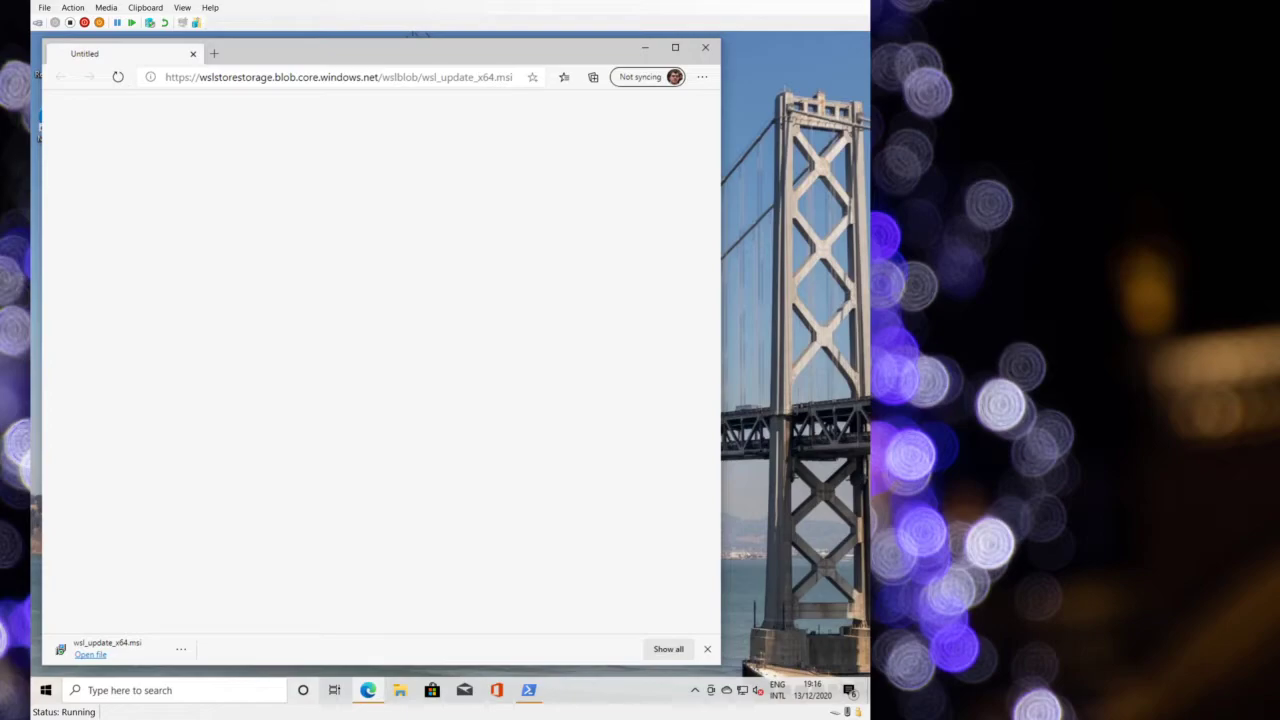
- Install the WSL 2 kernel update from wsl_update_x64.msi, approving the UAC prompt
{"action": "left_click", "coordinate": [90, 654]}
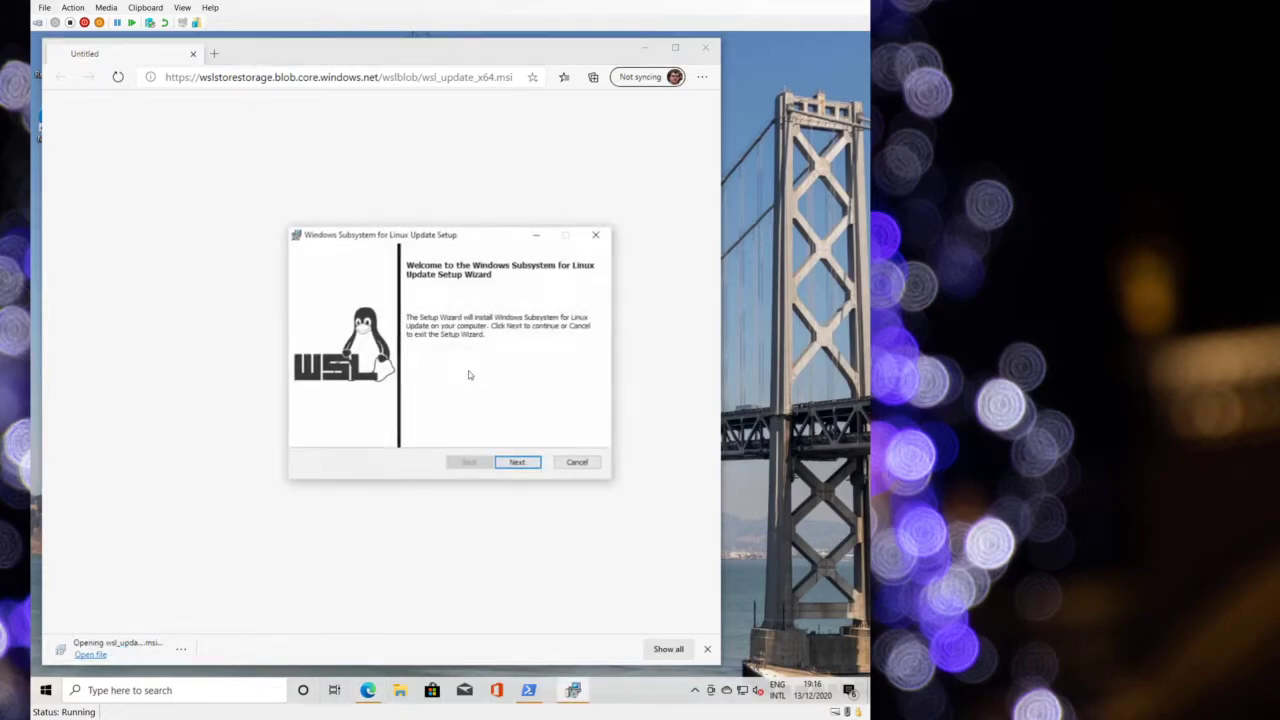
{"action": "left_click", "coordinate": [528, 463]}
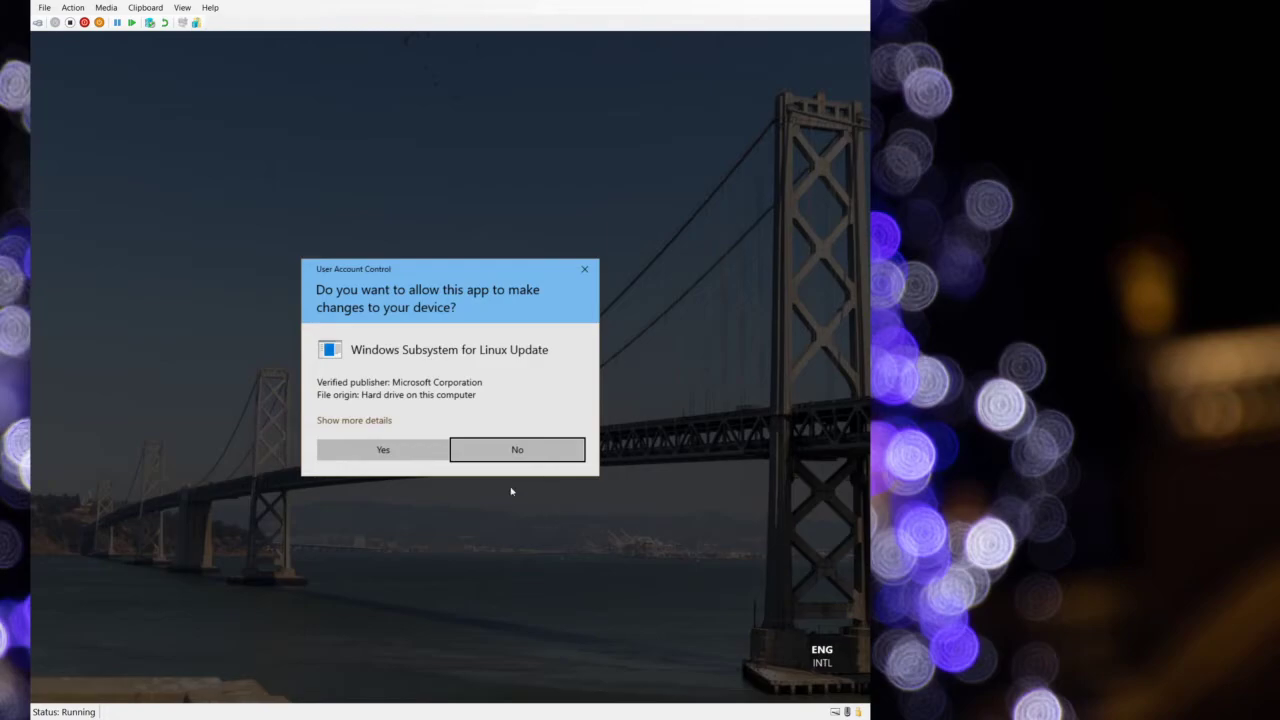
{"action": "left_click", "coordinate": [422, 452]}
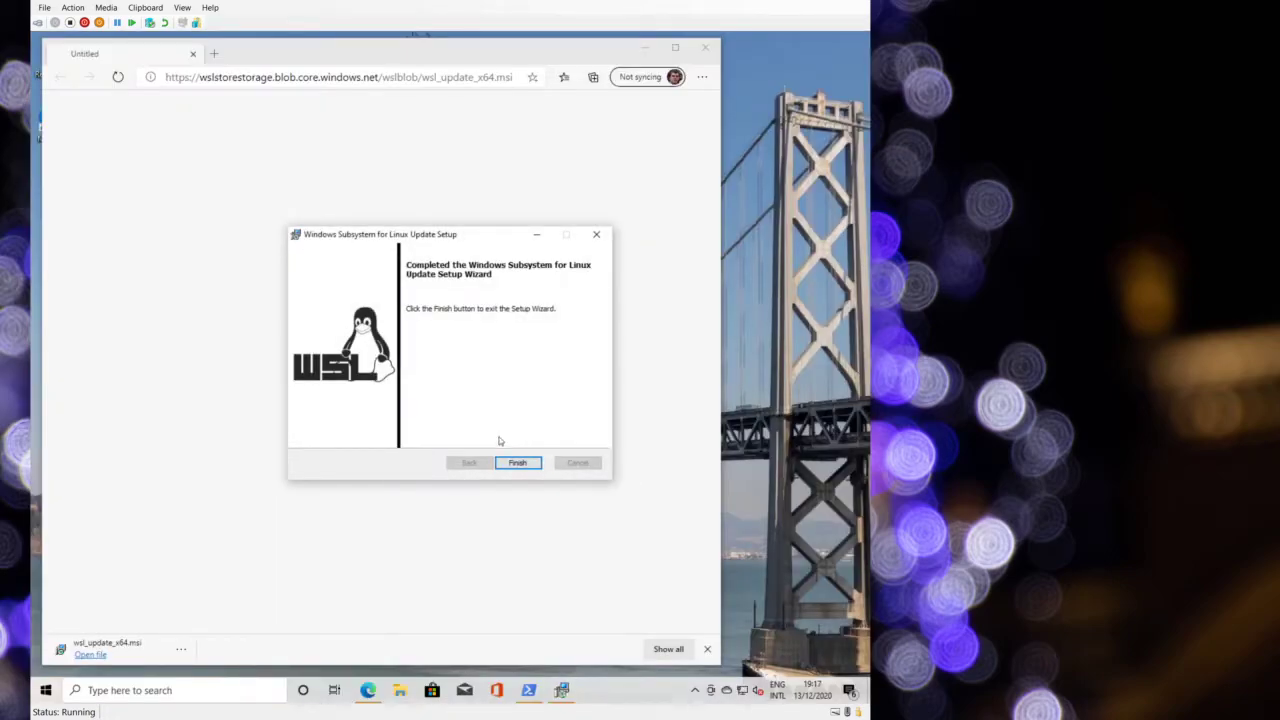
{"action": "left_click", "coordinate": [519, 463]}
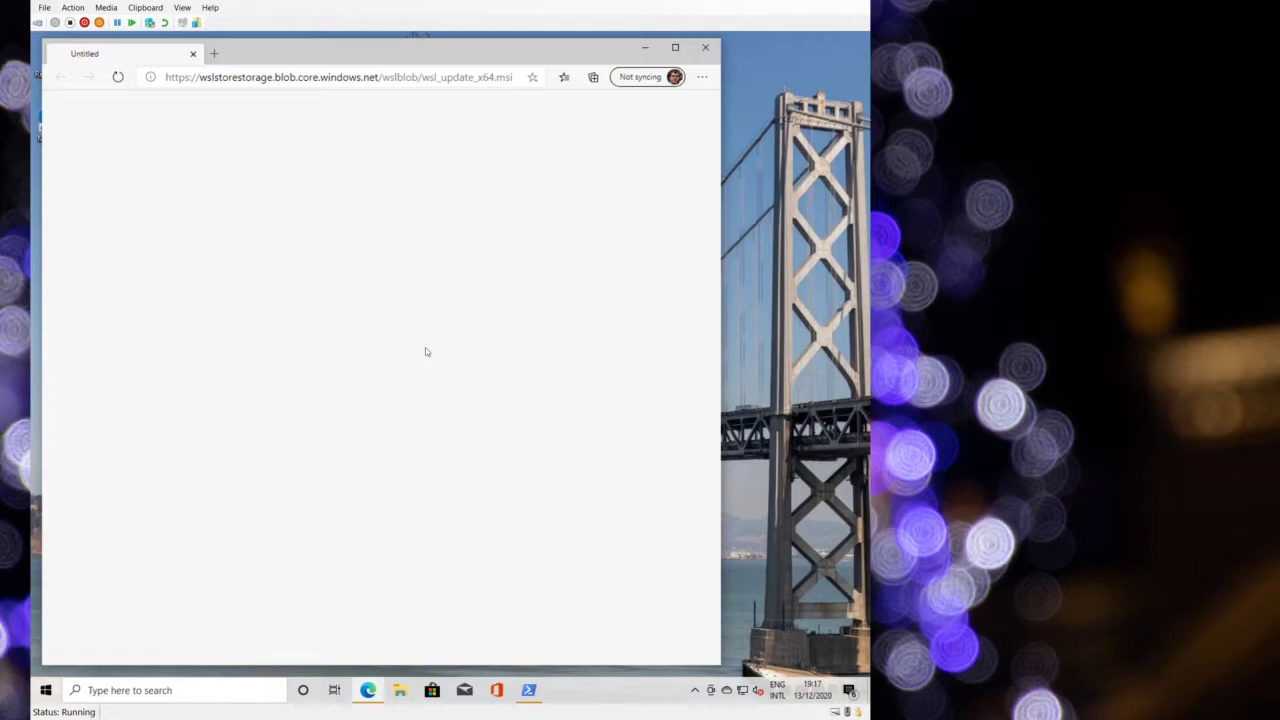
{"action": "left_click", "coordinate": [226, 51]}
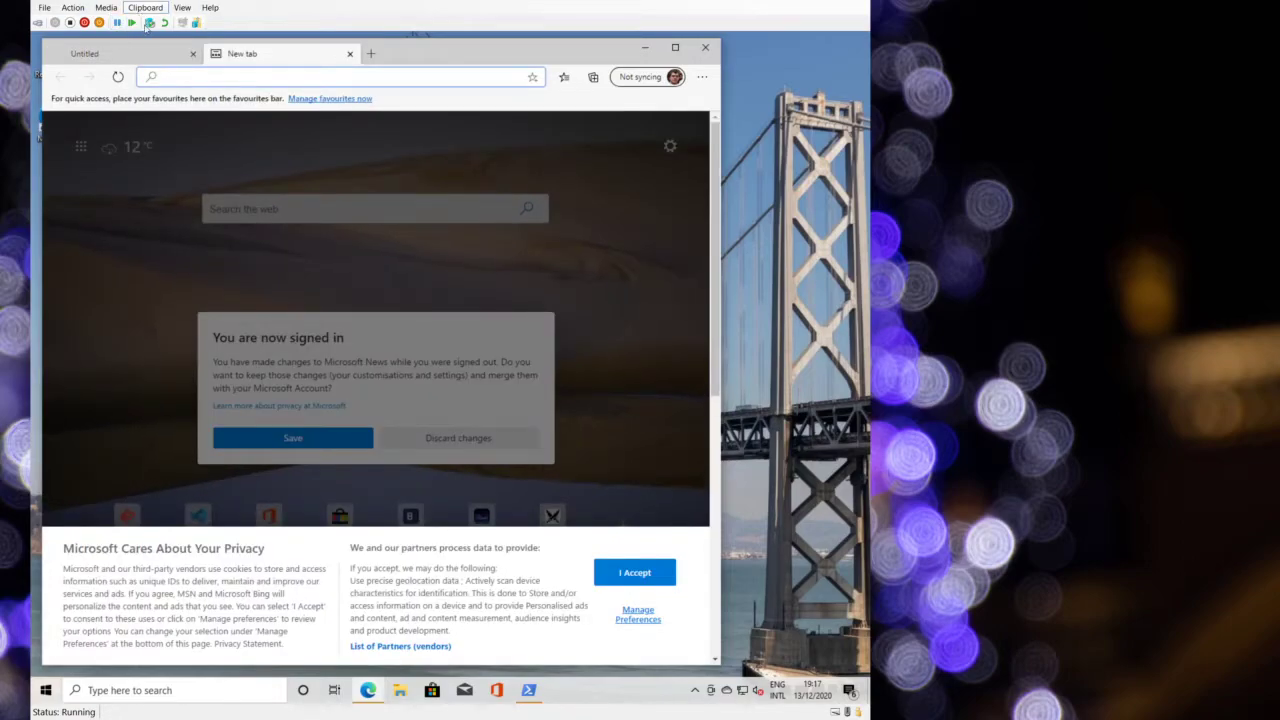
- Download ttf-iosevka-fixed-4.0.3.zip from the Iosevka Fixed TTF link on github.com/be5invis/Iosevka/releases
{"action": "left_click", "coordinate": [149, 22]}
{"action": "key", "text": "Return"}
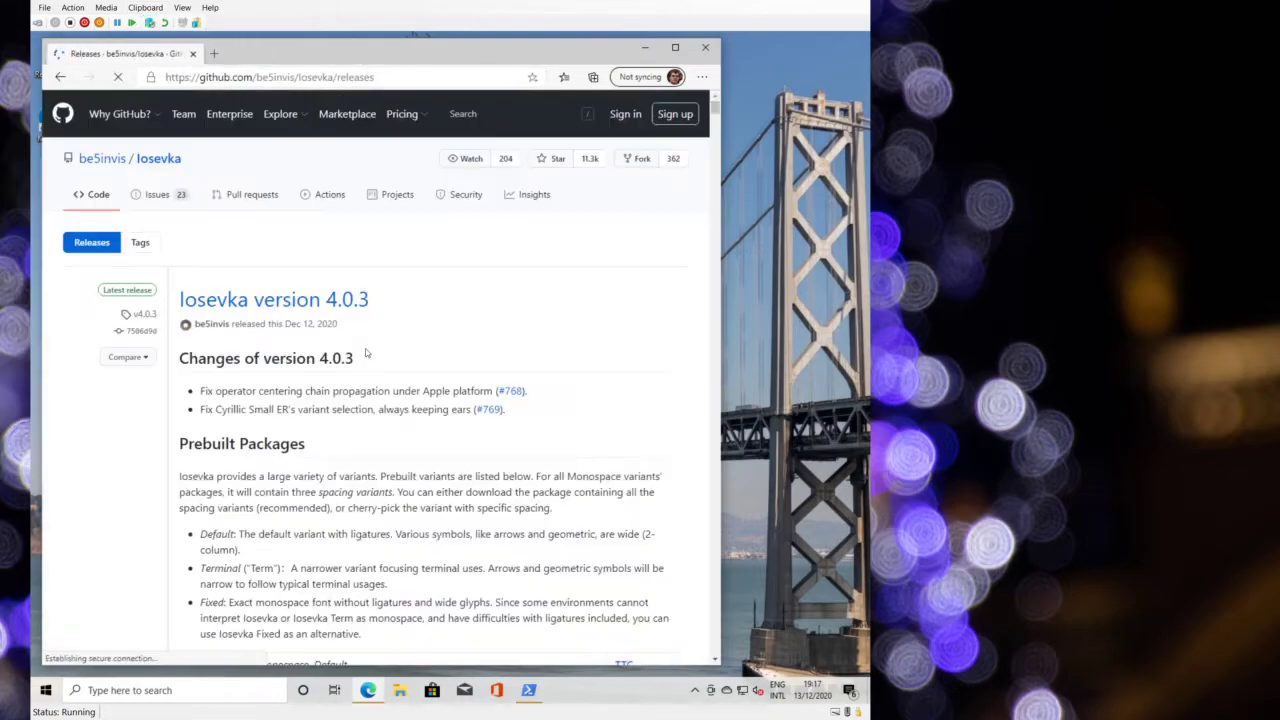
{"action": "scroll", "coordinate": [408, 258], "scroll_direction": "down", "scroll_amount": 6}
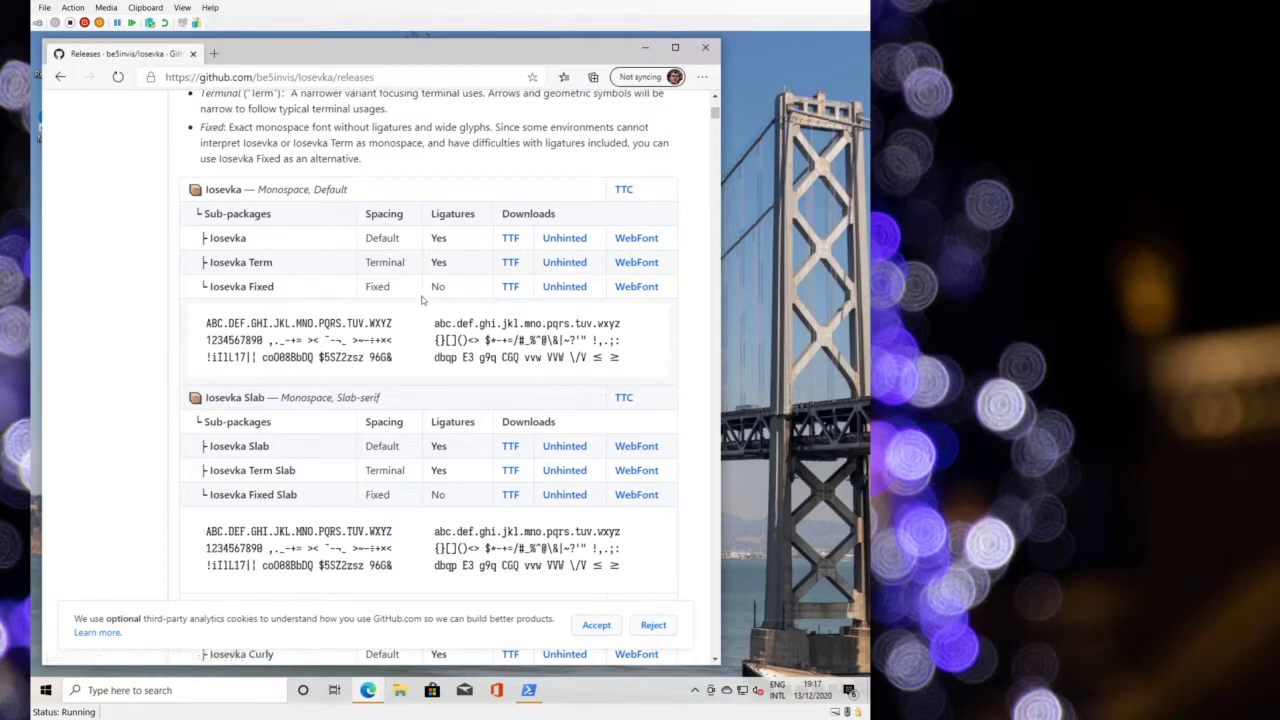
{"action": "left_click", "coordinate": [508, 289]}
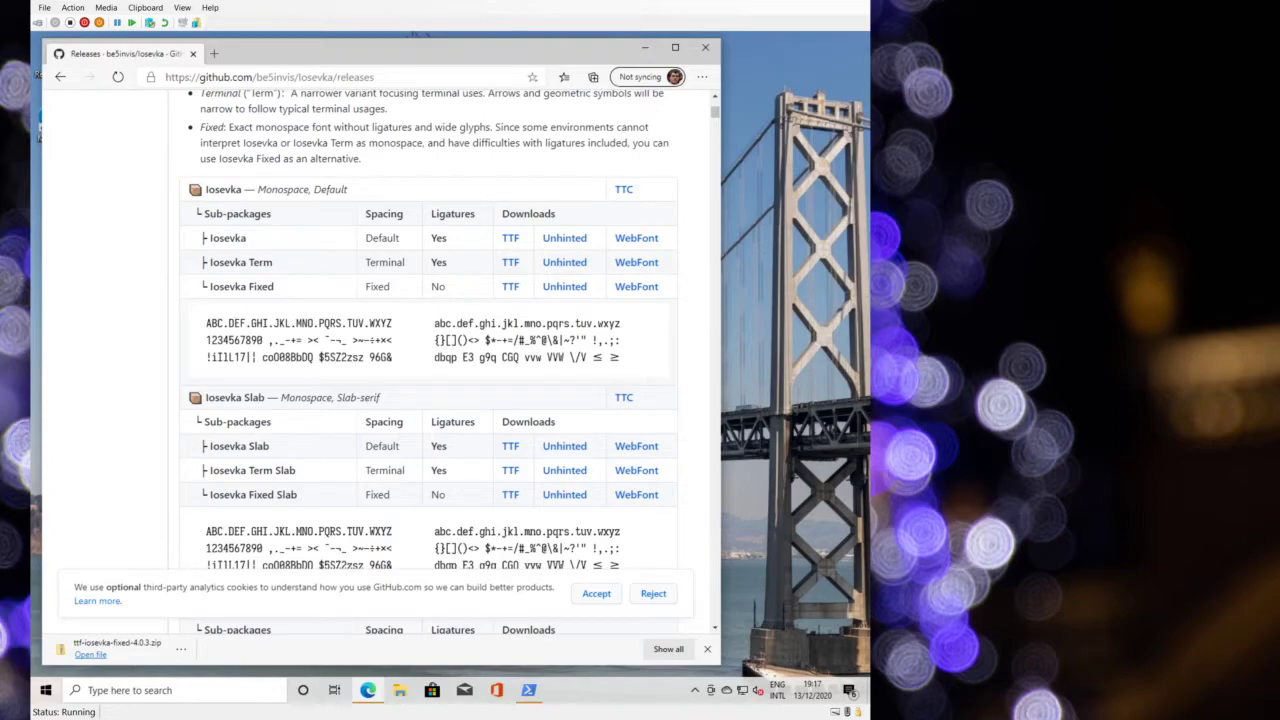
{"action": "left_click", "coordinate": [181, 649]}
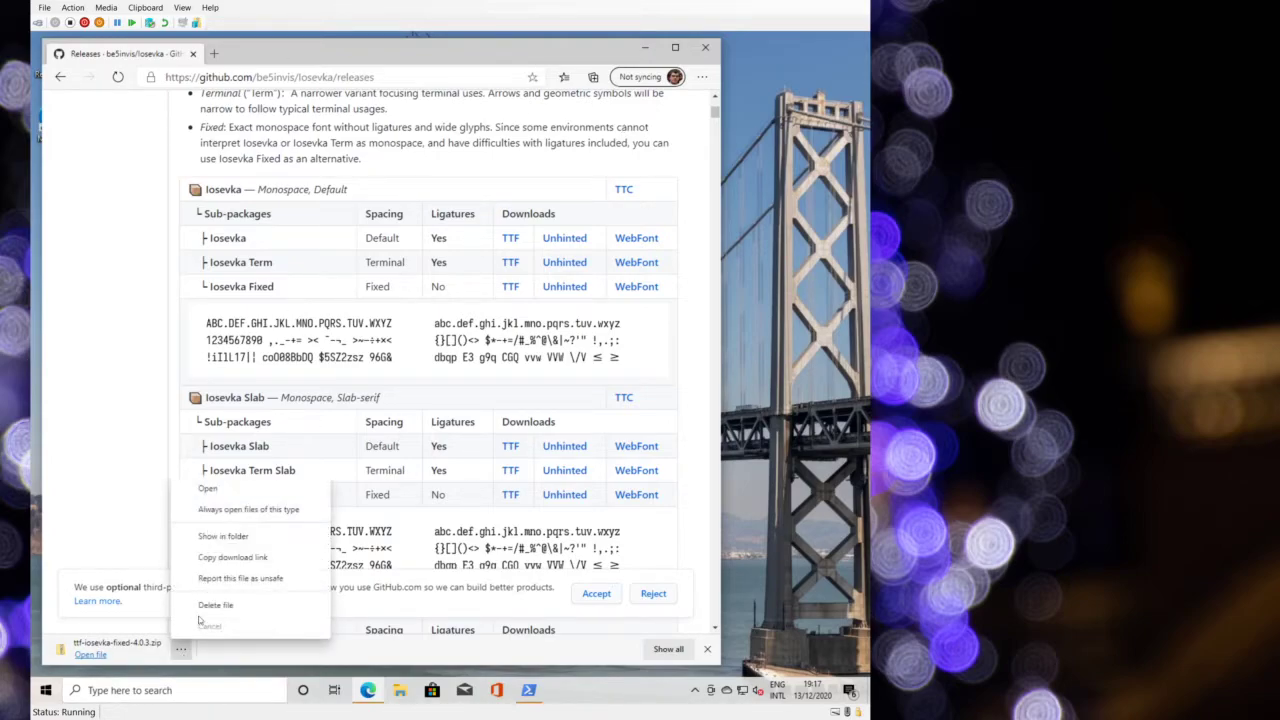
- Extract ttf-iosevka-fixed-4.0.3.zip from the Downloads folder into its own folder
{"action": "left_click", "coordinate": [224, 537]}
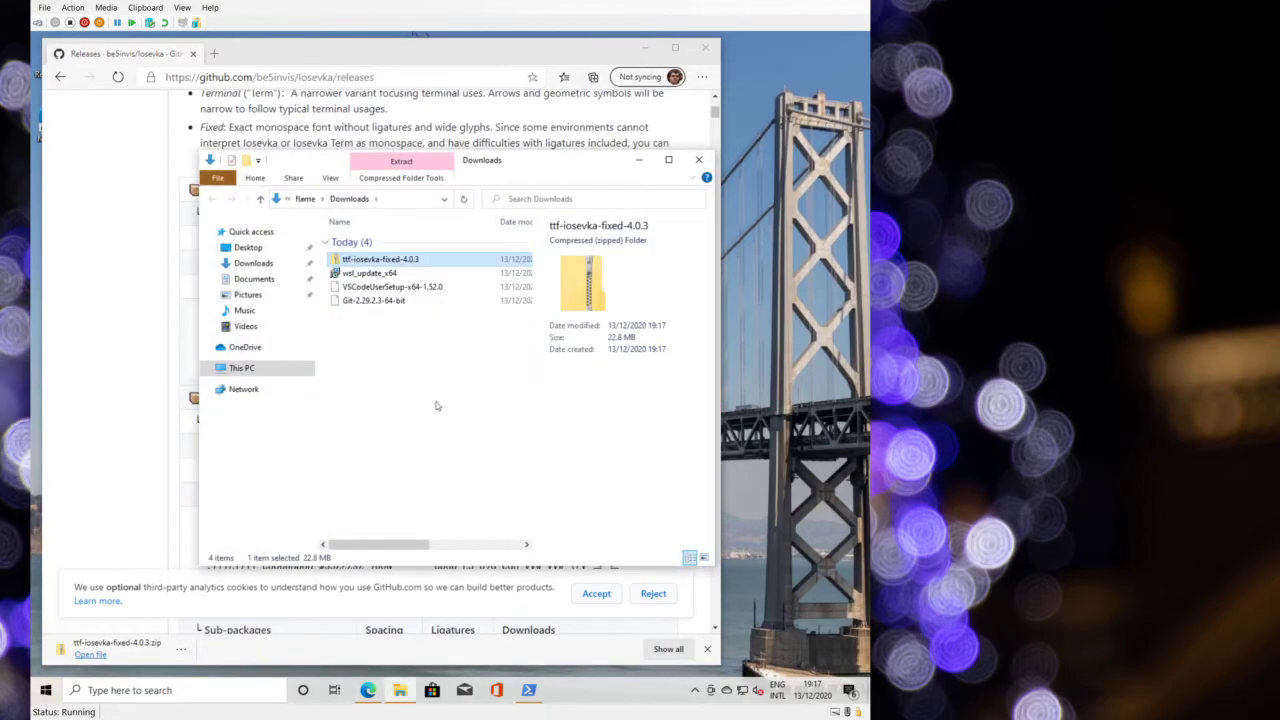
{"action": "right_click", "coordinate": [363, 260]}
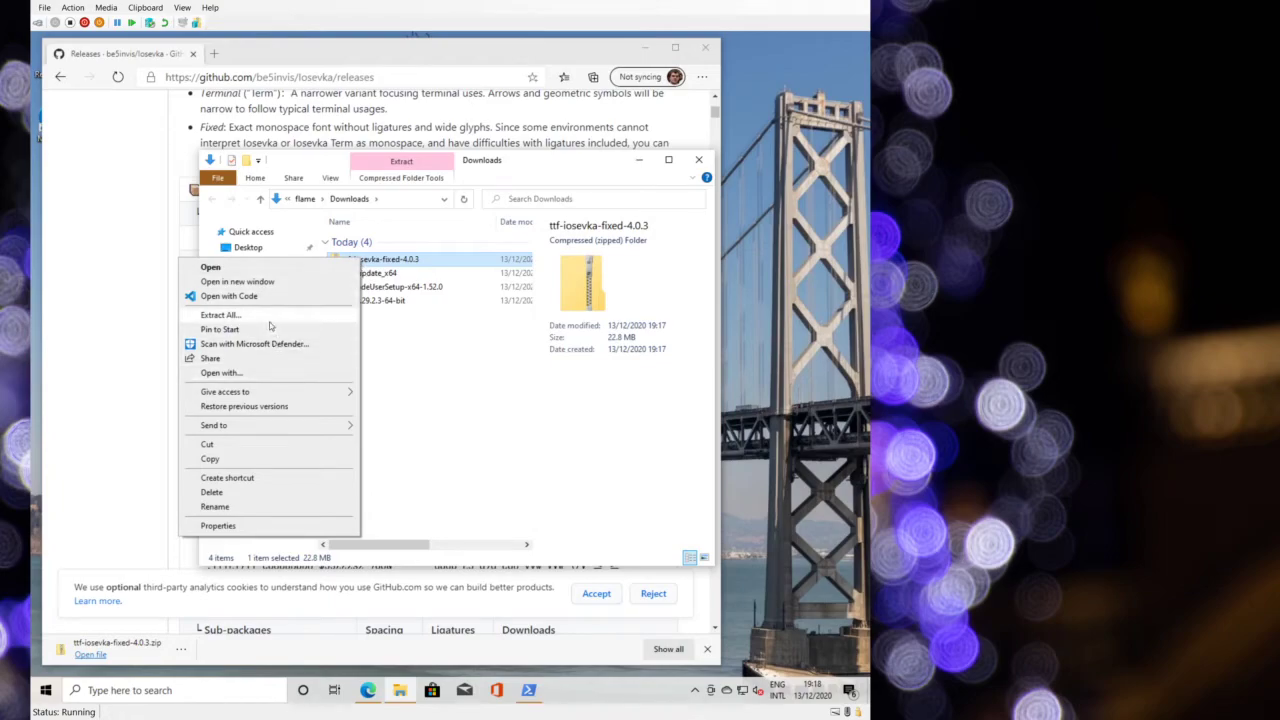
{"action": "left_click", "coordinate": [251, 283]}
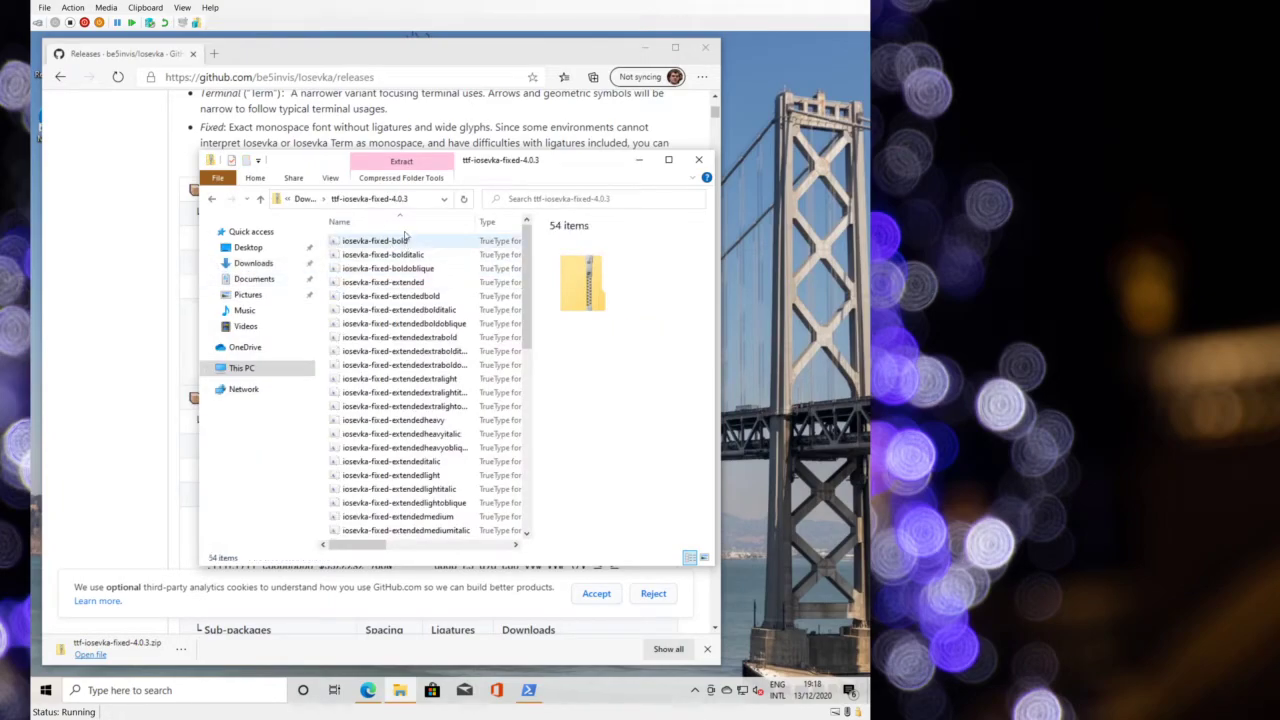
{"action": "left_click", "coordinate": [318, 199]}
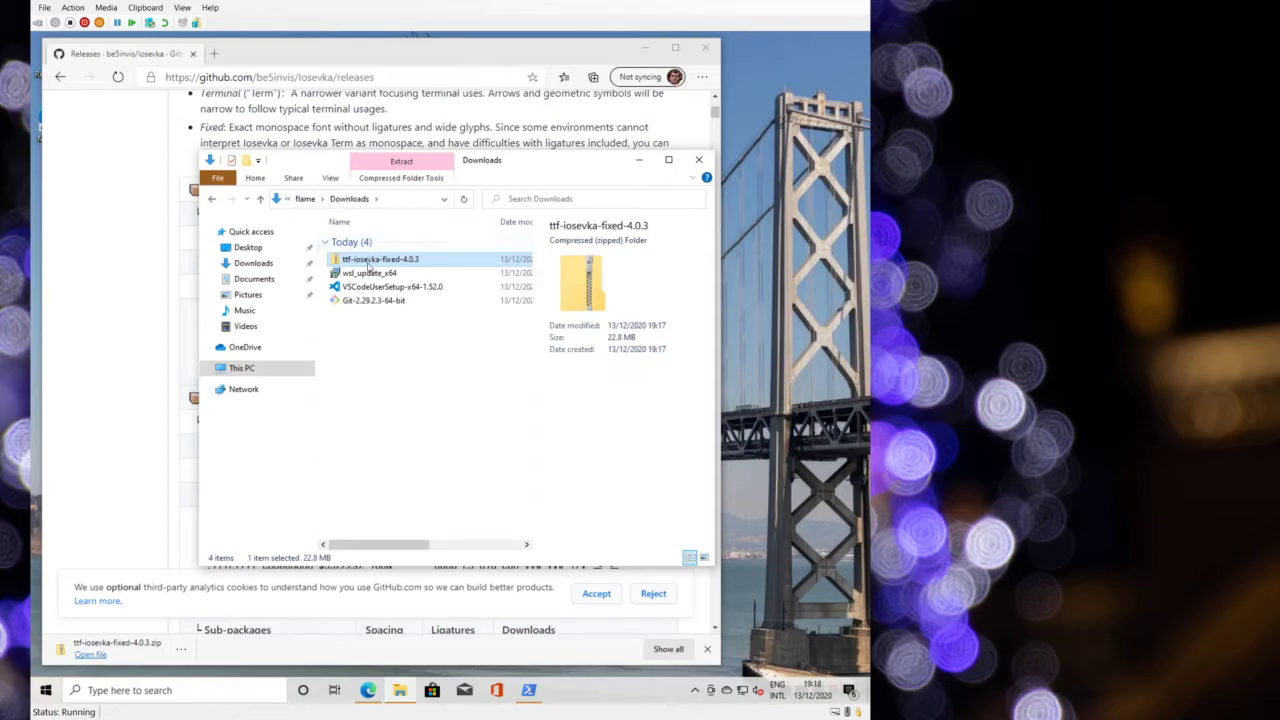
{"action": "right_click", "coordinate": [369, 263]}
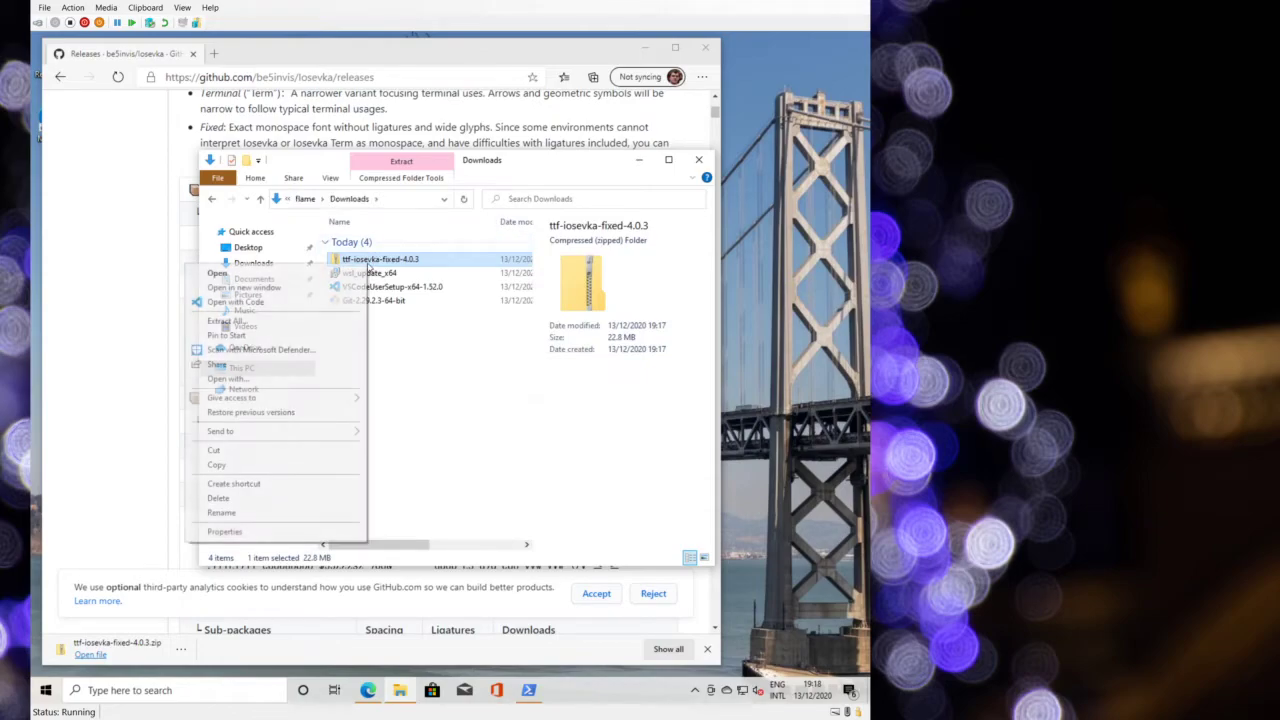
{"action": "left_click", "coordinate": [266, 324]}
{"action": "left_click", "coordinate": [576, 492]}
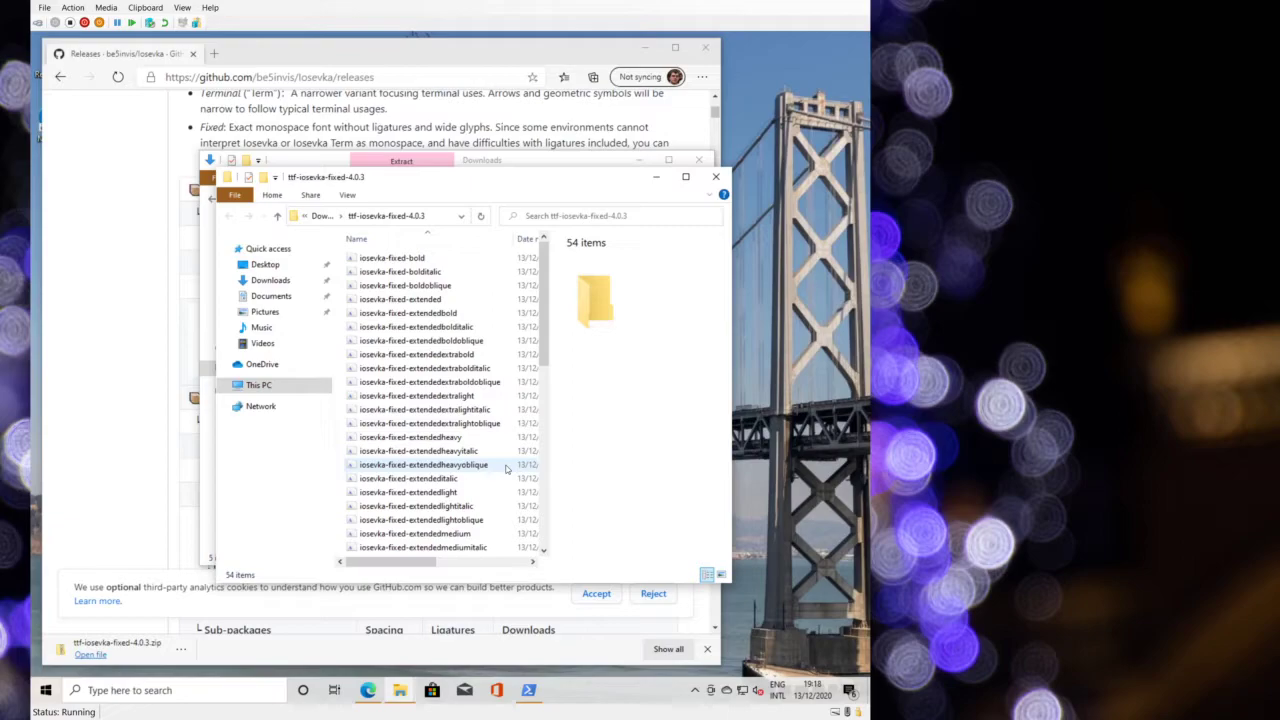
- Install all 54 extracted Iosevka Fixed fonts and close both Explorer windows
{"action": "key", "text": "ctrl+a"}
{"action": "right_click", "coordinate": [506, 468]}
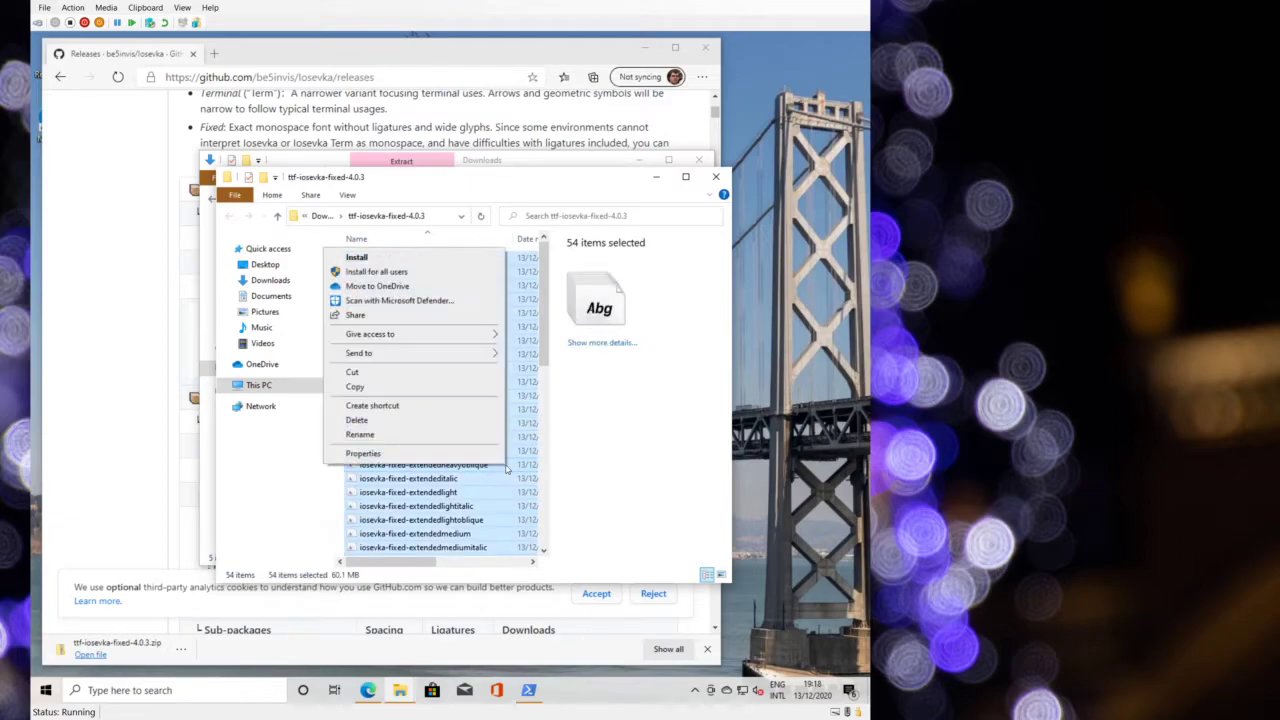
{"action": "left_click", "coordinate": [375, 257]}
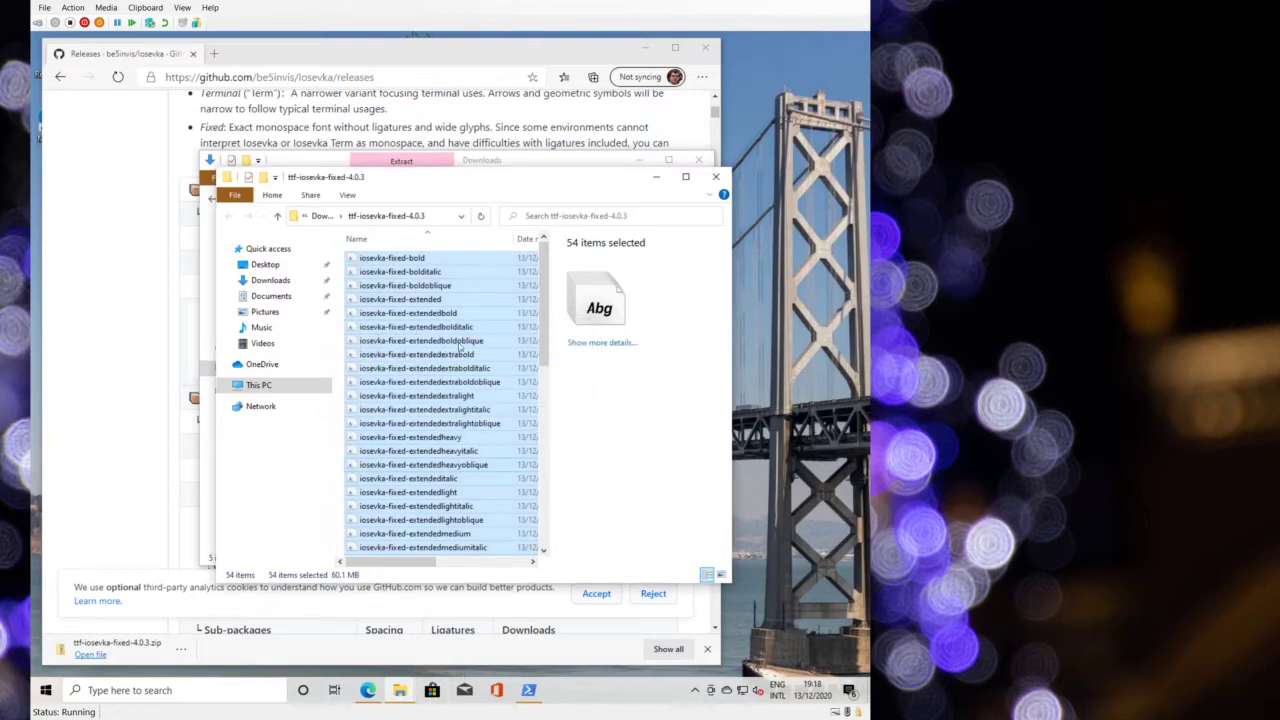
{"action": "left_click", "coordinate": [715, 176]}
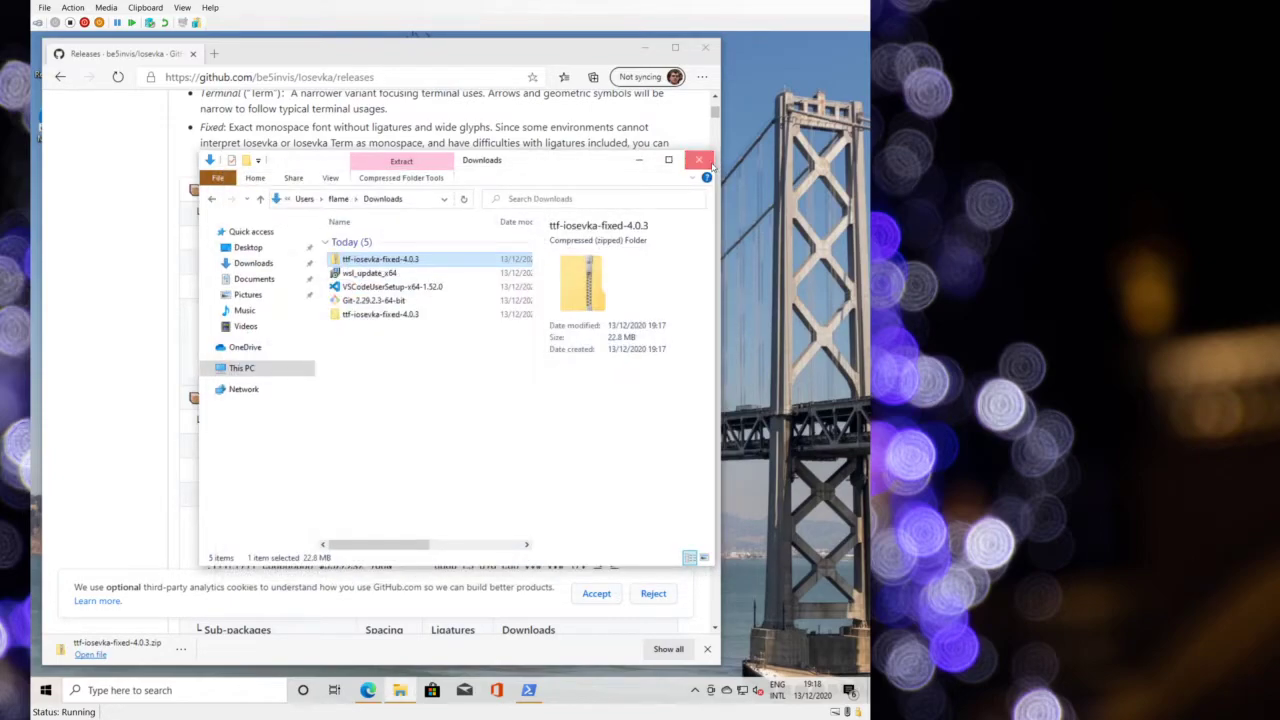
{"action": "left_click", "coordinate": [710, 163]}
{"action": "key", "text": "alt+Tab"}
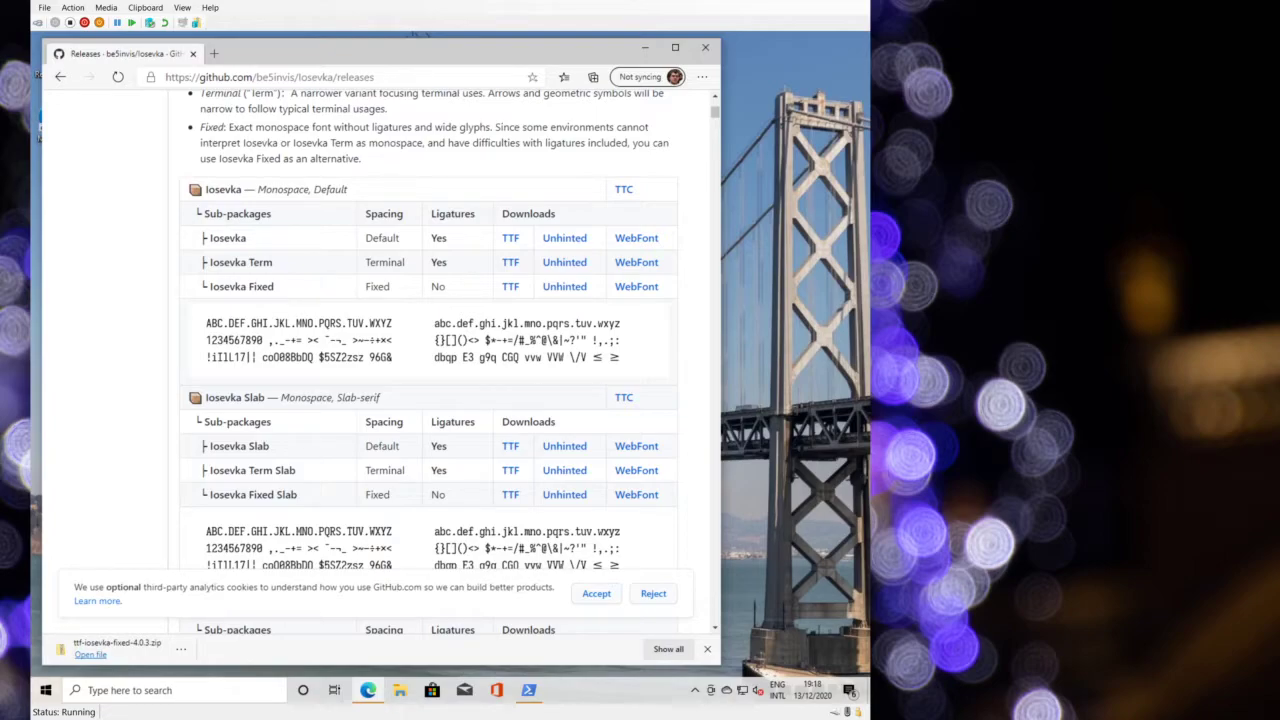
{"action": "left_click", "coordinate": [354, 77]}
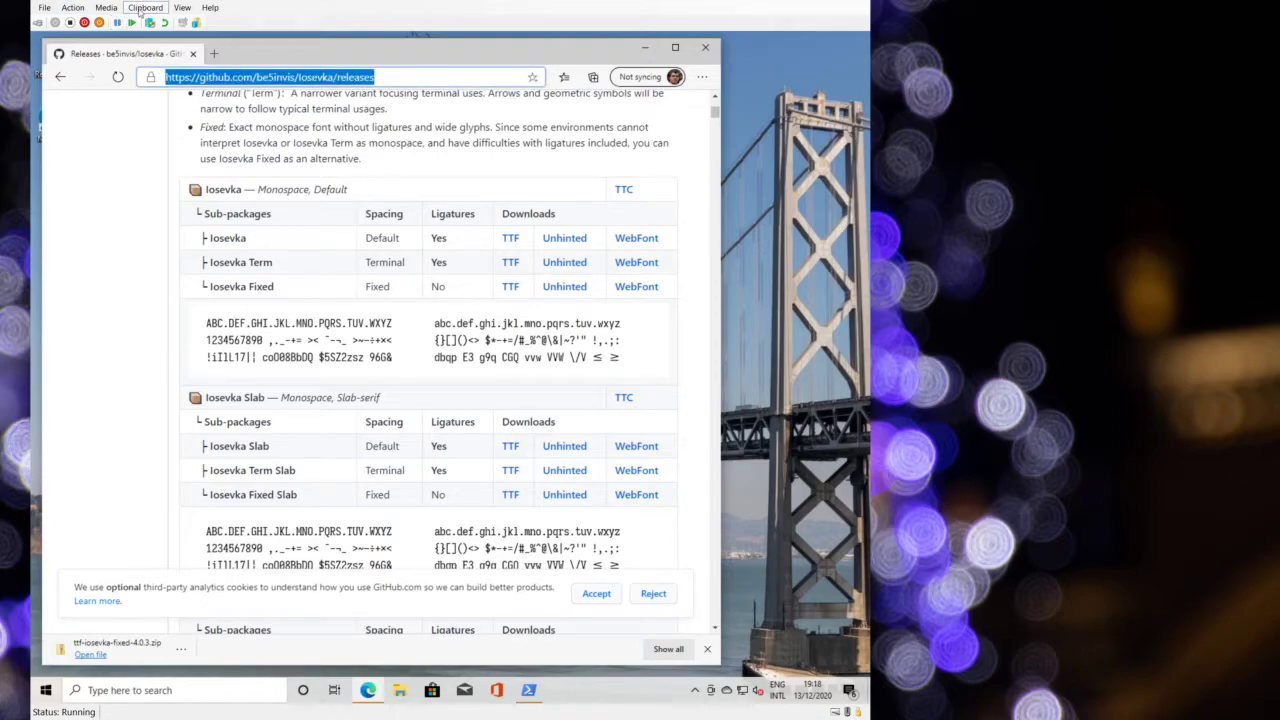
- Load github.com/buptczq/WinCryptSSHAgent and read through its README installation notes and releases
{"action": "left_click", "coordinate": [148, 22]}
{"action": "key", "text": "Return"}
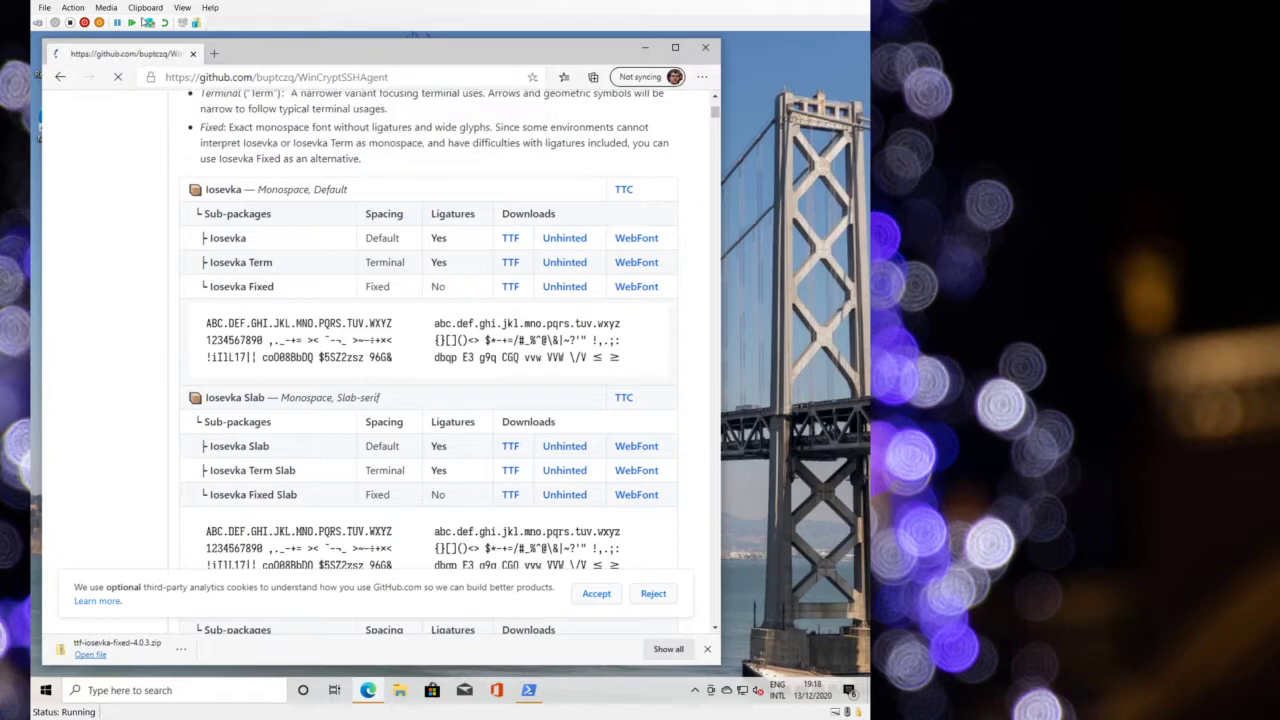
{"action": "scroll", "coordinate": [295, 407], "scroll_direction": "down", "scroll_amount": 5}
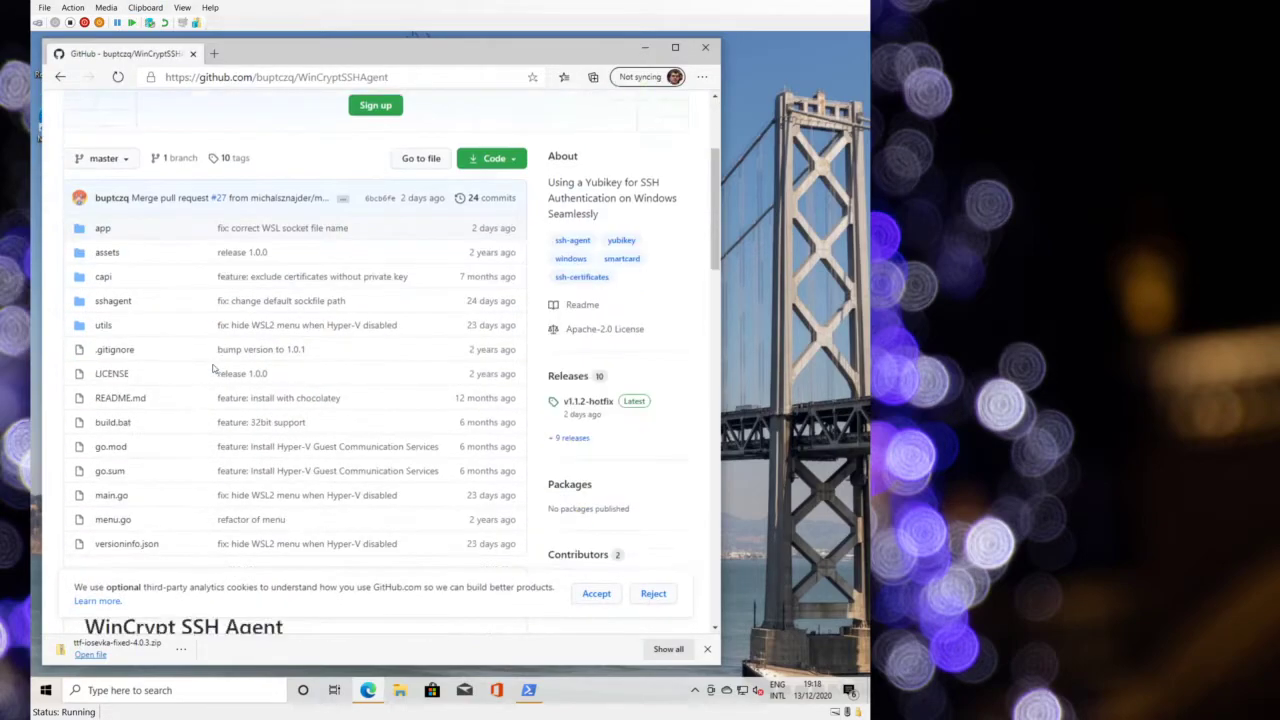
{"action": "scroll", "coordinate": [295, 407], "scroll_direction": "down", "scroll_amount": 4}
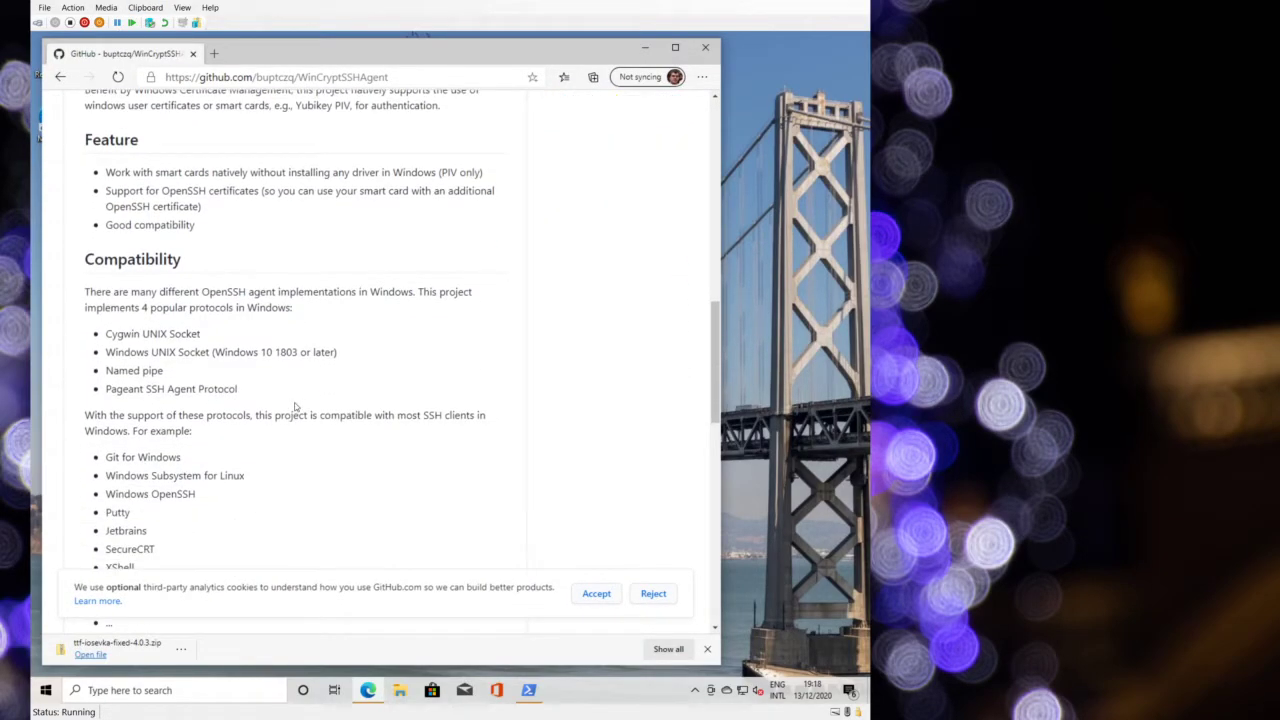
{"action": "double_click", "coordinate": [122, 340]}
{"action": "left_click", "coordinate": [126, 358]}
{"action": "scroll", "coordinate": [137, 389], "scroll_direction": "down", "scroll_amount": 1}
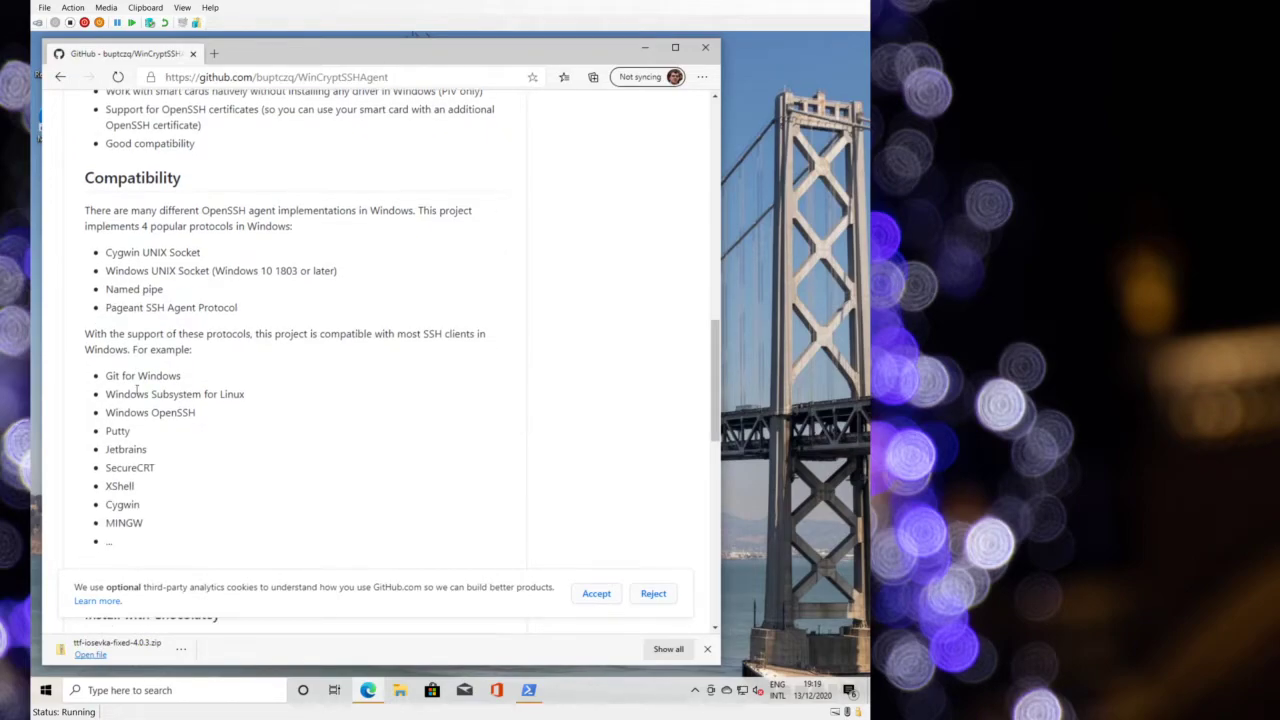
{"action": "scroll", "coordinate": [137, 389], "scroll_direction": "down", "scroll_amount": 3}
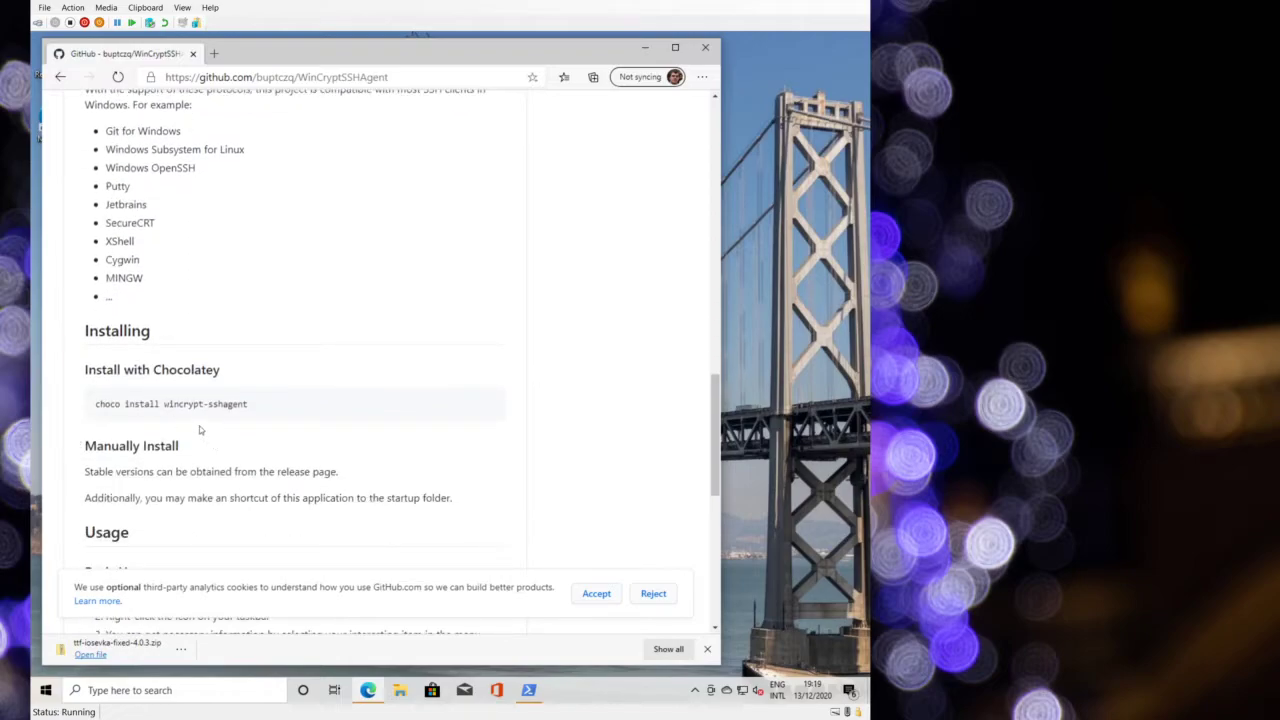
{"action": "scroll", "coordinate": [255, 421], "scroll_direction": "up", "scroll_amount": 4}
{"action": "scroll", "coordinate": [257, 428], "scroll_direction": "down", "scroll_amount": 9}
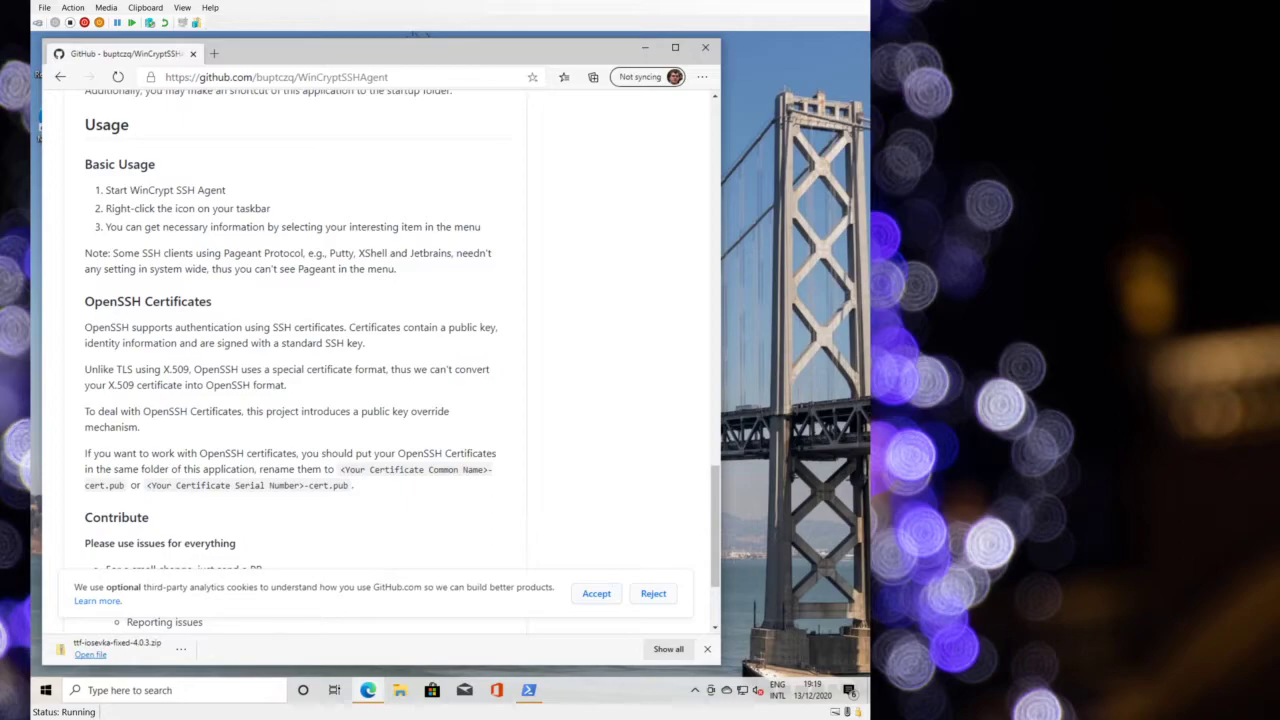
{"action": "scroll", "coordinate": [602, 351], "scroll_direction": "up", "scroll_amount": 15}
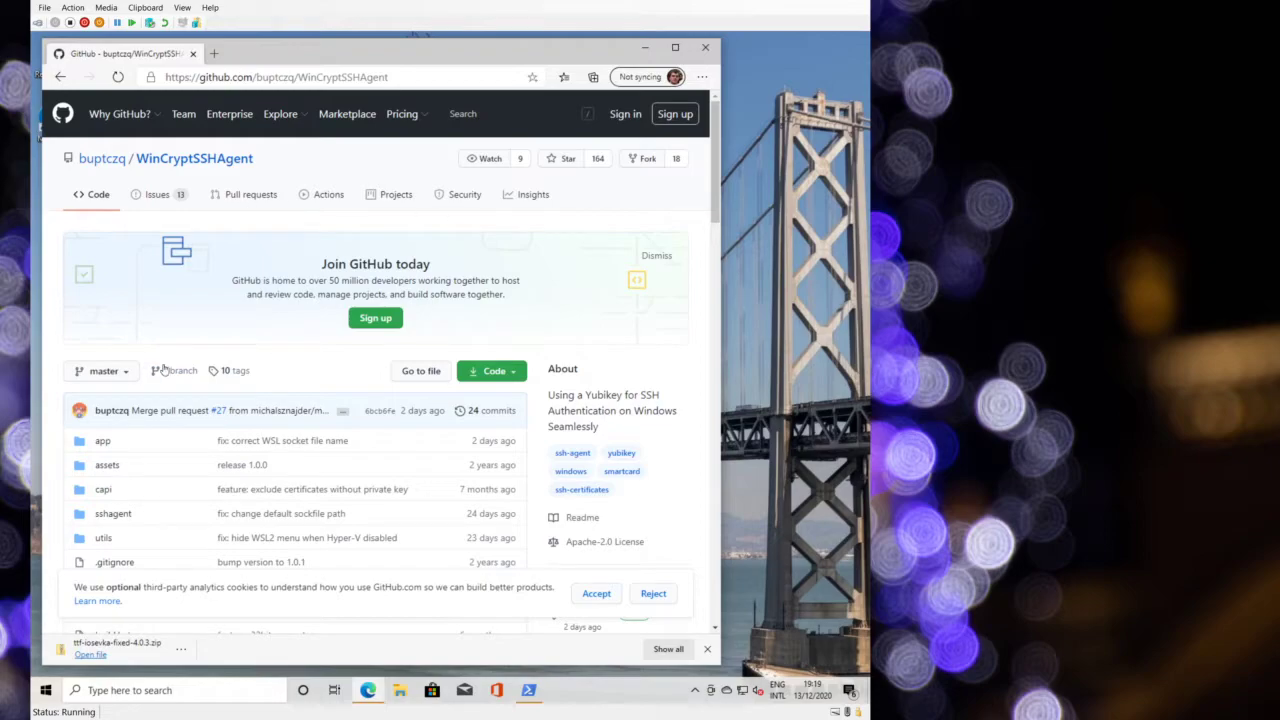
{"action": "scroll", "coordinate": [366, 380], "scroll_direction": "down", "scroll_amount": 3}
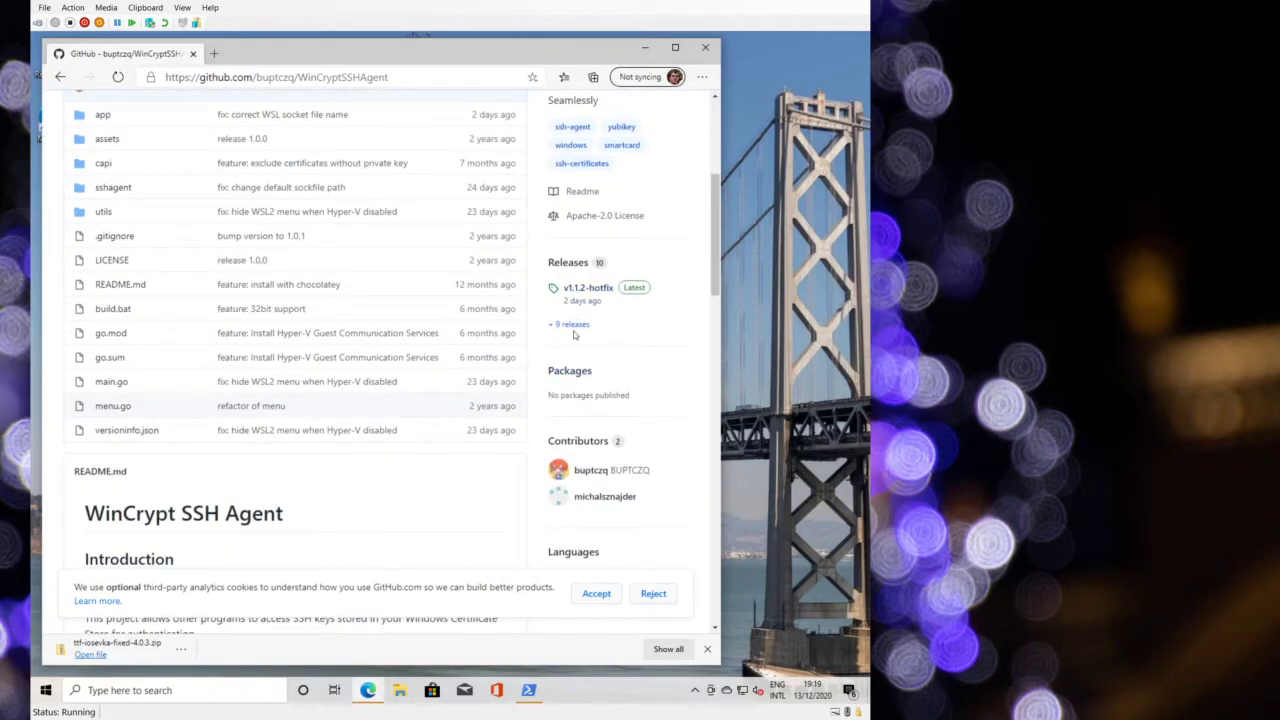
- Download WinCryptSSHAgent.exe from the v1.1.2-hotfix release and keep it despite the SmartScreen warning
{"action": "left_click", "coordinate": [586, 289]}
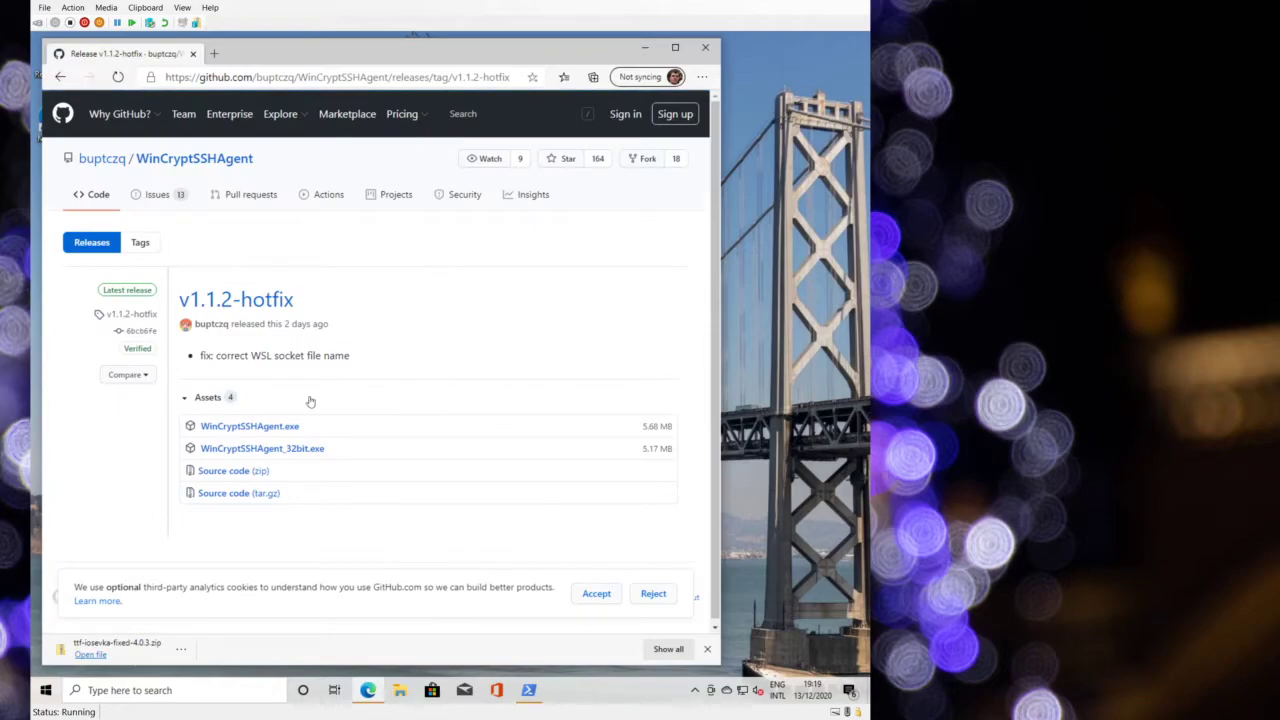
{"action": "left_click", "coordinate": [285, 430]}
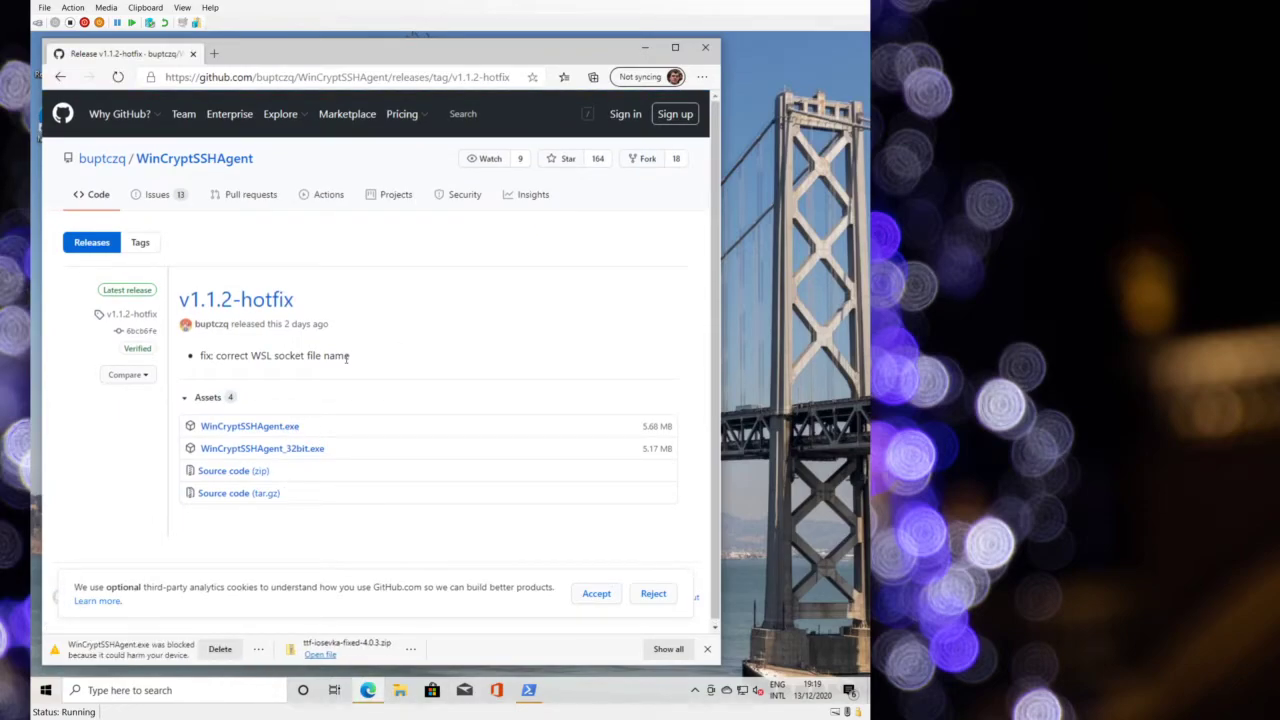
{"action": "left_click", "coordinate": [258, 650]}
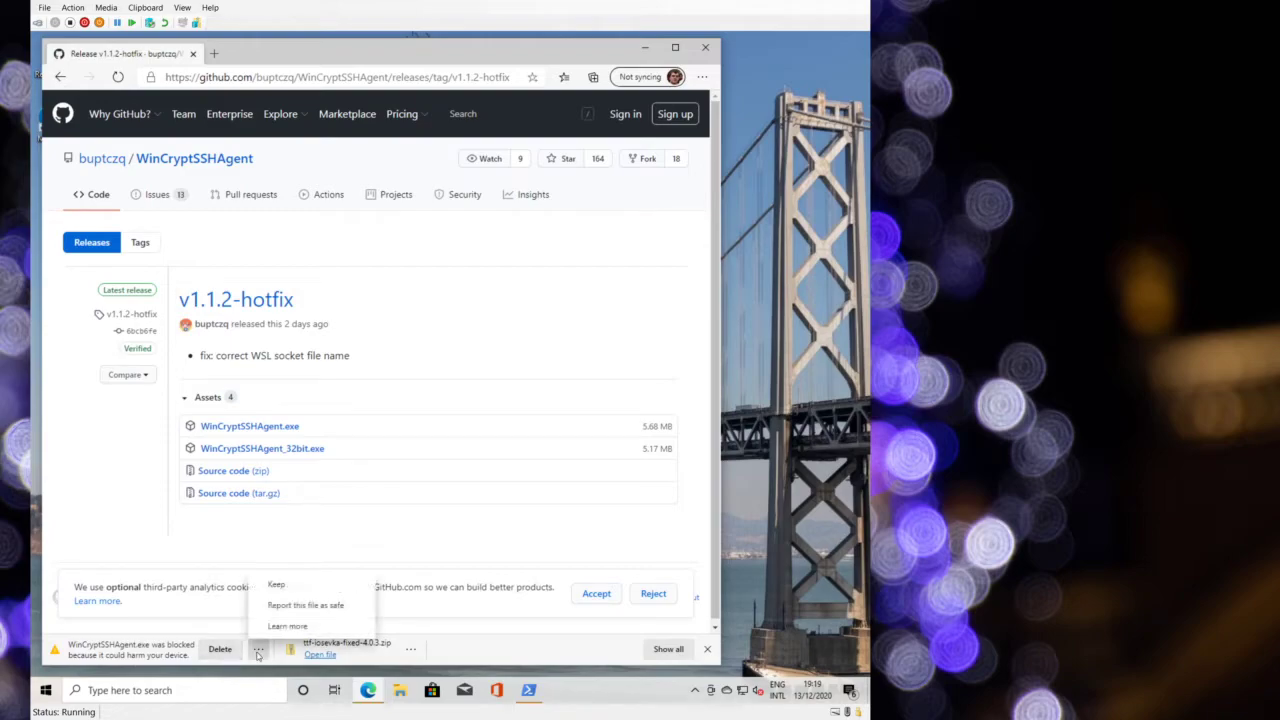
{"action": "left_click", "coordinate": [280, 584]}
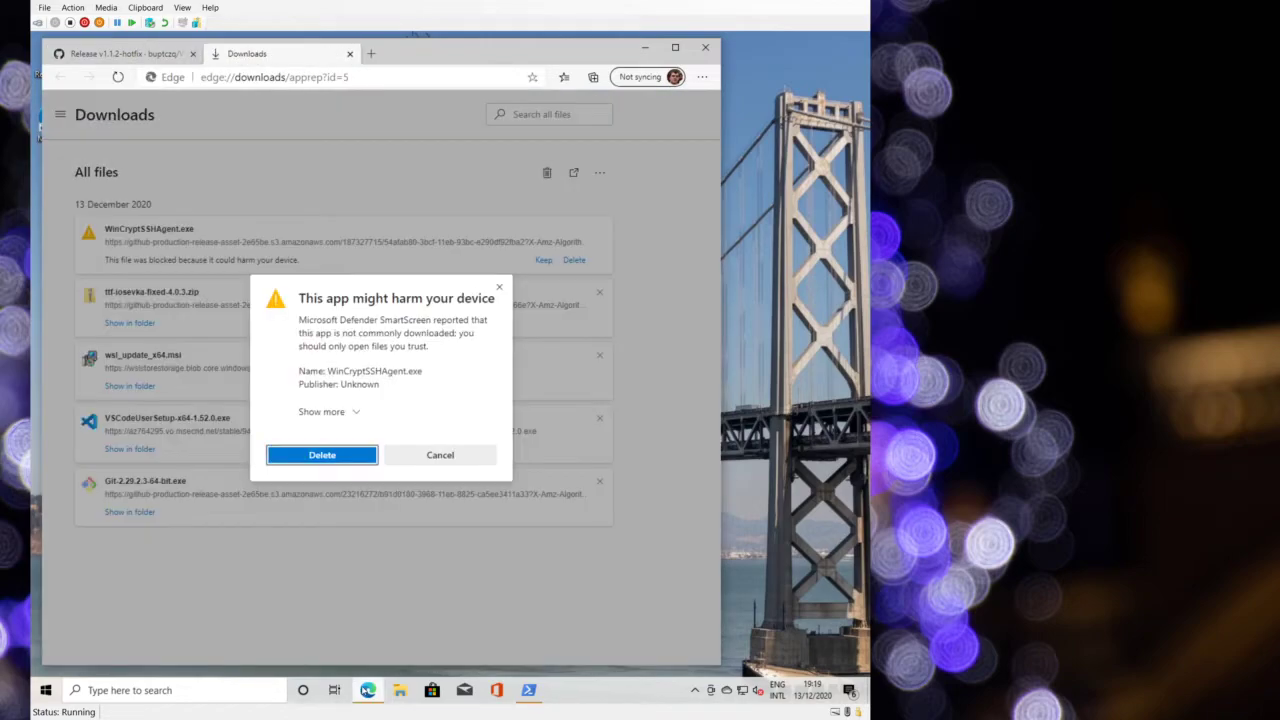
{"action": "left_click", "coordinate": [342, 410]}
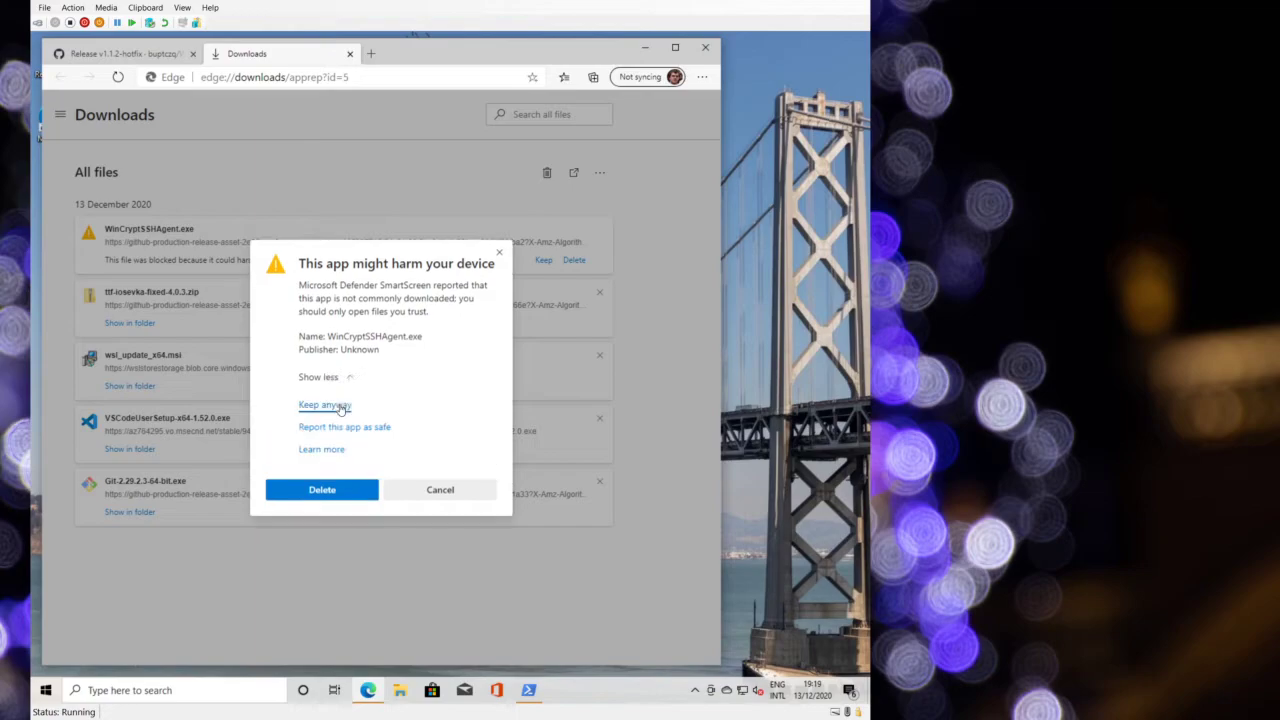
{"action": "left_click", "coordinate": [348, 405]}
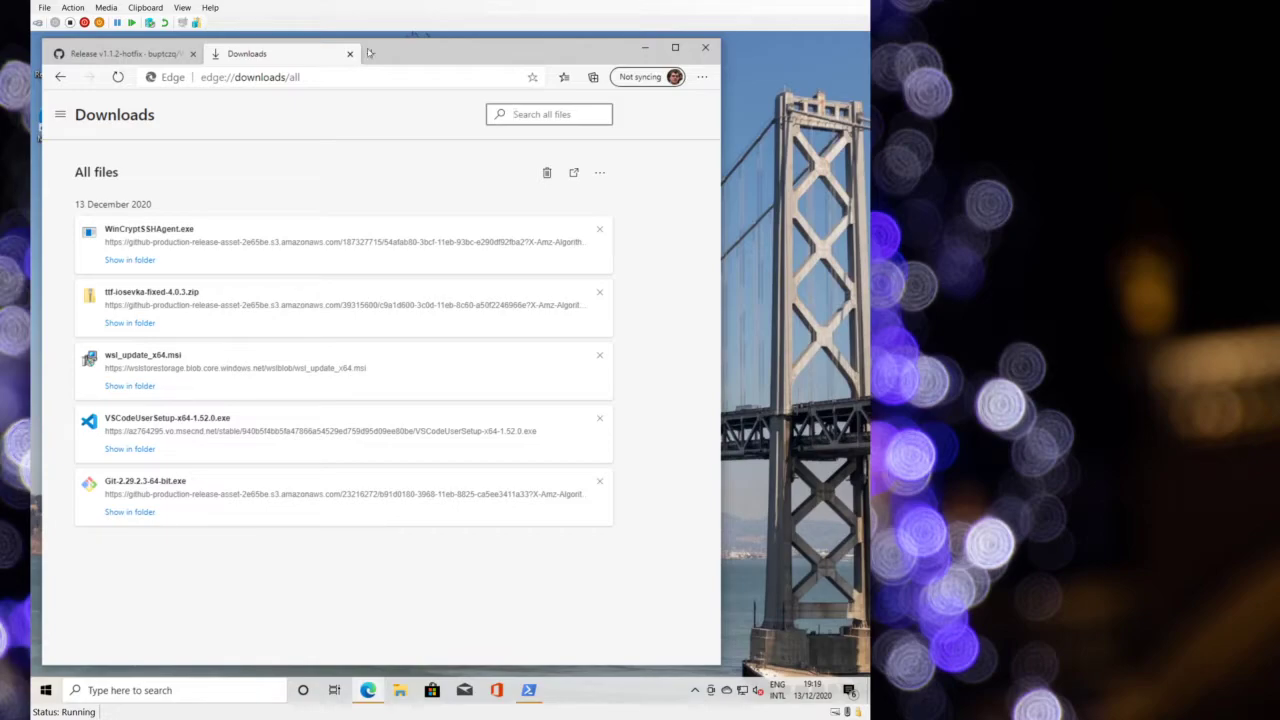
{"action": "left_click", "coordinate": [371, 53]}
{"action": "left_click", "coordinate": [152, 21]}
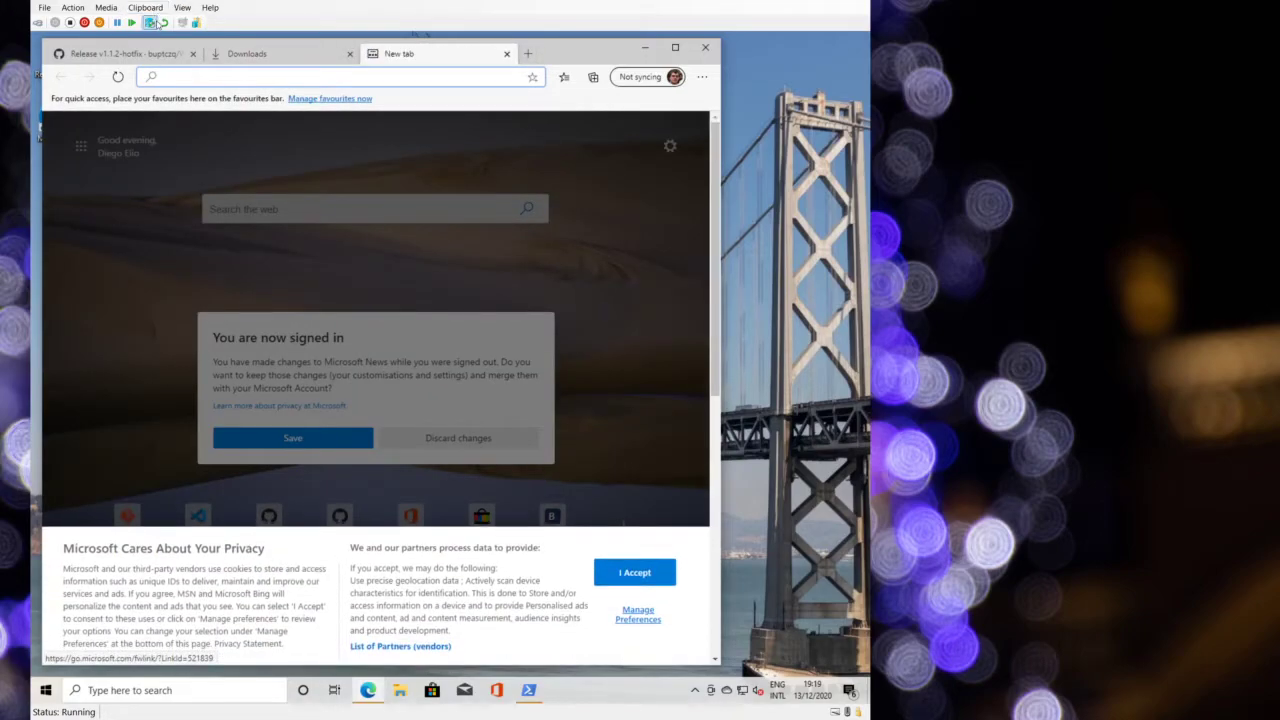
- Download WinCompose-Setup-0.9.6.exe from the WinCompose releases page, then launch WinCryptSSHAgent.exe
{"action": "key", "text": "Return"}
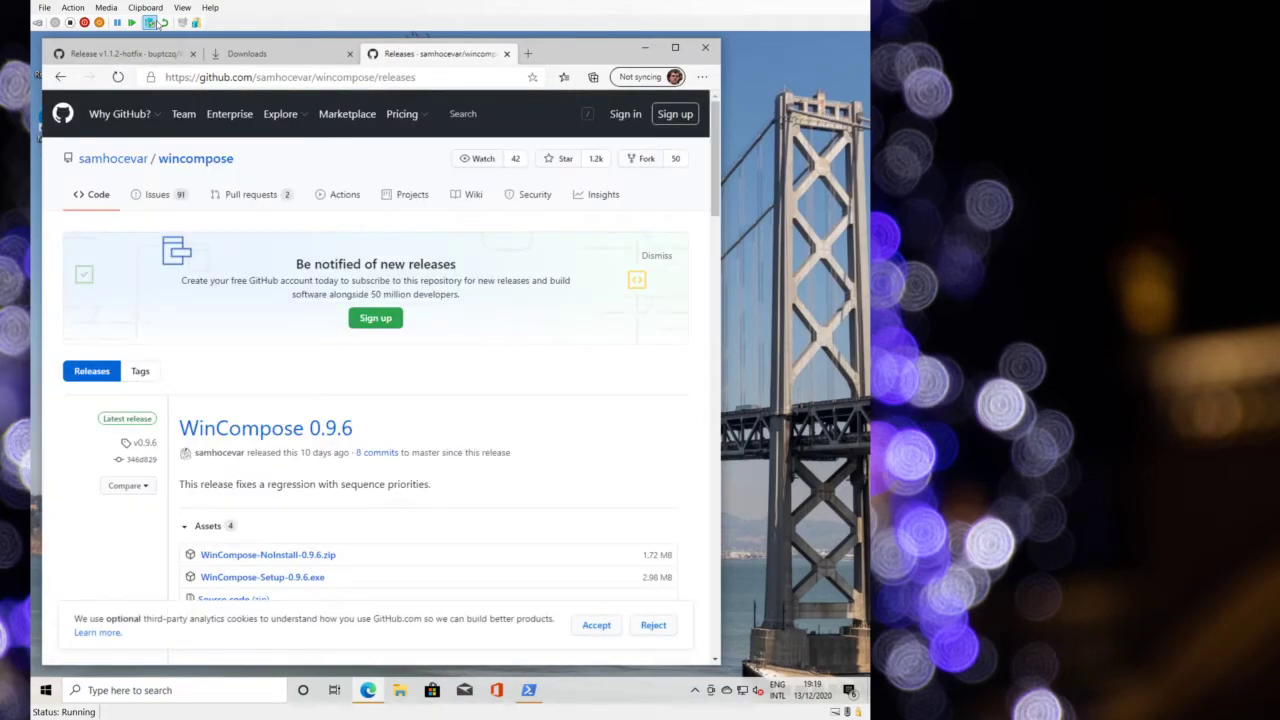
{"action": "scroll", "coordinate": [400, 420], "scroll_direction": "down", "scroll_amount": 4}
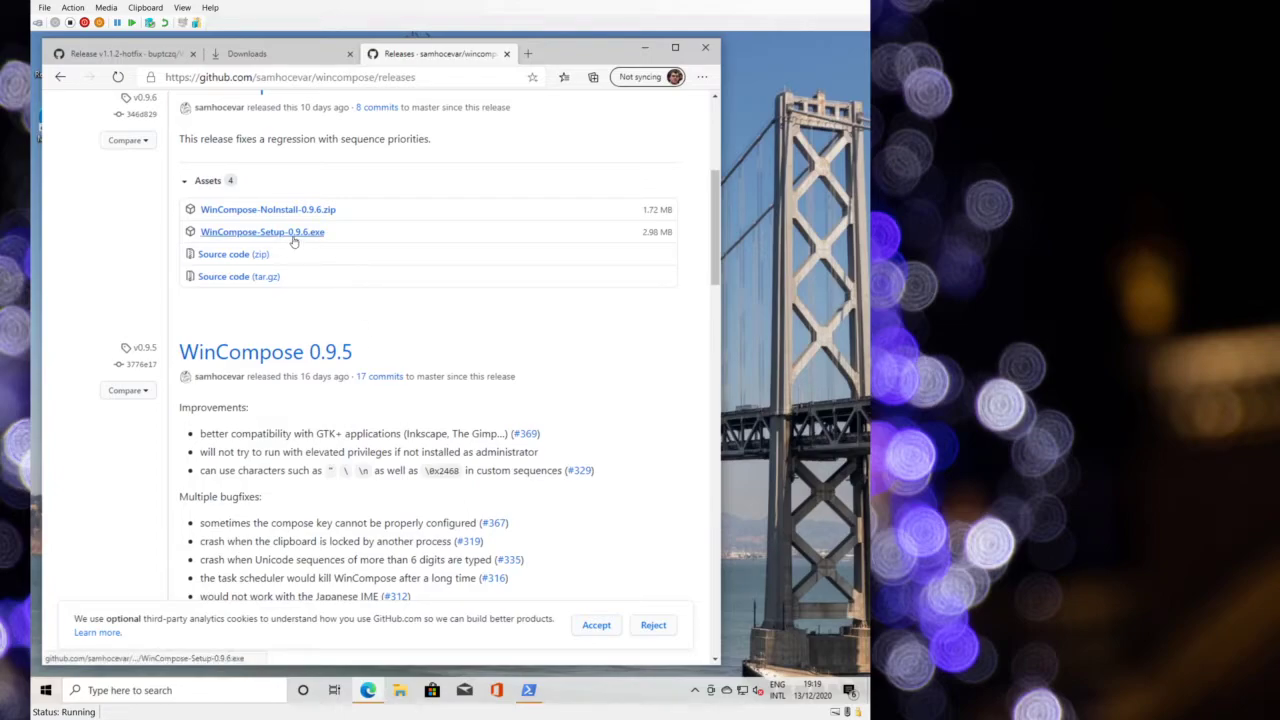
{"action": "left_click", "coordinate": [293, 241]}
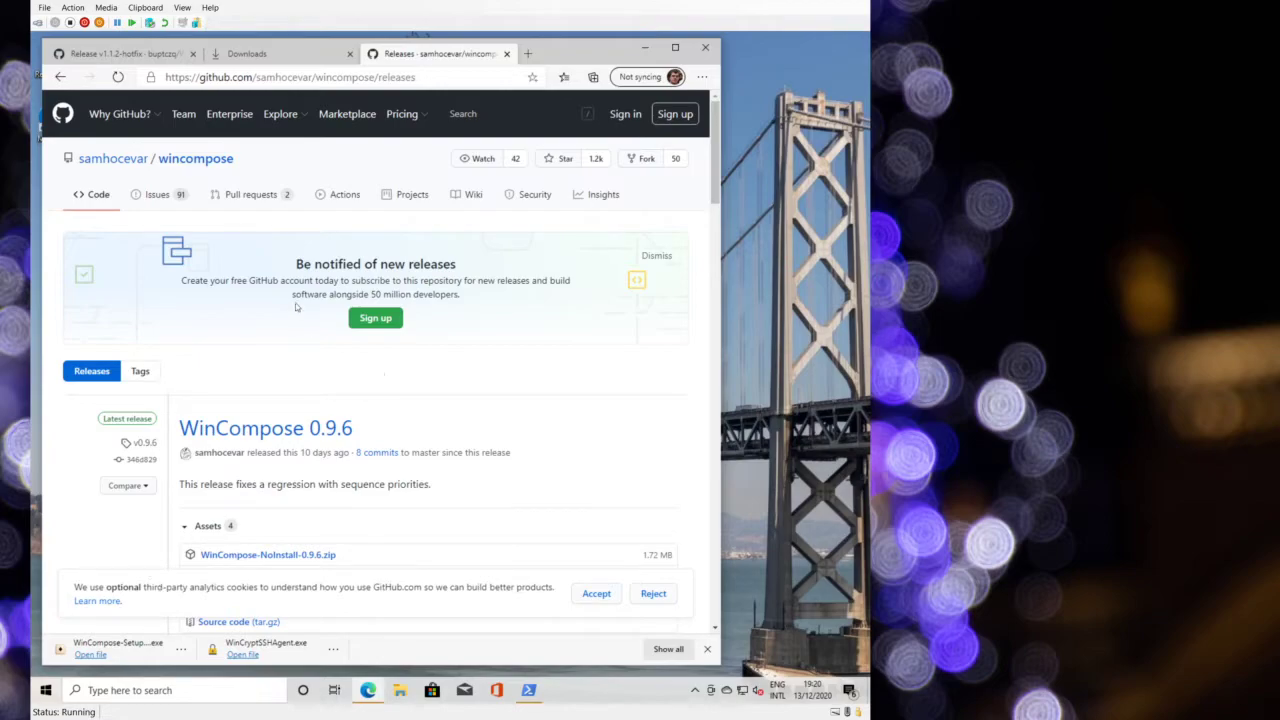
{"action": "left_click", "coordinate": [242, 655]}
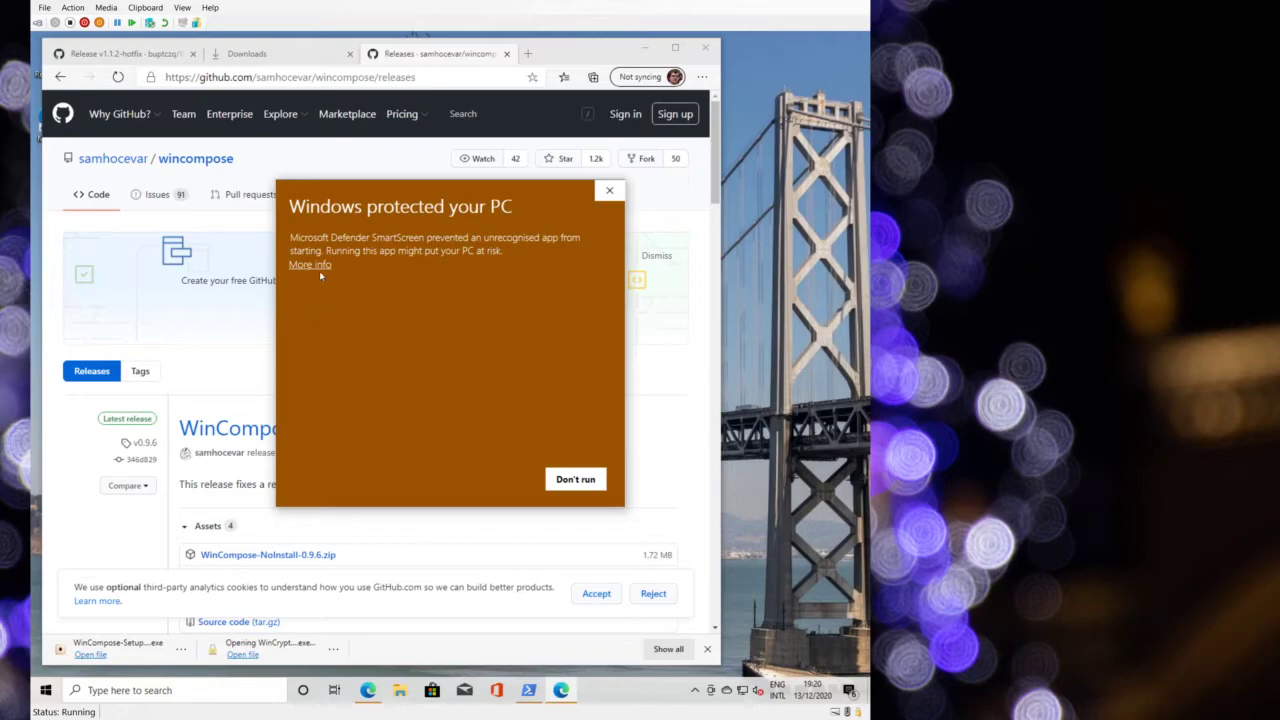
- Let WinCryptSSHAgent.exe run anyway past the 'Windows protected your PC' warning
{"action": "left_click", "coordinate": [310, 265]}
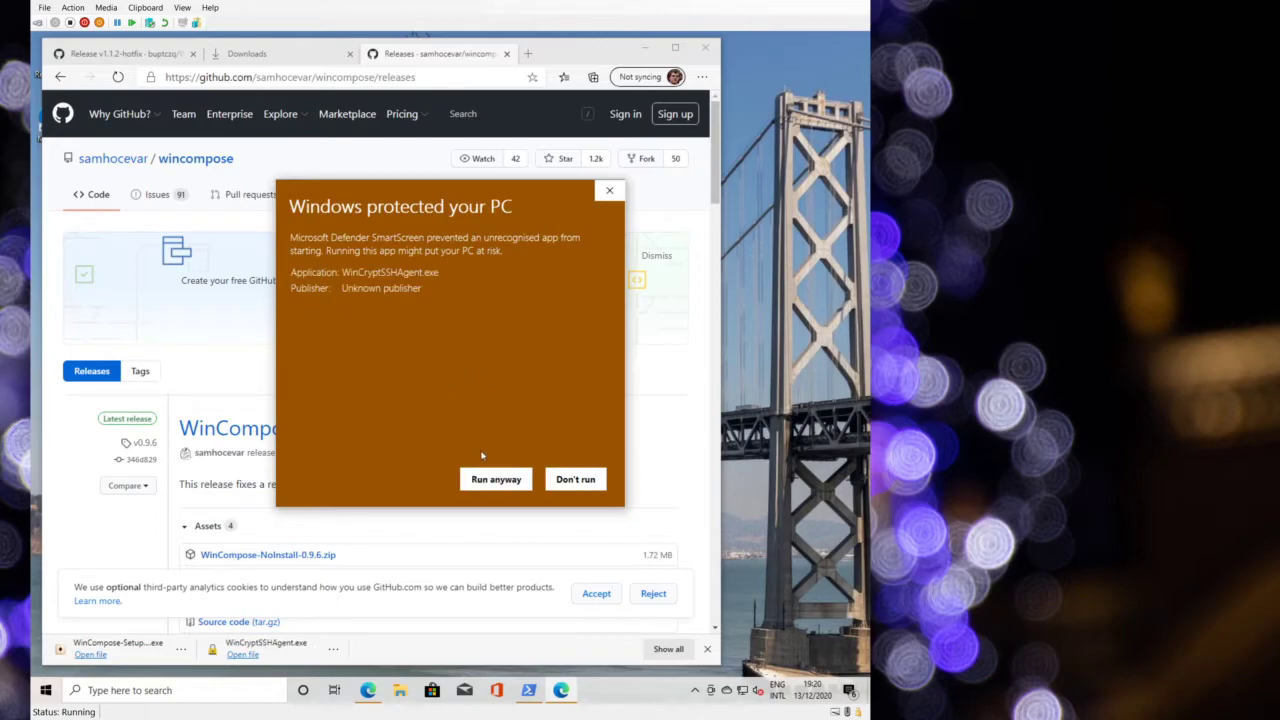
{"action": "left_click", "coordinate": [509, 485]}
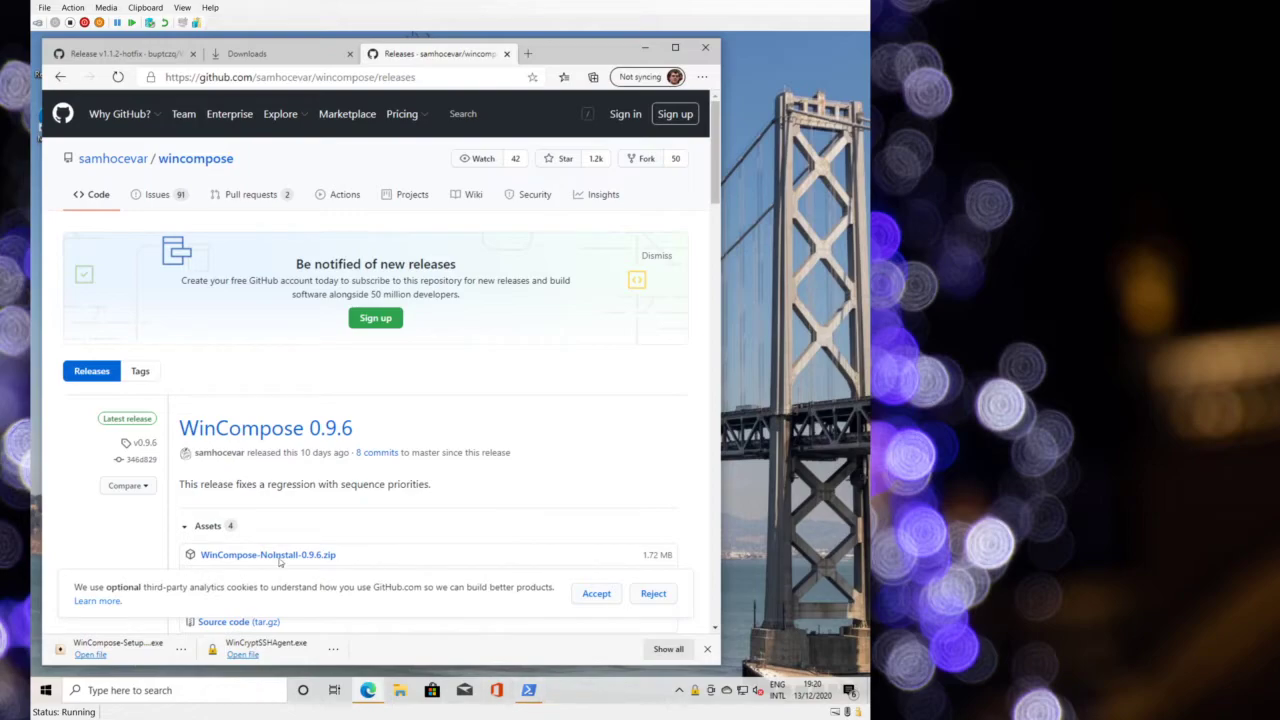
- Install WinCompose 0.9.6 with the default install and shortcuts folders, then minimise Edge
{"action": "left_click", "coordinate": [90, 654]}
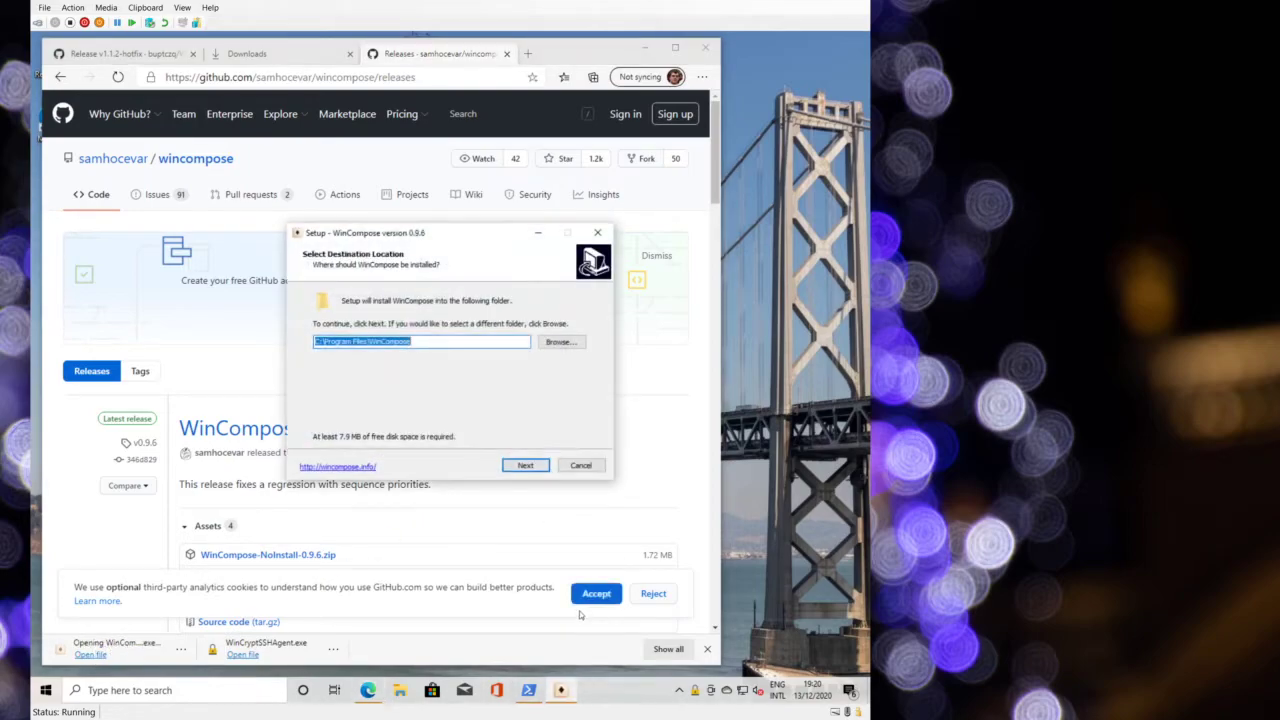
{"action": "left_click", "coordinate": [527, 465]}
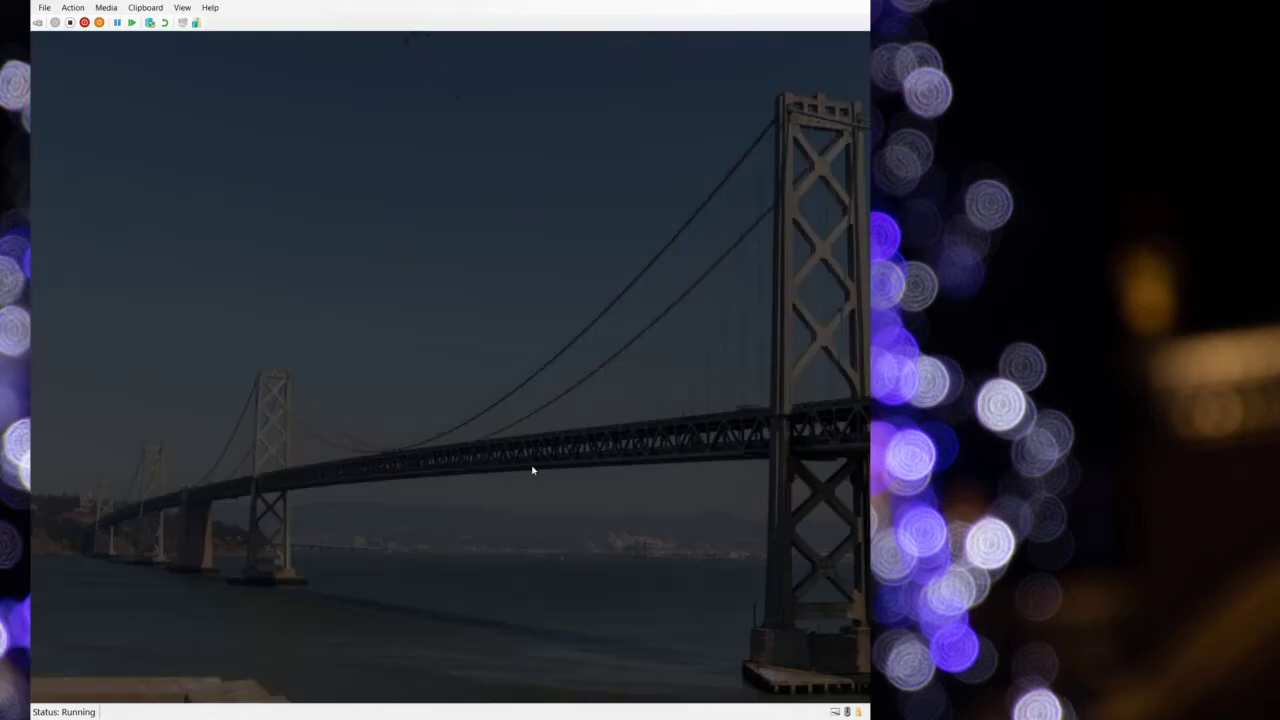
{"action": "left_click", "coordinate": [392, 457]}
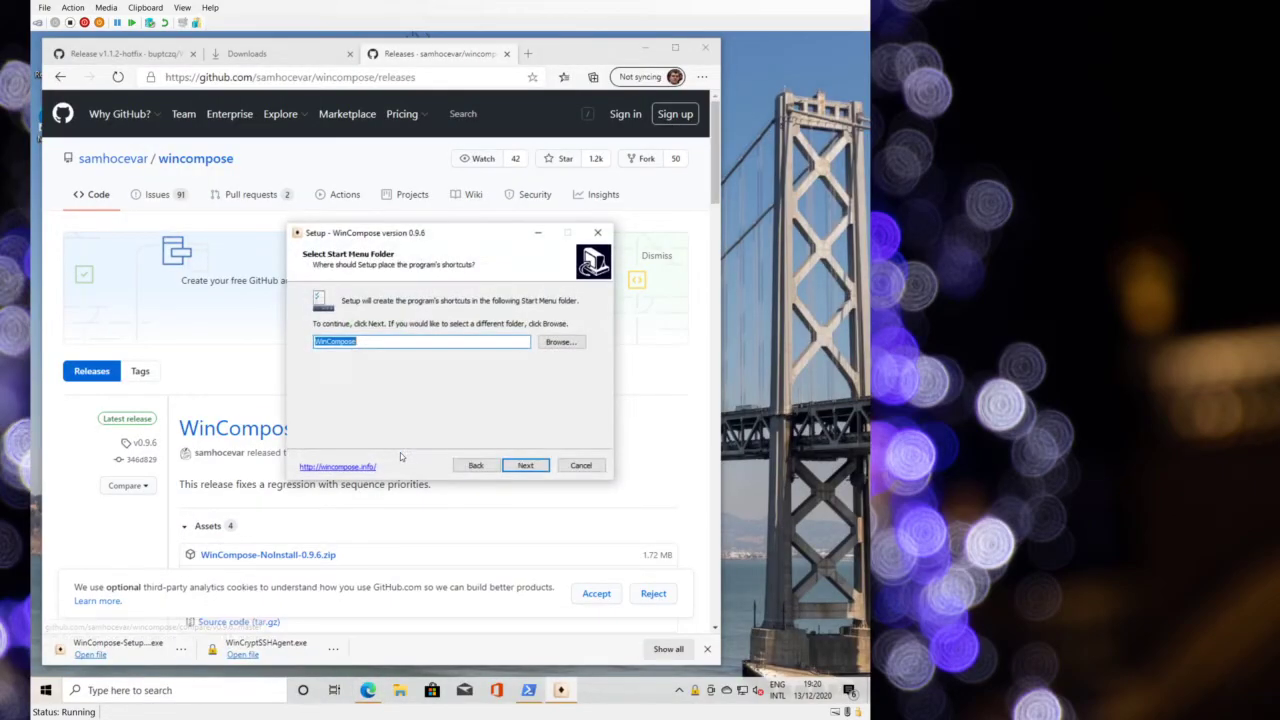
{"action": "left_click", "coordinate": [527, 466]}
{"action": "left_click", "coordinate": [530, 470]}
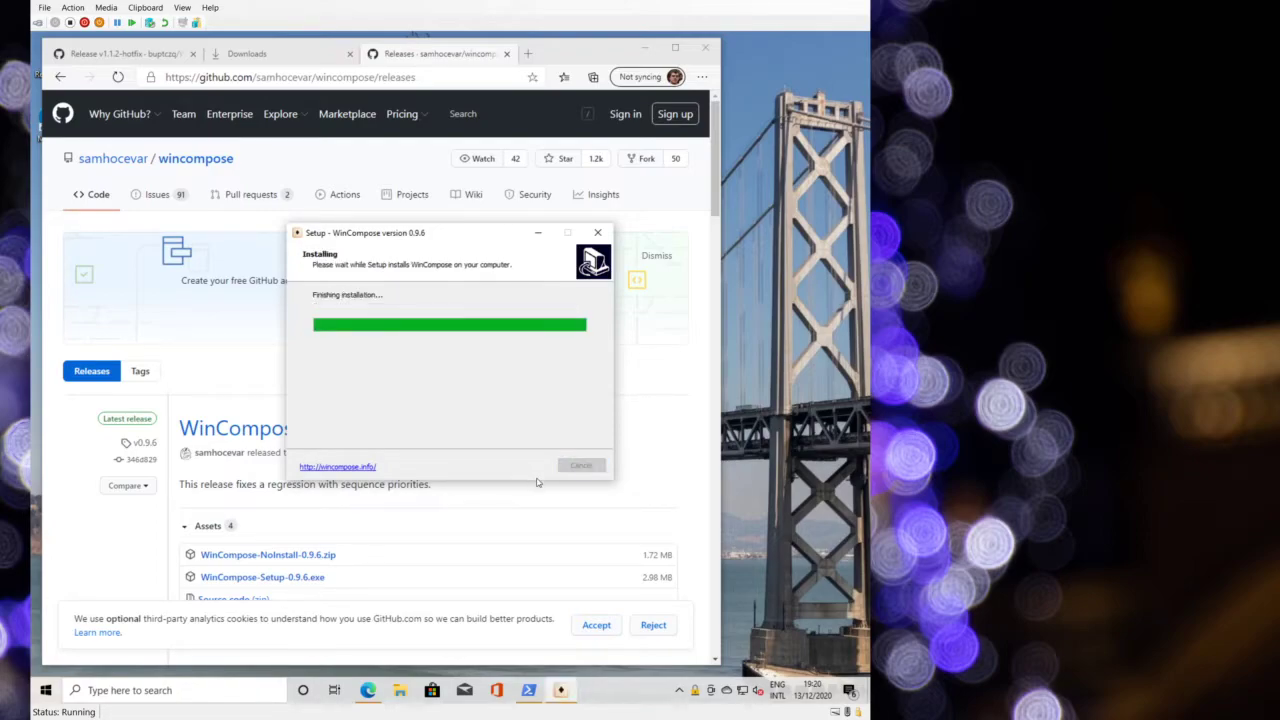
{"action": "left_click", "coordinate": [525, 464]}
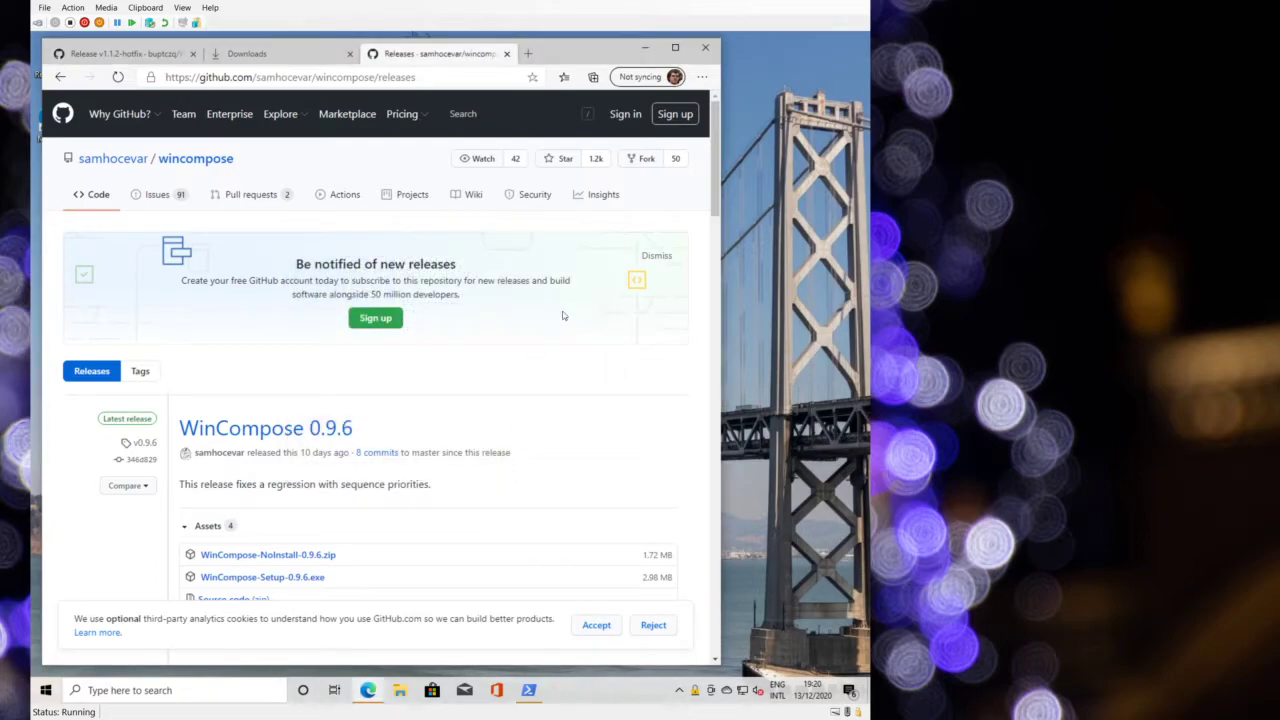
{"action": "left_click", "coordinate": [646, 47]}
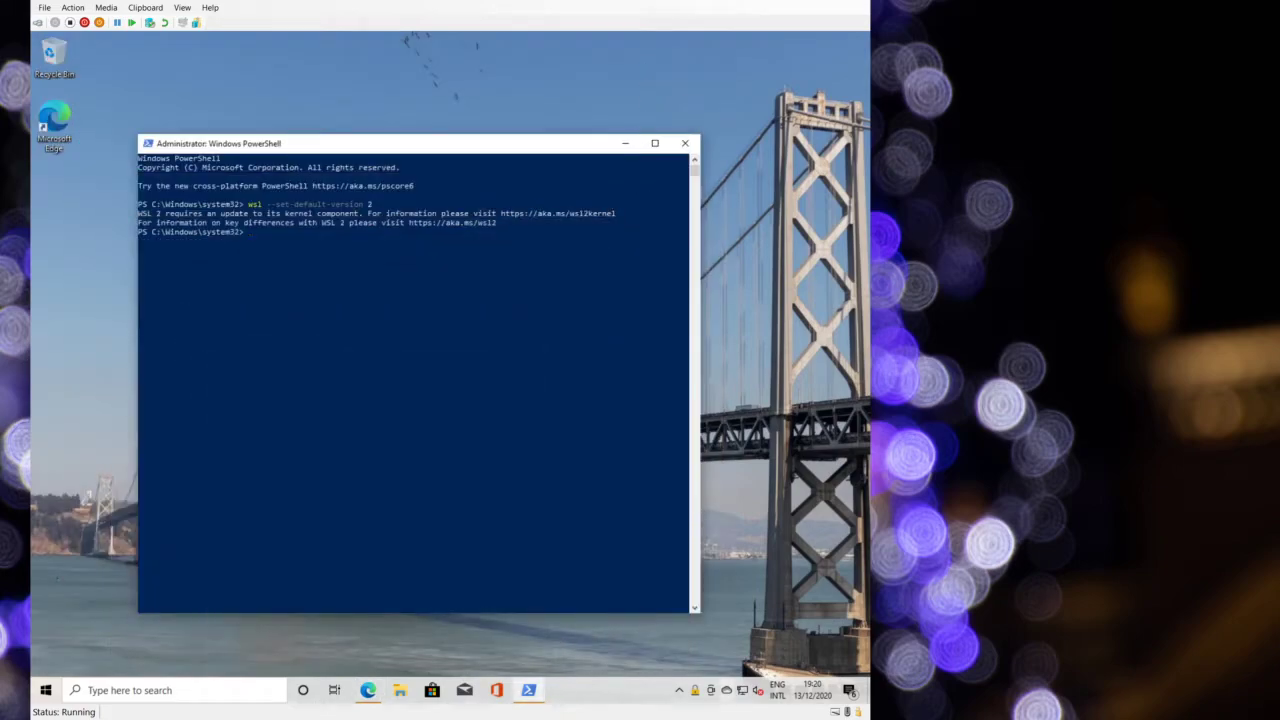
- Close the PowerShell window and browse the Start menu's installed apps list
{"action": "left_click", "coordinate": [685, 143]}
{"action": "left_click", "coordinate": [65, 686]}
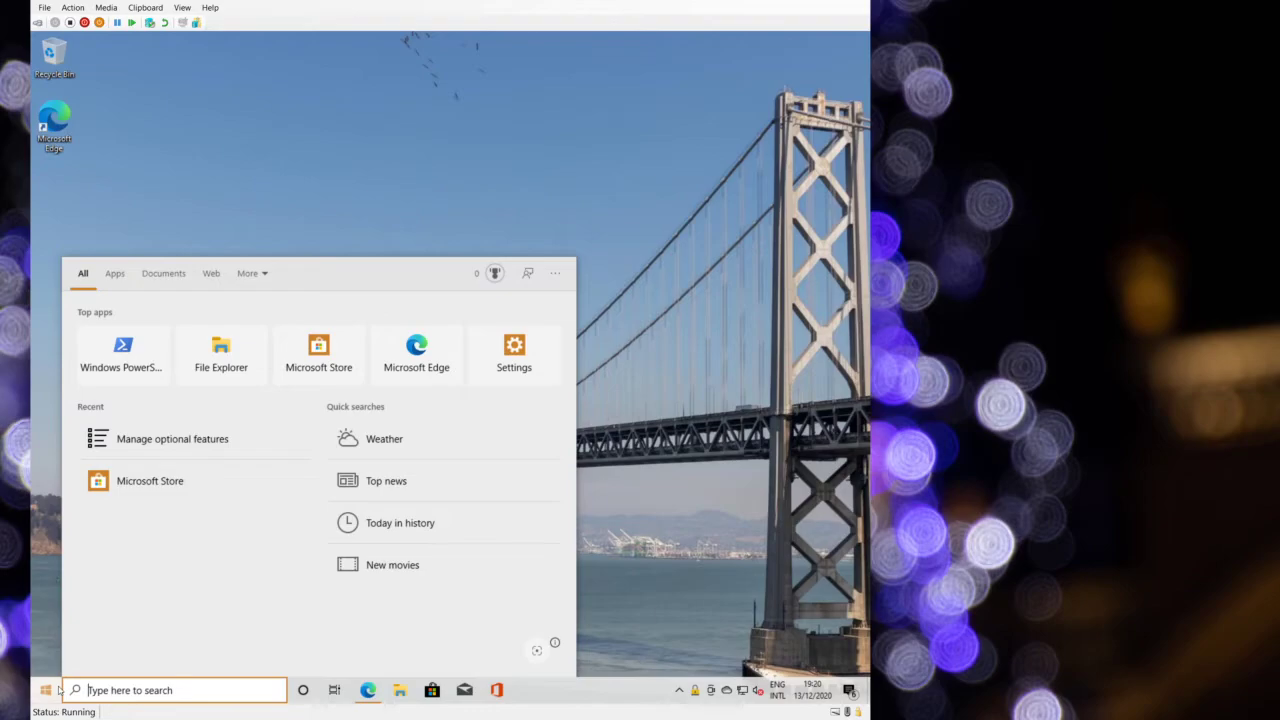
{"action": "left_click", "coordinate": [45, 690]}
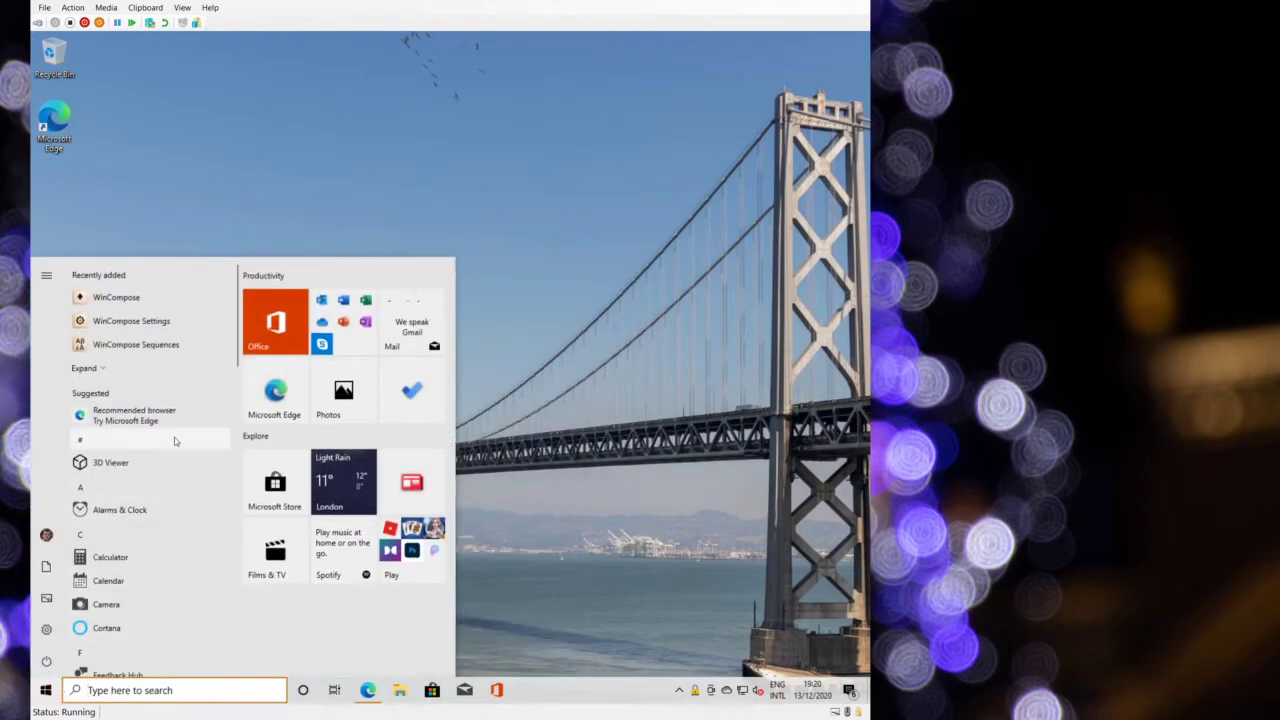
{"action": "scroll", "coordinate": [174, 437], "scroll_direction": "down", "scroll_amount": 3}
{"action": "scroll", "coordinate": [174, 437], "scroll_direction": "up", "scroll_amount": 2}
{"action": "scroll", "coordinate": [174, 437], "scroll_direction": "up", "scroll_amount": 1}
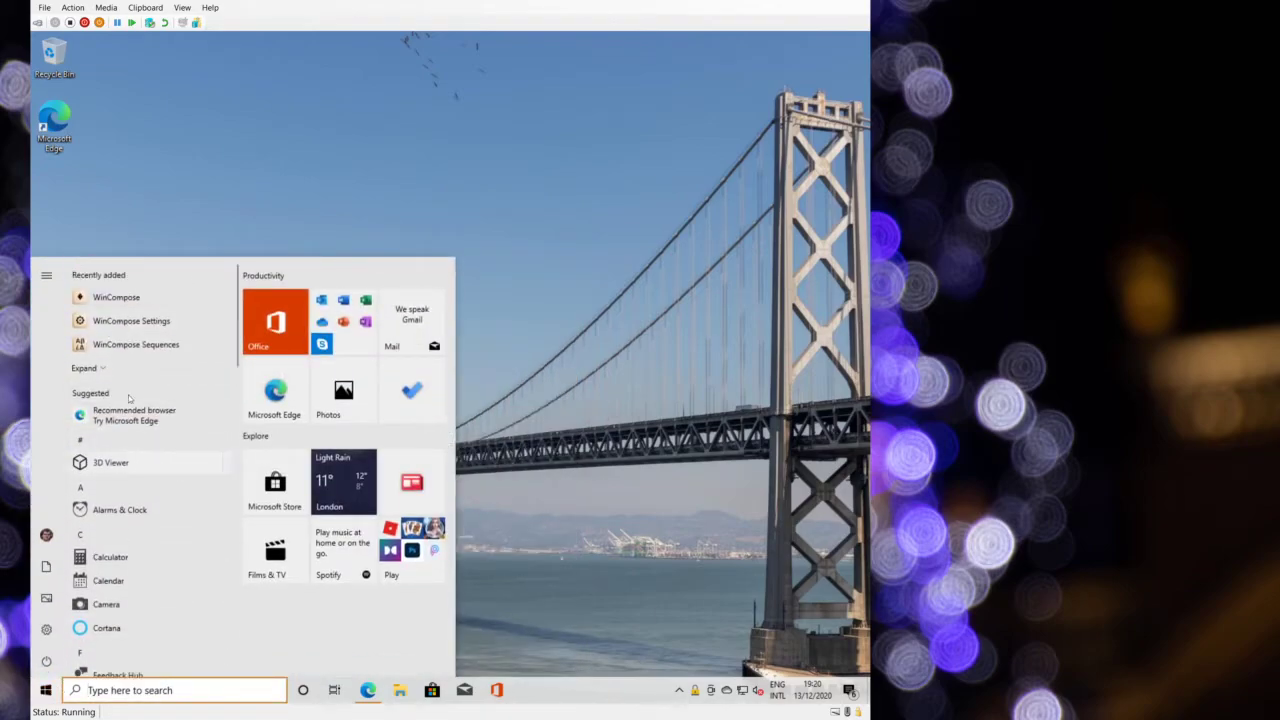
{"action": "scroll", "coordinate": [124, 540], "scroll_direction": "down", "scroll_amount": 2}
{"action": "scroll", "coordinate": [124, 540], "scroll_direction": "down", "scroll_amount": 15}
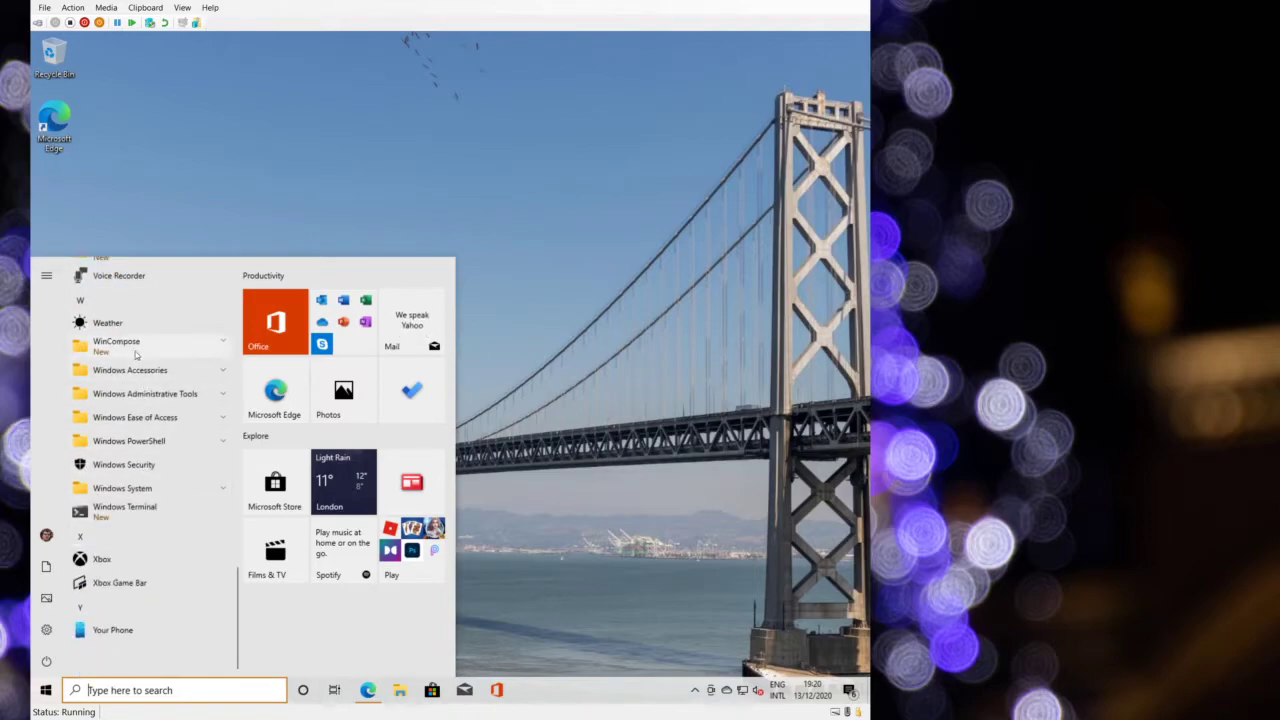
- Open the WinCrypt SSH Agent's tray menu from the hidden background icons
{"action": "left_click", "coordinate": [695, 690]}
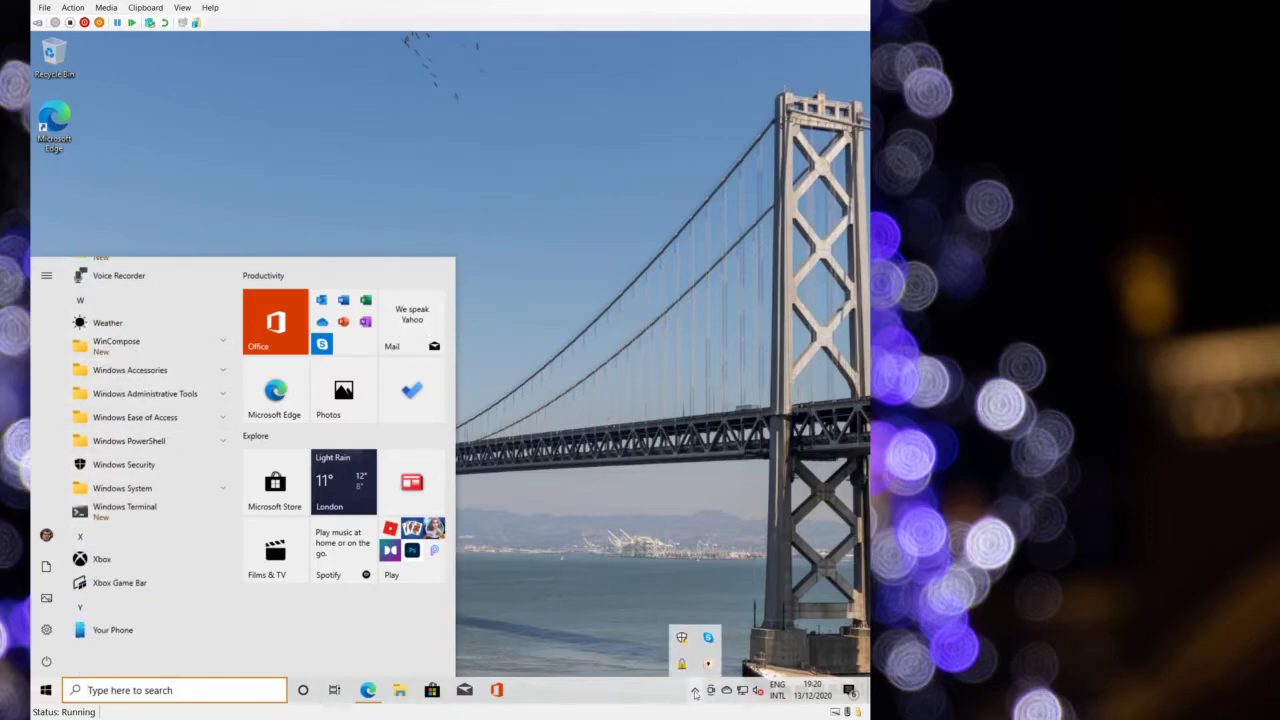
{"action": "left_click", "coordinate": [682, 668]}
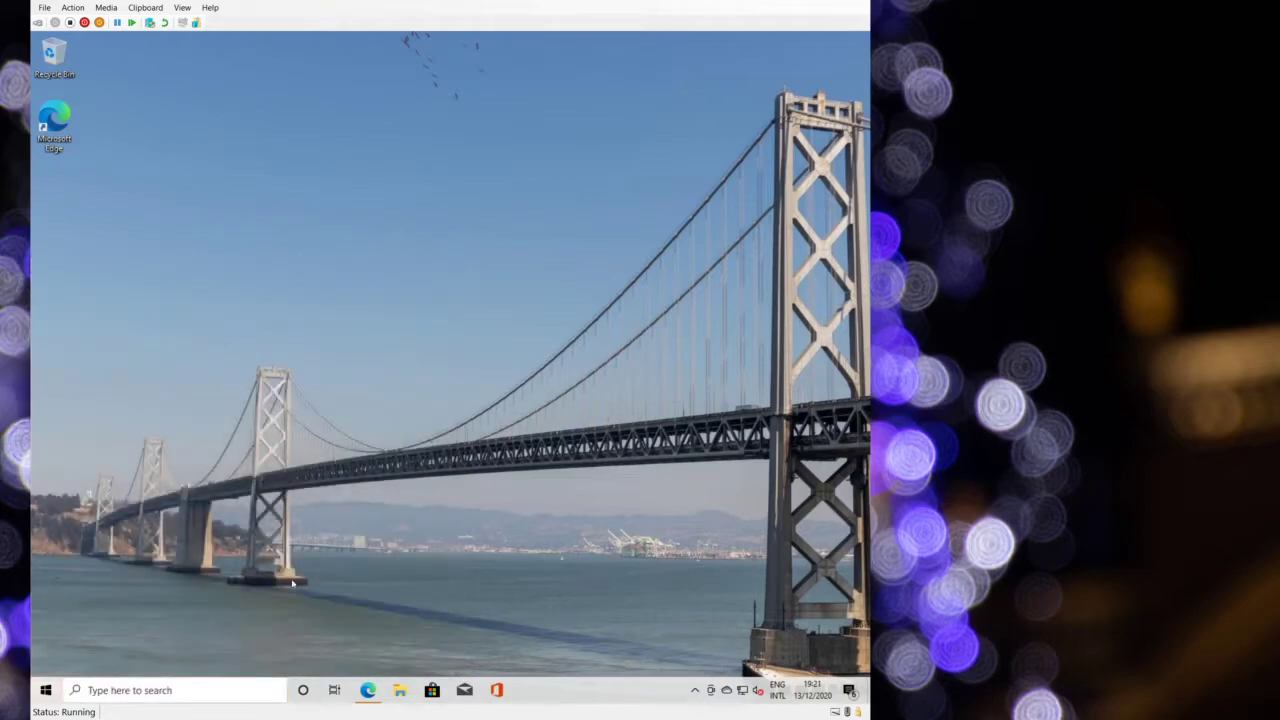
{"action": "left_click", "coordinate": [46, 690]}
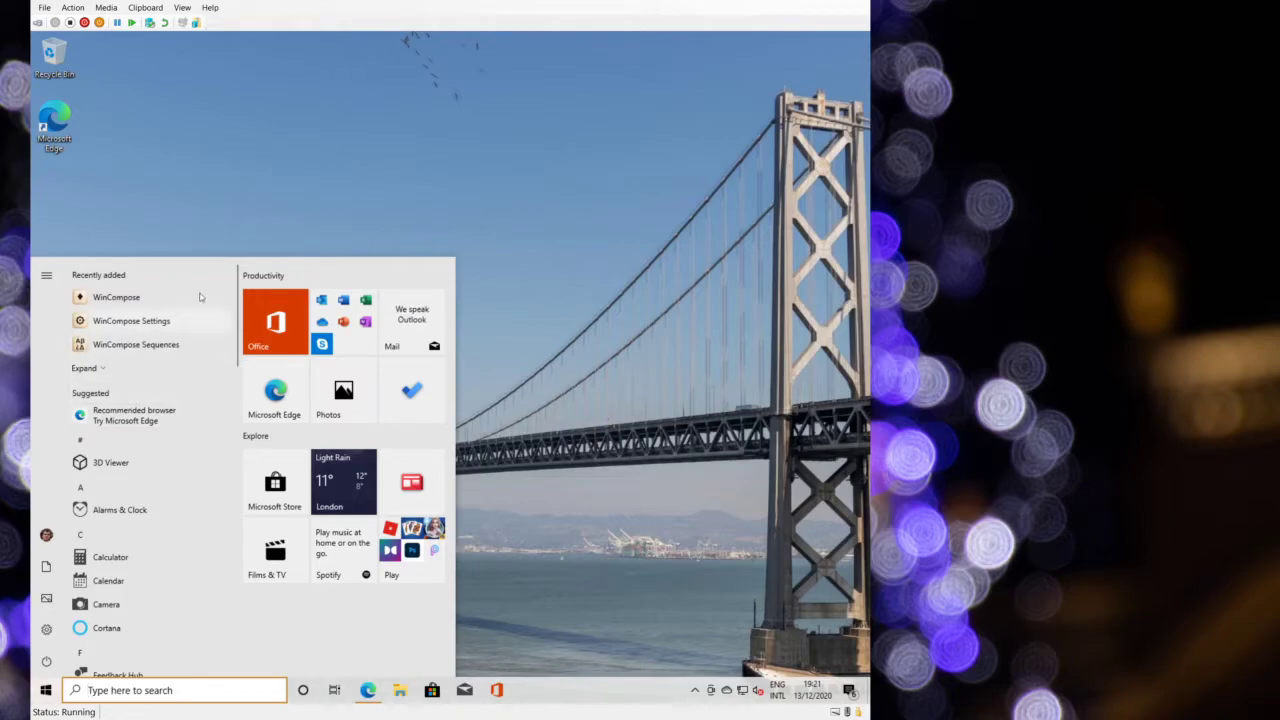
{"action": "left_click", "coordinate": [695, 690]}
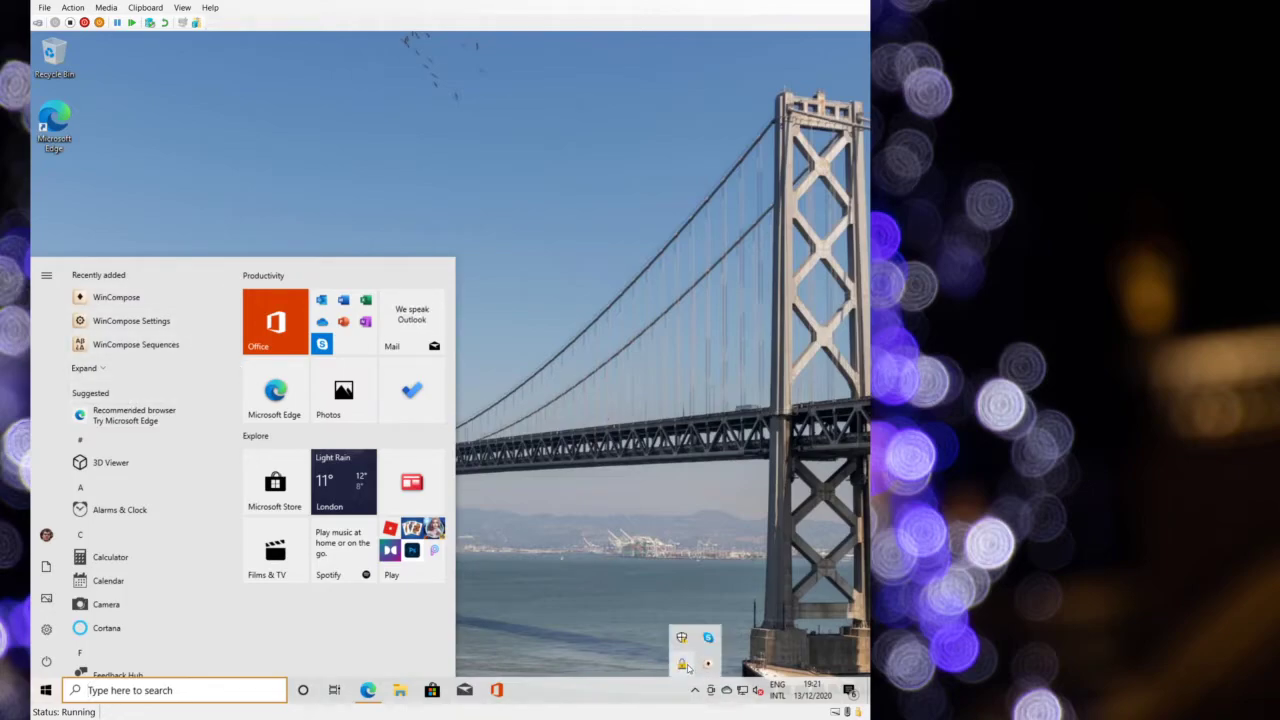
{"action": "left_click", "coordinate": [684, 666]}
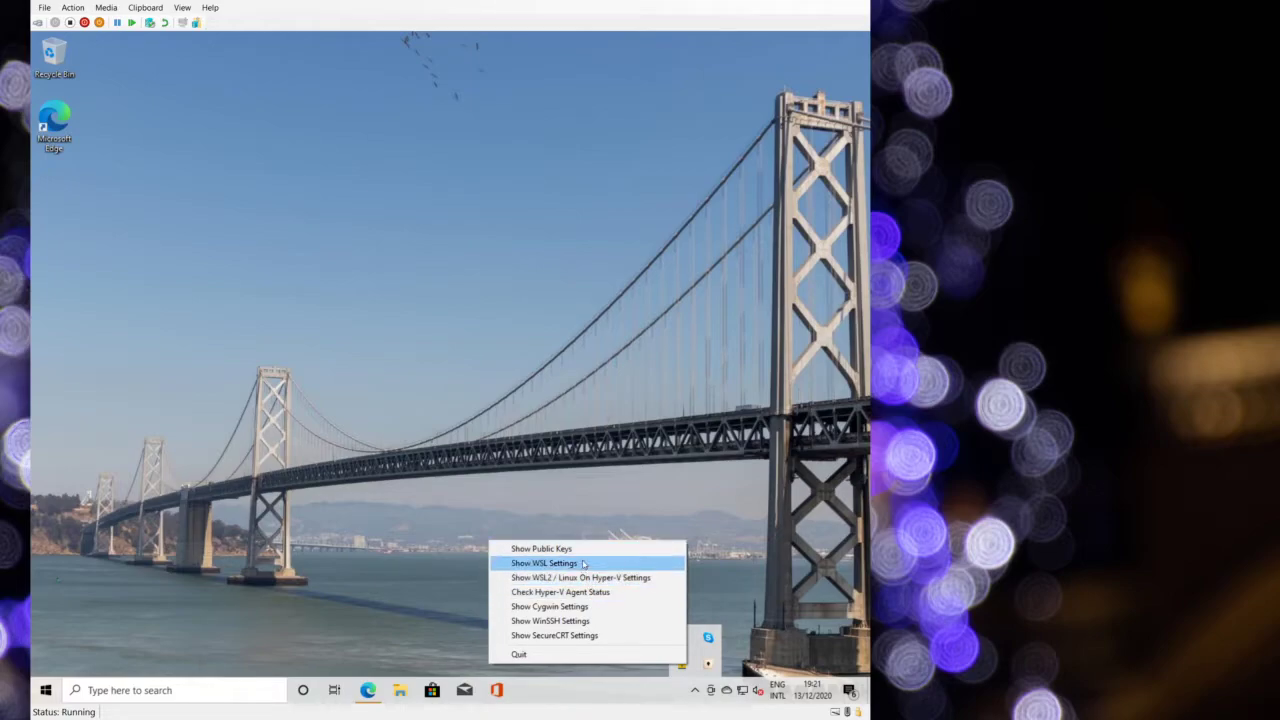
- Check the Hyper-V agent status, decline enabling it, and reopen the agent's tray menu
{"action": "left_click", "coordinate": [604, 597]}
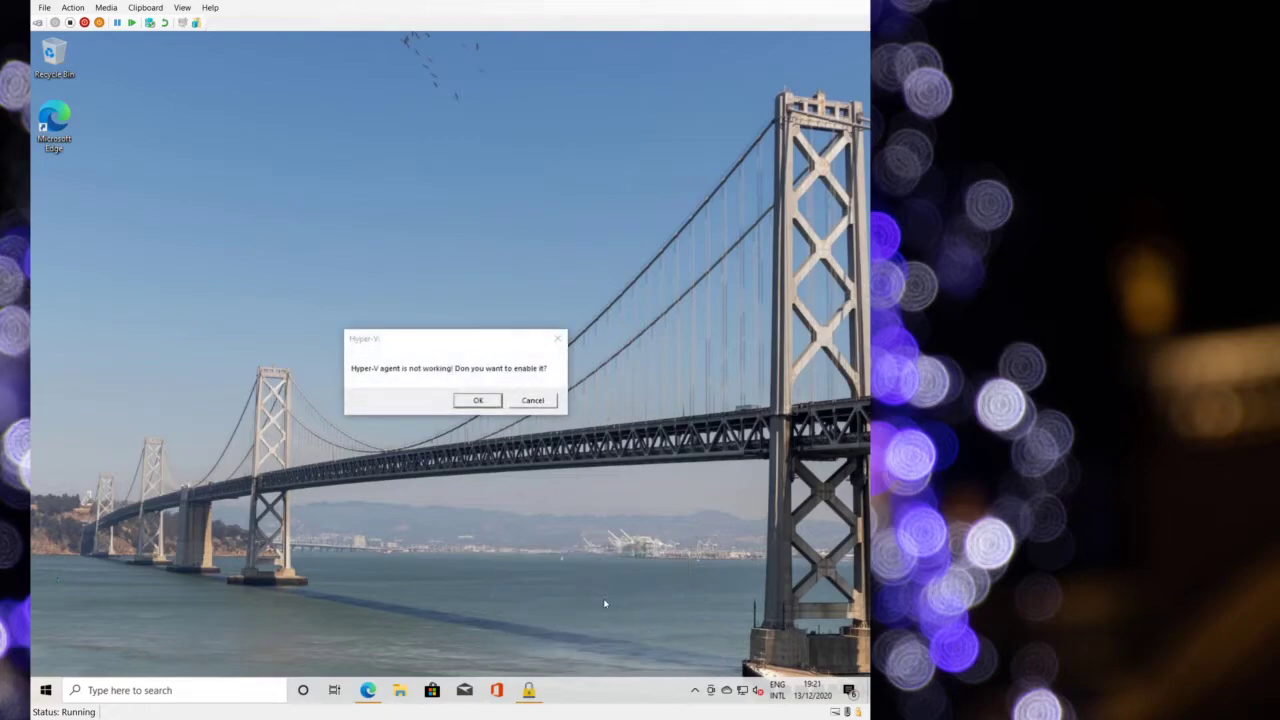
{"action": "left_click", "coordinate": [532, 401]}
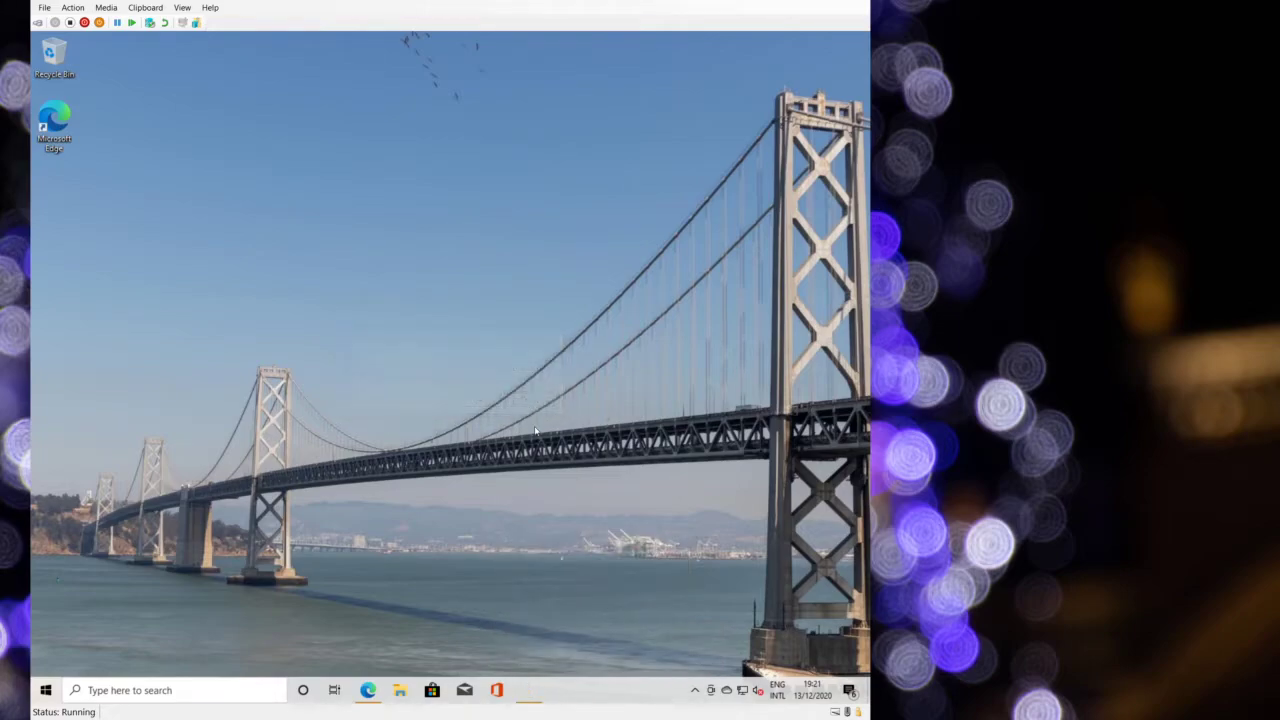
{"action": "left_click", "coordinate": [695, 691]}
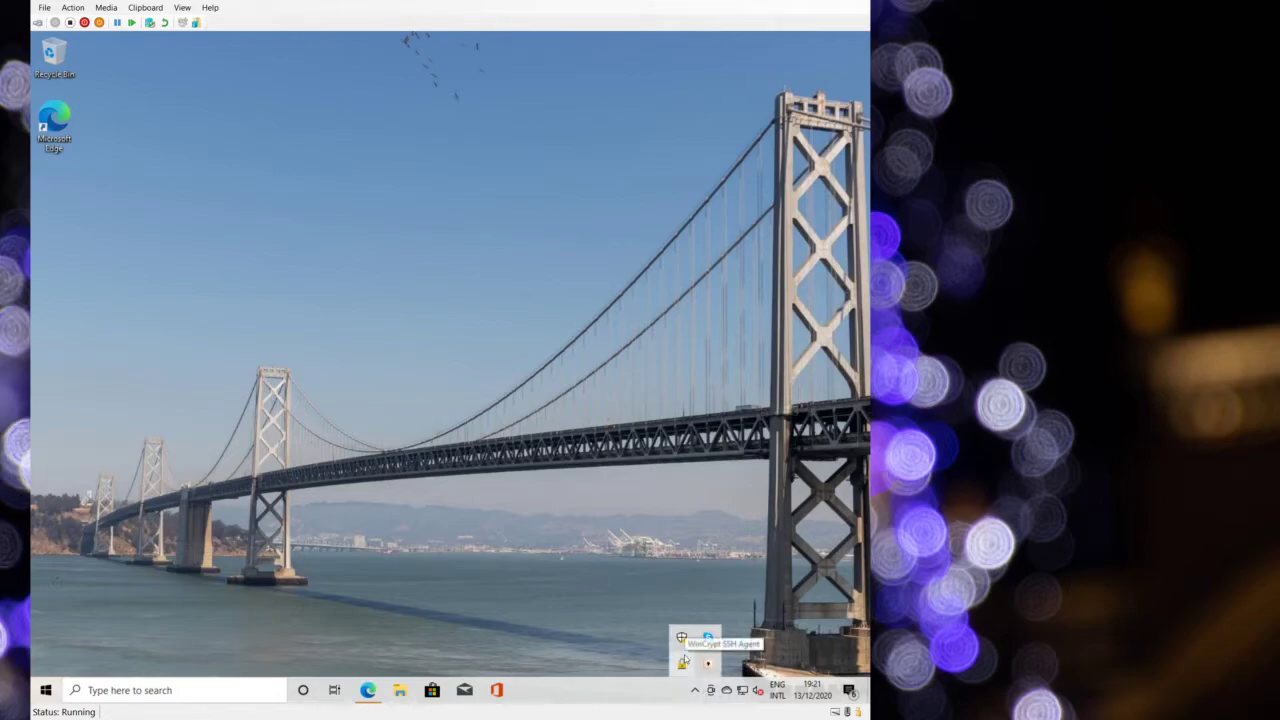
{"action": "right_click", "coordinate": [681, 663]}
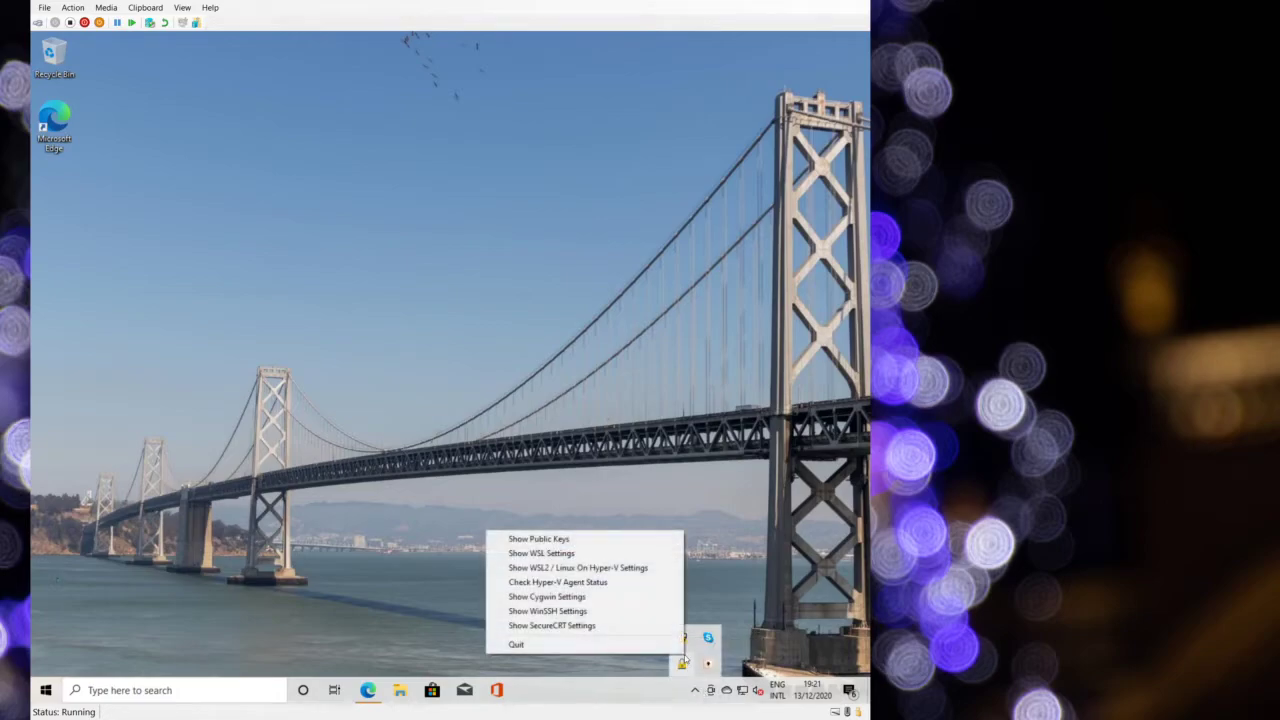
- Install the Hyper-V agent service via WSL2 / Linux On Hyper-V Settings with administrator approval
{"action": "left_click", "coordinate": [567, 566]}
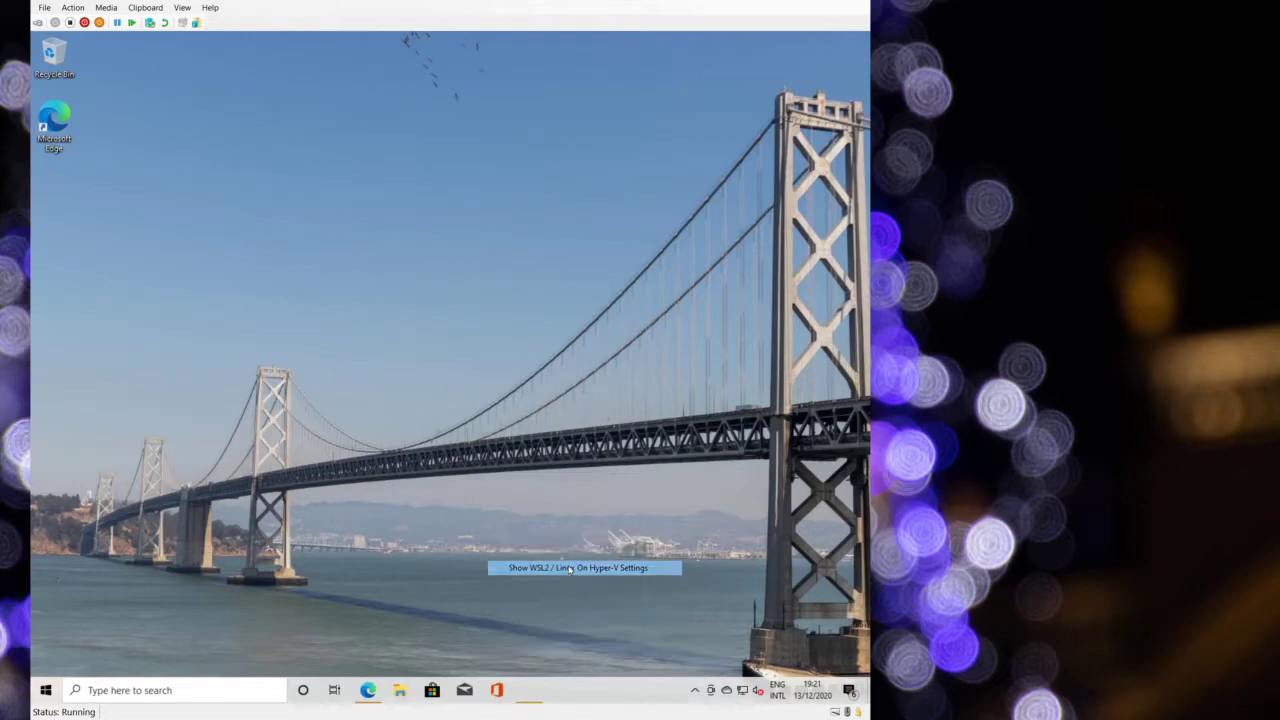
{"action": "left_click", "coordinate": [466, 400]}
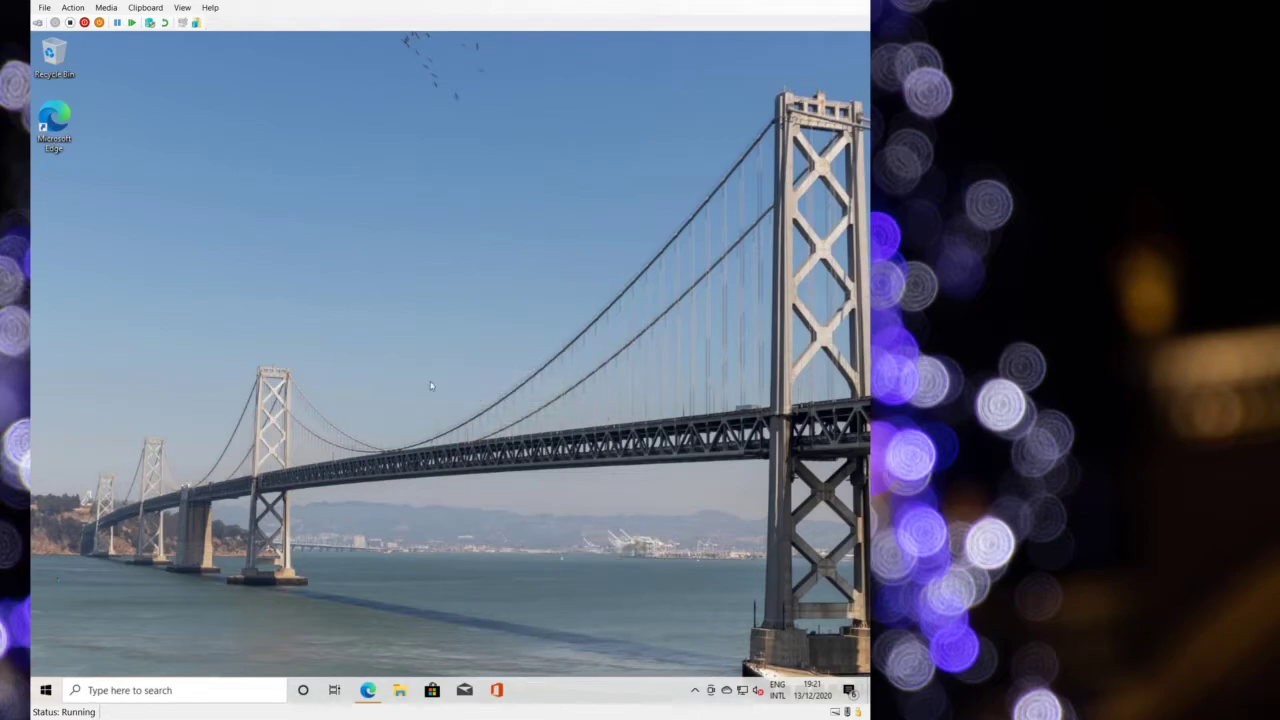
{"action": "left_click", "coordinate": [383, 454]}
{"action": "left_click", "coordinate": [524, 408]}
{"action": "left_click", "coordinate": [45, 690]}
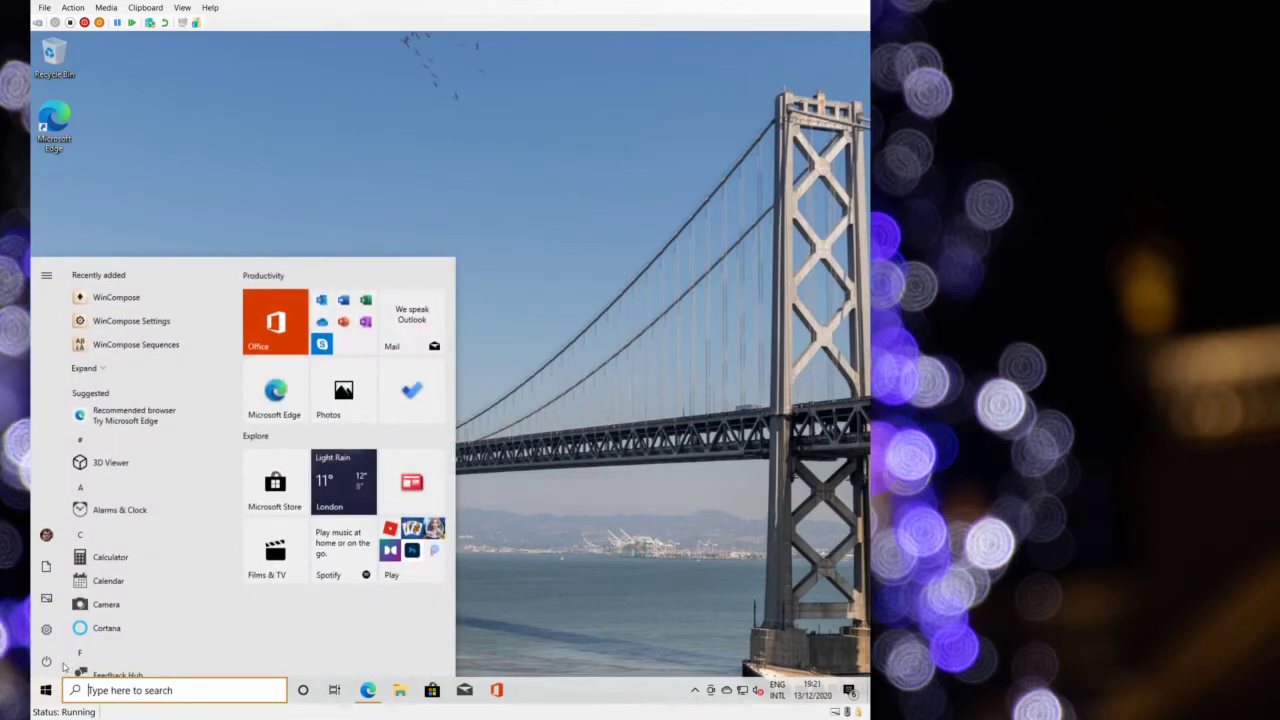
- Restart the virtual machine, sign back in with the PIN, and show the Start menu apps
{"action": "left_click", "coordinate": [46, 662]}
{"action": "left_click", "coordinate": [70, 629]}
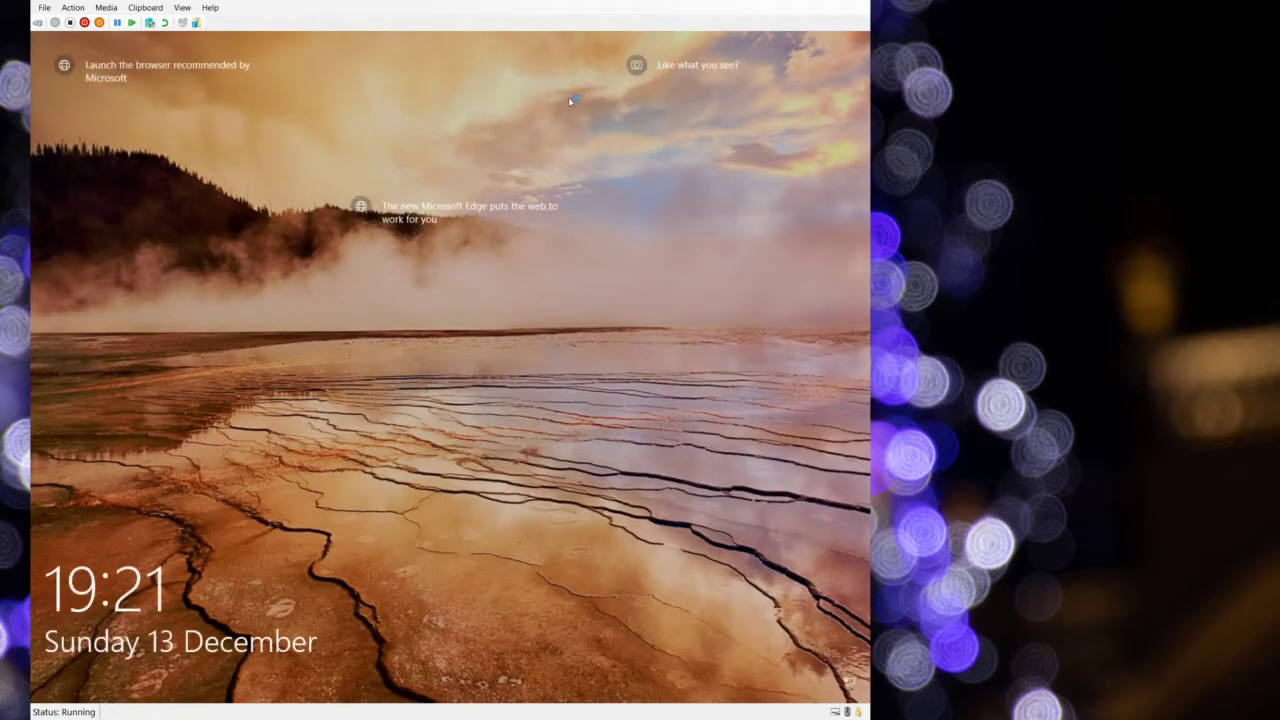
{"action": "left_click", "coordinate": [513, 437]}
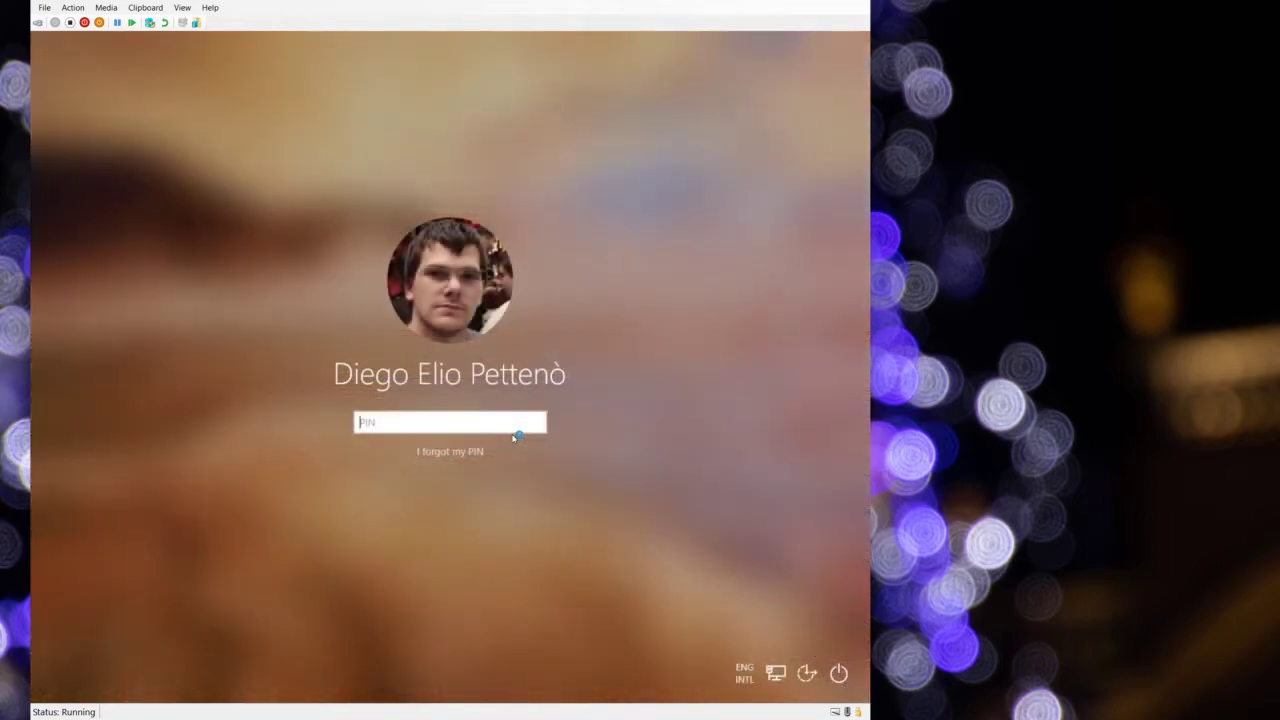
{"action": "type", "text": "12345678"}
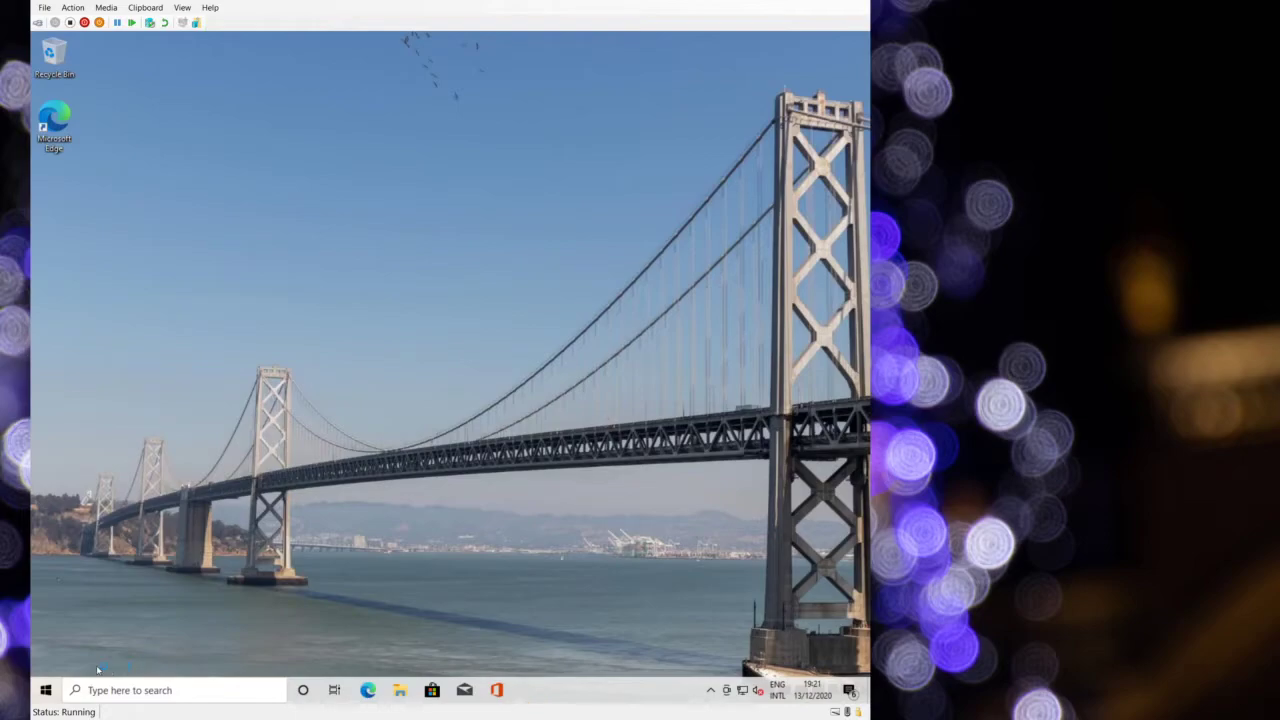
{"action": "left_click", "coordinate": [45, 690]}
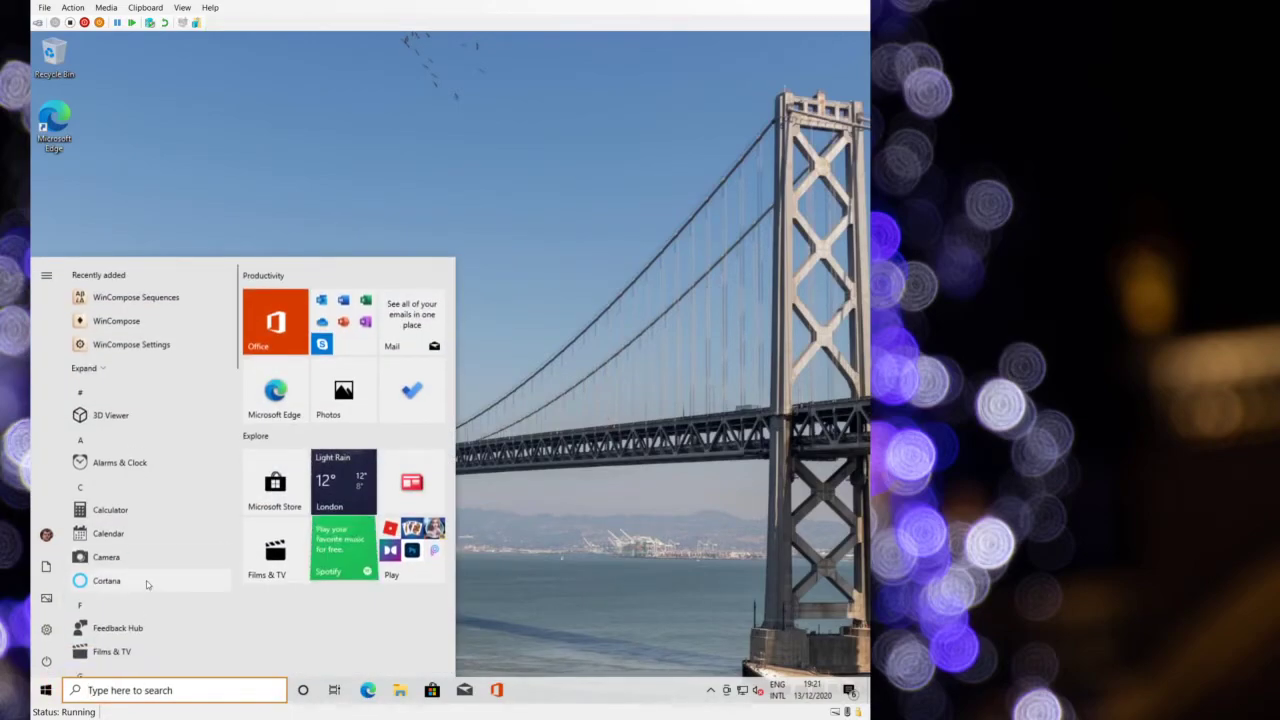
{"action": "scroll", "coordinate": [150, 540], "scroll_direction": "down", "scroll_amount": 5}
- Launch Ubuntu from the Start menu for its first-run install, then type a Windows search query
{"action": "scroll", "coordinate": [140, 466], "scroll_direction": "down", "scroll_amount": 10}
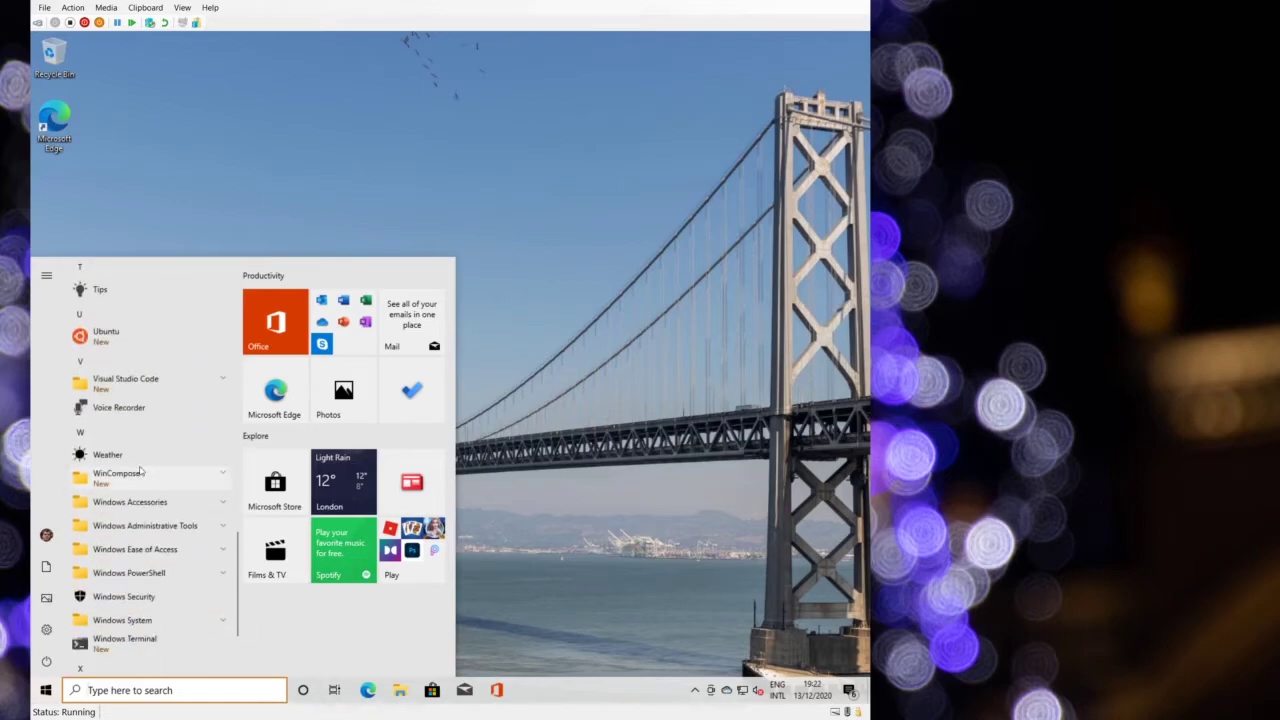
{"action": "scroll", "coordinate": [140, 470], "scroll_direction": "up", "scroll_amount": 3}
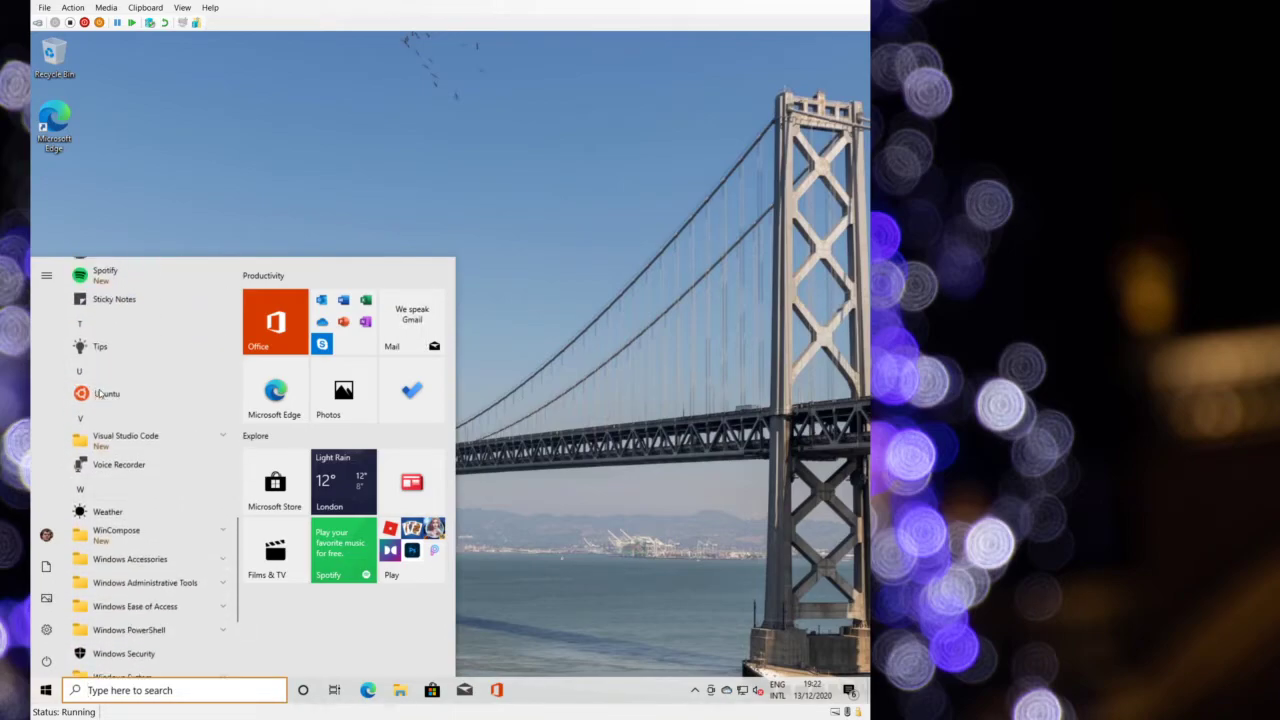
{"action": "left_click", "coordinate": [100, 391]}
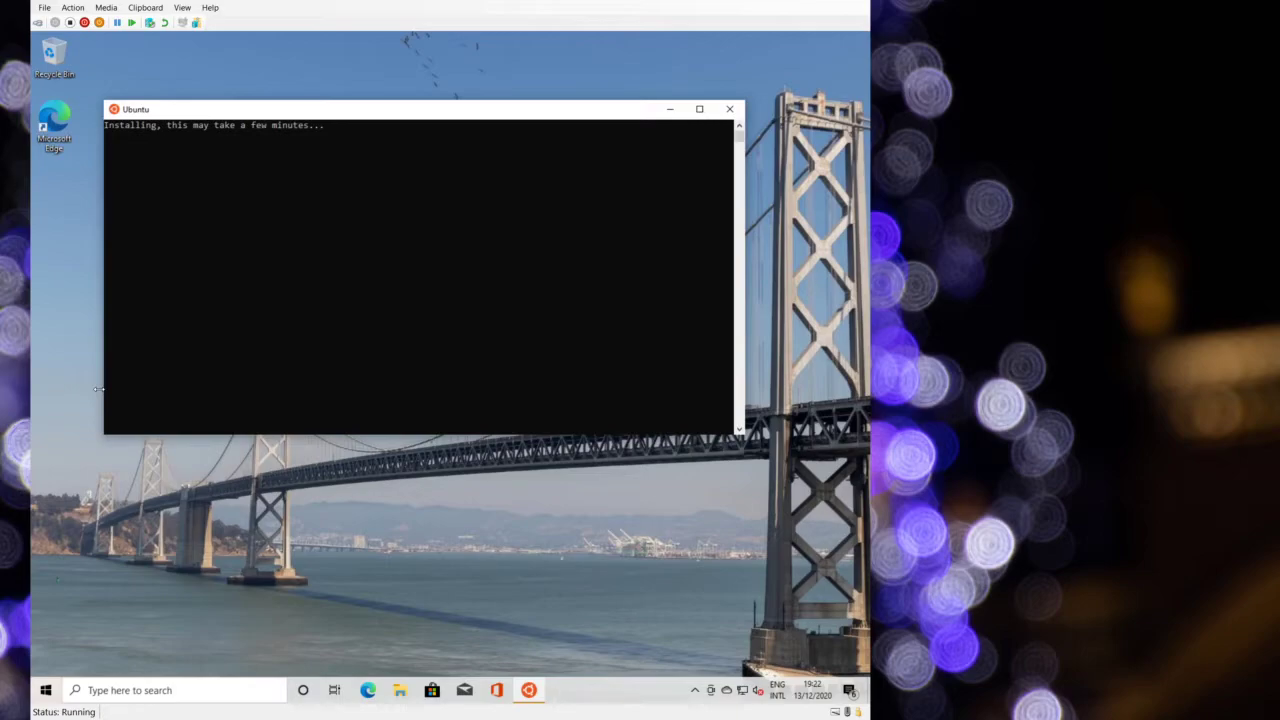
{"action": "left_click", "coordinate": [221, 690]}
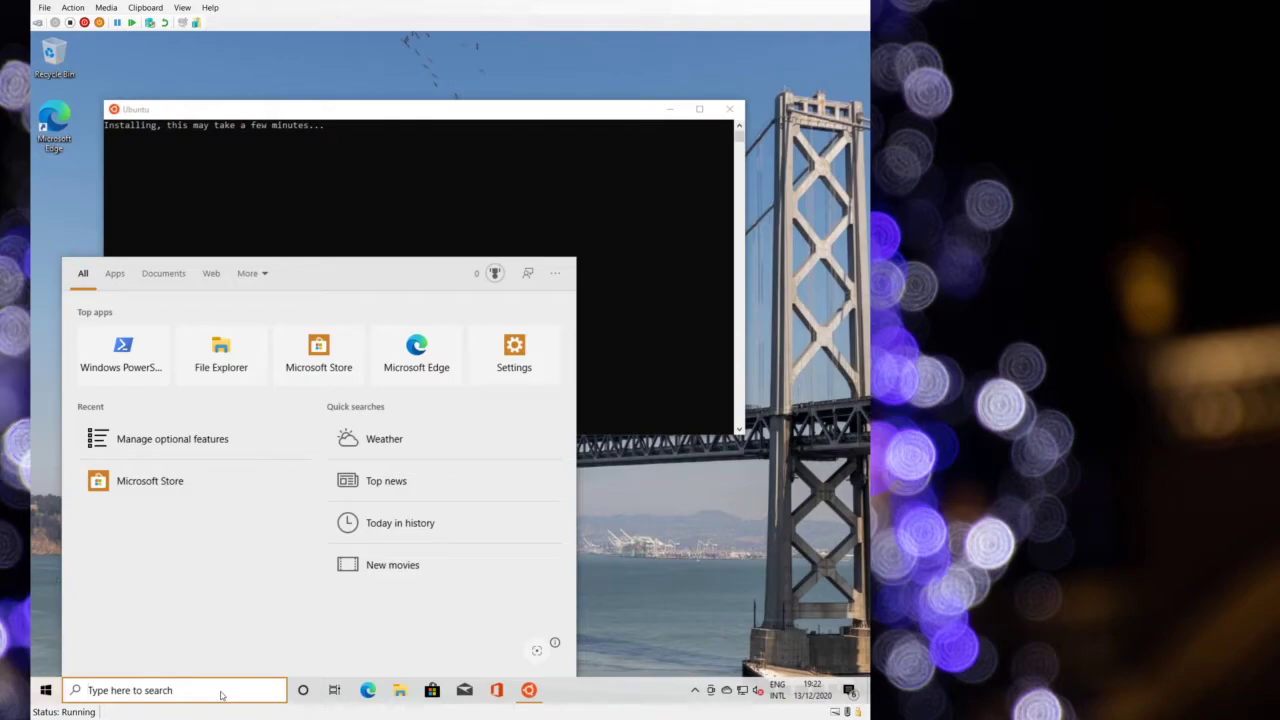
{"action": "type", "text": "Petteno"}
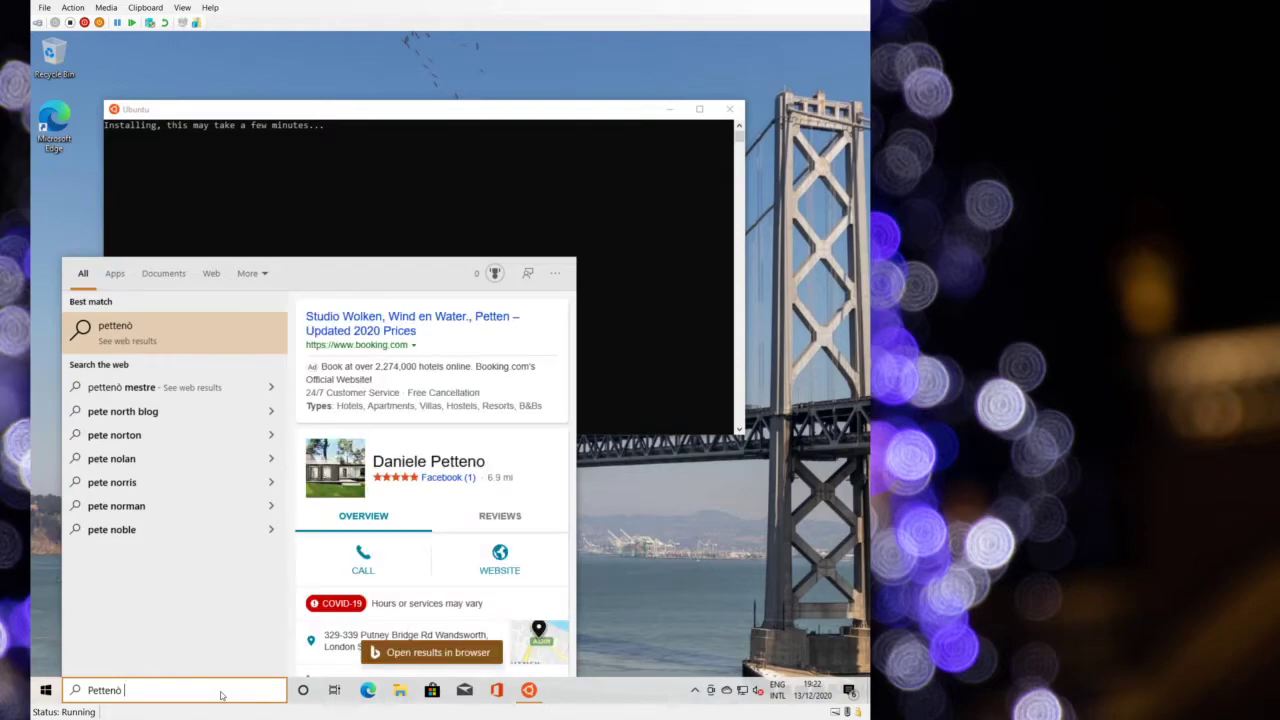
{"action": "type", "text": "`"}
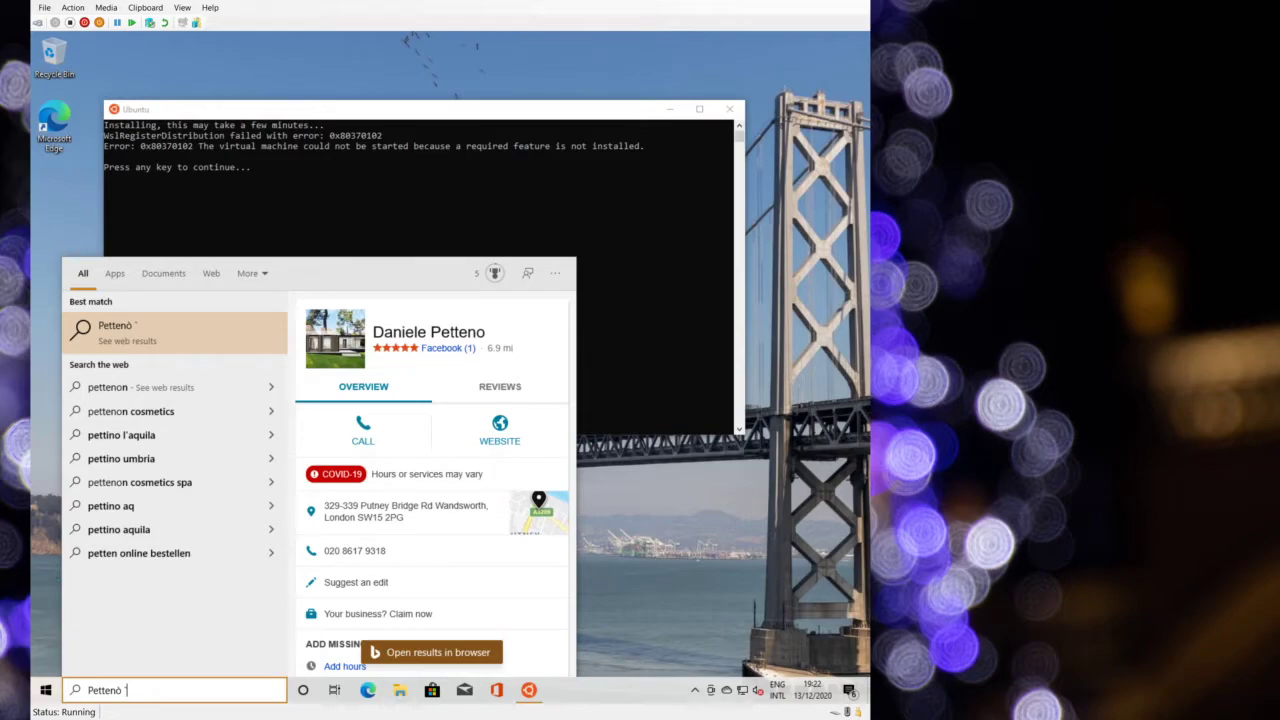
- Close the search panel and failed Ubuntu console, then launch Windows Terminal from Start
{"action": "left_click", "coordinate": [634, 155]}
{"action": "left_click", "coordinate": [730, 109]}
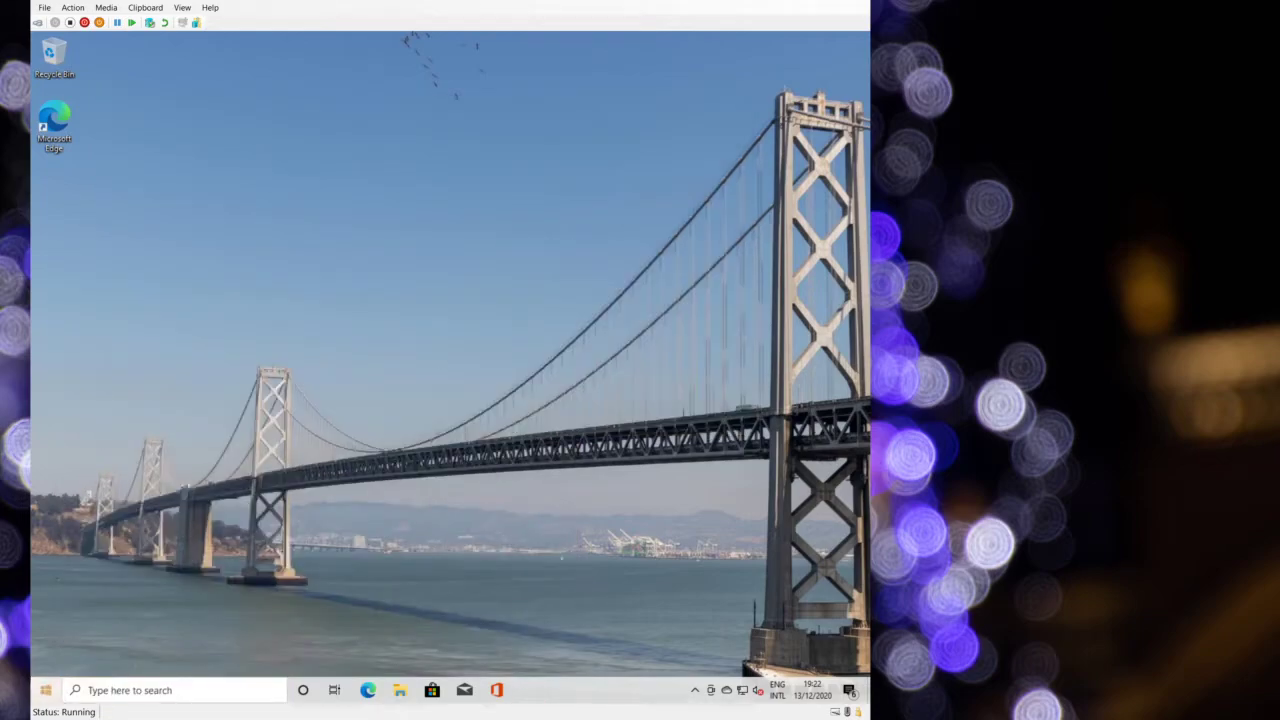
{"action": "left_click", "coordinate": [45, 690]}
{"action": "scroll", "coordinate": [119, 617], "scroll_direction": "down", "scroll_amount": 15}
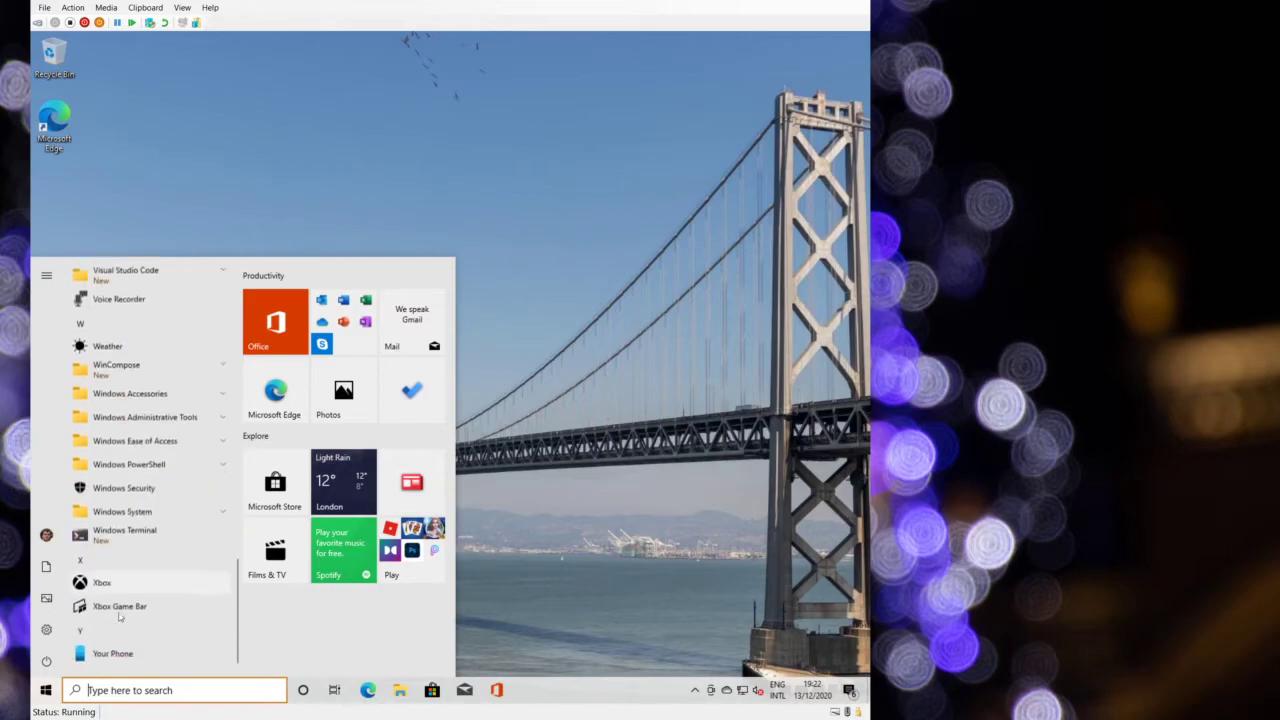
{"action": "scroll", "coordinate": [119, 617], "scroll_direction": "down", "scroll_amount": 1}
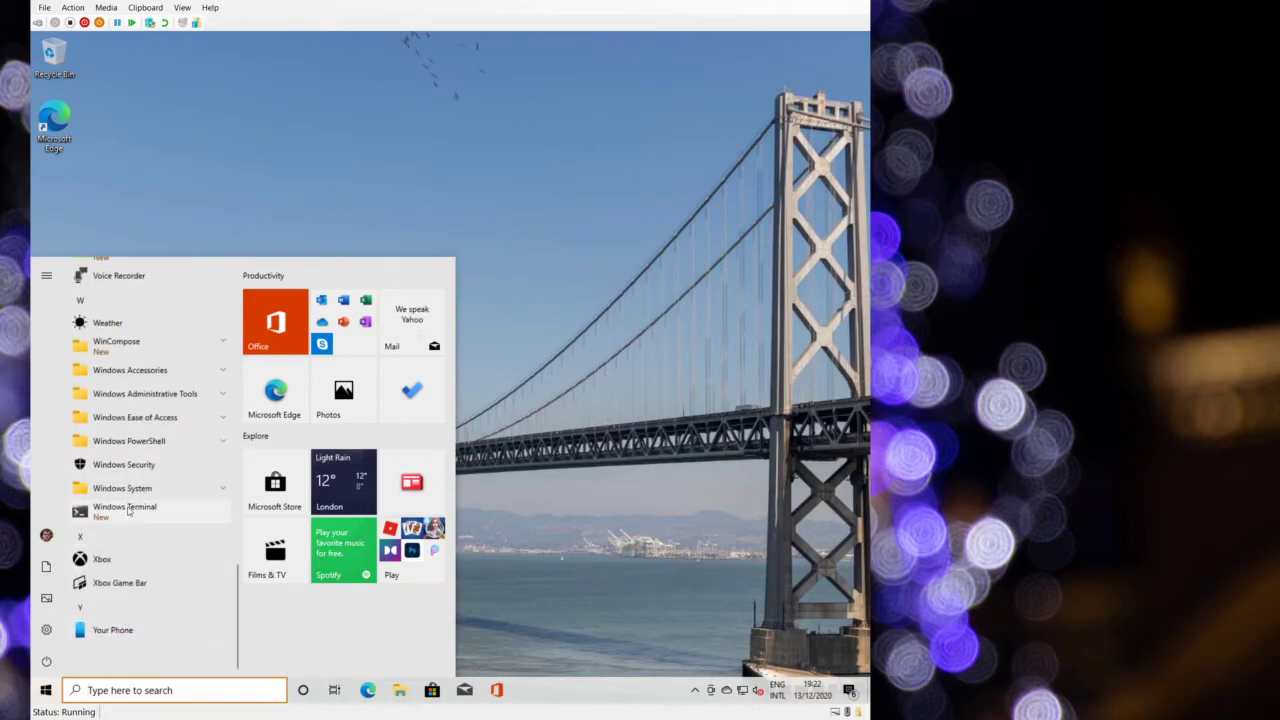
{"action": "left_click", "coordinate": [126, 510]}
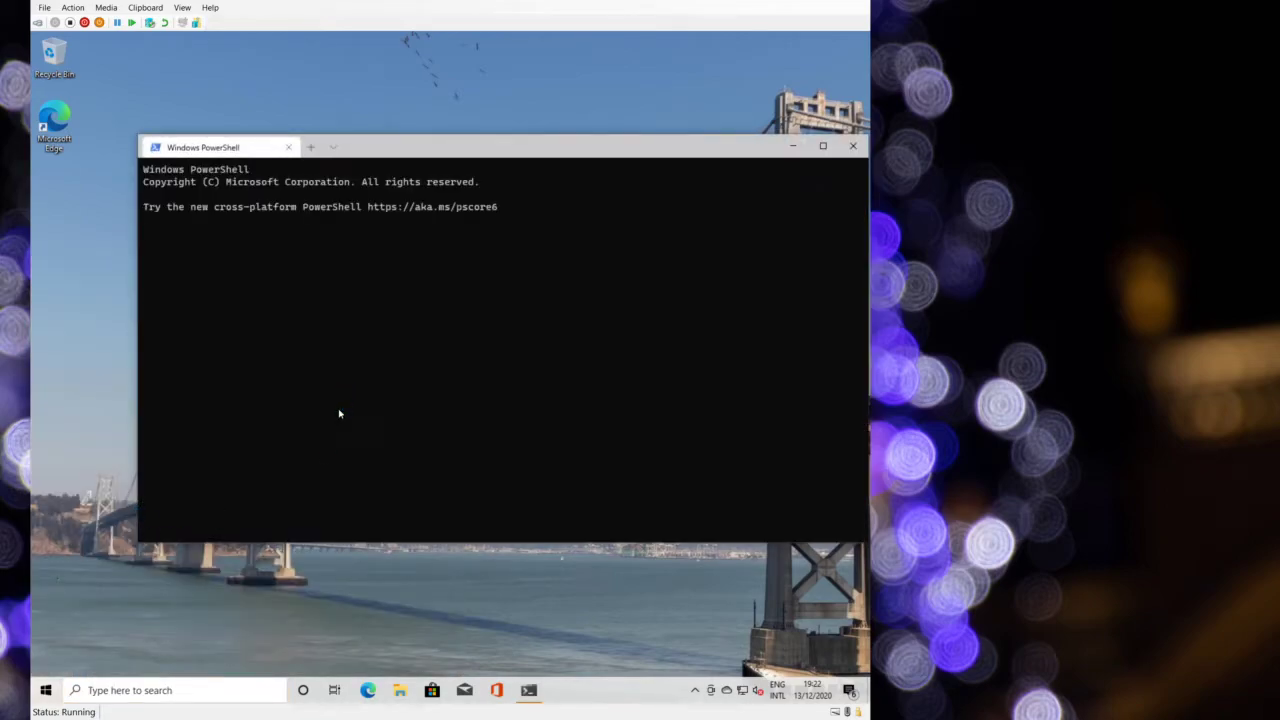
- Open Windows Terminal's settings.json from the tab dropdown's Settings and look through it
{"action": "left_click", "coordinate": [332, 149]}
{"action": "left_click", "coordinate": [342, 242]}
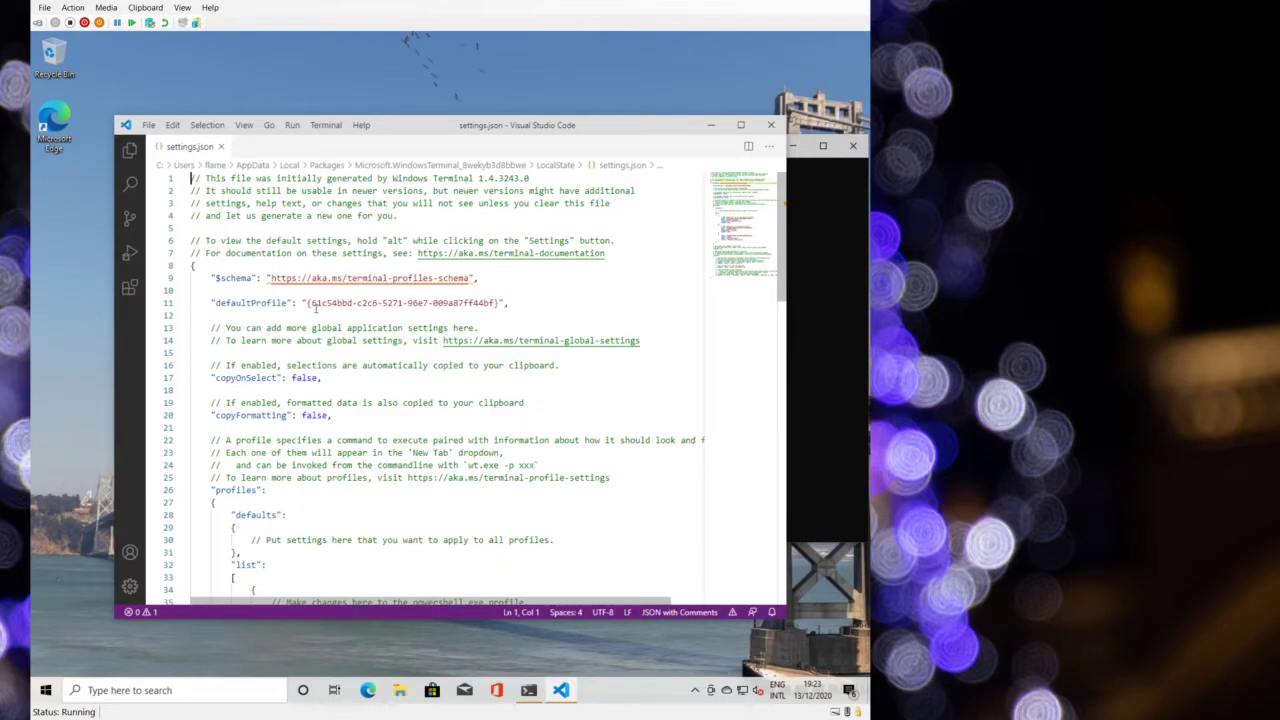
{"action": "scroll", "coordinate": [317, 310], "scroll_direction": "down", "scroll_amount": 4}
{"action": "scroll", "coordinate": [317, 310], "scroll_direction": "down", "scroll_amount": 7}
{"action": "scroll", "coordinate": [317, 310], "scroll_direction": "up", "scroll_amount": 7}
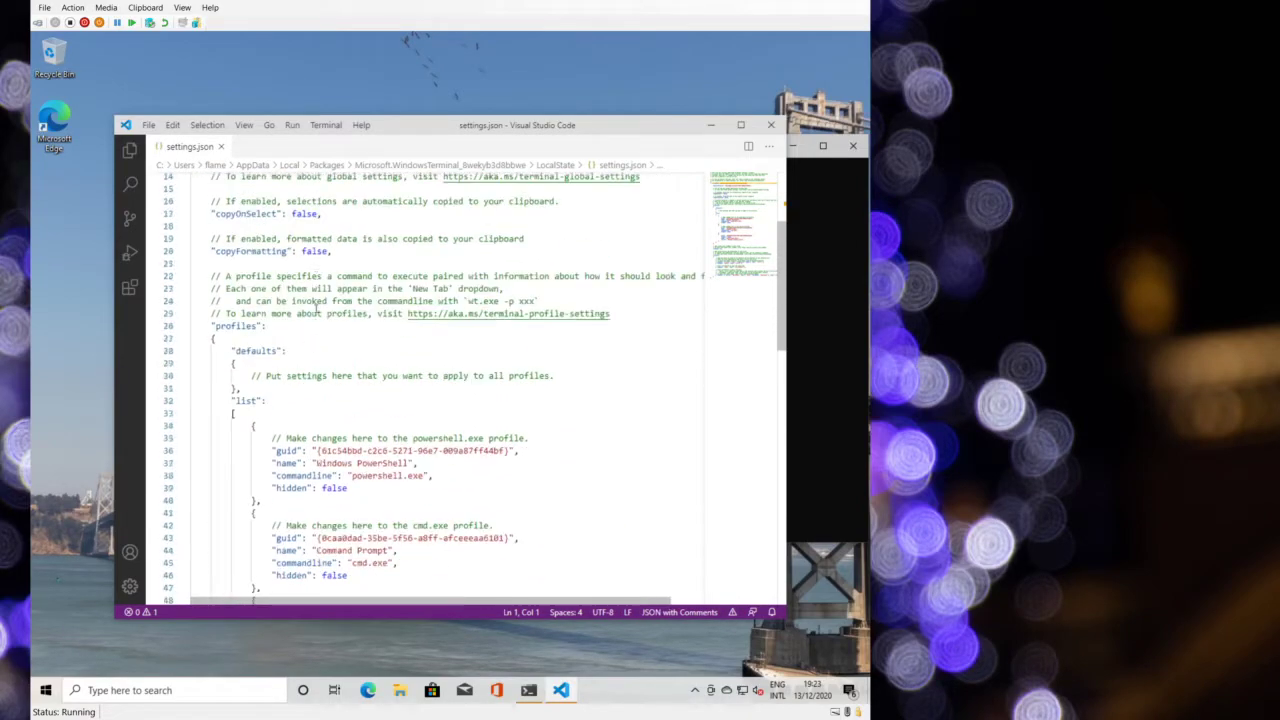
{"action": "scroll", "coordinate": [315, 308], "scroll_direction": "down", "scroll_amount": 10}
{"action": "scroll", "coordinate": [315, 308], "scroll_direction": "down", "scroll_amount": 10}
{"action": "scroll", "coordinate": [310, 302], "scroll_direction": "up", "scroll_amount": 9}
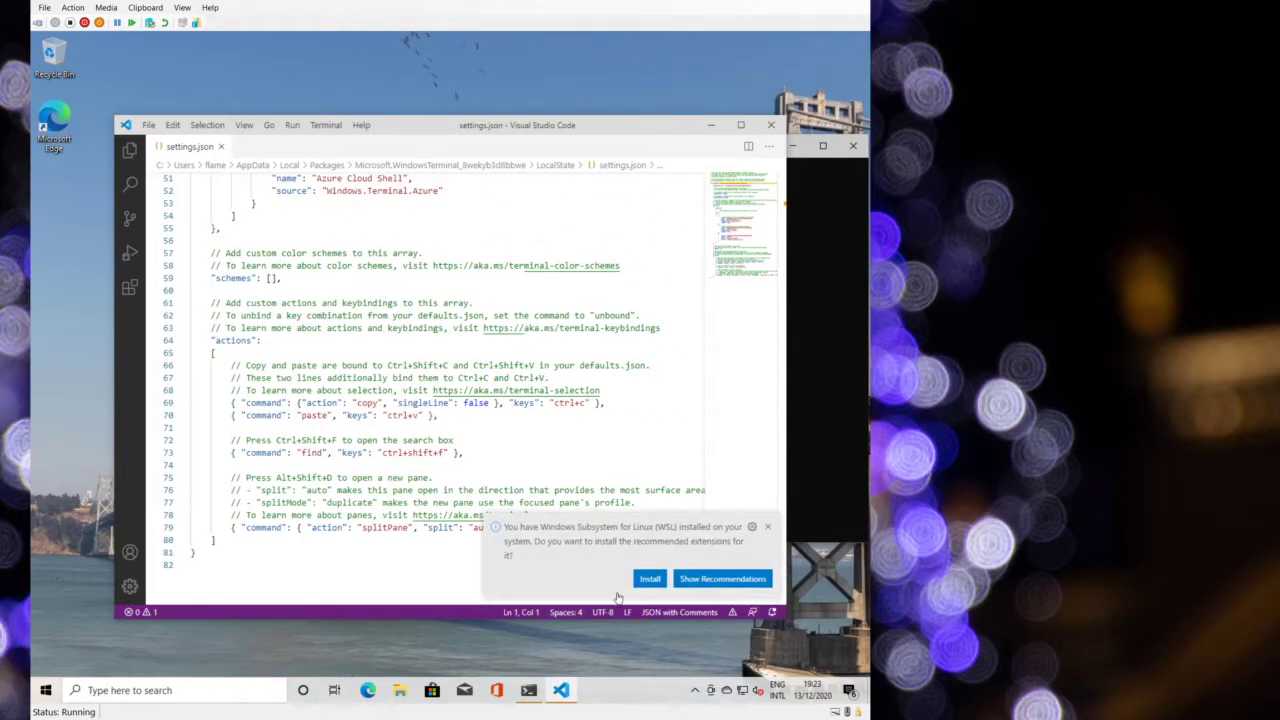
- Install the recommended Remote - WSL extension and return to settings.json
{"action": "left_click", "coordinate": [648, 580]}
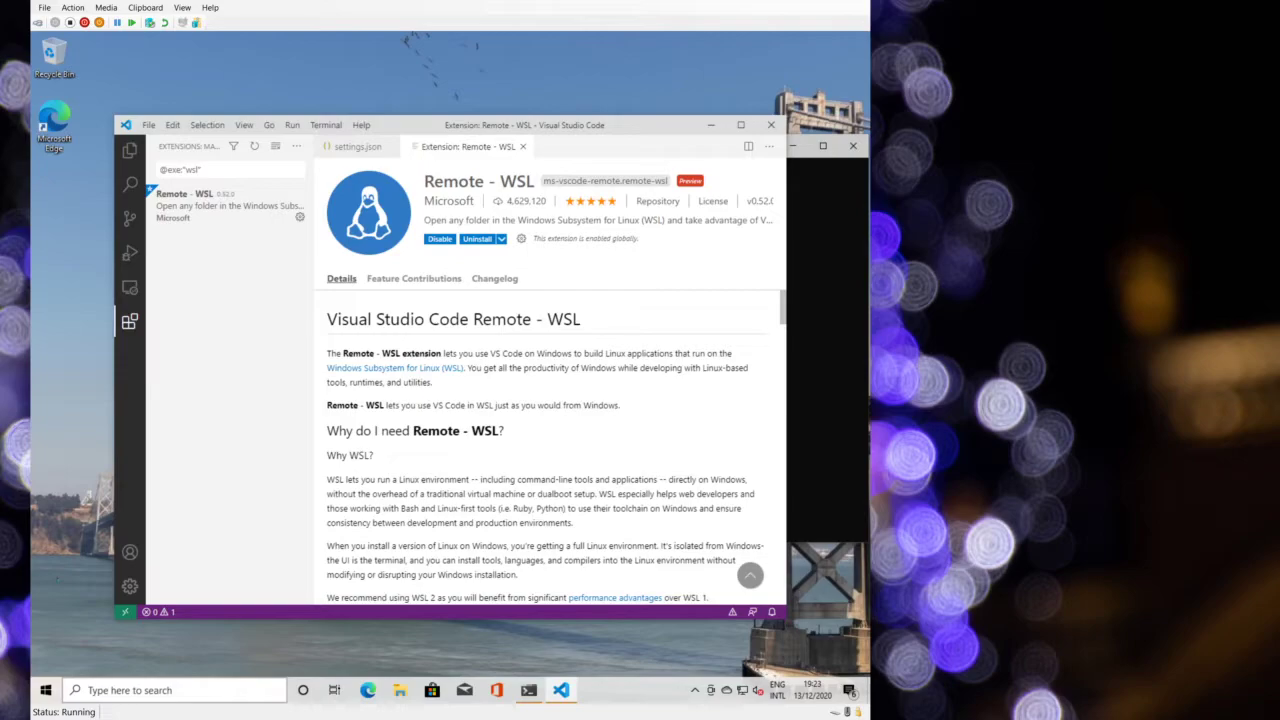
{"action": "left_click", "coordinate": [348, 147]}
{"action": "scroll", "coordinate": [415, 320], "scroll_direction": "up", "scroll_amount": 4}
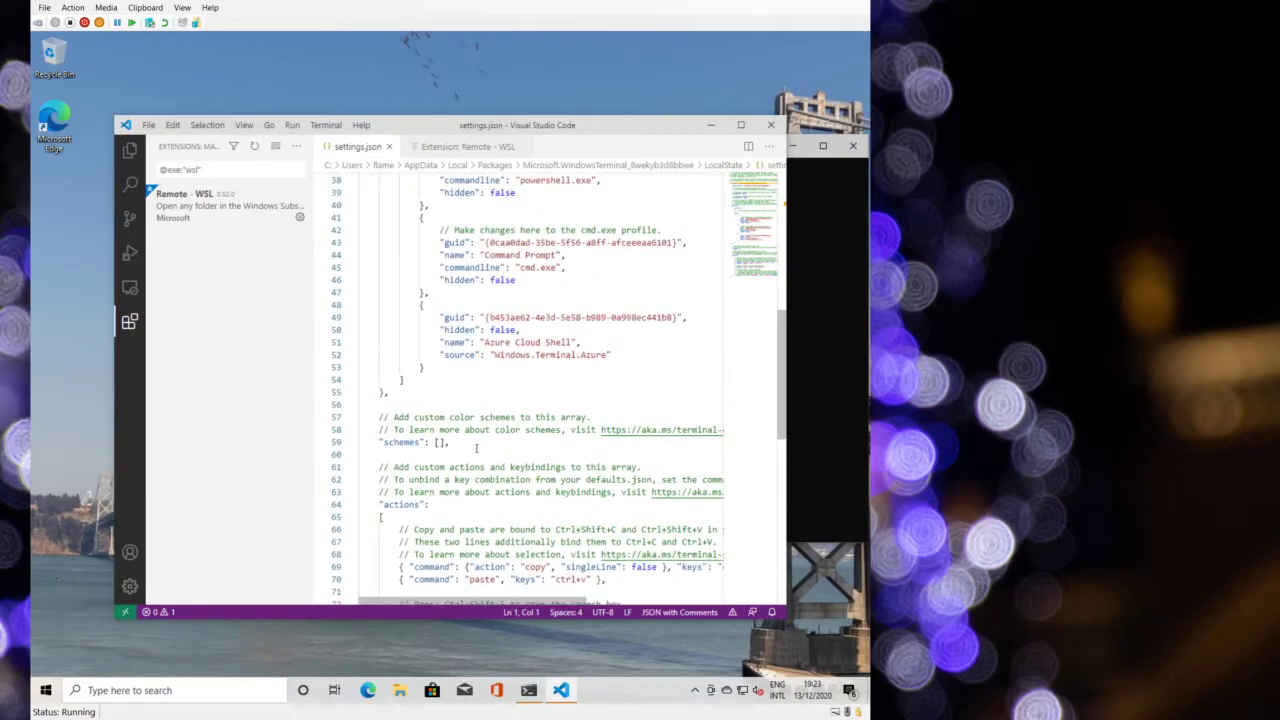
- Paste the 'One Half Light But Usable' scheme into the empty schemes array and save
{"action": "left_click", "coordinate": [476, 448]}
{"action": "key", "text": "Left"}
{"action": "key", "text": "Left"}
{"action": "key", "text": "Return"}
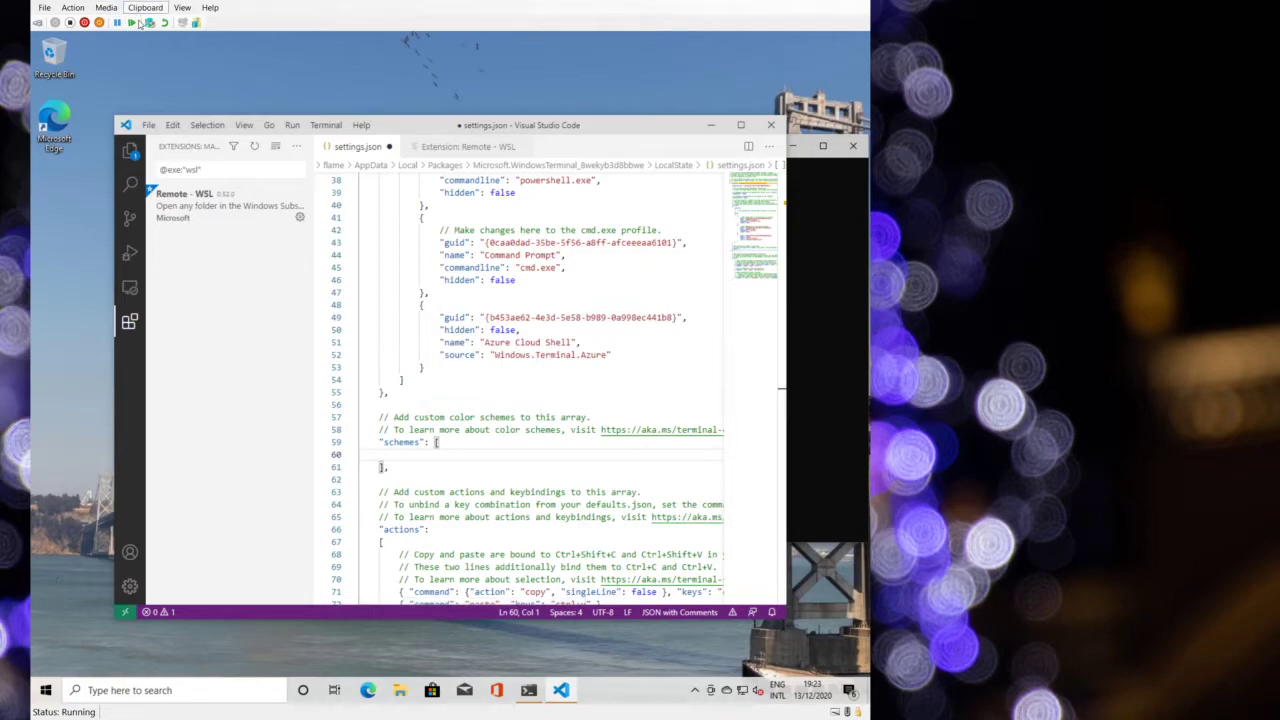
{"action": "left_click", "coordinate": [147, 22]}
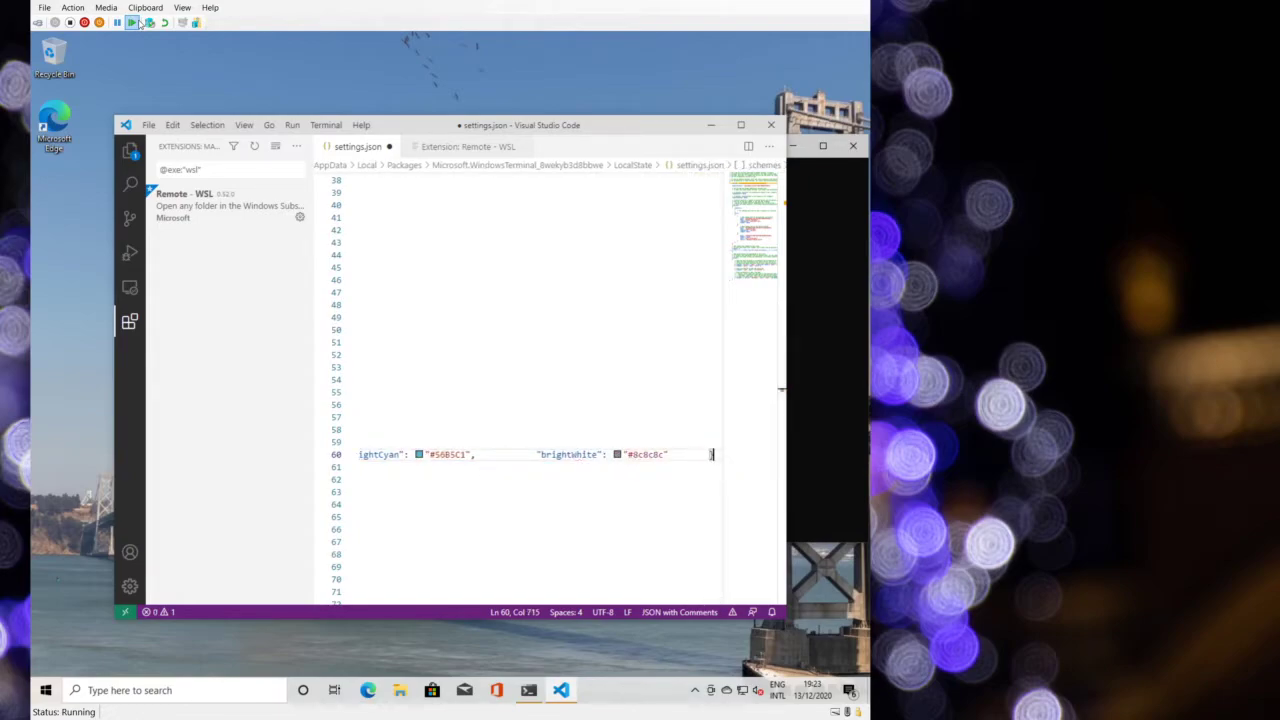
{"action": "key", "text": "ctrl+s"}
- Try a second PowerShell tab in Windows Terminal, close it, and review the pasted scheme
{"action": "left_click", "coordinate": [815, 293]}
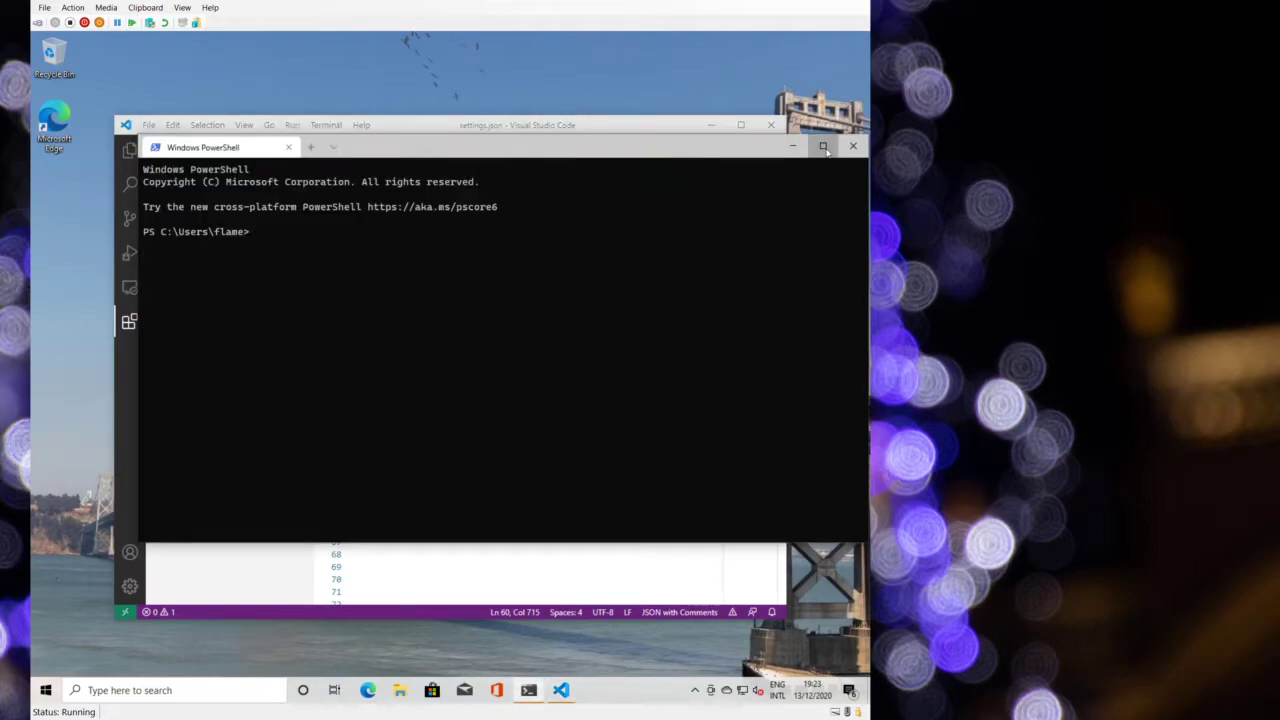
{"action": "left_click", "coordinate": [310, 147]}
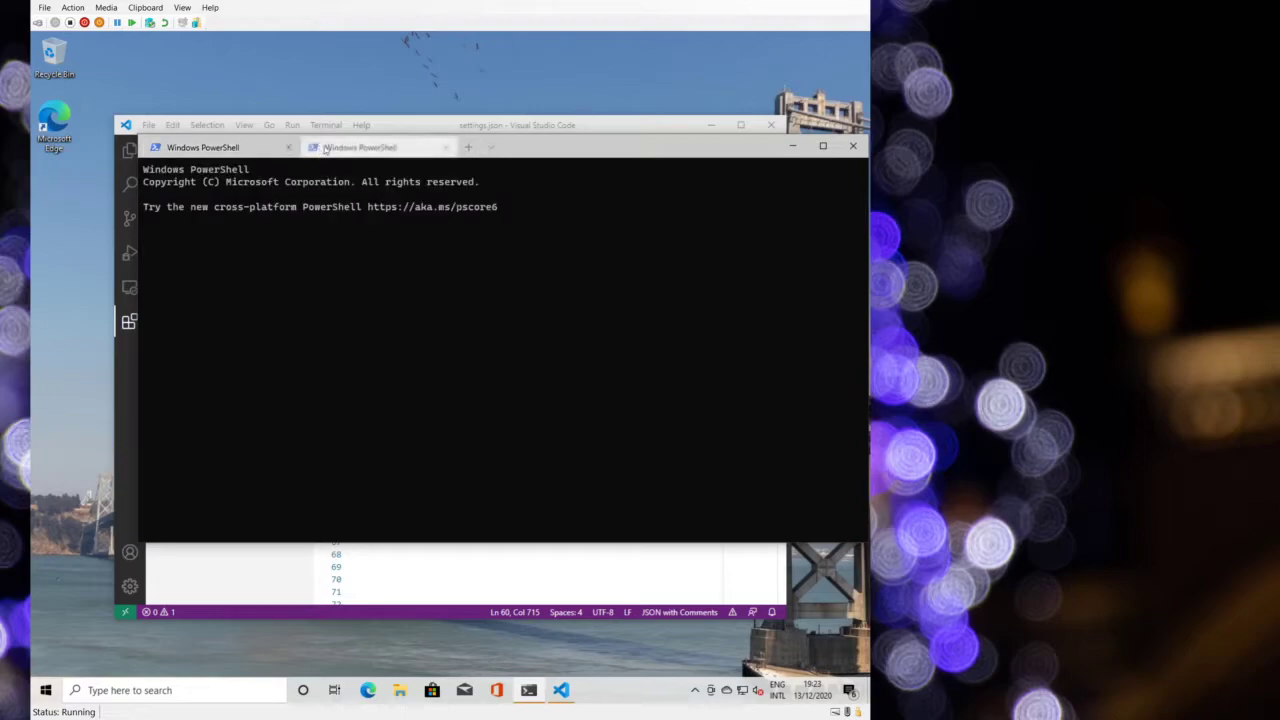
{"action": "left_click", "coordinate": [446, 147]}
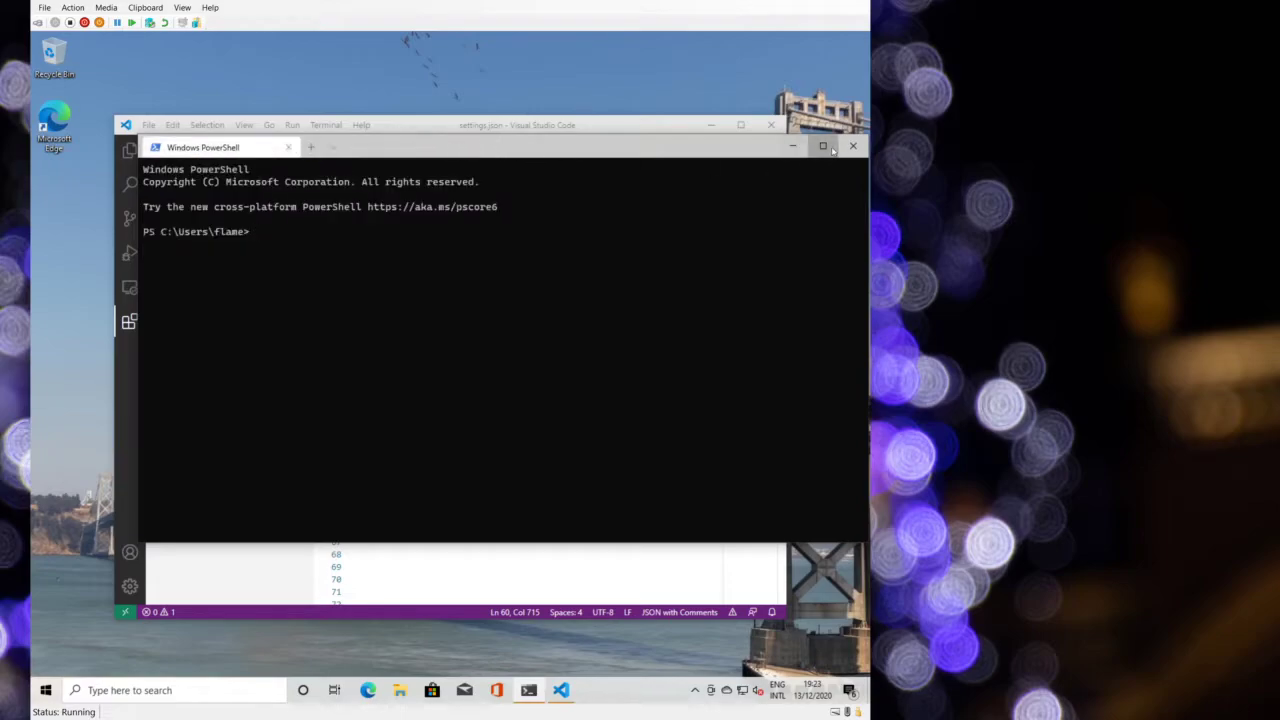
{"action": "left_click", "coordinate": [853, 146]}
{"action": "key", "text": "Up"}
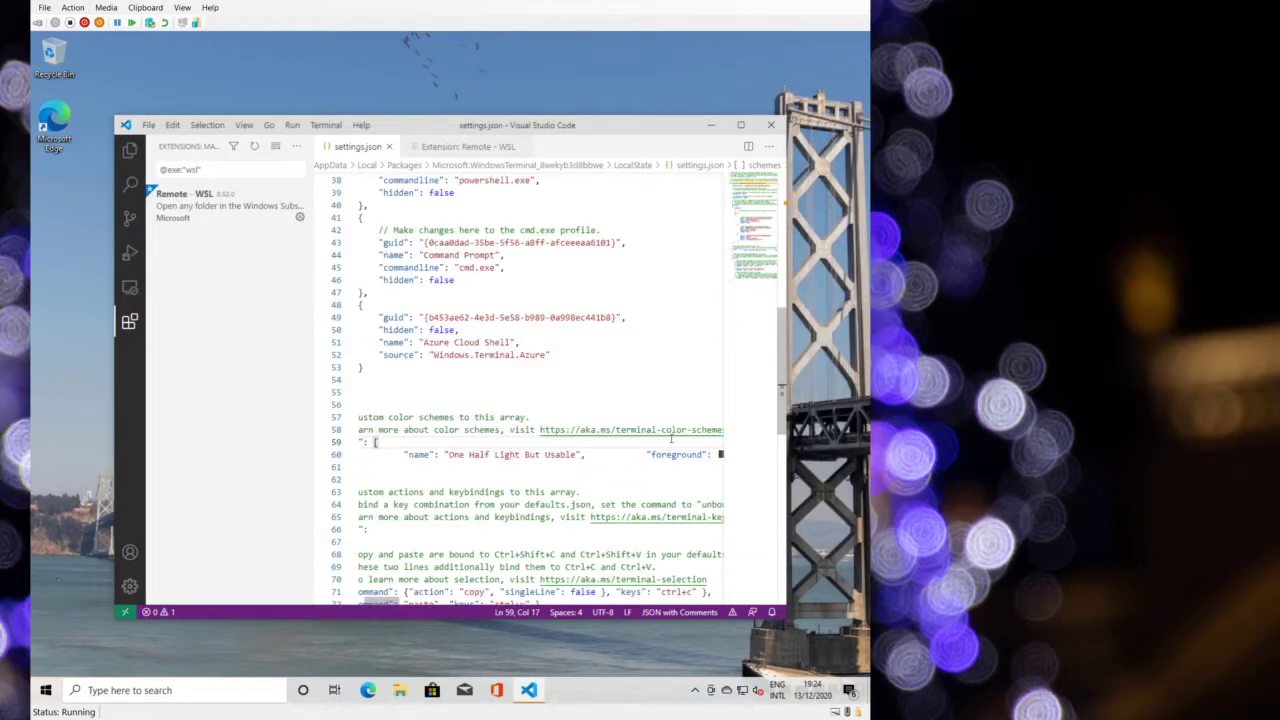
{"action": "key", "text": "Down"}
{"action": "key", "text": "Home"}
{"action": "key", "text": "Home"}
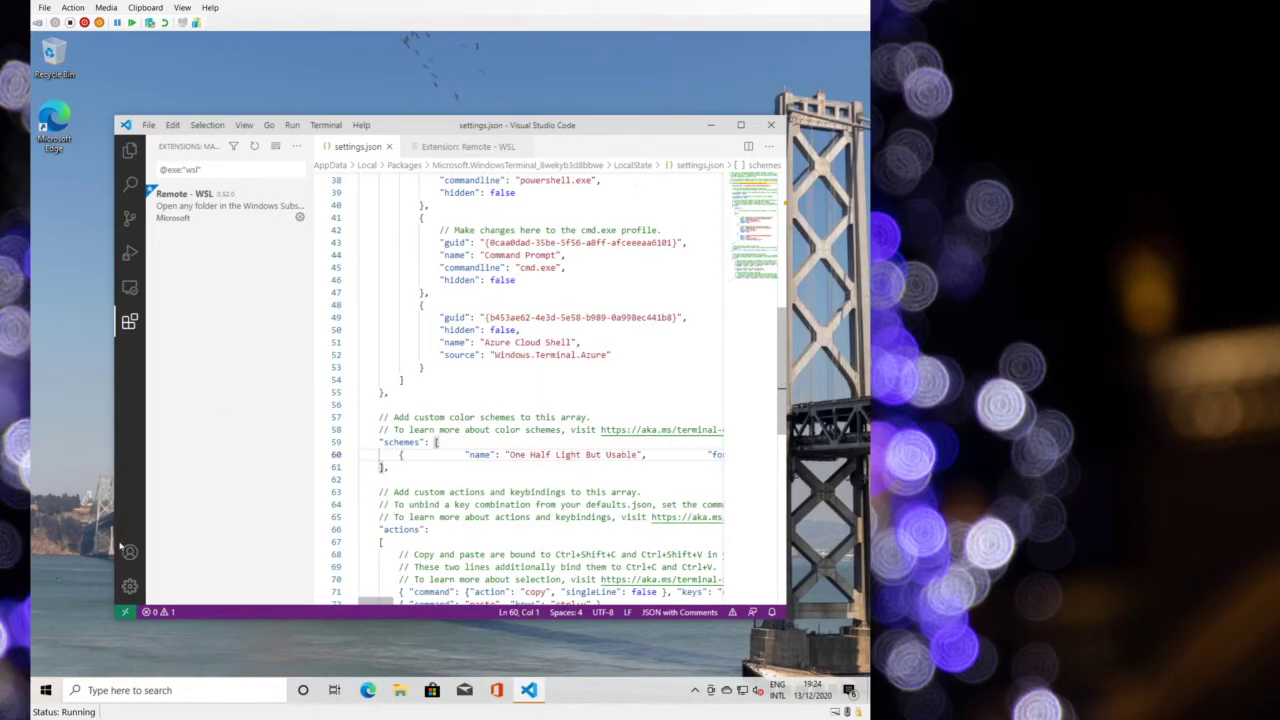
- Relaunch and close Windows Terminal, restore the unfolded schemes section, and save settings.json
{"action": "left_click", "coordinate": [45, 690]}
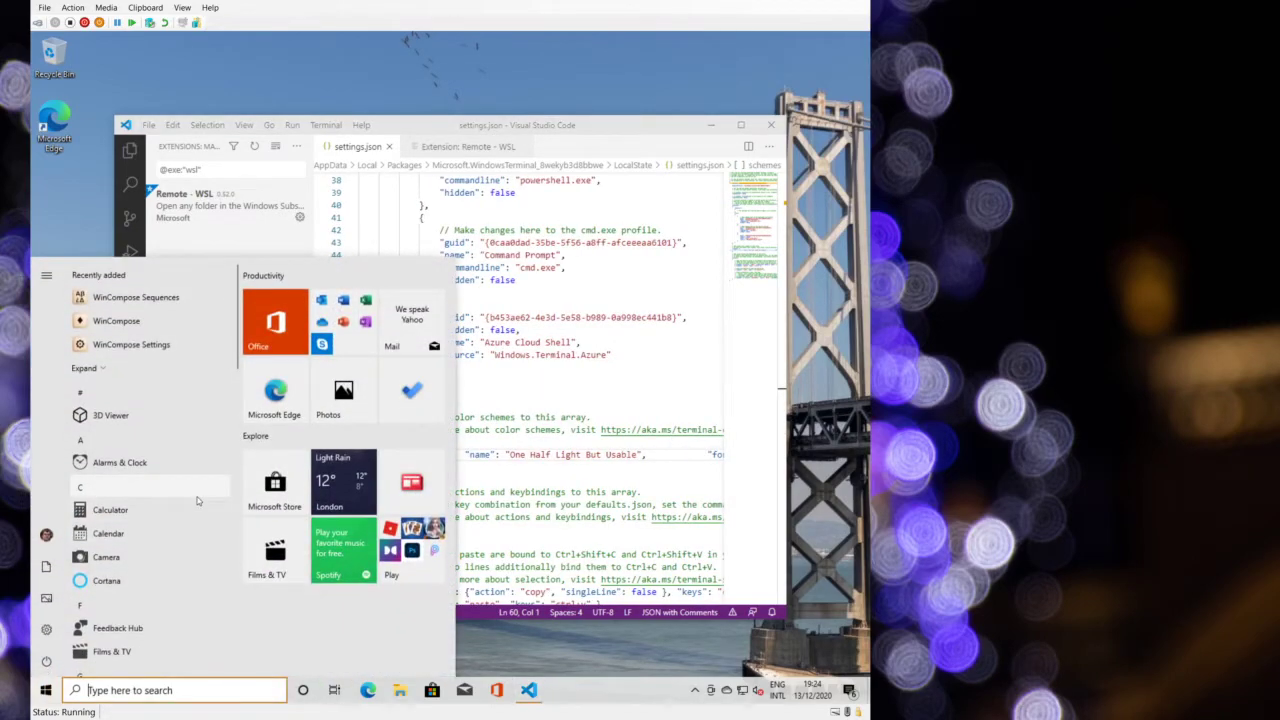
{"action": "type", "text": "windows ter"}
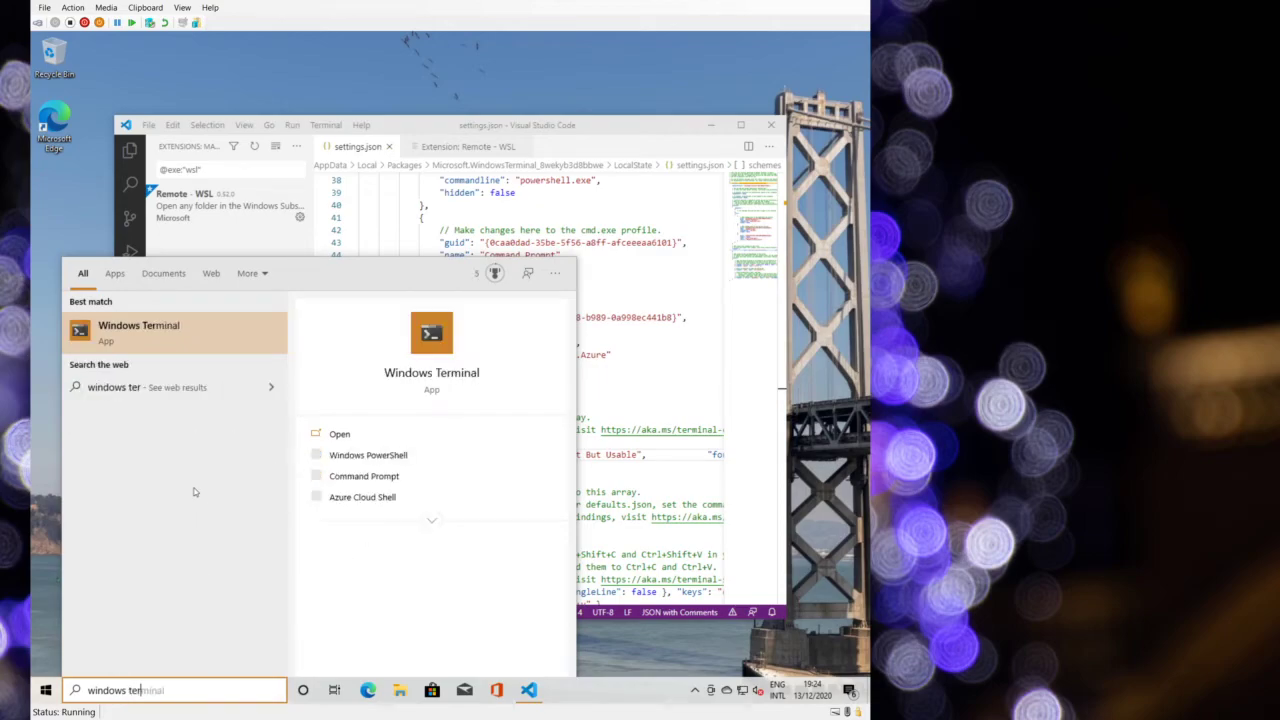
{"action": "left_click", "coordinate": [157, 337]}
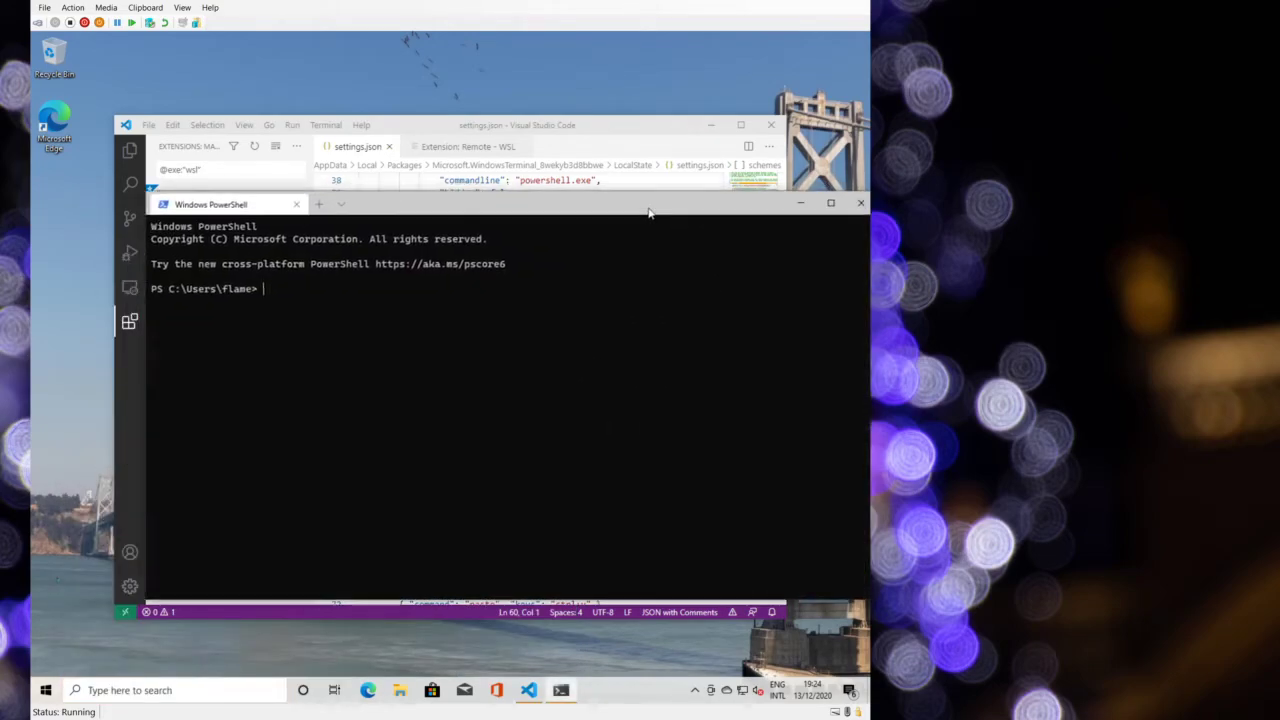
{"action": "left_click", "coordinate": [828, 203]}
{"action": "key", "text": "ctrl+z"}
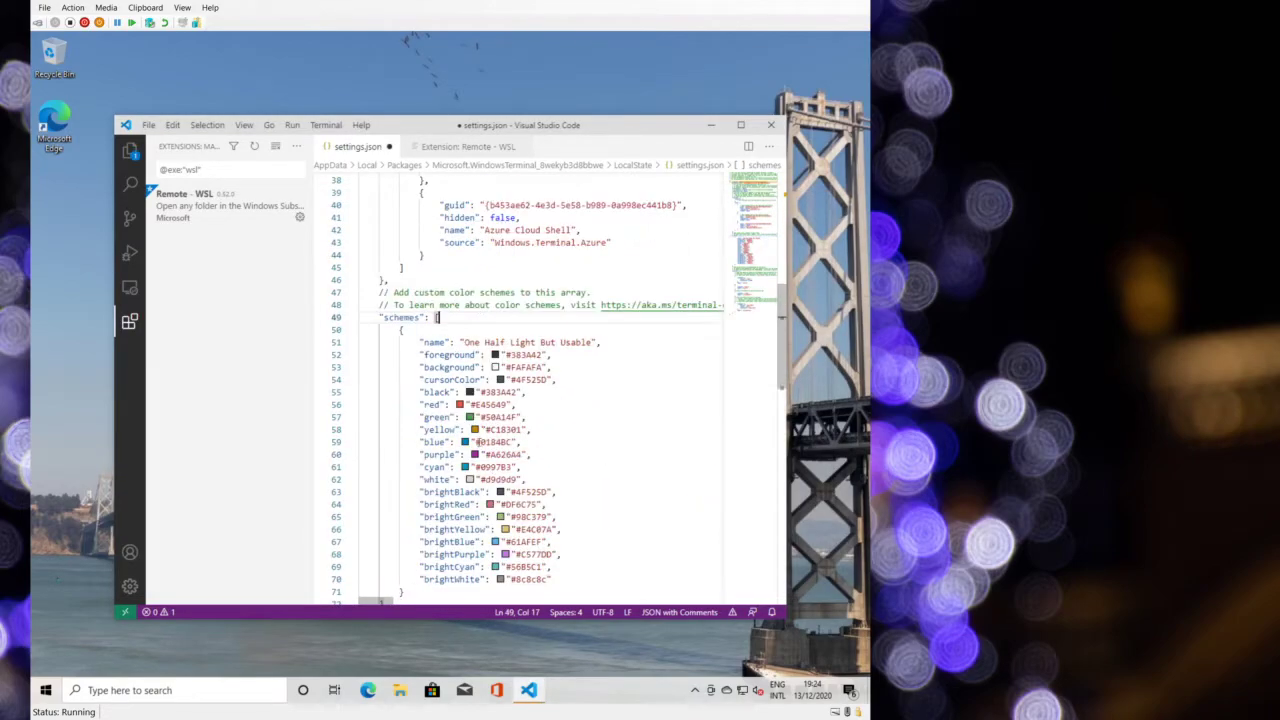
{"action": "scroll", "coordinate": [544, 408], "scroll_direction": "down", "scroll_amount": 3}
{"action": "key", "text": "ctrl+s"}
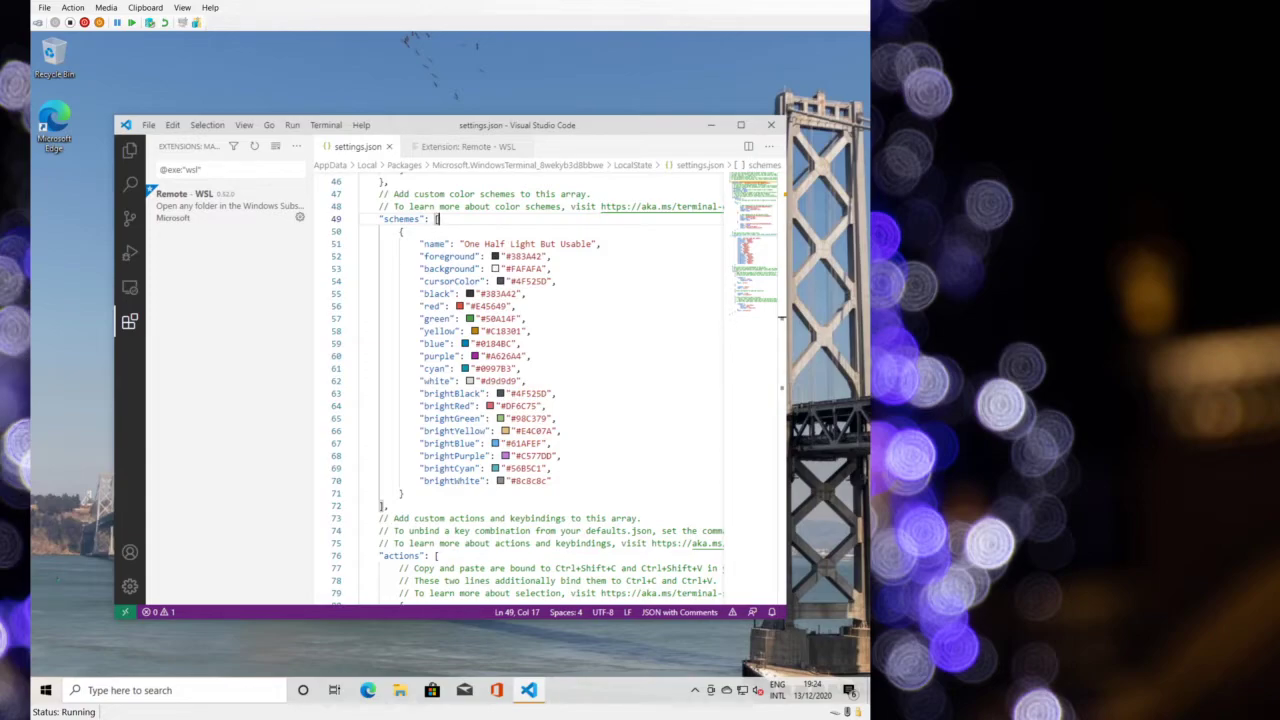
{"action": "scroll", "coordinate": [438, 362], "scroll_direction": "up", "scroll_amount": 15}
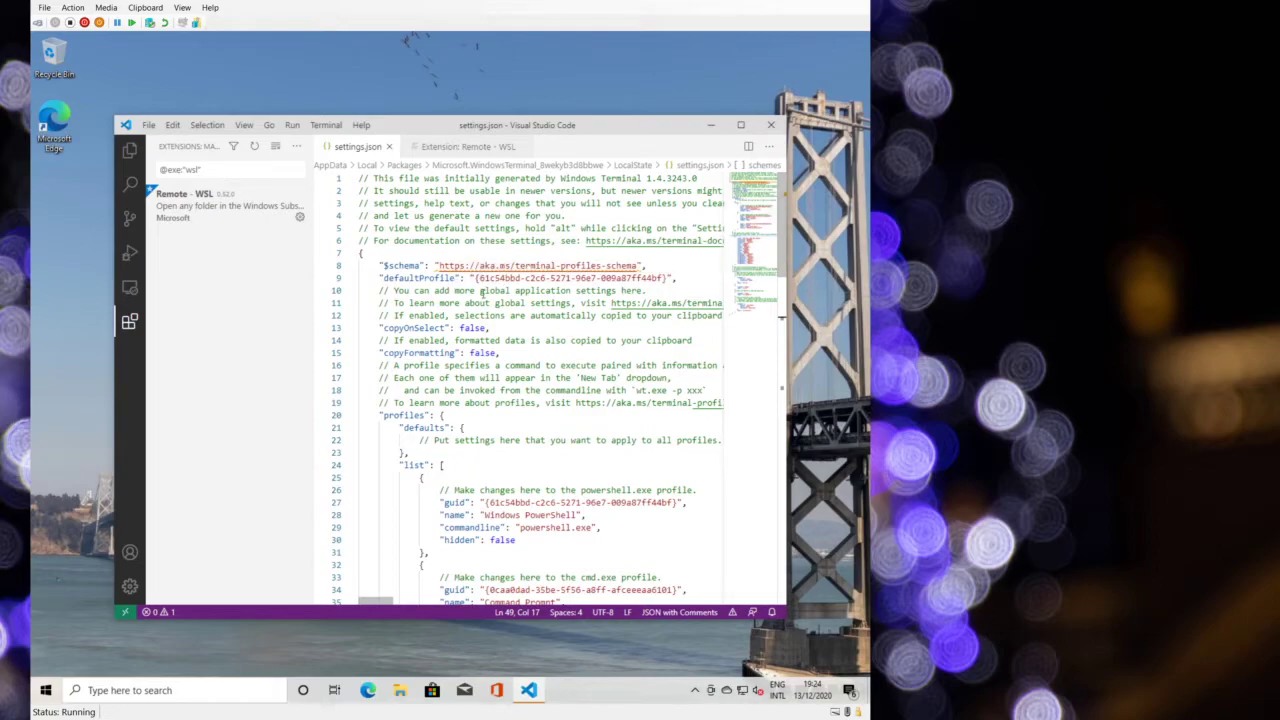
- Add fontFace 'Iosevka Fixed', fontSize 10 and colorScheme 'One Half Light But Usable' to profile defaults, then save
{"action": "scroll", "coordinate": [482, 364], "scroll_direction": "down", "scroll_amount": 3}
{"action": "left_click", "coordinate": [482, 364]}
{"action": "key", "text": "Up"}
{"action": "key", "text": "Home"}
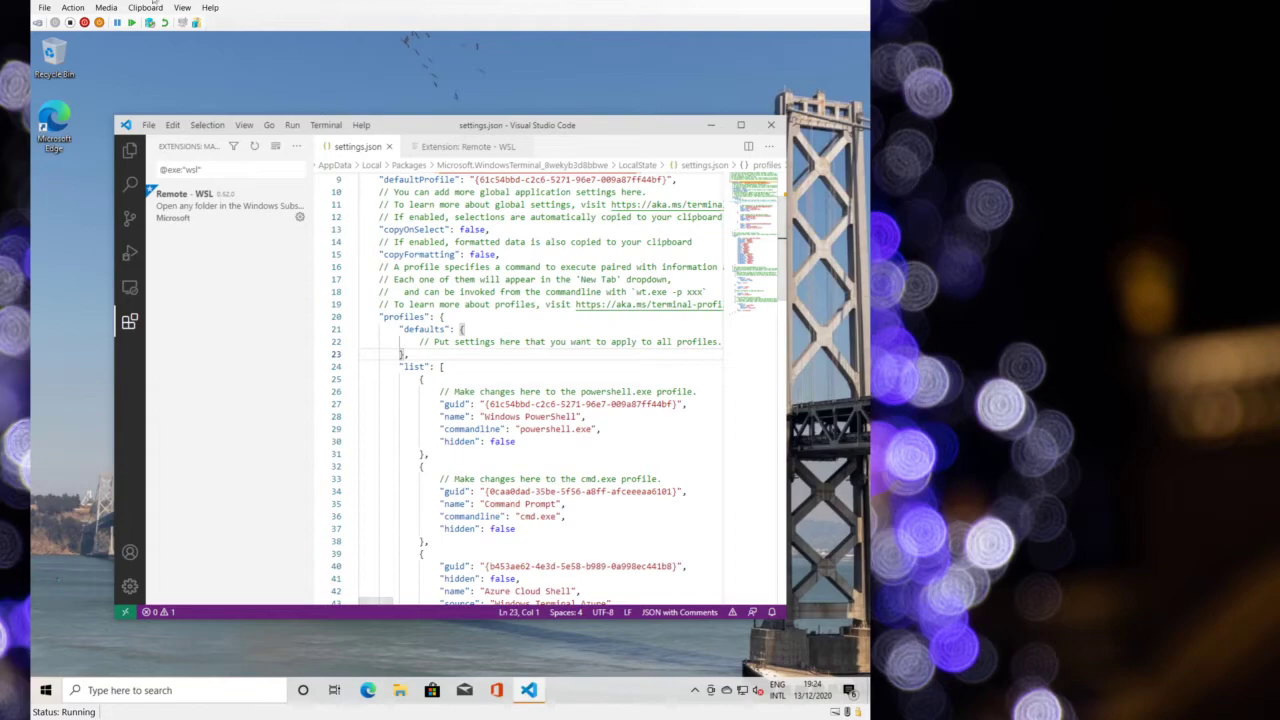
{"action": "left_click", "coordinate": [149, 22]}
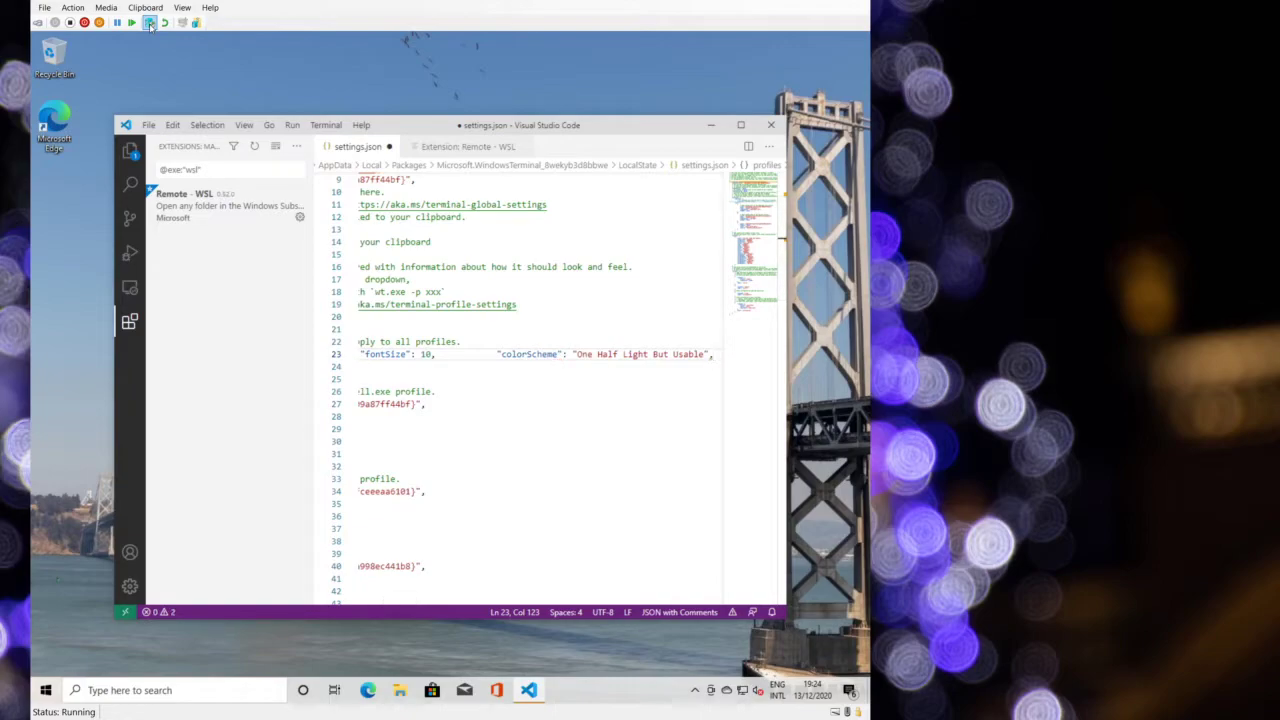
{"action": "key", "text": "ctrl+s"}
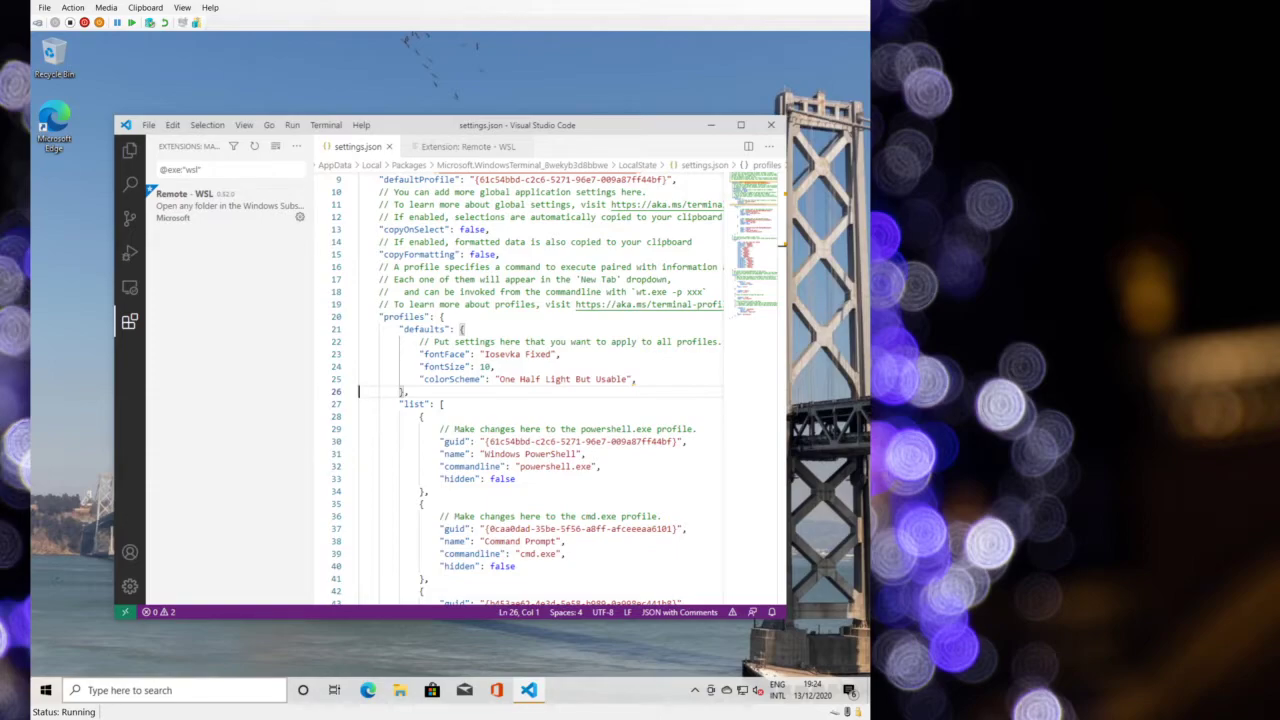
{"action": "left_click", "coordinate": [45, 690]}
{"action": "scroll", "coordinate": [135, 478], "scroll_direction": "down", "scroll_amount": 15}
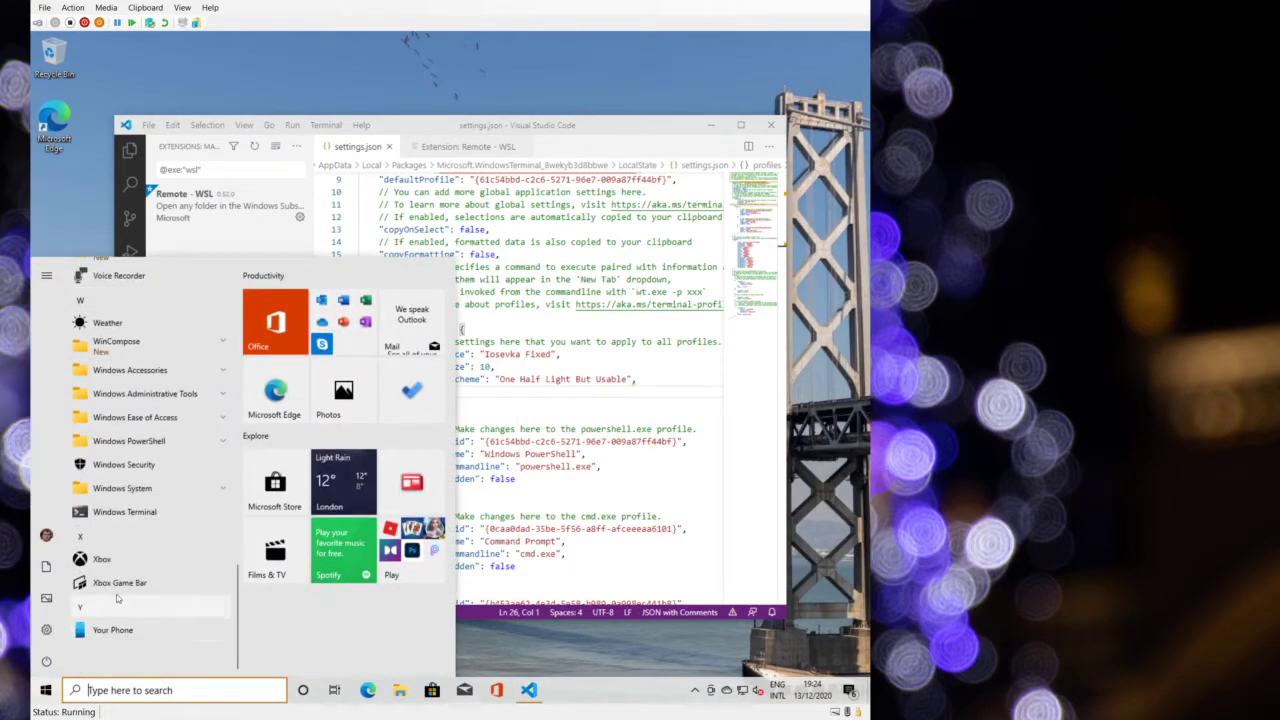
- Launch Windows Terminal and run wsl, which reports no installed Linux distributions
{"action": "left_click", "coordinate": [132, 511]}
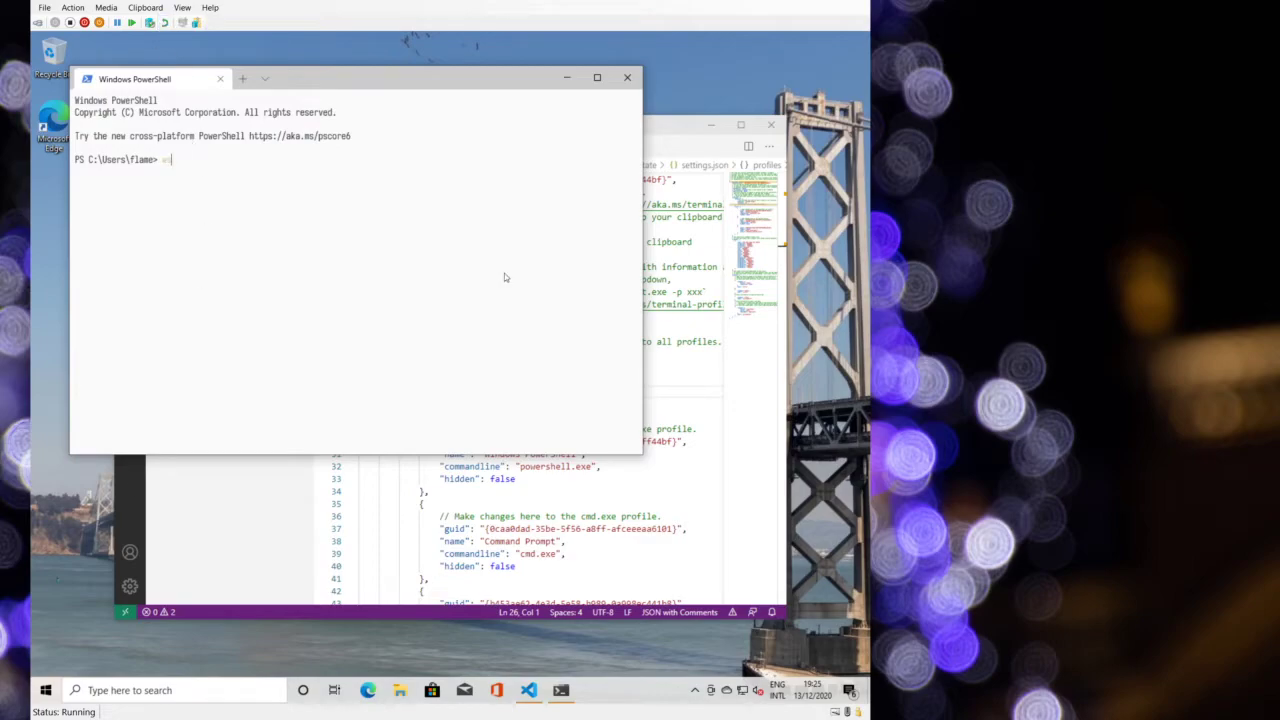
{"action": "key", "text": "Return"}
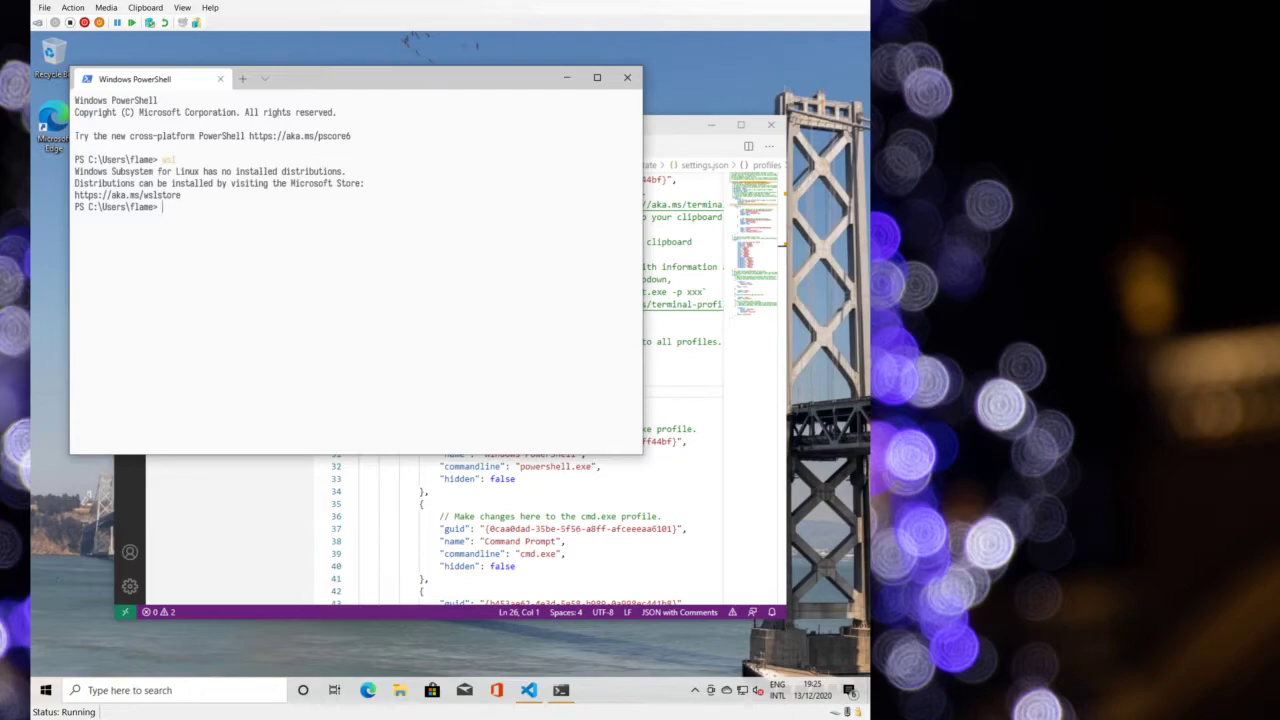
{"action": "key", "text": "super"}
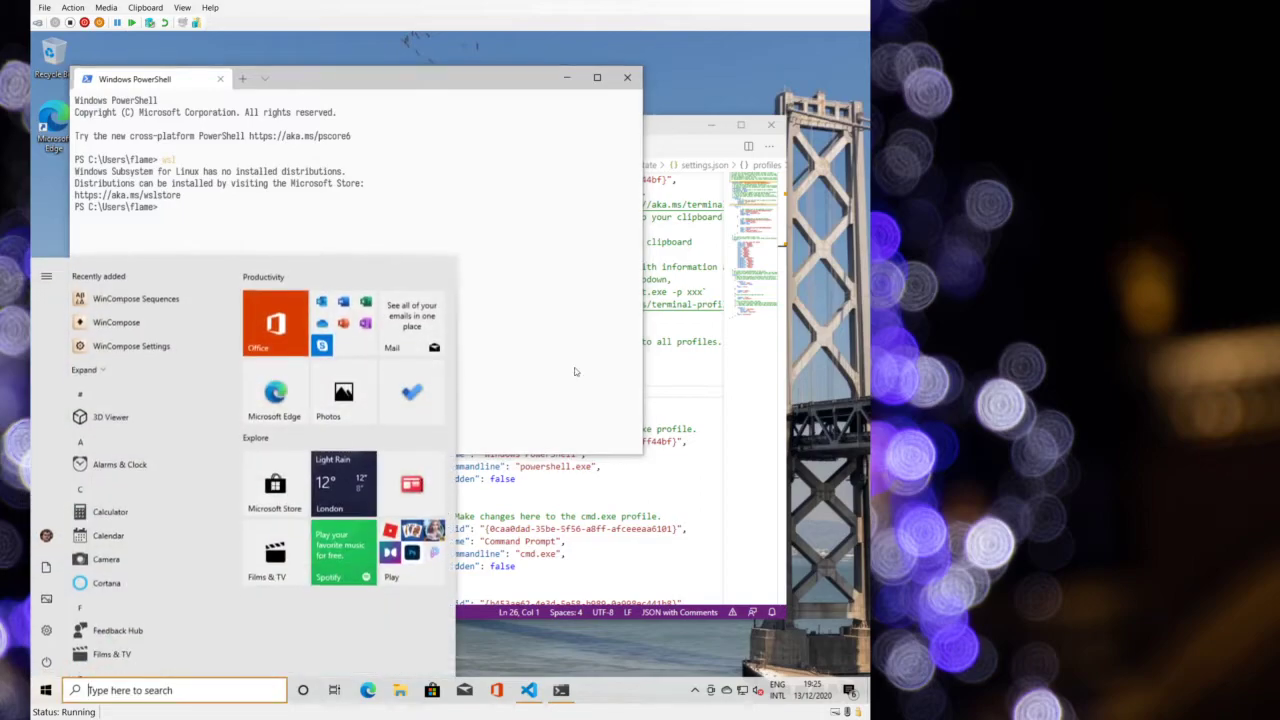
- Search for 'features' and open Turn Windows features on or off
{"action": "type", "text": "install"}
{"action": "key", "text": "ctrl+a"}
{"action": "type", "text": "features"}
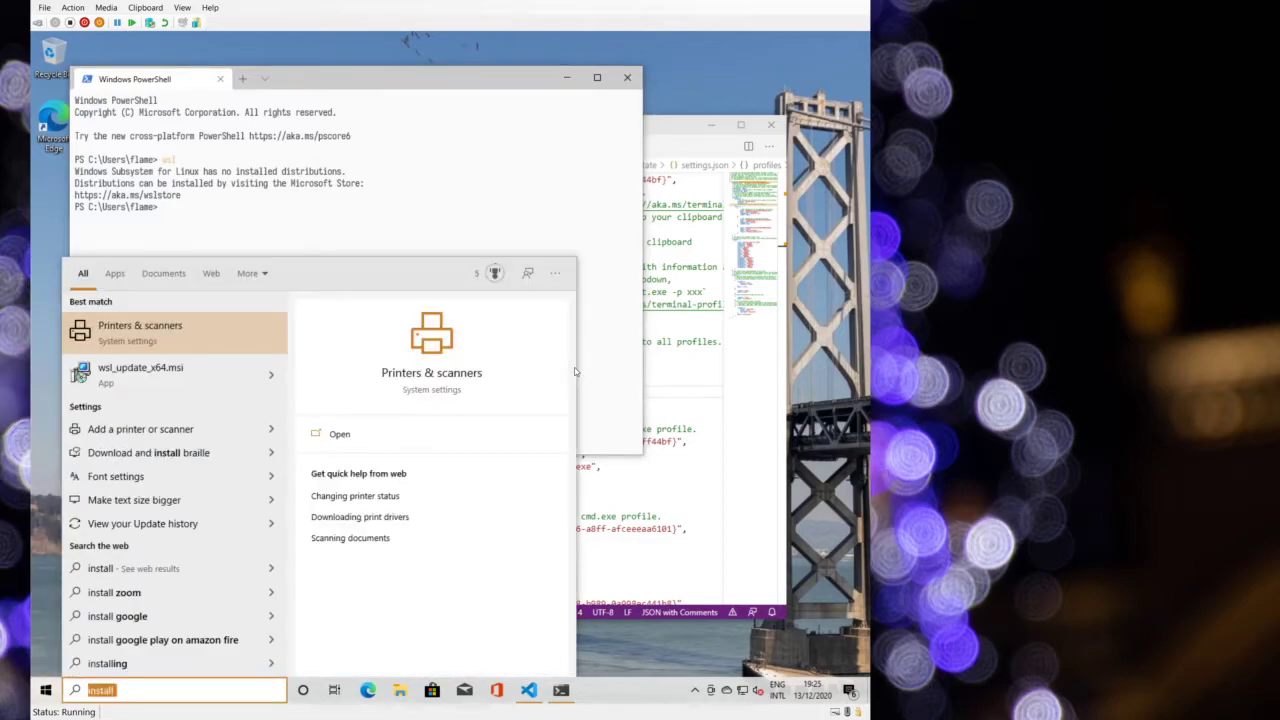
{"action": "key", "text": "Down"}
{"action": "key", "text": "Return"}
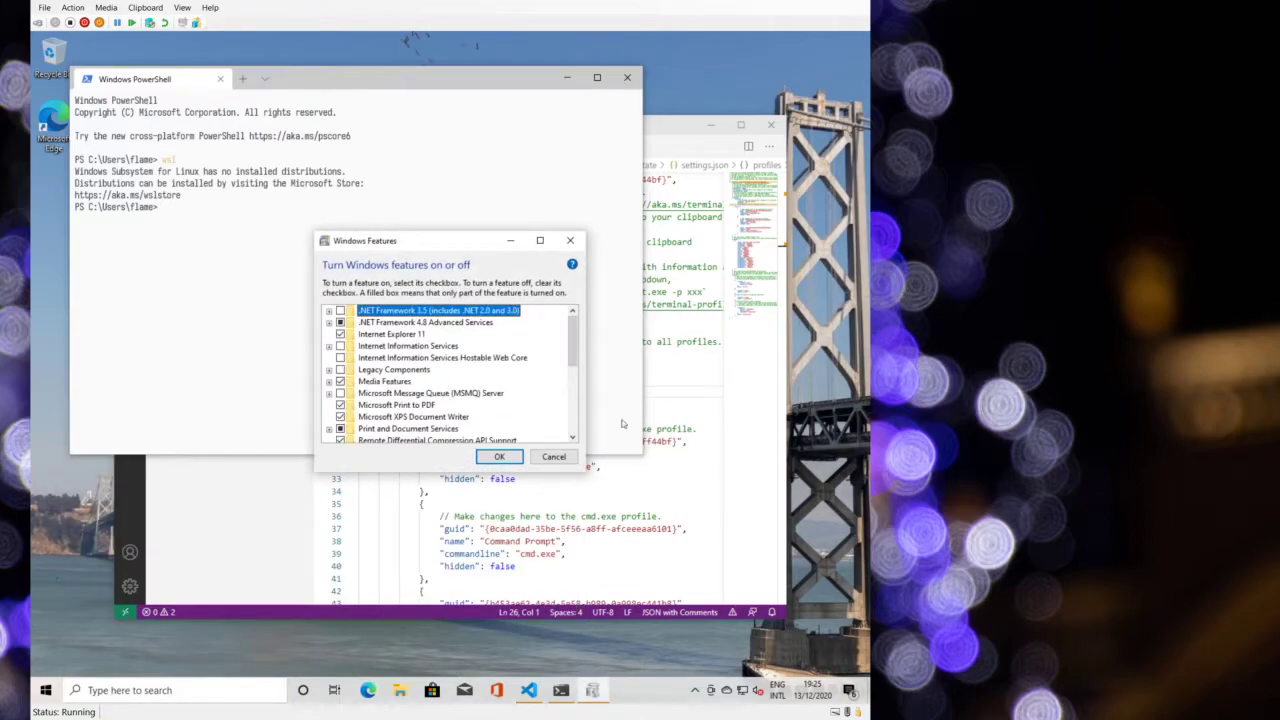
- Tick Windows Hypervisor Platform, apply the change, and dismiss the completion notice
{"action": "scroll", "coordinate": [448, 389], "scroll_direction": "down", "scroll_amount": 1}
{"action": "scroll", "coordinate": [502, 400], "scroll_direction": "down", "scroll_amount": 1}
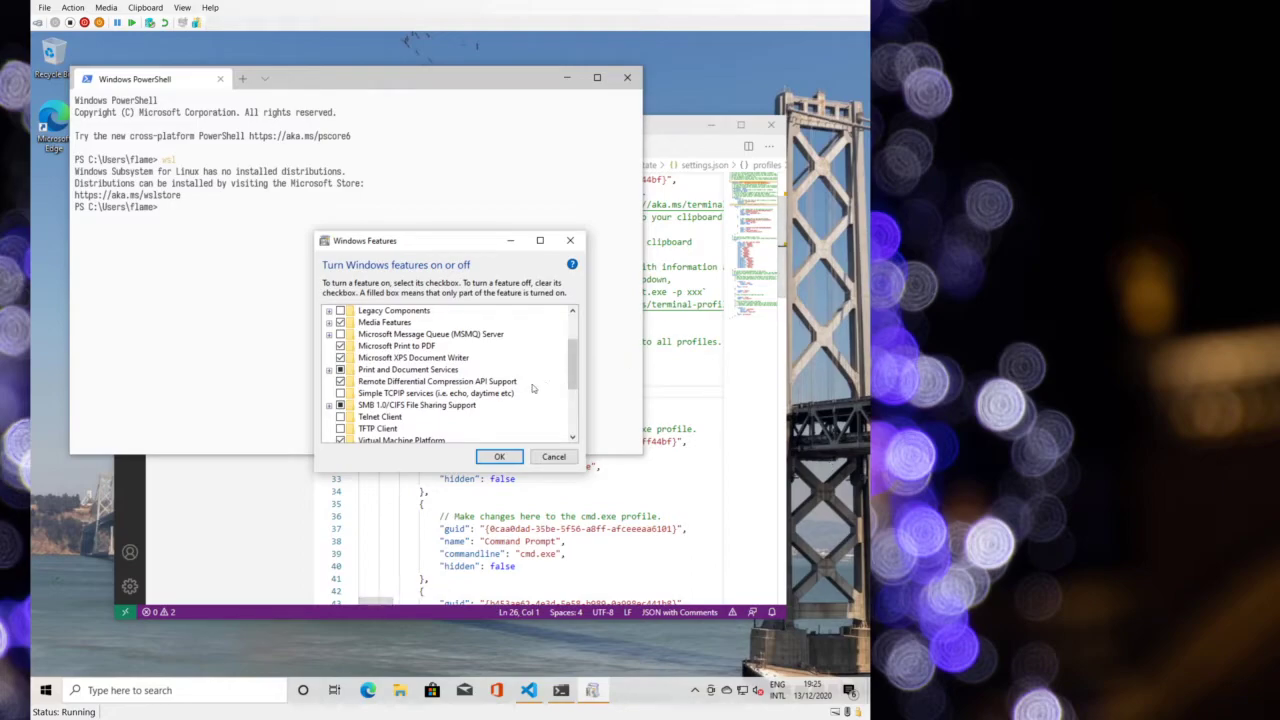
{"action": "scroll", "coordinate": [465, 413], "scroll_direction": "down", "scroll_amount": 1}
{"action": "scroll", "coordinate": [455, 410], "scroll_direction": "down", "scroll_amount": 1}
{"action": "left_click", "coordinate": [340, 393]}
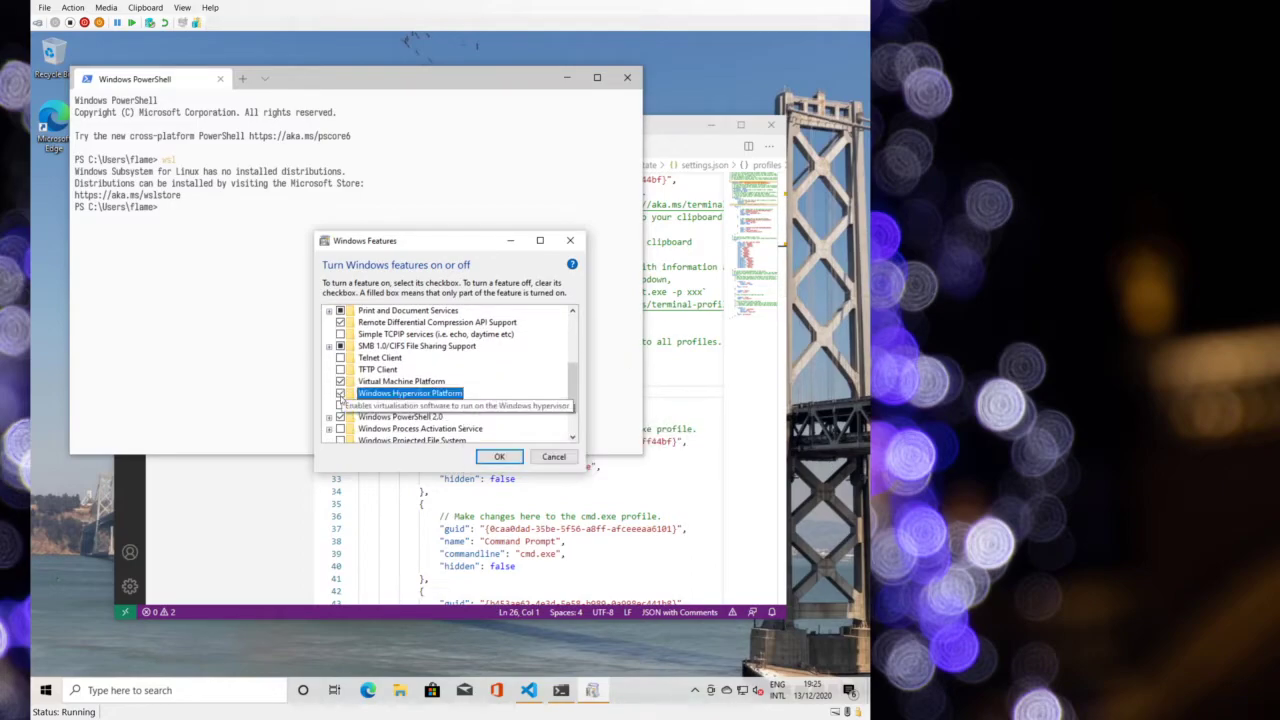
{"action": "scroll", "coordinate": [345, 400], "scroll_direction": "down", "scroll_amount": 1}
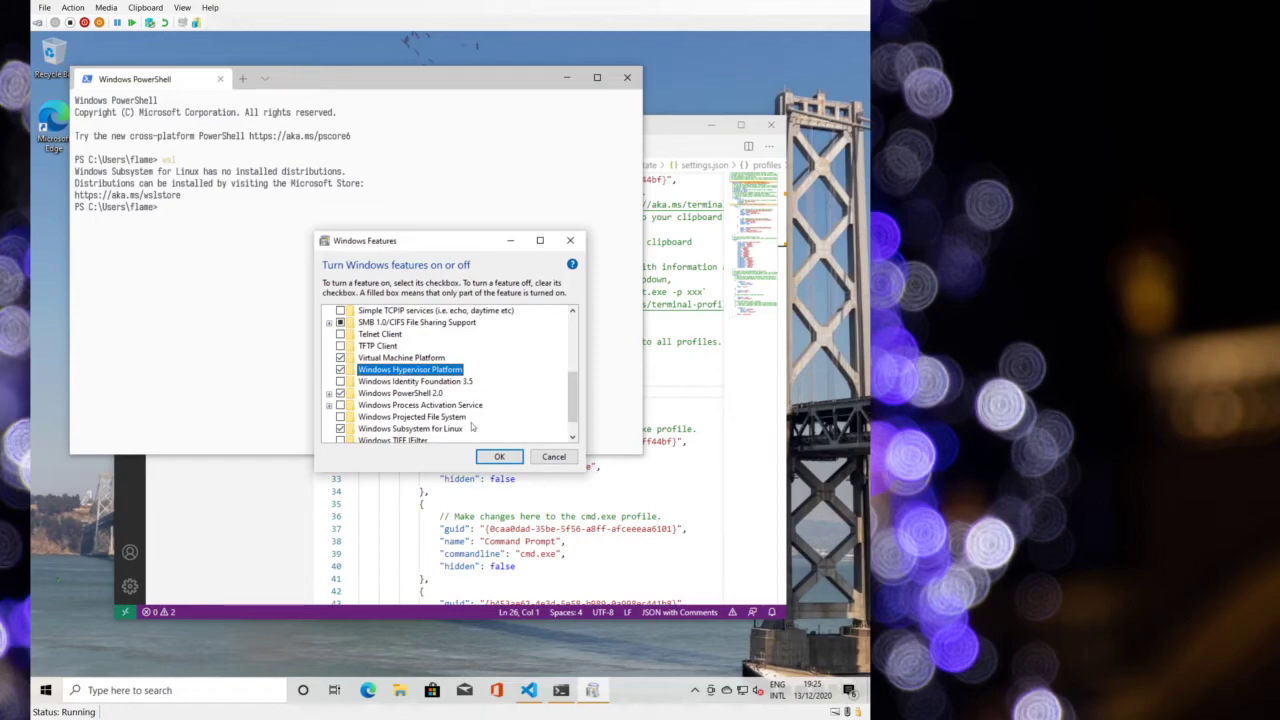
{"action": "left_click", "coordinate": [499, 457]}
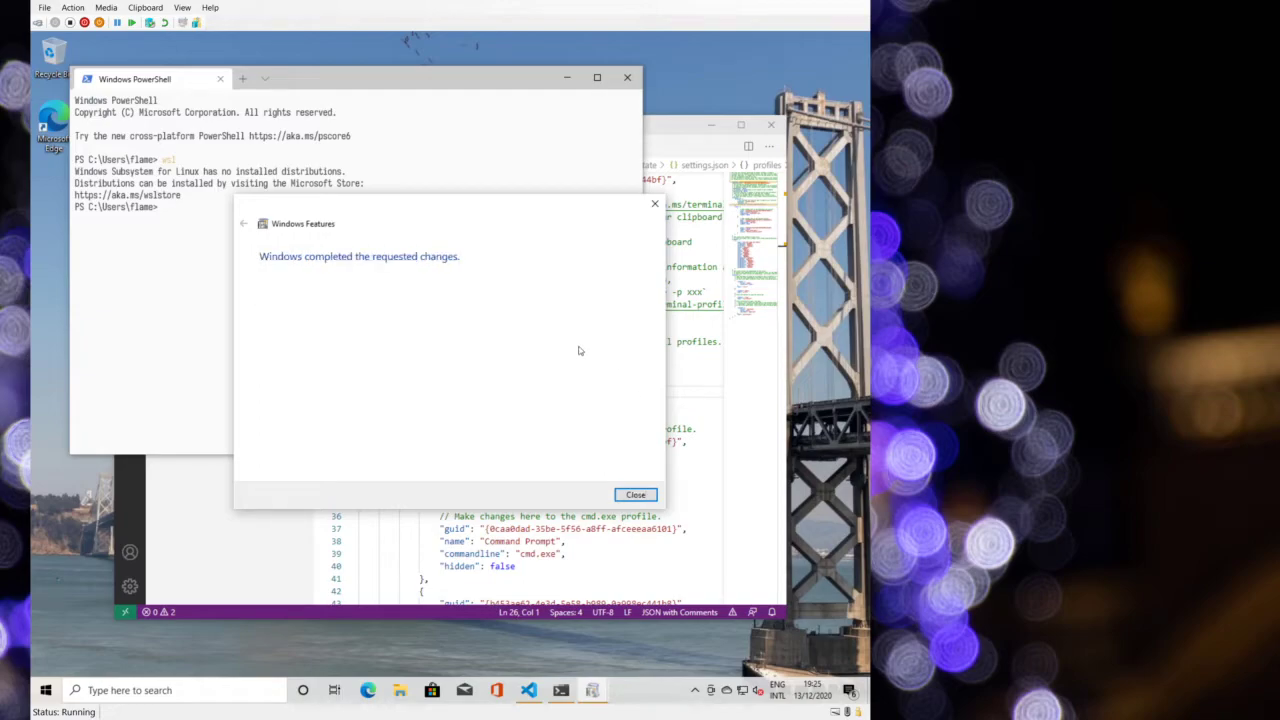
{"action": "left_click", "coordinate": [636, 495]}
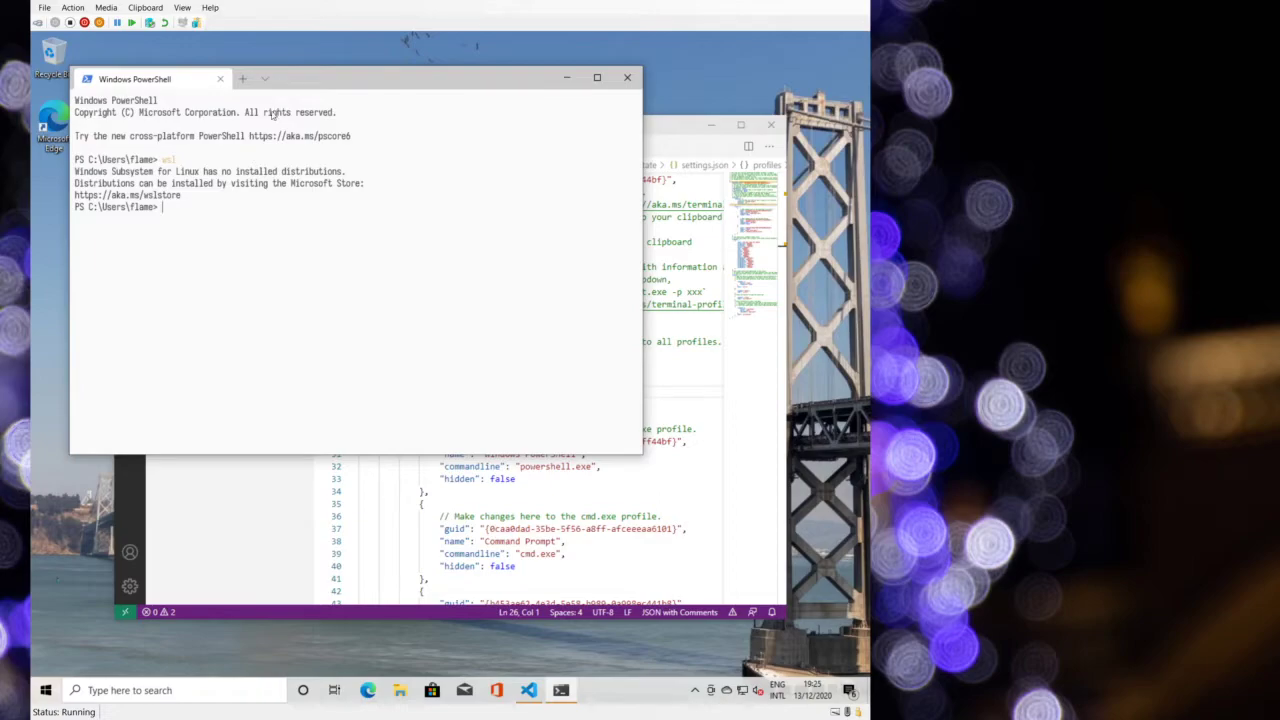
{"action": "left_click", "coordinate": [264, 78]}
{"action": "left_click", "coordinate": [272, 82]}
- Launch Ubuntu from the Start menu and close the console showing its error
{"action": "left_click", "coordinate": [46, 690]}
{"action": "scroll", "coordinate": [72, 660], "scroll_direction": "down", "scroll_amount": 15}
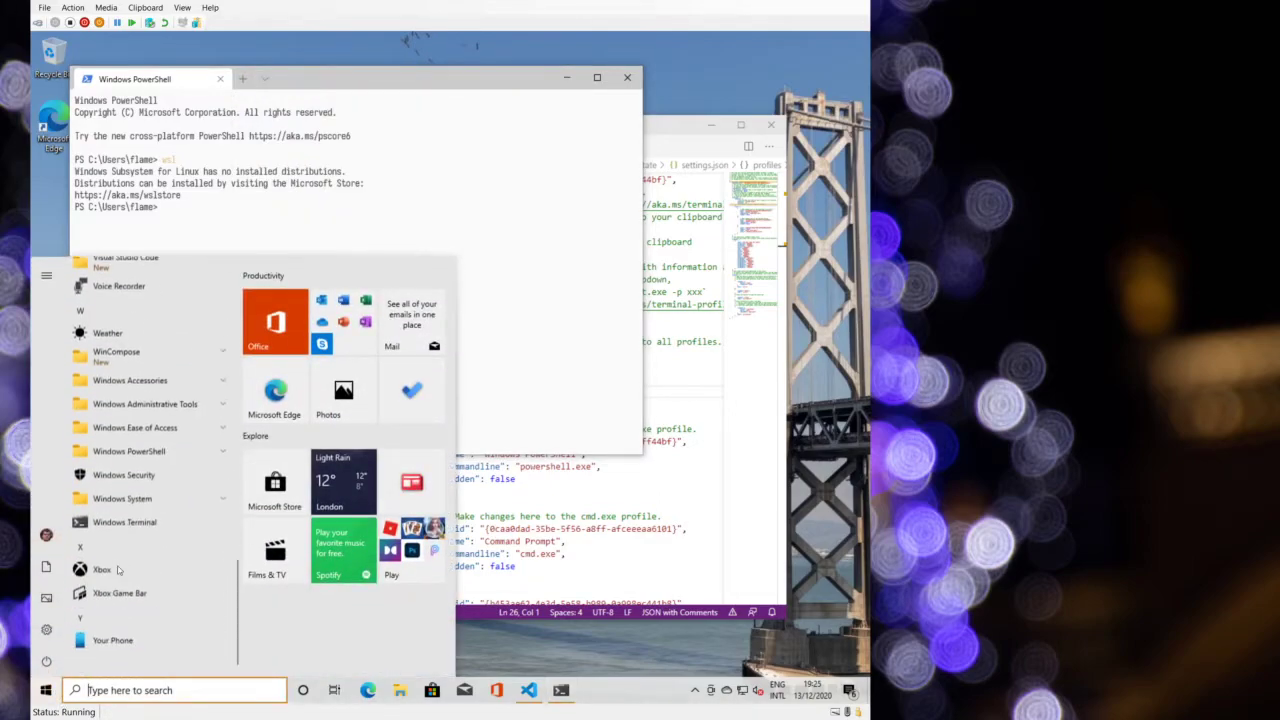
{"action": "left_click", "coordinate": [130, 456]}
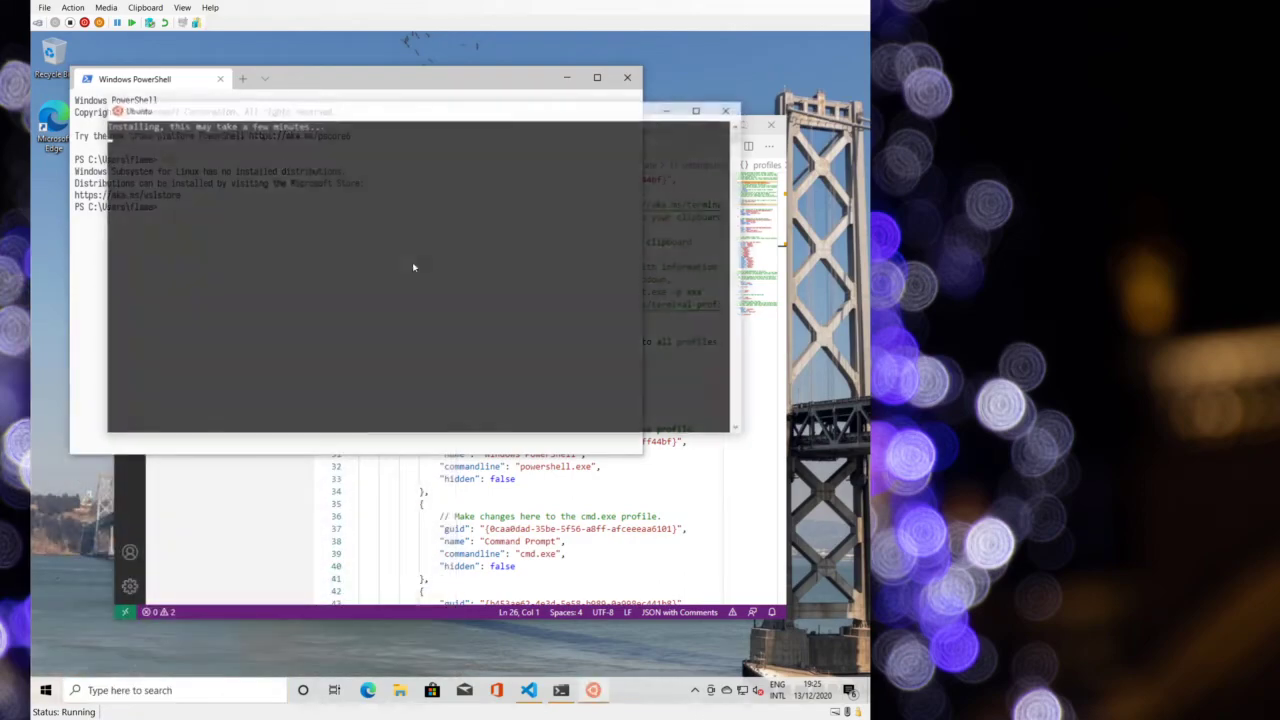
{"action": "left_click", "coordinate": [729, 108]}
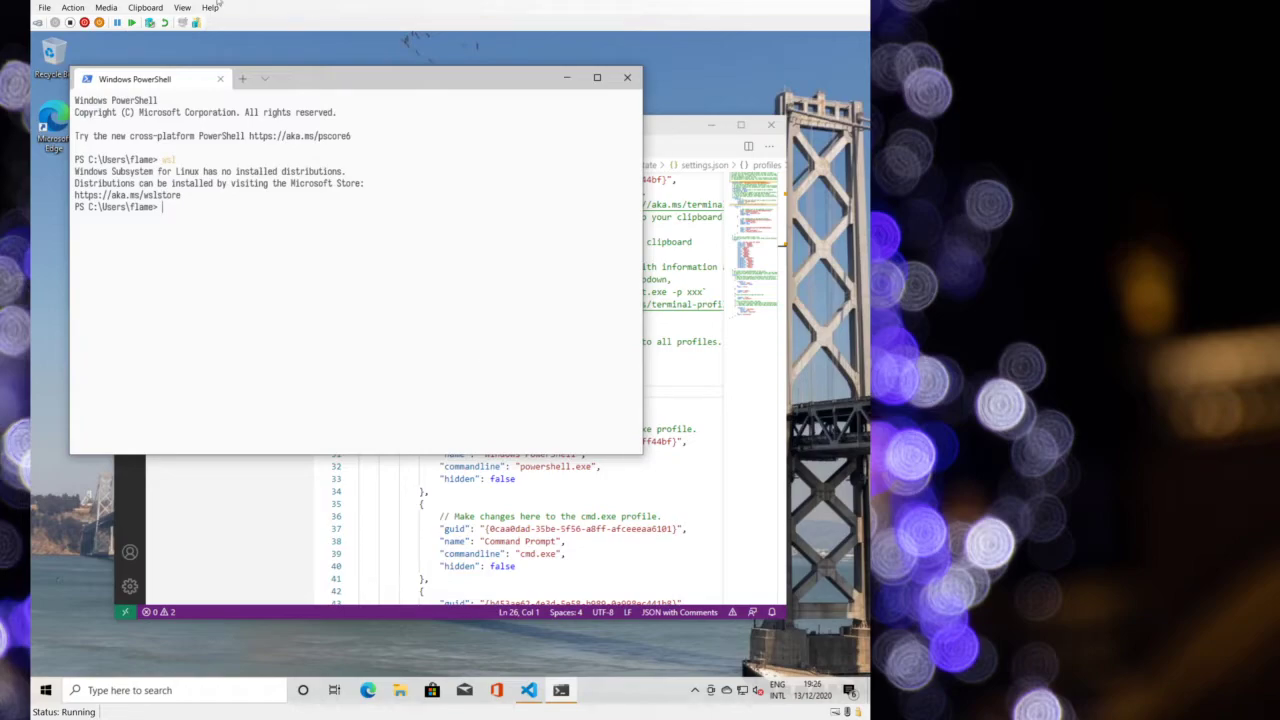
- Set the default WSL version to 2, then change it to 1
{"action": "left_click", "coordinate": [150, 22]}
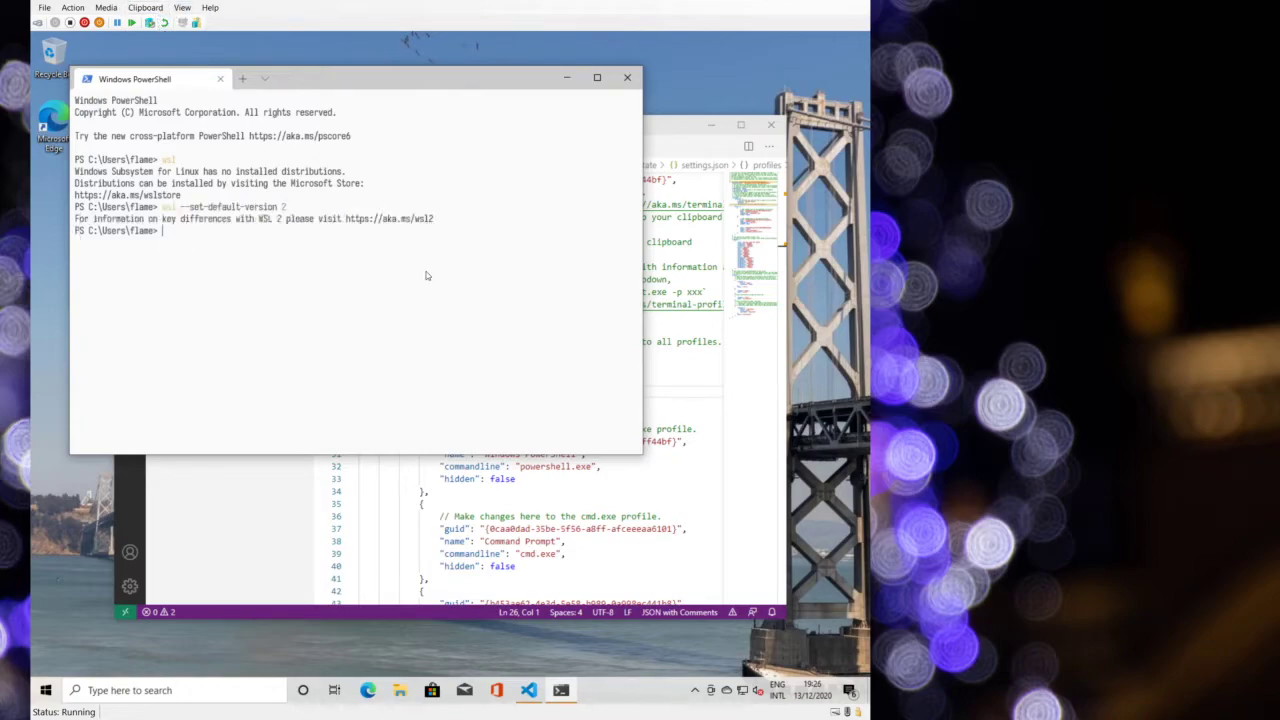
{"action": "key", "text": "Up"}
{"action": "key", "text": "BackSpace"}
{"action": "type", "text": "1"}
{"action": "key", "text": "Return"}
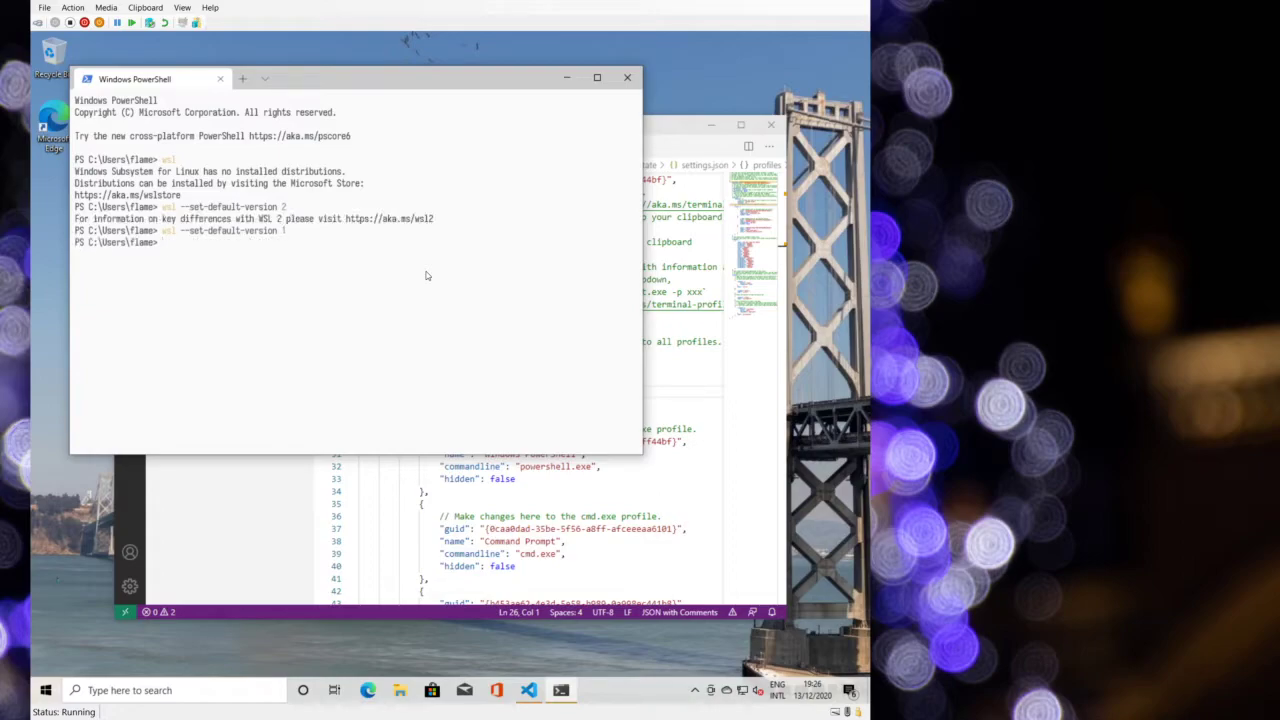
- Launch Ubuntu from the Start menu to begin its installation
{"action": "left_click", "coordinate": [45, 690]}
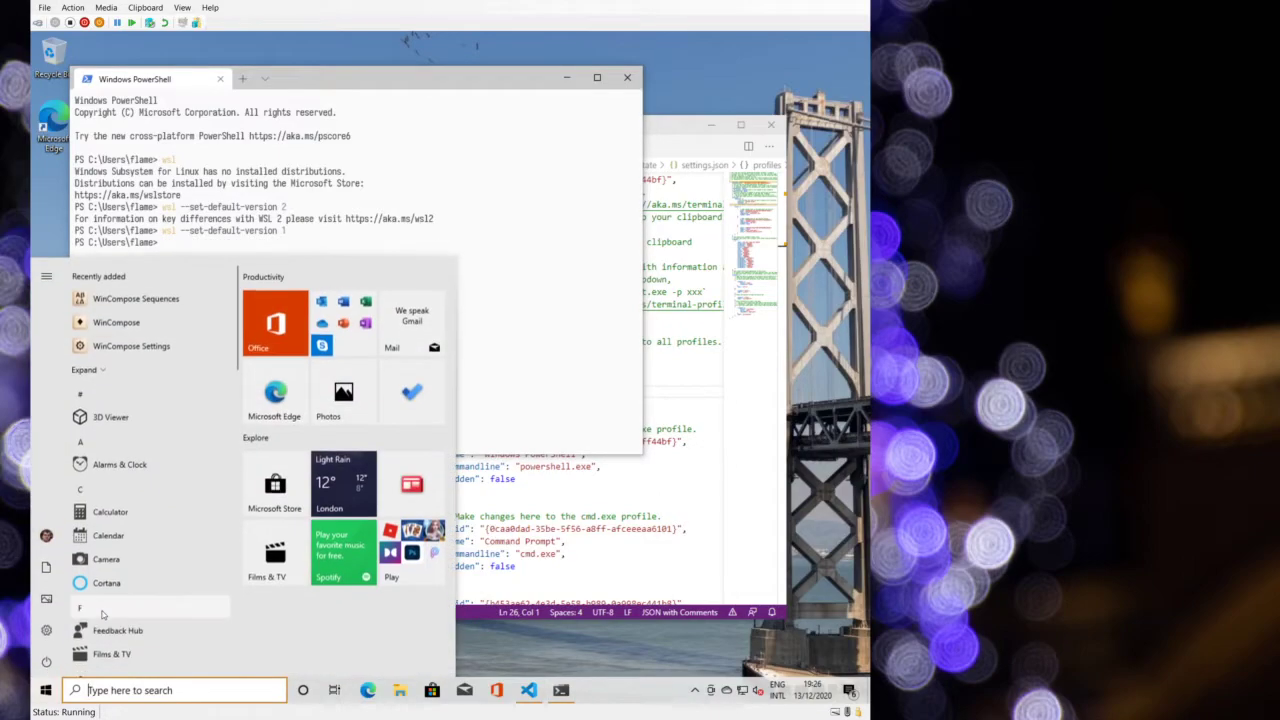
{"action": "scroll", "coordinate": [104, 609], "scroll_direction": "down", "scroll_amount": 15}
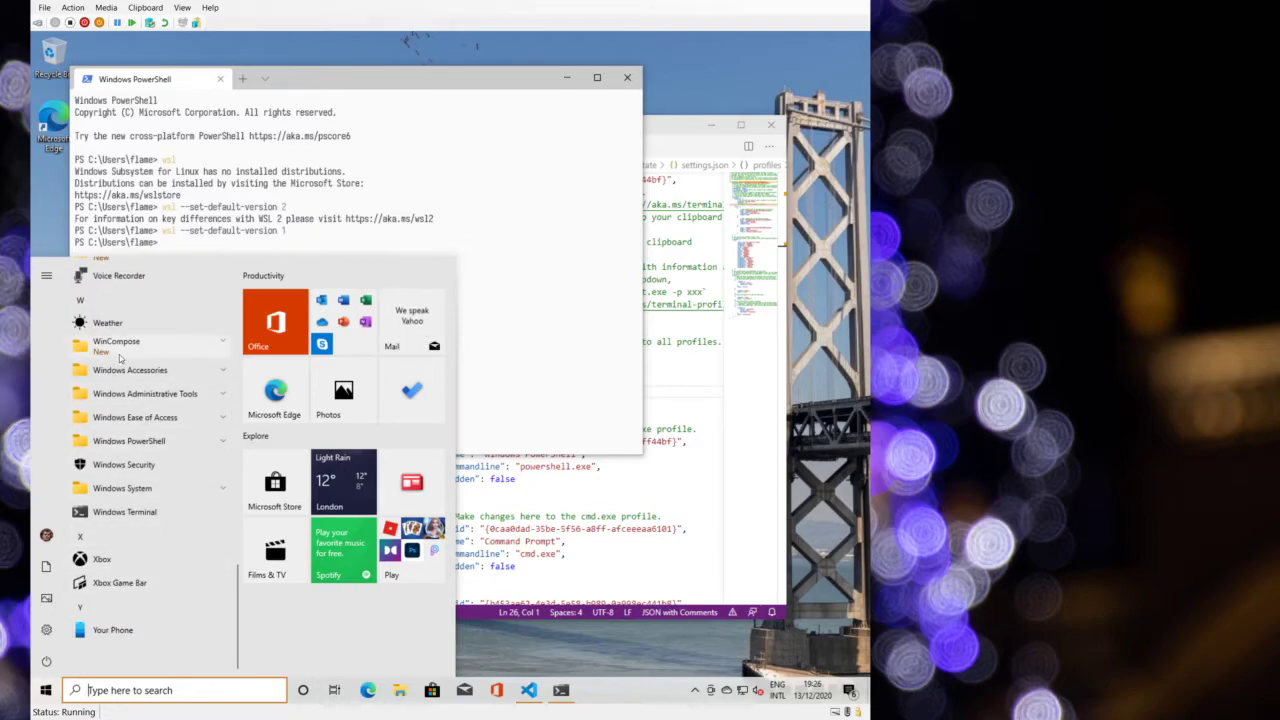
{"action": "scroll", "coordinate": [117, 370], "scroll_direction": "up", "scroll_amount": 3}
{"action": "left_click", "coordinate": [106, 394]}
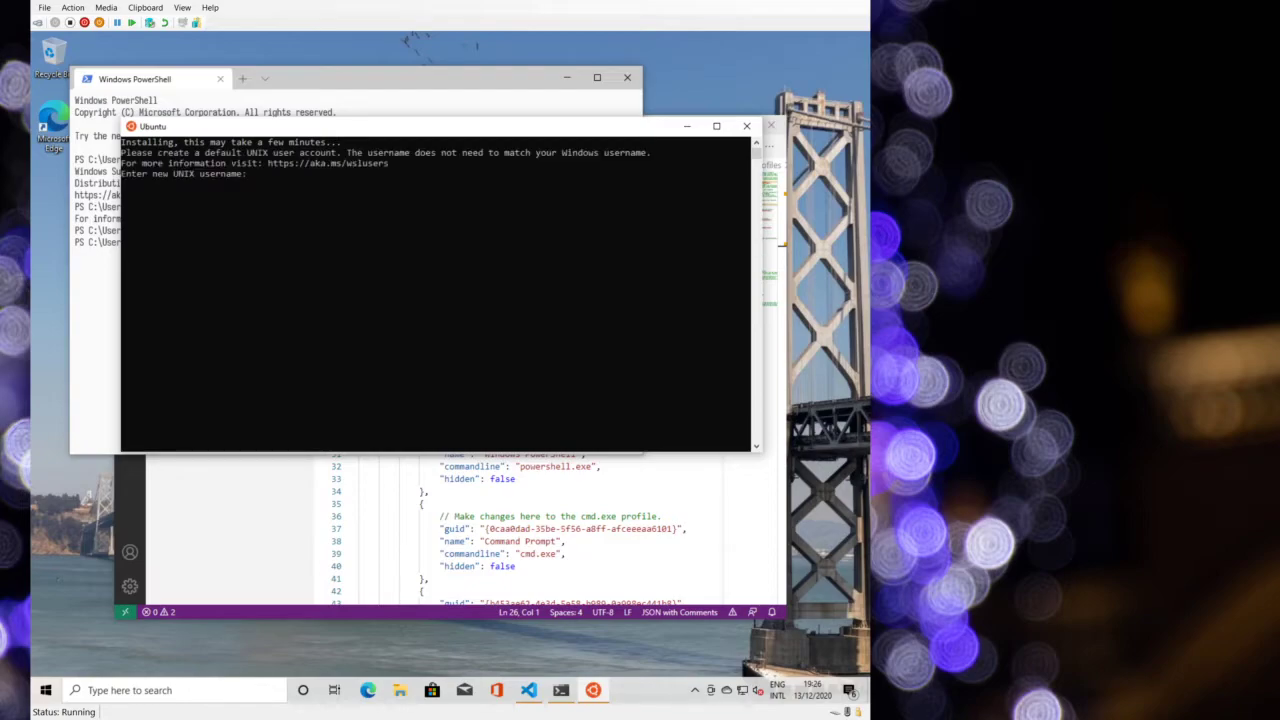
- Create the default UNIX account by entering a new username and its password
{"action": "left_click", "coordinate": [543, 298]}
{"action": "key", "text": "Escape"}
{"action": "type", "text": "flameeyes"}
{"action": "key", "text": "Return"}
{"action": "key", "text": "Return"}
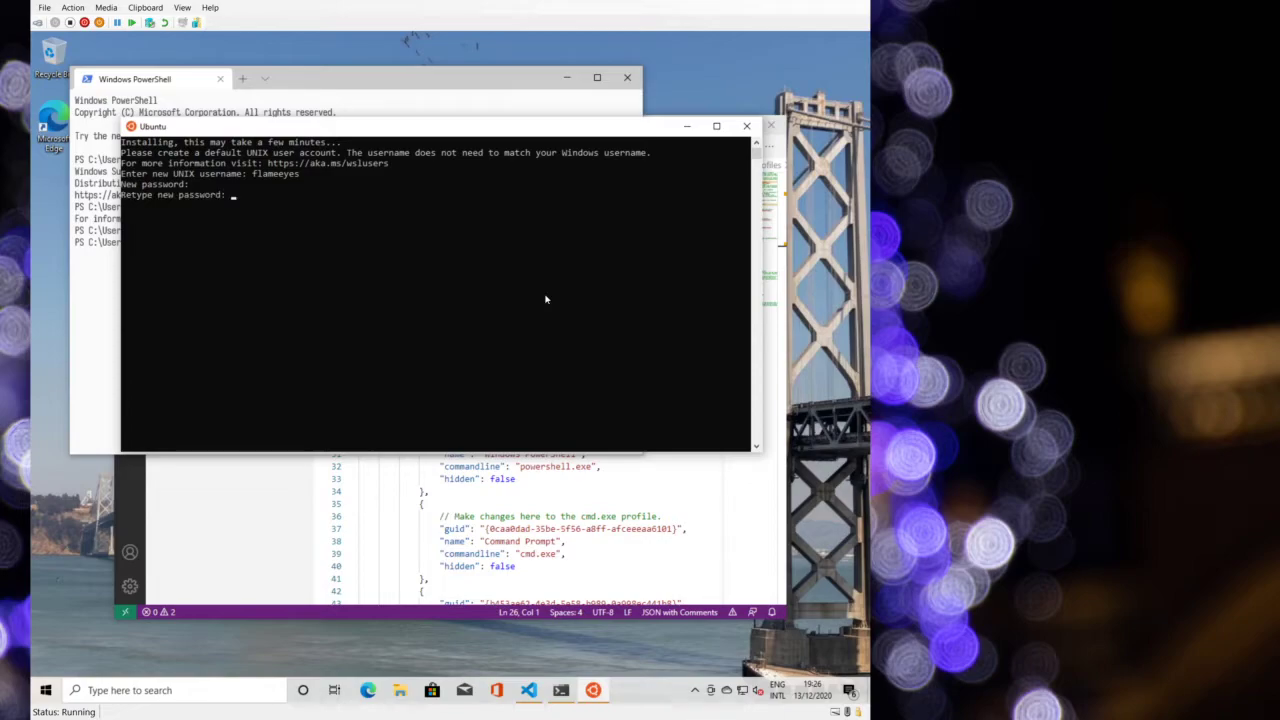
{"action": "key", "text": "Return"}
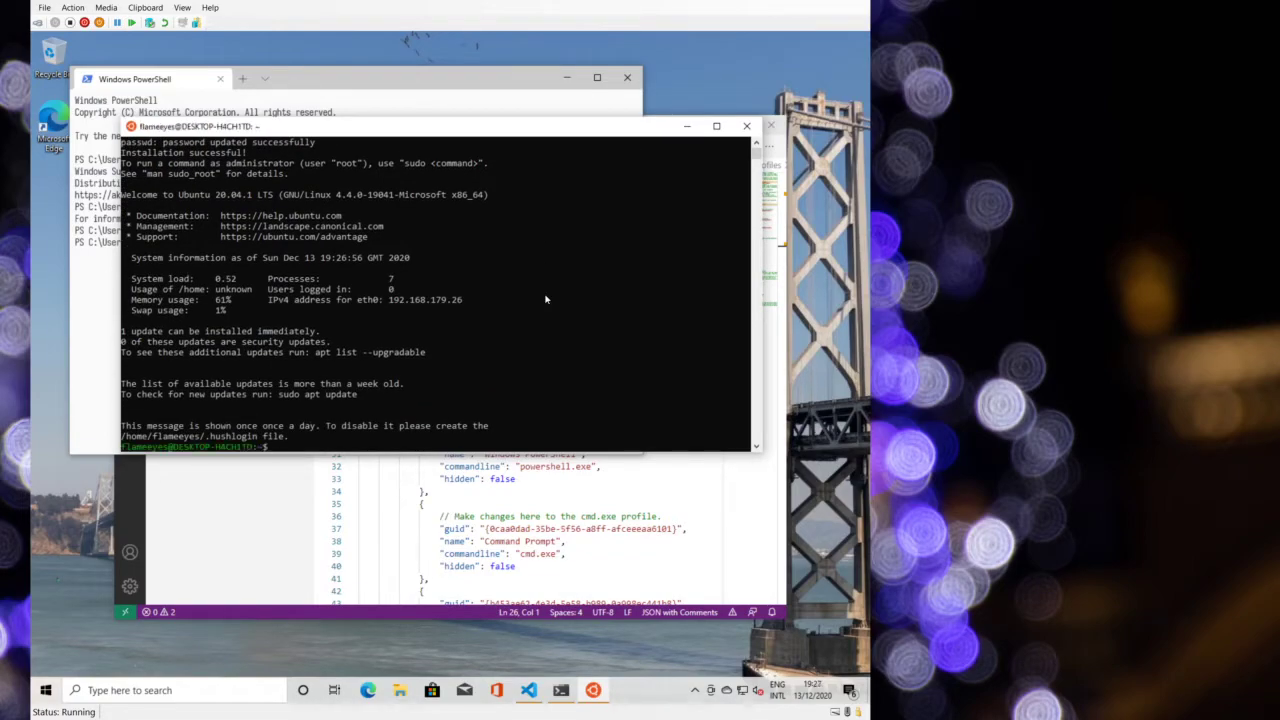
- Close the Ubuntu console, Visual Studio Code and the old PowerShell window
{"action": "left_click", "coordinate": [746, 126]}
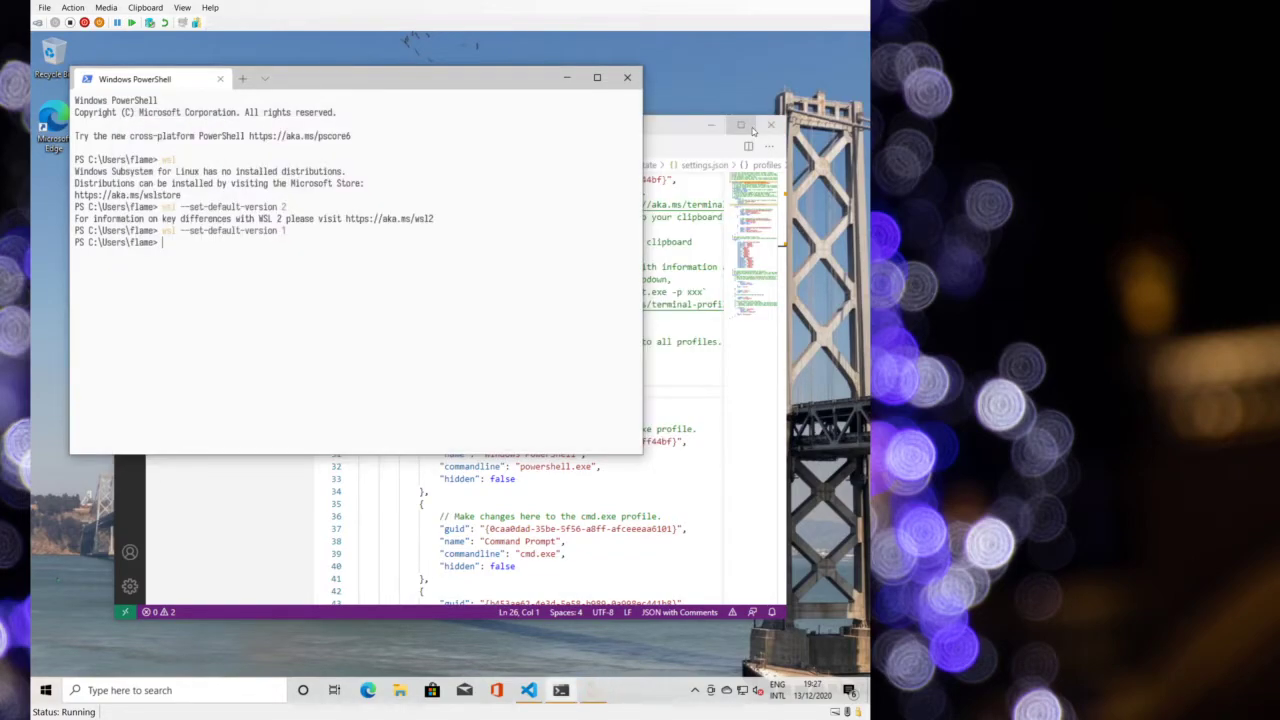
{"action": "left_click", "coordinate": [266, 78]}
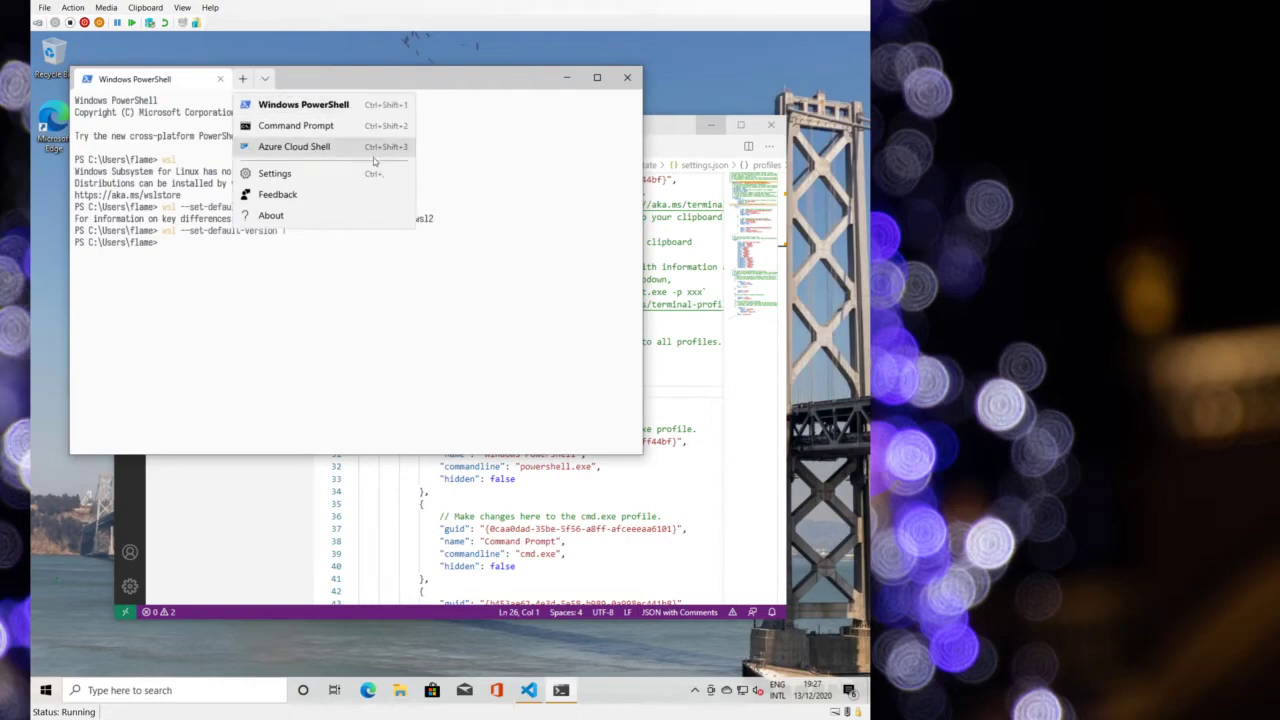
{"action": "key", "text": "alt+Tab"}
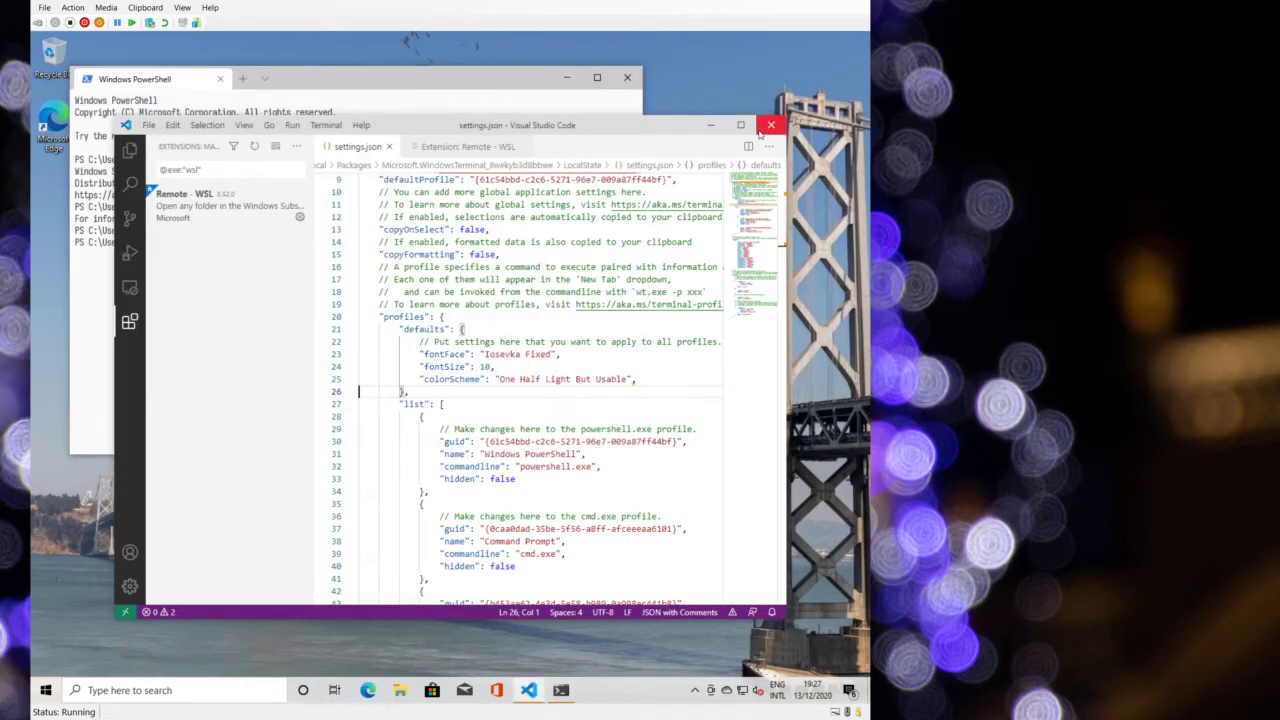
{"action": "left_click", "coordinate": [770, 125]}
{"action": "left_click", "coordinate": [627, 77]}
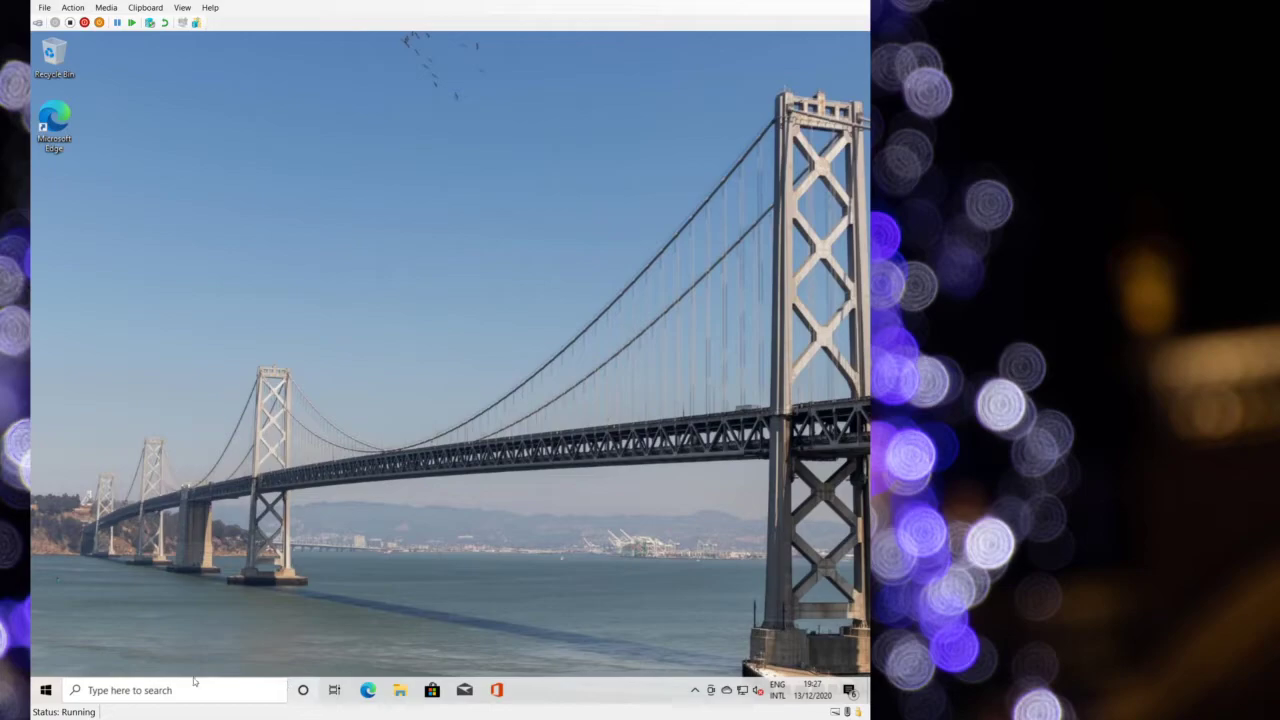
- Launch Windows Terminal with an Ubuntu tab and a second PowerShell tab
{"action": "key", "text": "super"}
{"action": "scroll", "coordinate": [113, 611], "scroll_direction": "down", "scroll_amount": 15}
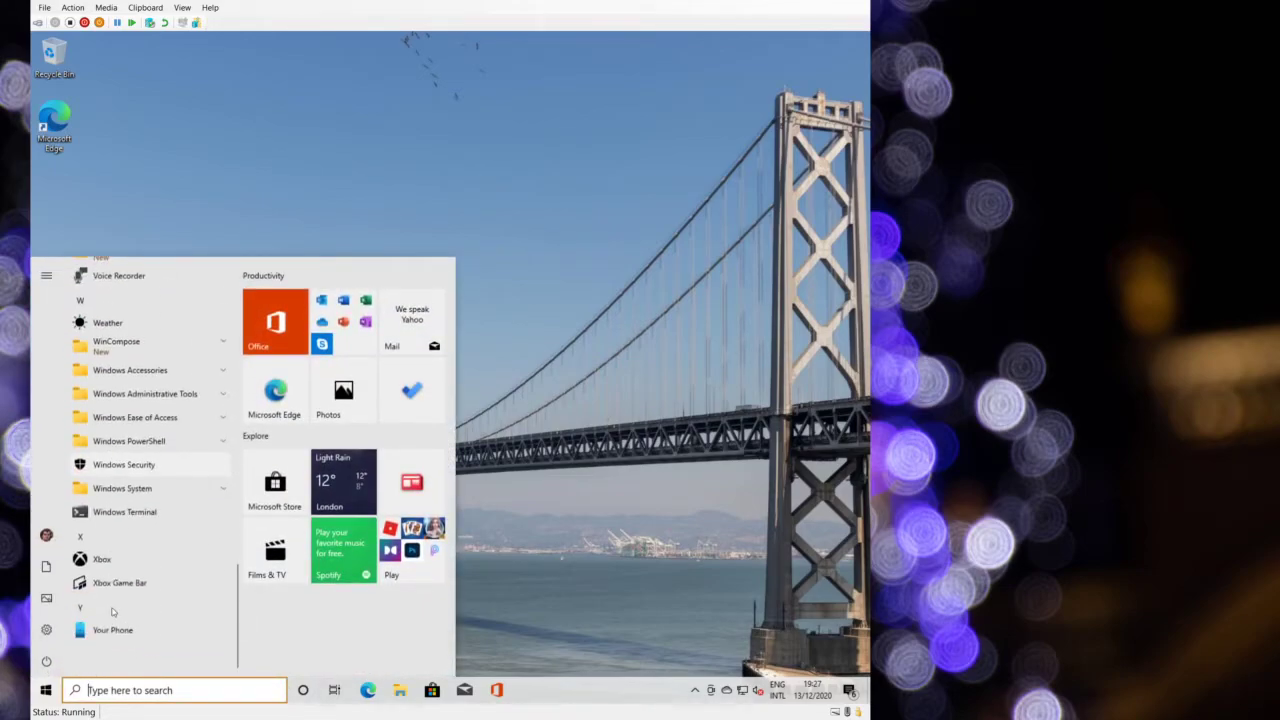
{"action": "left_click", "coordinate": [125, 511]}
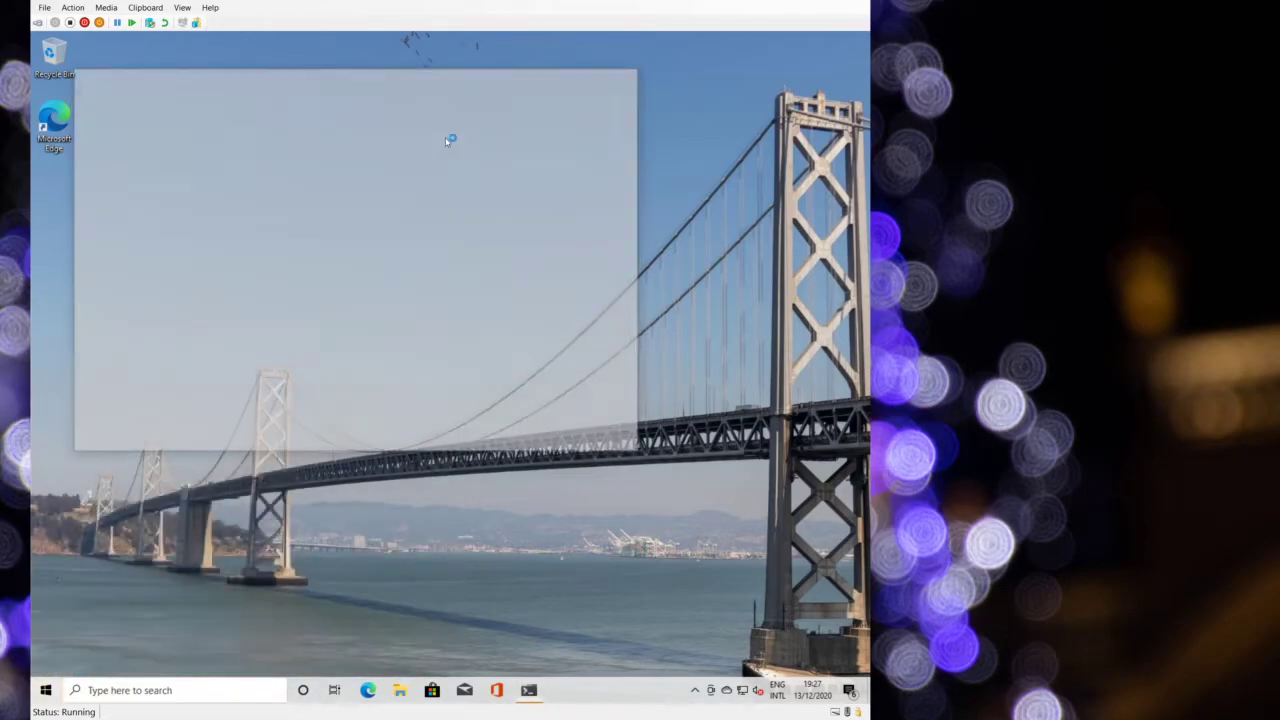
{"action": "left_click", "coordinate": [265, 79]}
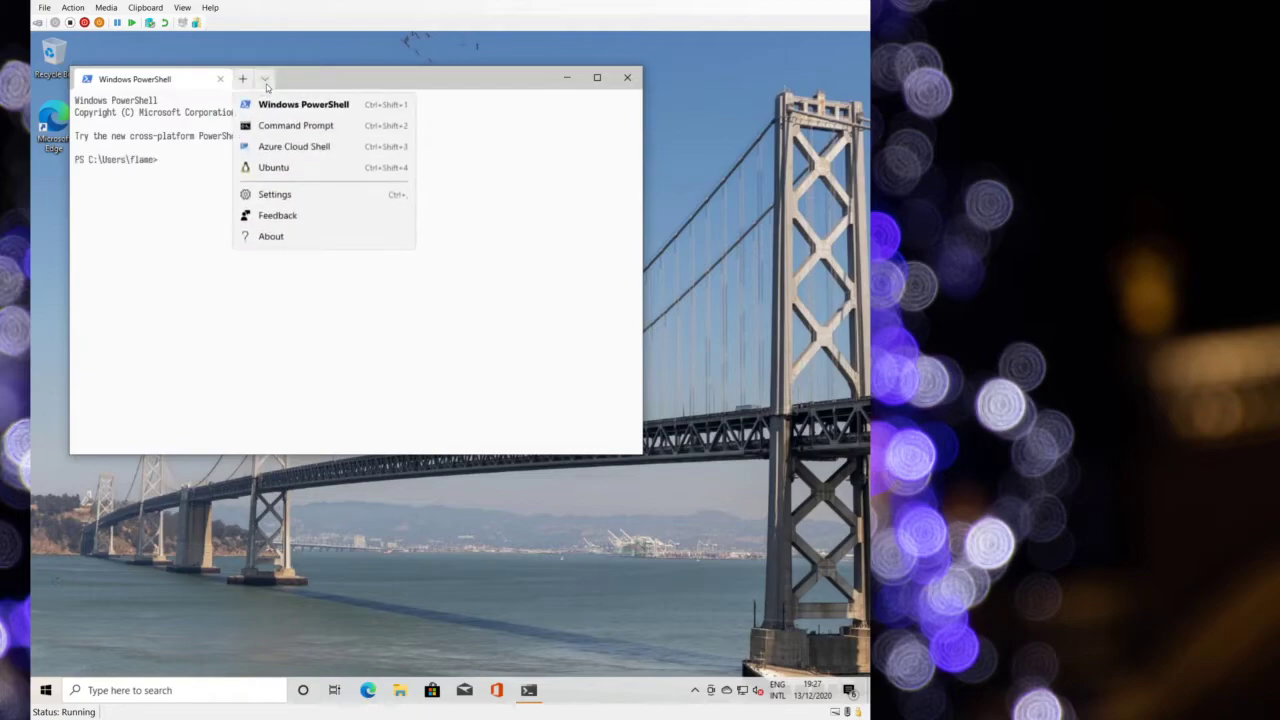
{"action": "left_click", "coordinate": [285, 168]}
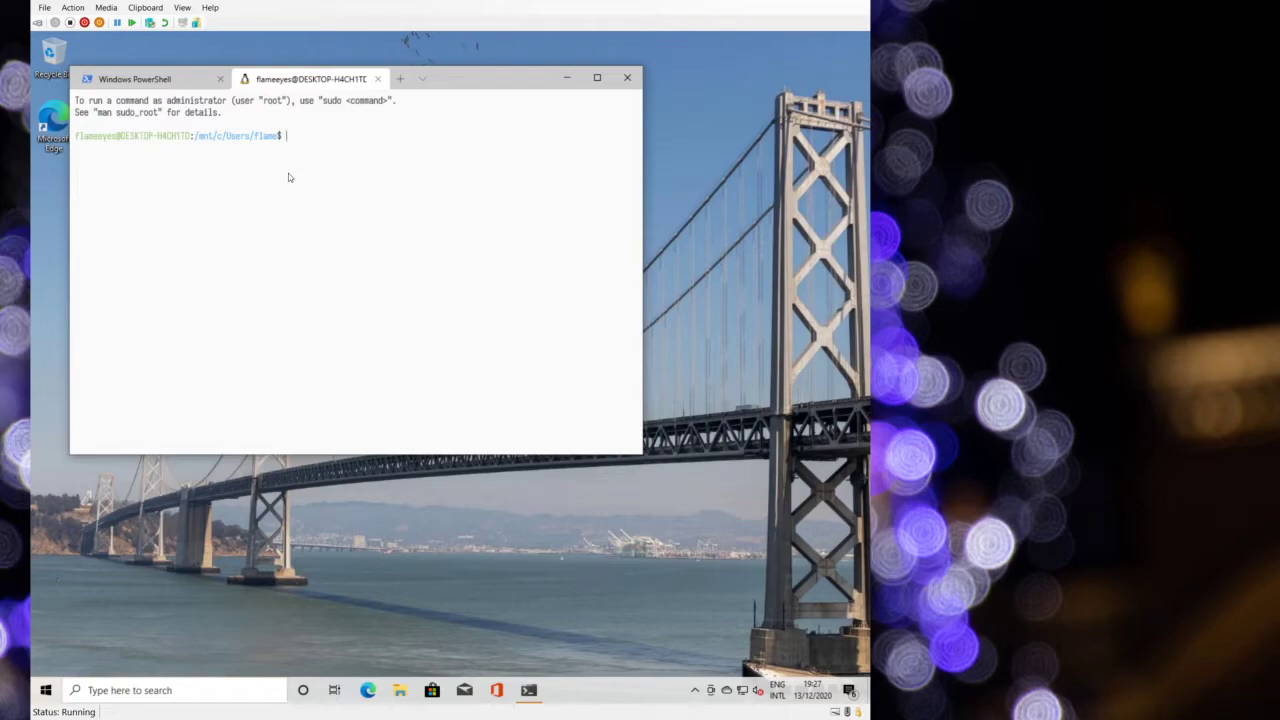
{"action": "left_click", "coordinate": [401, 79]}
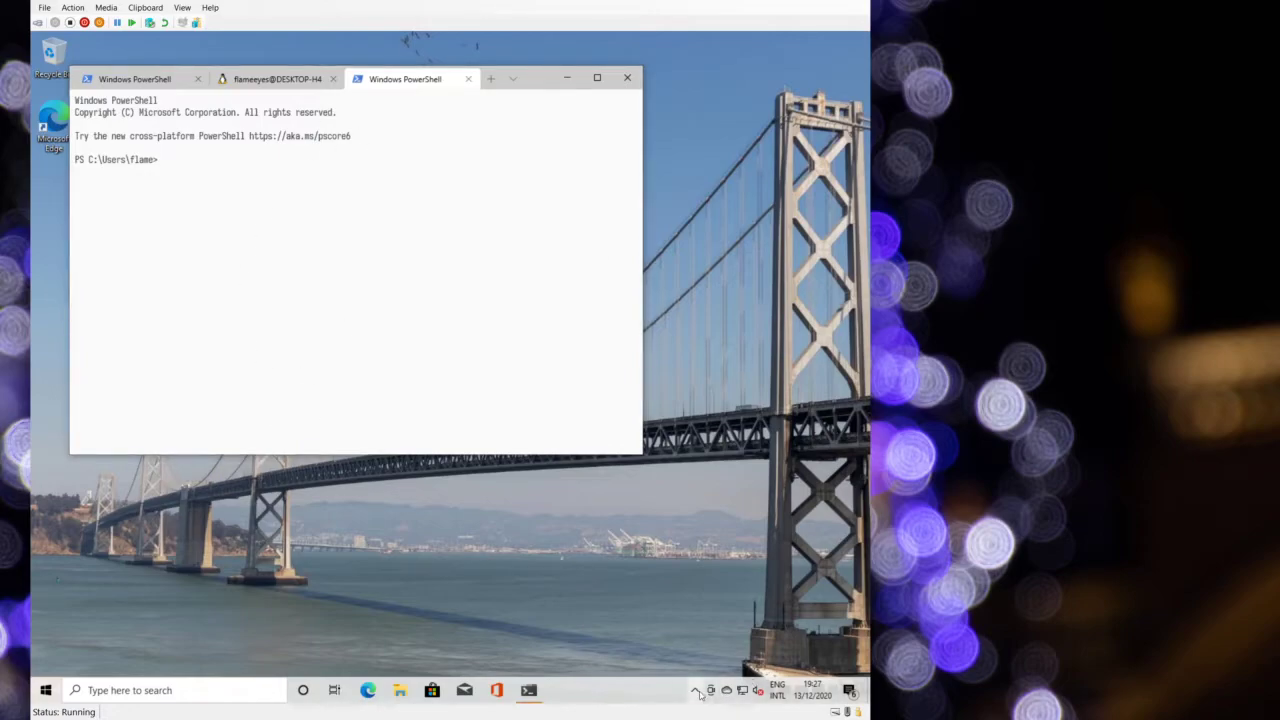
- Abandon a 'winsh' Start search and return to Windows Terminal
{"action": "key", "text": "super"}
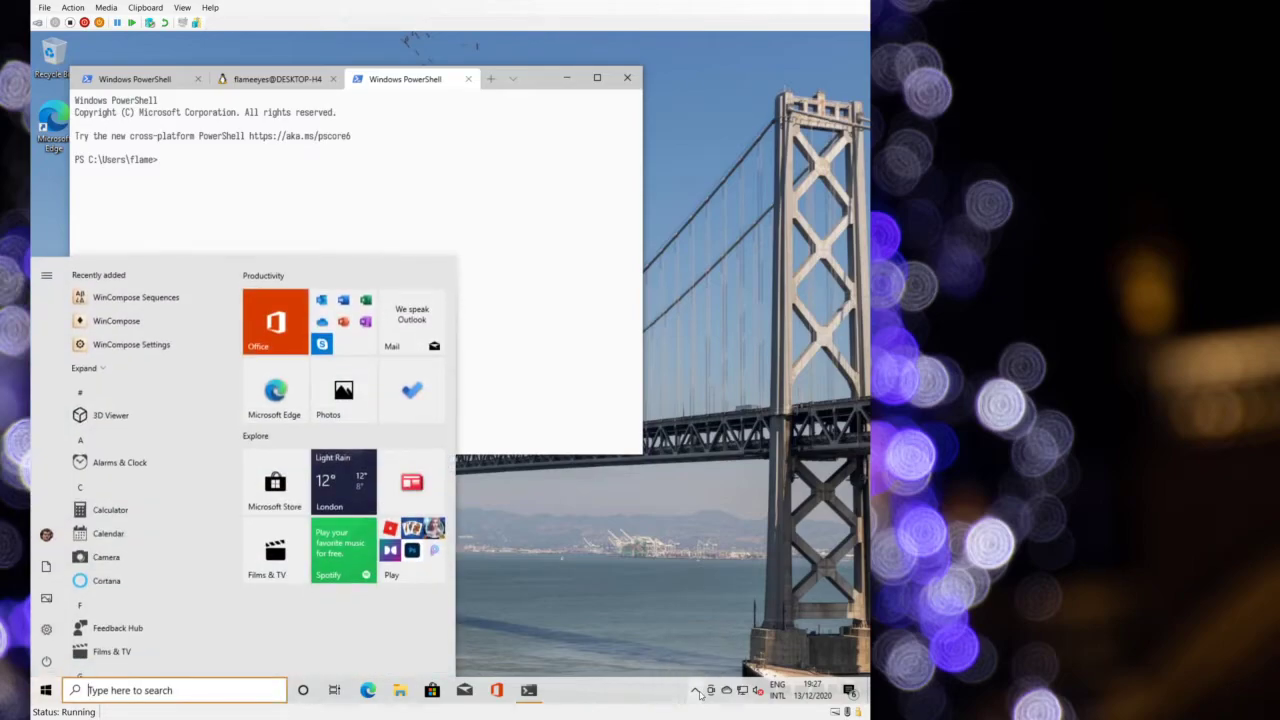
{"action": "type", "text": "winsh"}
{"action": "key", "text": "Escape"}
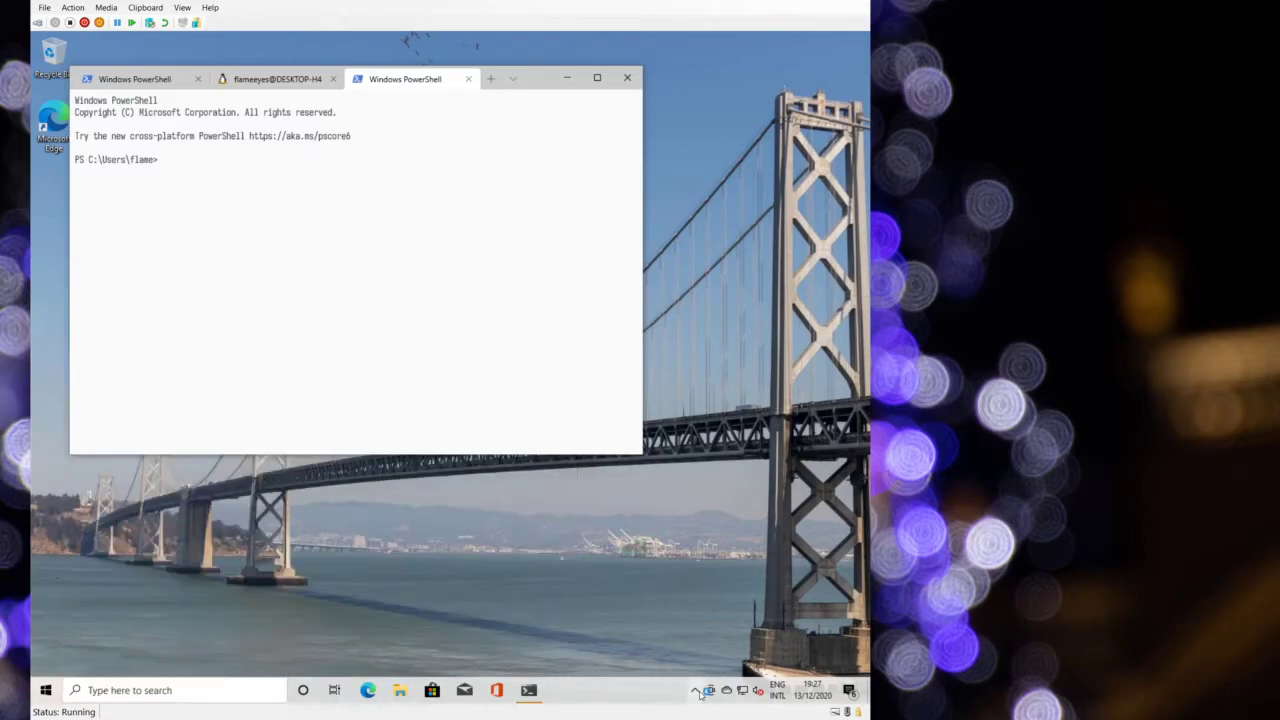
{"action": "key", "text": "super"}
{"action": "scroll", "coordinate": [136, 481], "scroll_direction": "down", "scroll_amount": 10}
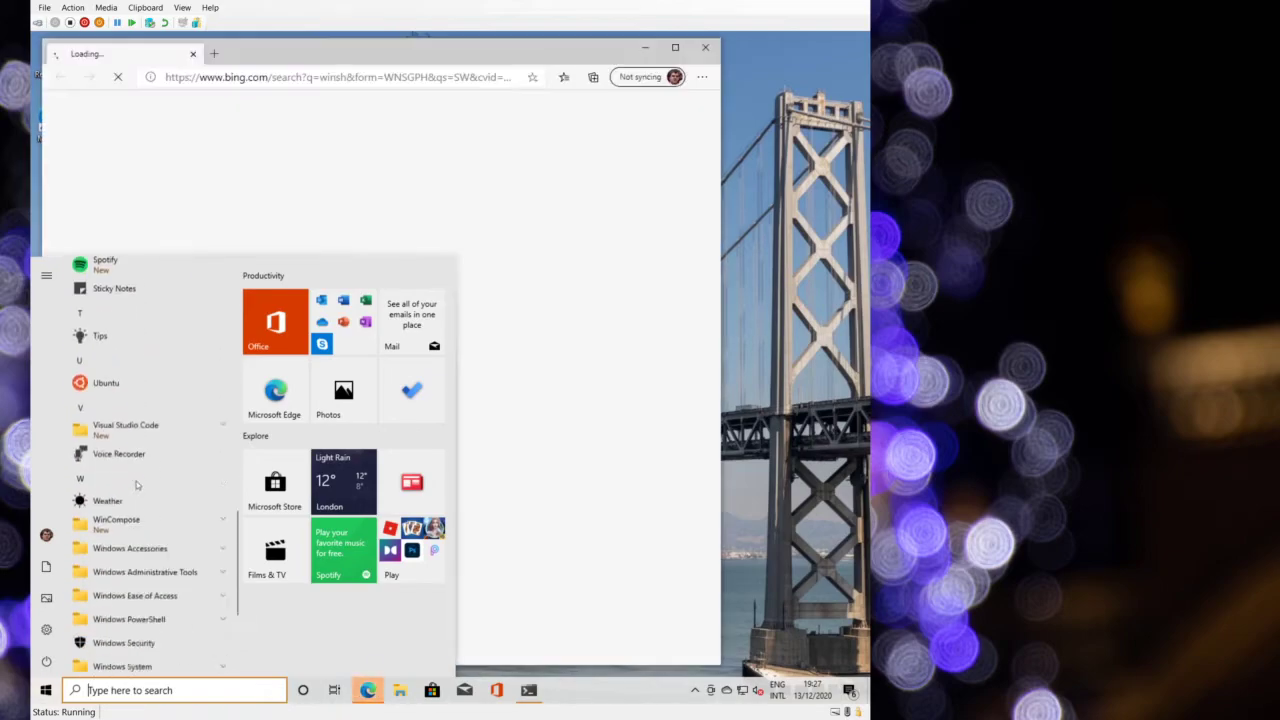
{"action": "left_click", "coordinate": [124, 511]}
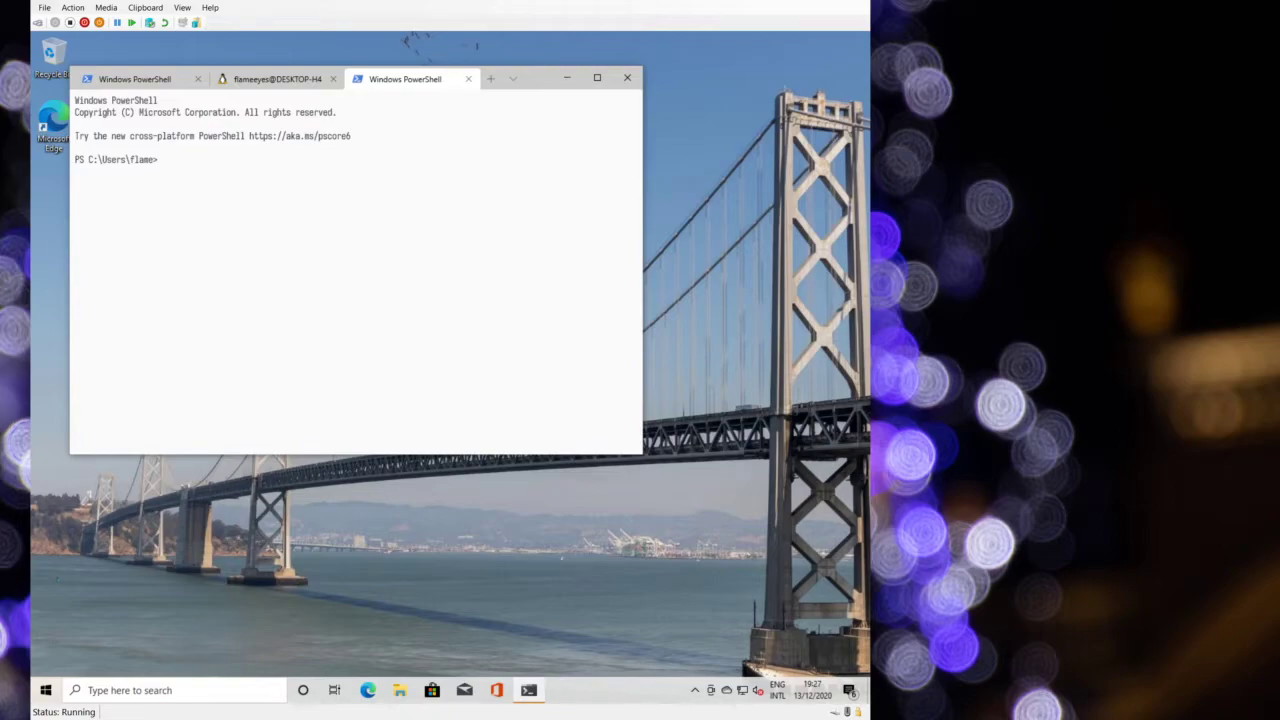
- Run WinCryptSSHAgent from the Downloads folder and close File Explorer
{"action": "key", "text": "super+e"}
{"action": "double_click", "coordinate": [386, 312]}
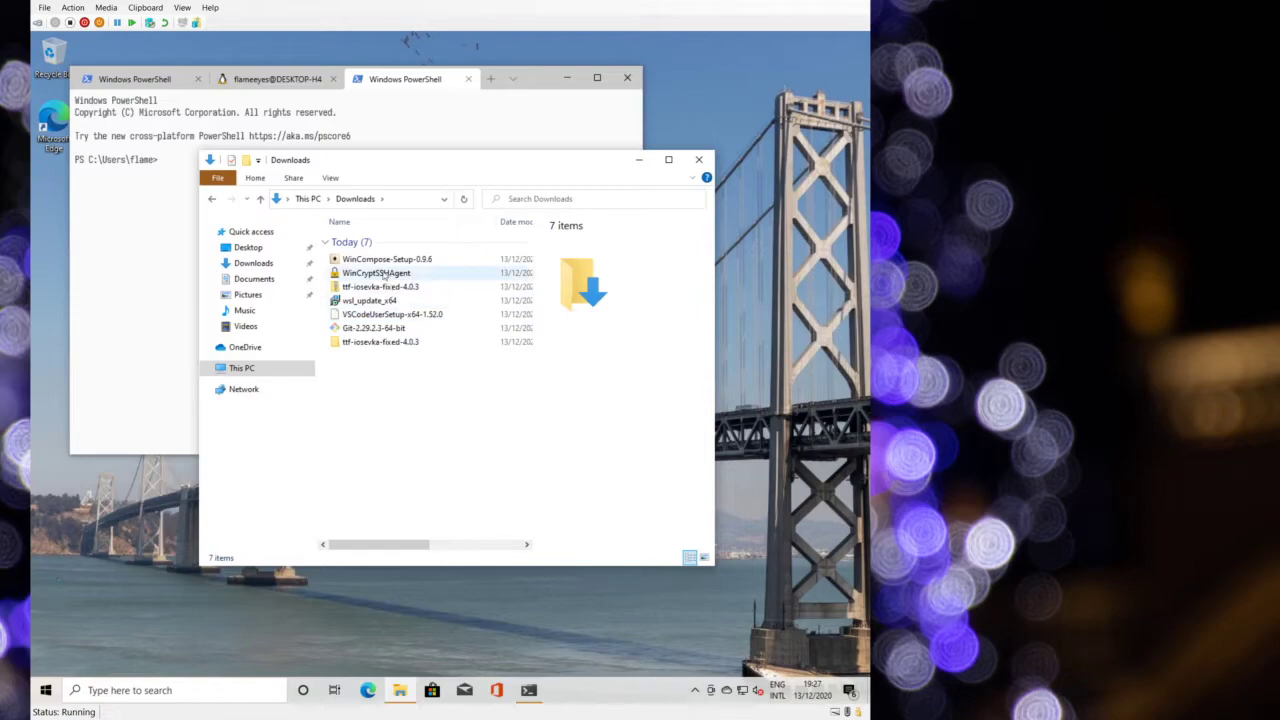
{"action": "left_click", "coordinate": [378, 273]}
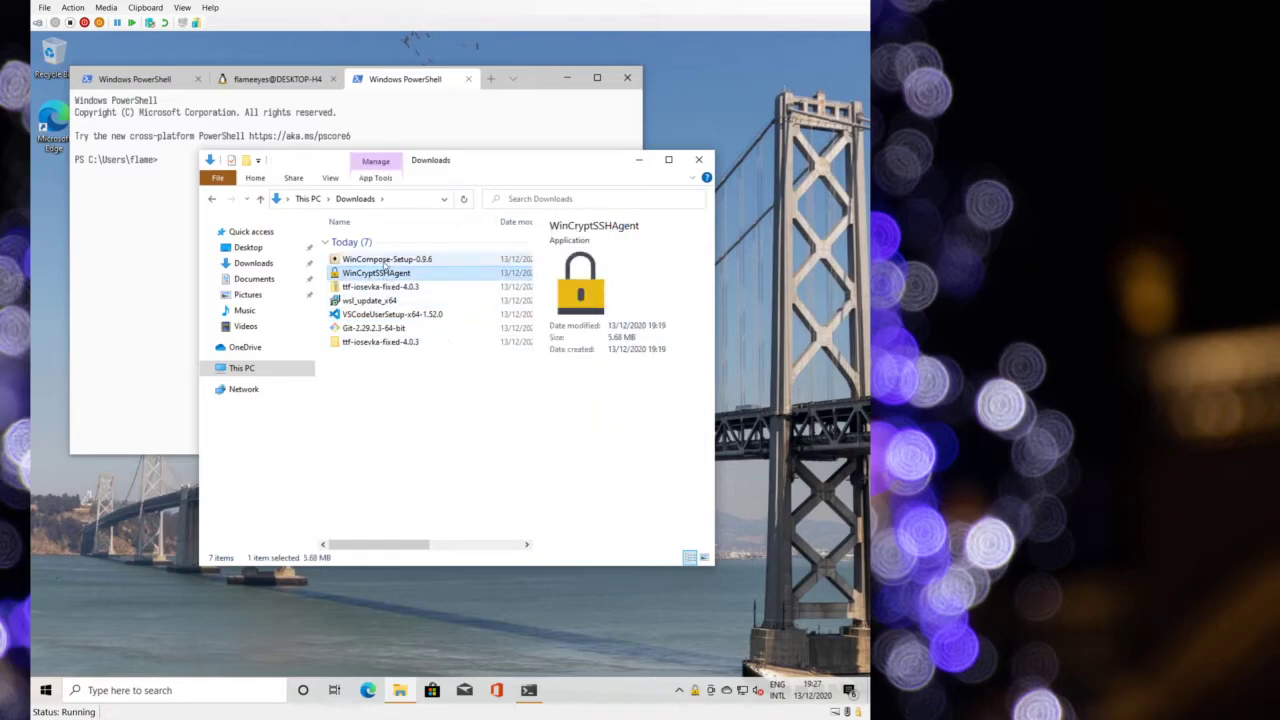
{"action": "double_click", "coordinate": [376, 273]}
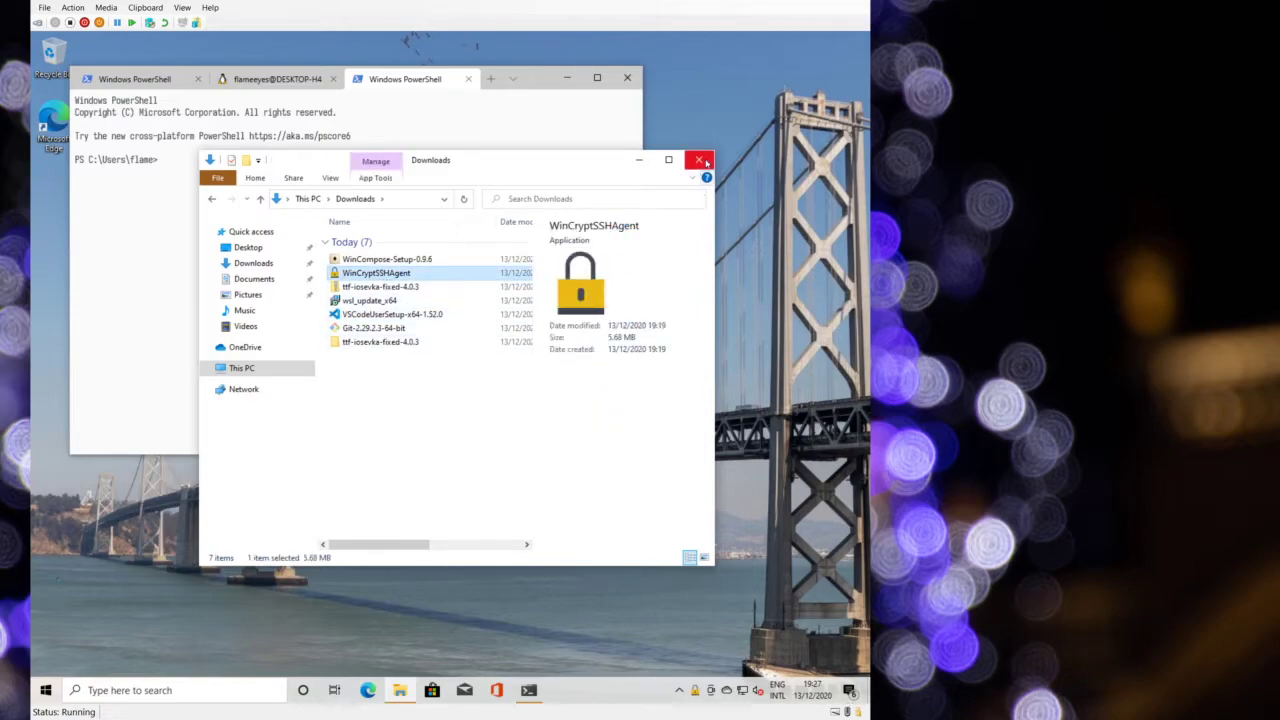
{"action": "left_click", "coordinate": [698, 159]}
- Check Show Public Keys from the agent's tray menu and dismiss the empty dialog
{"action": "right_click", "coordinate": [695, 694]}
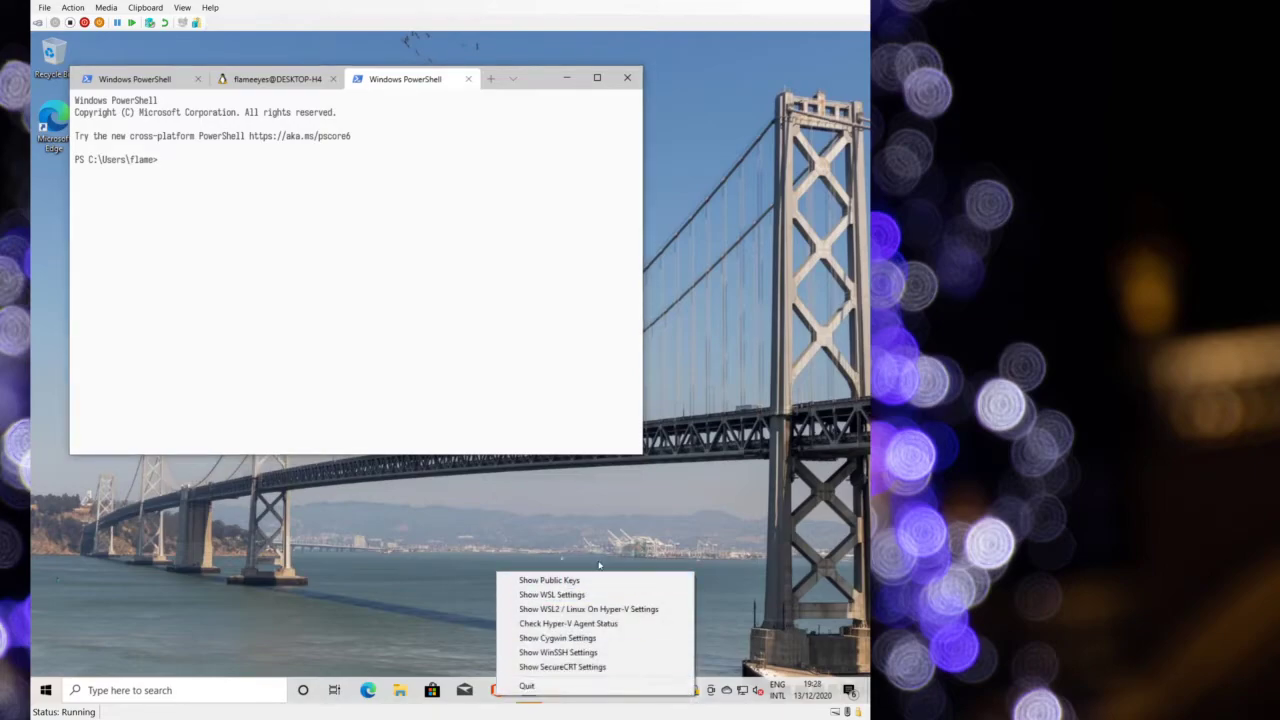
{"action": "left_click", "coordinate": [550, 580]}
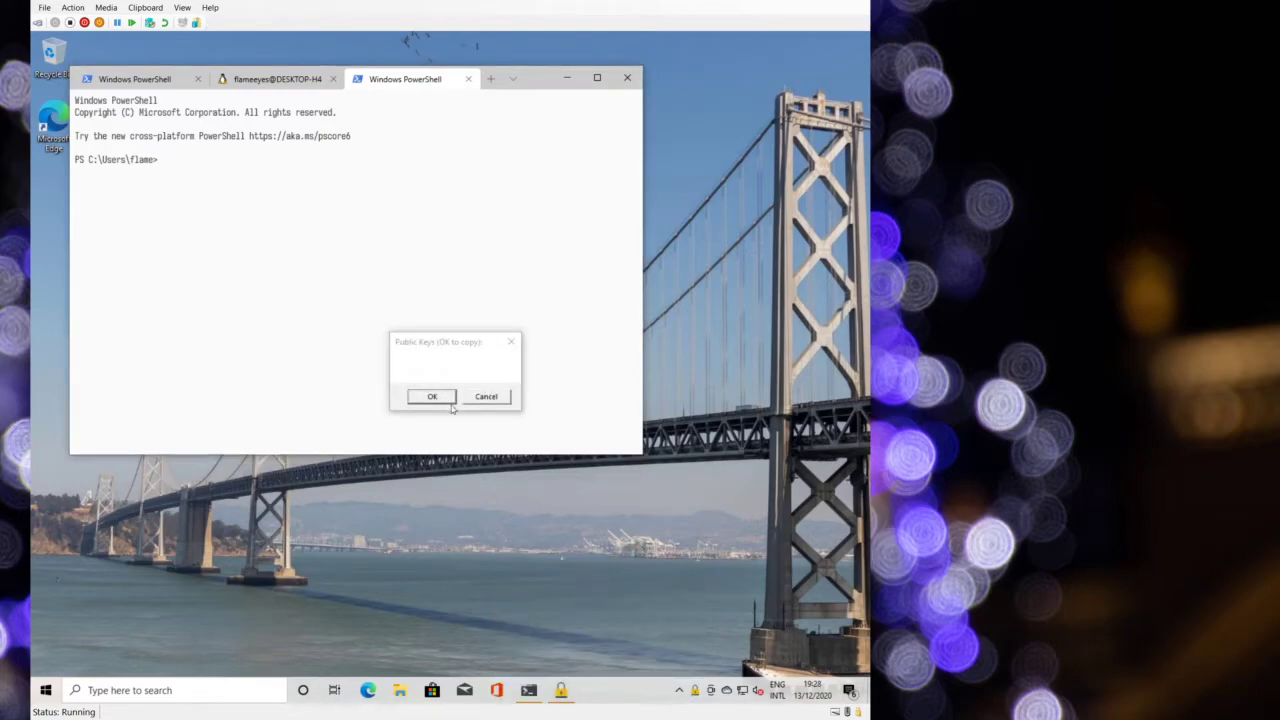
{"action": "left_click", "coordinate": [486, 397]}
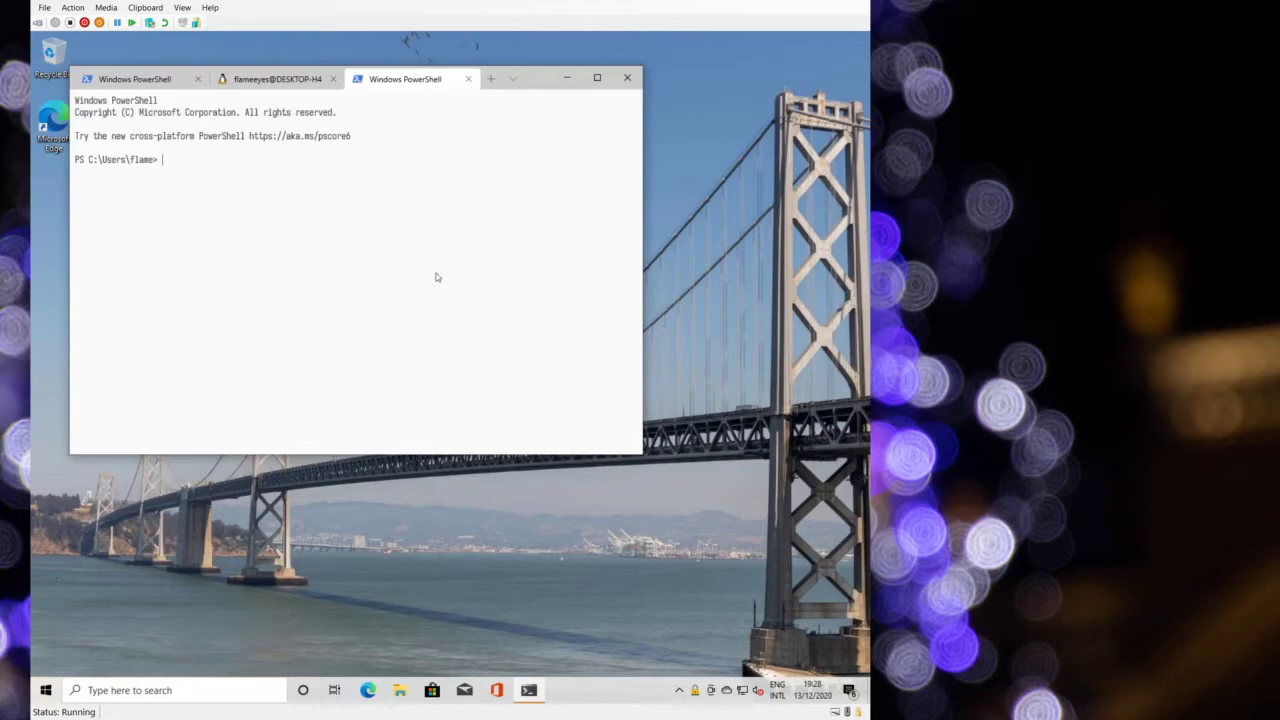
- Run ssh-keygen.exe --help, then try generating a key with -t rsa -s 4096
{"action": "type", "text": "ssh-keygen.exe --help"}
{"action": "key", "text": "Return"}
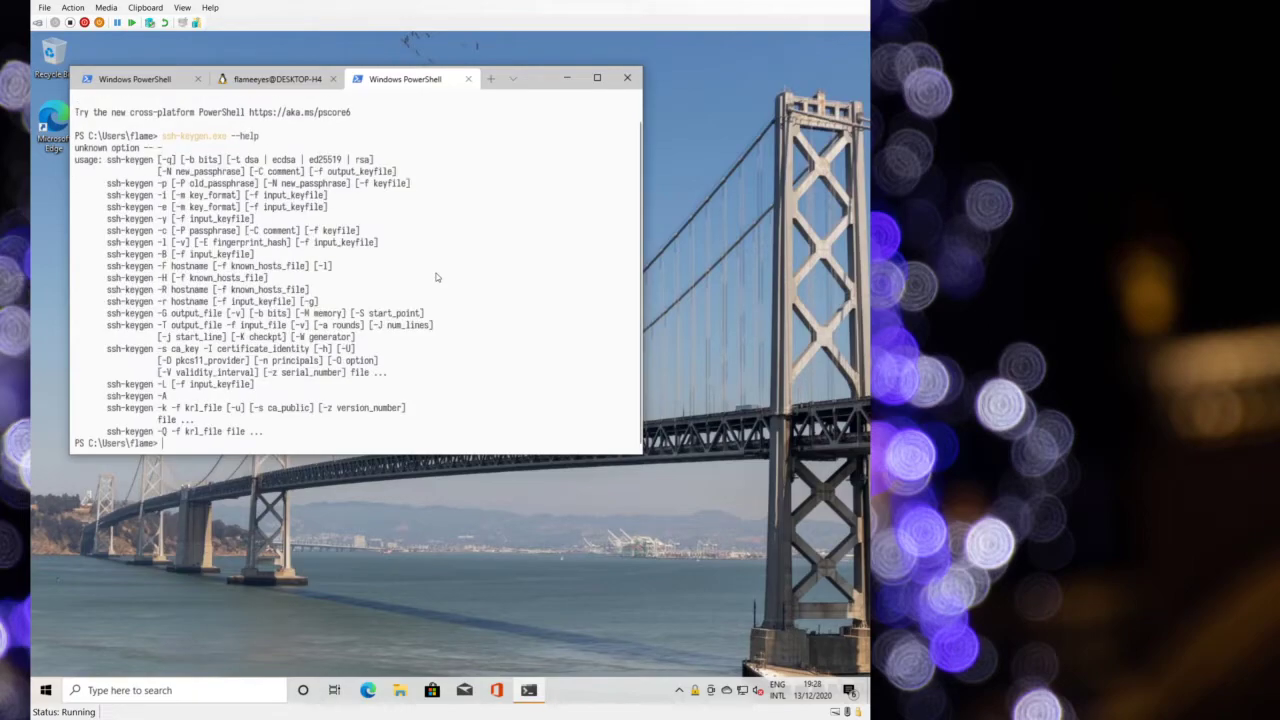
{"action": "key", "text": "Up"}
{"action": "key", "text": "BackSpace"}
{"action": "key", "text": "BackSpace"}
{"action": "key", "text": "BackSpace"}
{"action": "key", "text": "BackSpace"}
{"action": "key", "text": "BackSpace"}
{"action": "key", "text": "BackSpace"}
{"action": "type", "text": "-t rsa -s 4096"}
{"action": "key", "text": "Return"}
- Generate an ed25519 key pair at the default path without a passphrase, then show the Ubuntu tab
{"action": "key", "text": "Up"}
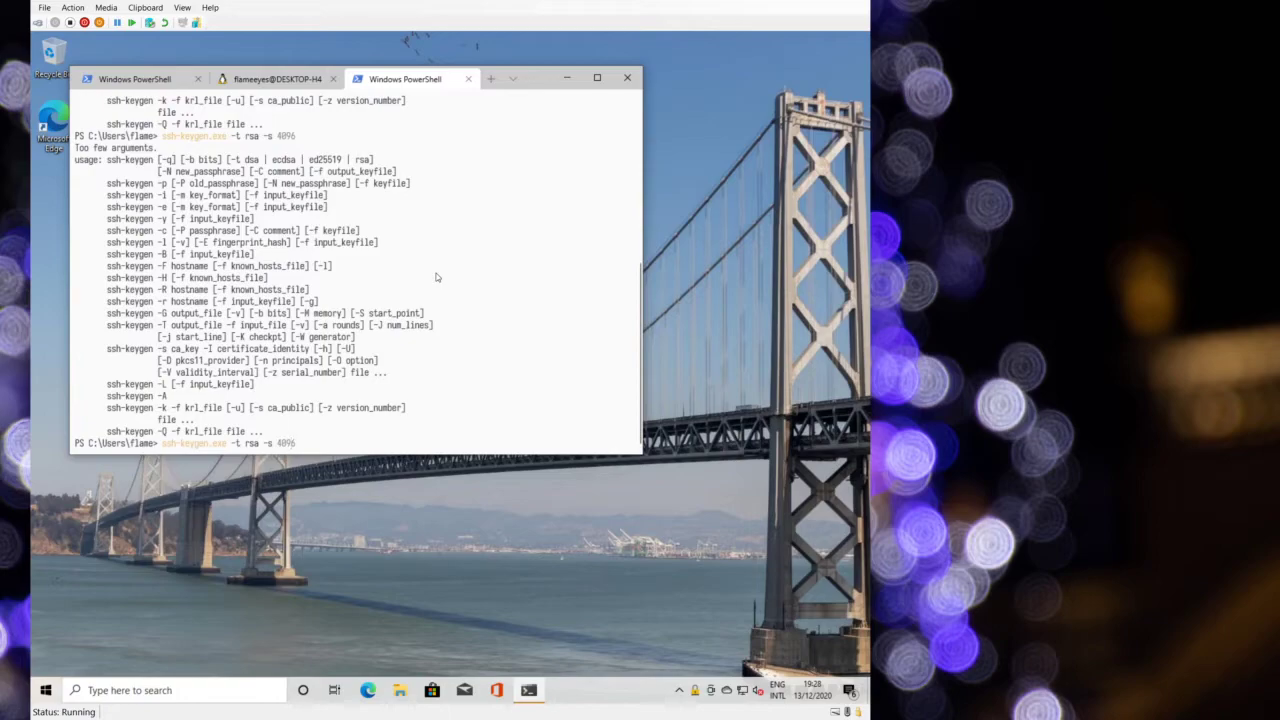
{"action": "key", "text": "BackSpace"}
{"action": "key", "text": "BackSpace"}
{"action": "key", "text": "BackSpace"}
{"action": "key", "text": "BackSpace"}
{"action": "key", "text": "BackSpace"}
{"action": "key", "text": "BackSpace"}
{"action": "key", "text": "BackSpace"}
{"action": "key", "text": "BackSpace"}
{"action": "key", "text": "BackSpace"}
{"action": "key", "text": "BackSpace"}
{"action": "key", "text": "BackSpace"}
{"action": "type", "text": "ed25519"}
{"action": "key", "text": "Return"}
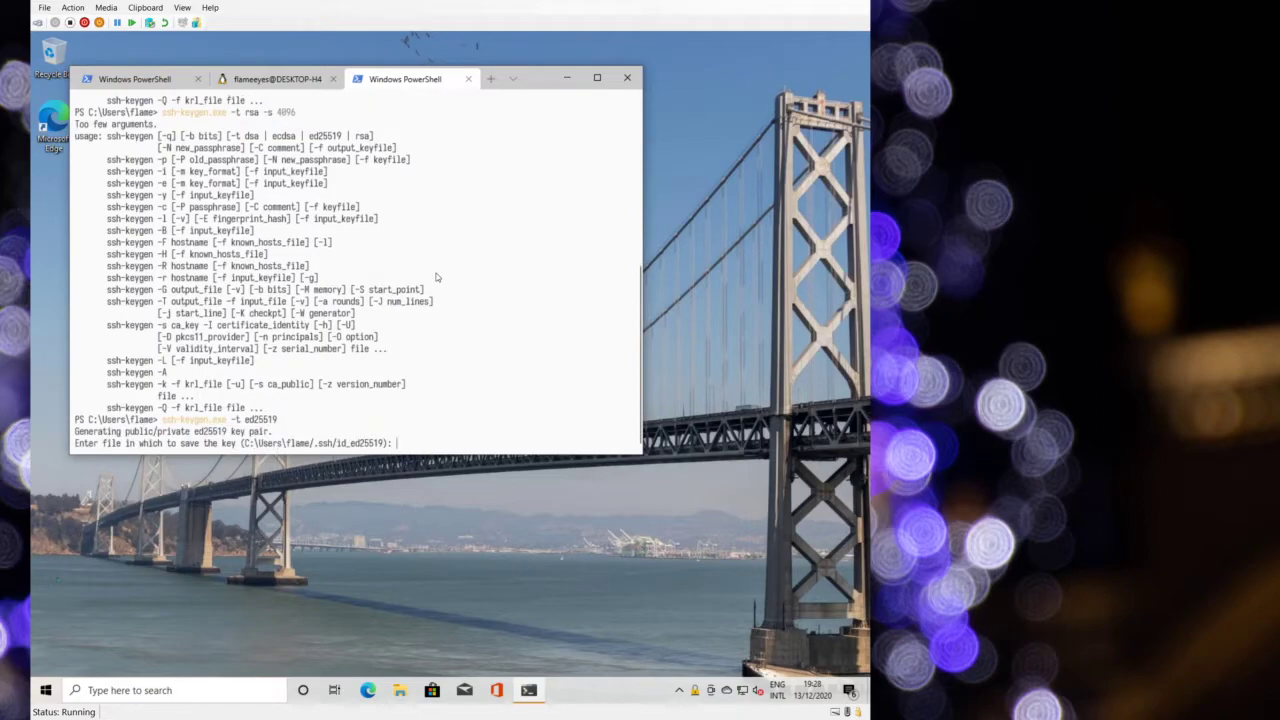
{"action": "key", "text": "Return"}
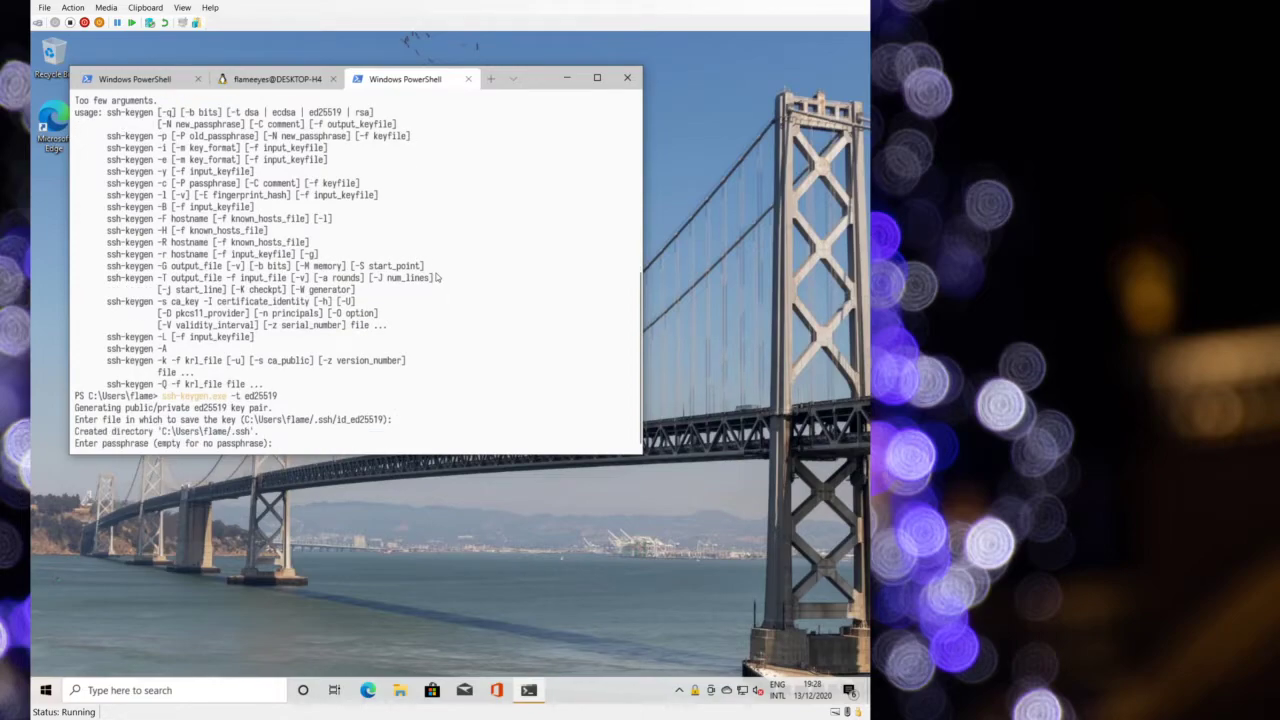
{"action": "key", "text": "Return"}
{"action": "key", "text": "Return"}
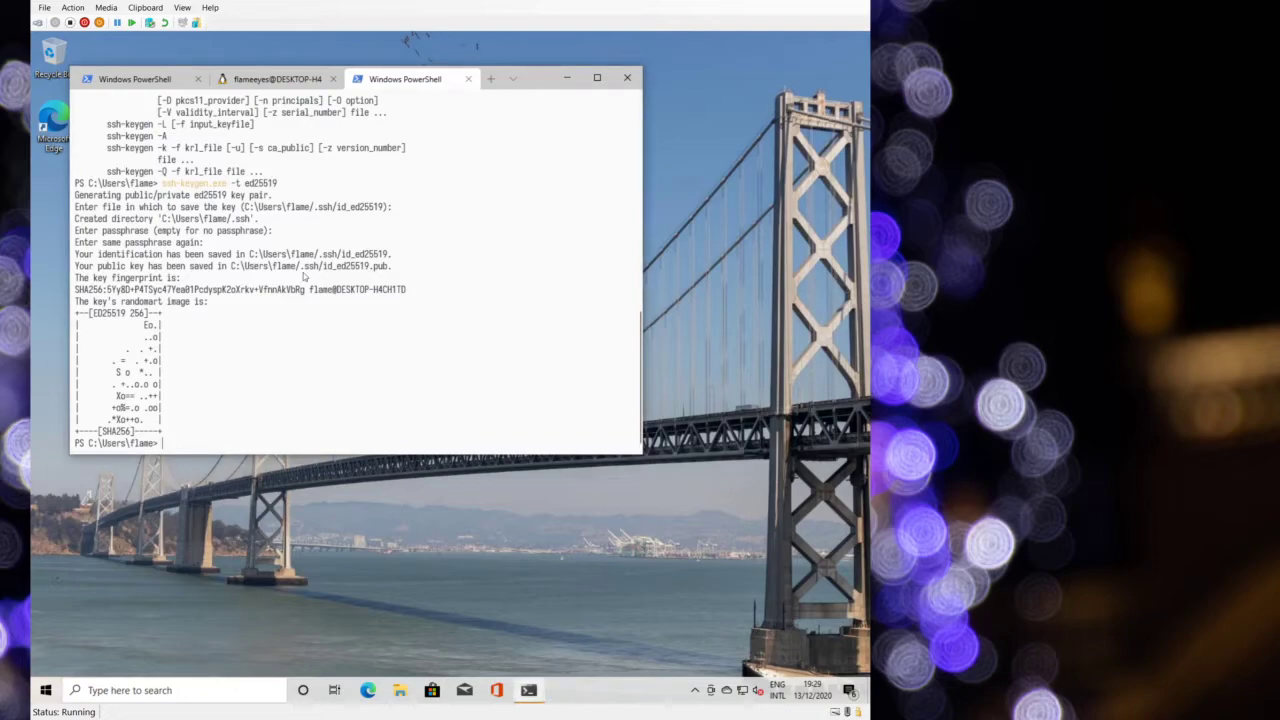
{"action": "left_click", "coordinate": [282, 80]}
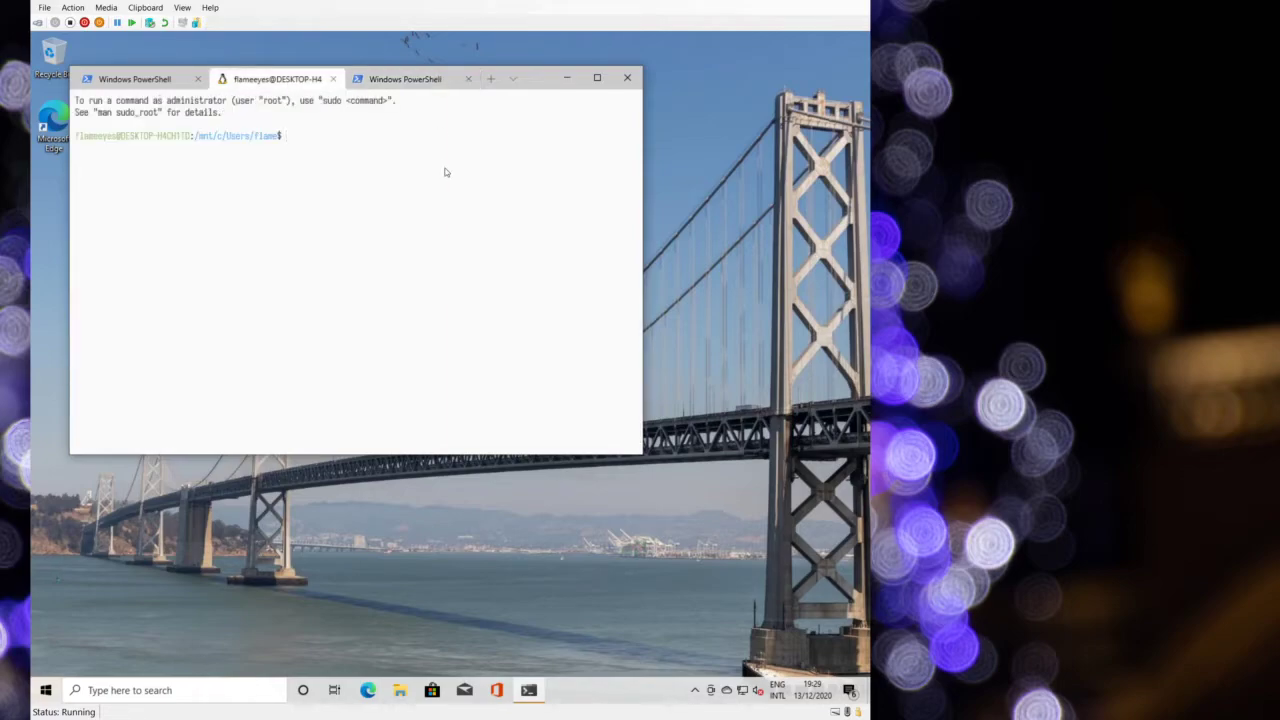
- In the Ubuntu tab, change into .ssh and list id_ed25519 and id_ed25519.pub
{"action": "type", "text": "cd ;d"}
{"action": "key", "text": "BackSpace"}
{"action": "left_click", "coordinate": [405, 79]}
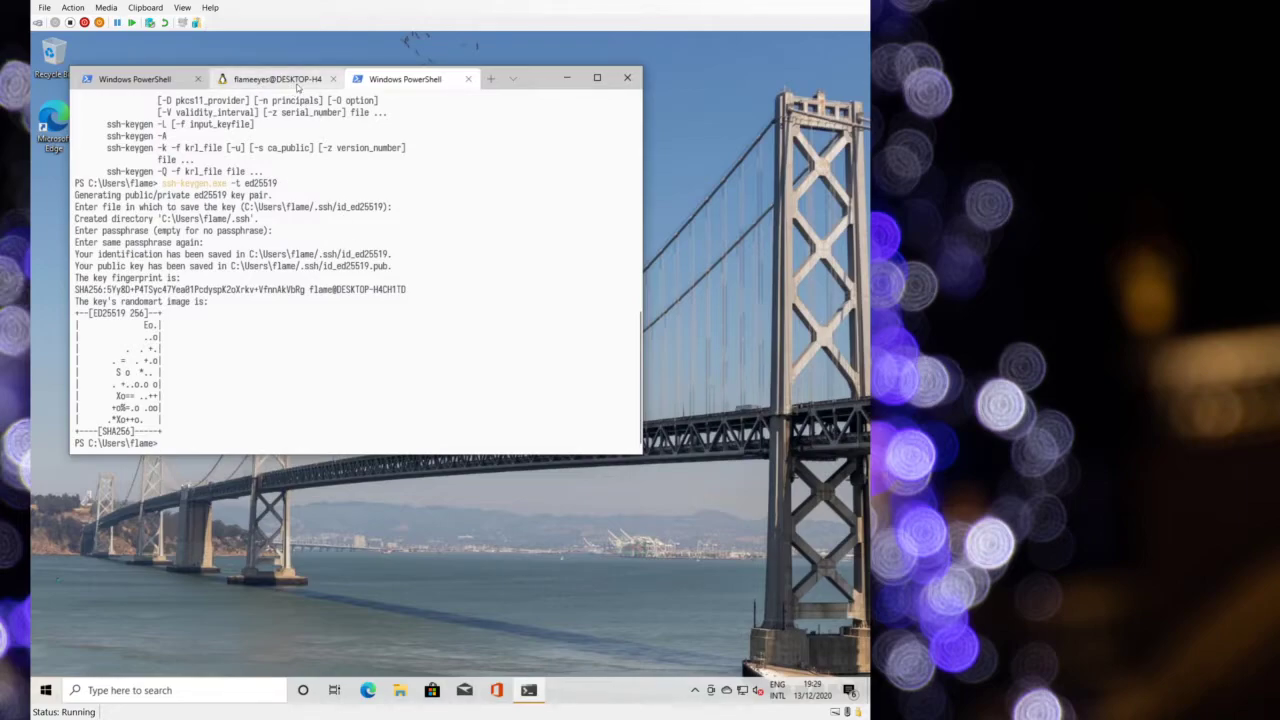
{"action": "left_click", "coordinate": [251, 86]}
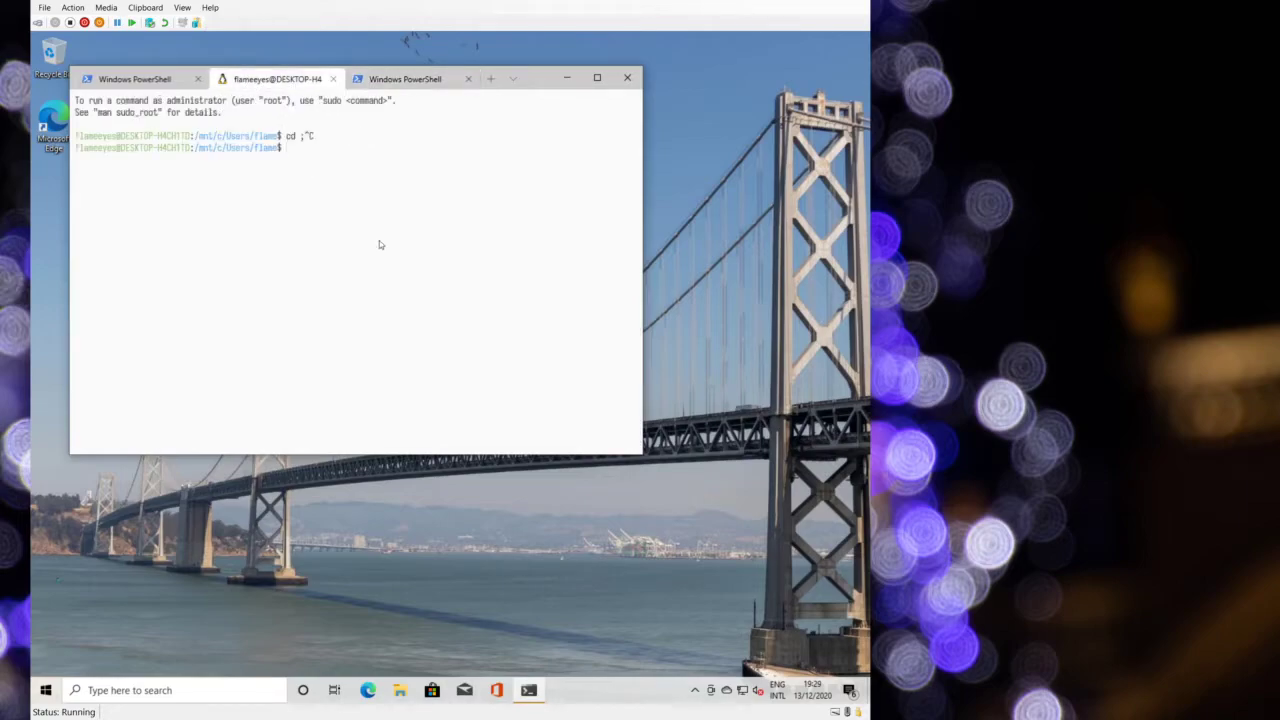
{"action": "type", "text": "cd .ssh"}
{"action": "key", "text": "Return"}
{"action": "type", "text": "ls"}
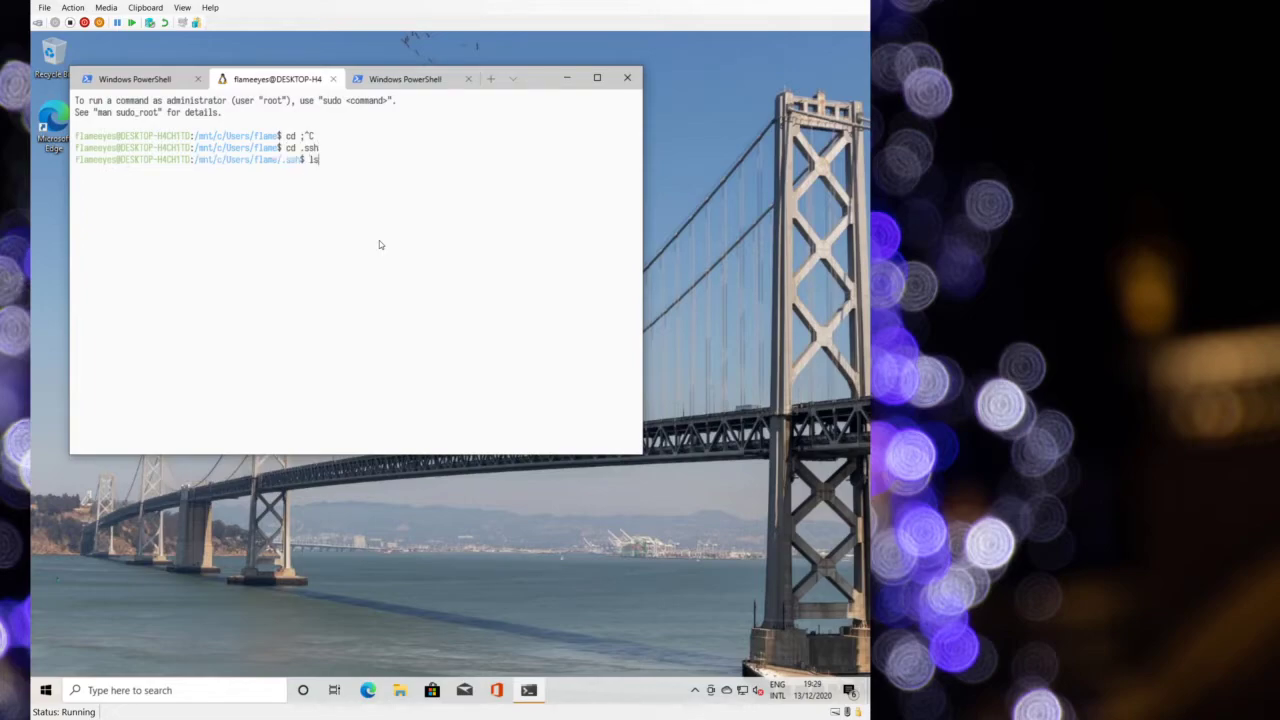
{"action": "key", "text": "Return"}
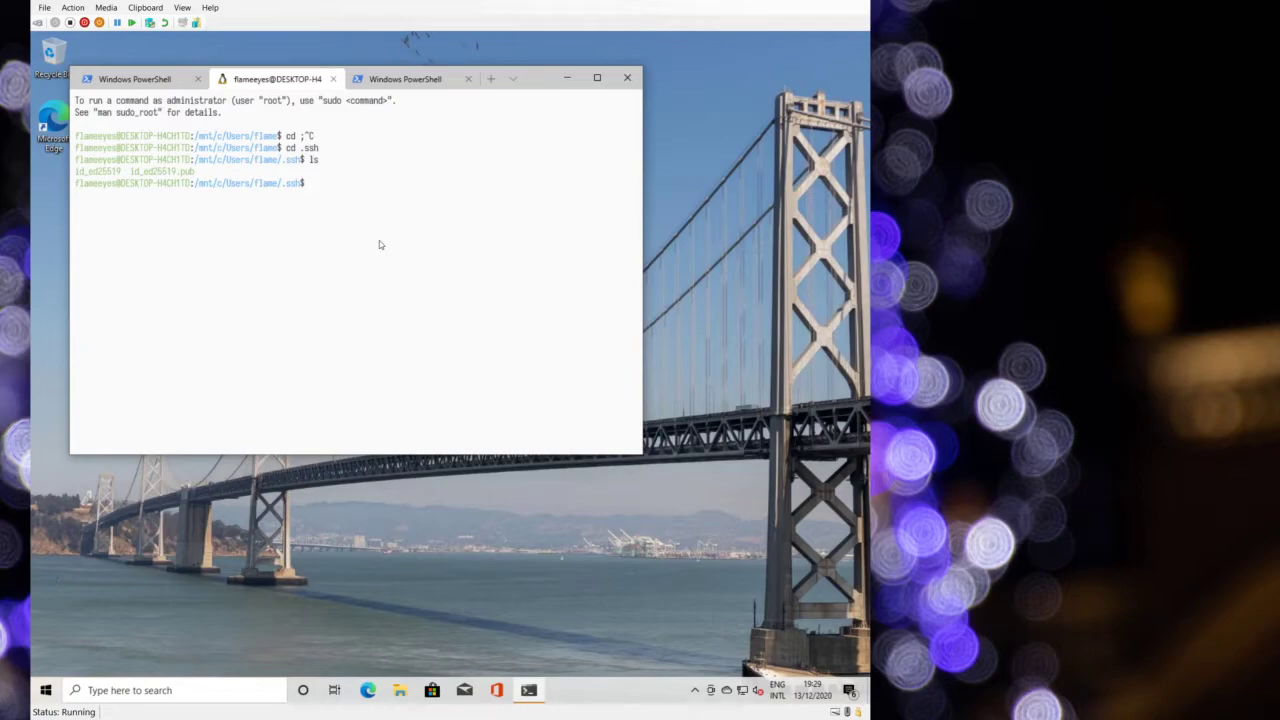
- Start typing the nc command to 192.168.184.203 port 2811 without running it
{"action": "type", "text": "nc "}
{"action": "type", "text": "192.168"}
{"action": "type", "text": ".184.38"}
{"action": "key", "text": "BackSpace"}
{"action": "key", "text": "BackSpace"}
{"action": "type", "text": "203 2811 < id_ed25519.pub"}
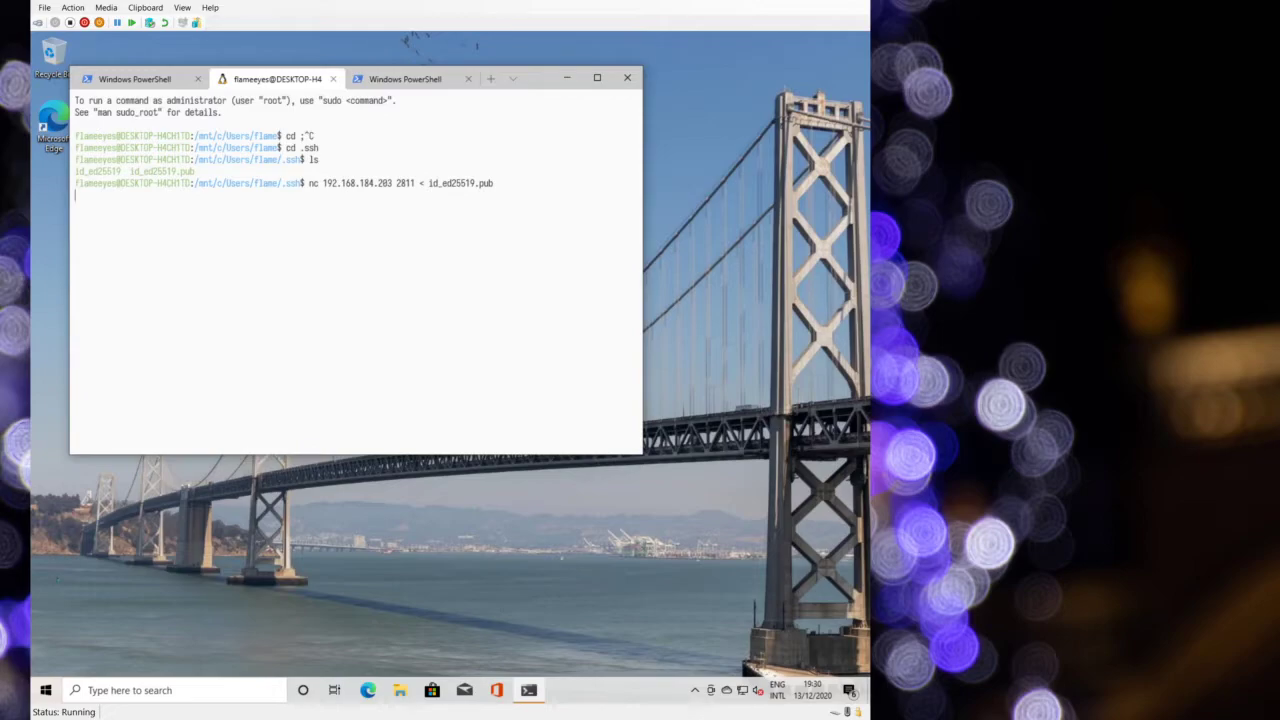
- Send the public key with nc, then launch Visual Studio Code from Start search
{"action": "key", "text": "Return"}
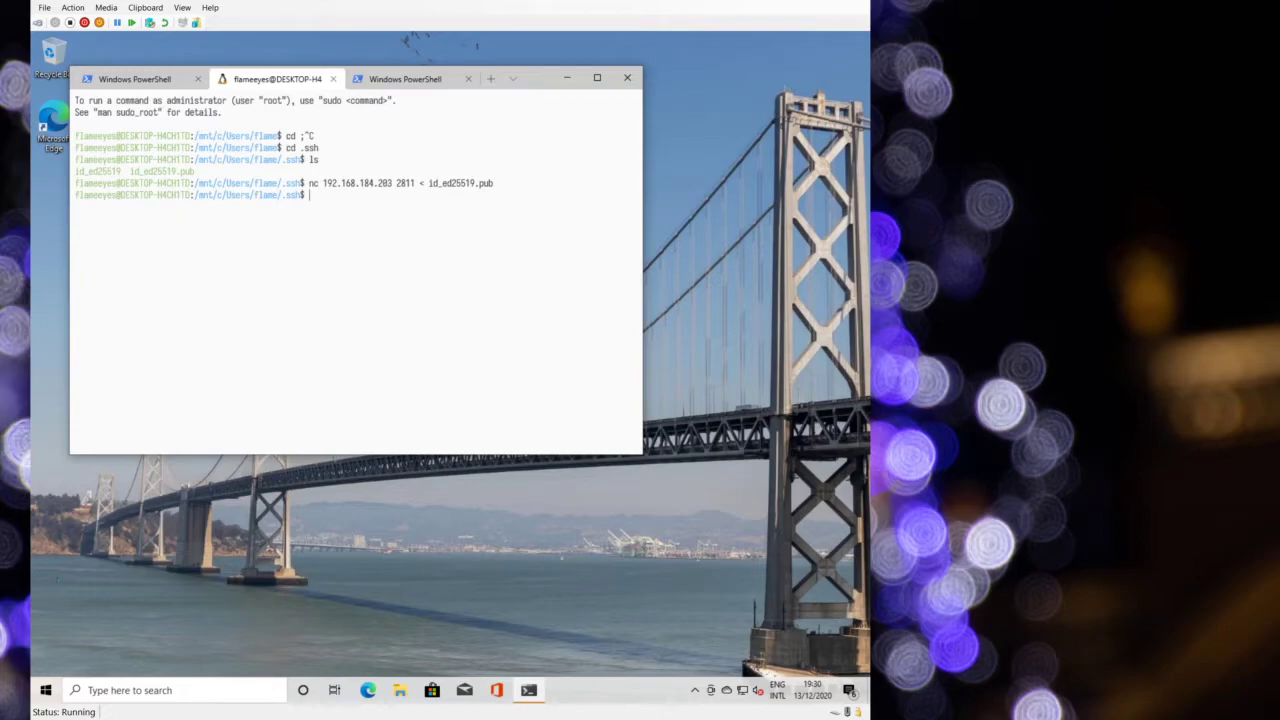
{"action": "left_click", "coordinate": [45, 690]}
{"action": "type", "text": "vis"}
{"action": "key", "text": "Return"}
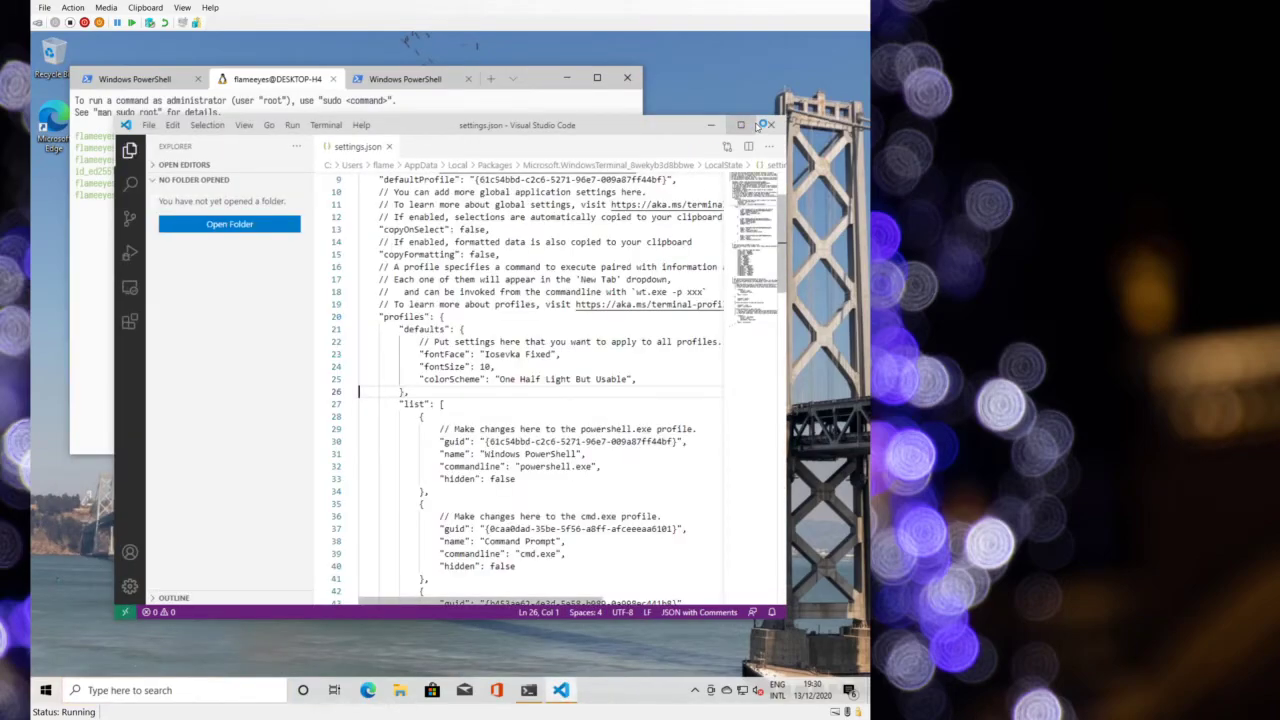
- Maximize VS Code, close settings.json, and browse the application menus
{"action": "left_click", "coordinate": [740, 125]}
{"action": "left_click", "coordinate": [305, 63]}
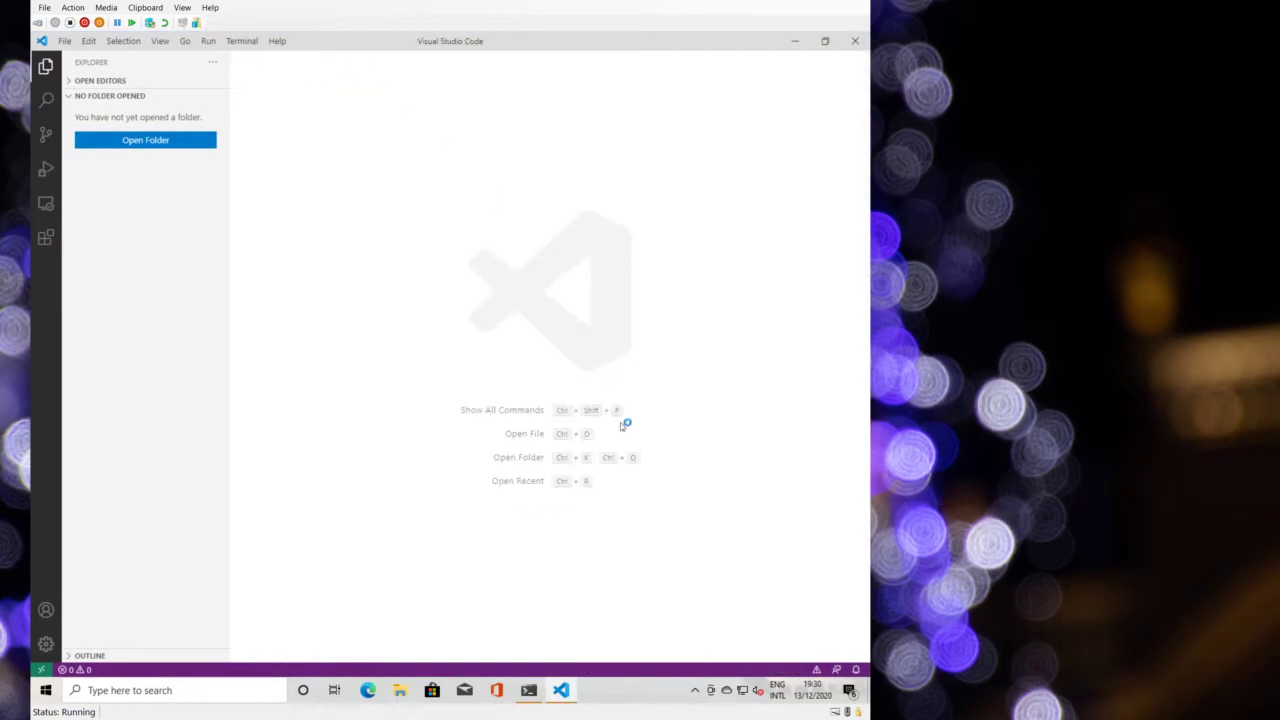
{"action": "left_click", "coordinate": [66, 40]}
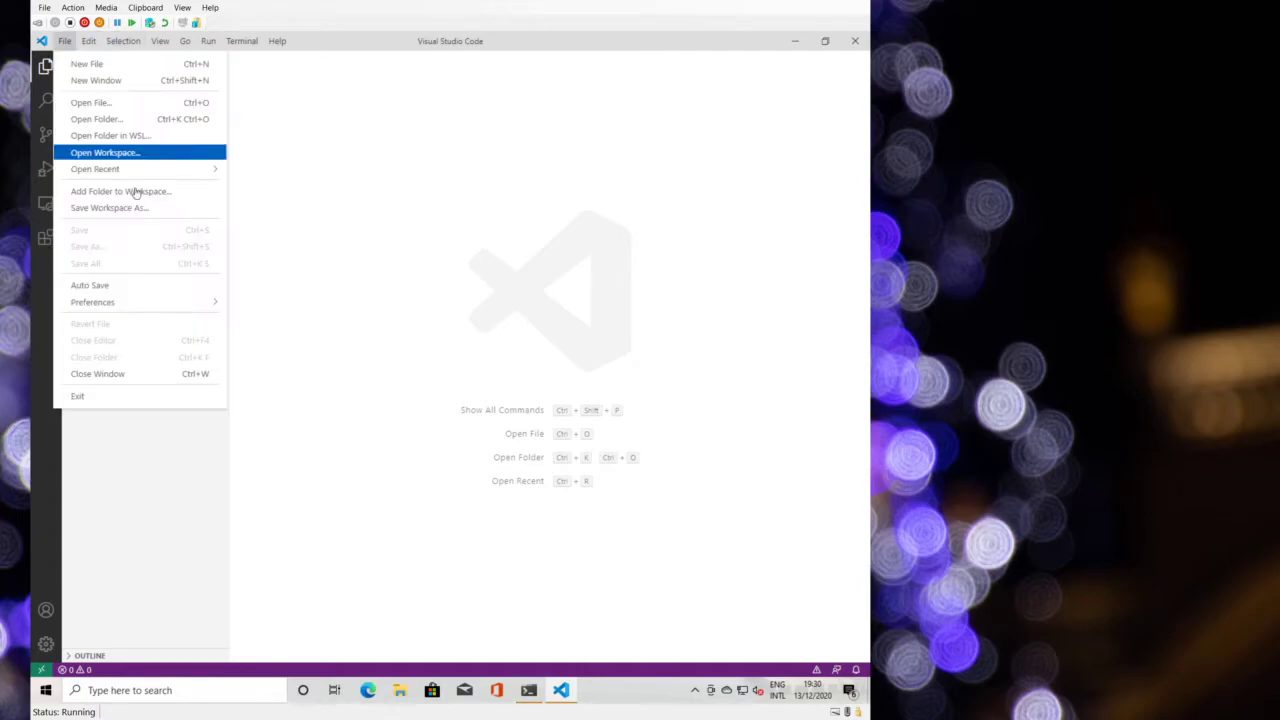
{"action": "mouse_move", "coordinate": [167, 42]}
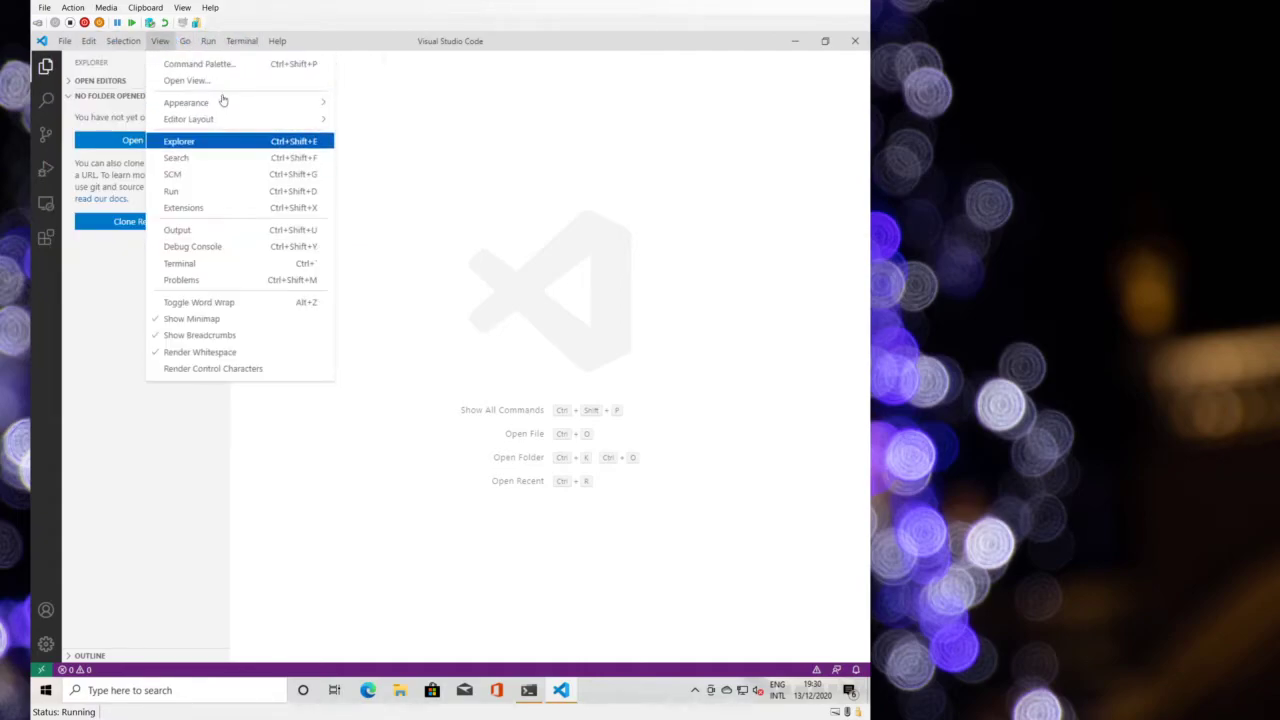
{"action": "mouse_move", "coordinate": [290, 102]}
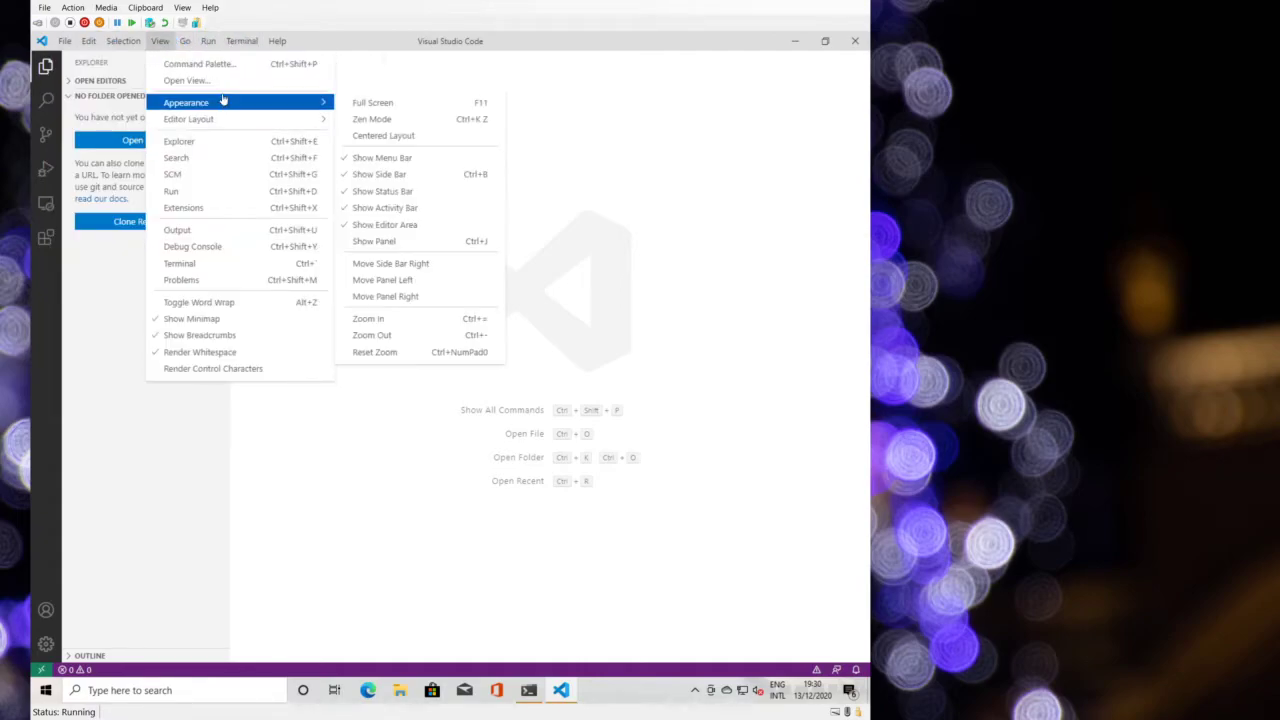
{"action": "left_click", "coordinate": [587, 162]}
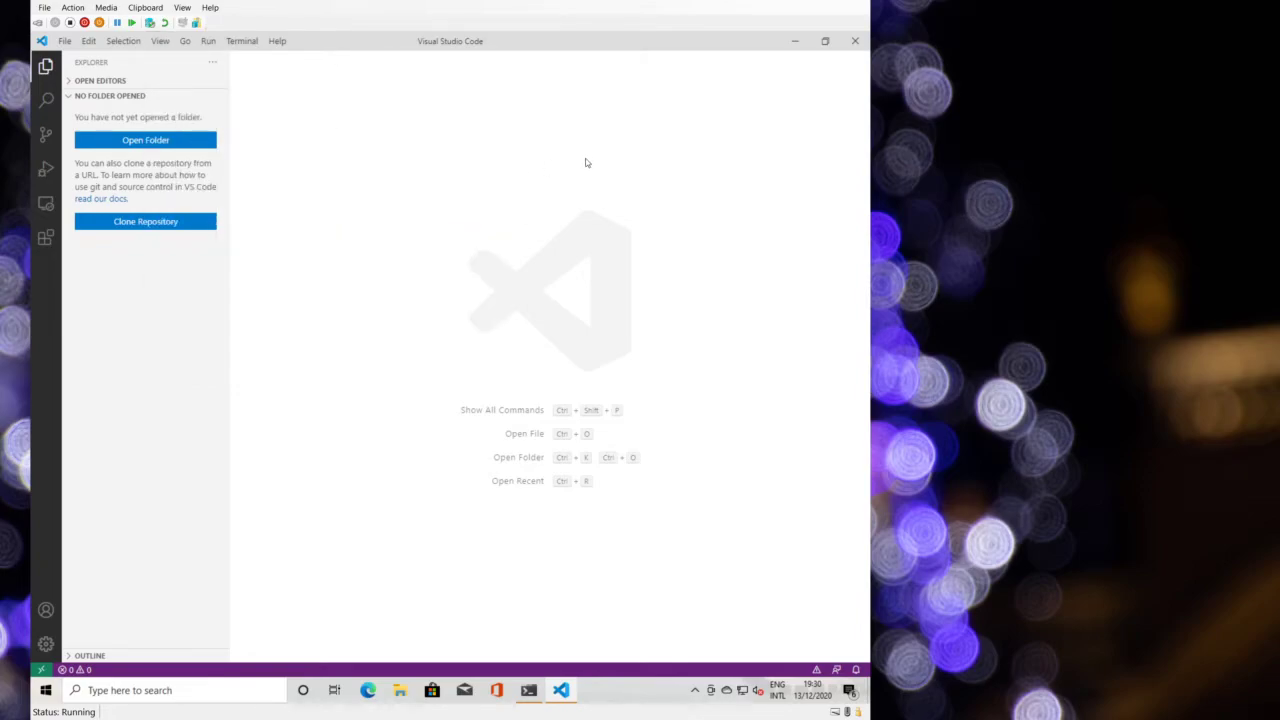
- Open the graphical Settings editor through the Command Palette's Preferences commands
{"action": "key", "text": "ctrl+shift+p"}
{"action": "type", "text": "font"}
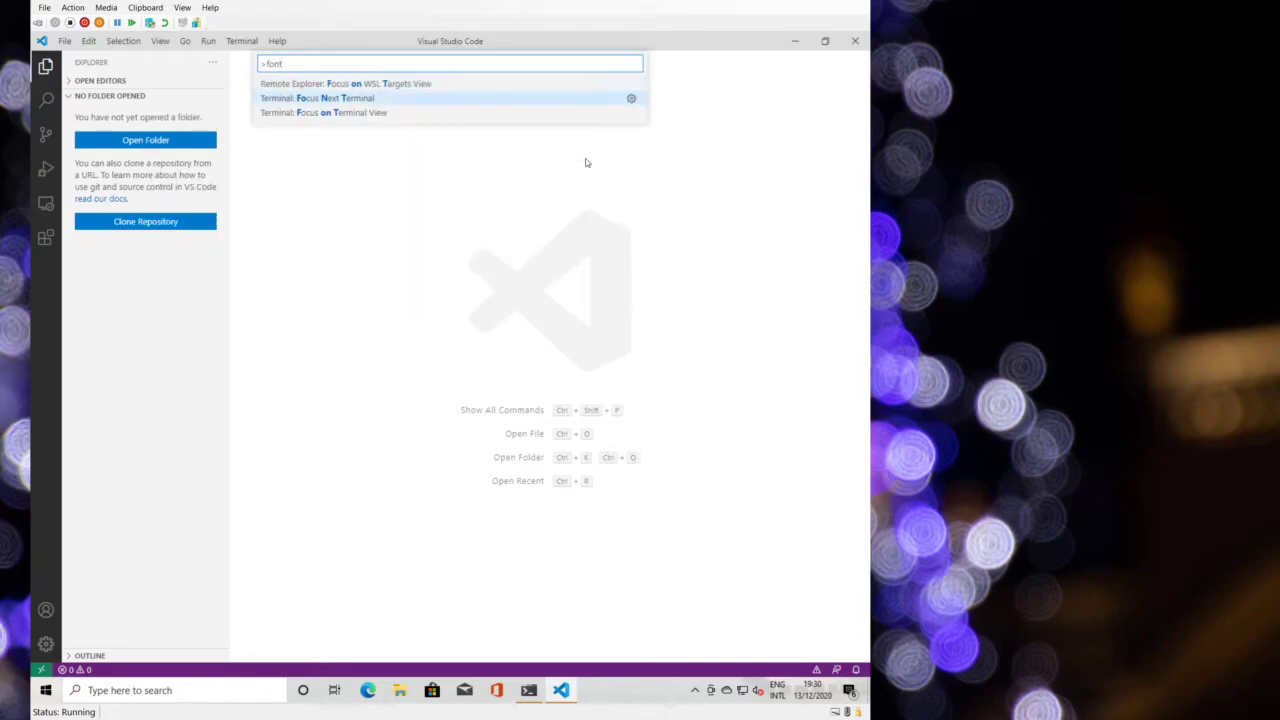
{"action": "key", "text": "Down"}
{"action": "key", "text": "Up"}
{"action": "key", "text": "Up"}
{"action": "key", "text": "BackSpace"}
{"action": "key", "text": "BackSpace"}
{"action": "key", "text": "BackSpace"}
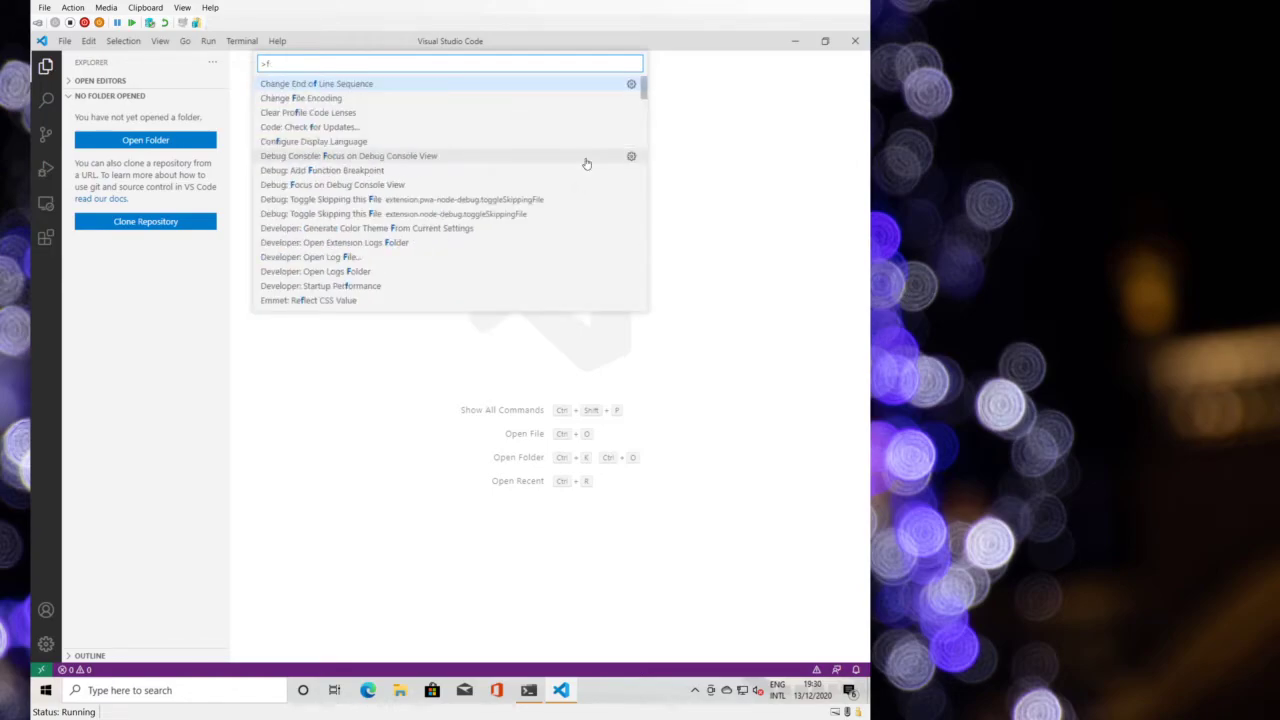
{"action": "key", "text": "BackSpace"}
{"action": "type", "text": "preference"}
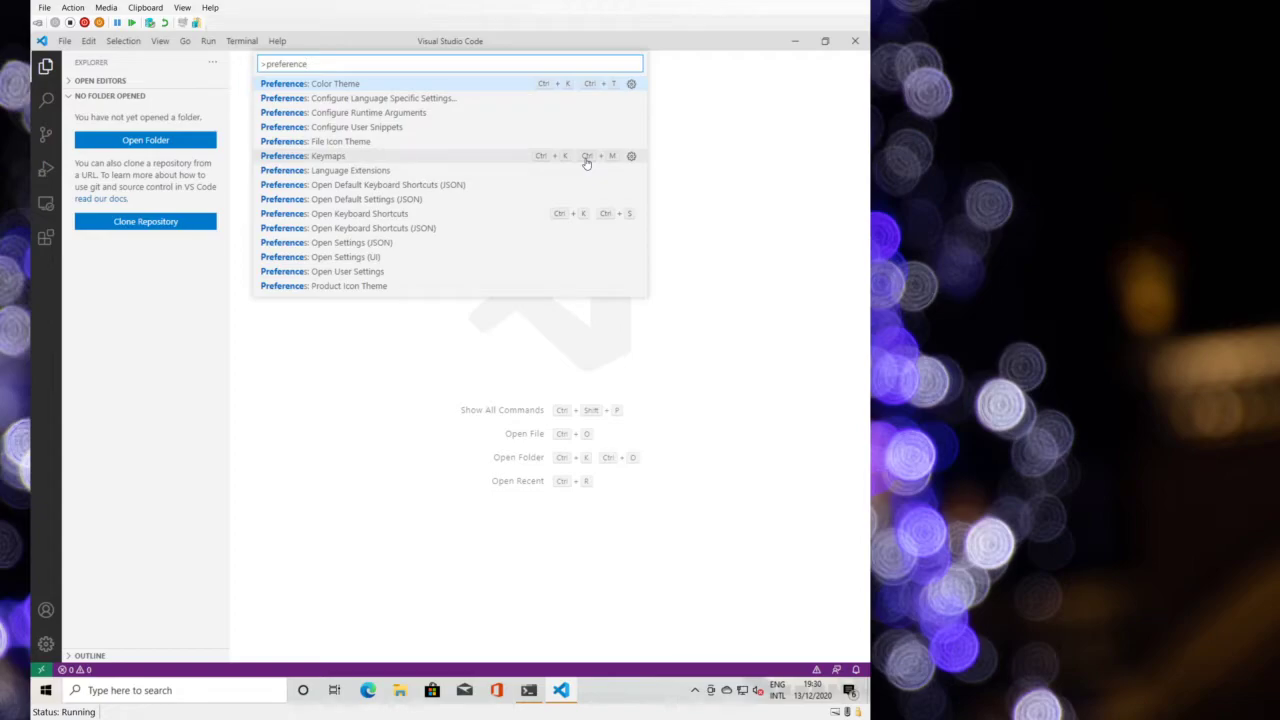
{"action": "key", "text": "Down"}
{"action": "key", "text": "Up"}
{"action": "key", "text": "Down"}
{"action": "key", "text": "Down"}
{"action": "key", "text": "Down"}
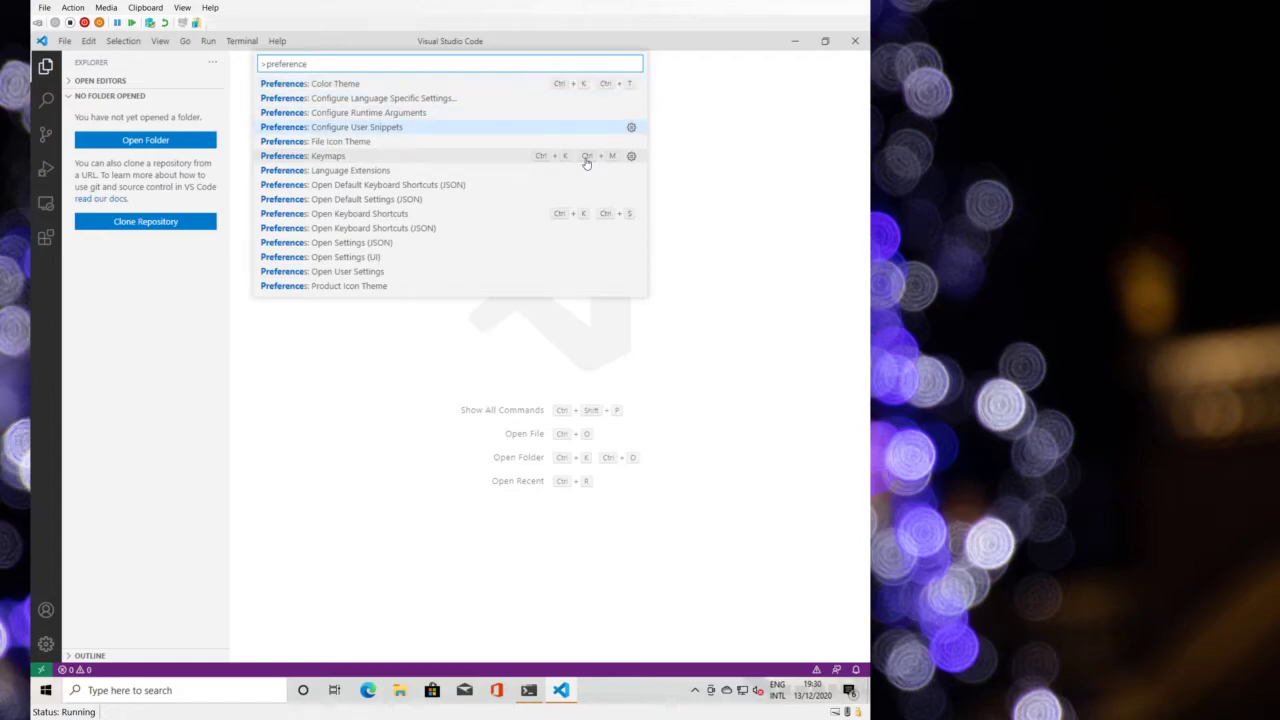
{"action": "key", "text": "Down"}
{"action": "key", "text": "Down"}
{"action": "key", "text": "Down"}
{"action": "key", "text": "Down"}
{"action": "key", "text": "Down"}
{"action": "key", "text": "Down"}
{"action": "key", "text": "Down"}
{"action": "key", "text": "Down"}
{"action": "key", "text": "Down"}
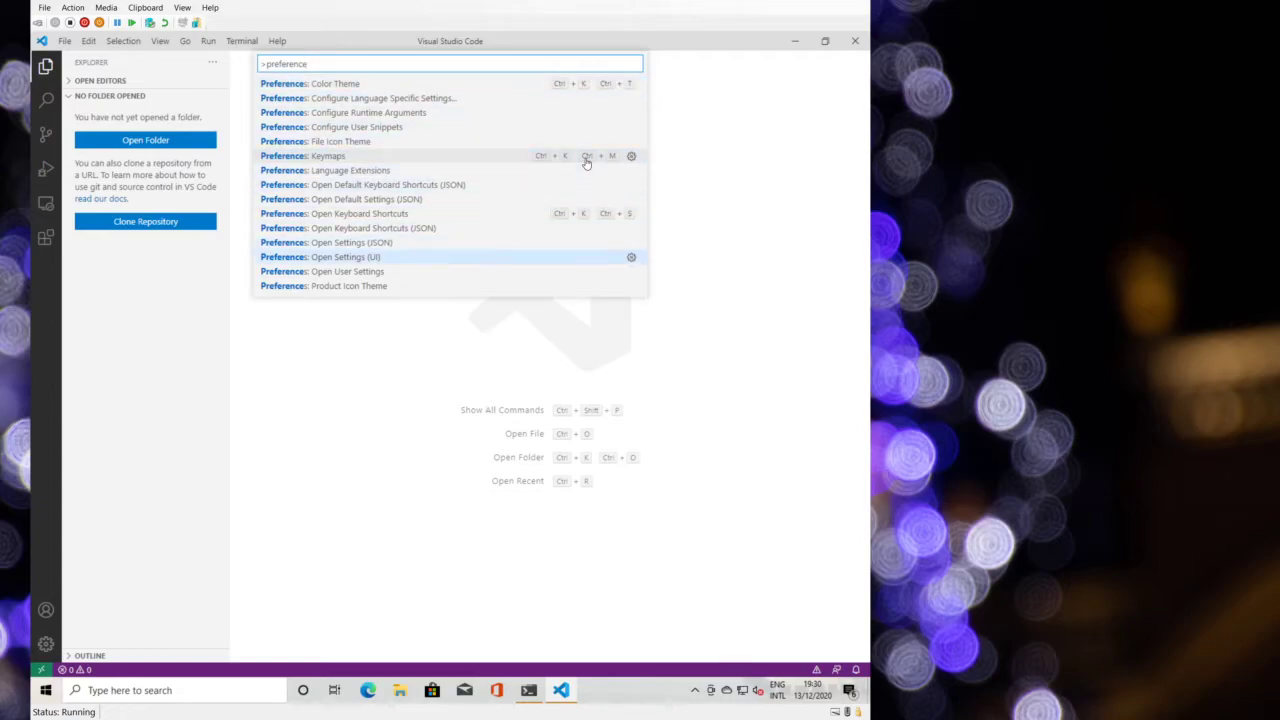
{"action": "key", "text": "Return"}
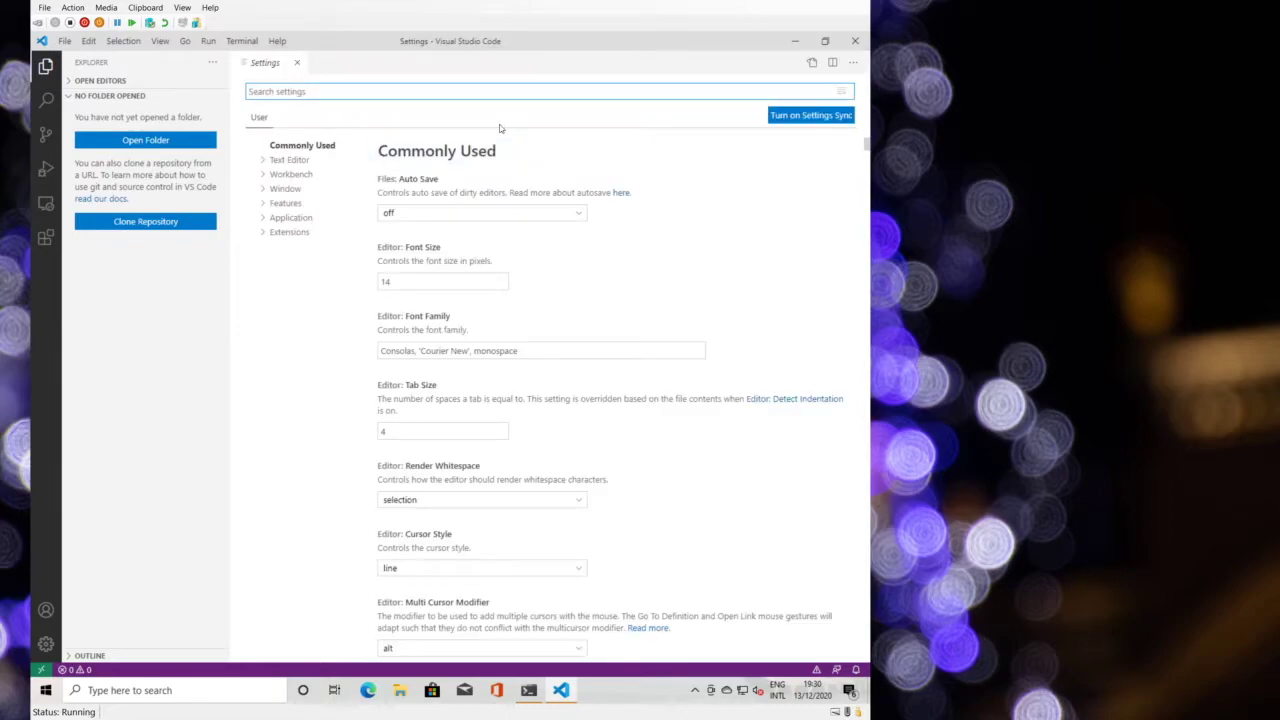
- Set Font Family to 'Iosevka Fixed', then close VS Code
{"action": "left_click", "coordinate": [582, 351]}
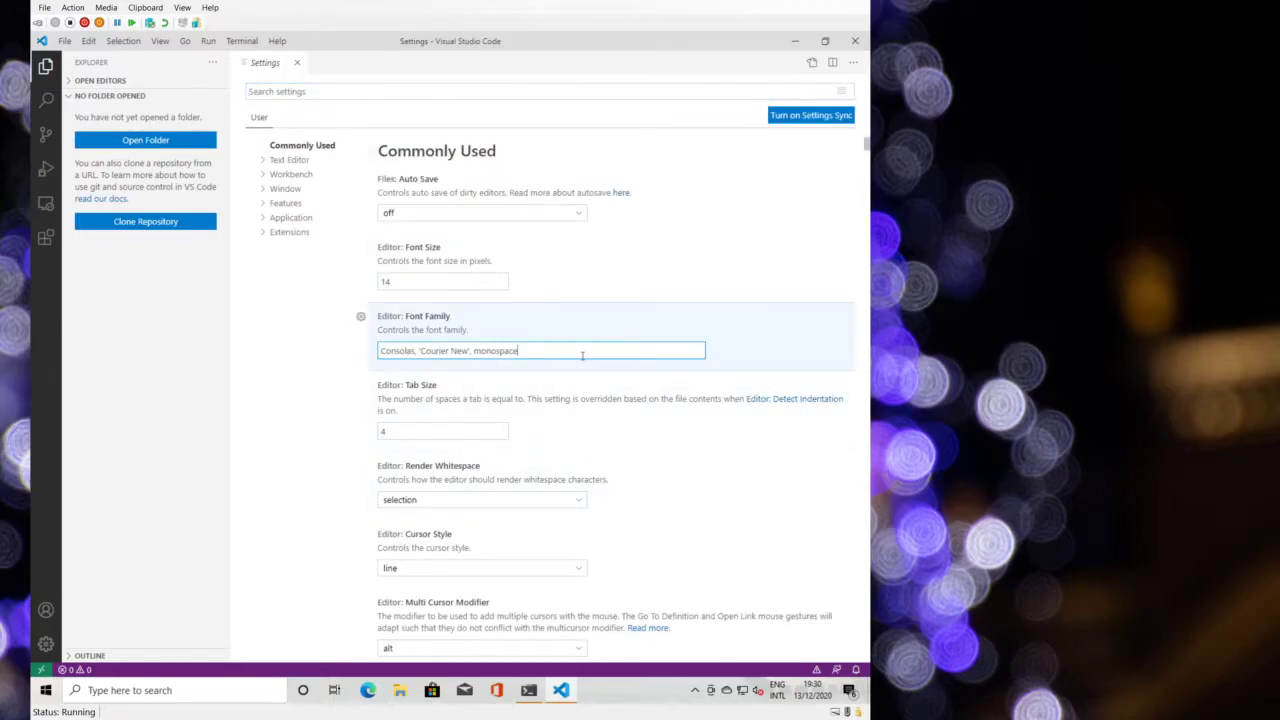
{"action": "key", "text": "ctrl+a"}
{"action": "type", "text": "'"}
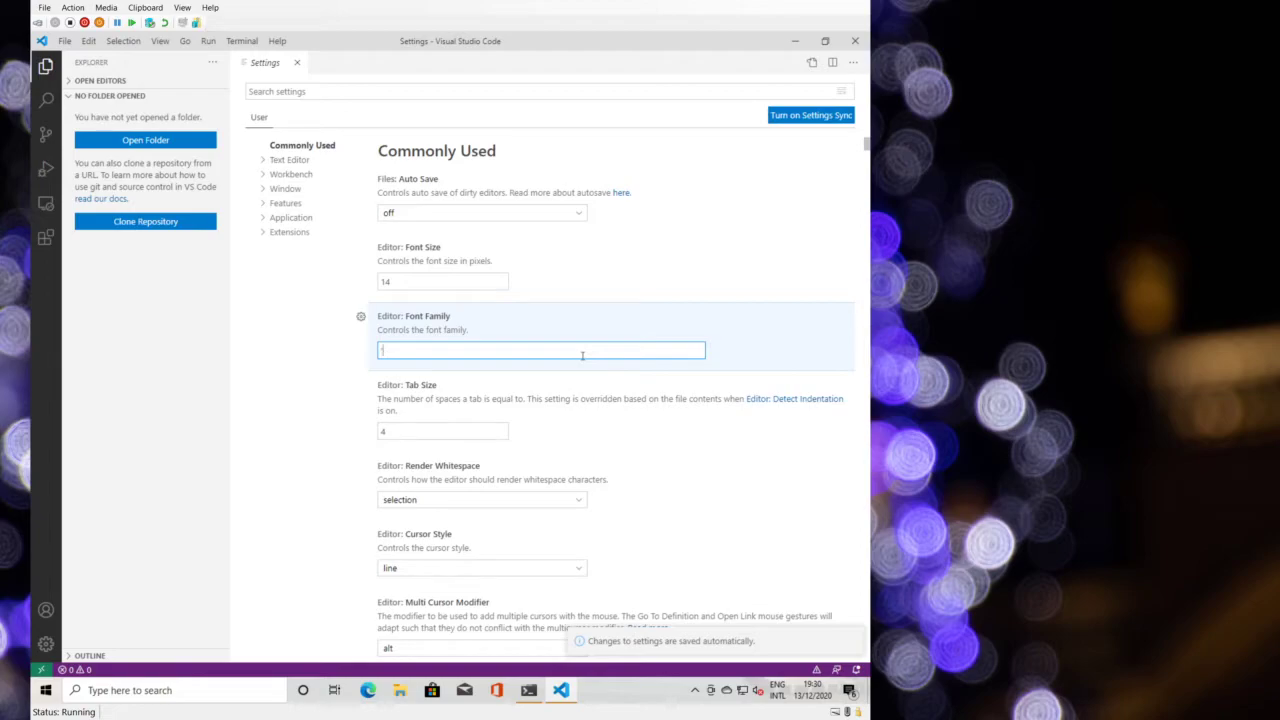
{"action": "type", "text": "Iosevka Fixed'"}
{"action": "left_click", "coordinate": [606, 307]}
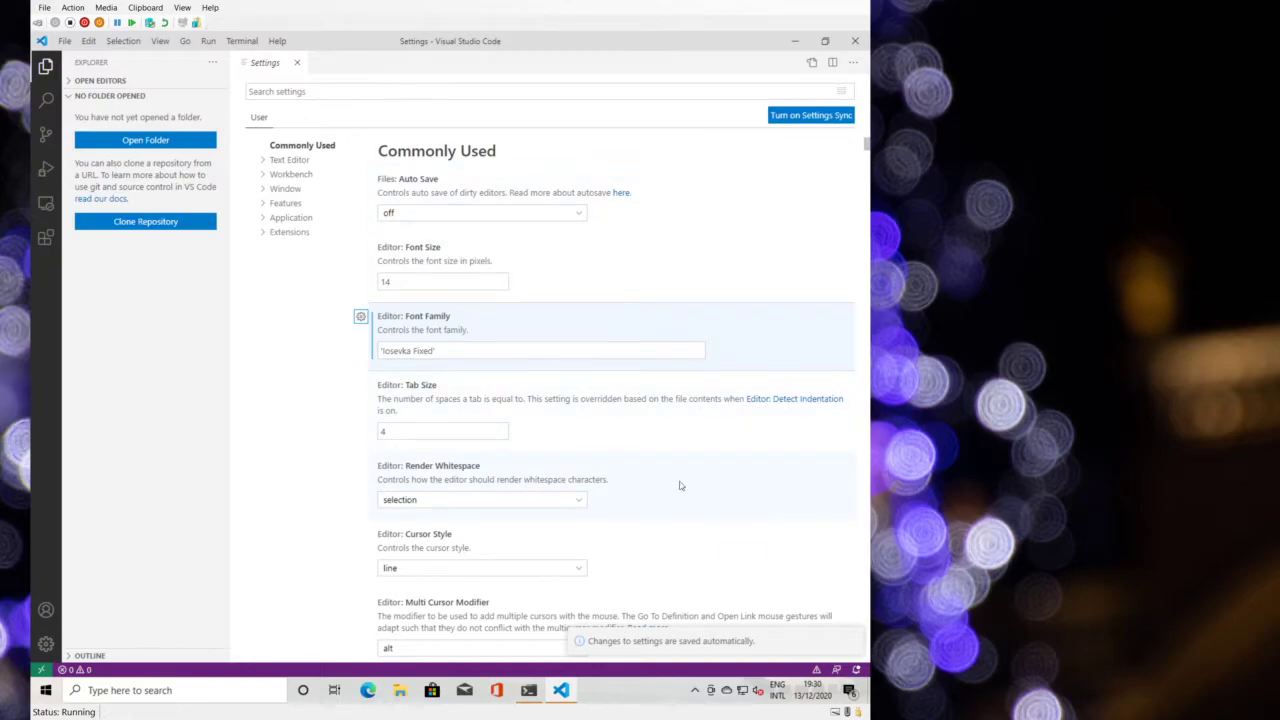
{"action": "left_click", "coordinate": [855, 41]}
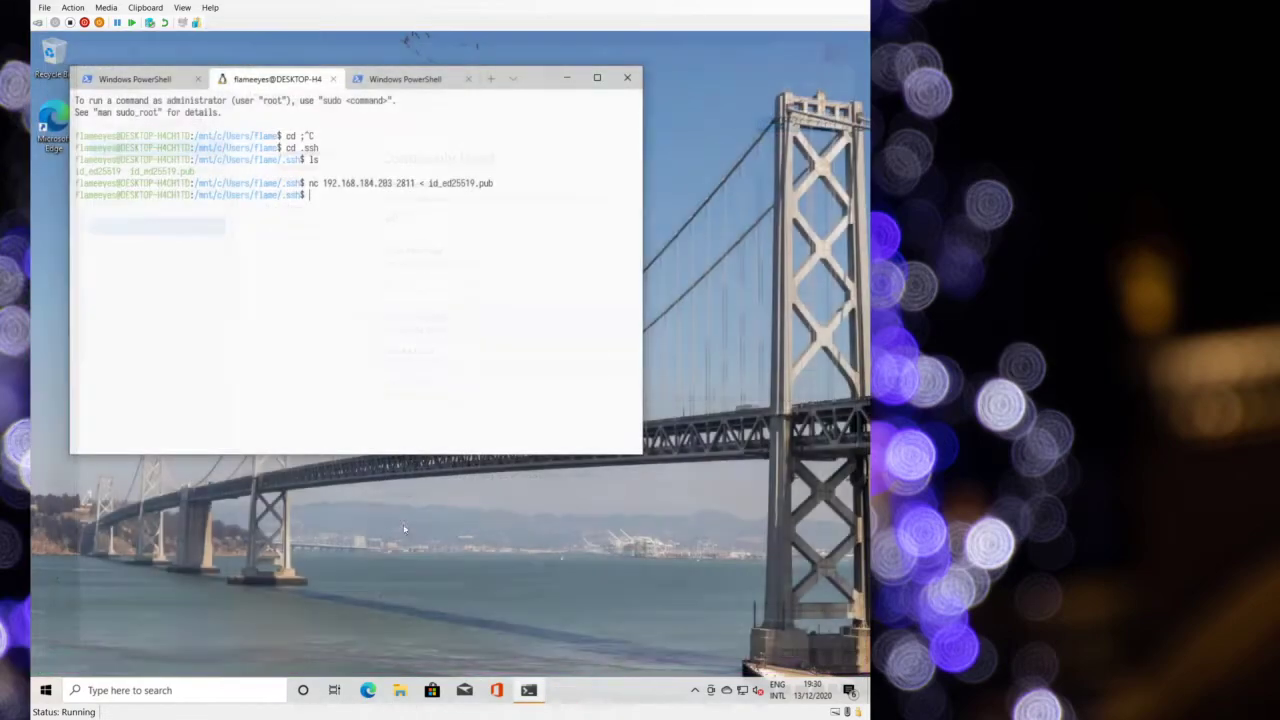
- Relaunch Visual Studio Code and close the Settings tab
{"action": "key", "text": "super"}
{"action": "type", "text": "visua"}
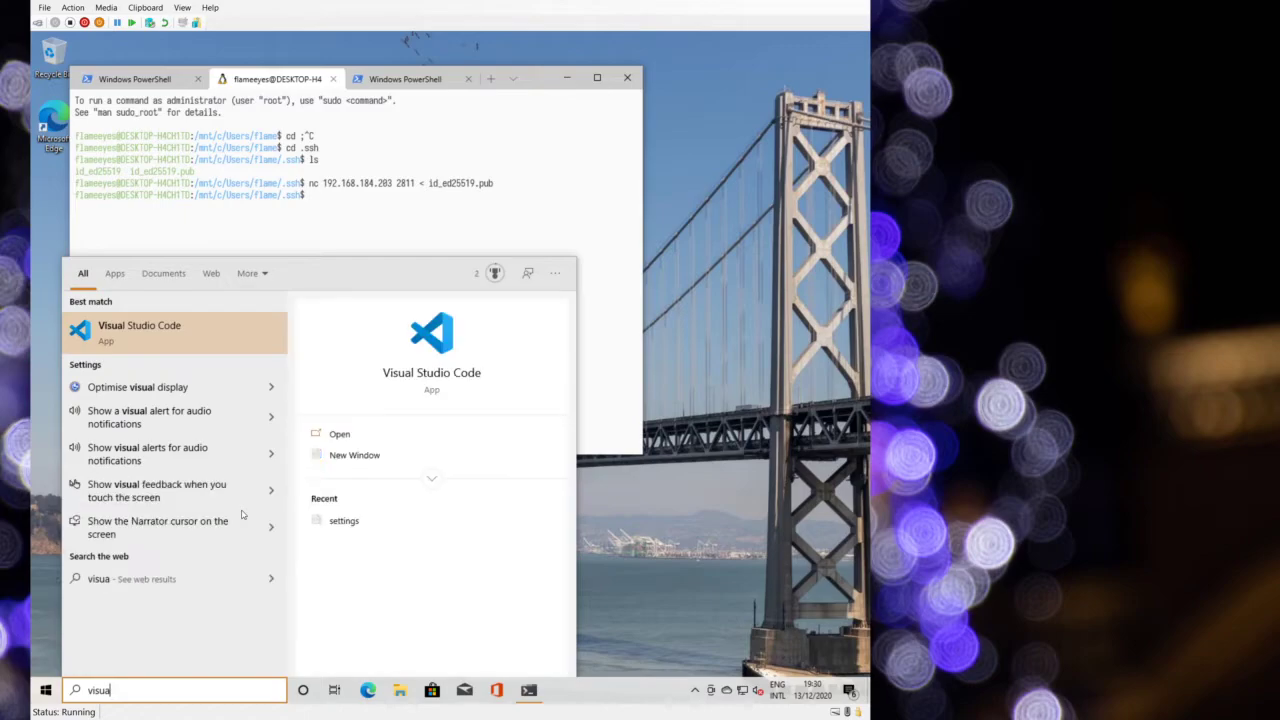
{"action": "key", "text": "Return"}
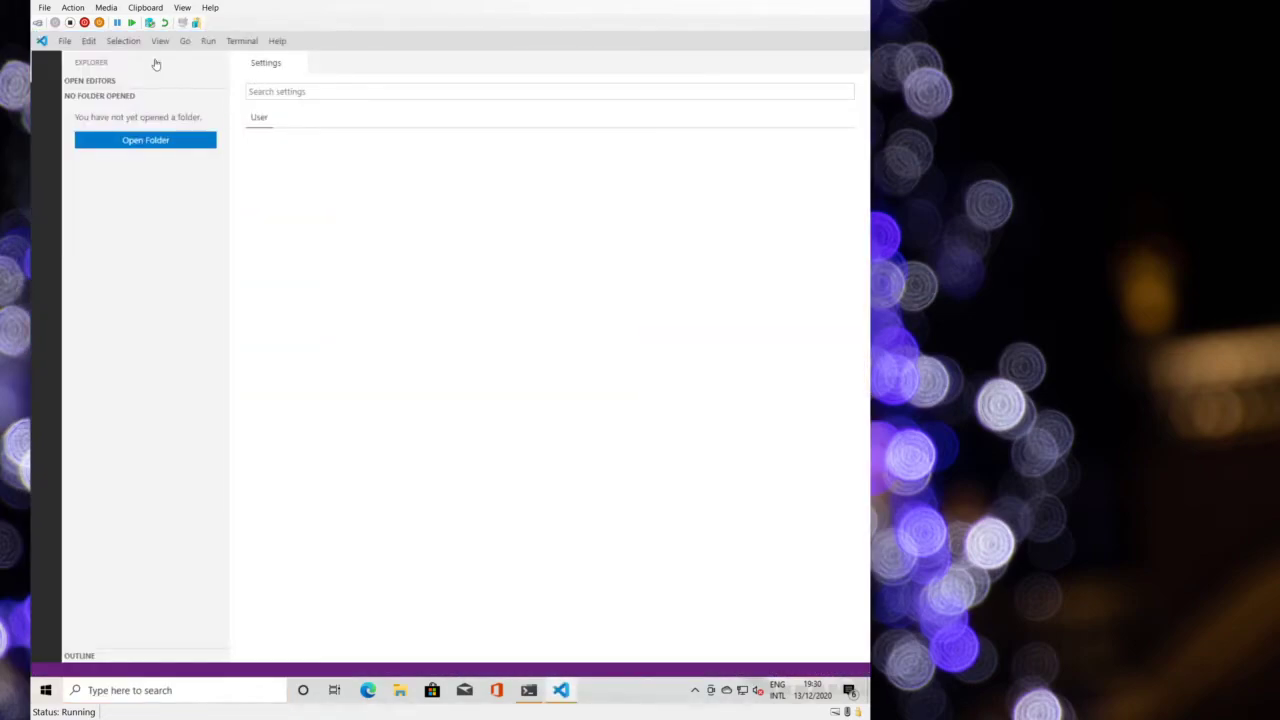
{"action": "left_click", "coordinate": [300, 62]}
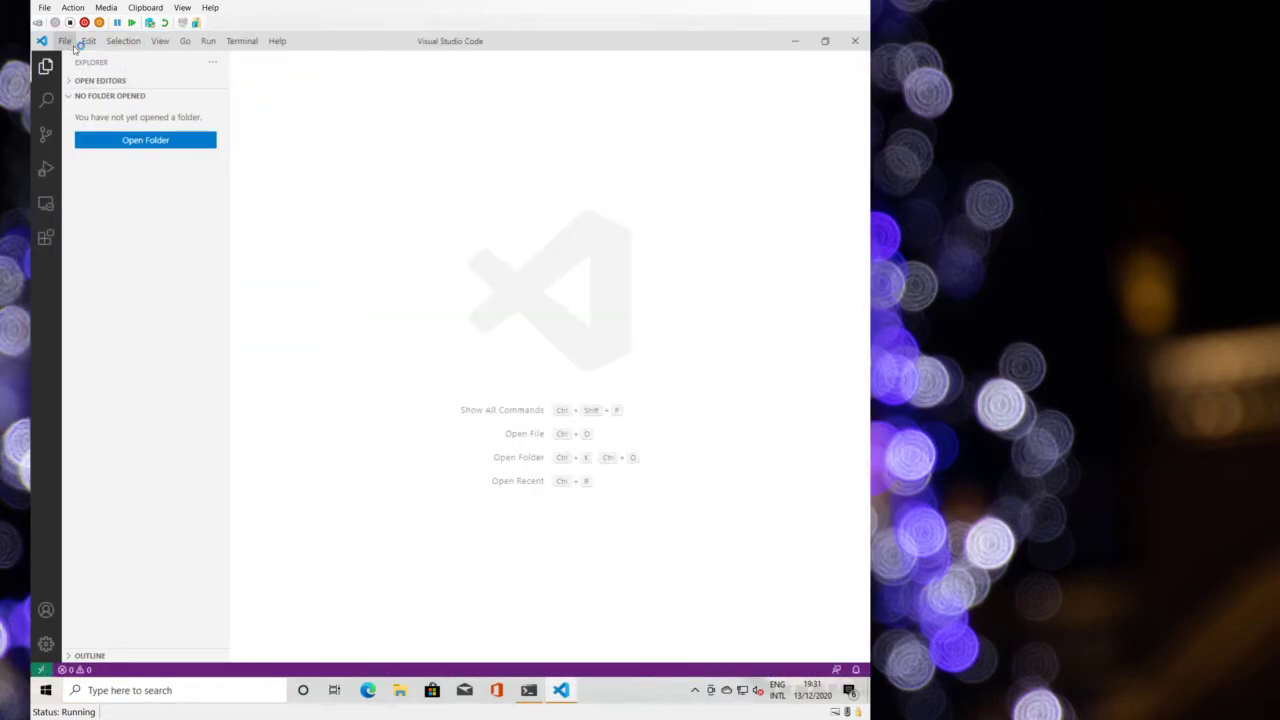
- Create a new file containing 'Hello!', then return to the terminal
{"action": "left_click", "coordinate": [65, 41]}
{"action": "left_click", "coordinate": [80, 63]}
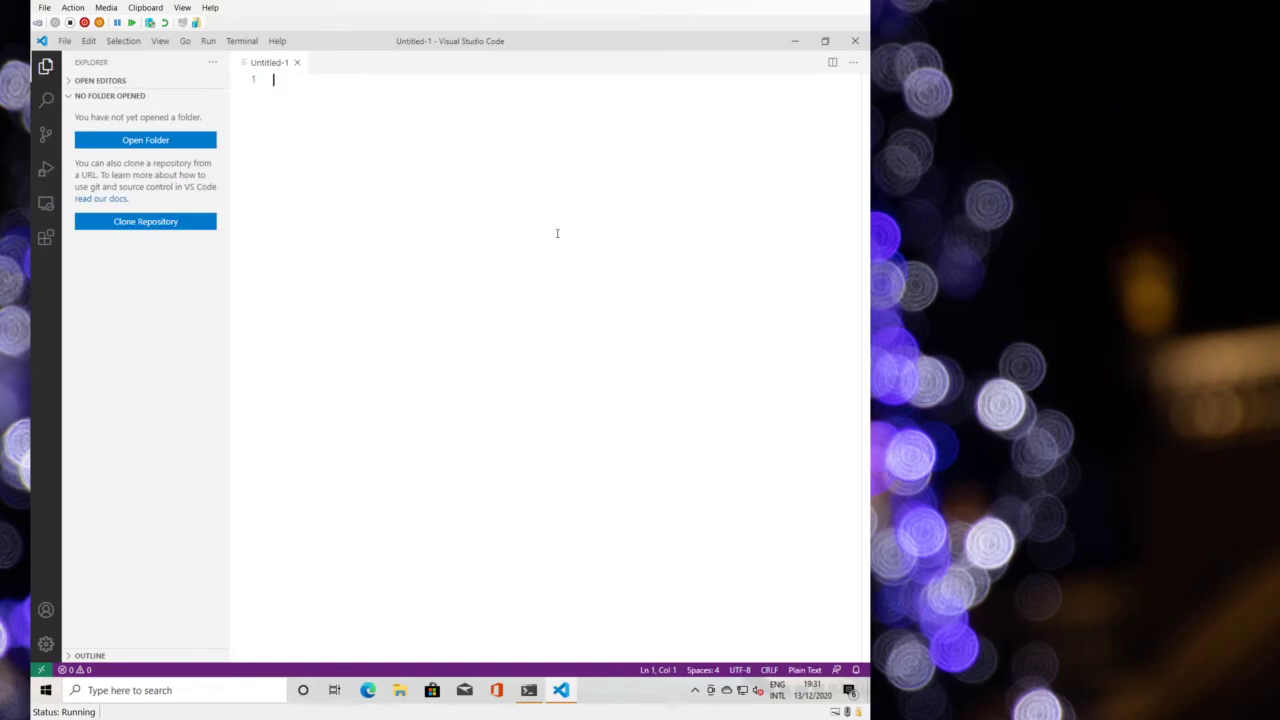
{"action": "type", "text": "Hello!"}
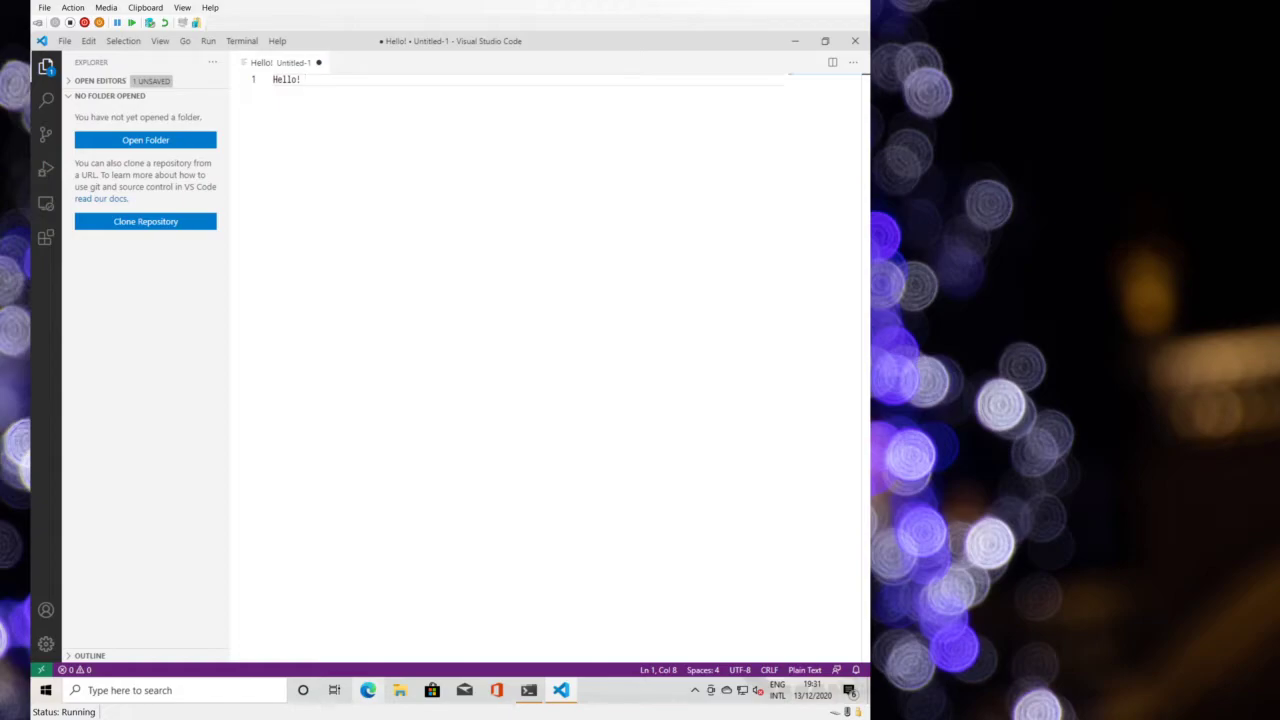
{"action": "key", "text": "alt+Tab"}
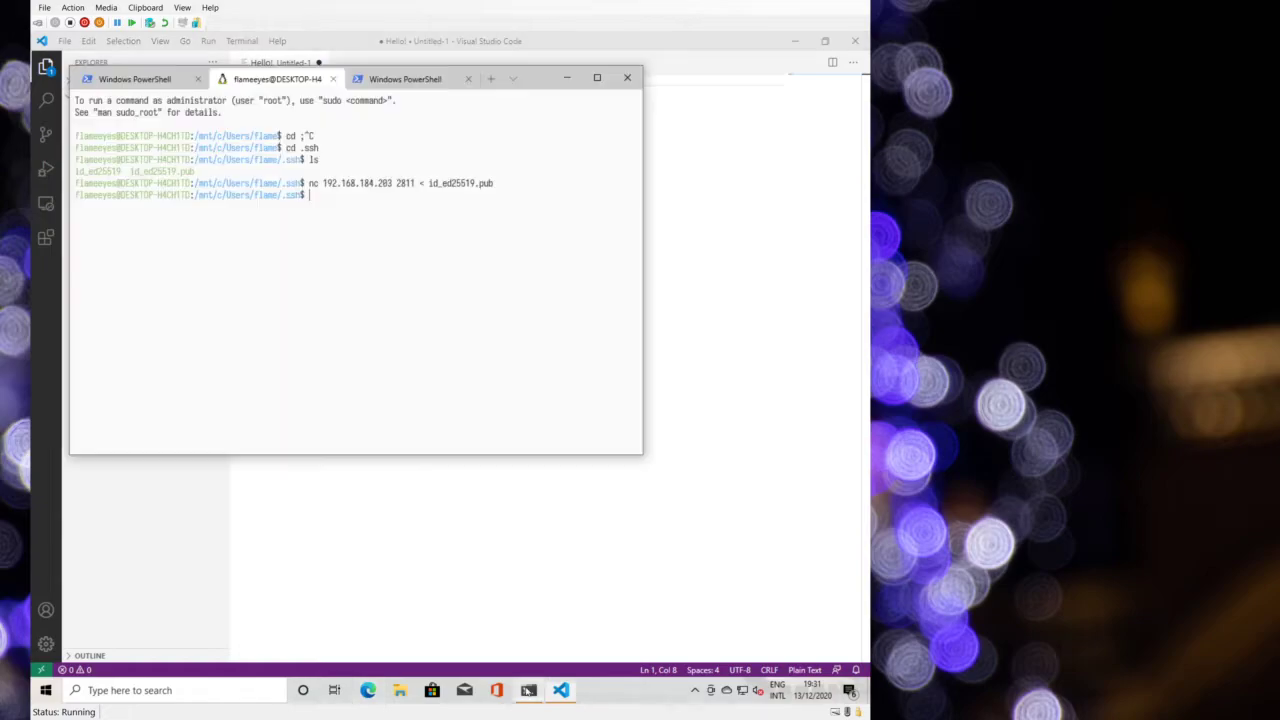
- Rerun the nc key-sending command, stop it, and get a fresh prompt
{"action": "key", "text": "Up"}
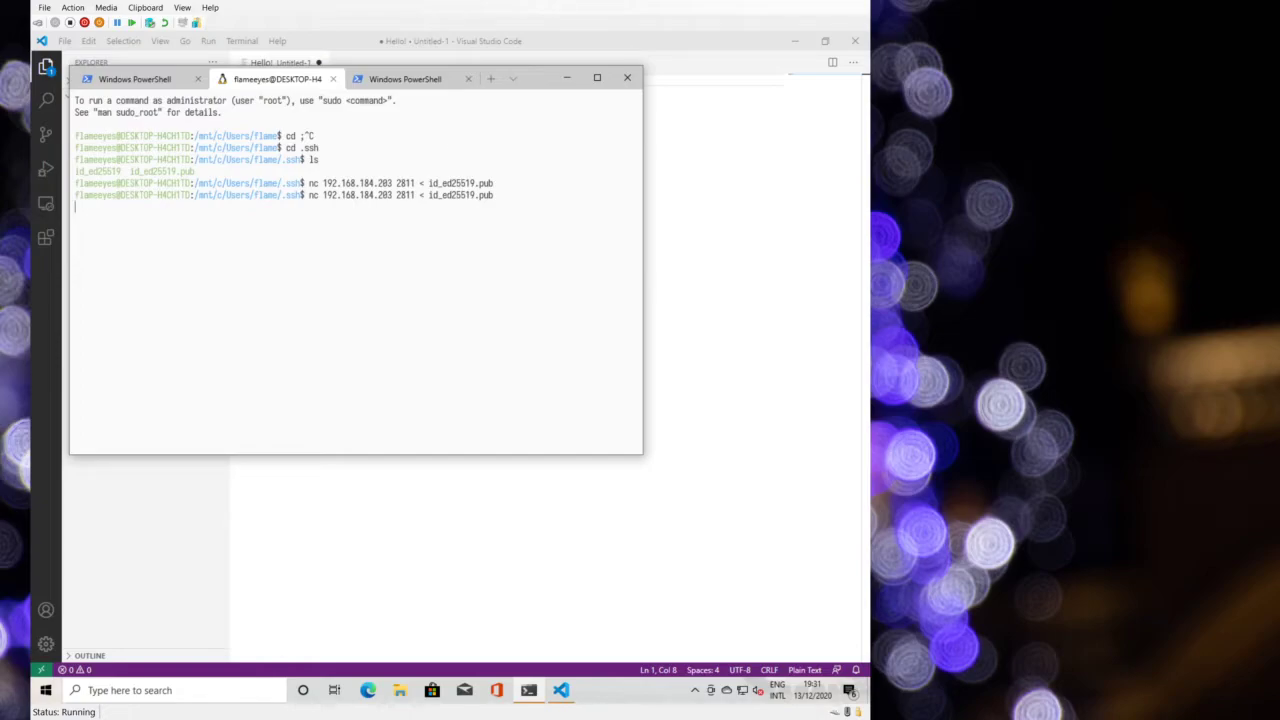
{"action": "key", "text": "Return"}
{"action": "key", "text": "ctrl+c"}
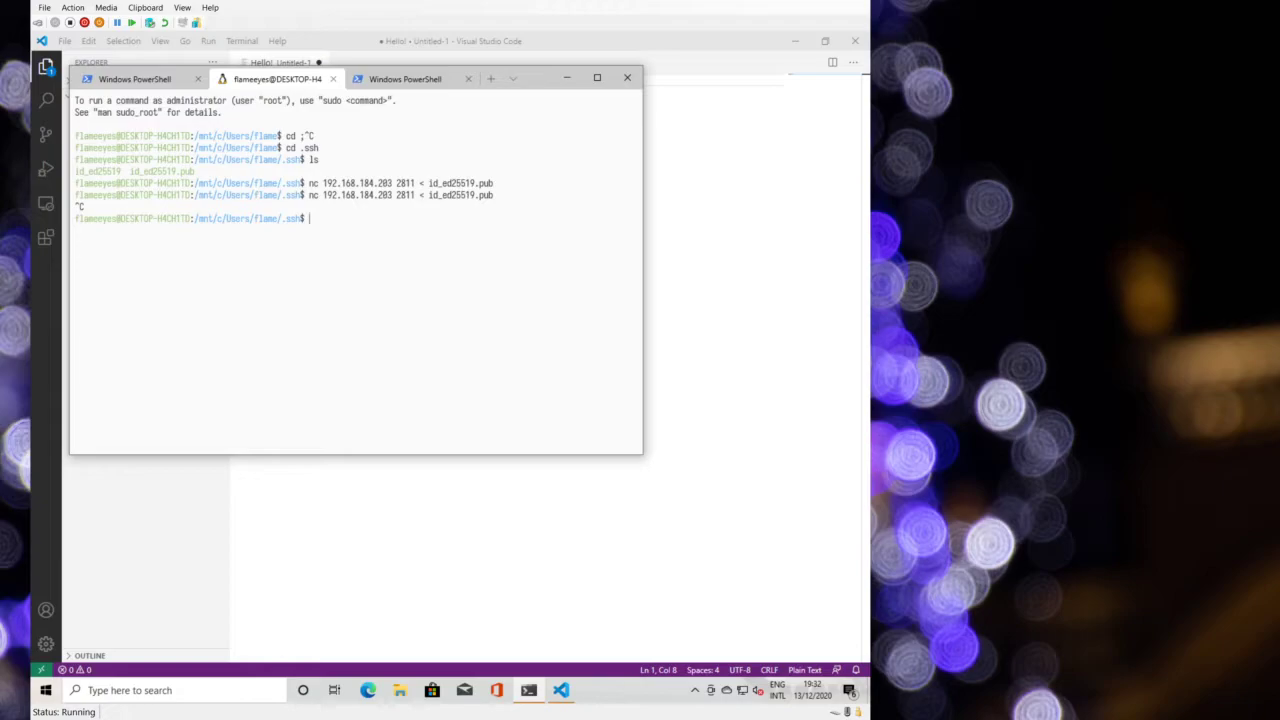
{"action": "type", "text": "ssh 2"}
{"action": "key", "text": "Up"}
{"action": "key", "text": "Home"}
{"action": "key", "text": "ctrl+c"}
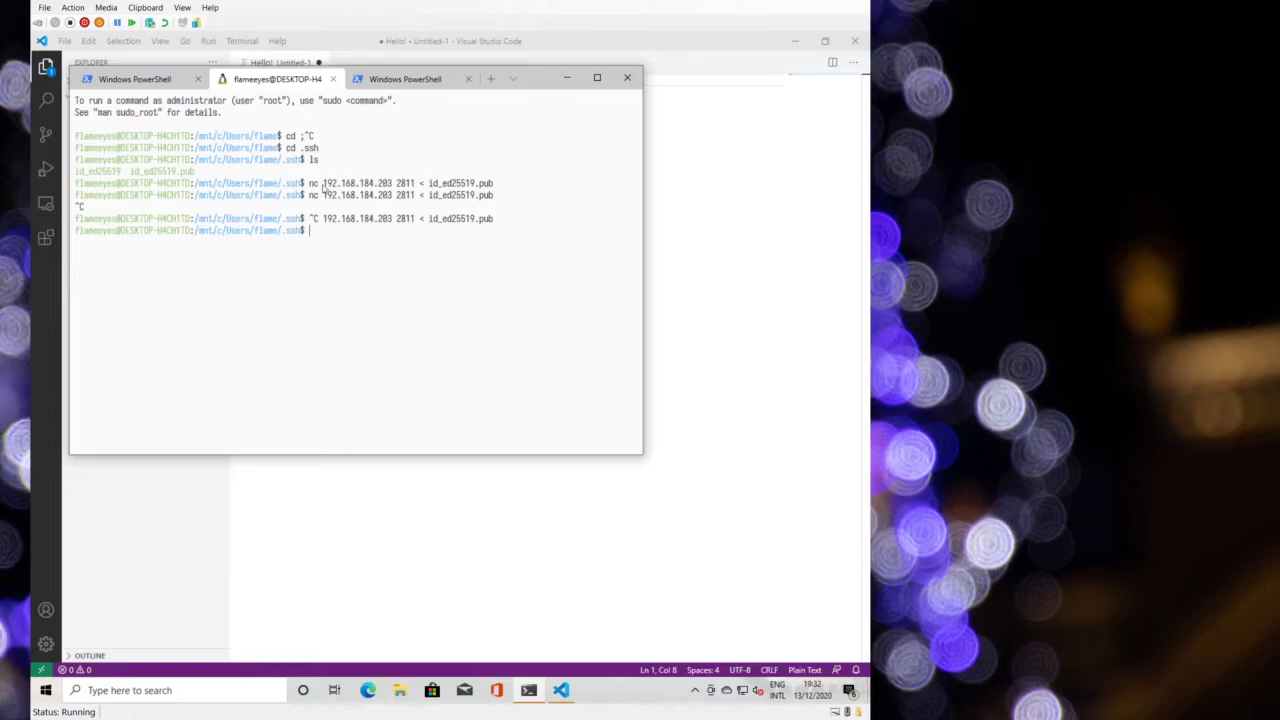
- Copy the address 192.168.184.203 and switch to the PowerShell tab
{"action": "left_click_drag", "start_coordinate": [323, 188], "coordinate": [392, 187]}
{"action": "key", "text": "ctrl+c"}
{"action": "key", "text": "ctrl+Tab"}
- SSH into 192.168.184.203, accept its fingerprint, and log in as the user
{"action": "type", "text": "ssh"}
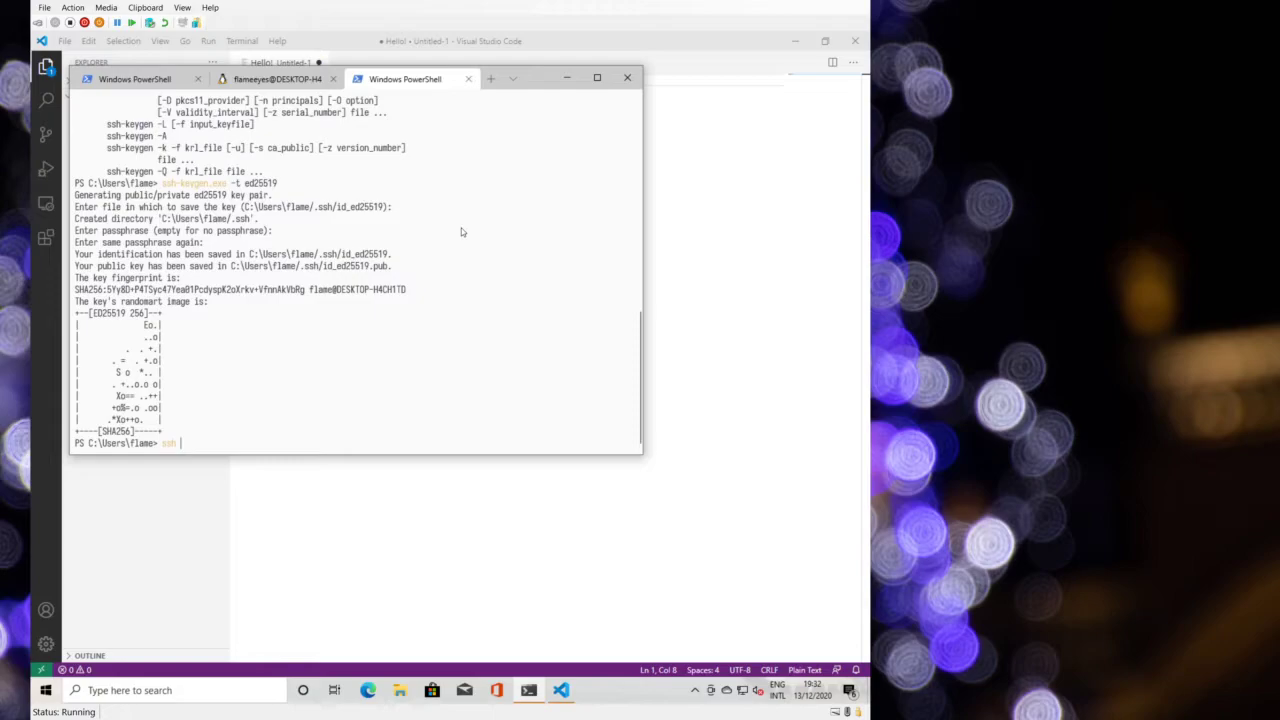
{"action": "key", "text": "ctrl+v"}
{"action": "key", "text": "Return"}
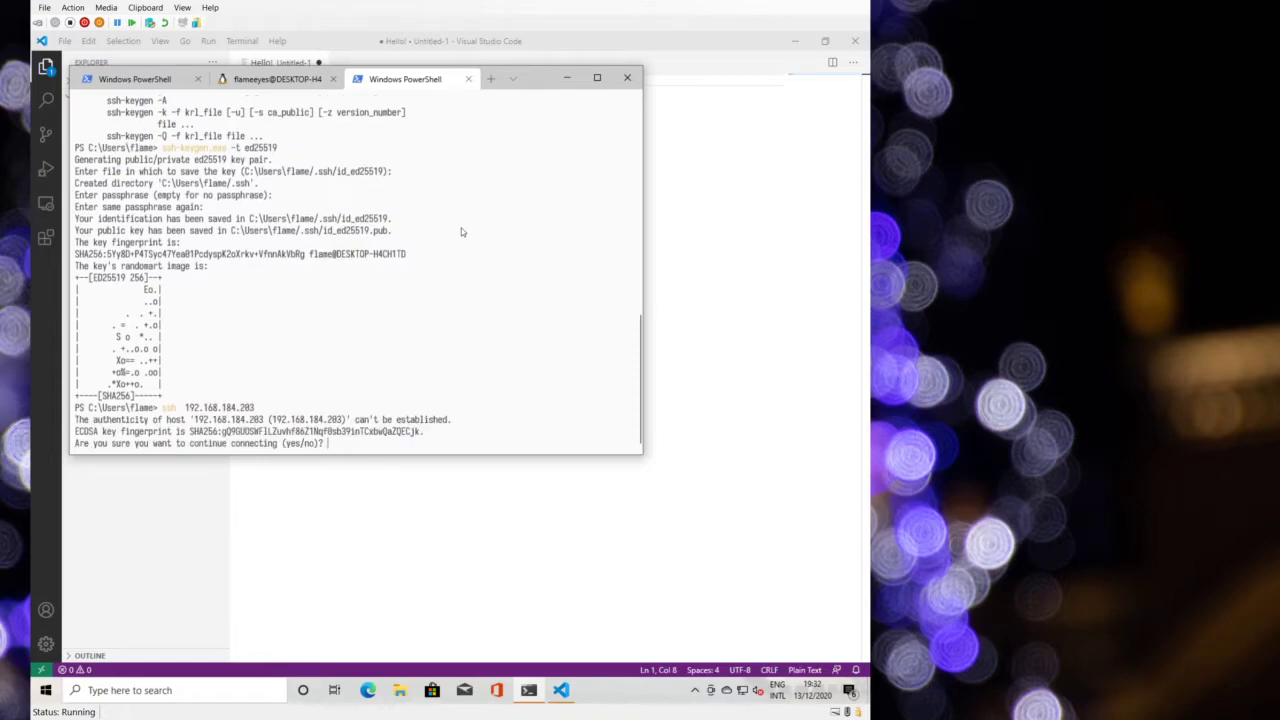
{"action": "type", "text": "yes"}
{"action": "key", "text": "Return"}
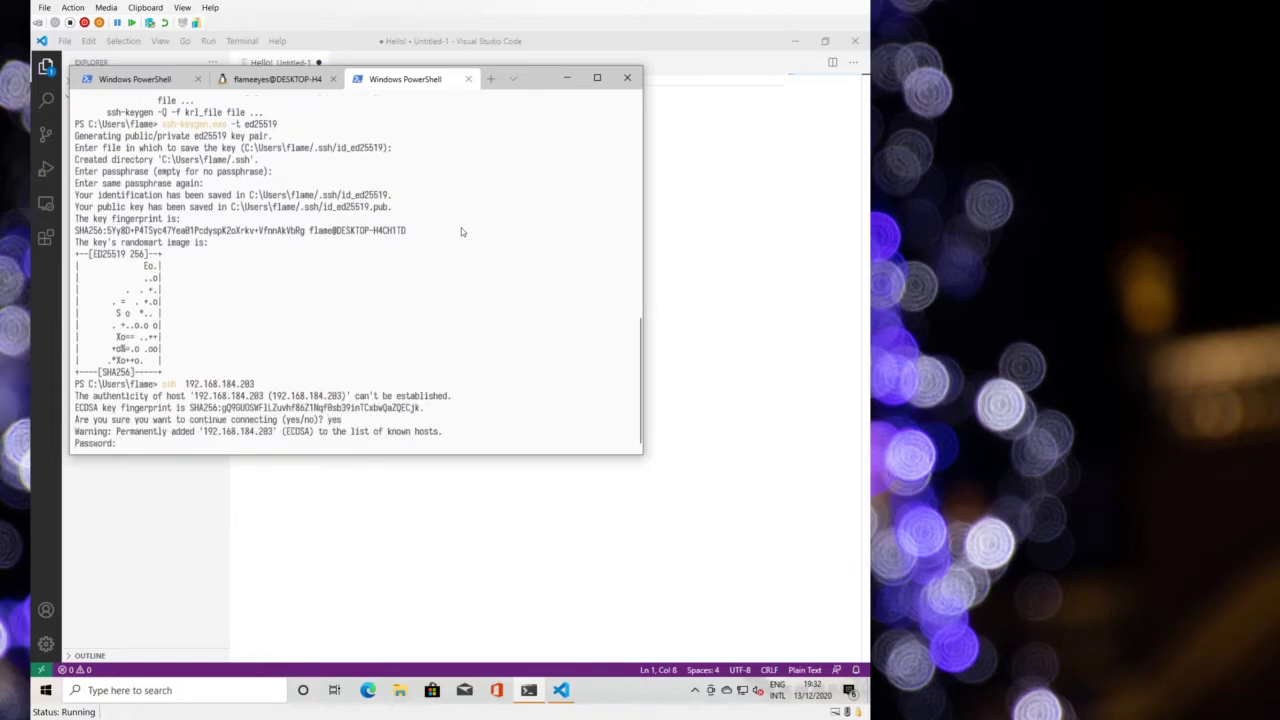
{"action": "key", "text": "ctrl+c"}
{"action": "key", "text": "Up"}
{"action": "type", "text": "flameeyes@"}
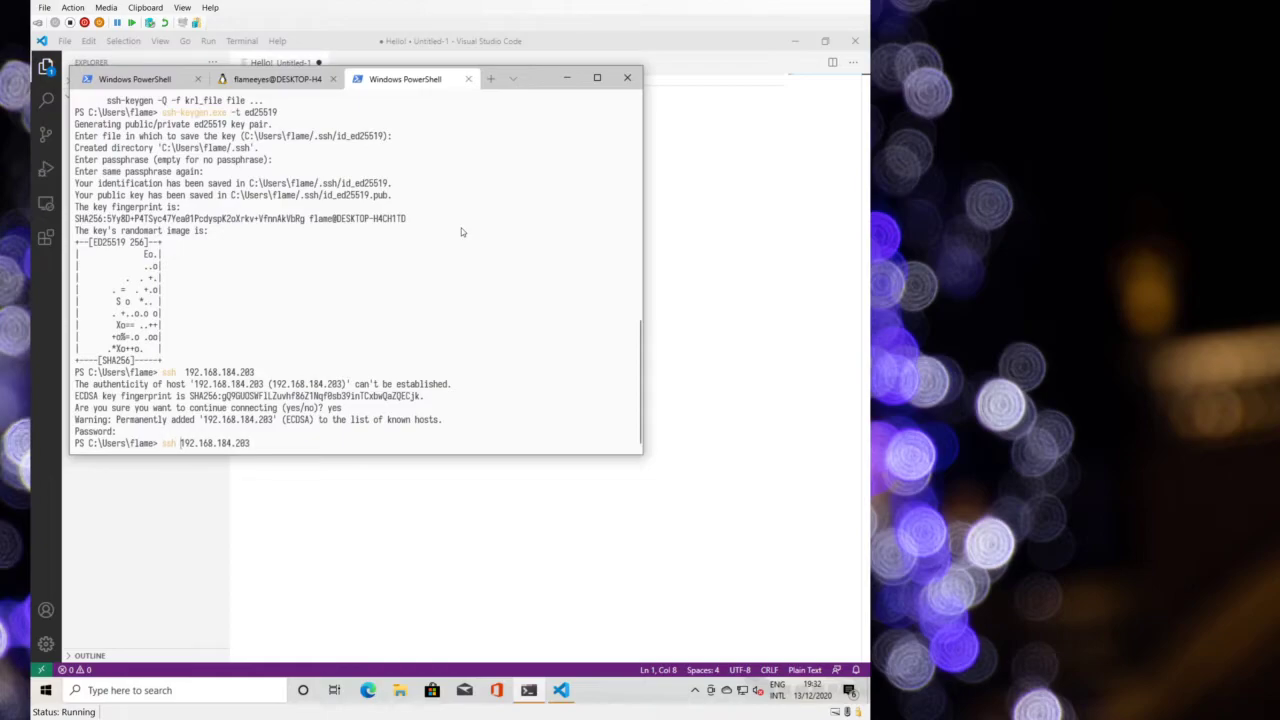
{"action": "key", "text": "Return"}
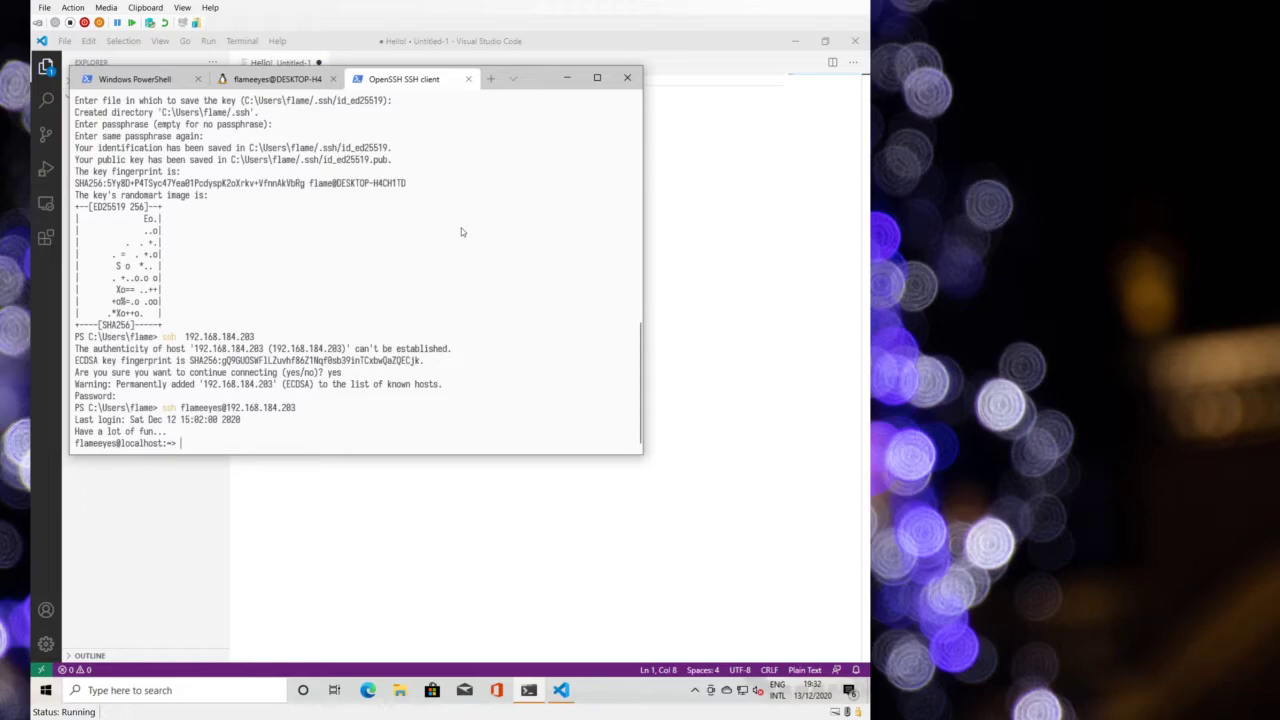
- List the remote home folder, bin/, and Downloads/
{"action": "type", "text": "ls"}
{"action": "key", "text": "Return"}
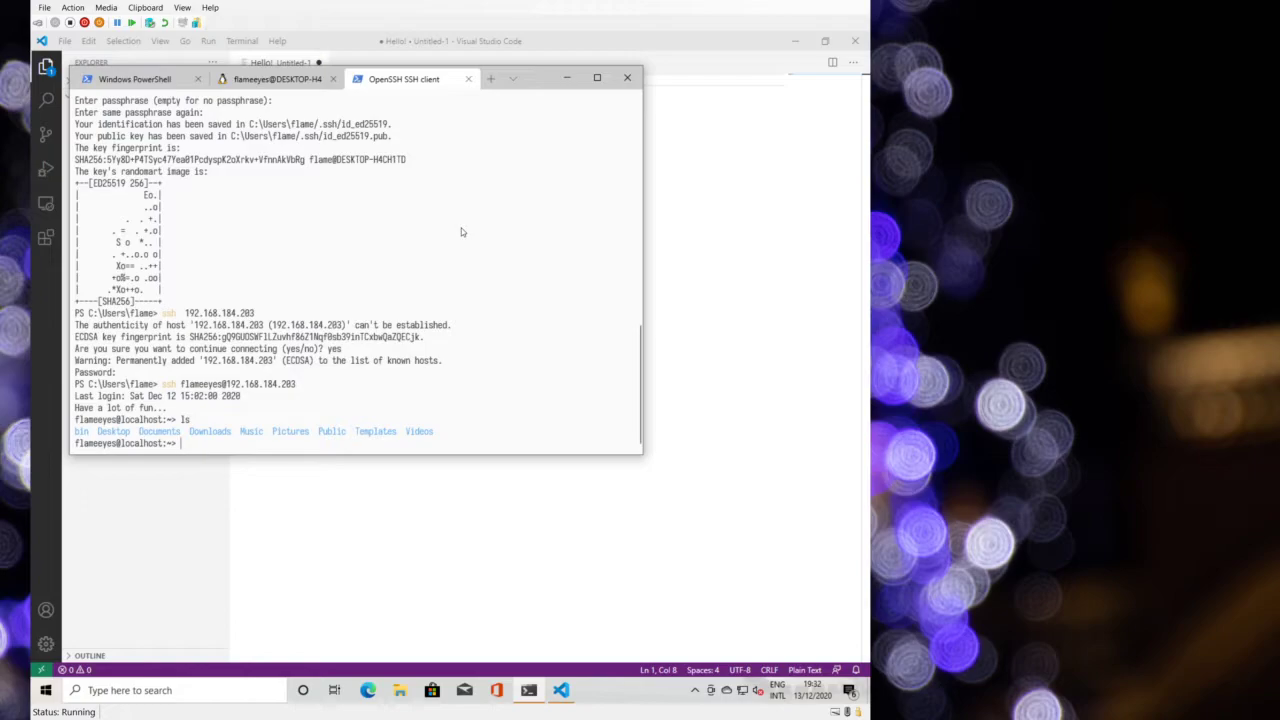
{"action": "type", "text": "ls bin/"}
{"action": "key", "text": "Return"}
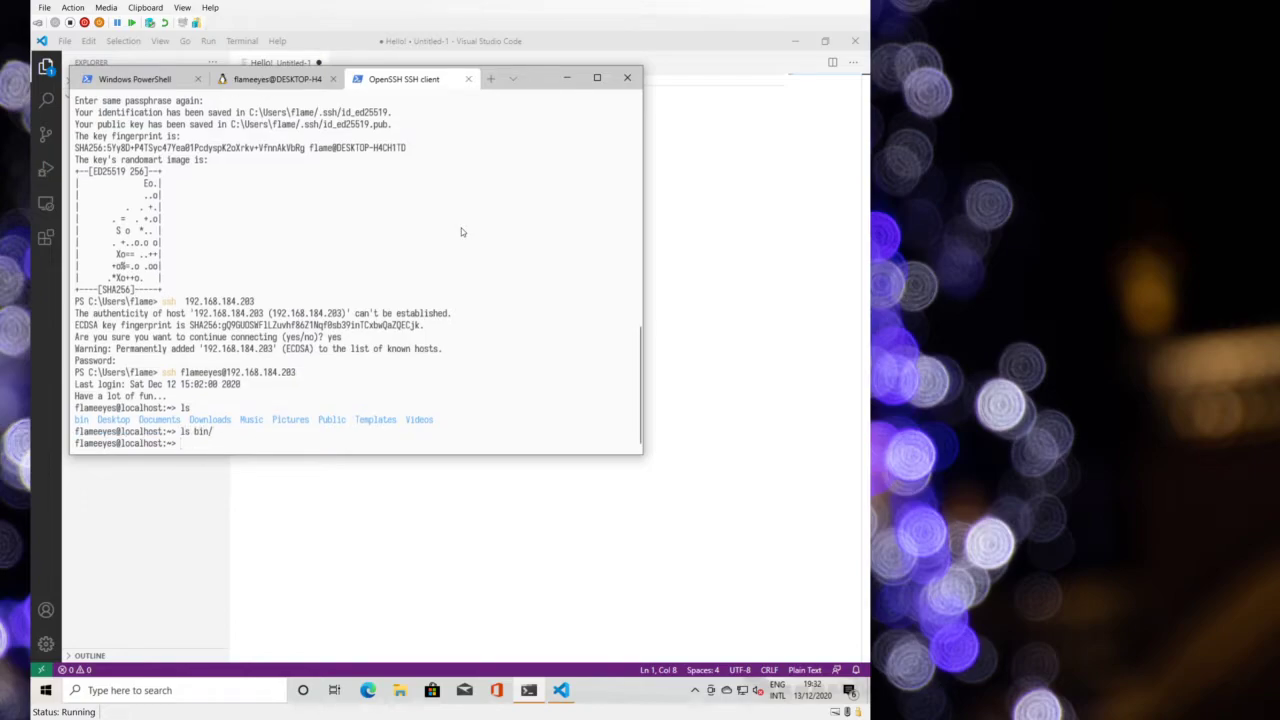
{"action": "type", "text": "ls Downloads/"}
{"action": "key", "text": "Return"}
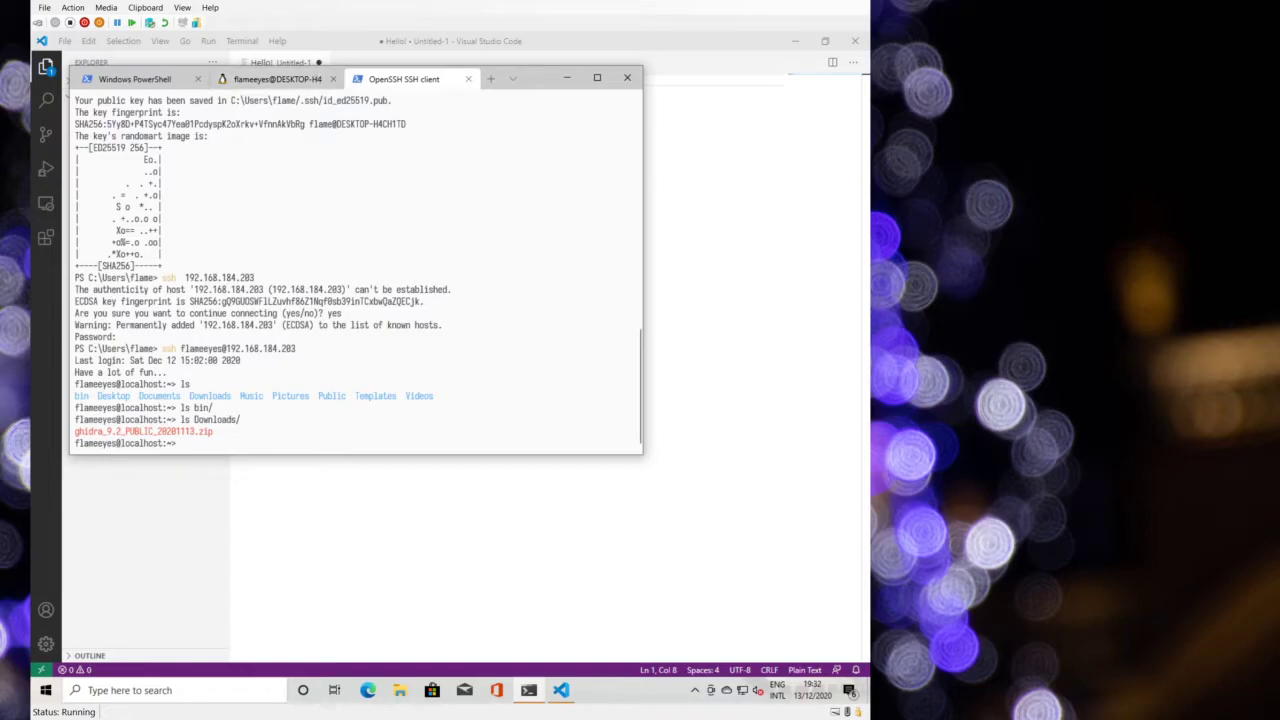
- In the WSL tab, ssh to the host, accept its fingerprint, and abandon the password prompt
{"action": "left_click", "coordinate": [277, 79]}
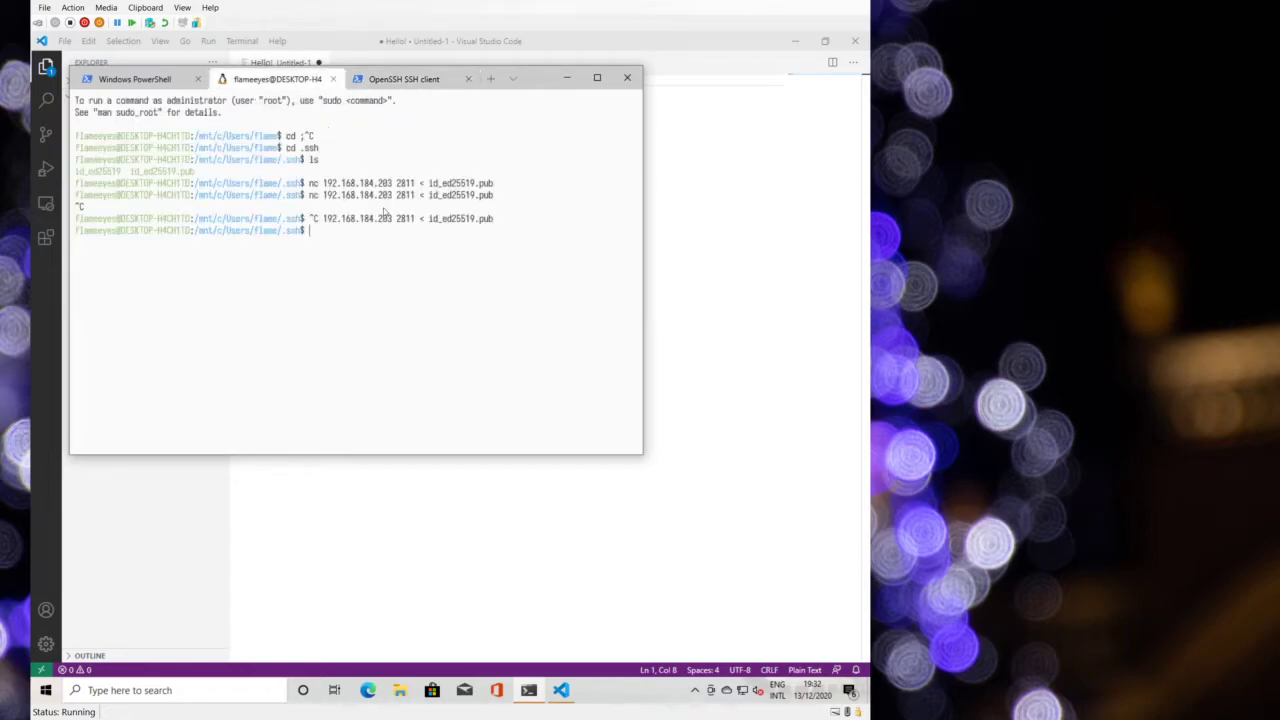
{"action": "key", "text": "Up"}
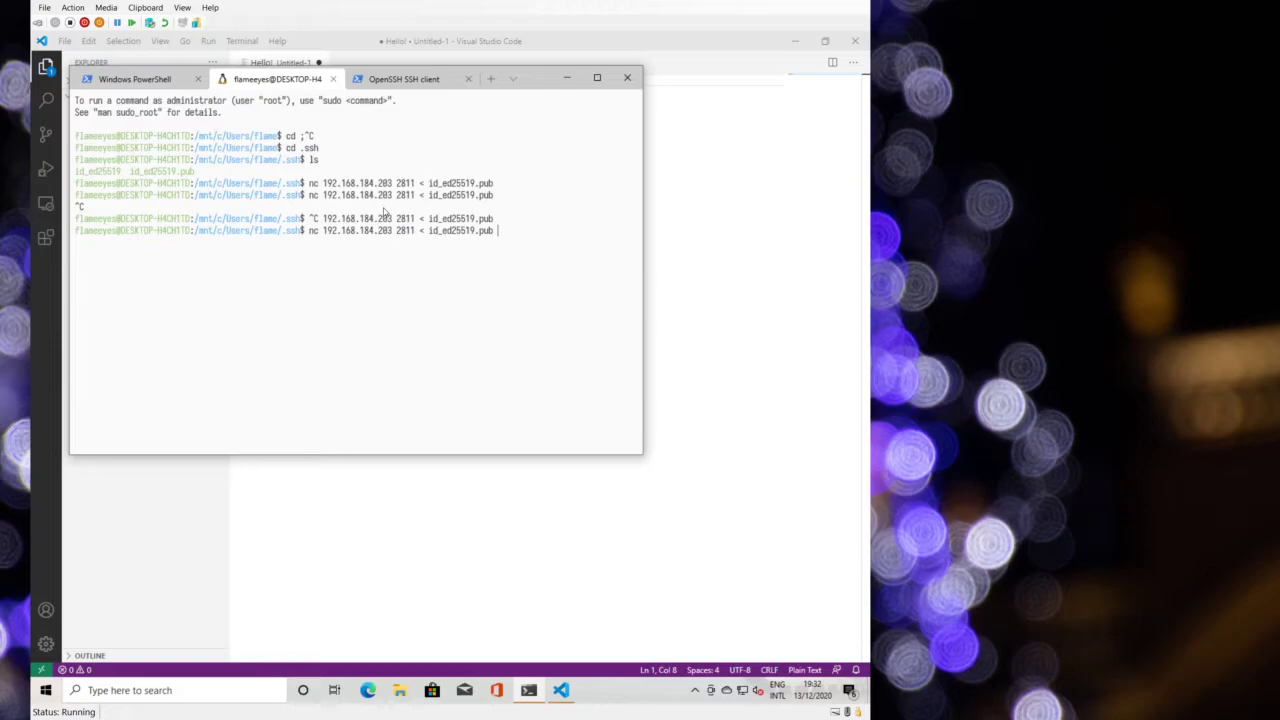
{"action": "key", "text": "ctrl+c"}
{"action": "type", "text": "ssh  192.168.184.203"}
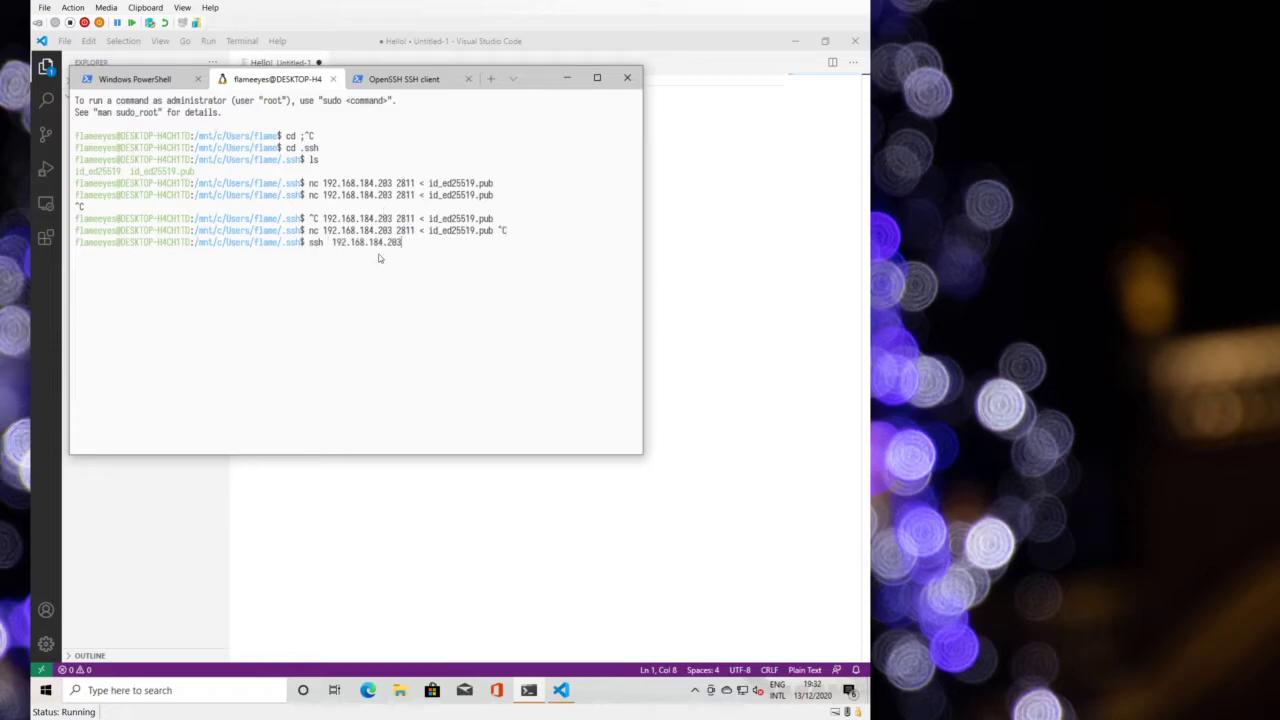
{"action": "key", "text": "Return"}
{"action": "type", "text": "yes"}
{"action": "key", "text": "Return"}
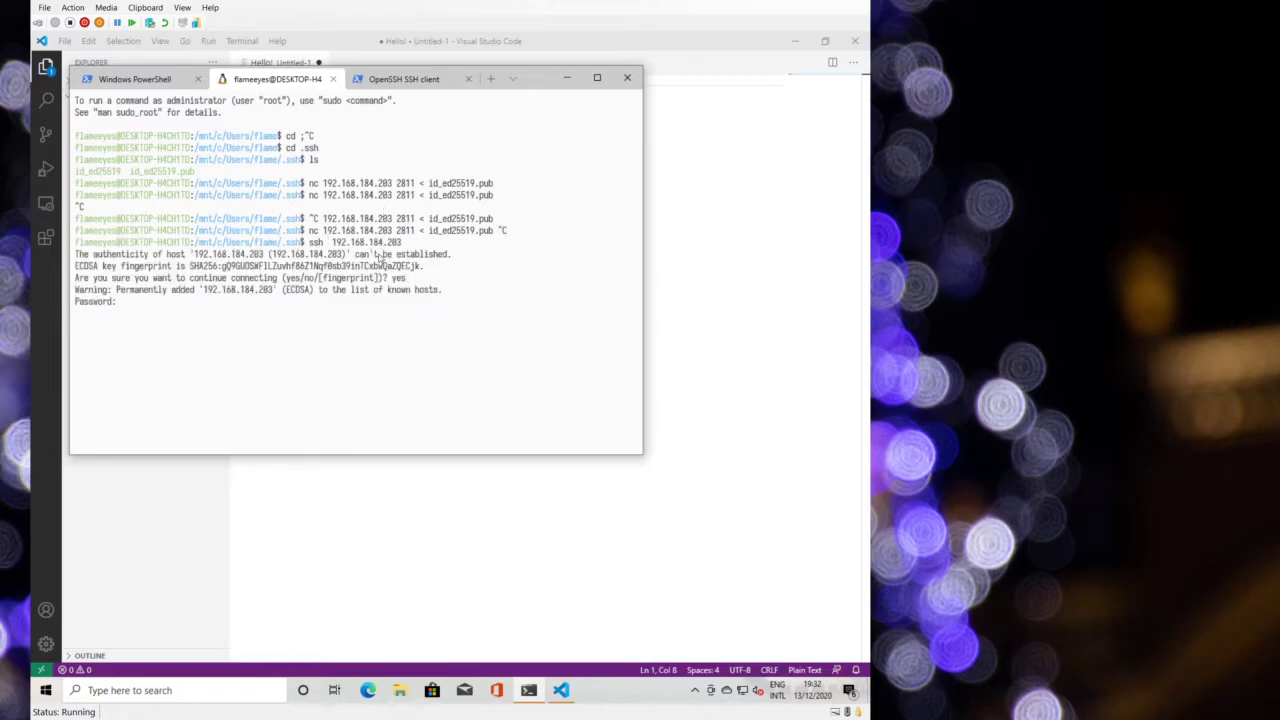
{"action": "key", "text": "ctrl+c"}
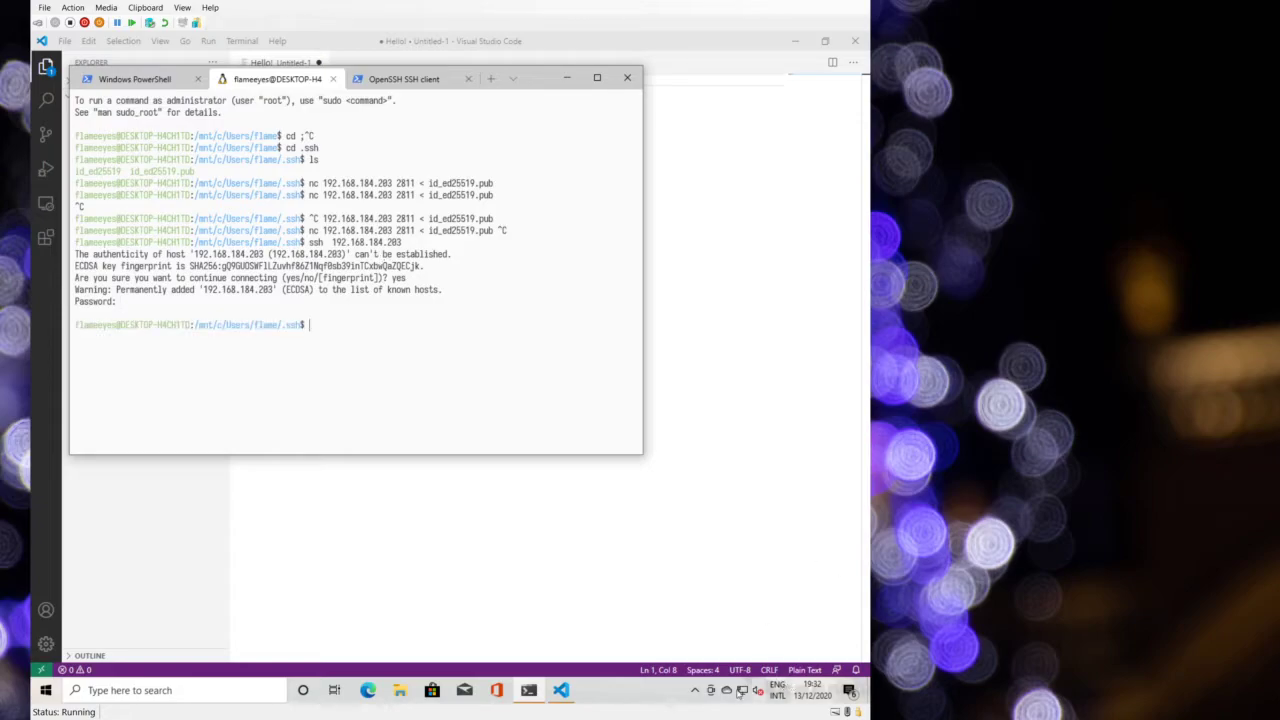
- Copy the SSH_AUTH_SOCK export line from the agent's WSL settings and run it
{"action": "left_click", "coordinate": [695, 690]}
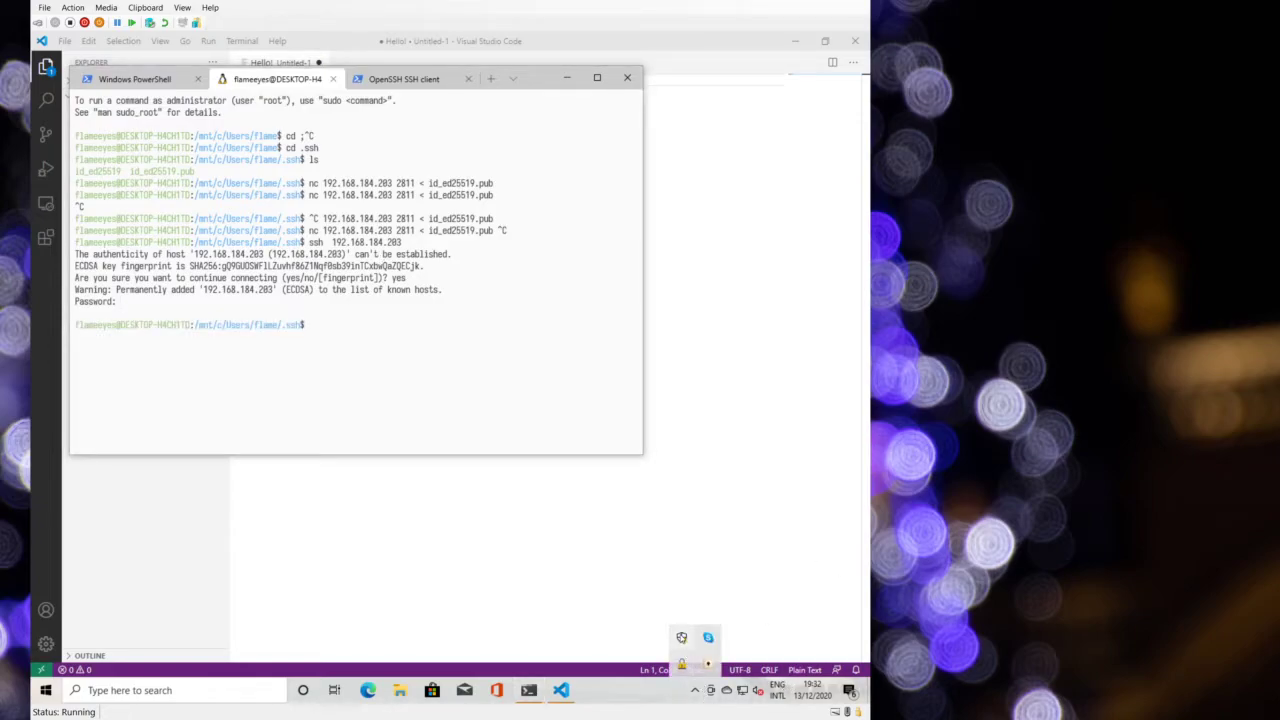
{"action": "right_click", "coordinate": [684, 668]}
{"action": "left_click", "coordinate": [610, 568]}
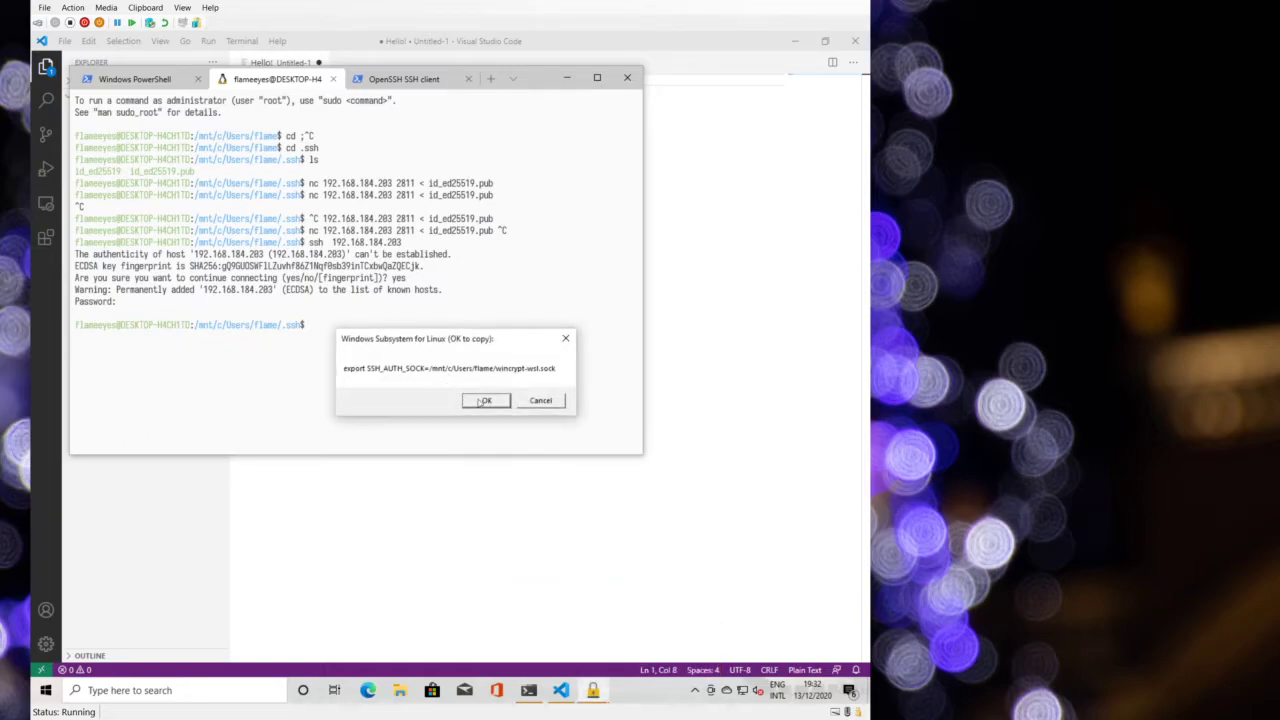
{"action": "left_click", "coordinate": [476, 400]}
{"action": "key", "text": "ctrl+v"}
{"action": "key", "text": "Return"}
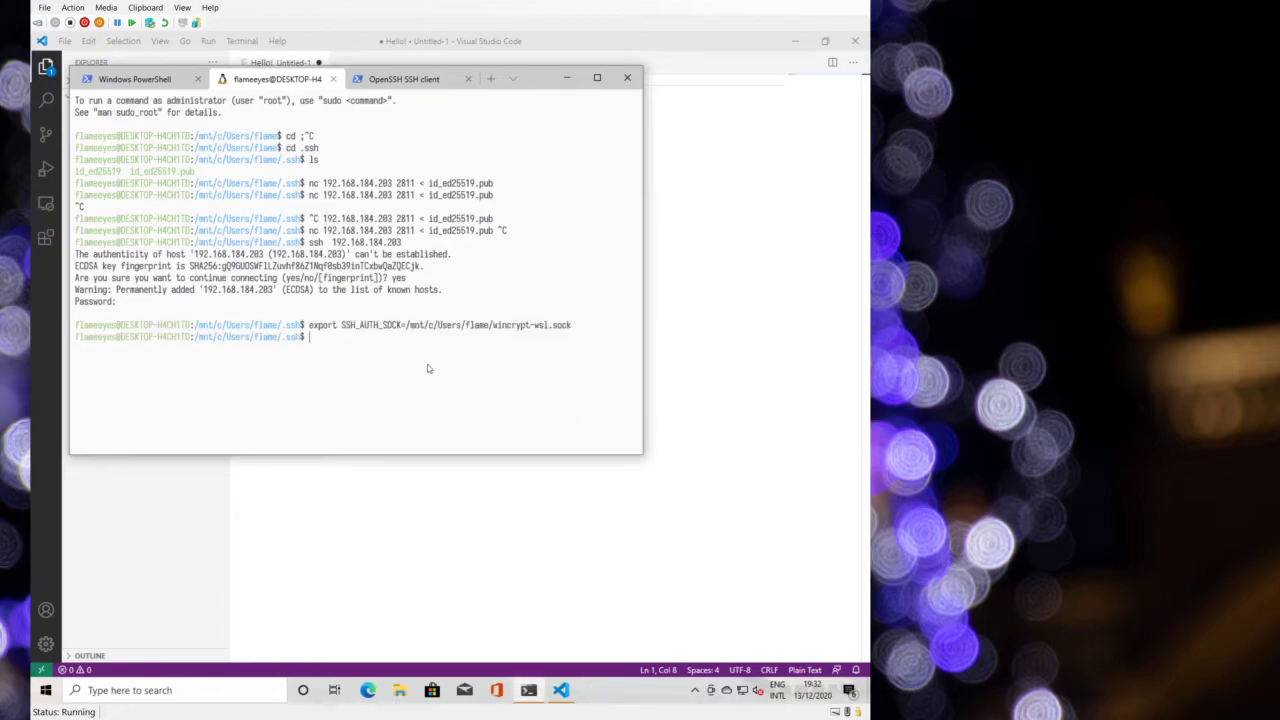
- Retry the ssh command, cancel it, and check the agent's public keys
{"action": "key", "text": "Up"}
{"action": "key", "text": "Up"}
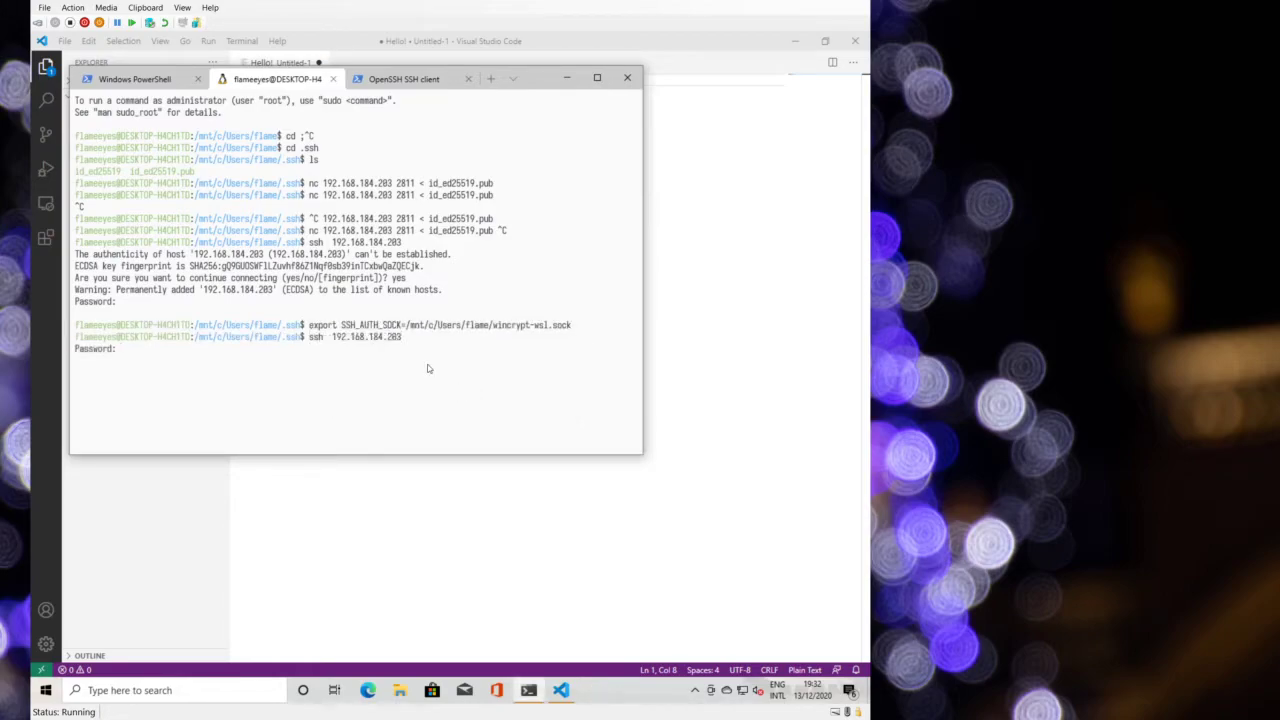
{"action": "key", "text": "ctrl+c"}
{"action": "key", "text": "Up"}
{"action": "key", "text": "Home"}
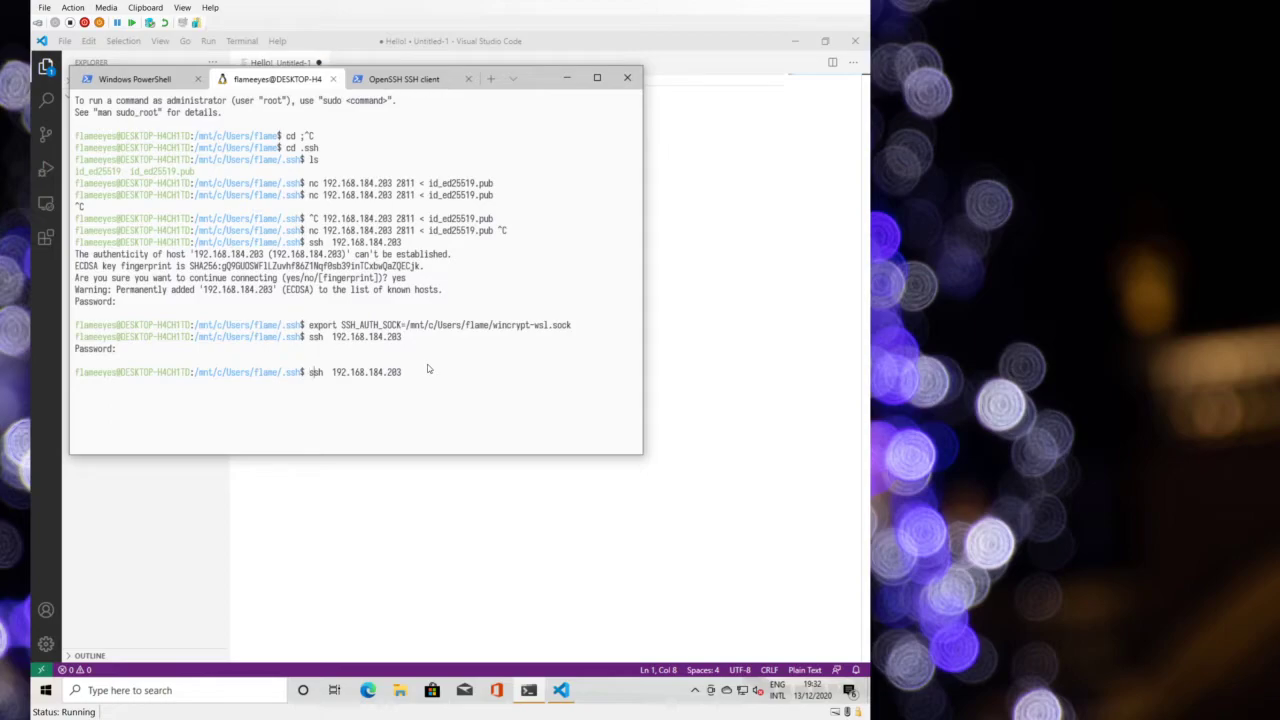
{"action": "key", "text": "Right"}
{"action": "key", "text": "Right"}
{"action": "key", "text": "Right"}
{"action": "key", "text": "Right"}
{"action": "key", "text": "ctrl+c"}
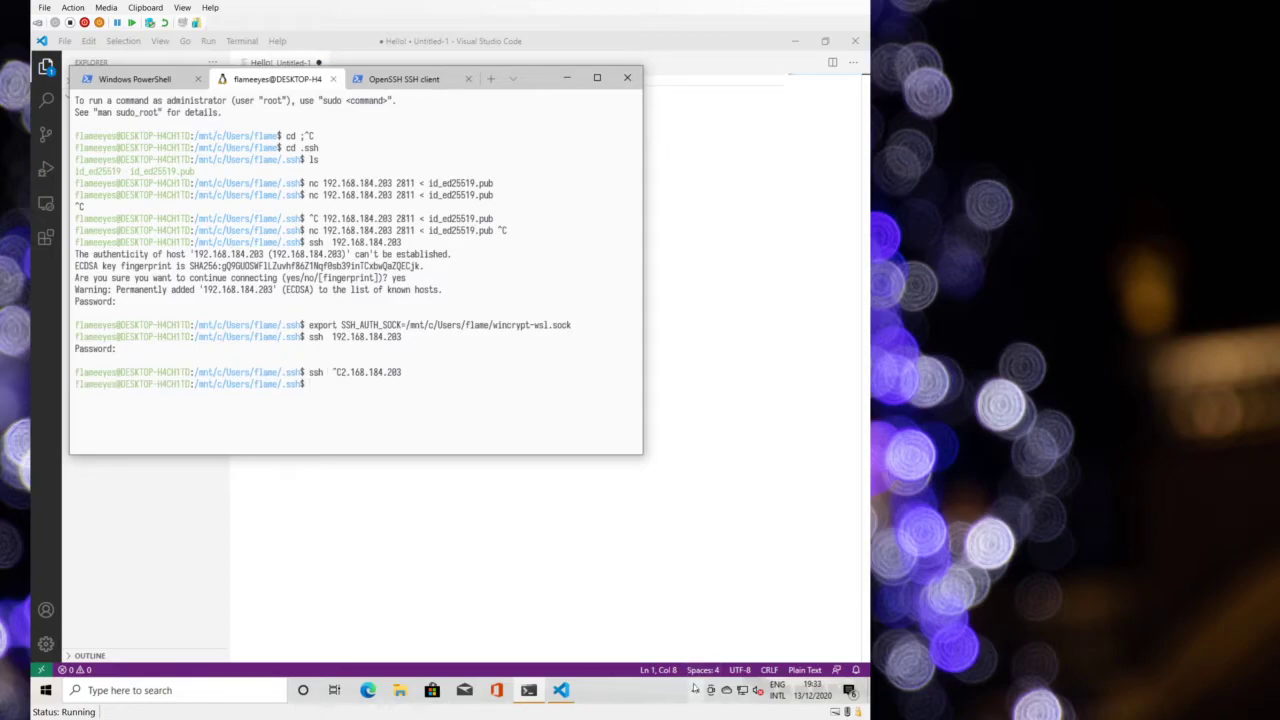
{"action": "left_click", "coordinate": [695, 690]}
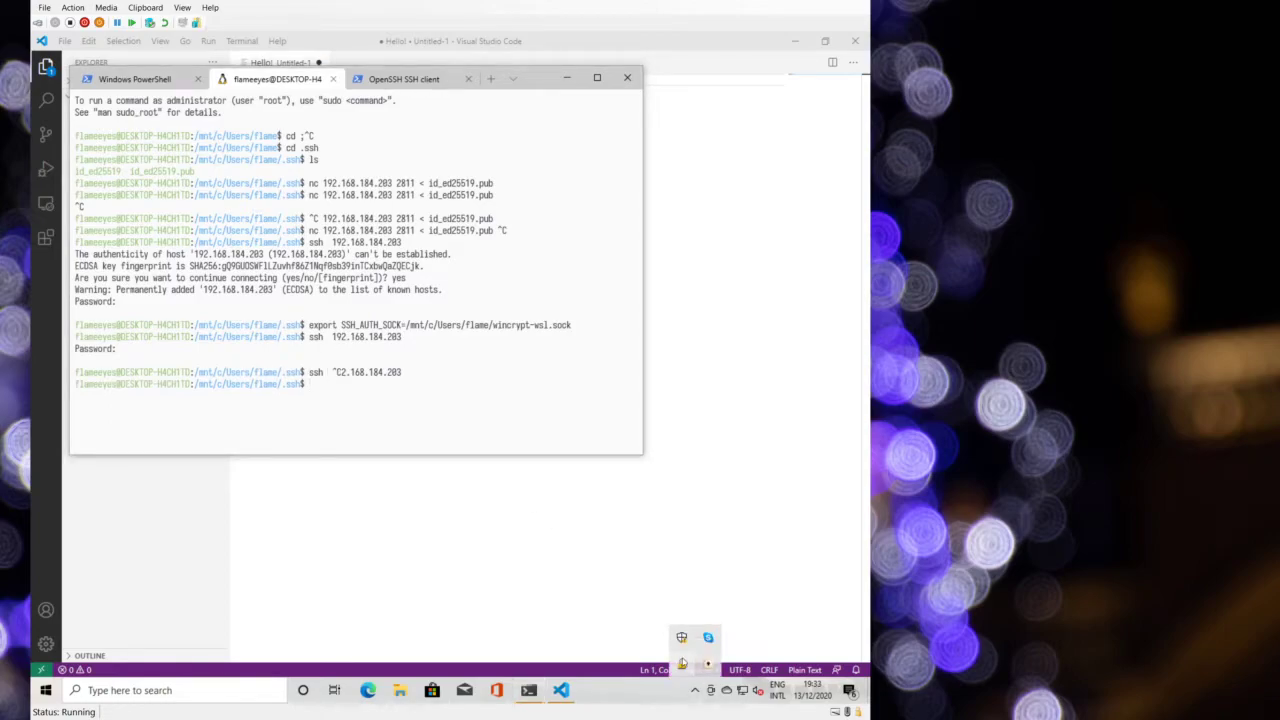
{"action": "right_click", "coordinate": [682, 660]}
{"action": "left_click", "coordinate": [593, 548]}
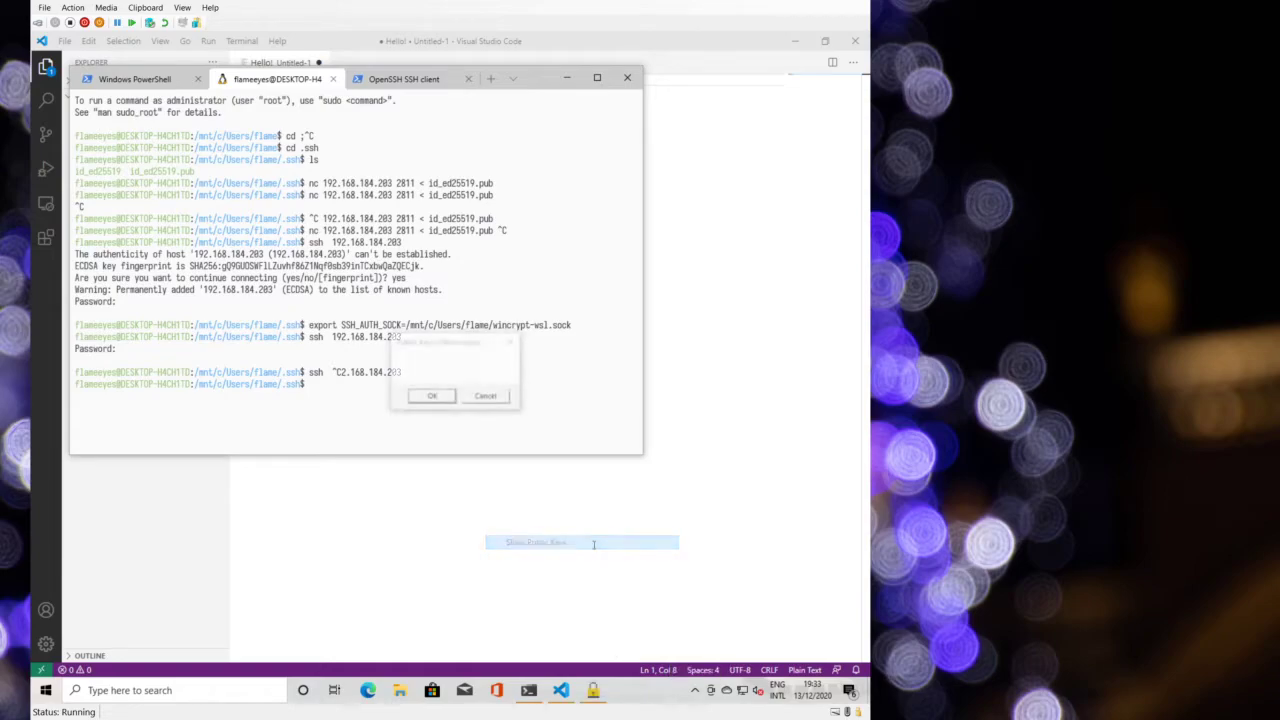
{"action": "left_click", "coordinate": [478, 397]}
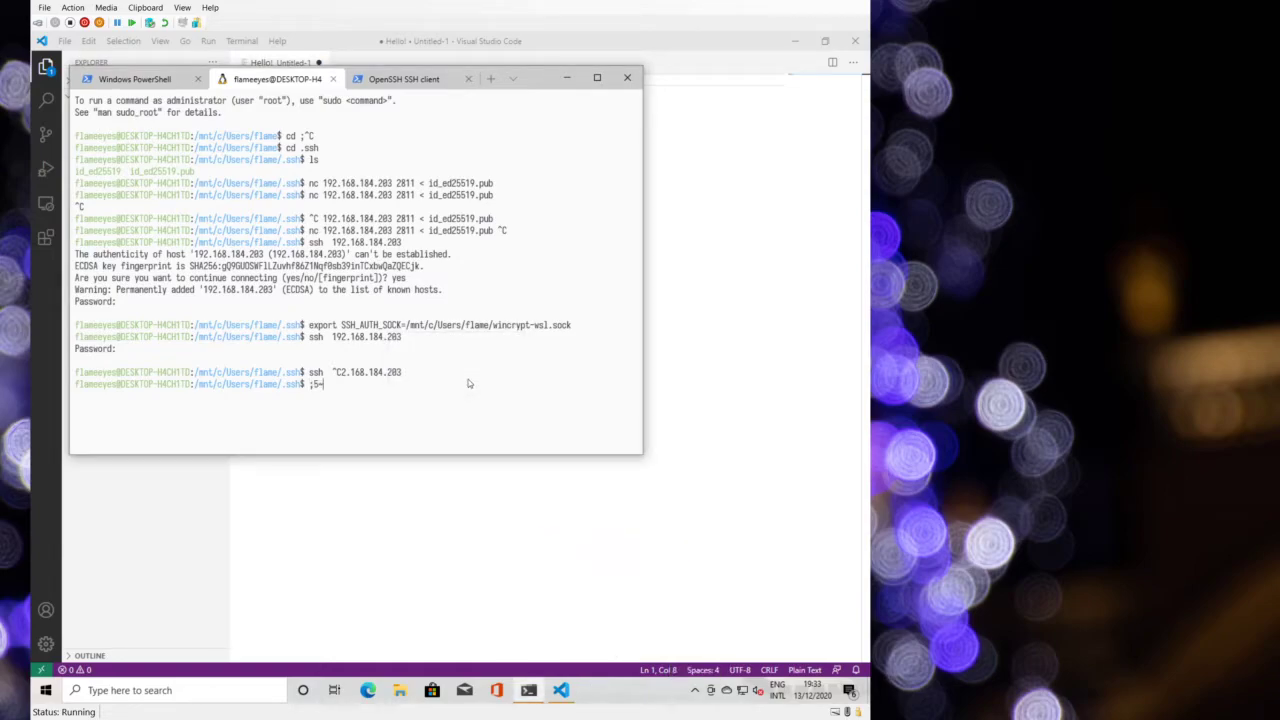
- Run ssh-add in PowerShell and check the agent's empty public keys list
{"action": "left_click", "coordinate": [400, 78]}
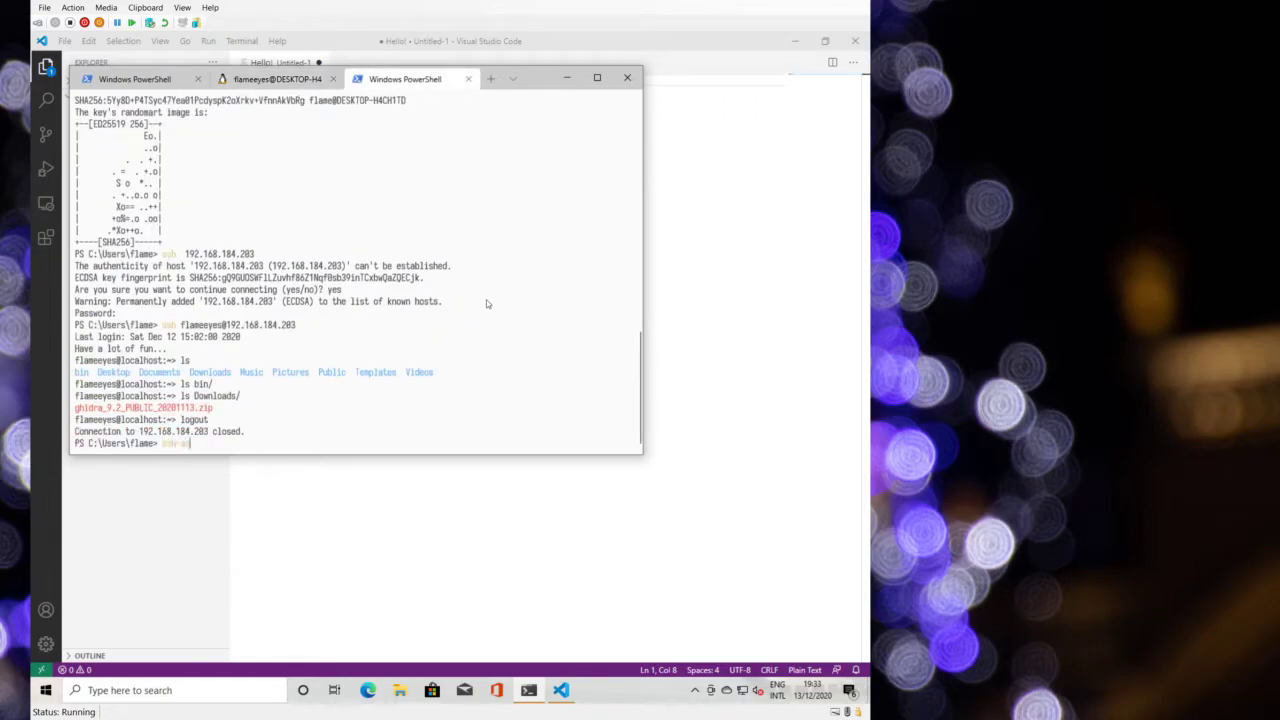
{"action": "type", "text": "ssh-add"}
{"action": "key", "text": "Return"}
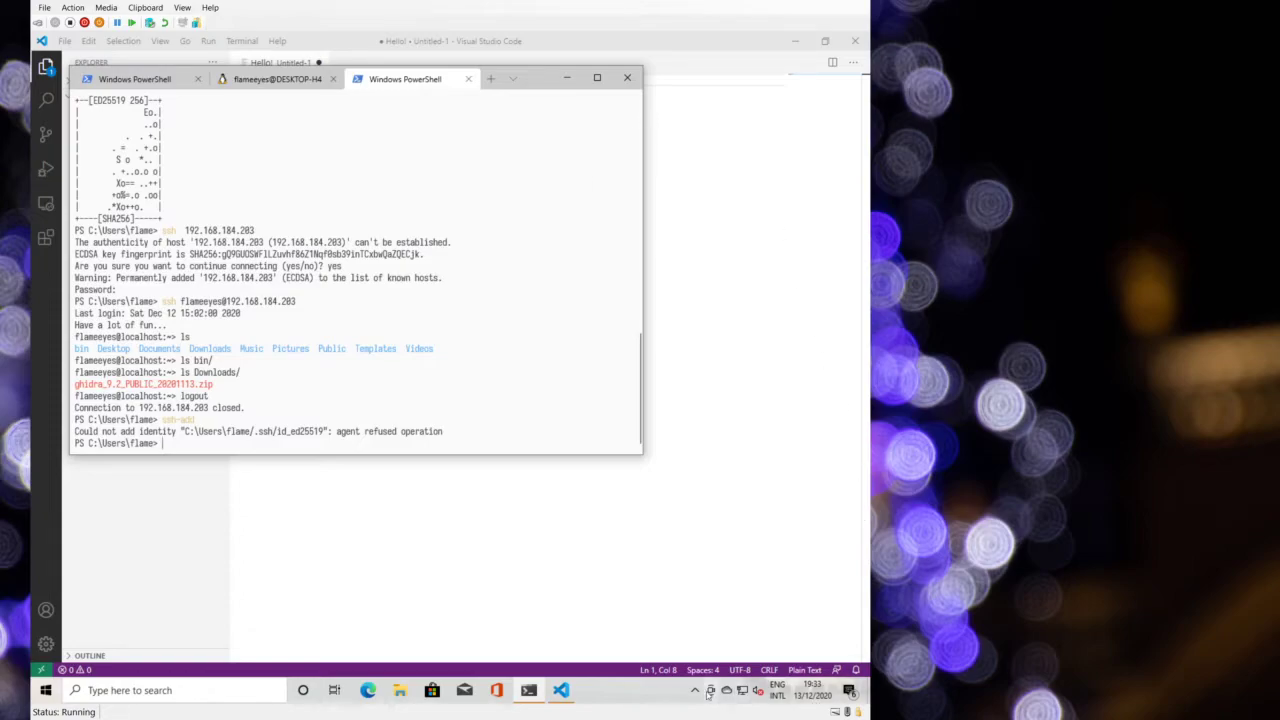
{"action": "left_click", "coordinate": [695, 690]}
{"action": "right_click", "coordinate": [684, 664]}
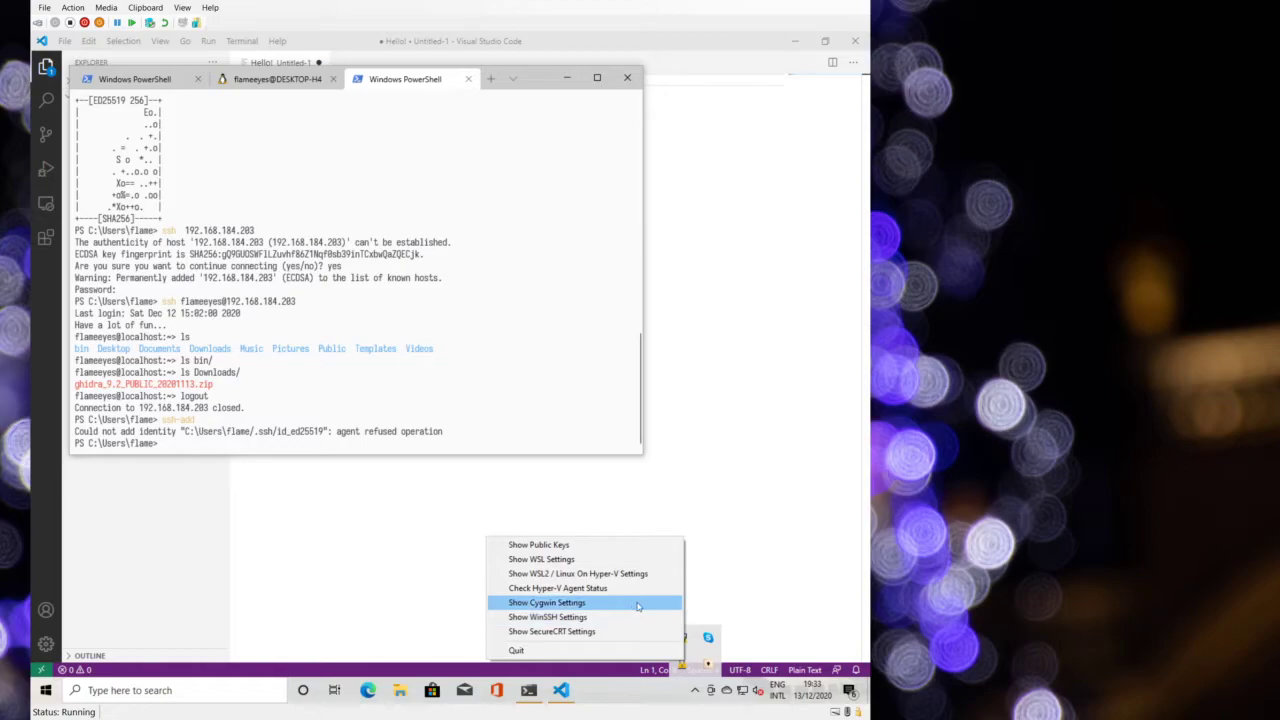
{"action": "left_click", "coordinate": [601, 544]}
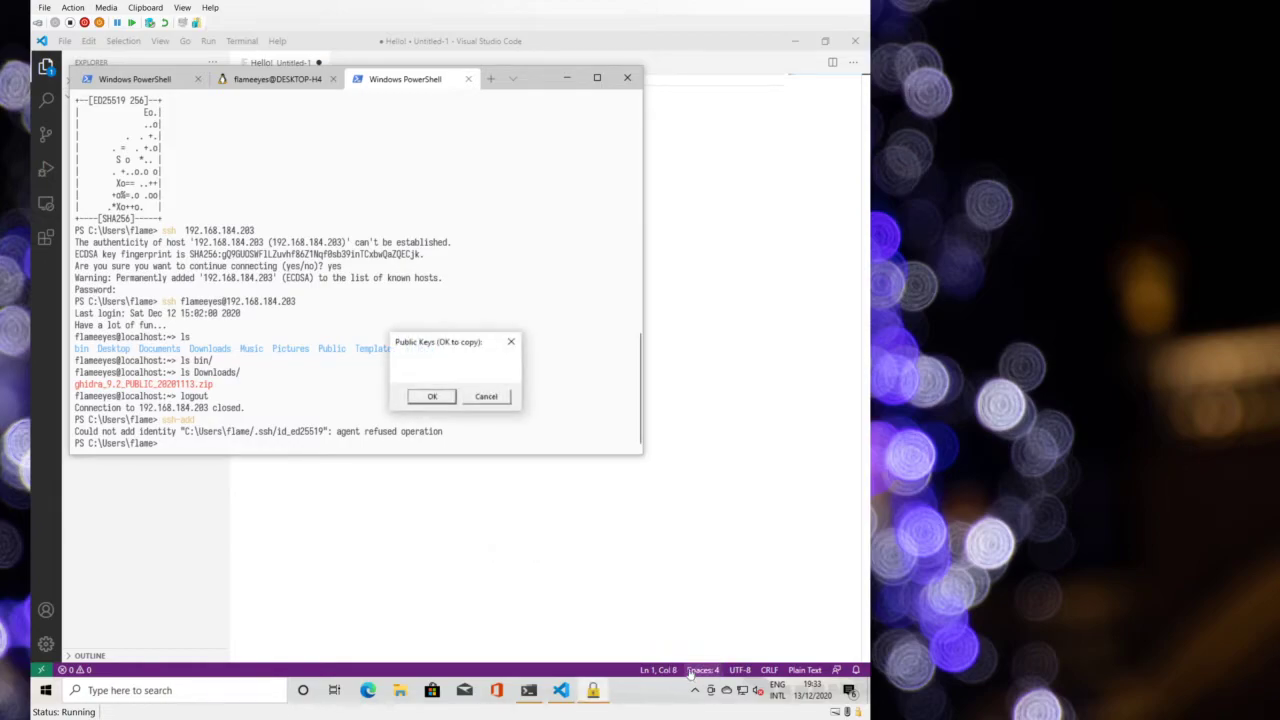
{"action": "left_click", "coordinate": [487, 396]}
- Quit the SSH key agent and open File Explorer
{"action": "left_click", "coordinate": [695, 690]}
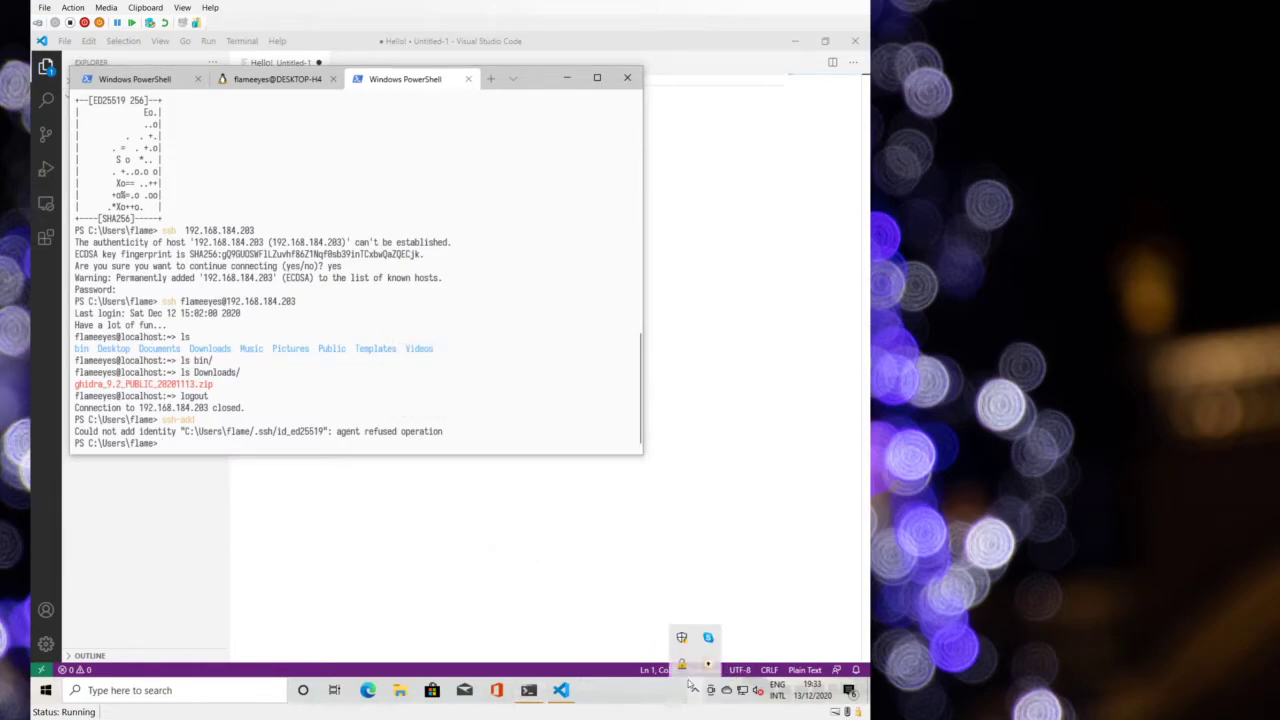
{"action": "right_click", "coordinate": [682, 665]}
{"action": "left_click", "coordinate": [643, 660]}
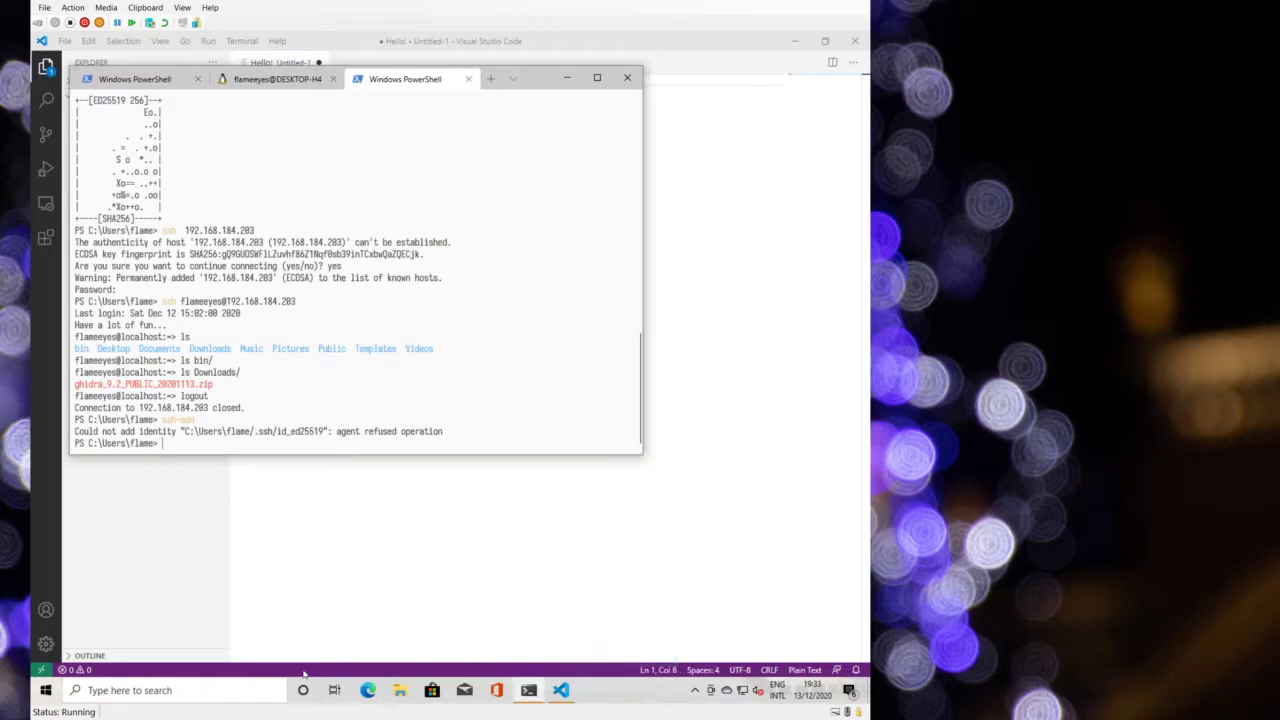
{"action": "left_click", "coordinate": [399, 690]}
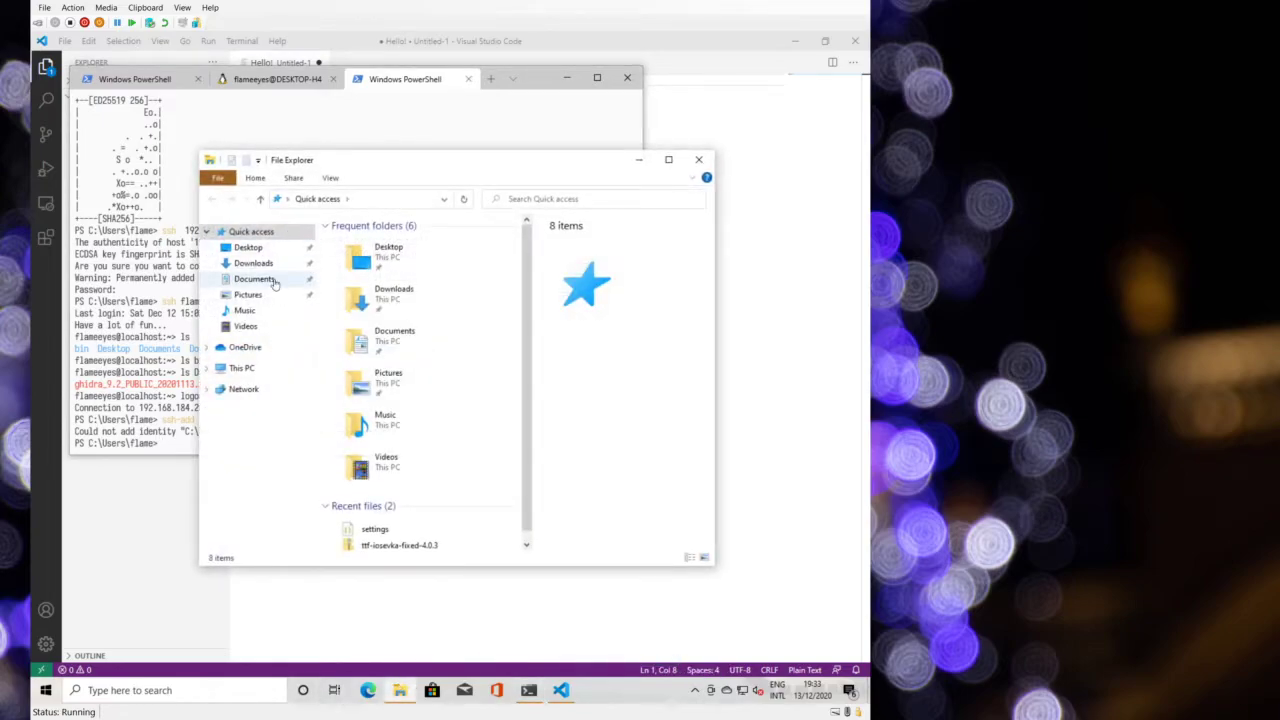
- Start WinCryptSSHAgent from Downloads, dismissing the access denied and Hyper-V errors
{"action": "double_click", "coordinate": [352, 299]}
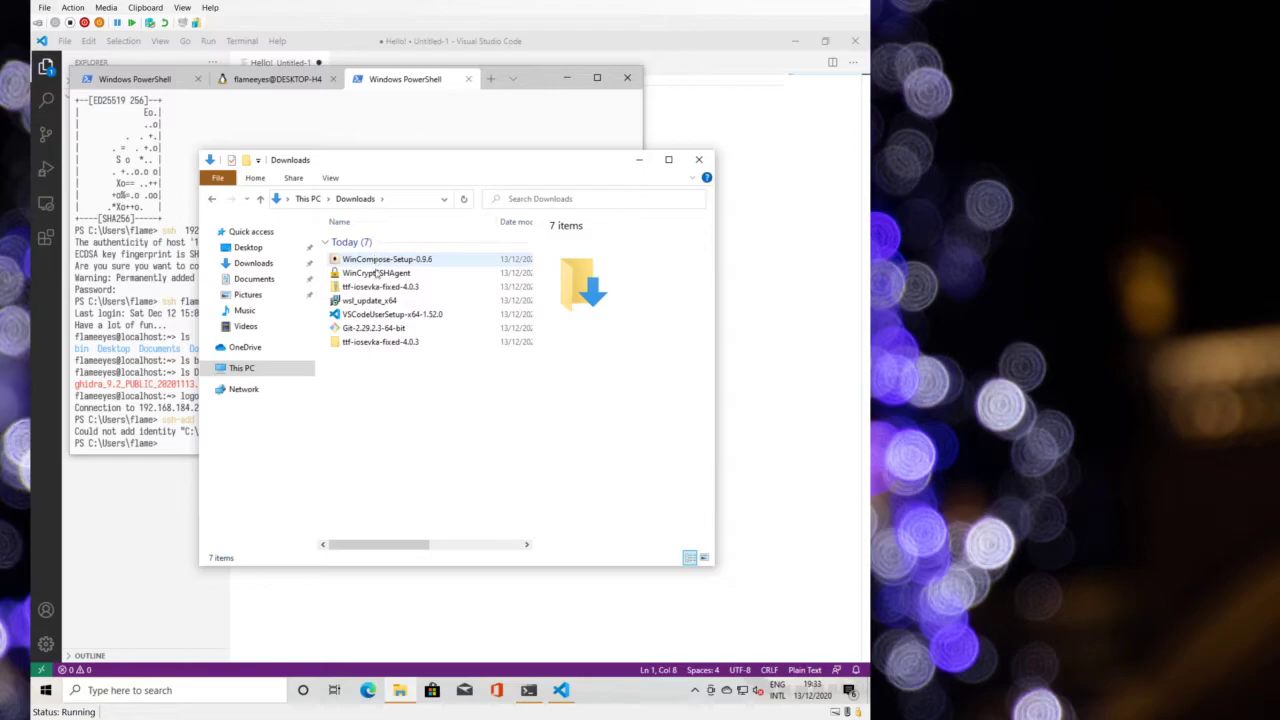
{"action": "left_click", "coordinate": [376, 273]}
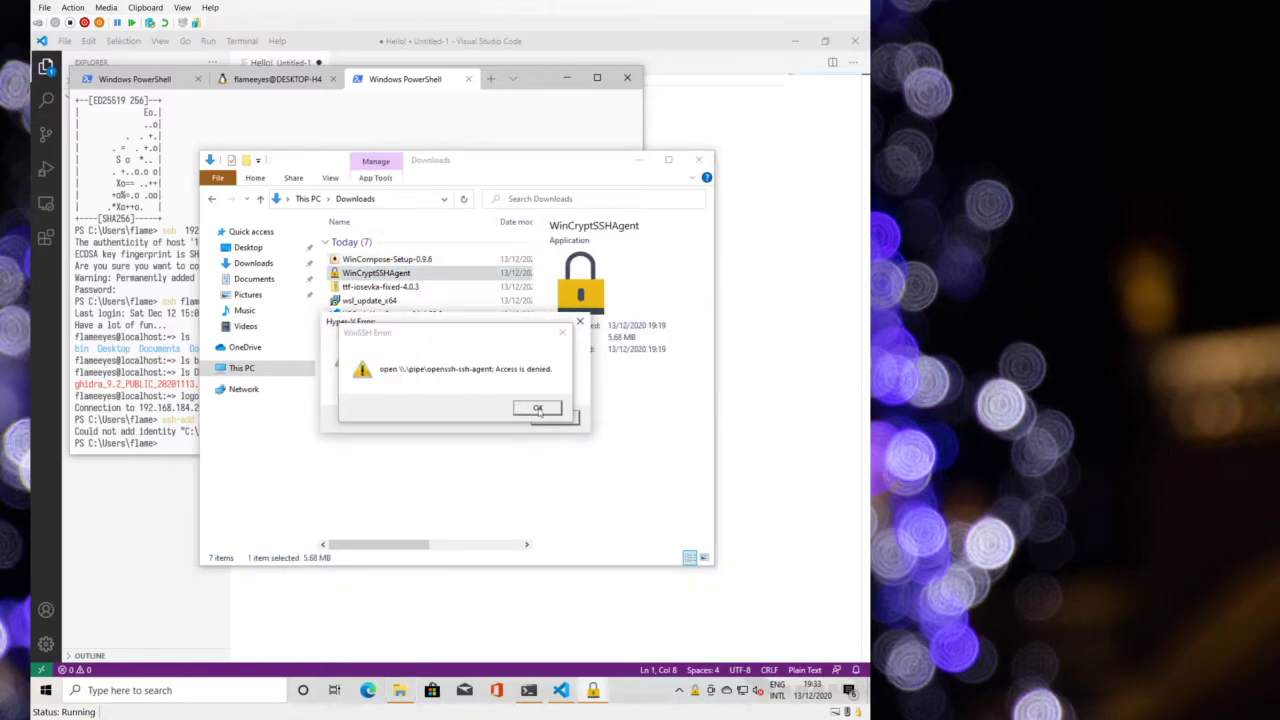
{"action": "left_click", "coordinate": [538, 410]}
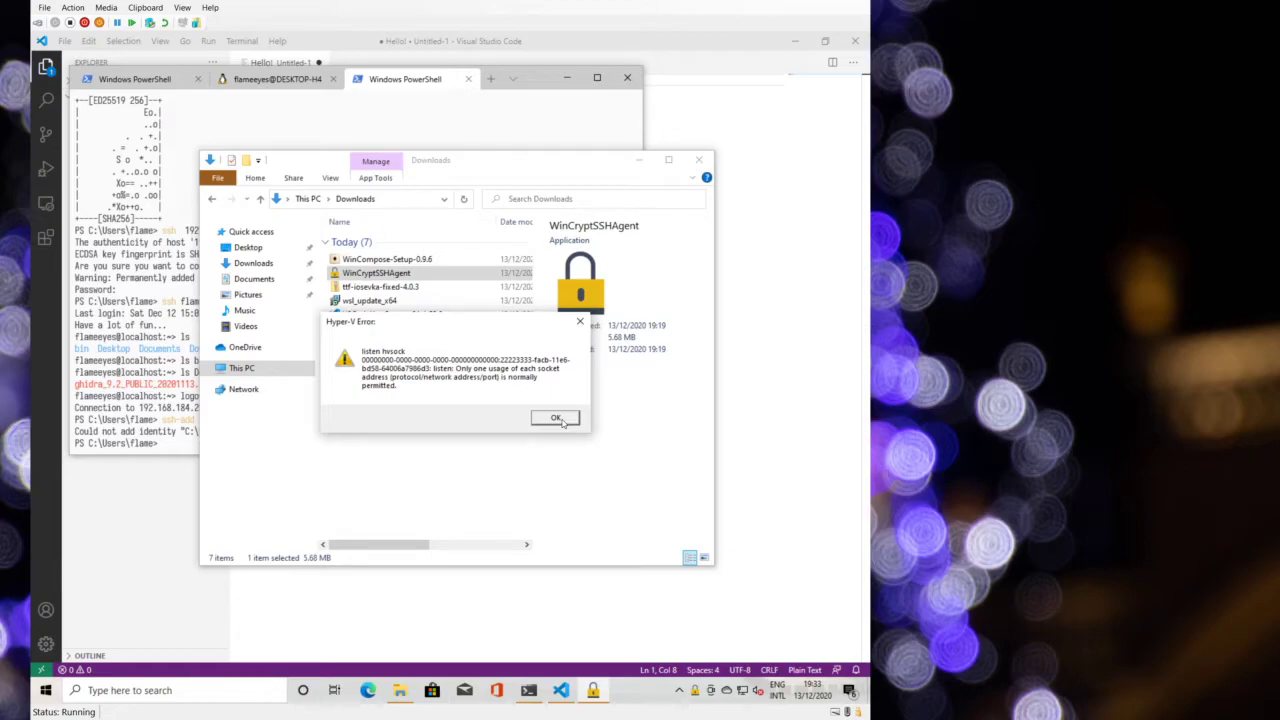
{"action": "left_click", "coordinate": [556, 418]}
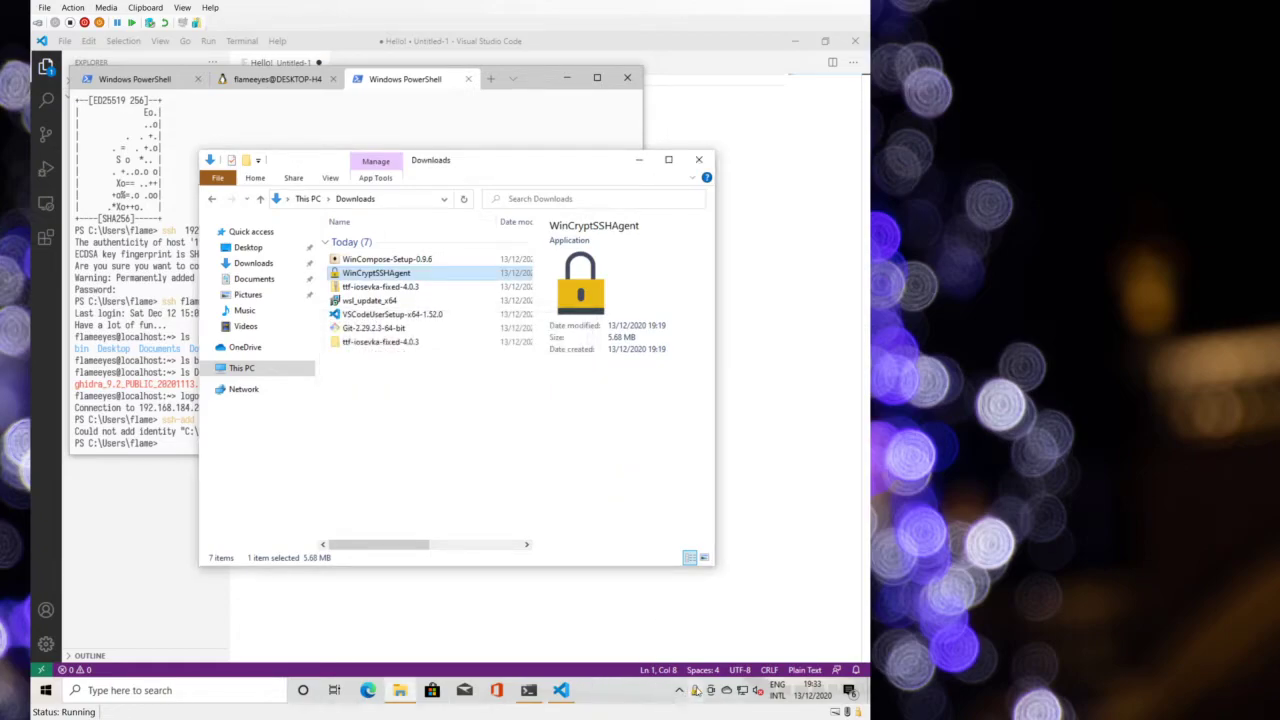
- Check the agent's public keys, close Explorer, and review the WSL and PowerShell tabs
{"action": "right_click", "coordinate": [694, 691]}
{"action": "left_click", "coordinate": [588, 572]}
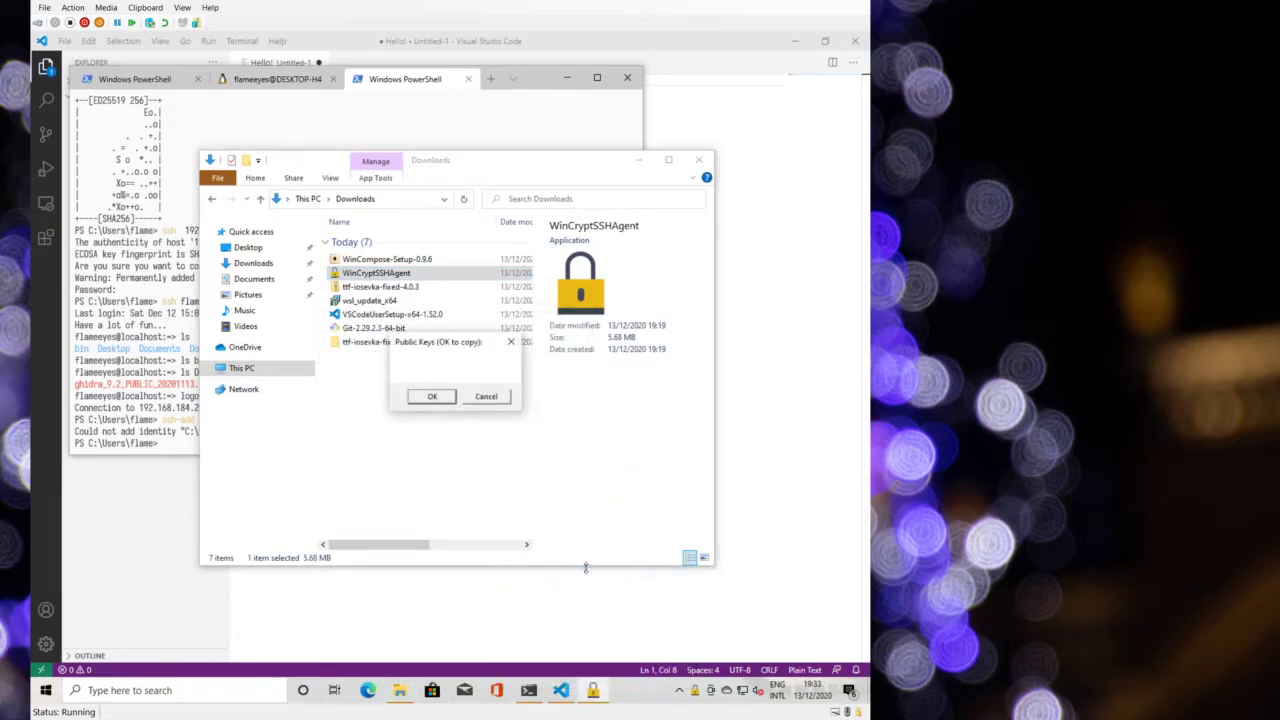
{"action": "left_click", "coordinate": [485, 397]}
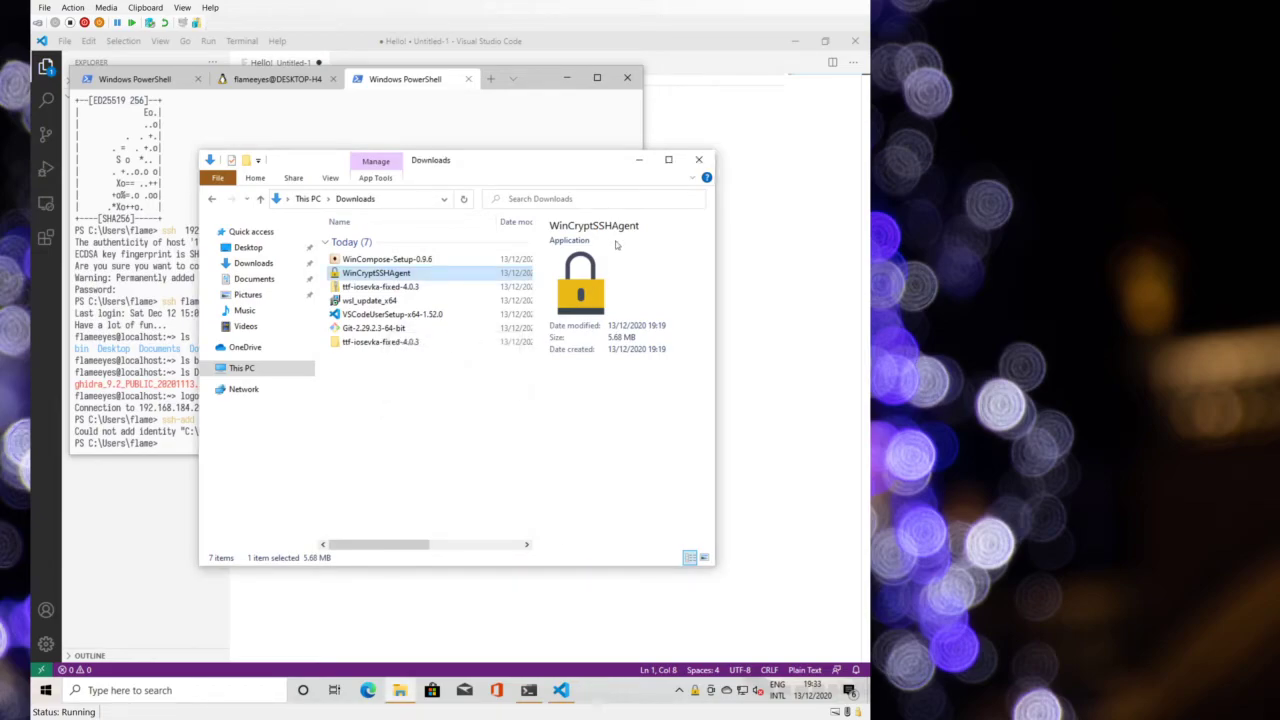
{"action": "left_click", "coordinate": [697, 161]}
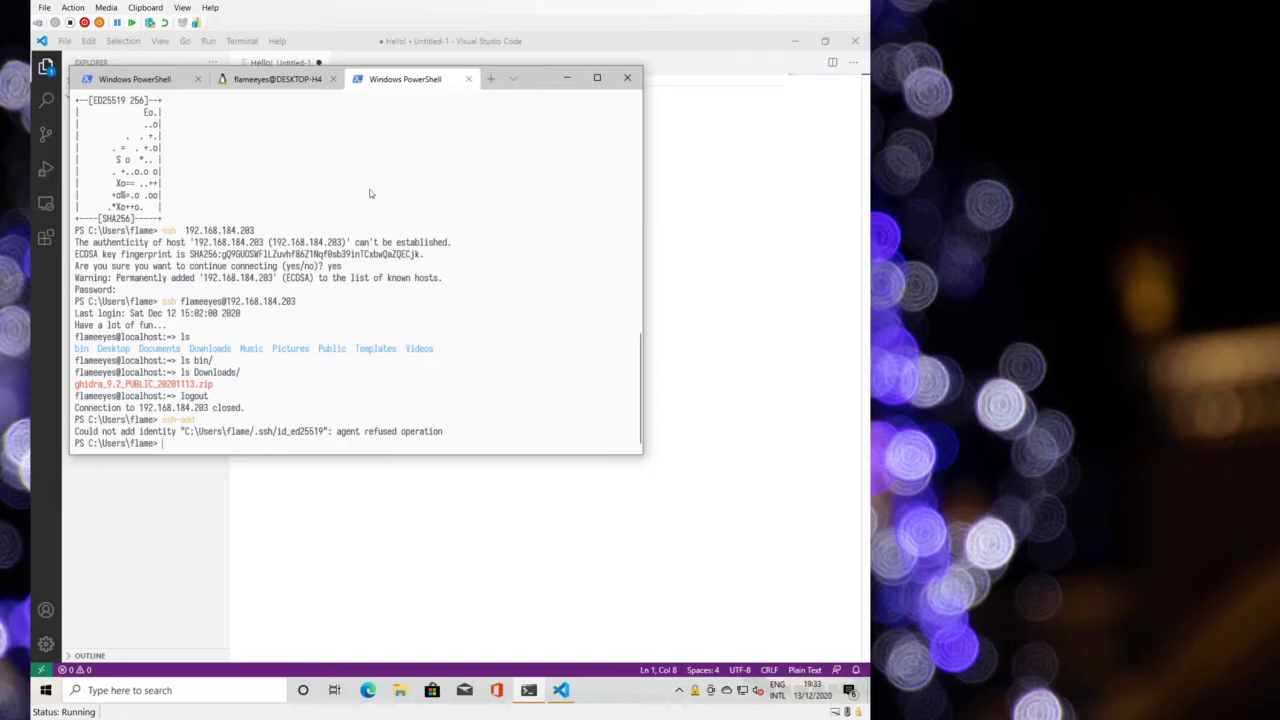
{"action": "left_click", "coordinate": [232, 81]}
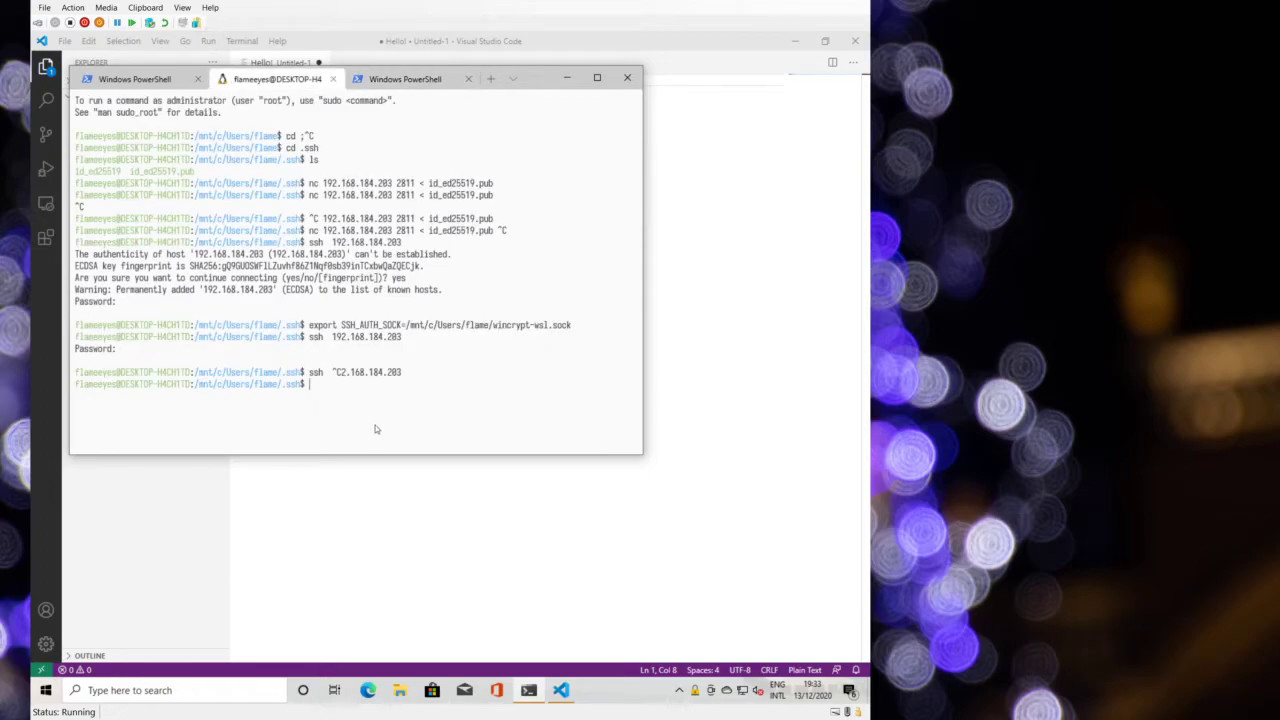
{"action": "left_click", "coordinate": [372, 88]}
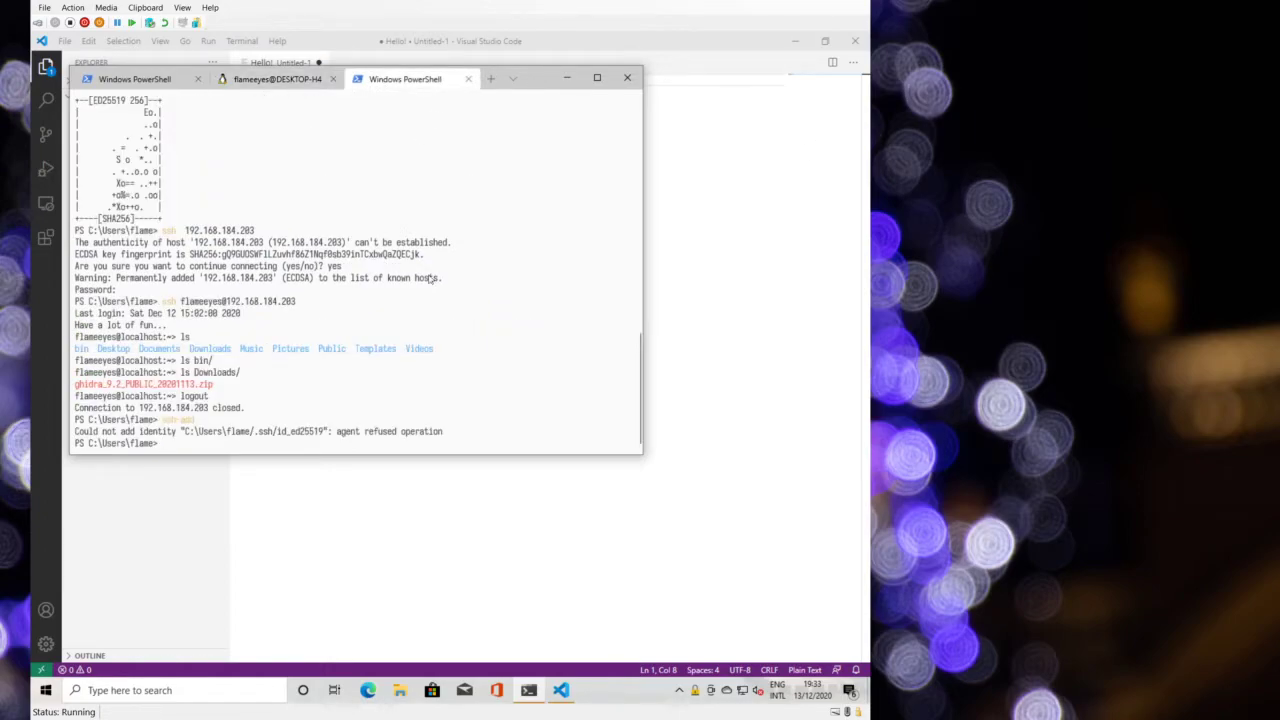
- Close the untitled Hello! file without saving
{"action": "left_click", "coordinate": [402, 44]}
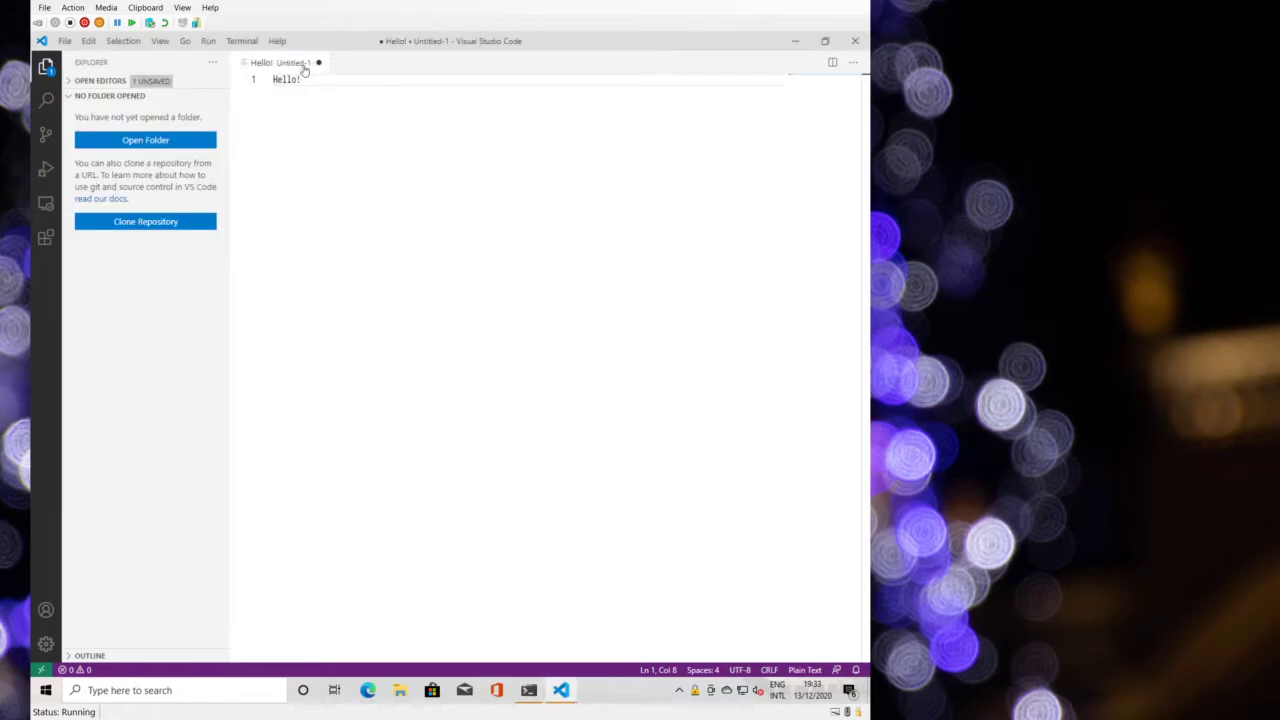
{"action": "key", "text": "ctrl+w"}
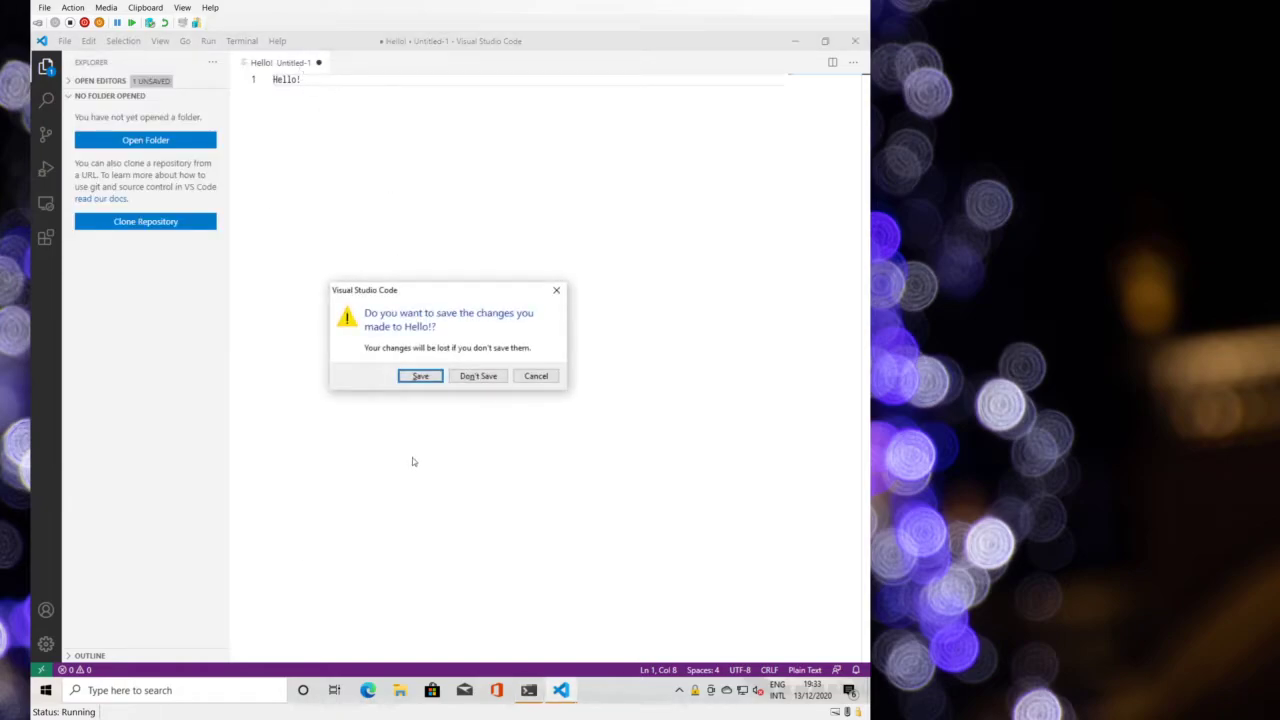
{"action": "left_click", "coordinate": [482, 376]}
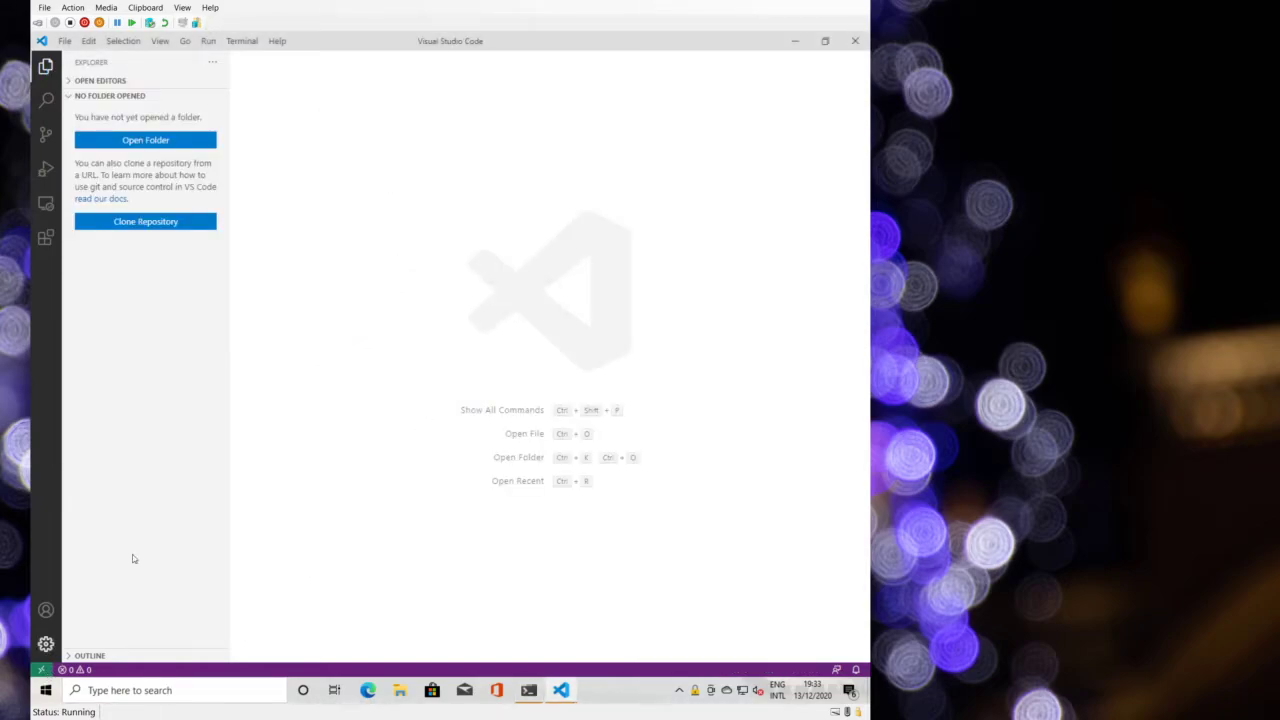
- Install the Remote - SSH extension from the Extensions marketplace
{"action": "left_click", "coordinate": [45, 237]}
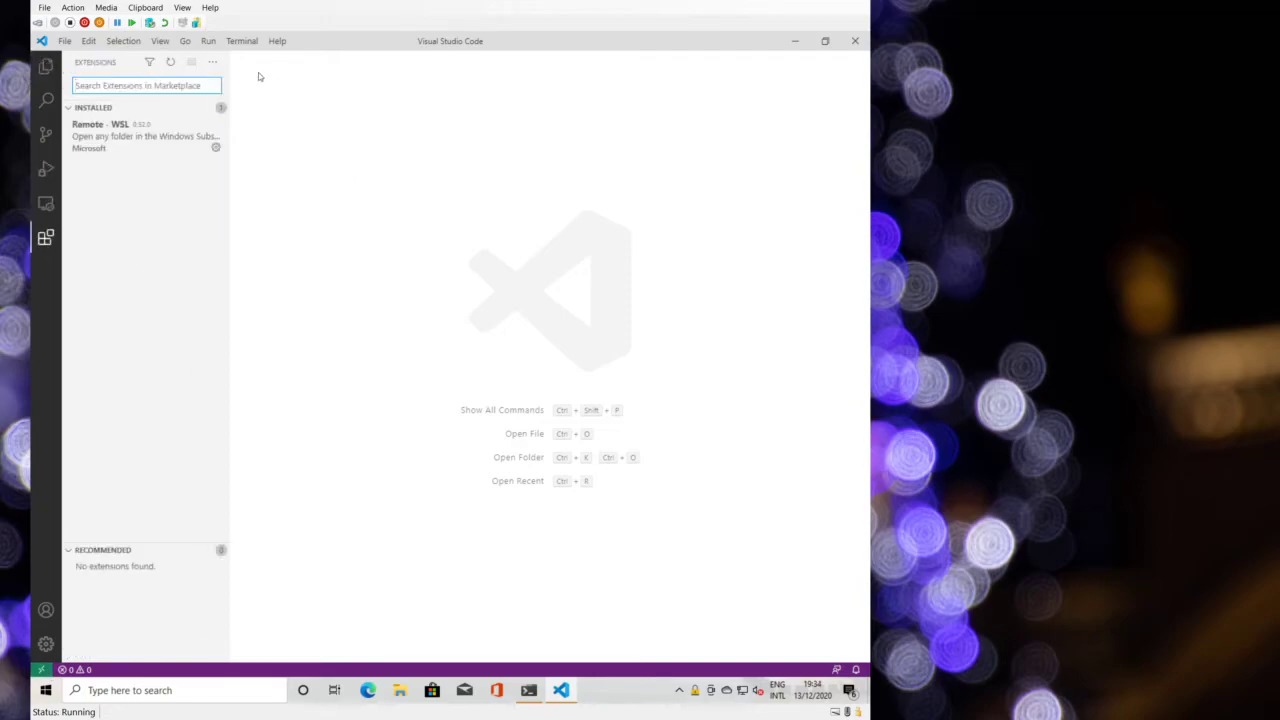
{"action": "type", "text": "remote ssh"}
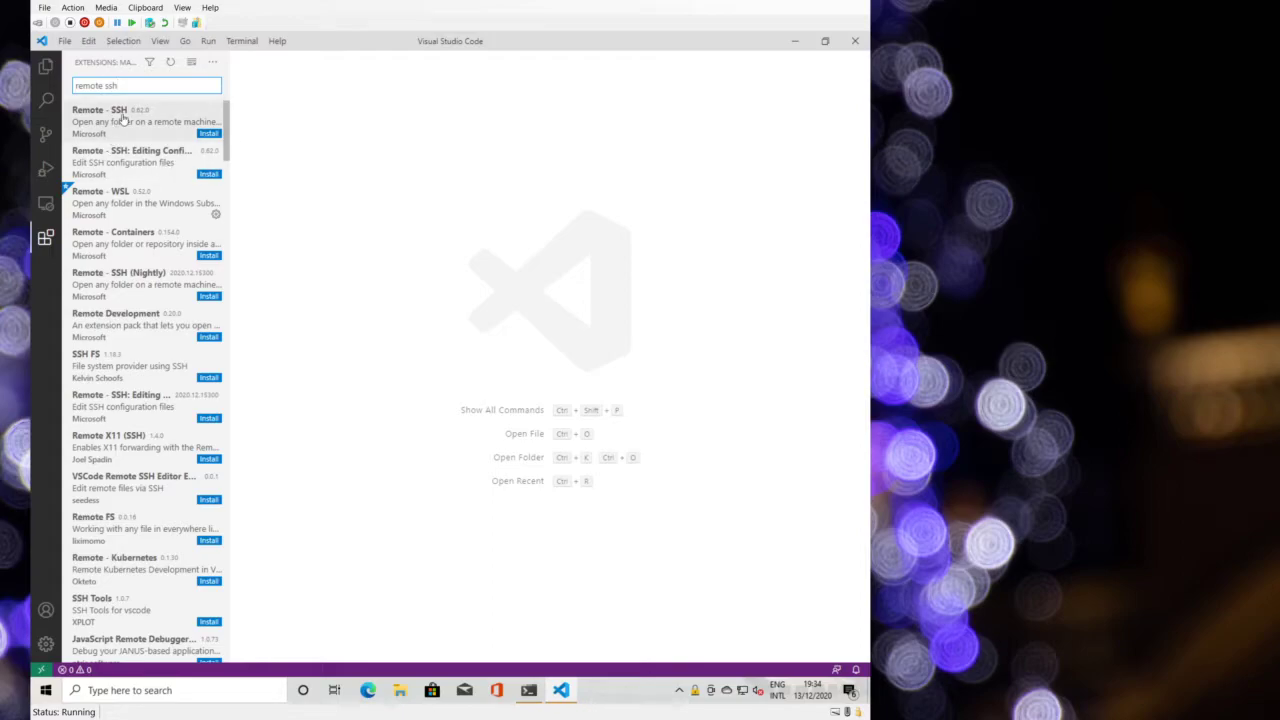
{"action": "left_click", "coordinate": [122, 119]}
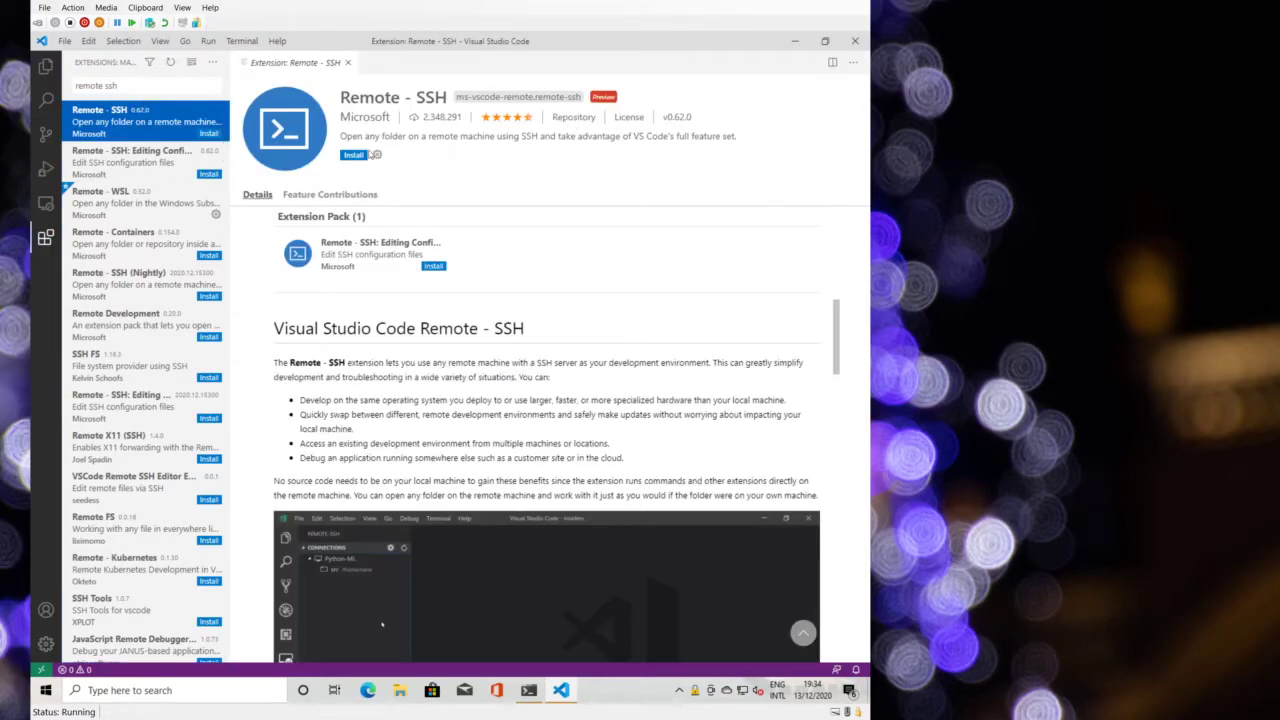
{"action": "left_click", "coordinate": [354, 156]}
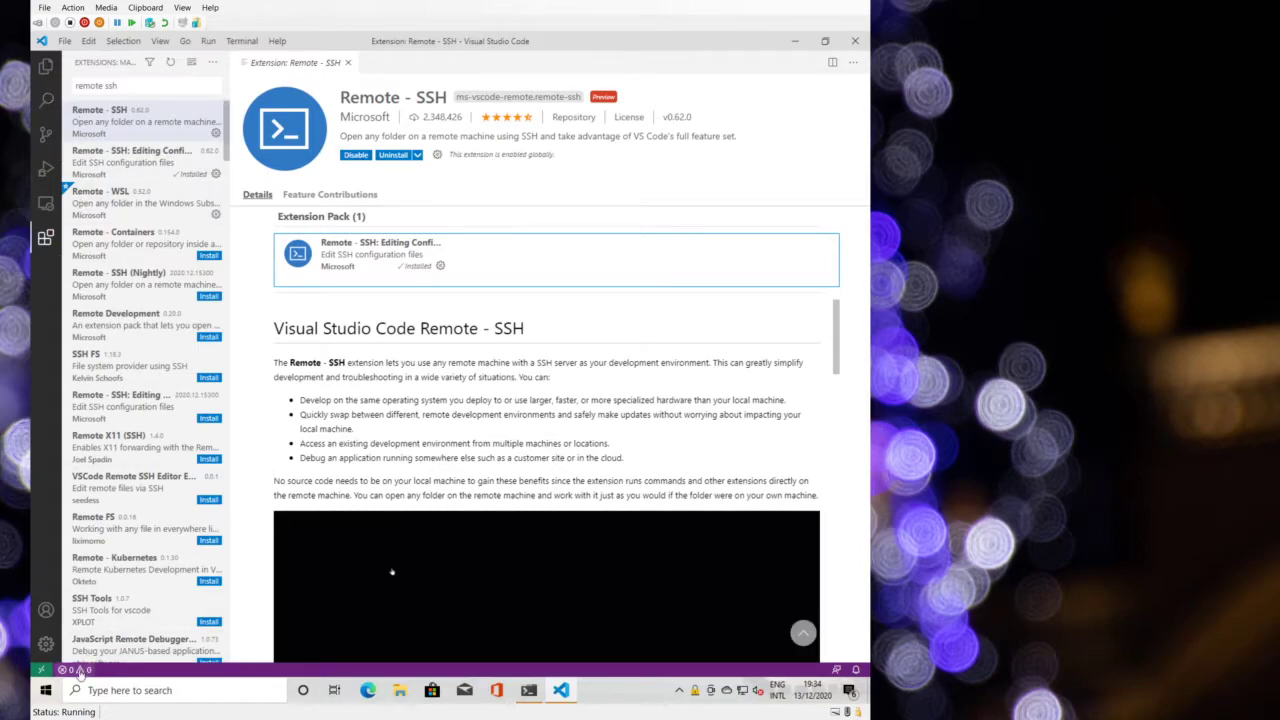
{"action": "left_click", "coordinate": [37, 671]}
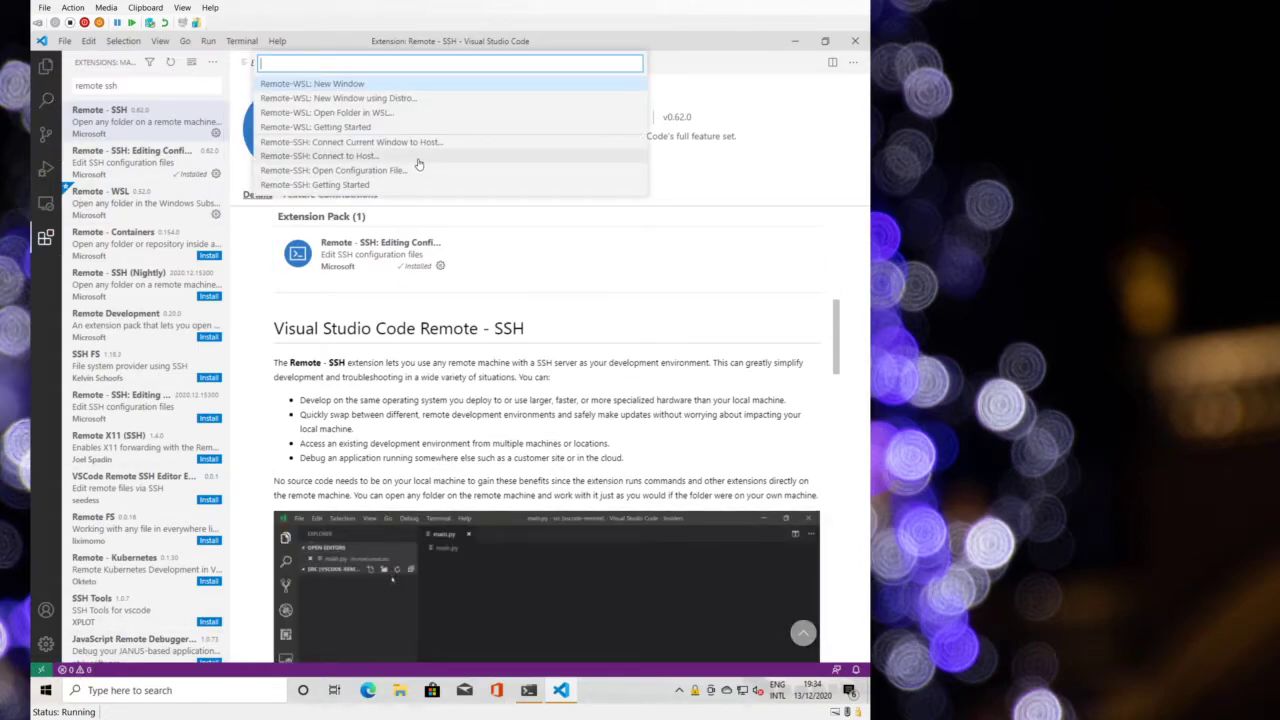
{"action": "left_click", "coordinate": [421, 166]}
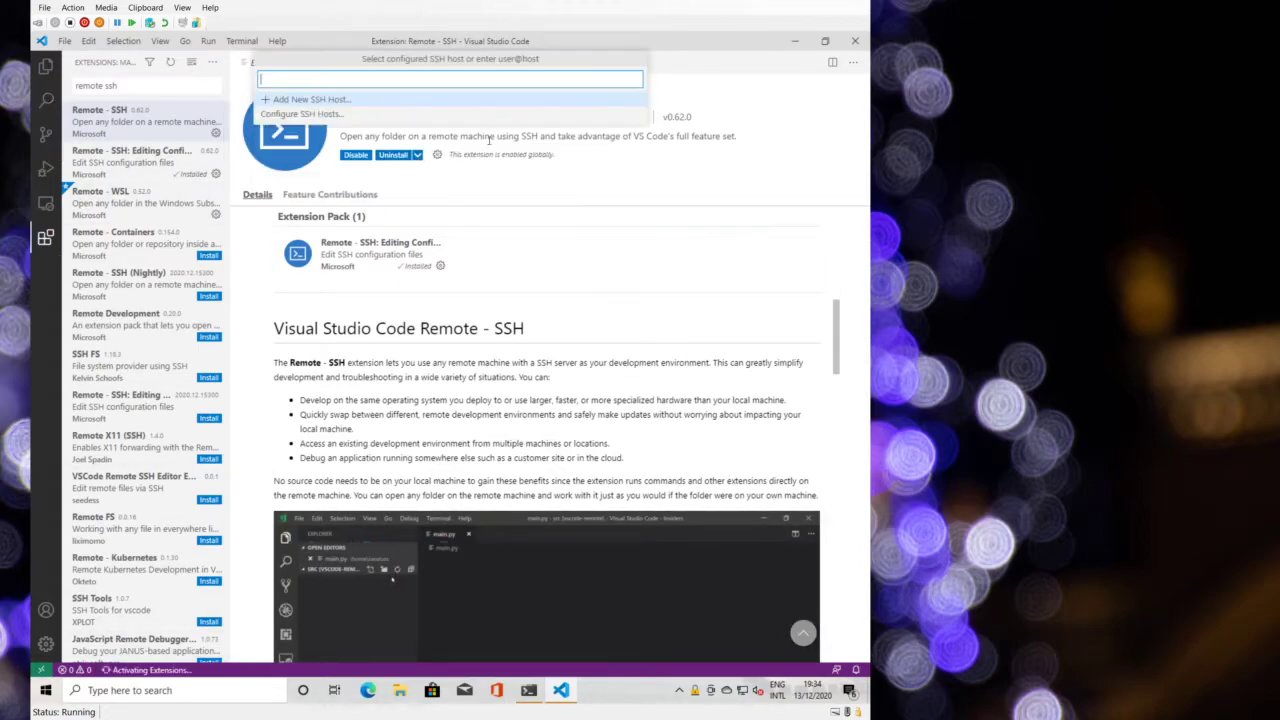
{"action": "left_click", "coordinate": [398, 100]}
{"action": "type", "text": "flameeyes@192.168."}
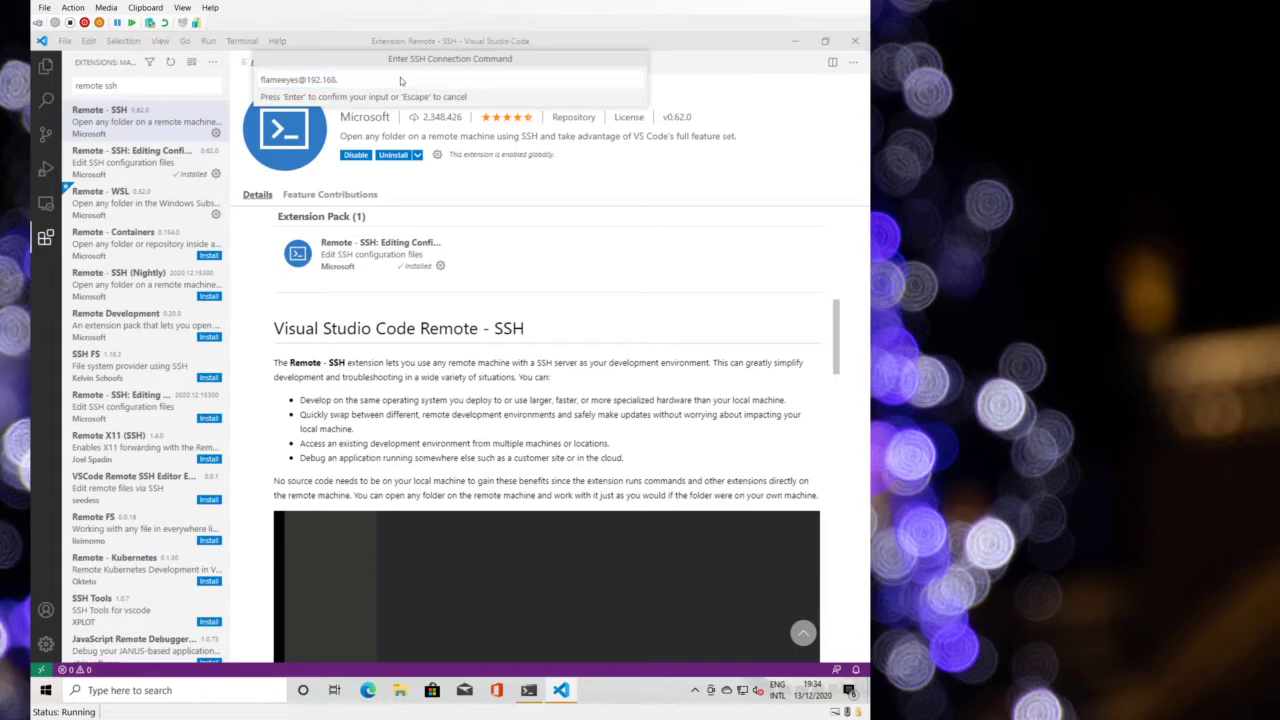
{"action": "key", "text": "alt+Tab"}
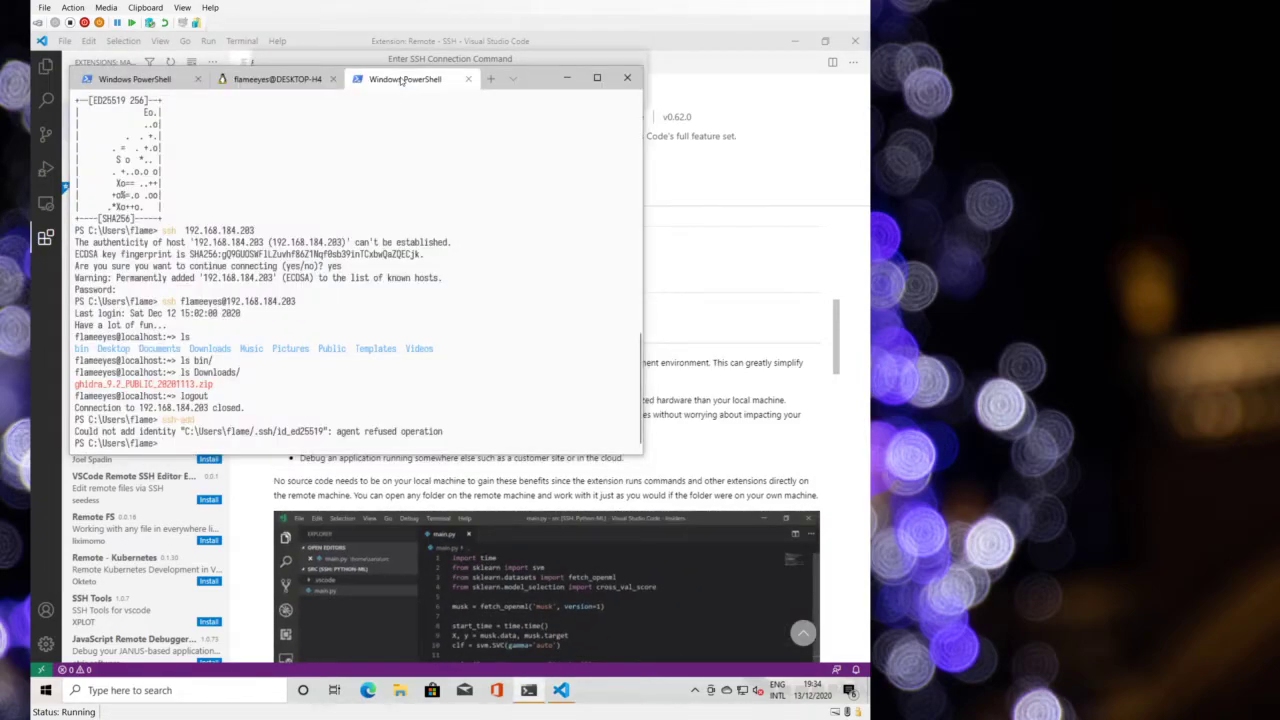
{"action": "key", "text": "alt+Tab"}
{"action": "type", "text": "1"}
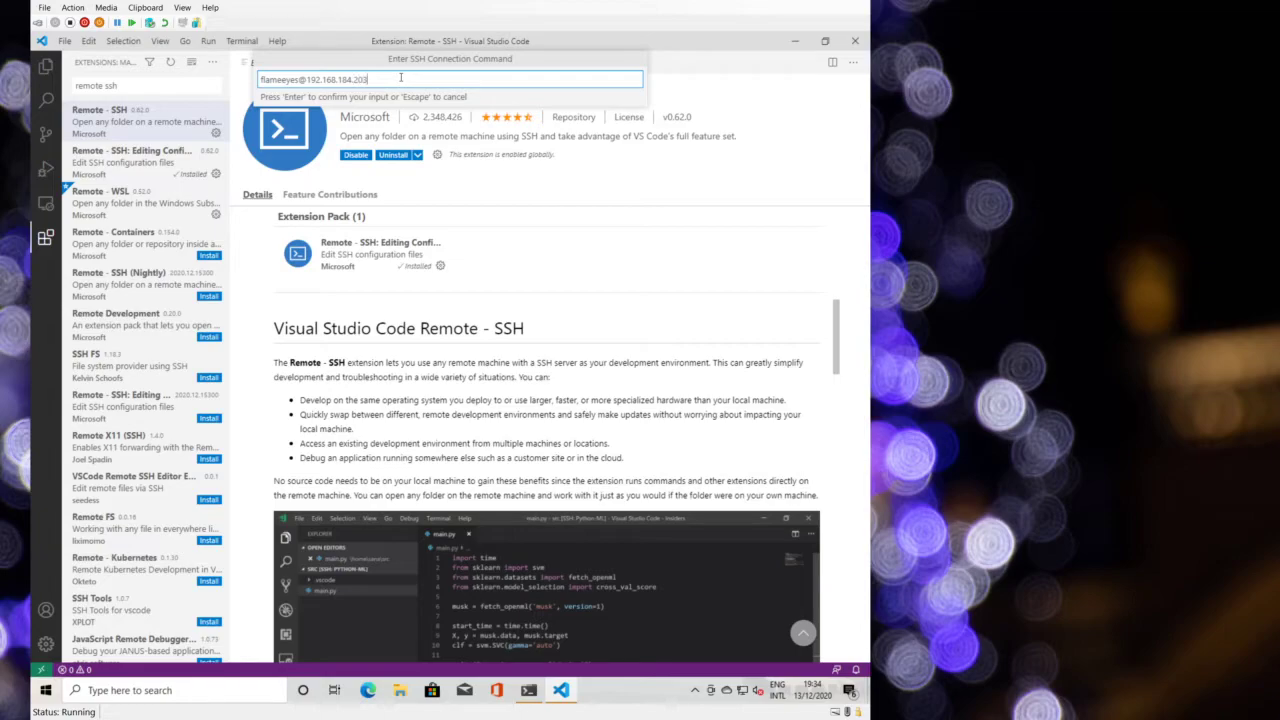
{"action": "key", "text": "Return"}
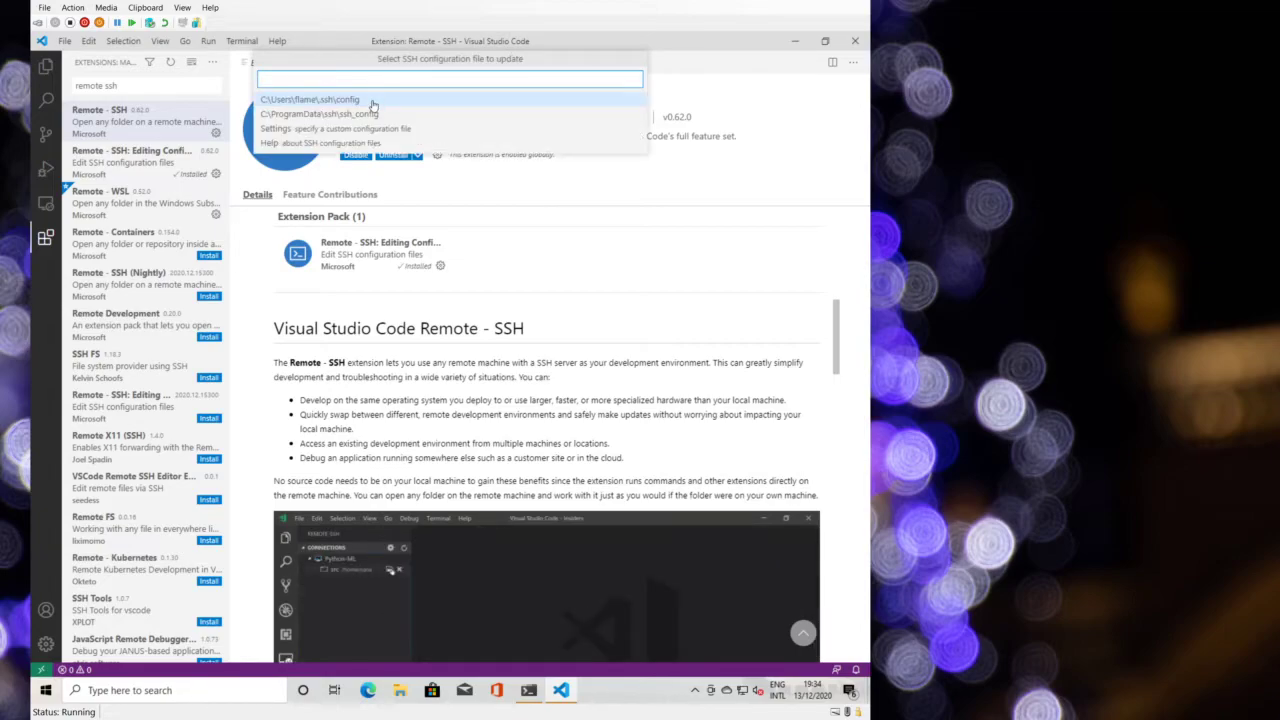
{"action": "left_click", "coordinate": [372, 100]}
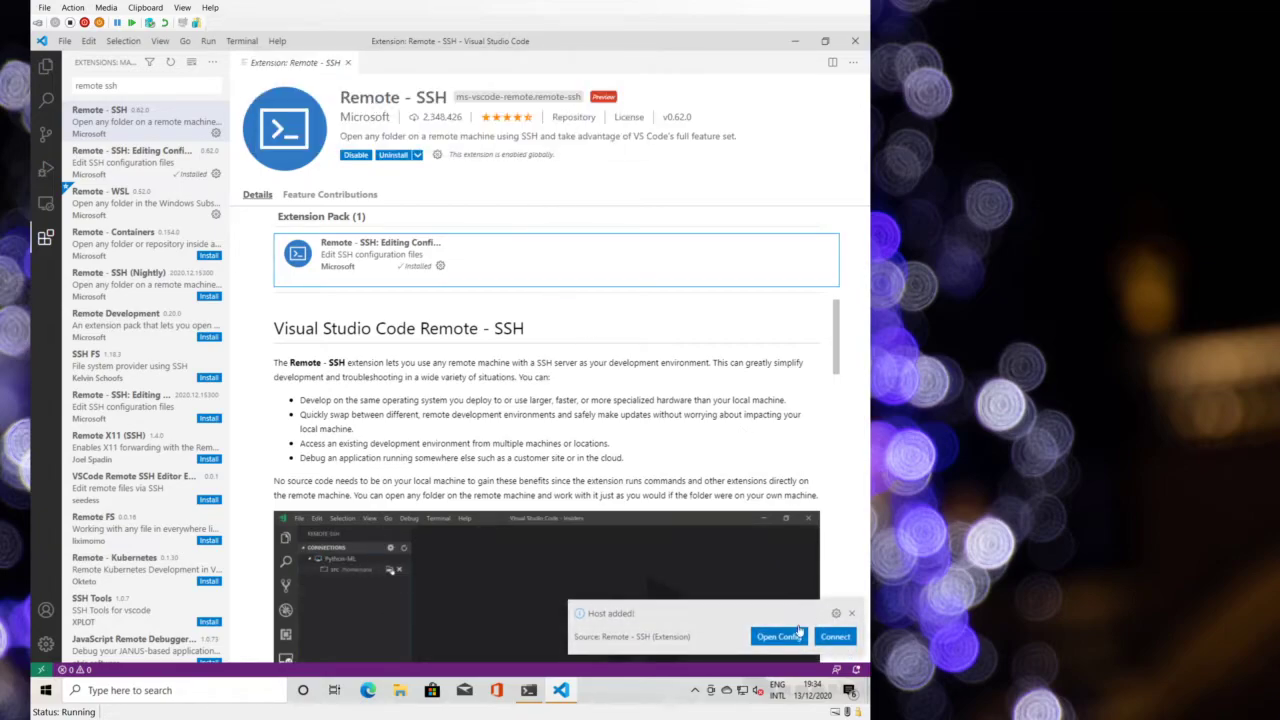
- Connect to the new host, allow VS Code through the firewall, and retry
{"action": "left_click", "coordinate": [834, 636]}
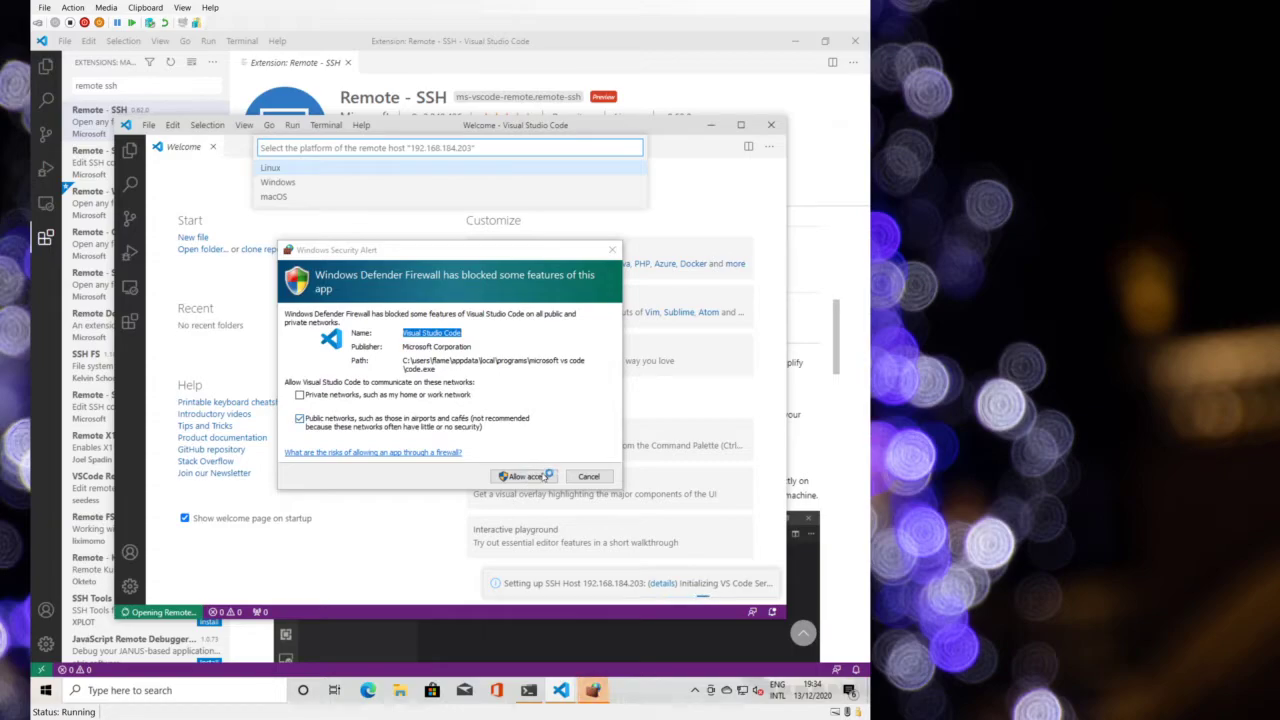
{"action": "left_click", "coordinate": [505, 460]}
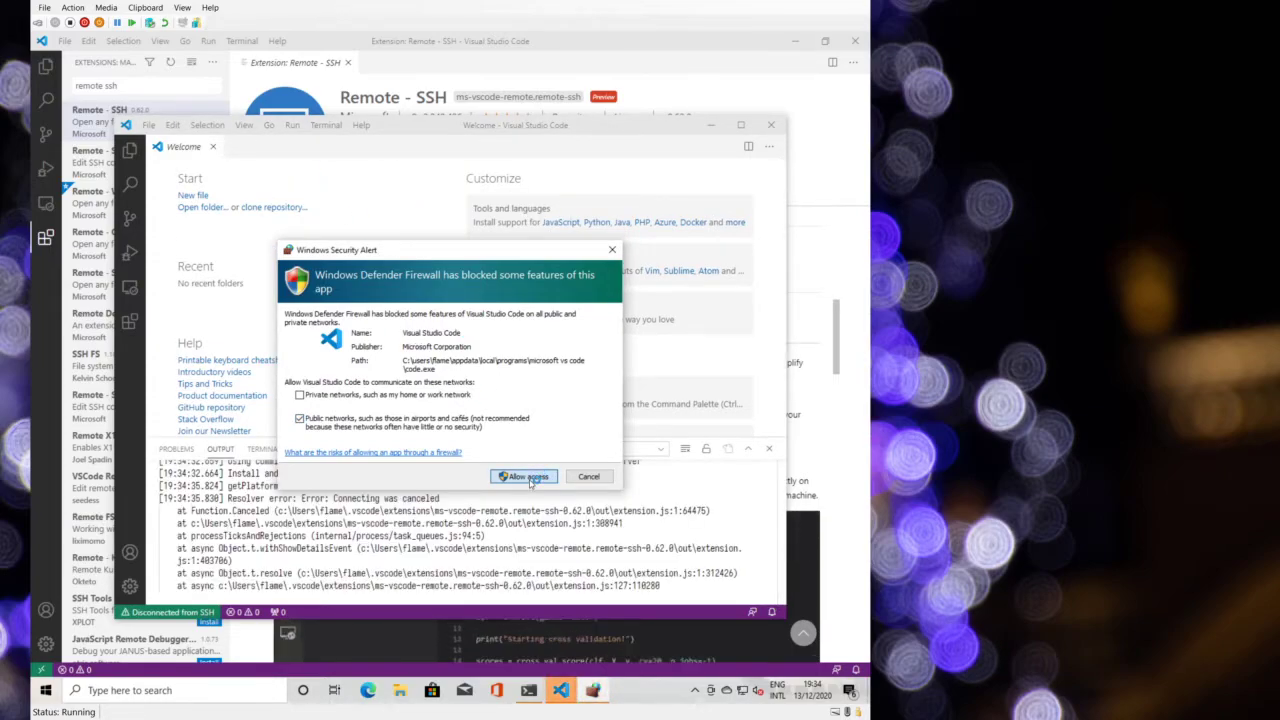
{"action": "left_click", "coordinate": [529, 477]}
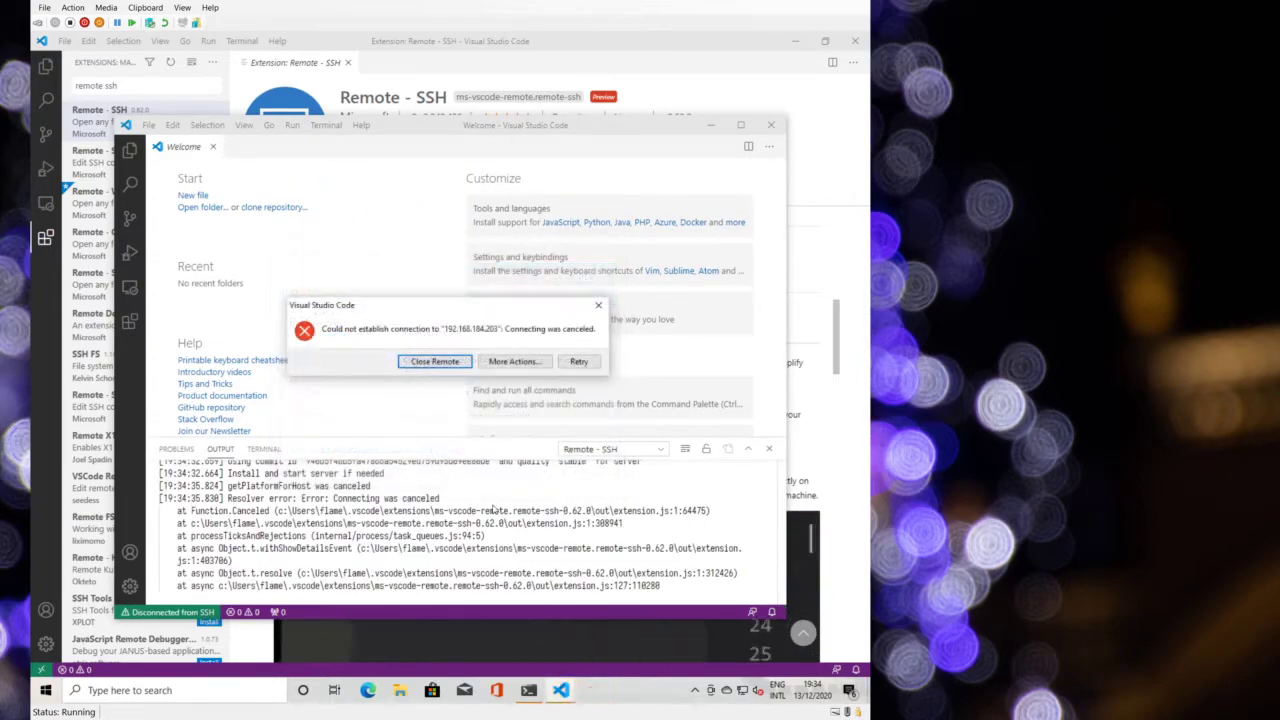
{"action": "left_click", "coordinate": [579, 361]}
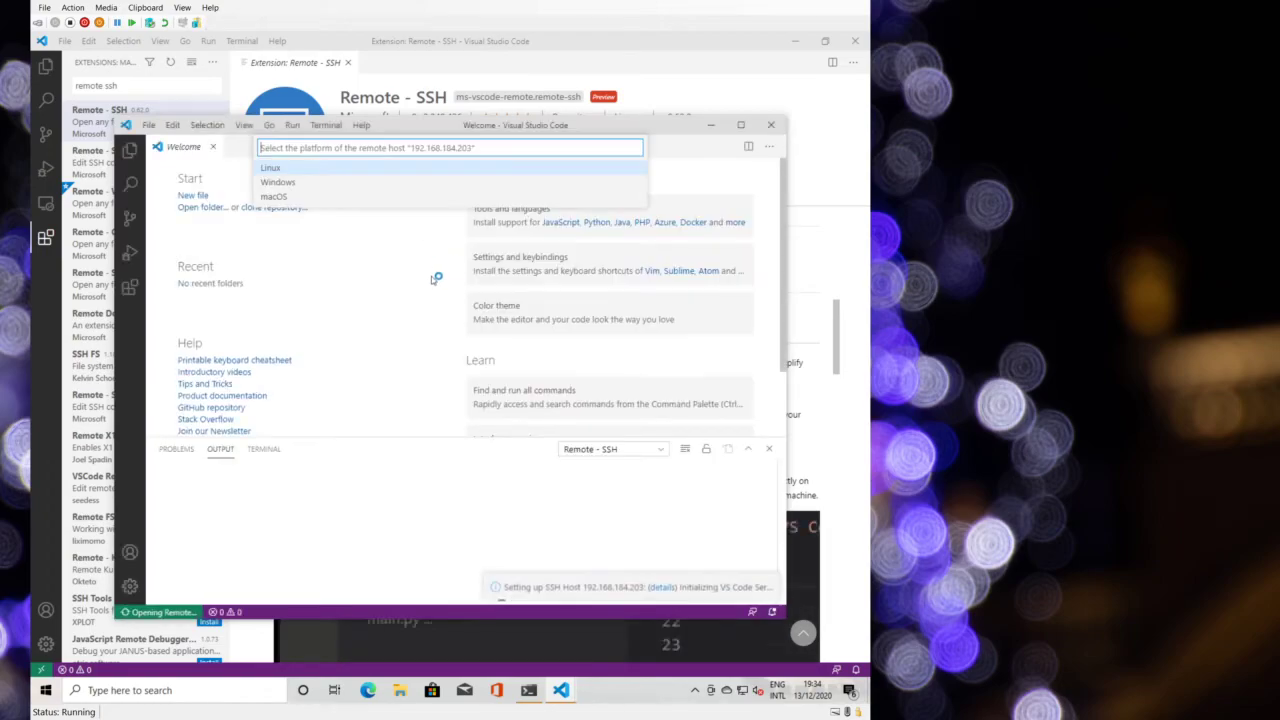
- Set the remote platform to Linux, show the remote terminal, and dismiss the port and platform notifications
{"action": "left_click", "coordinate": [330, 168]}
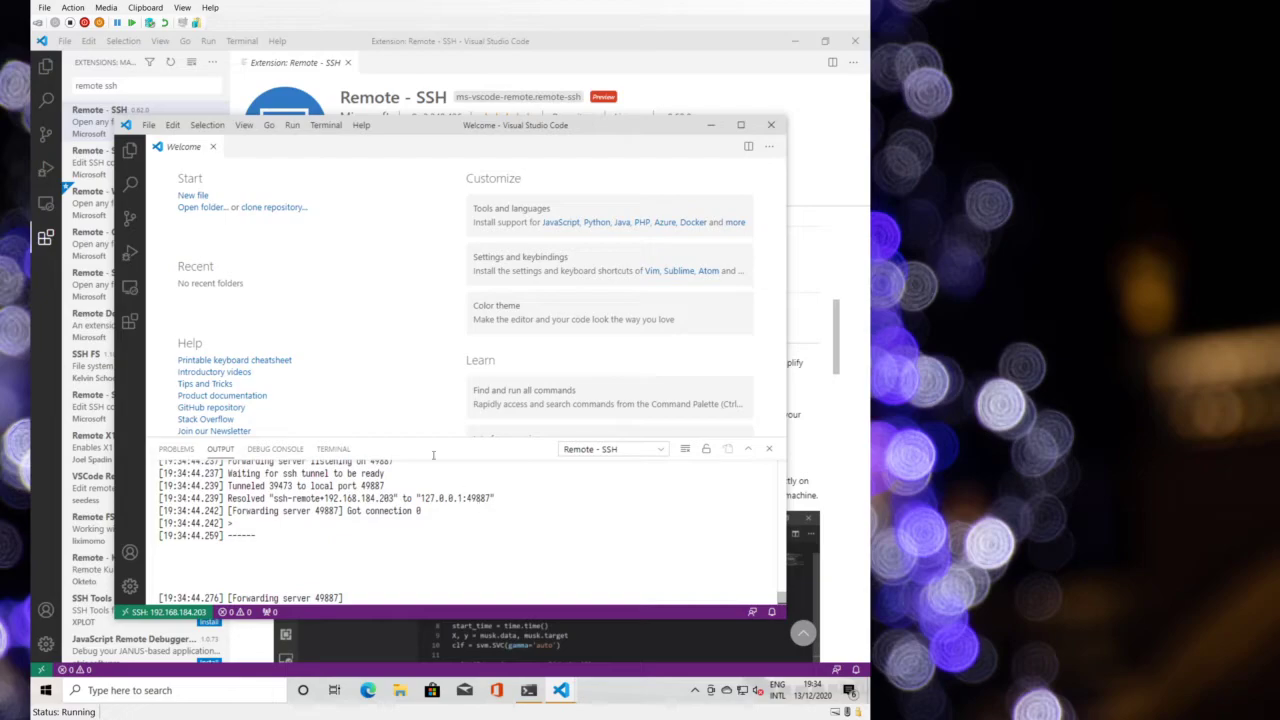
{"action": "left_click", "coordinate": [336, 449]}
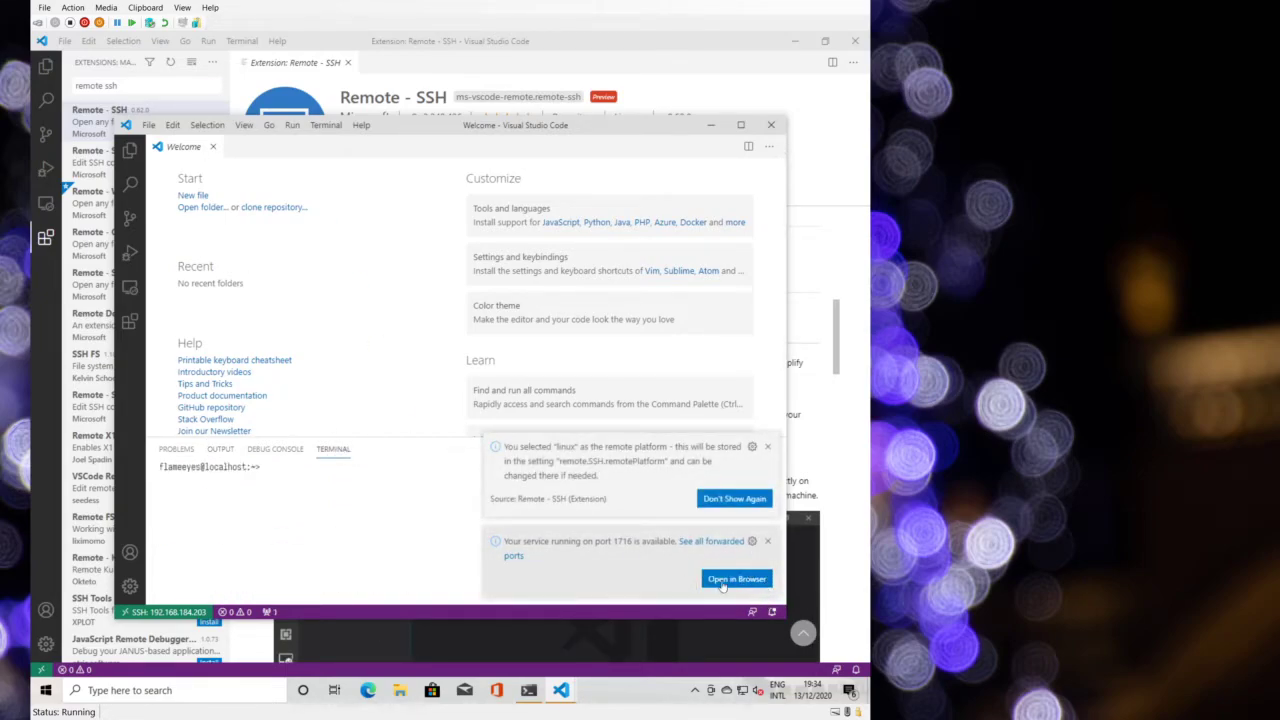
{"action": "left_click", "coordinate": [773, 544]}
{"action": "left_click", "coordinate": [768, 527]}
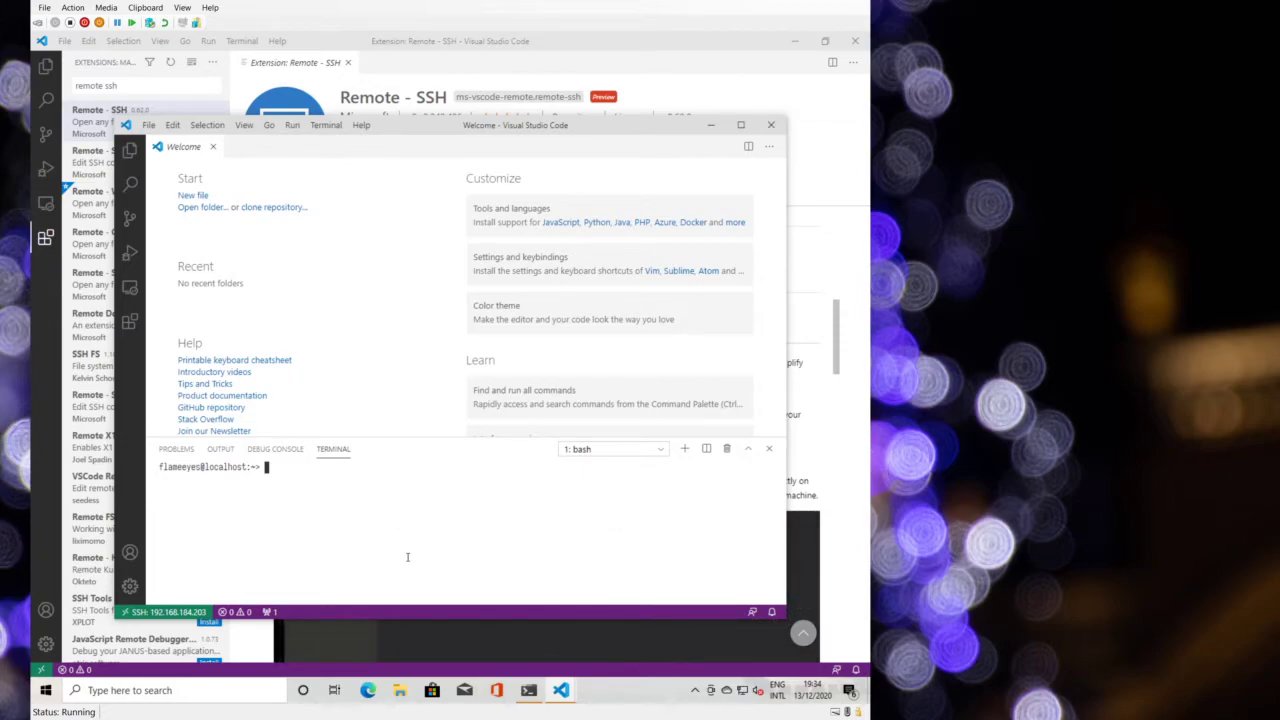
- Run uname -a, clear, and run cat /etc/os-release remotely, then bring Windows Terminal forward
{"action": "type", "text": "name -a"}
{"action": "key", "text": "Return"}
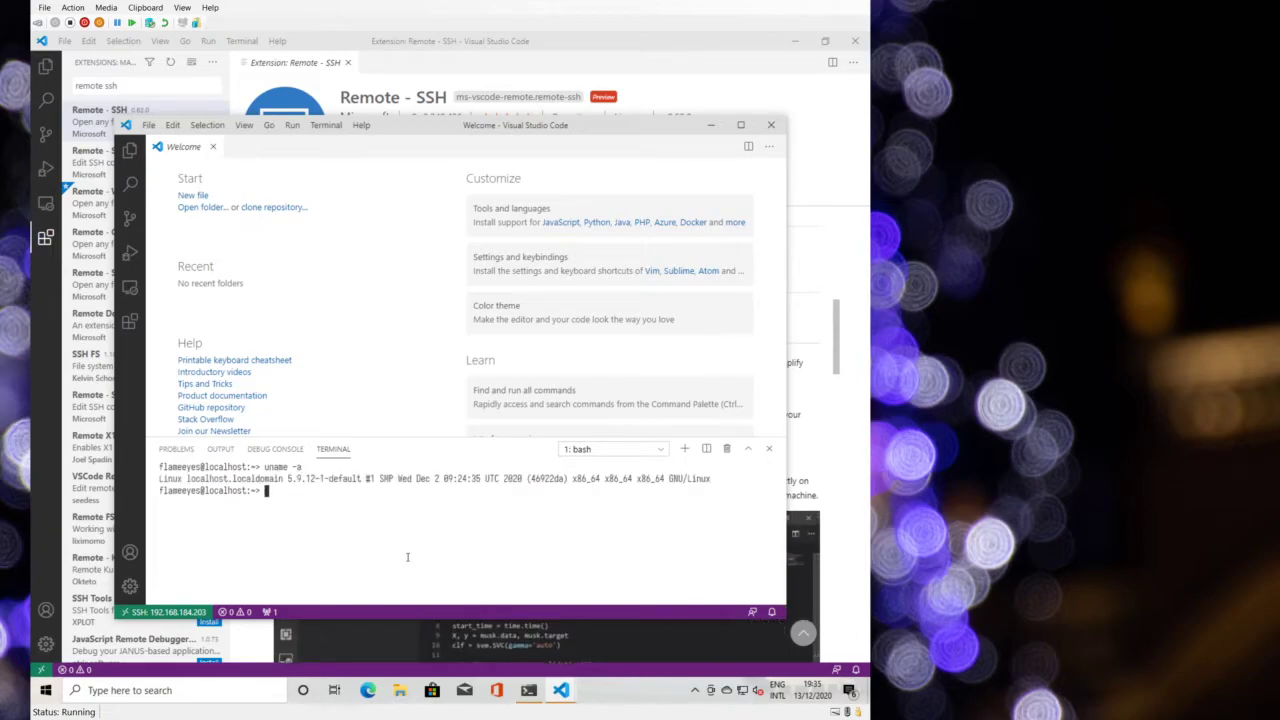
{"action": "key", "text": "ctrl+l"}
{"action": "type", "text": "cat /e"}
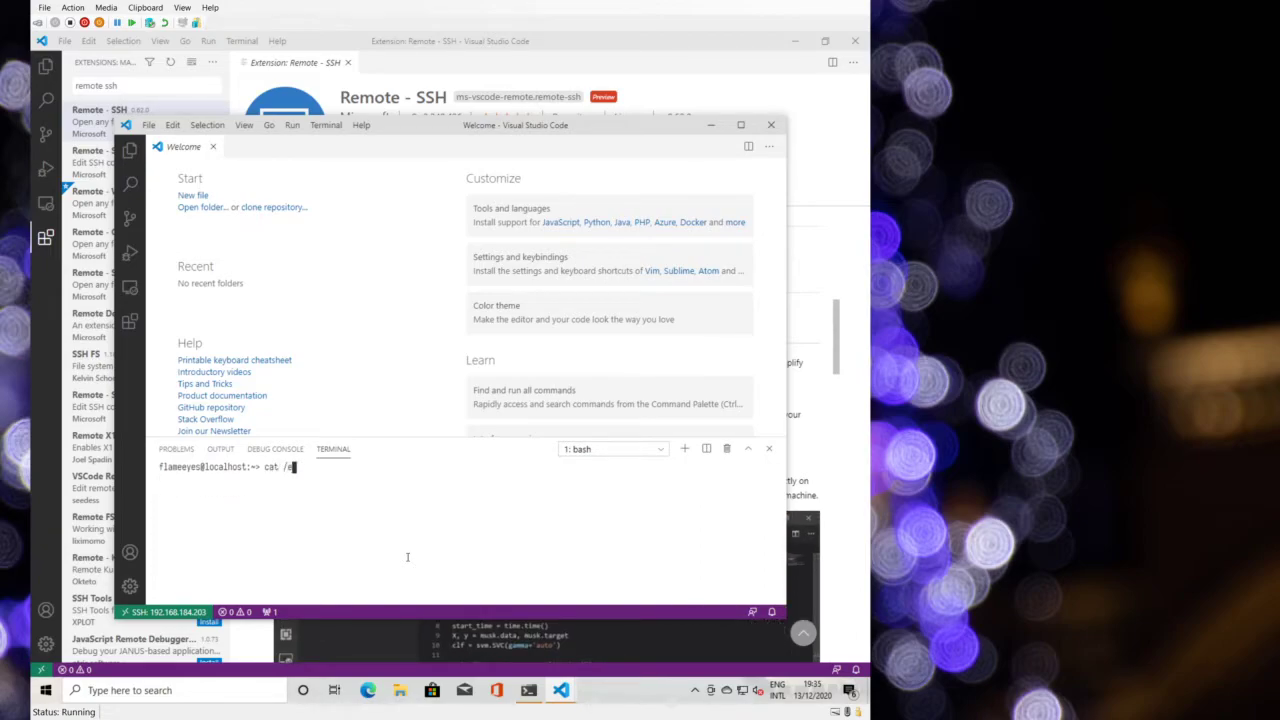
{"action": "type", "text": "tc/os-release"}
{"action": "key", "text": "Return"}
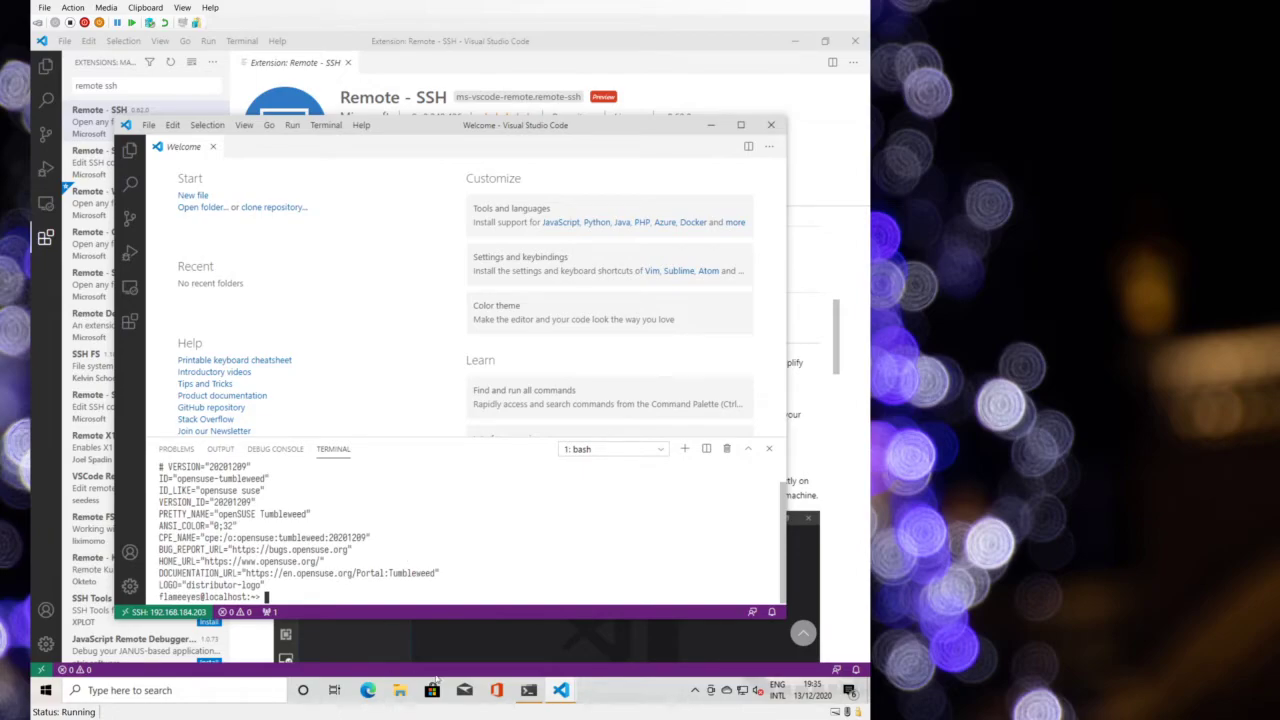
{"action": "left_click", "coordinate": [528, 690]}
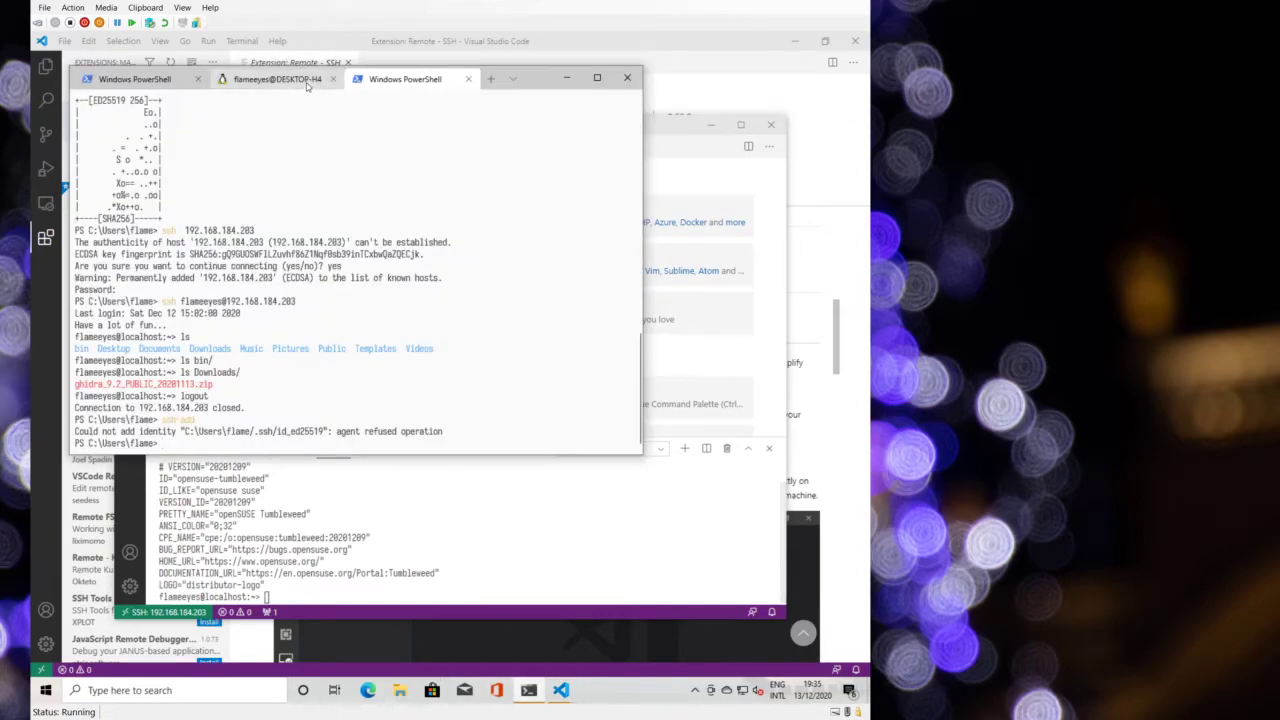
- Switch to the WSL session in Windows Terminal, then bring VS Code back in front
{"action": "left_click", "coordinate": [308, 84]}
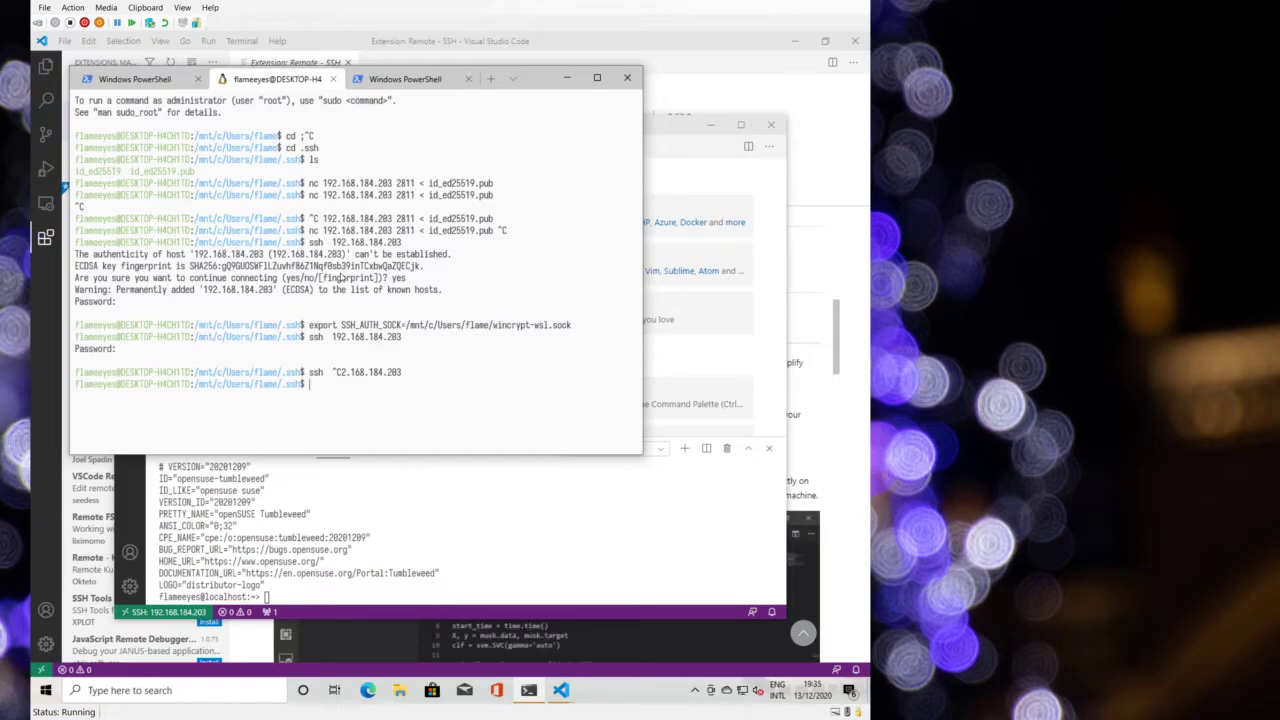
{"action": "left_click", "coordinate": [455, 503]}
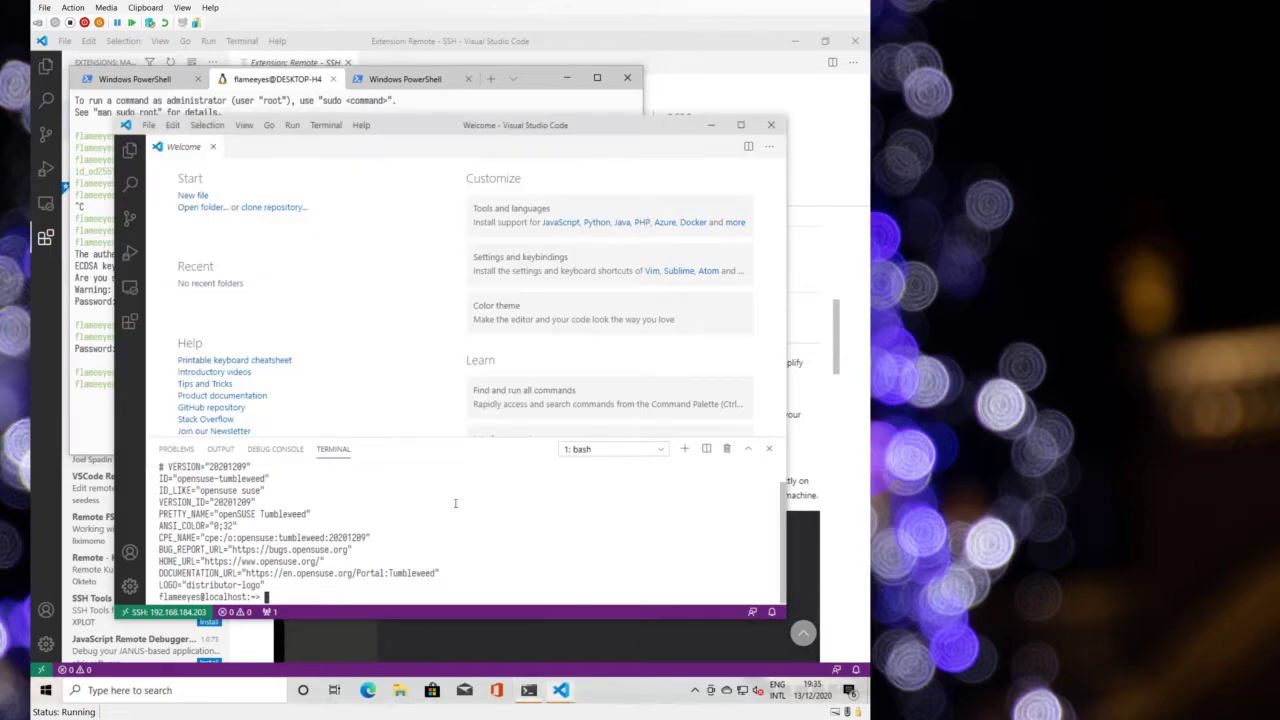
- Upgrade pip with pip install -U pip, correcting the stray dash and rerunning
{"action": "type", "text": "pip install -U -"}
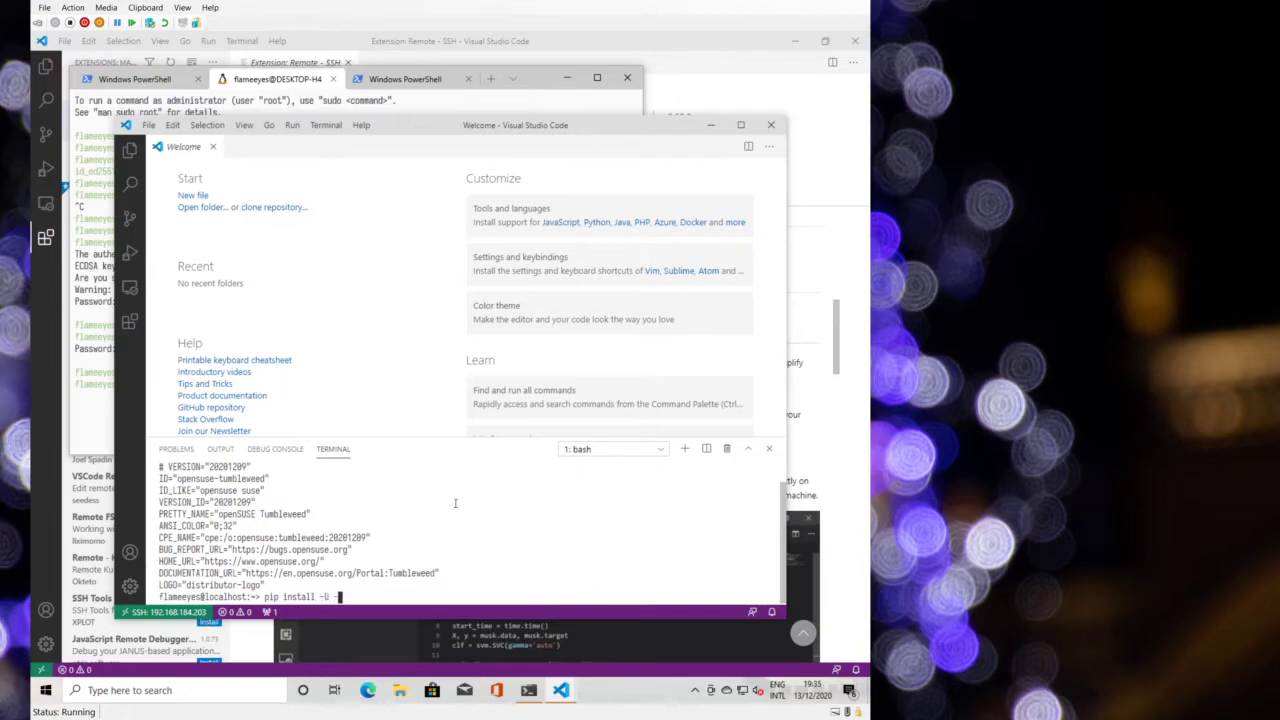
{"action": "type", "text": "pip"}
{"action": "key", "text": "Return"}
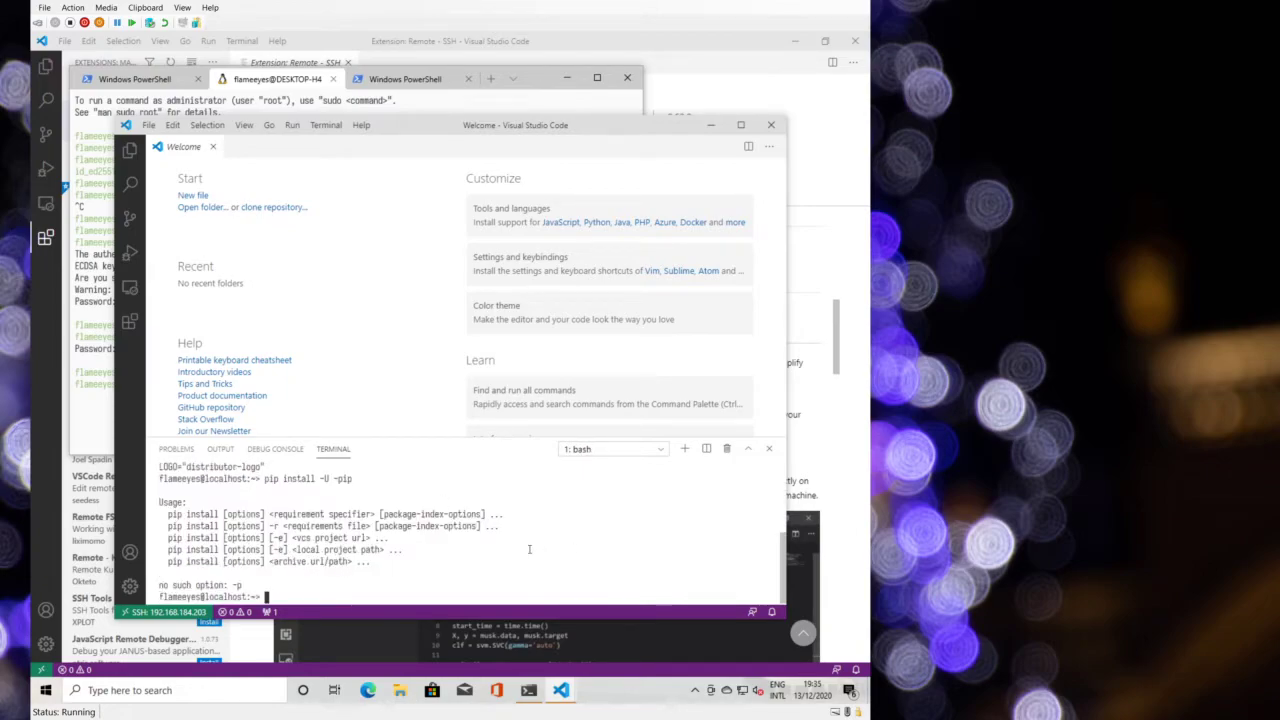
{"action": "key", "text": "Up"}
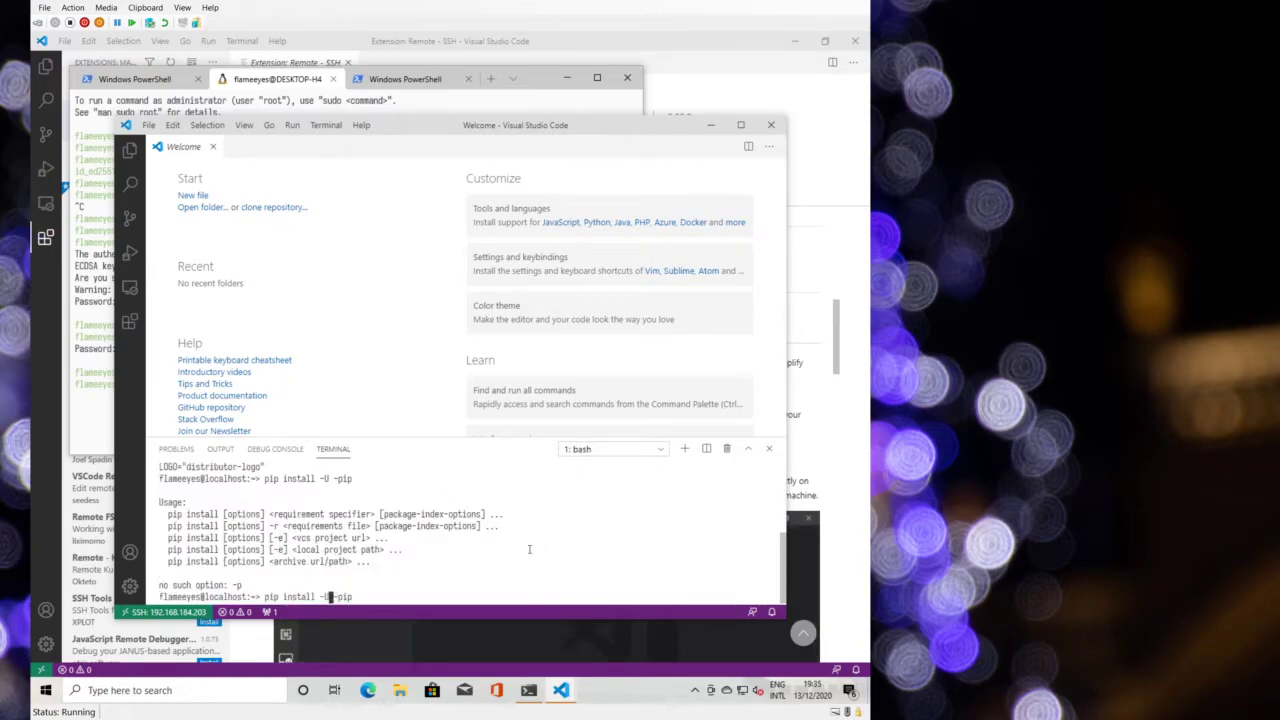
{"action": "key", "text": "Delete"}
{"action": "key", "text": "Return"}
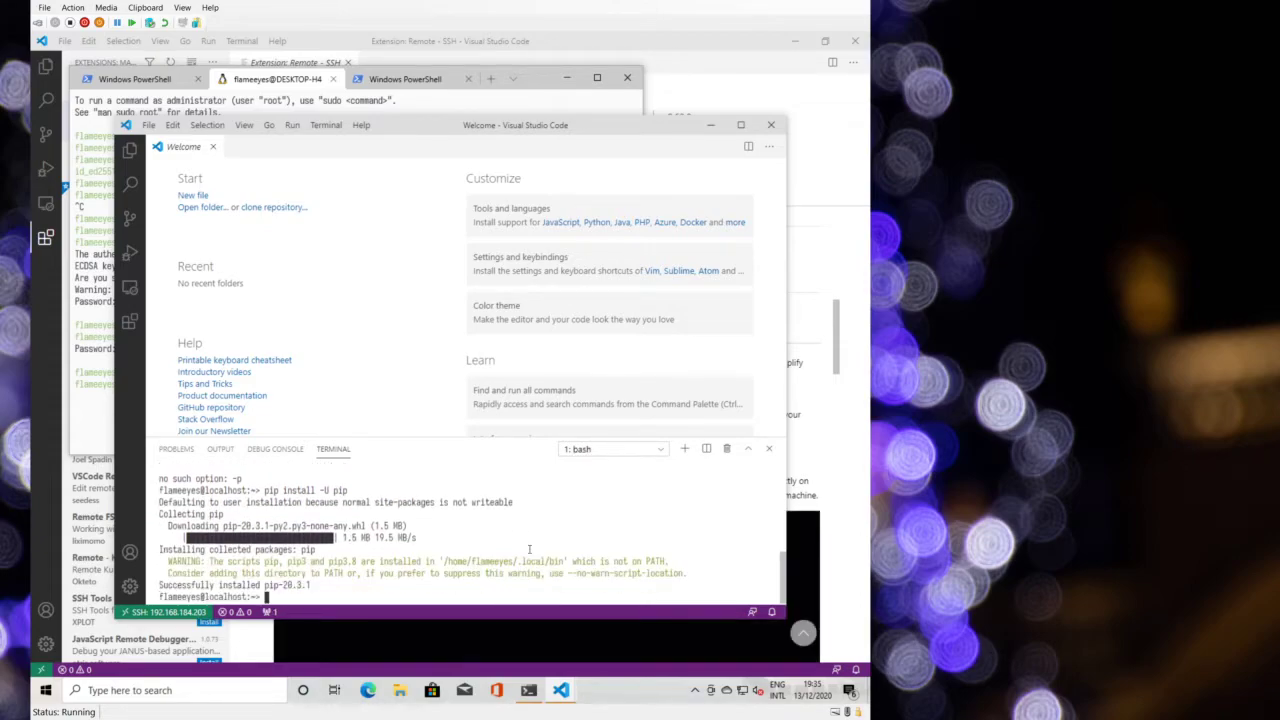
- Cancel two half-typed pip lines and open .bashrc in the editor with code .bashrc
{"action": "type", "text": "pip"}
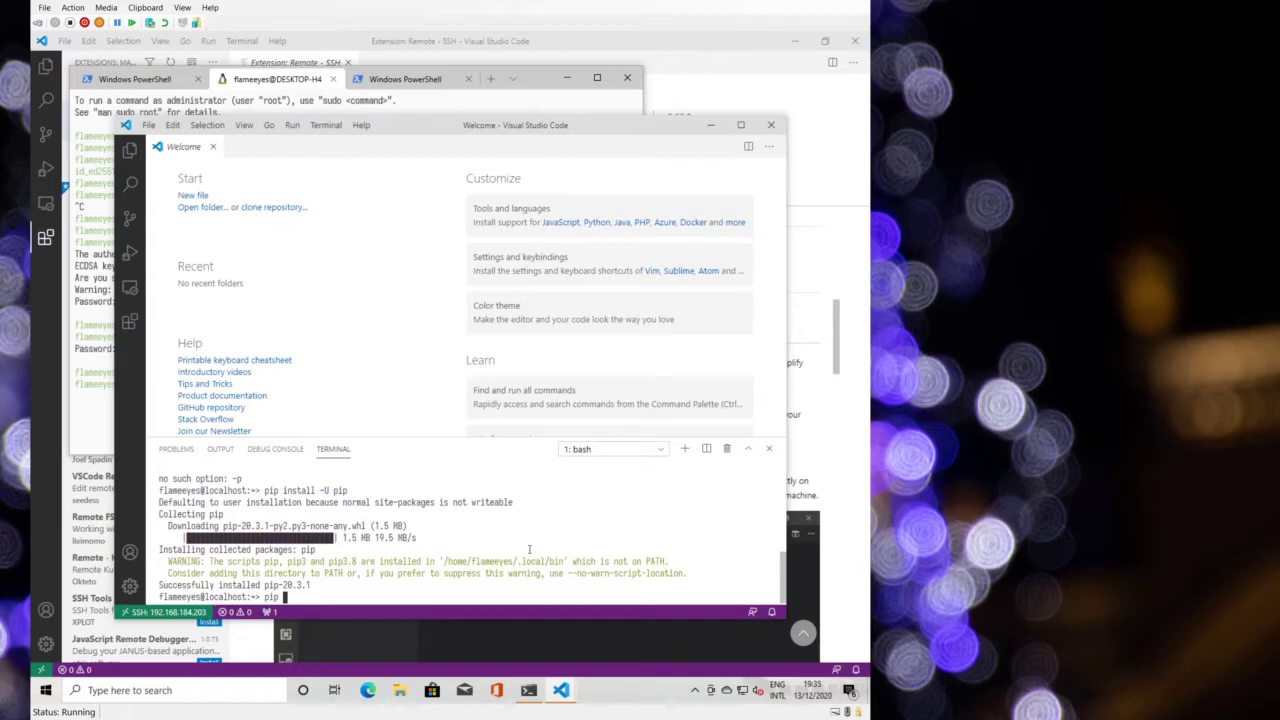
{"action": "key", "text": "ctrl+c"}
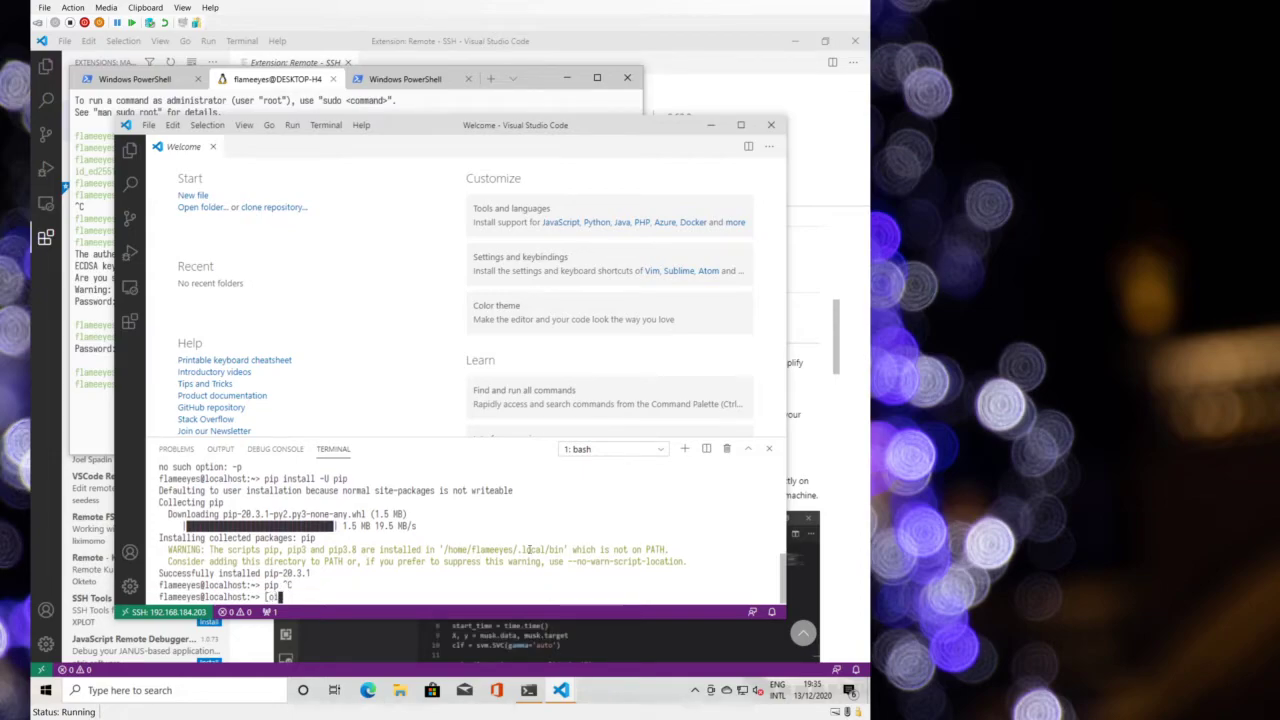
{"action": "type", "text": "pip"}
{"action": "key", "text": "ctrl+c"}
{"action": "type", "text": "co"}
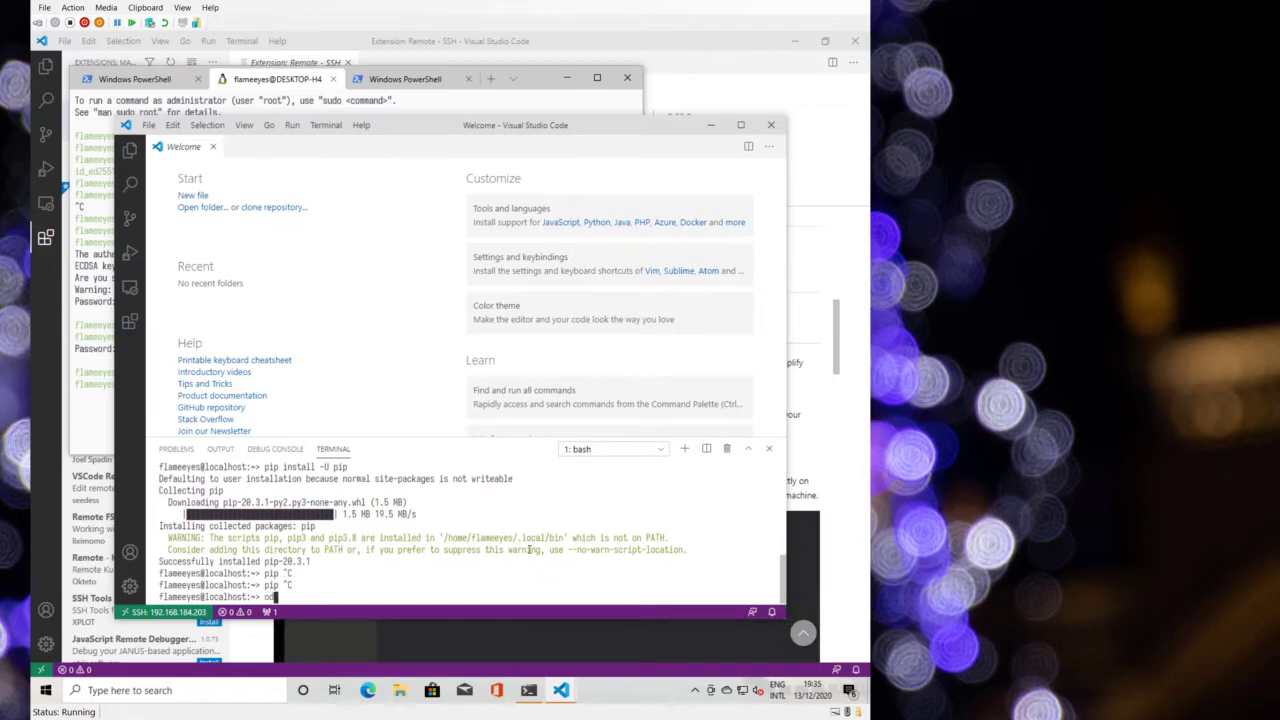
{"action": "type", "text": "de .bashrc"}
{"action": "key", "text": "Return"}
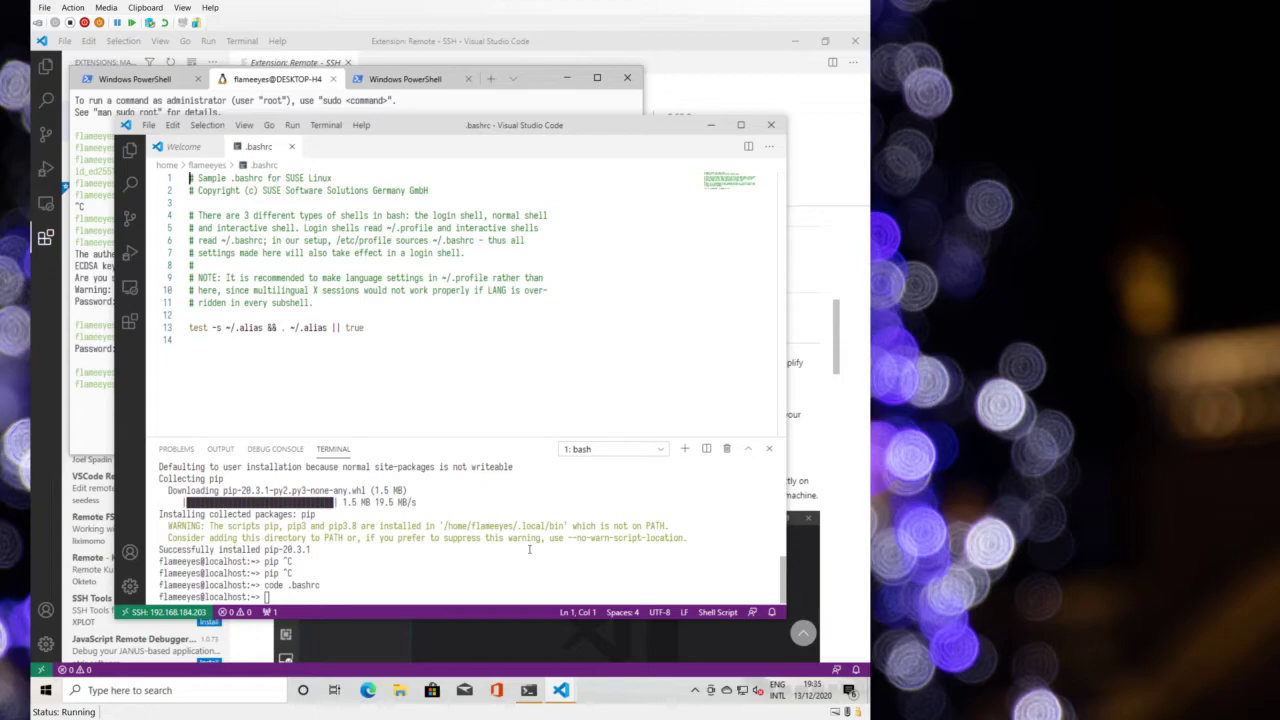
- Append a new PATH="$PATH" line at the end of .bashrc
{"action": "left_click", "coordinate": [336, 397]}
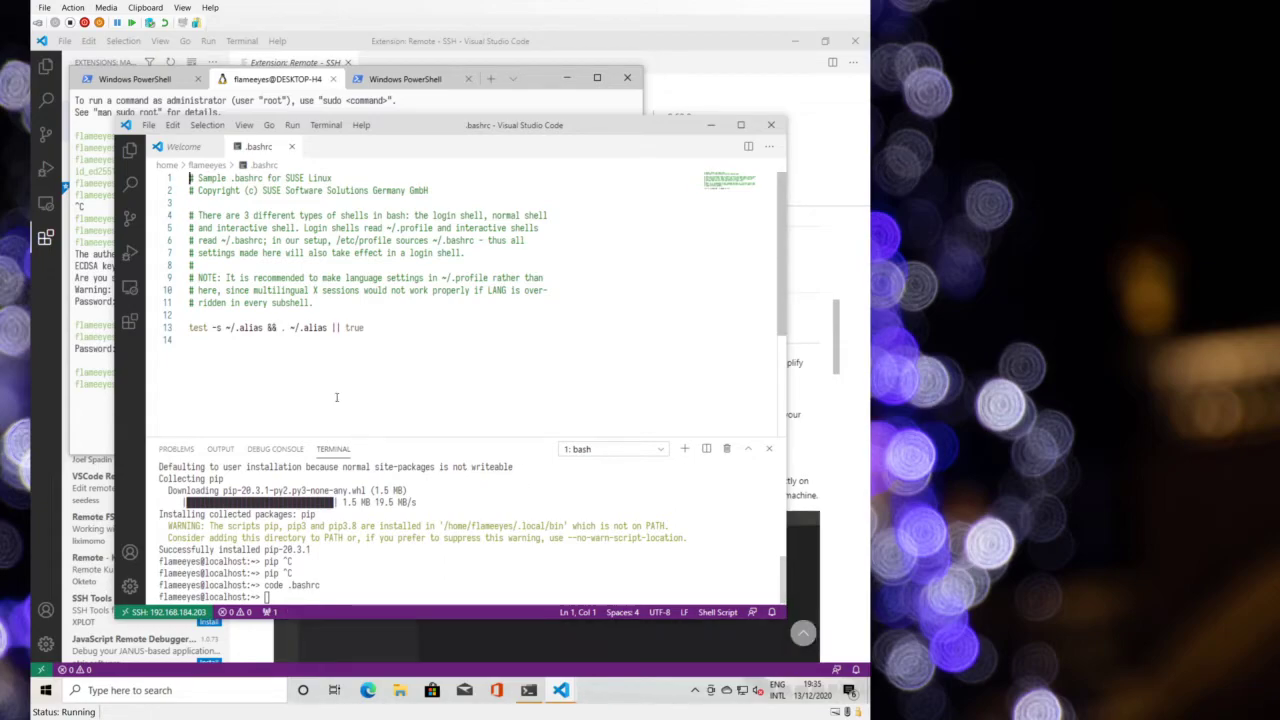
{"action": "key", "text": "Return"}
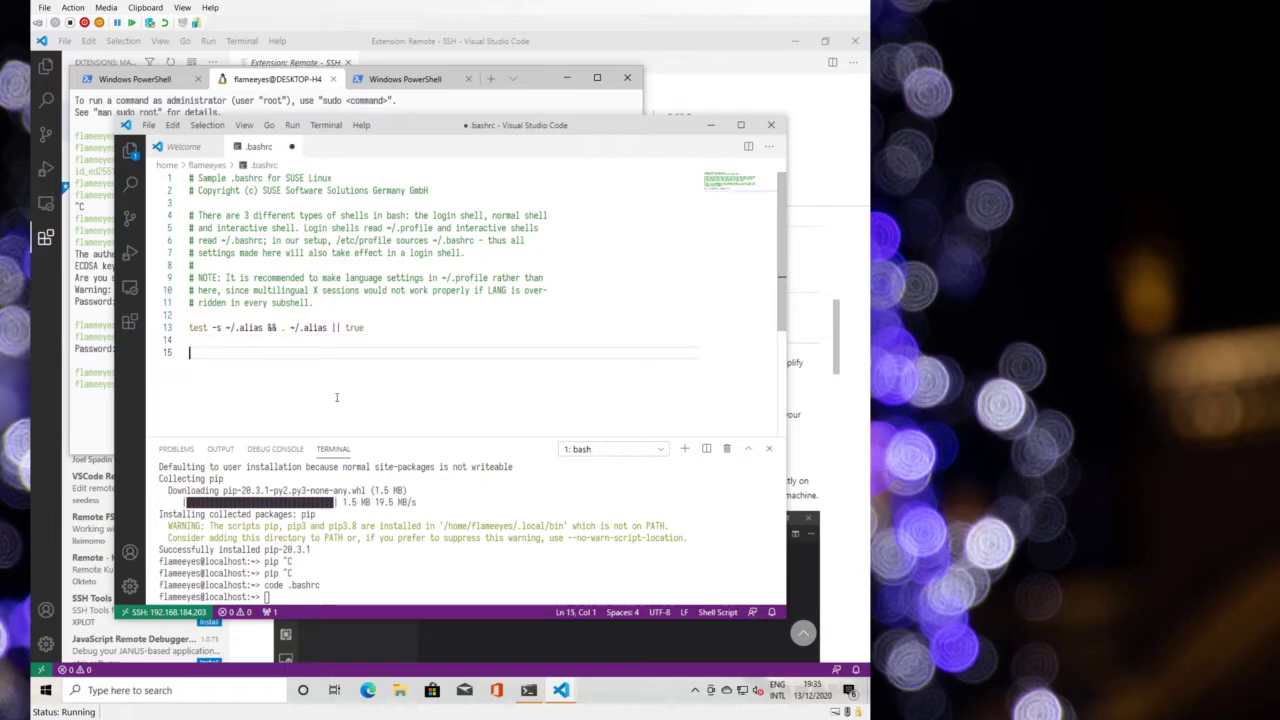
{"action": "type", "text": "PATH=\"$PATH:"}
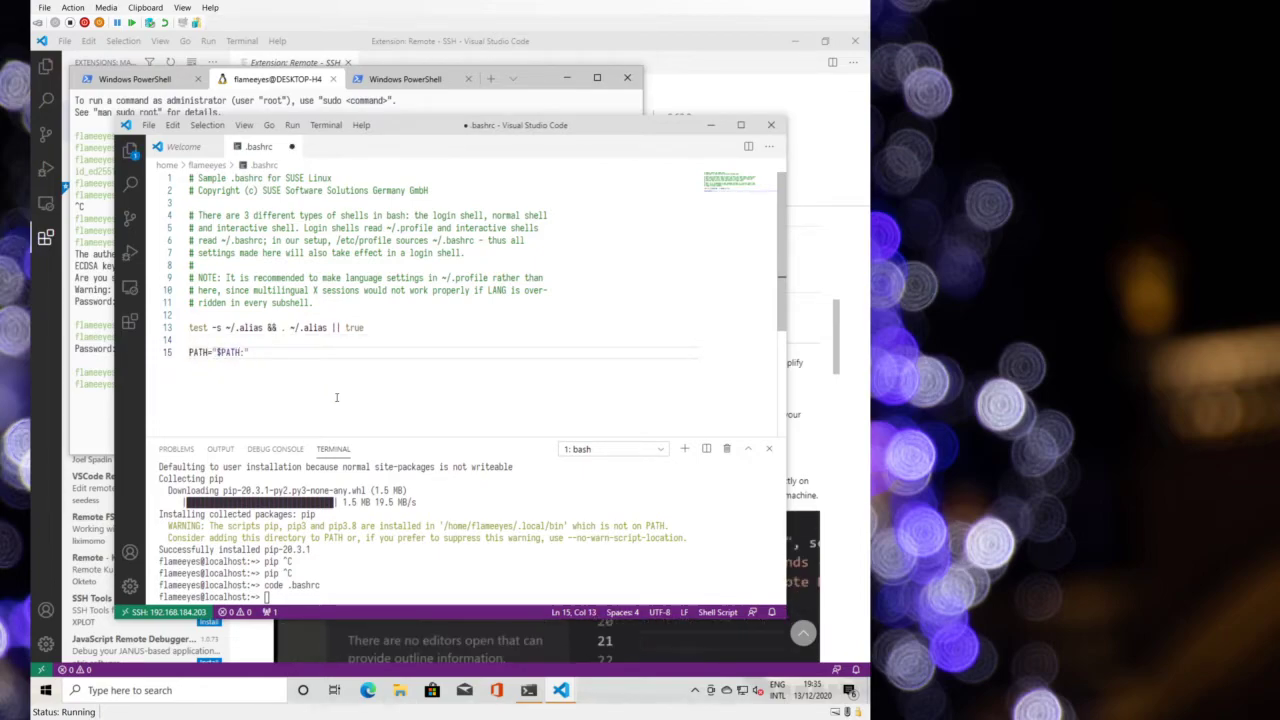
{"action": "key", "text": "BackSpace"}
{"action": "key", "text": "Left"}
{"action": "key", "text": "Left"}
{"action": "key", "text": "Left"}
{"action": "key", "text": "Left"}
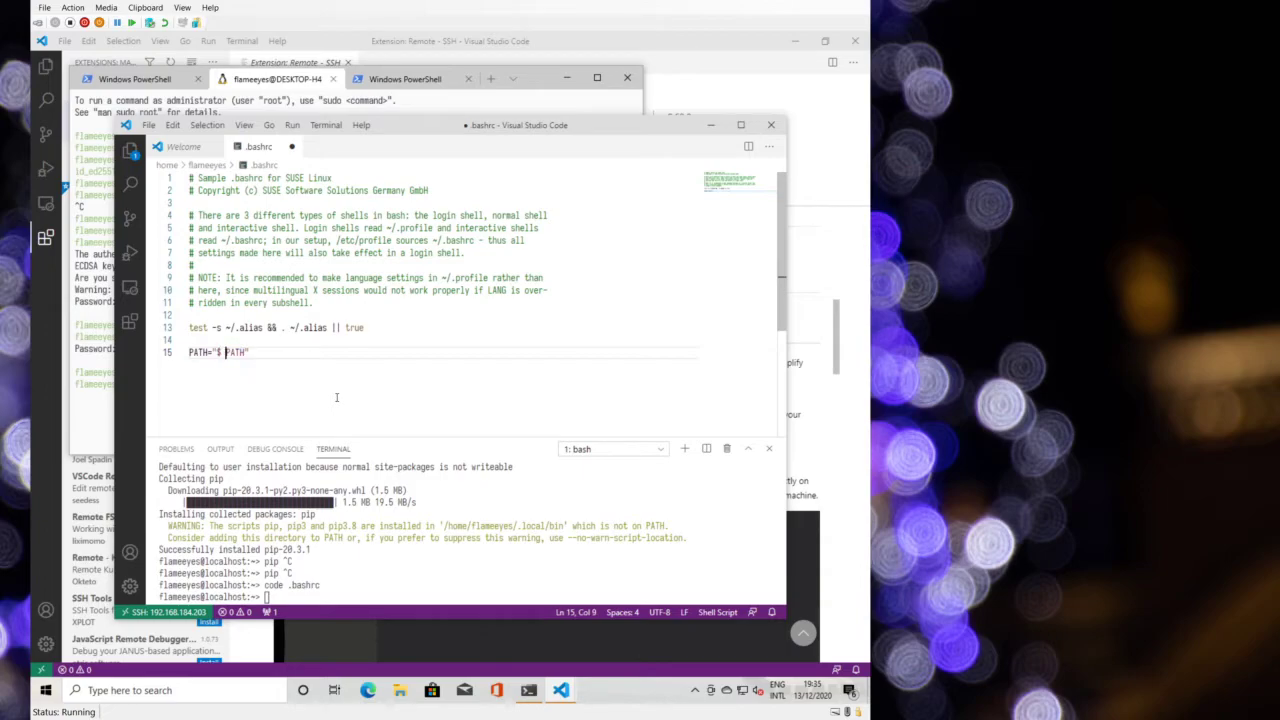
{"action": "key", "text": "BackSpace"}
{"action": "key", "text": "Left"}
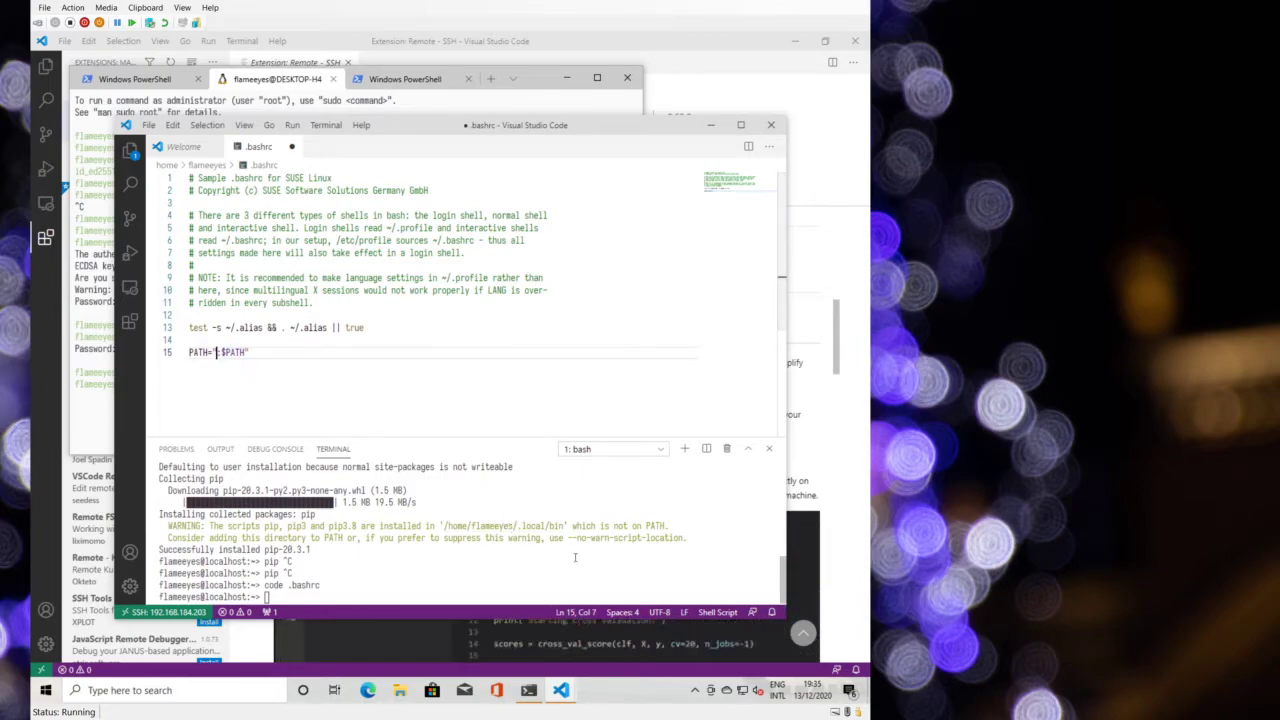
- Prepend the home .local/bin folder to that PATH value, save .bashrc, and kill the terminal
{"action": "type", "text": "/home/flamee"}
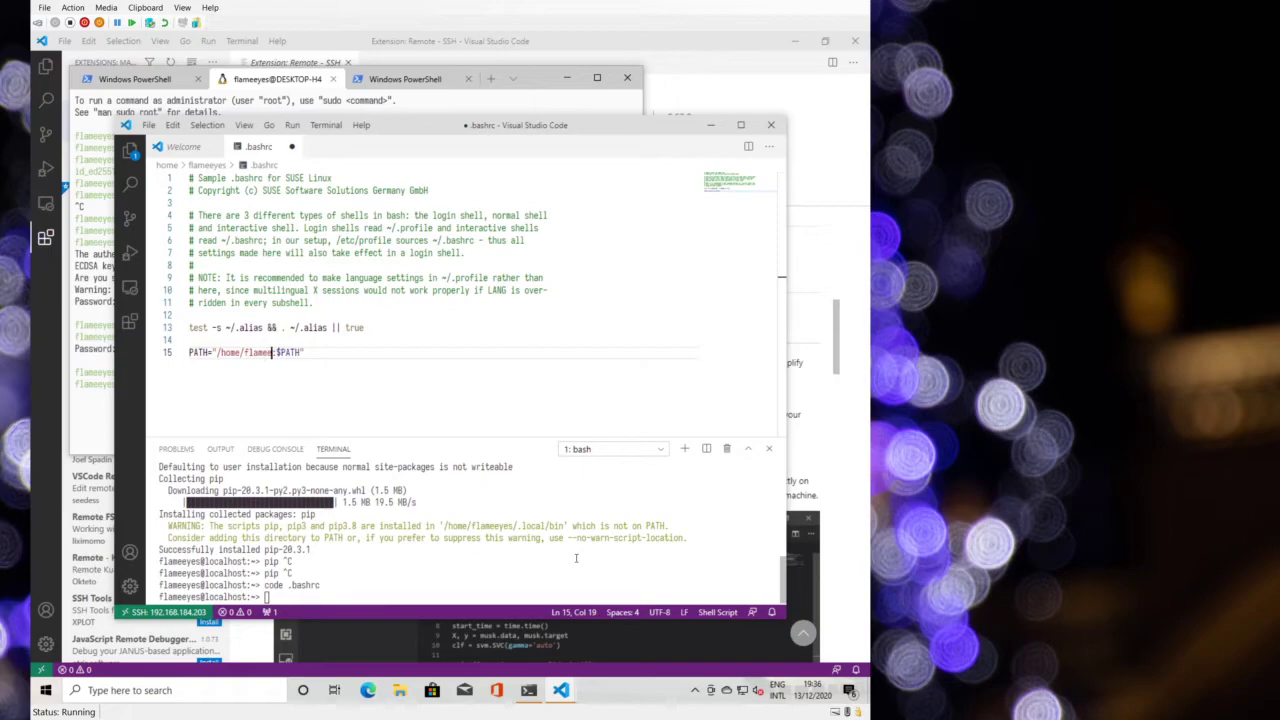
{"action": "type", "text": "yes/.l"}
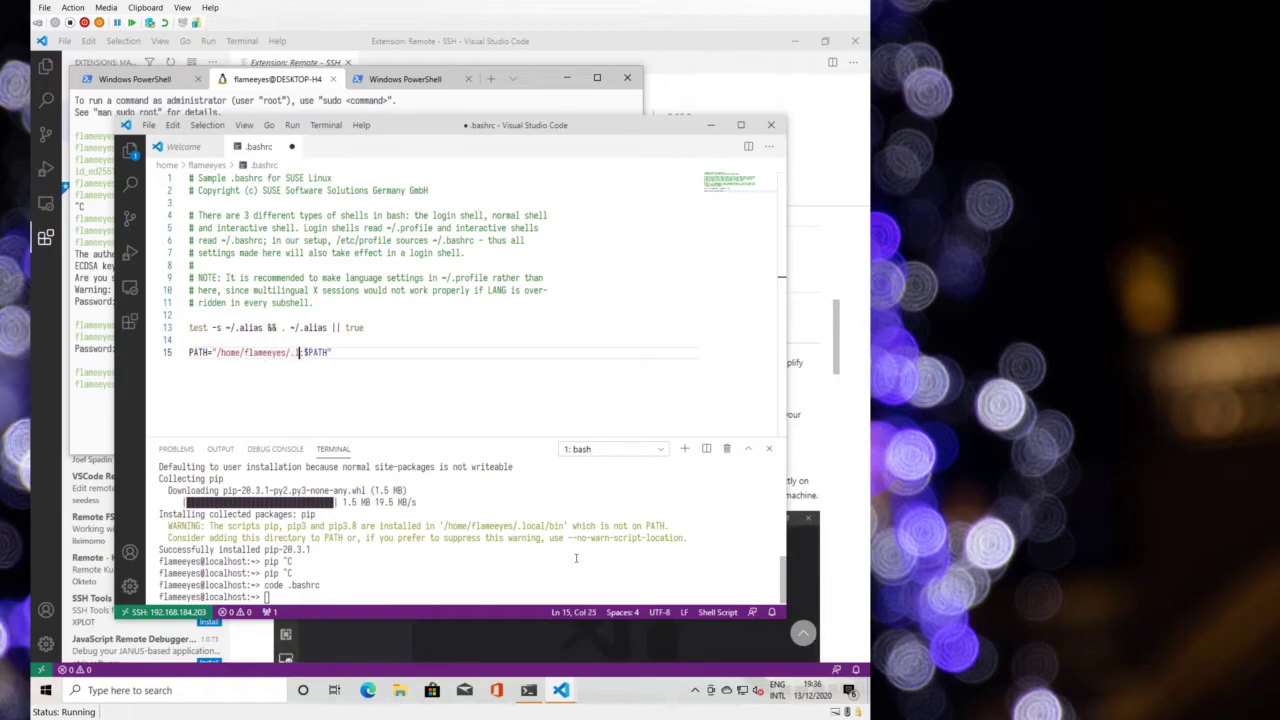
{"action": "type", "text": "ocal/bin"}
{"action": "key", "text": "ctrl+s"}
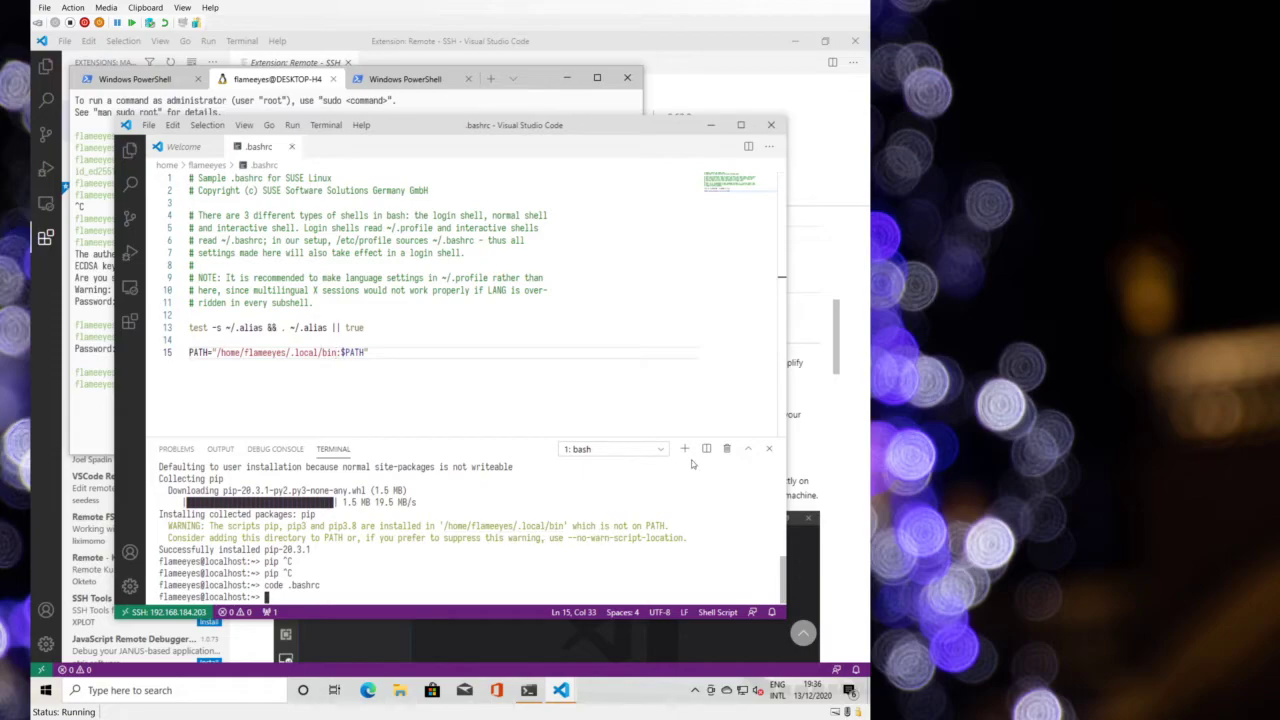
{"action": "left_click", "coordinate": [724, 451]}
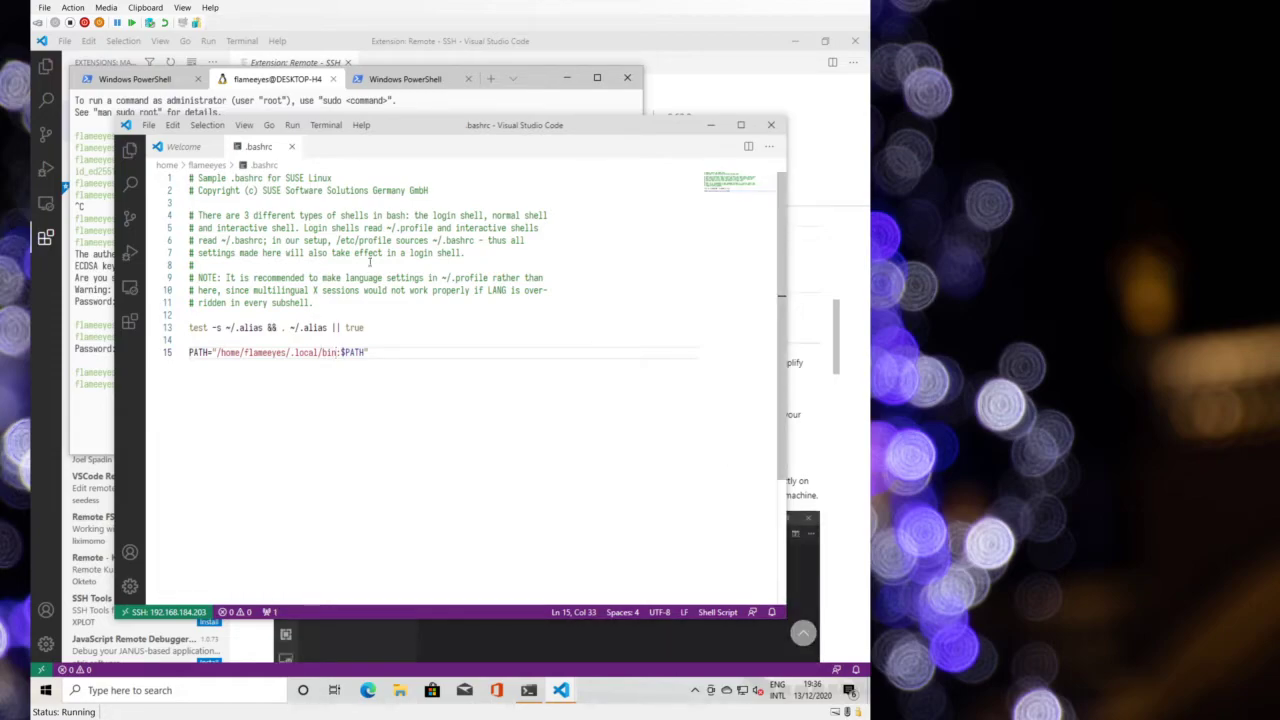
- Start a fresh terminal, print $PATH, and install Flask with pip install flask
{"action": "left_click", "coordinate": [330, 126]}
{"action": "left_click", "coordinate": [340, 150]}
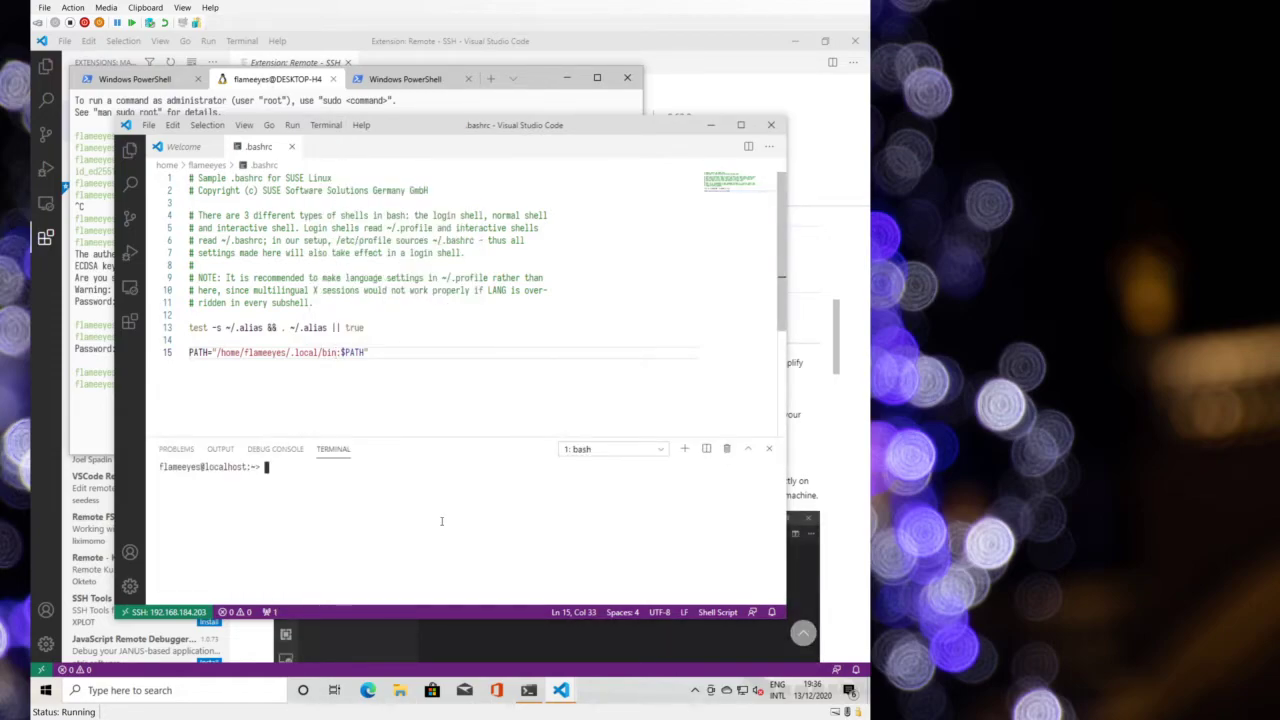
{"action": "type", "text": "echo $PATH"}
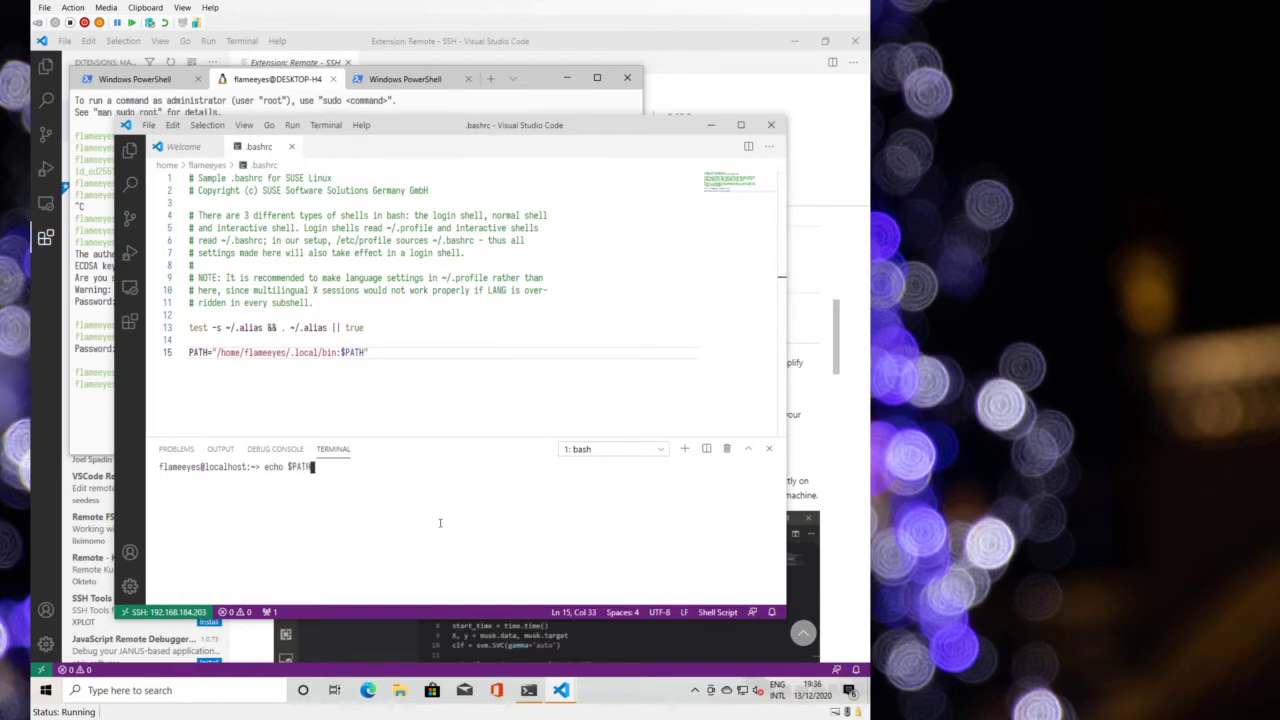
{"action": "key", "text": "Return"}
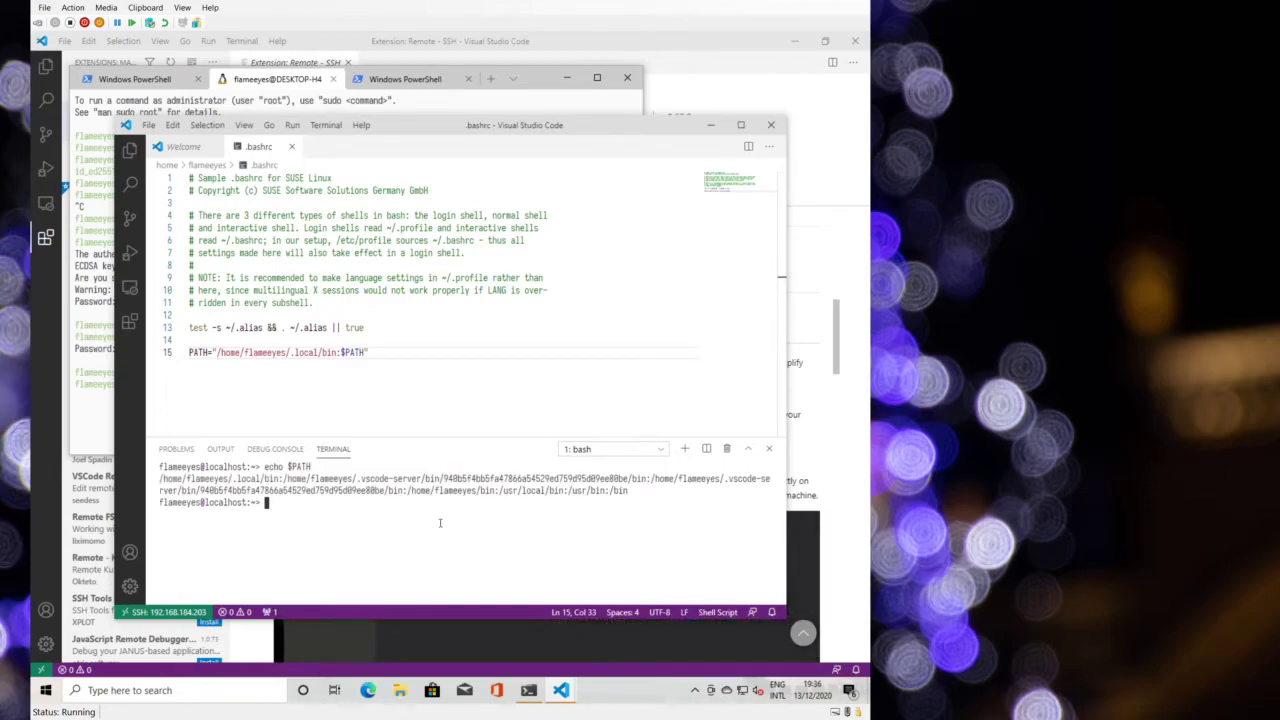
{"action": "type", "text": "pip install flask"}
{"action": "key", "text": "Return"}
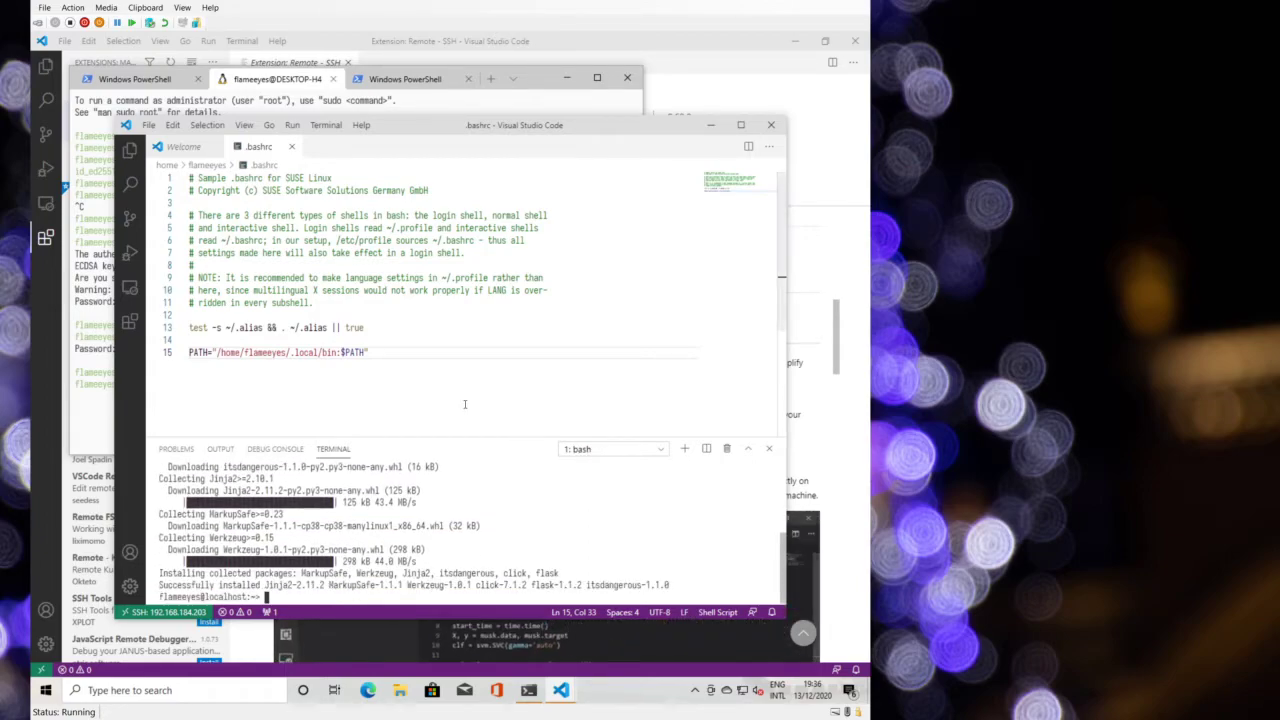
- Create the flask-example folder and change into it
{"action": "type", "text": "mkdir flask"}
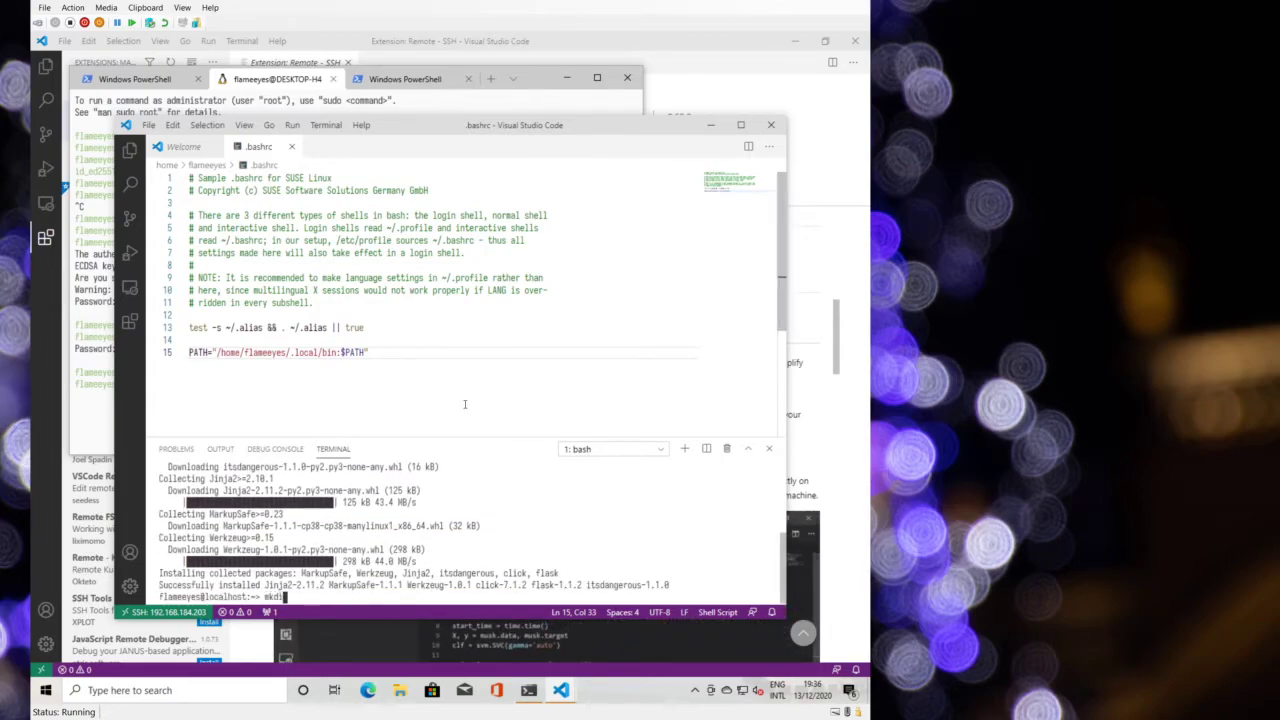
{"action": "type", "text": "cd fla"}
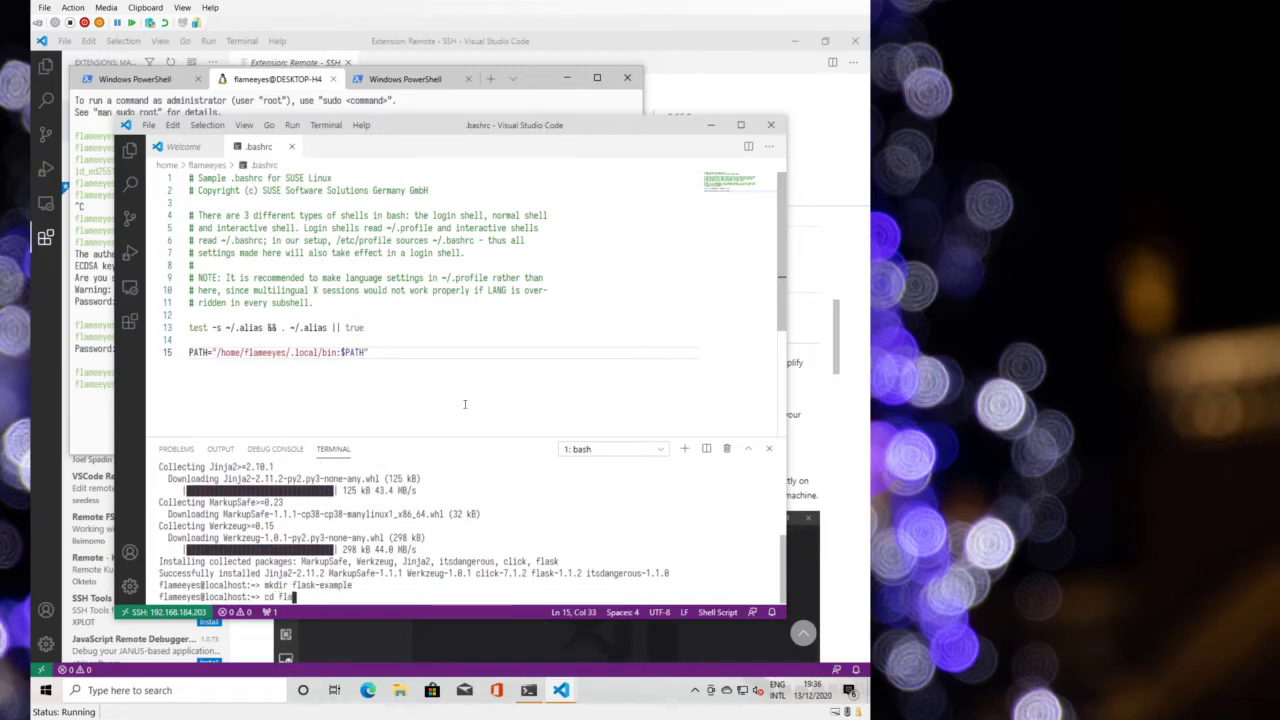
{"action": "key", "text": "Tab"}
{"action": "key", "text": "Return"}
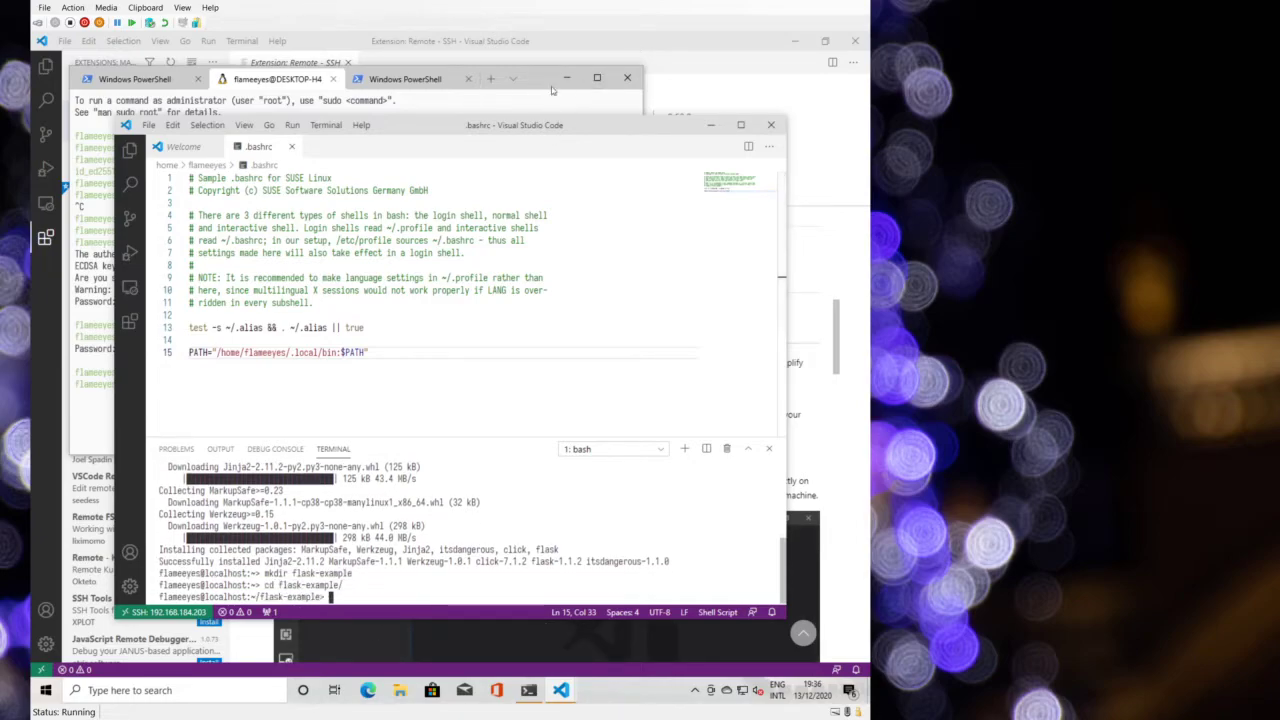
- Close the PowerShell window with all its tabs and the local VS Code window
{"action": "left_click", "coordinate": [627, 77]}
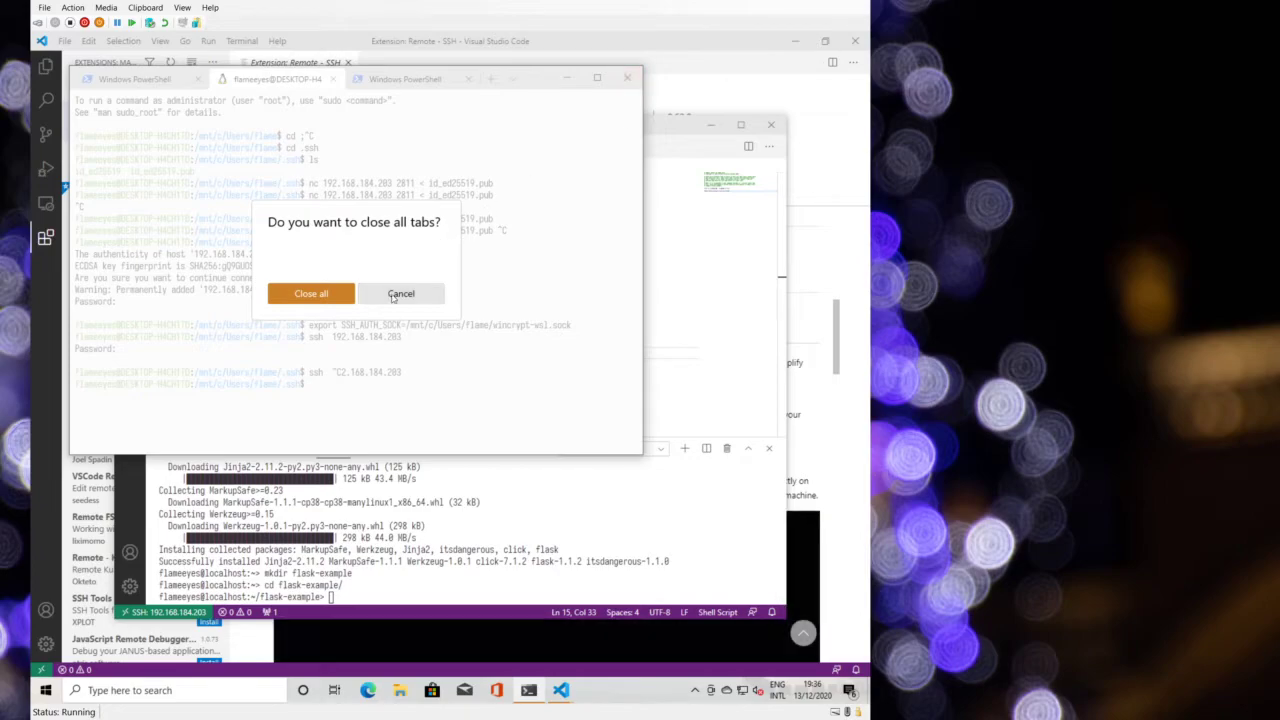
{"action": "key", "text": "Return"}
{"action": "left_click", "coordinate": [818, 37]}
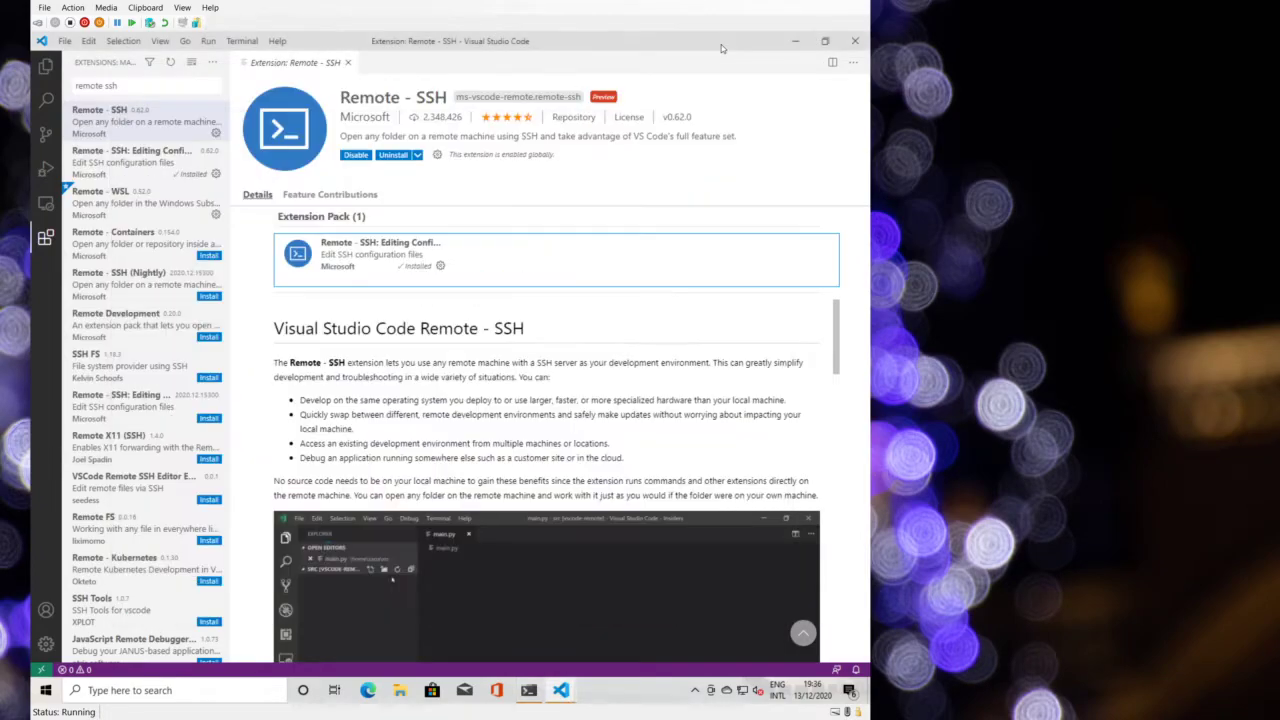
{"action": "left_click", "coordinate": [855, 40]}
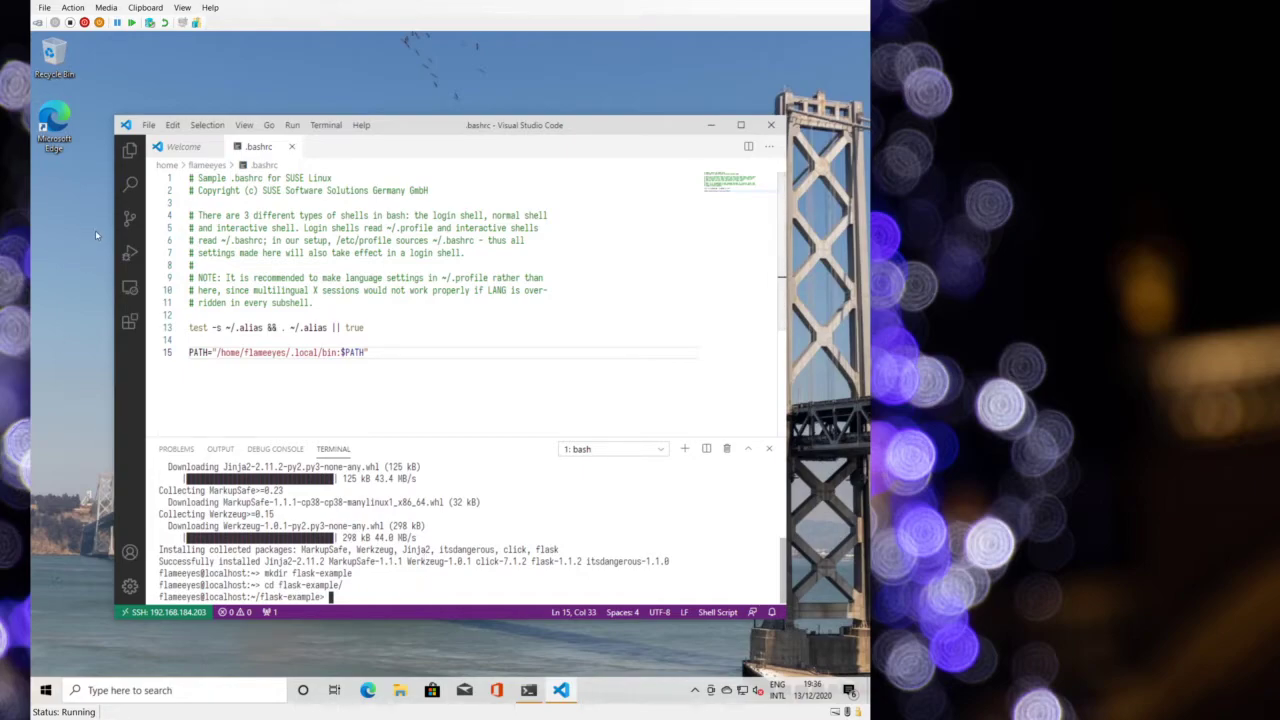
- Create app.py with code app.py, install the recommended Python extension, and return to app.py
{"action": "type", "text": "code app.py"}
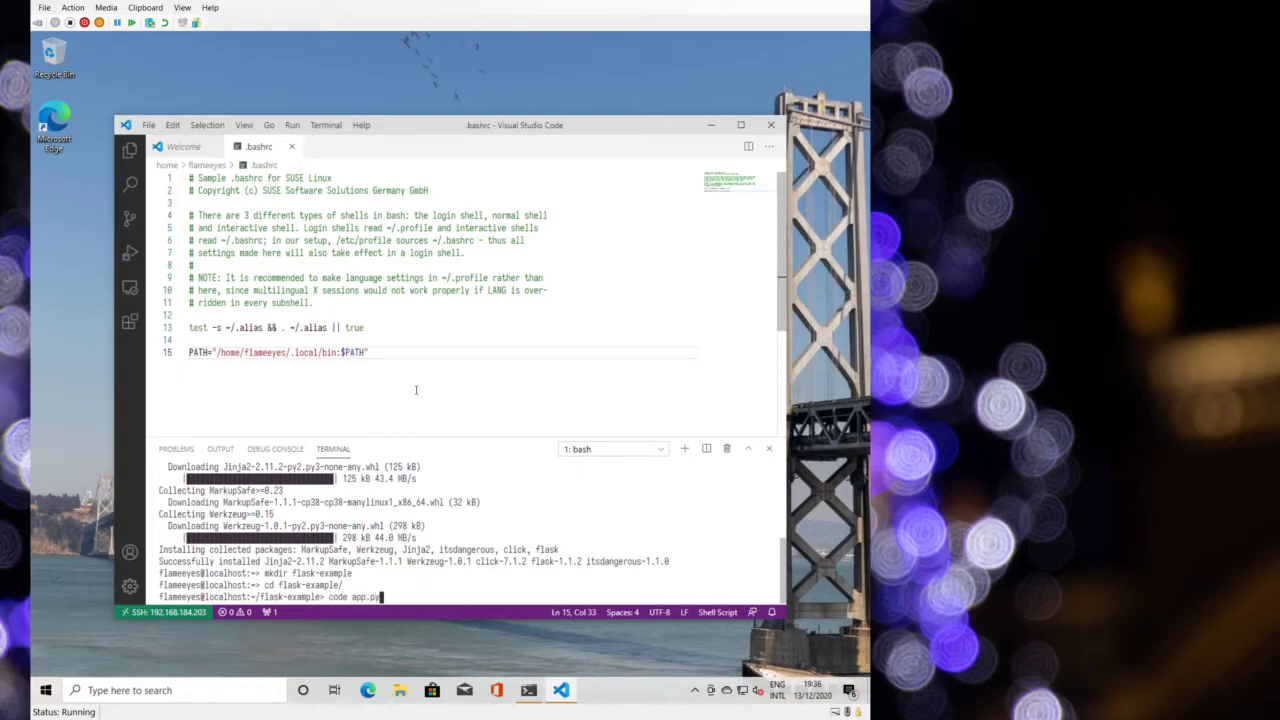
{"action": "key", "text": "Return"}
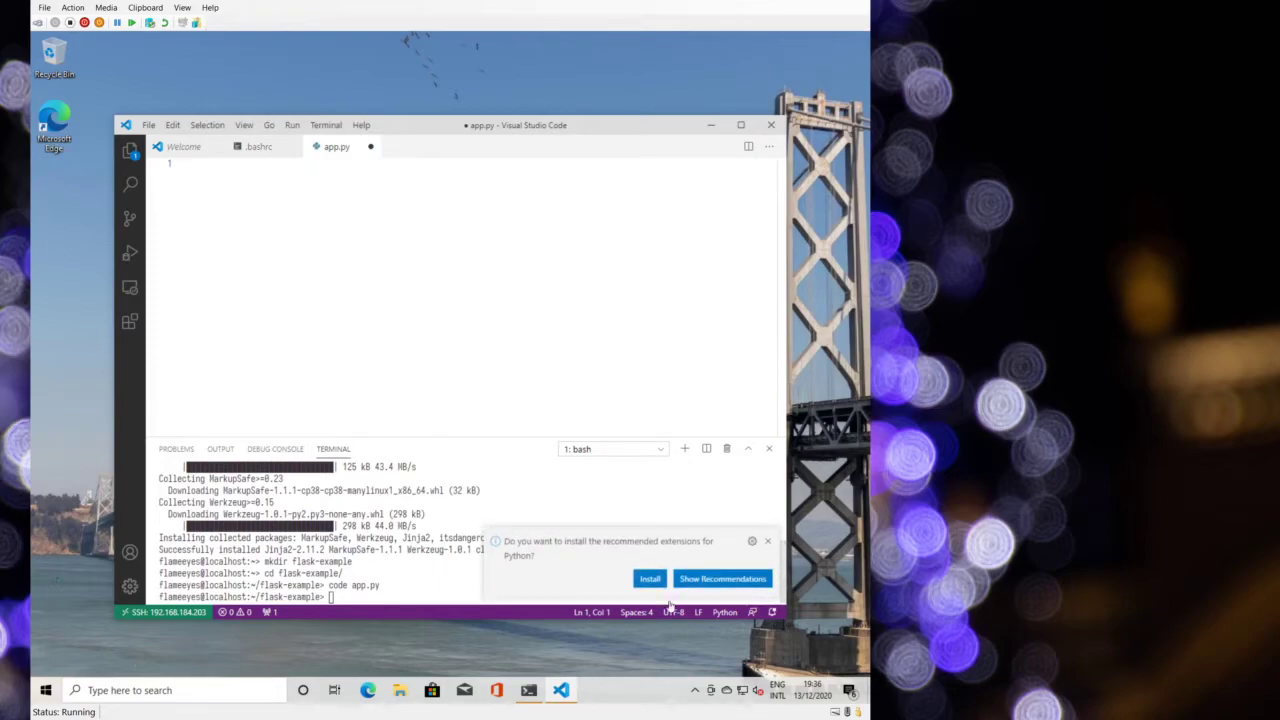
{"action": "left_click", "coordinate": [649, 578]}
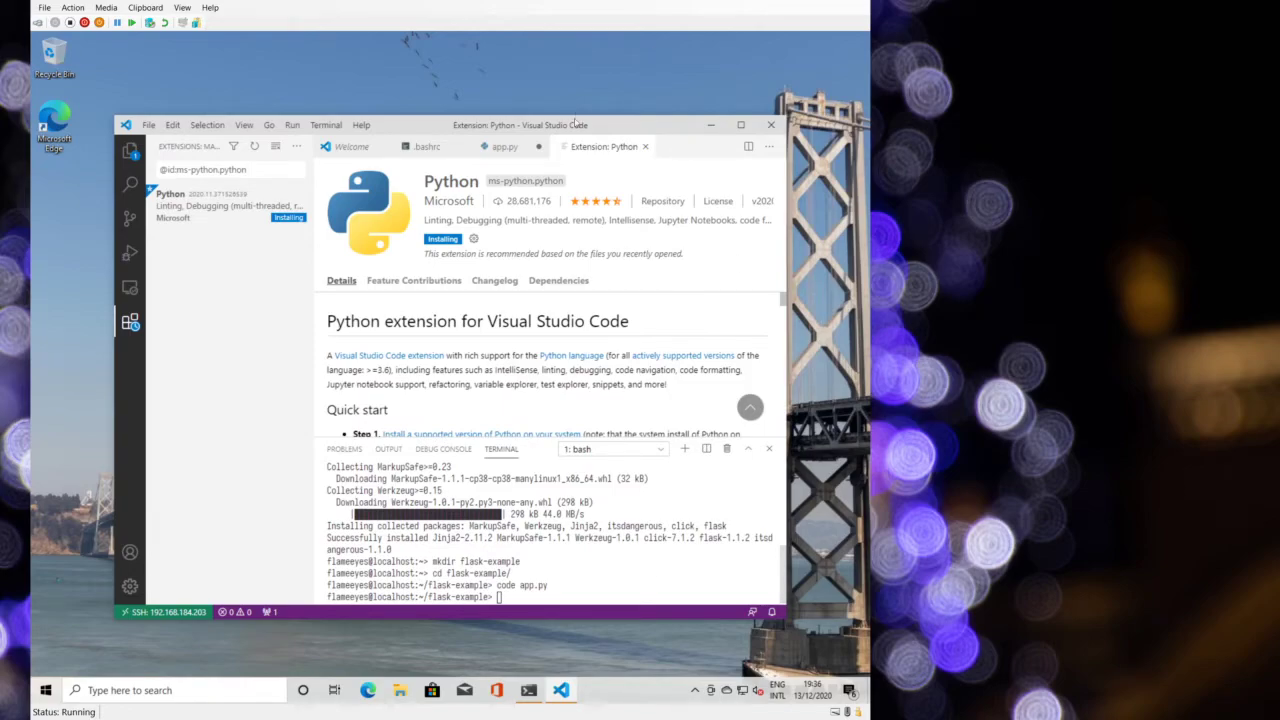
{"action": "left_click", "coordinate": [645, 147]}
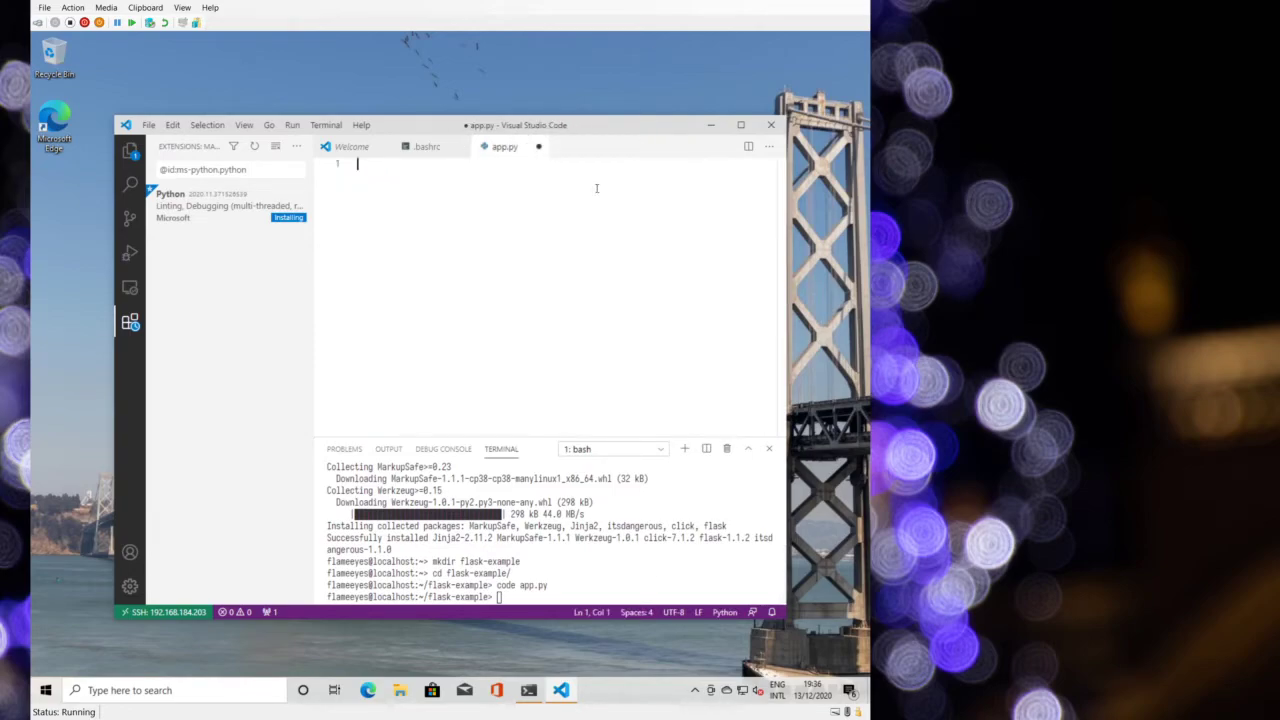
- Type 'import flask' and 'app =' on the first two lines of app.py
{"action": "type", "text": "import flask"}
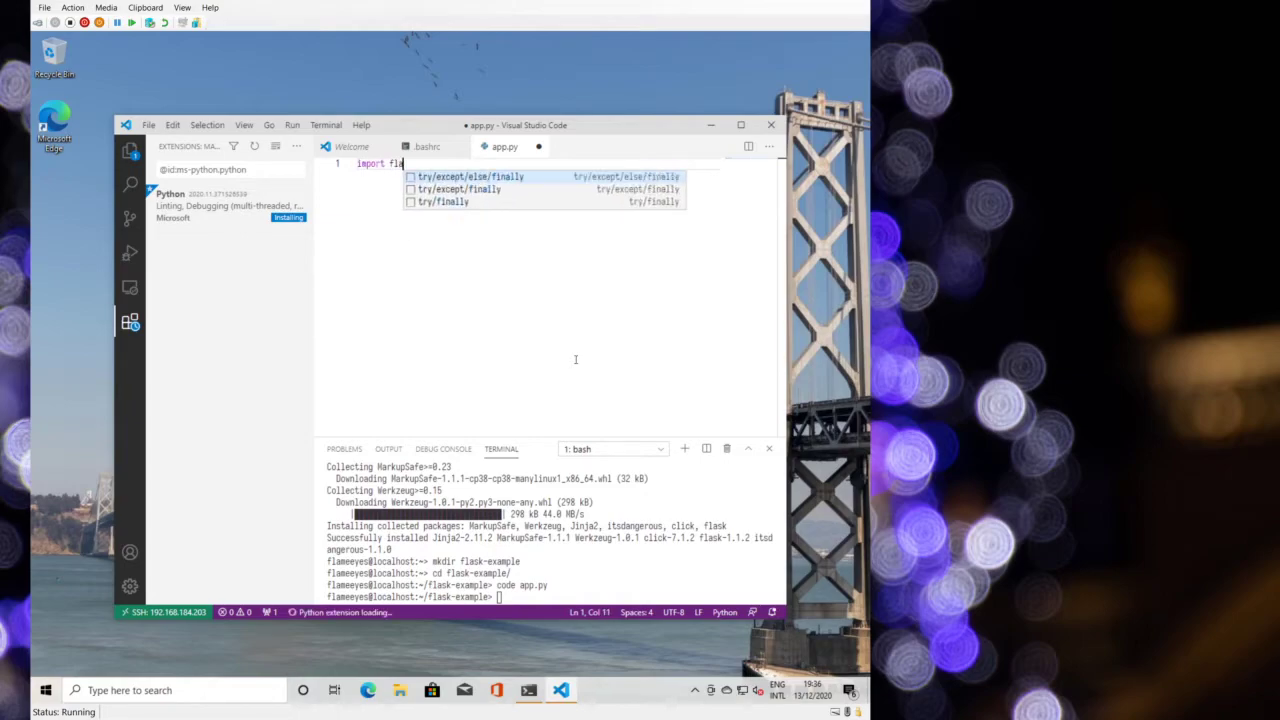
{"action": "key", "text": "Return"}
{"action": "key", "text": "Return"}
{"action": "type", "text": "app ="}
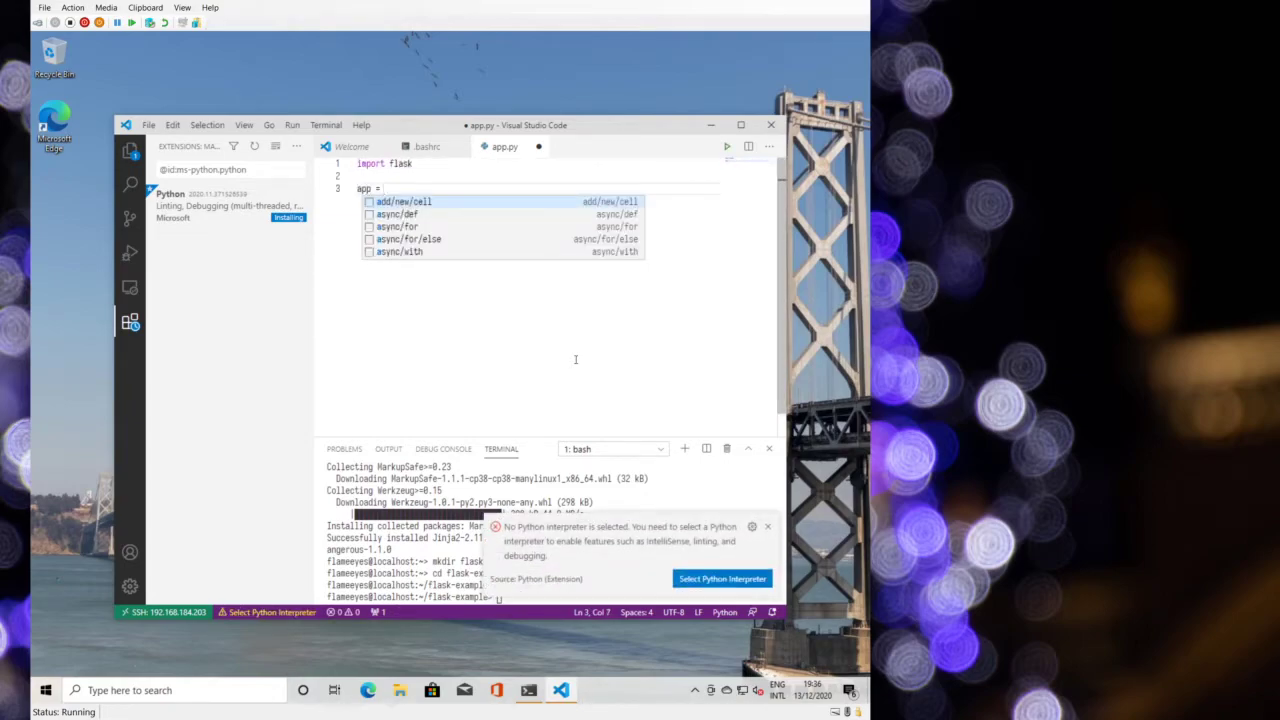
- Select Python 3.8.6 64-bit as the interpreter and close the Get Started page
{"action": "left_click", "coordinate": [722, 578]}
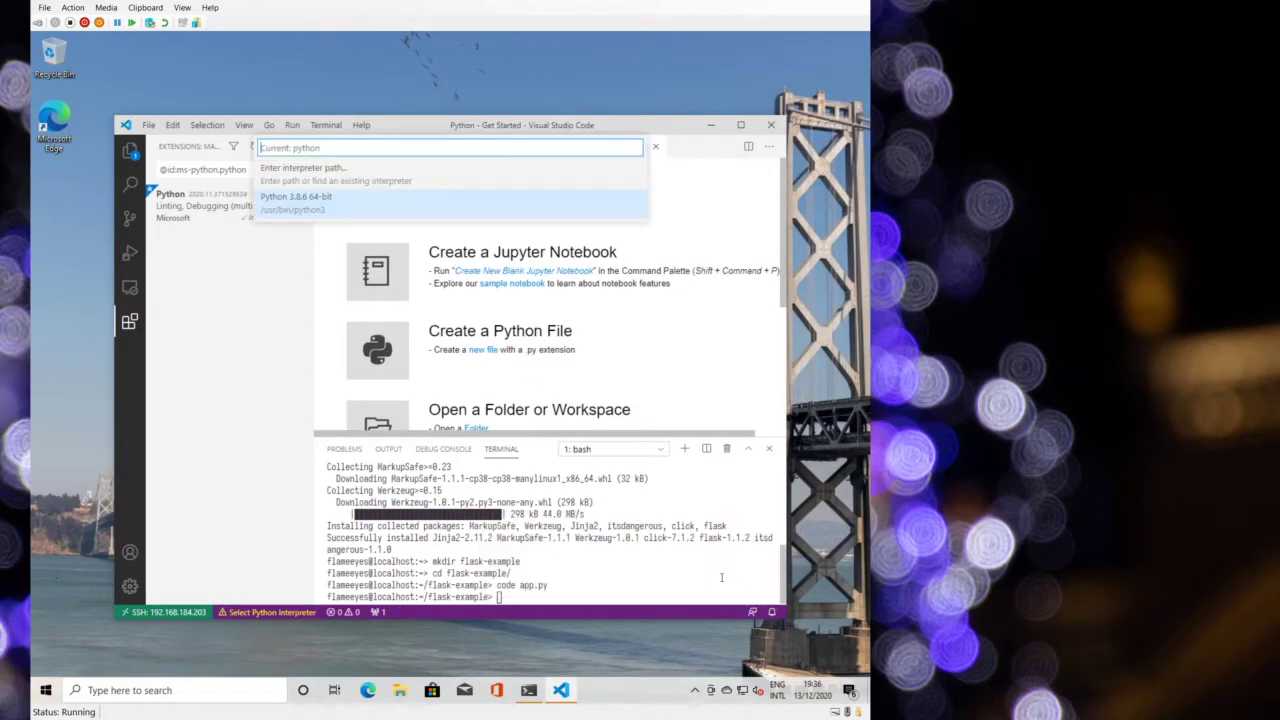
{"action": "key", "text": "Return"}
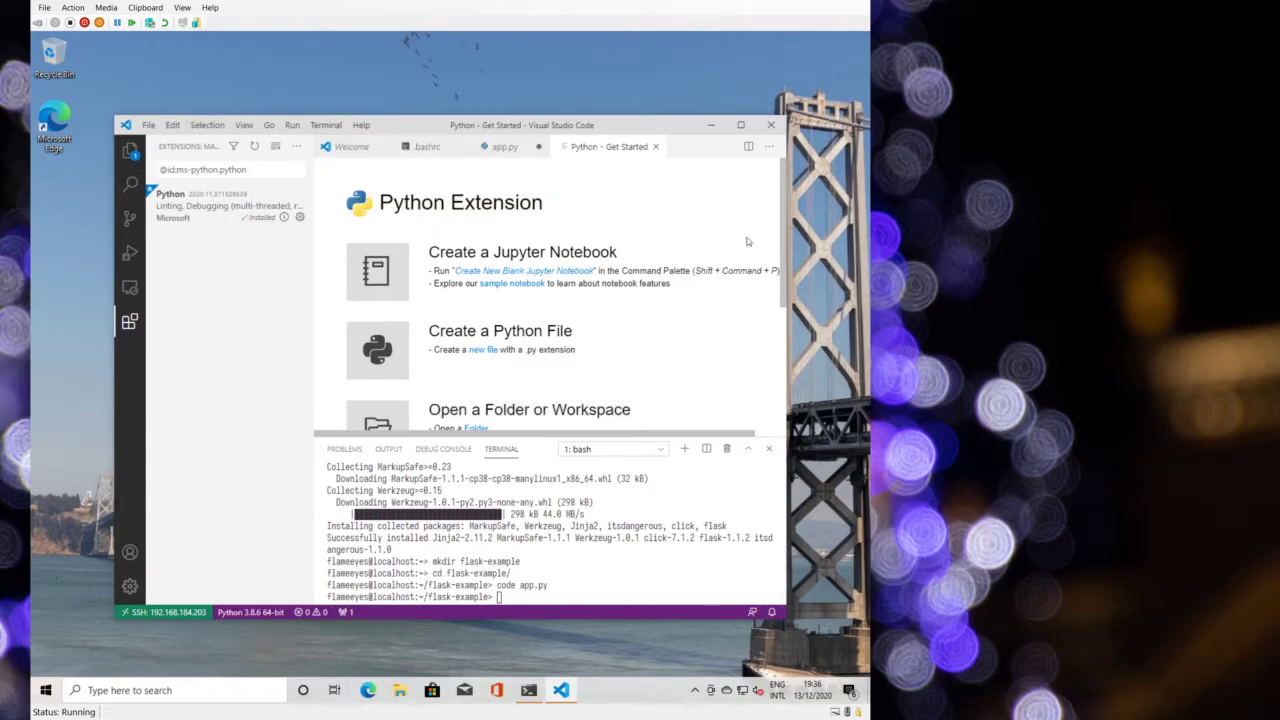
{"action": "left_click", "coordinate": [655, 146]}
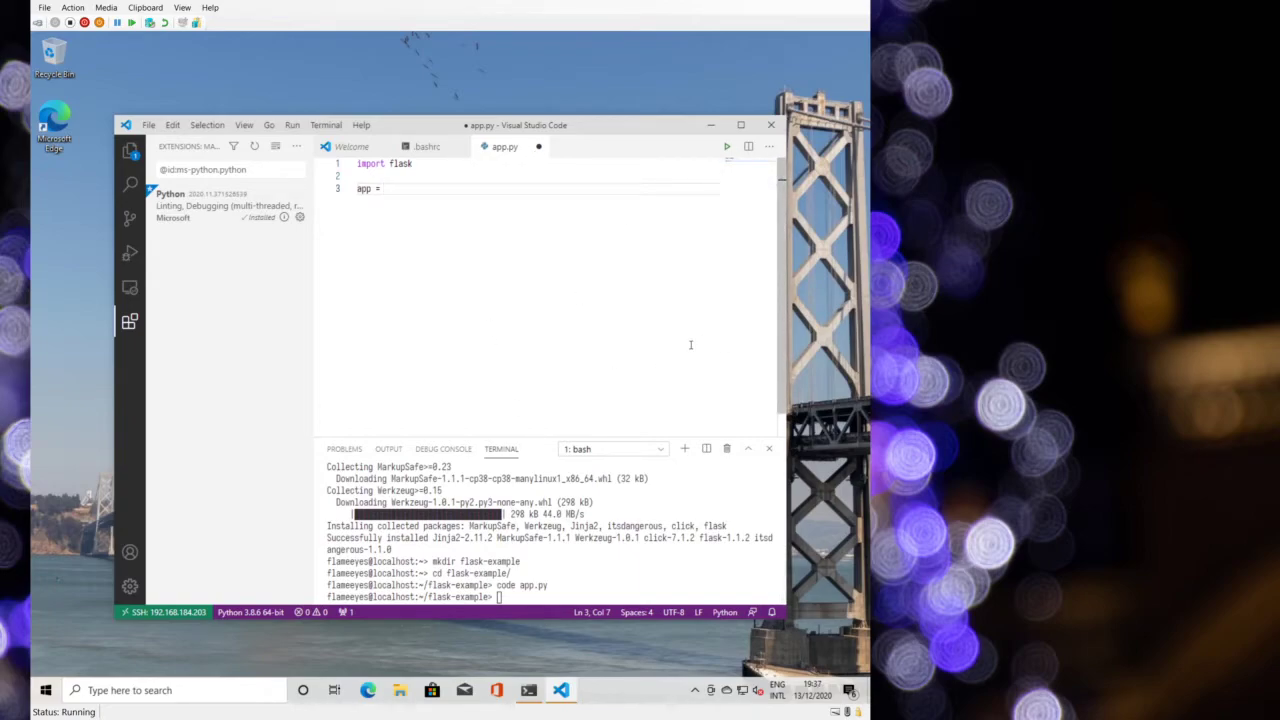
{"action": "type", "text": "flask.Falask(_"}
{"action": "type", "text": "example"}
{"action": "key", "text": "End"}
{"action": "key", "text": "Return"}
{"action": "key", "text": "Return"}
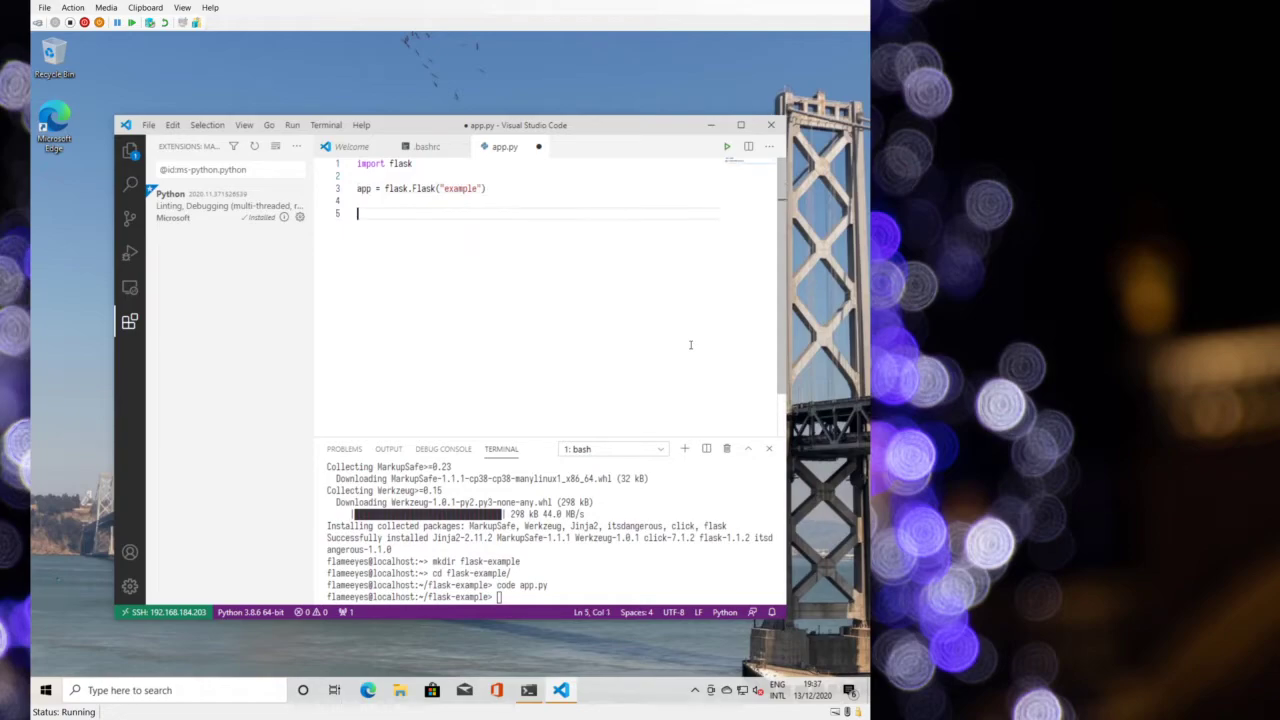
{"action": "type", "text": "@app.router(\"/"}
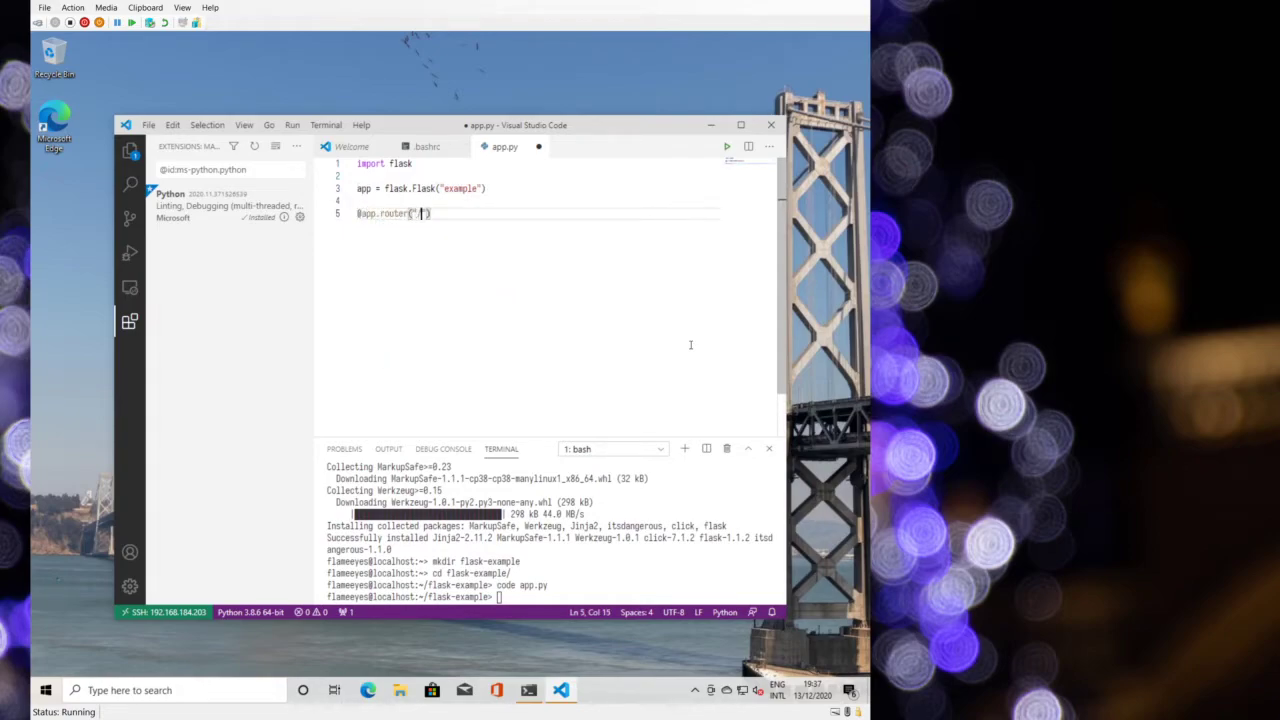
{"action": "type", "text": "\""}
{"action": "key", "text": "BackSpace"}
{"action": "key", "text": "End"}
{"action": "key", "text": "Return"}
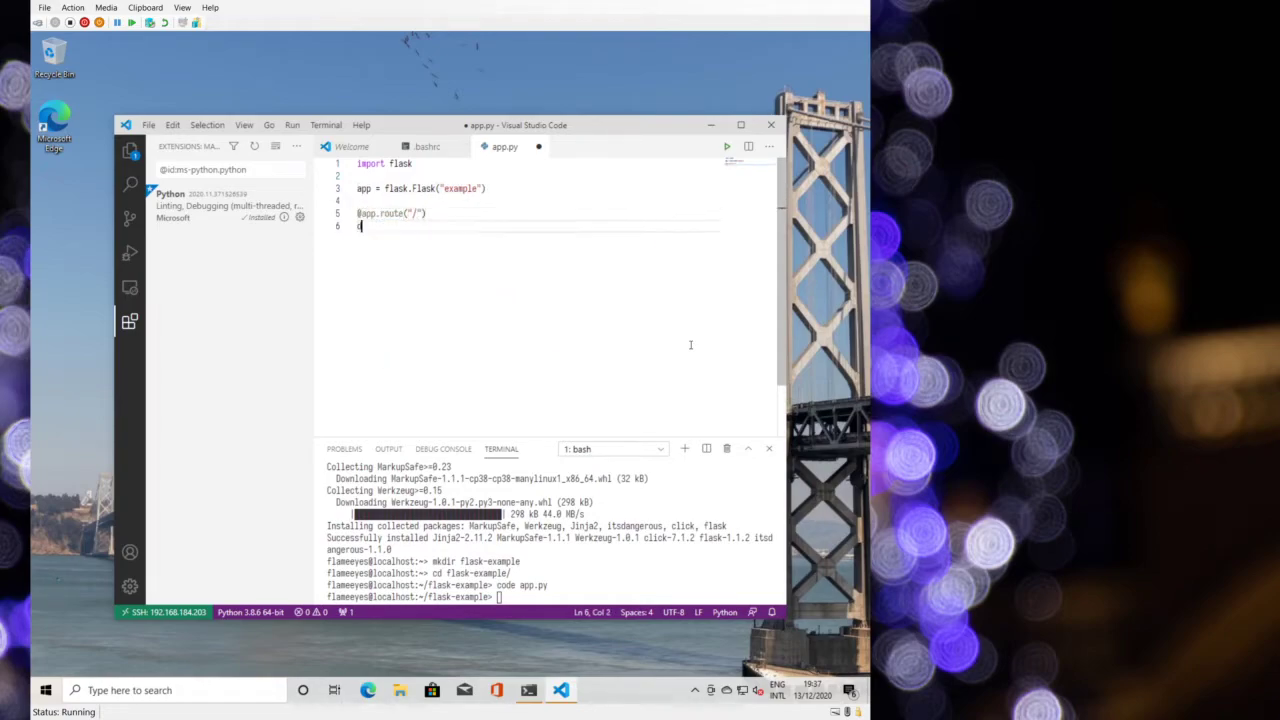
{"action": "type", "text": "def root():"}
{"action": "key", "text": "Return"}
{"action": "type", "text": "return "}
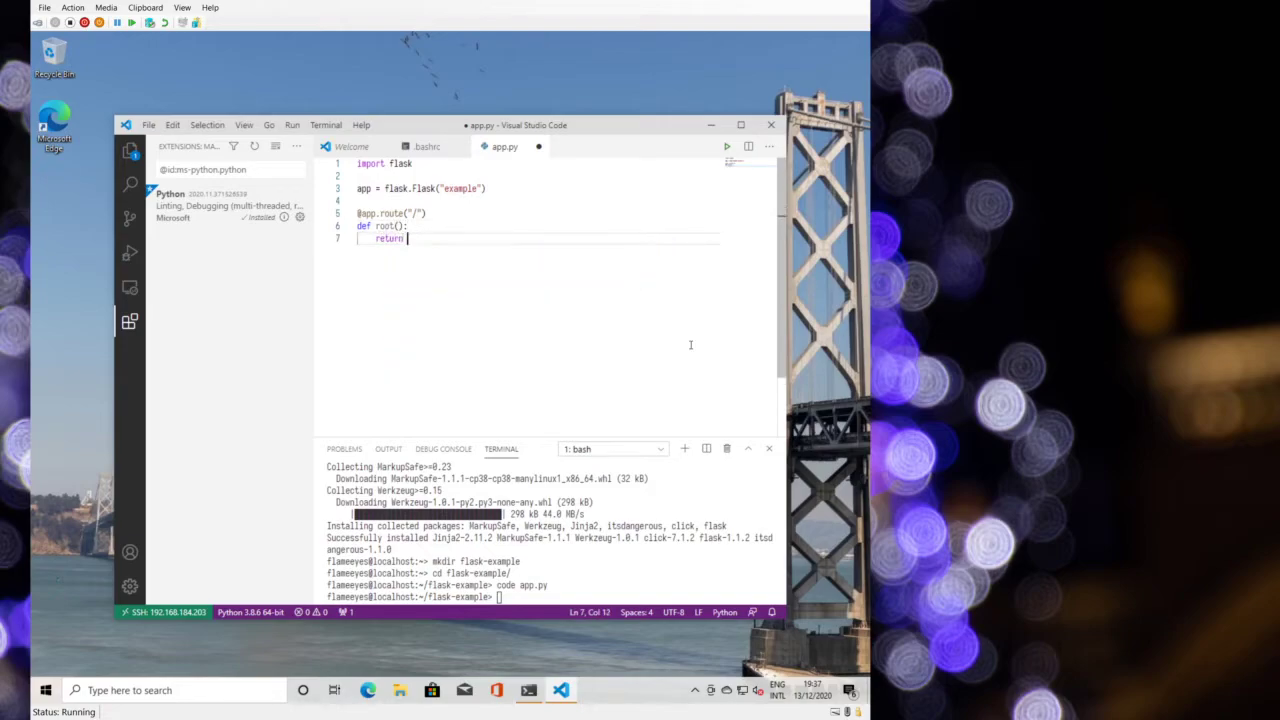
{"action": "type", "text": "\"Hello, World\""}
{"action": "key", "text": "Return"}
{"action": "key", "text": "ctrl+s"}
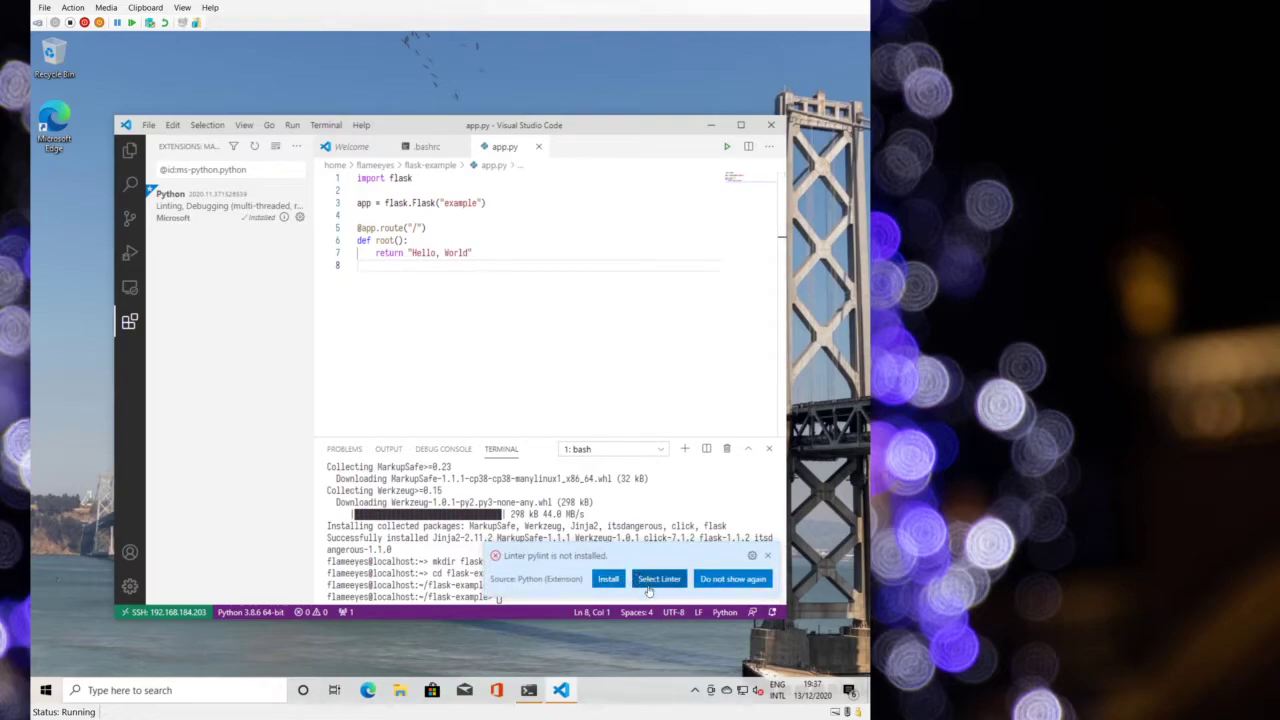
- Install pylint and black, reformat and save app.py, then switch back to the 1: bash terminal
{"action": "left_click", "coordinate": [610, 579]}
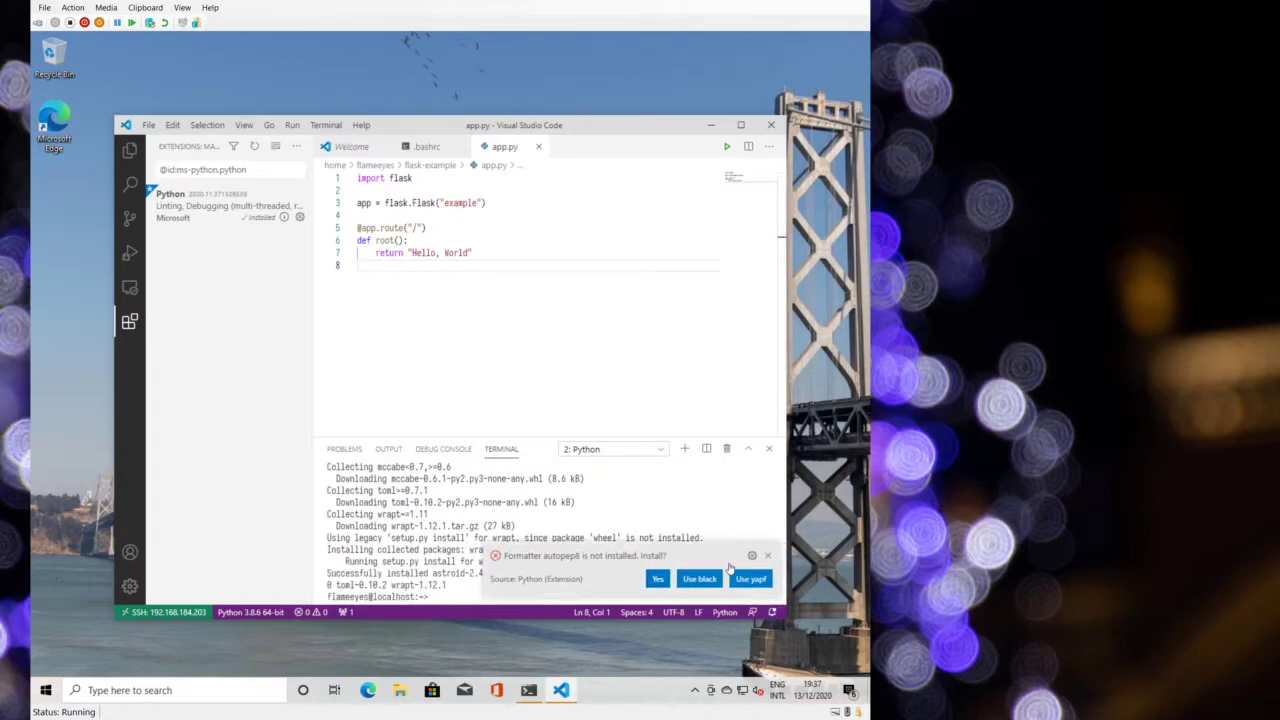
{"action": "left_click", "coordinate": [702, 579]}
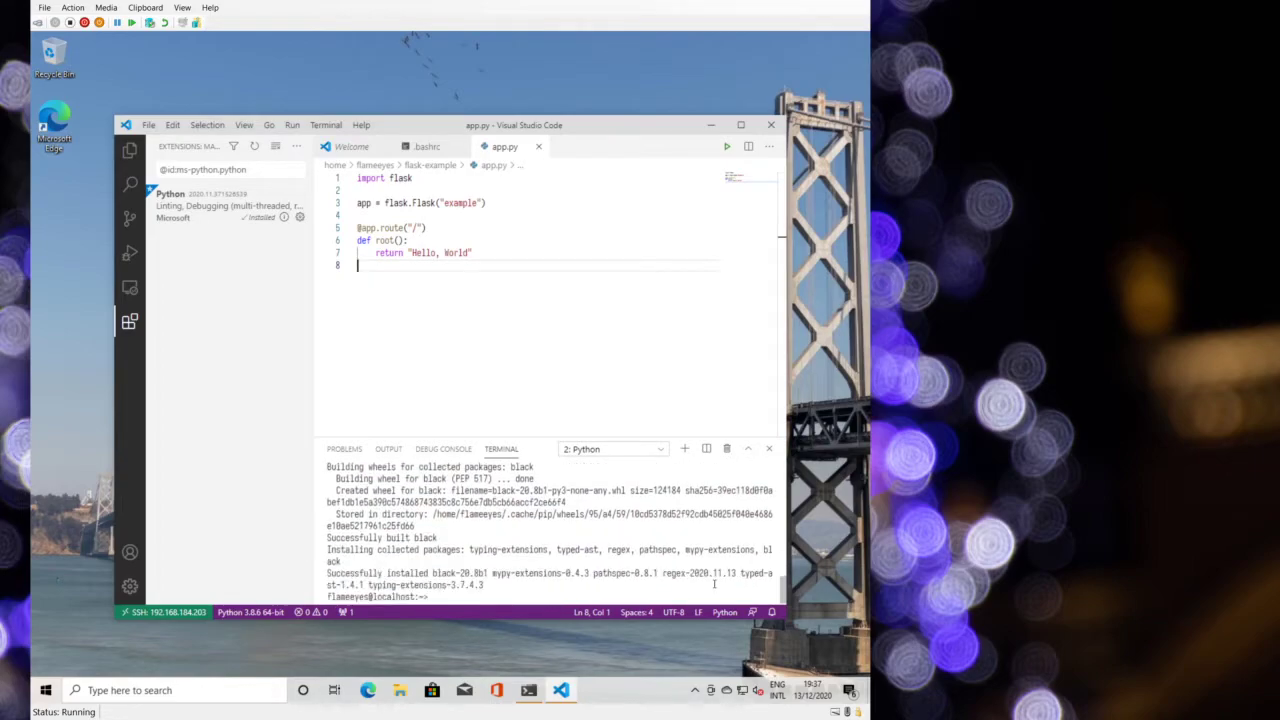
{"action": "key", "text": "shift+alt+f"}
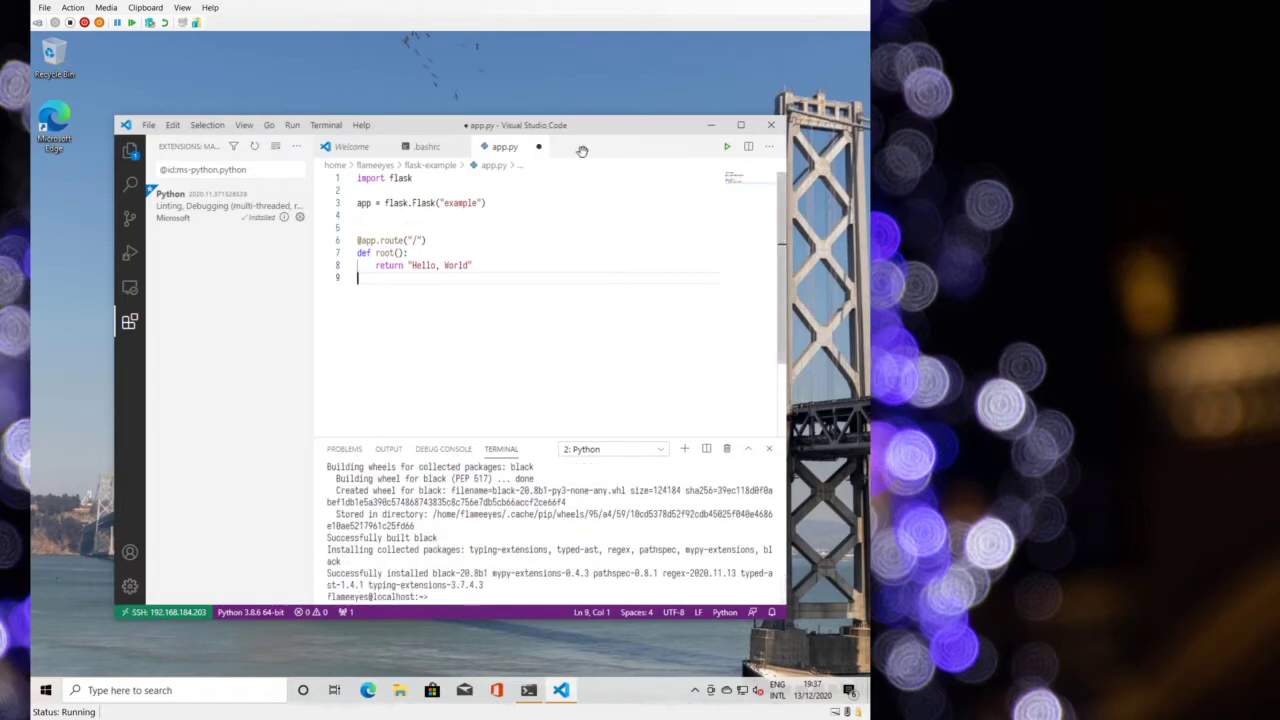
{"action": "key", "text": "ctrl+s"}
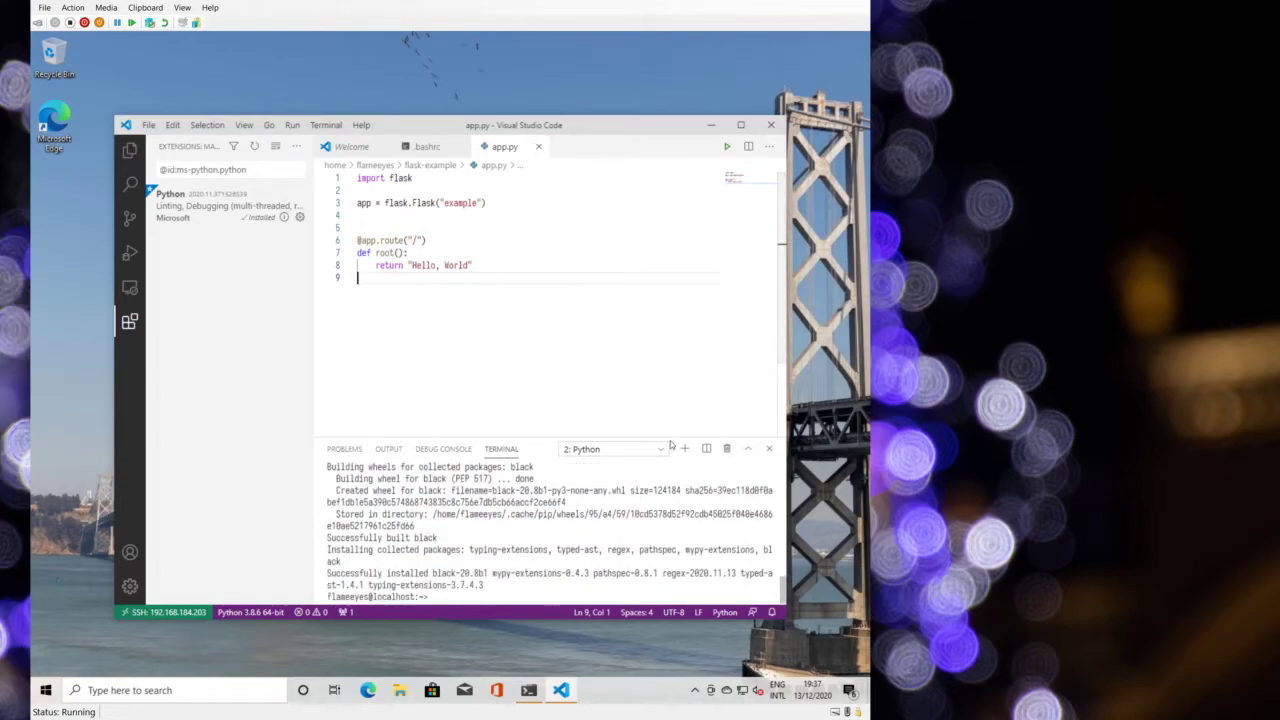
{"action": "left_click", "coordinate": [625, 449]}
{"action": "left_click", "coordinate": [578, 464]}
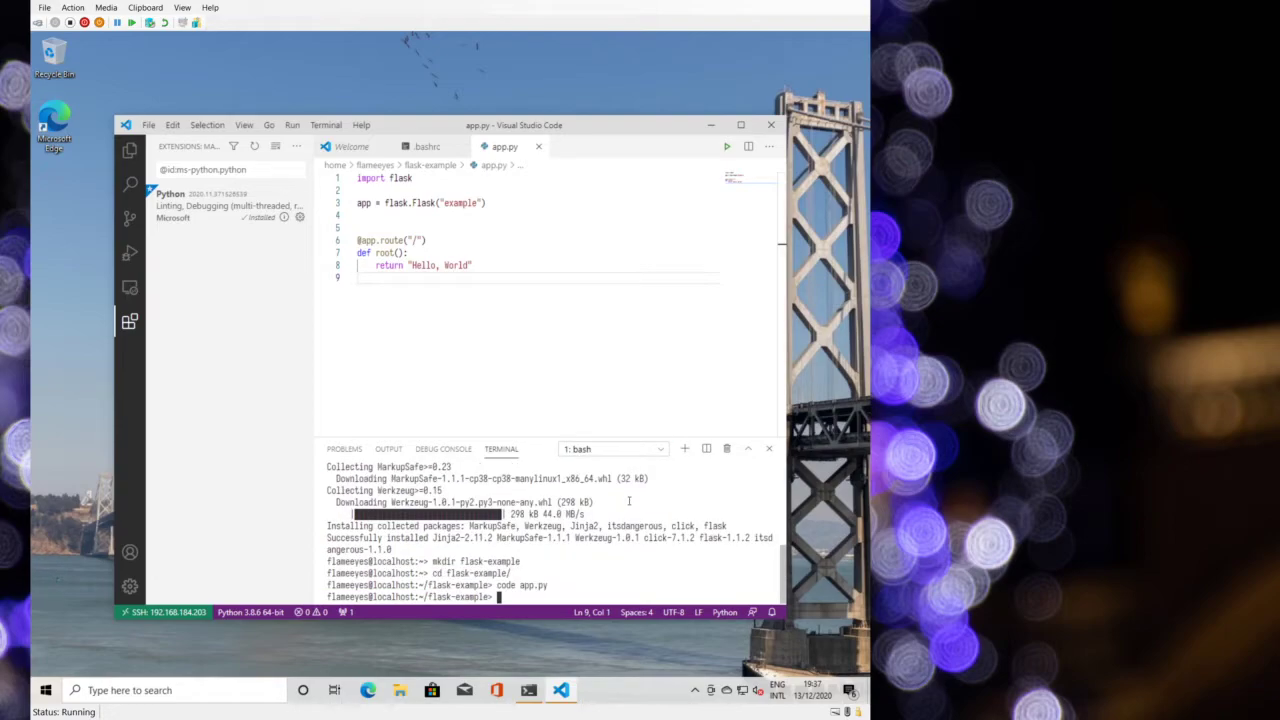
- Show the flask help, then start the development server with 'flask run' on 127.0.0.1:5000
{"action": "type", "text": "flask"}
{"action": "key", "text": "Return"}
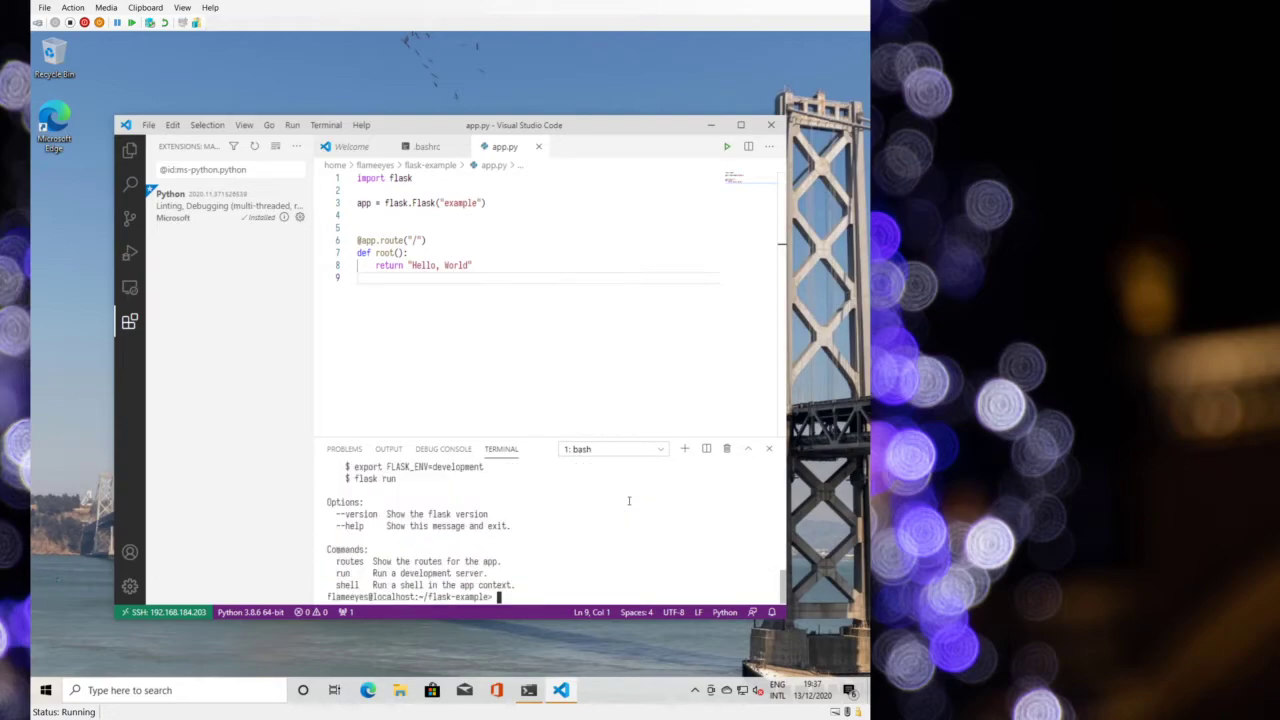
{"action": "type", "text": "flask run"}
{"action": "key", "text": "Return"}
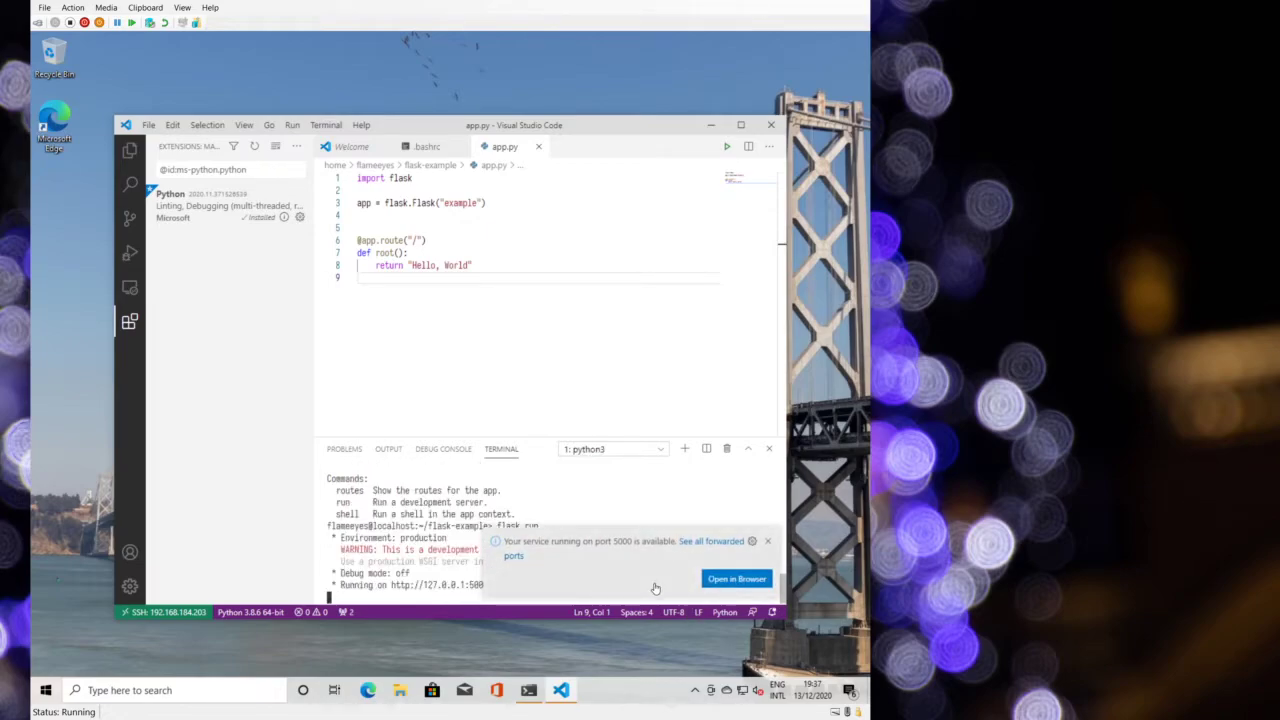
- Check the 'Hello, World' page at 127.0.0.1:5000 in Edge, then close the browser
{"action": "left_click", "coordinate": [725, 580]}
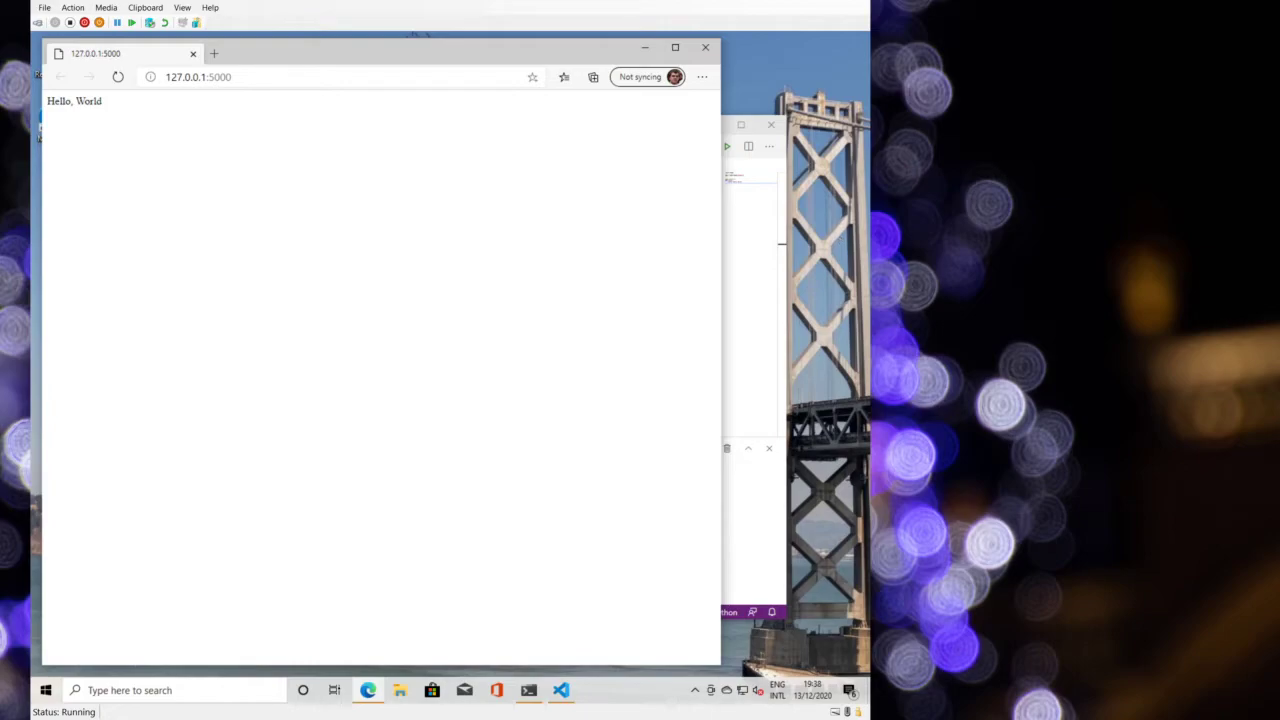
{"action": "left_click", "coordinate": [705, 47]}
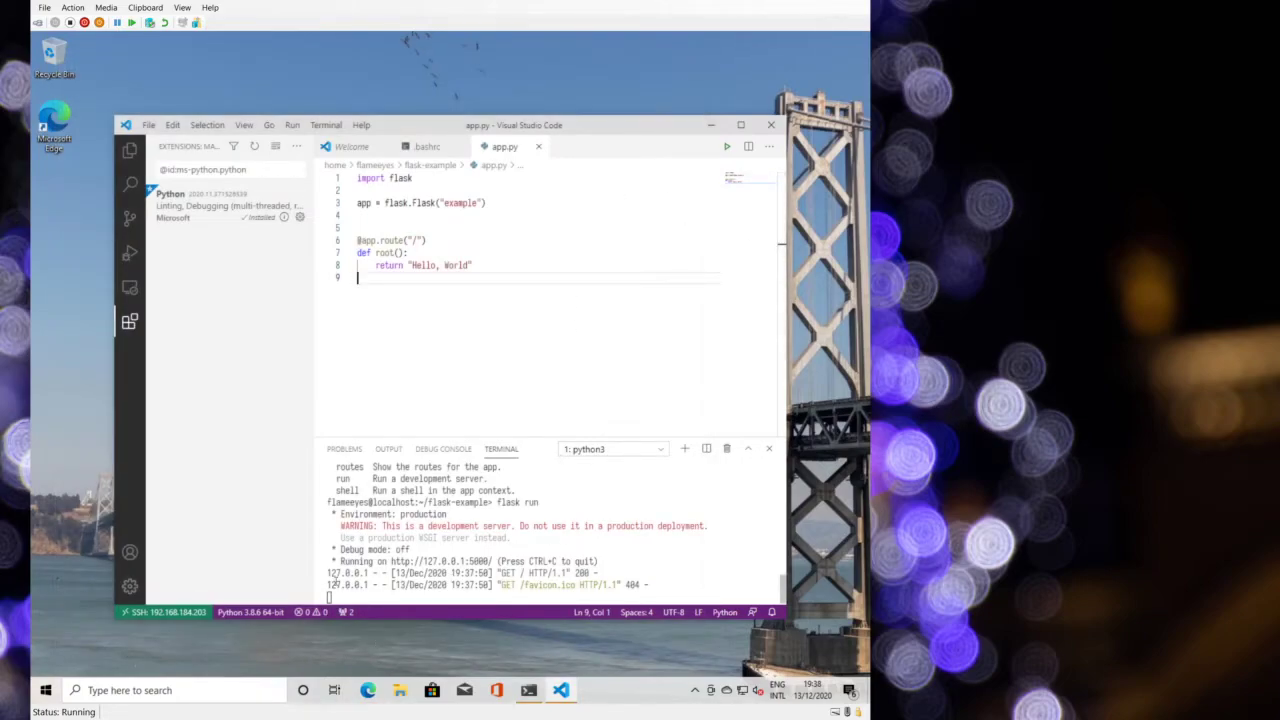
{"action": "double_click", "coordinate": [348, 573]}
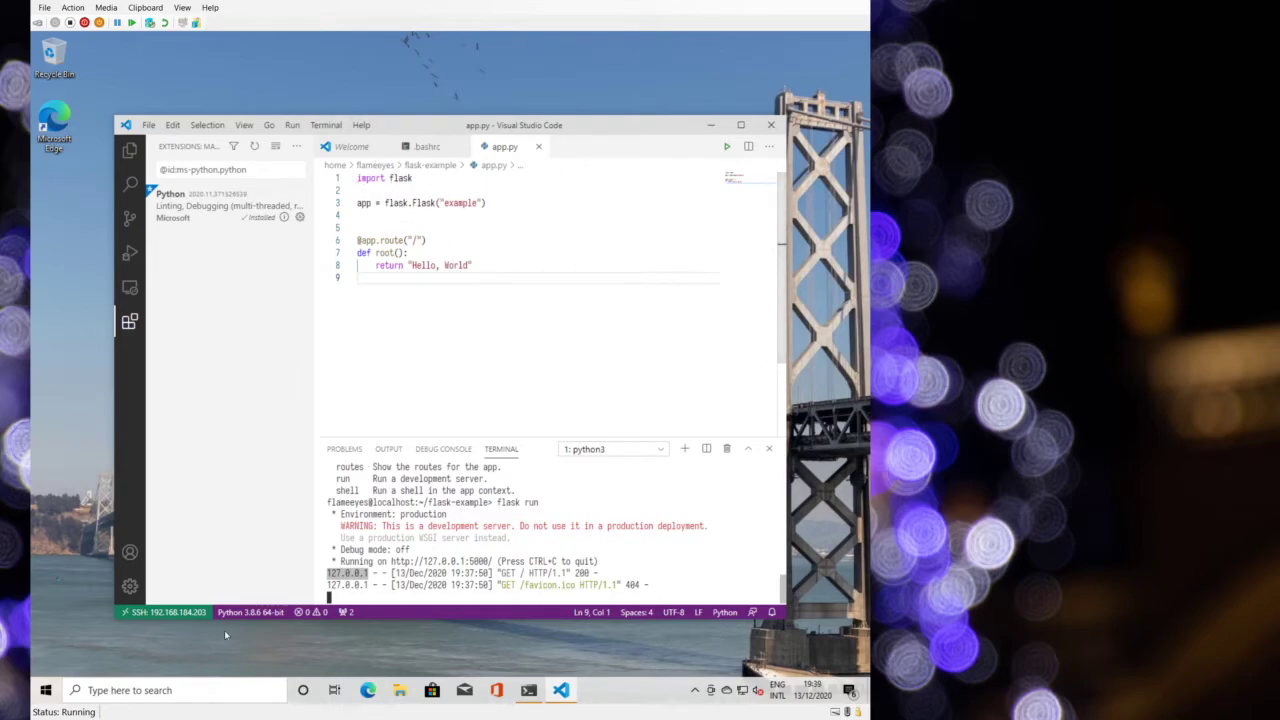
- Close the SSH connection and open a WSL window, allowing node through the firewall and dismissing the WSL 1 notice
{"action": "left_click", "coordinate": [140, 614]}
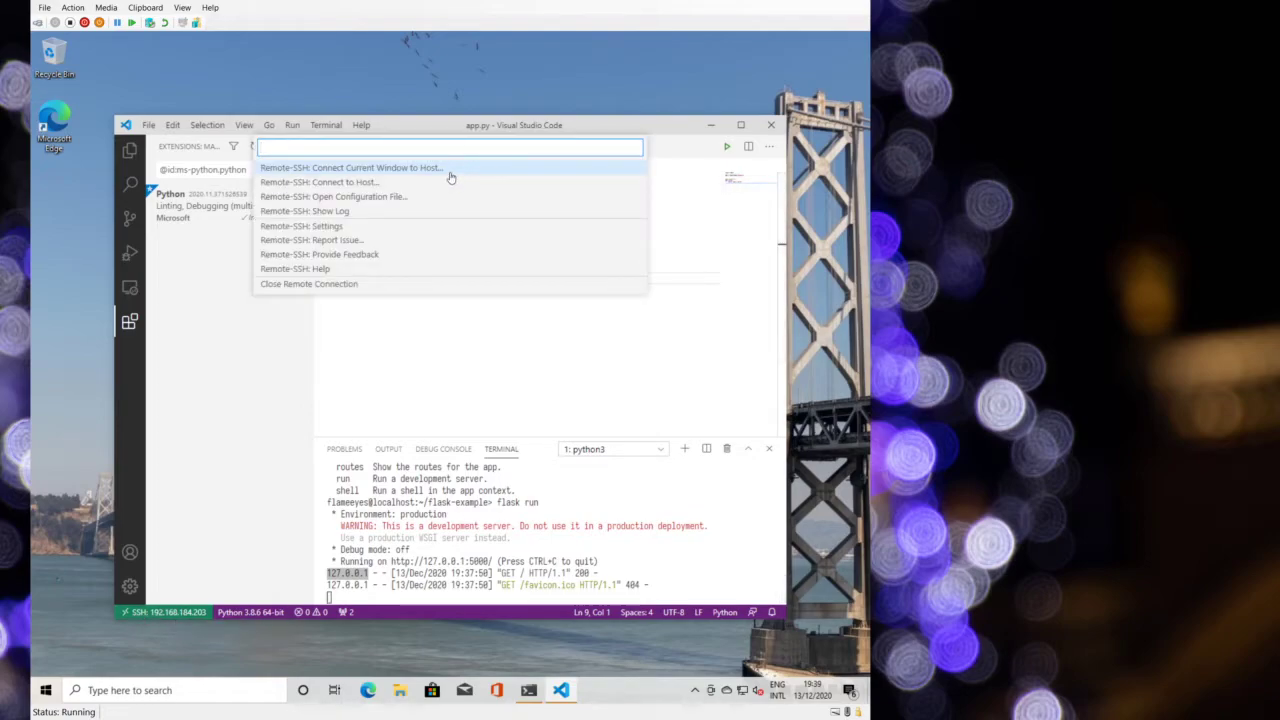
{"action": "left_click", "coordinate": [343, 284]}
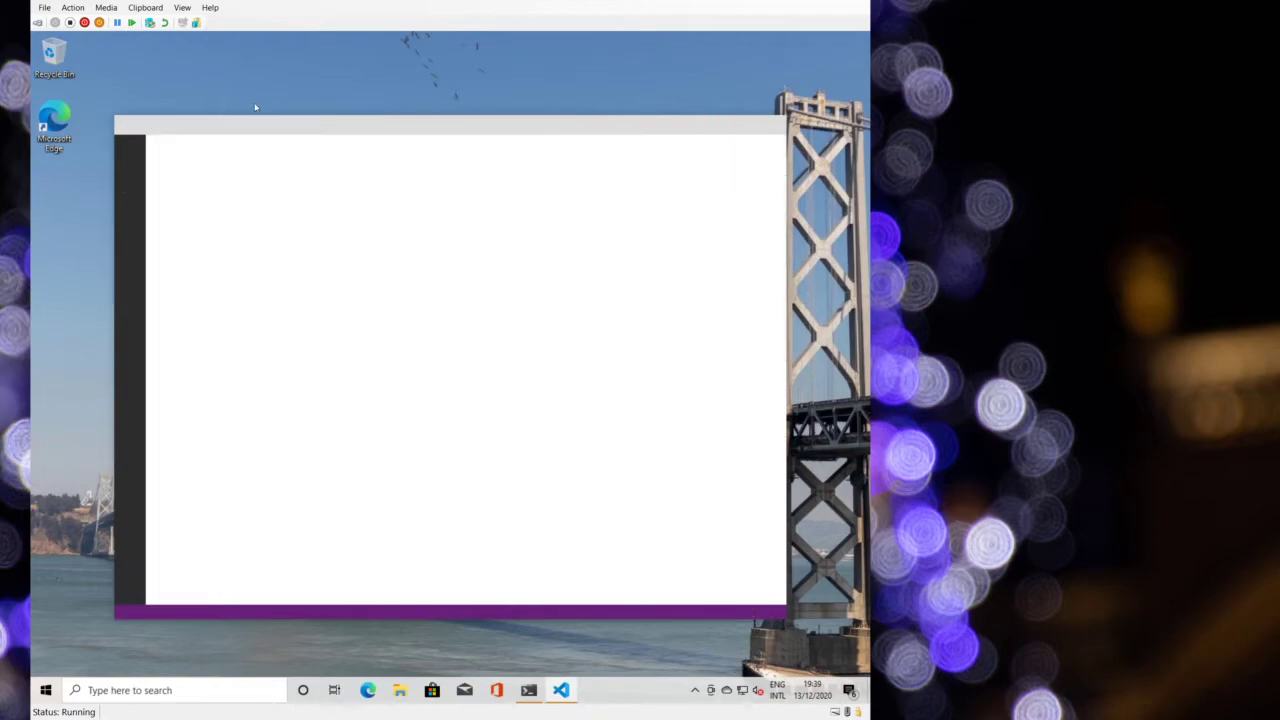
{"action": "left_click", "coordinate": [125, 612]}
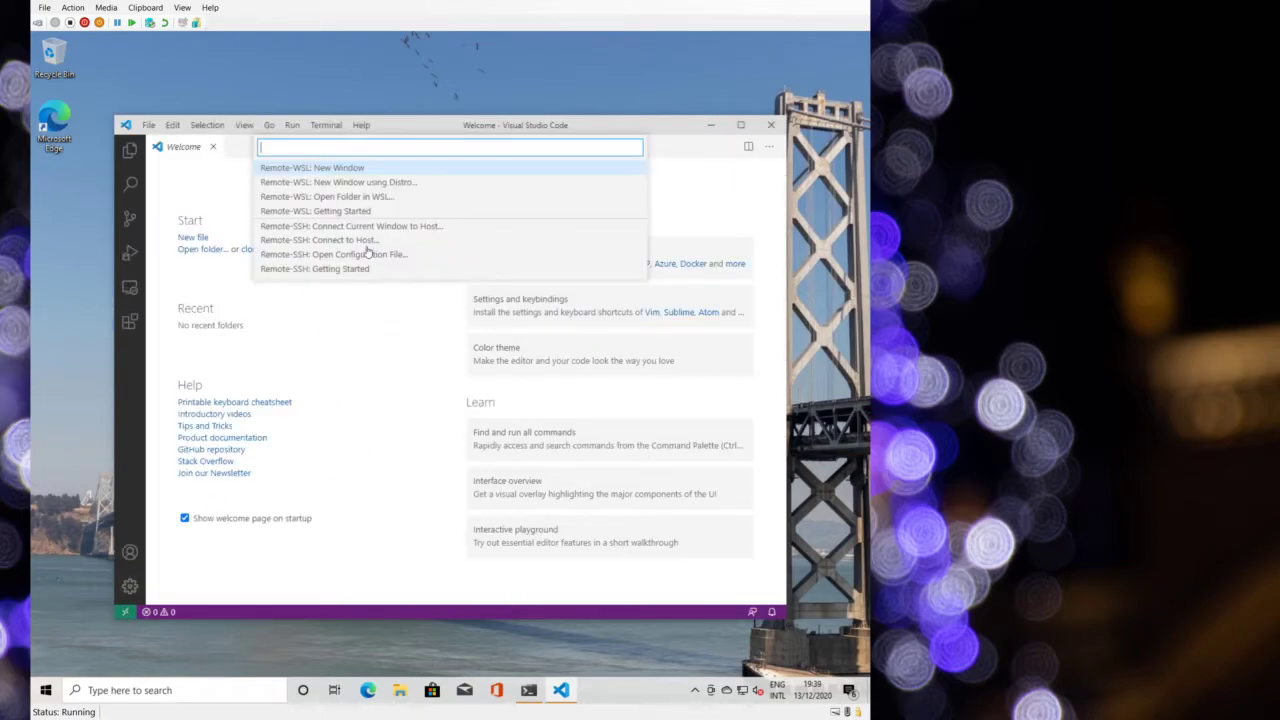
{"action": "left_click", "coordinate": [364, 168]}
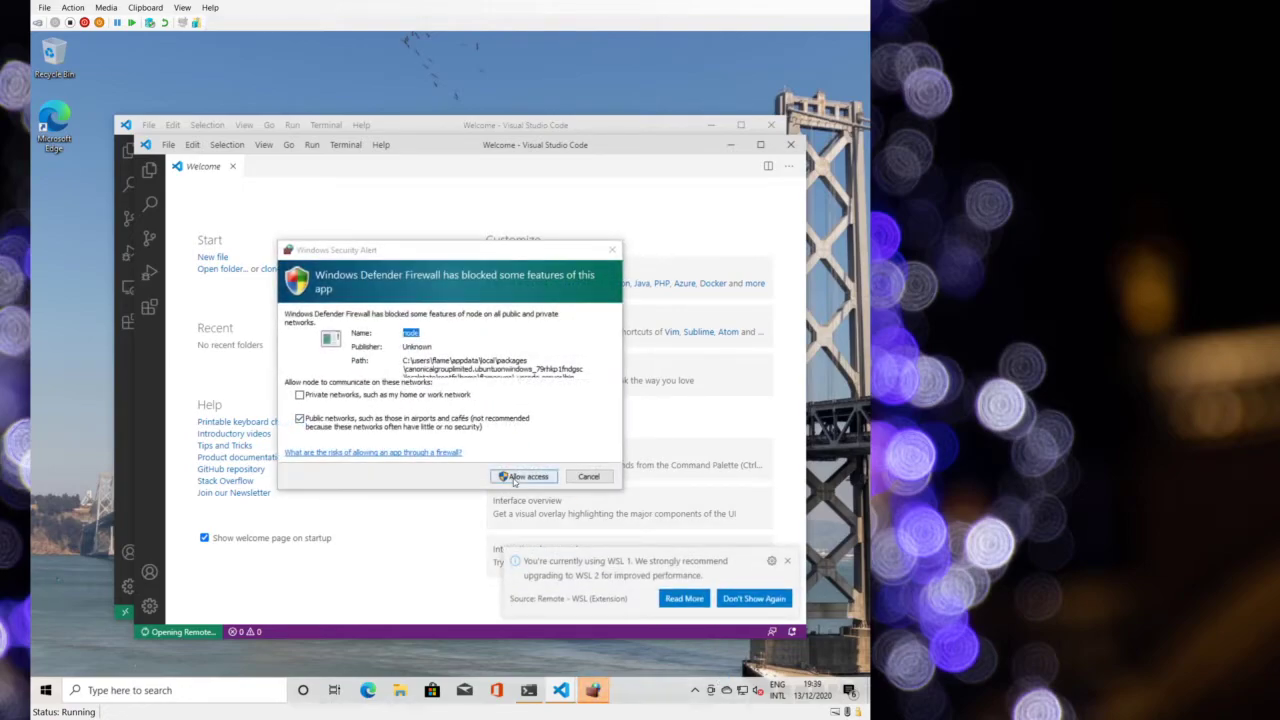
{"action": "left_click", "coordinate": [548, 476]}
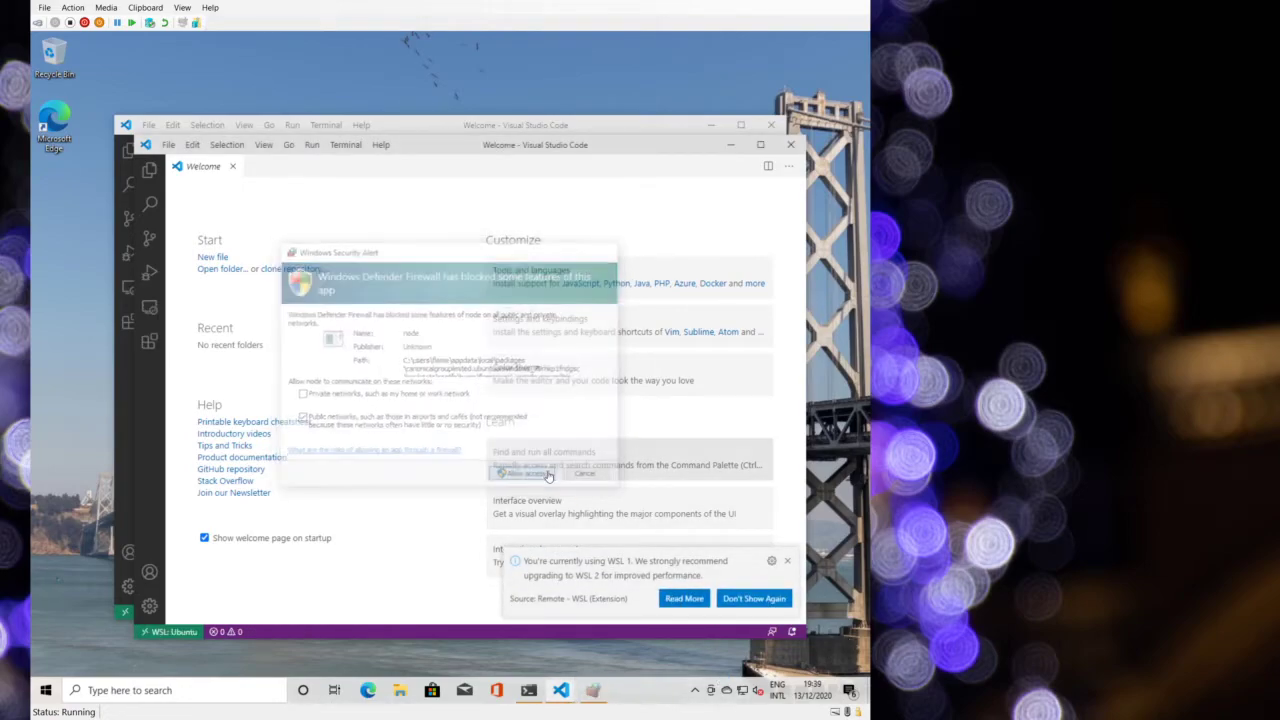
{"action": "left_click", "coordinate": [756, 598]}
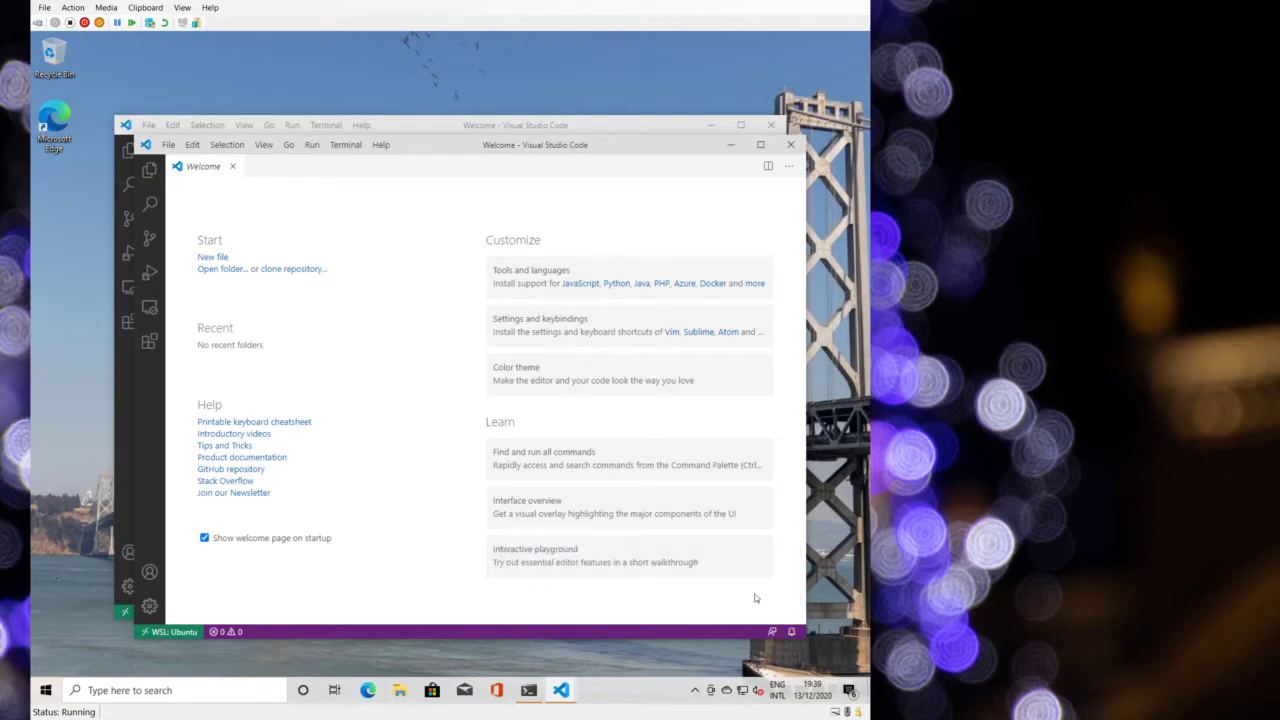
- In a new bash terminal, run 'sudo apt install git gcc', entering the sudo password and confirming with y
{"action": "left_click", "coordinate": [345, 144]}
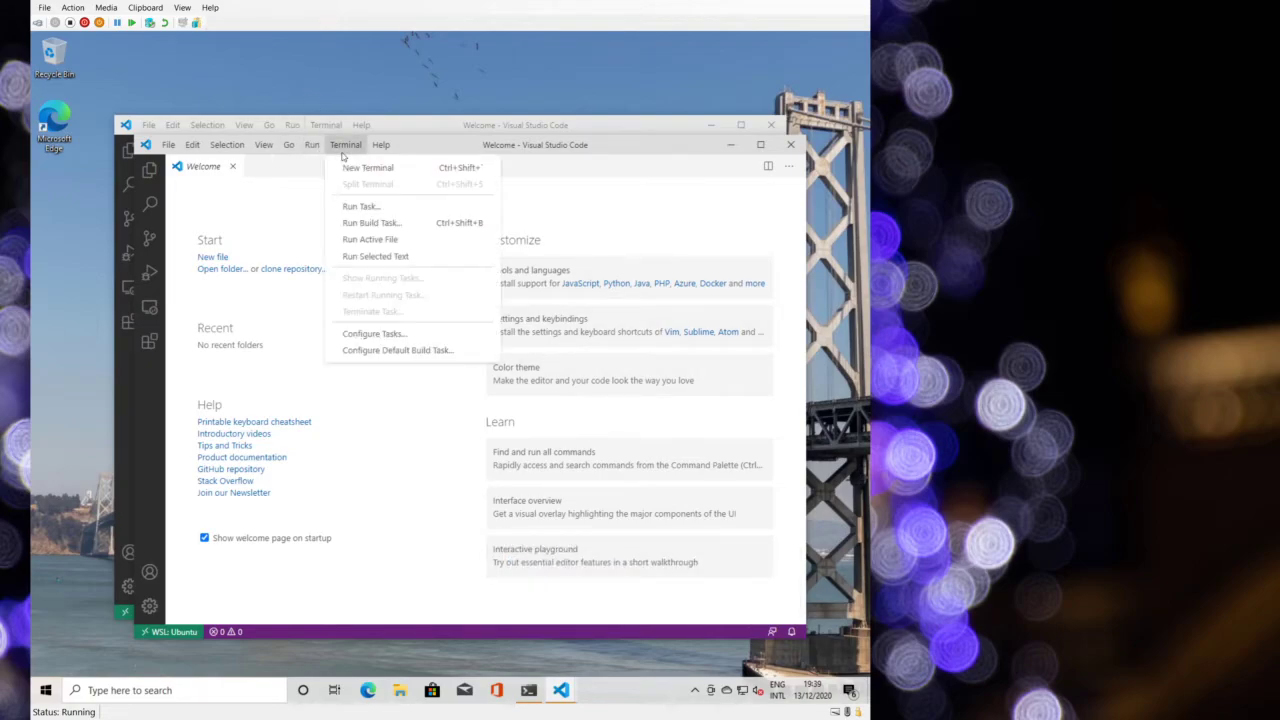
{"action": "left_click", "coordinate": [349, 170]}
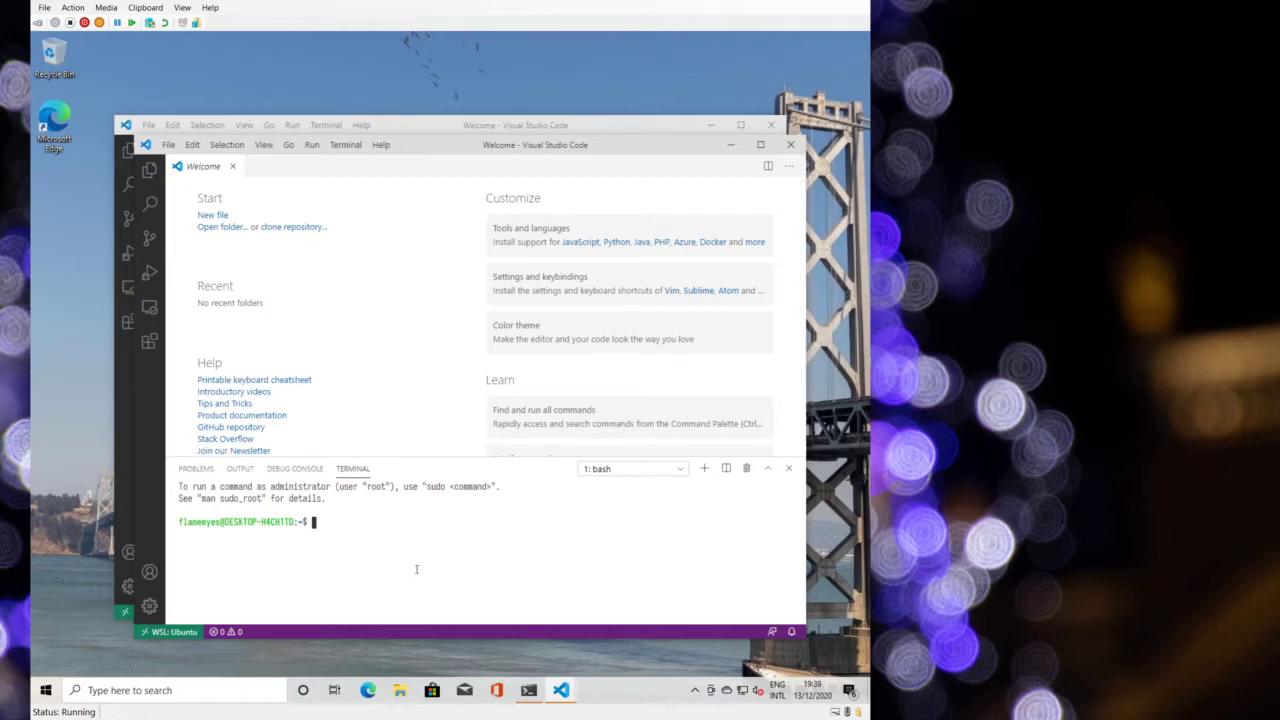
{"action": "type", "text": "sudo apt install git gcc"}
{"action": "key", "text": "Return"}
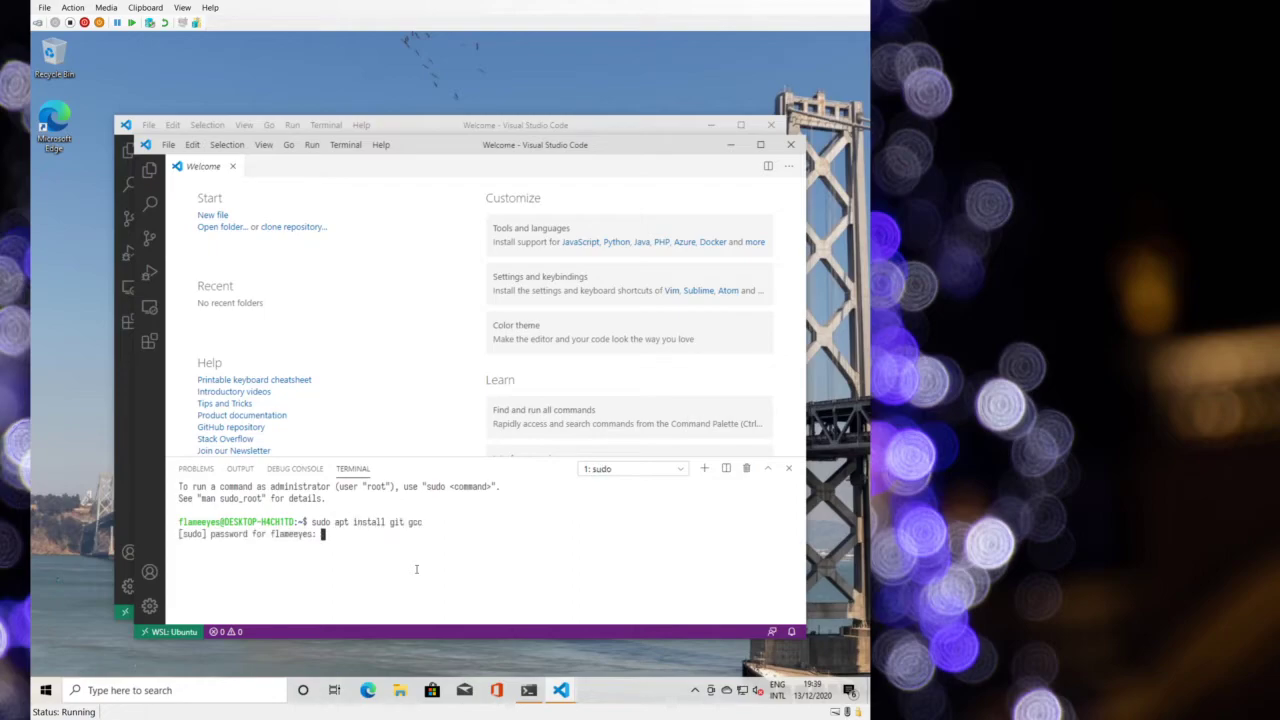
{"action": "key", "text": "Return"}
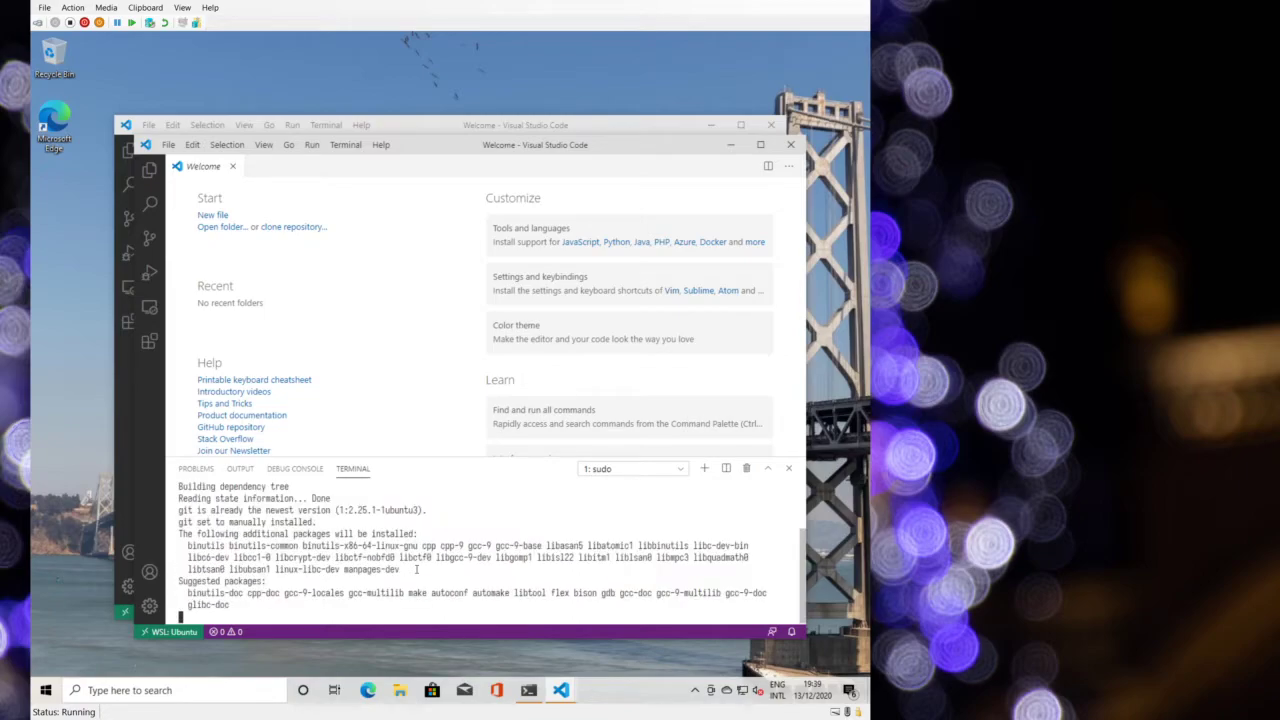
{"action": "type", "text": "y"}
{"action": "key", "text": "Return"}
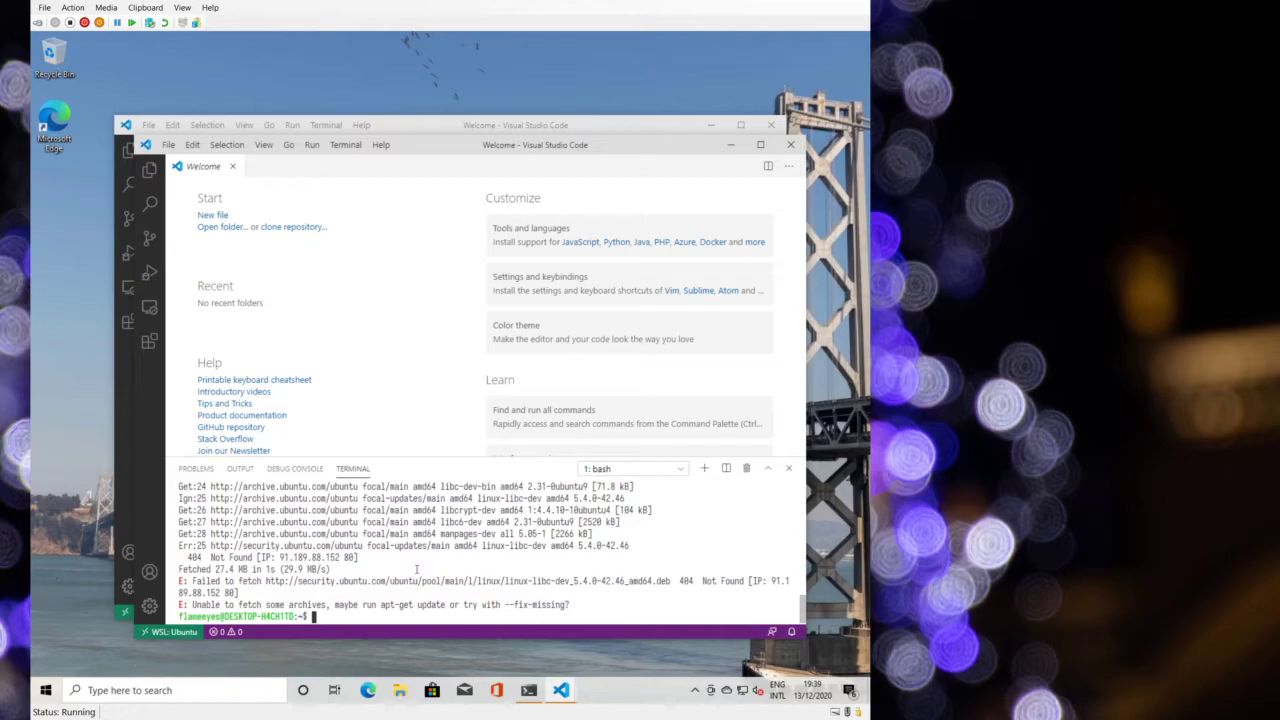
- Run 'sudo apt update', then rerun 'sudo apt install git gcc' and confirm the packages
{"action": "type", "text": "sudo apt update"}
{"action": "key", "text": "Return"}
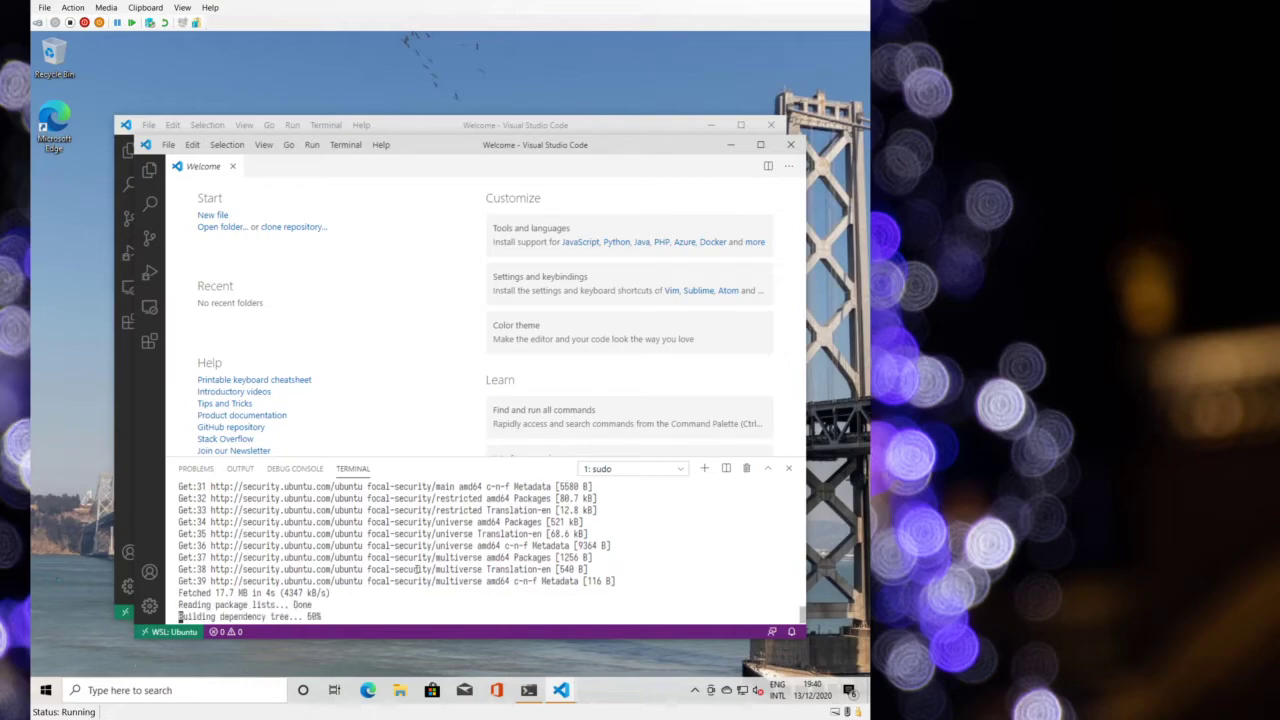
{"action": "type", "text": "sudo apt install git gcc"}
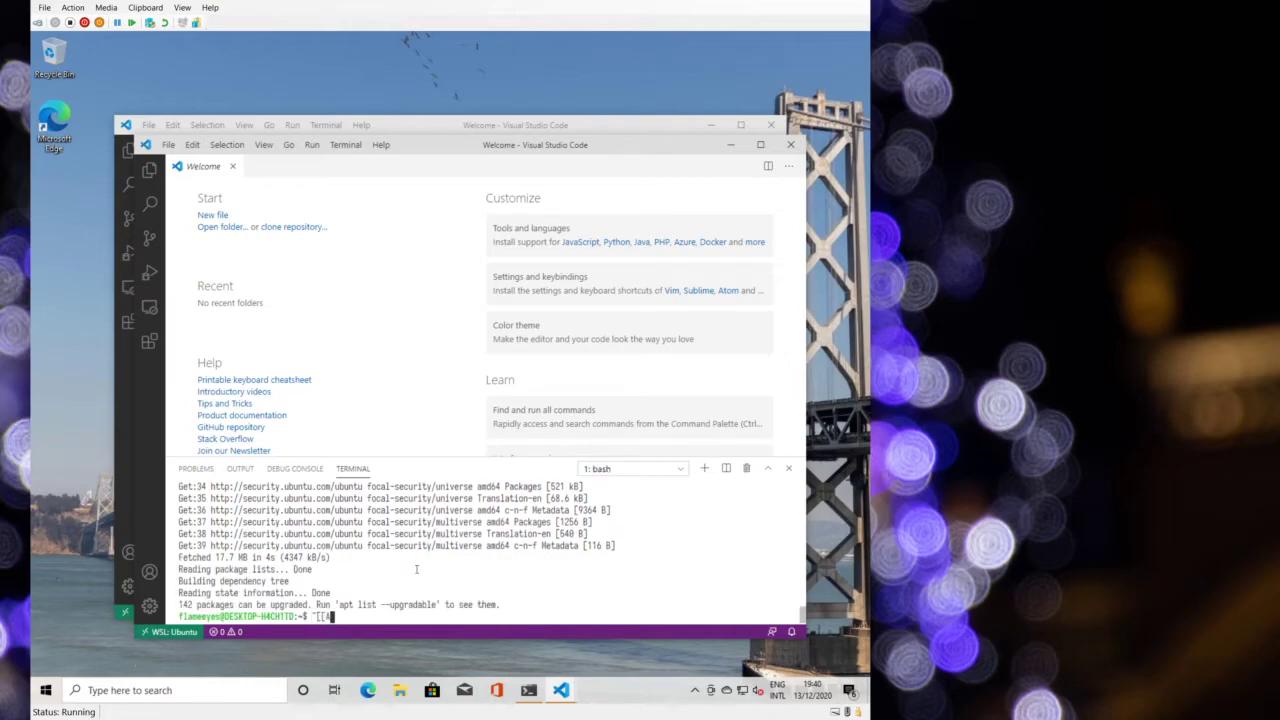
{"action": "key", "text": "Return"}
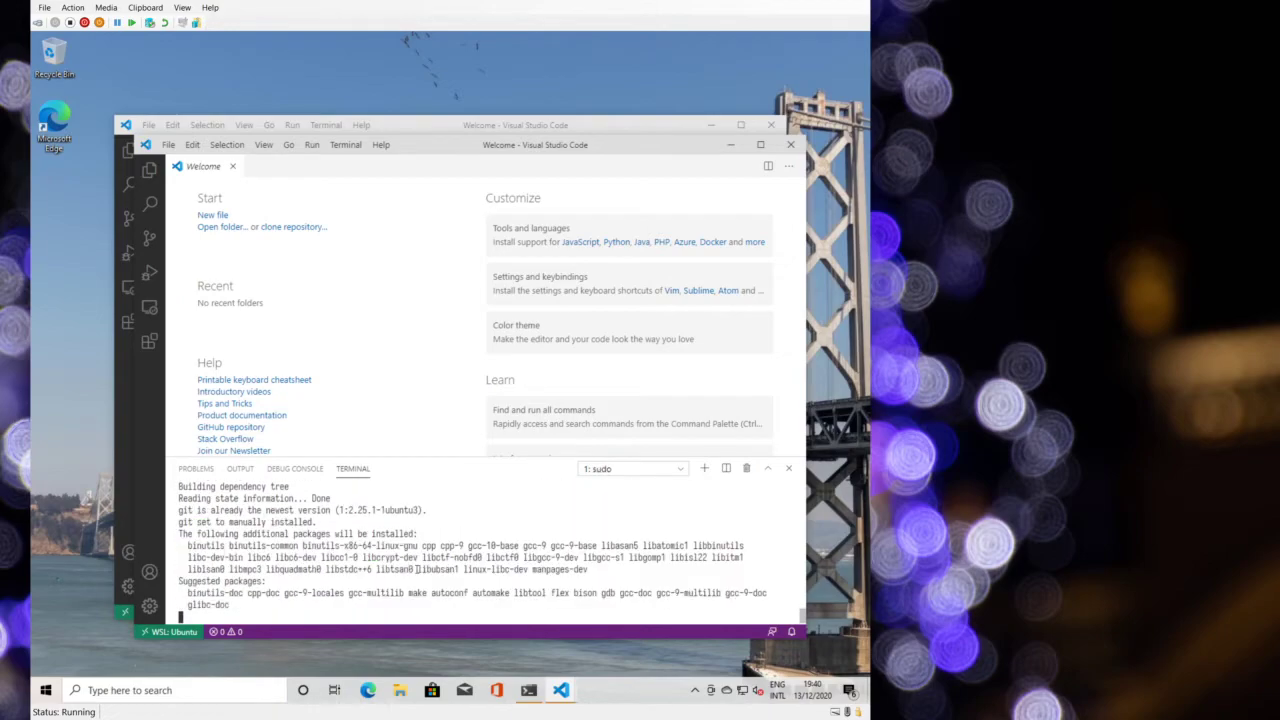
{"action": "key", "text": "Return"}
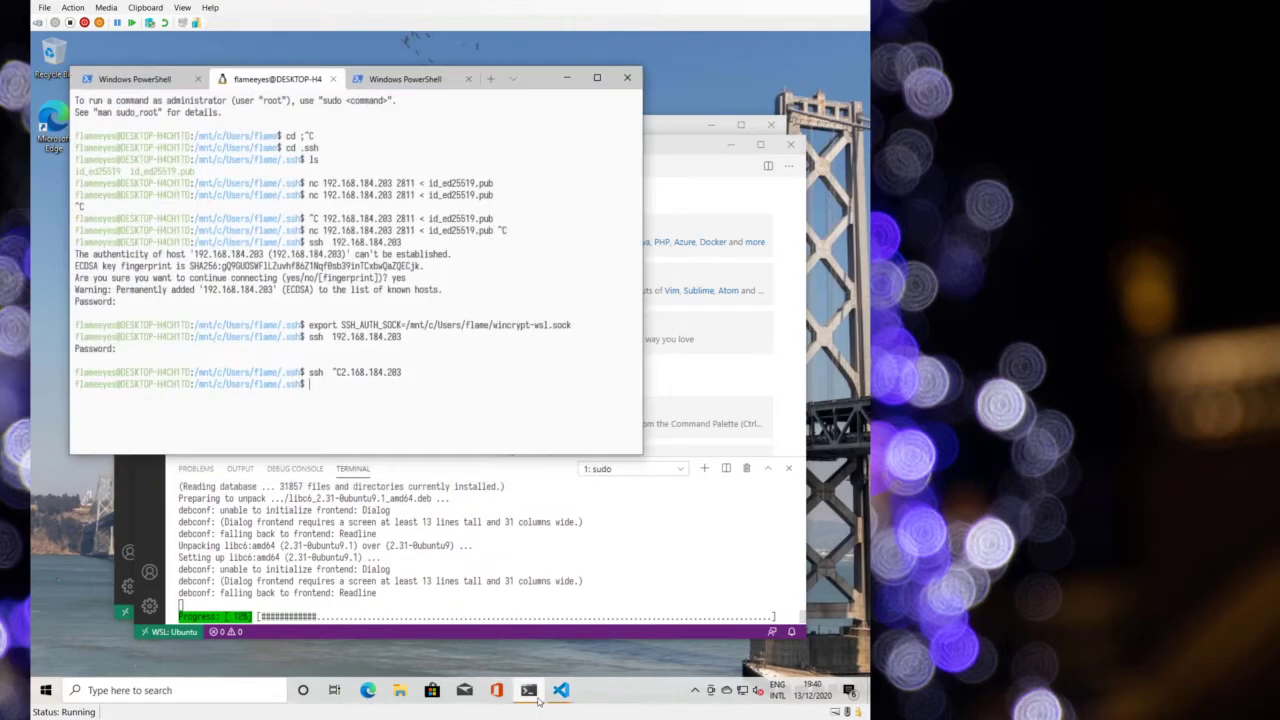
- In Windows Terminal, go to the home directory and list running processes with 'ps ax'
{"action": "key", "text": "alt+Tab"}
{"action": "type", "text": "cd"}
{"action": "key", "text": "Return"}
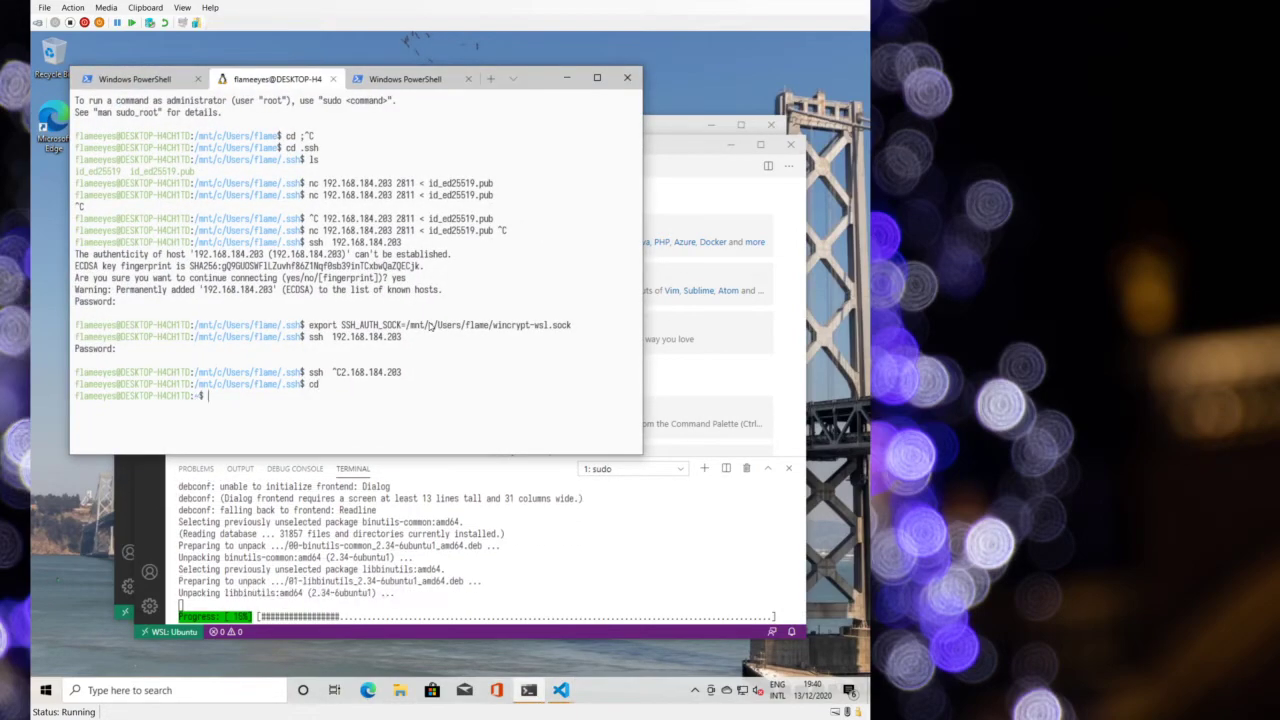
{"action": "type", "text": "ps ax"}
{"action": "key", "text": "Return"}
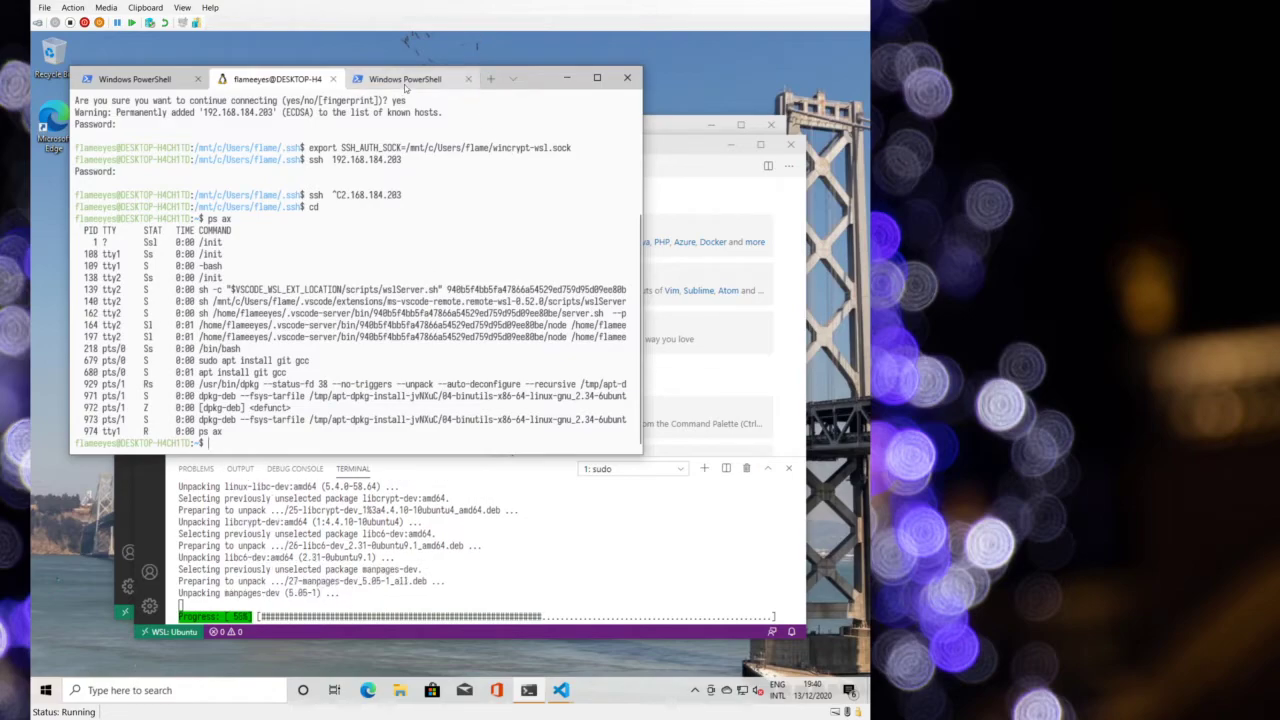
- Close the first PowerShell tab and bring VS Code back to the front
{"action": "left_click", "coordinate": [160, 75]}
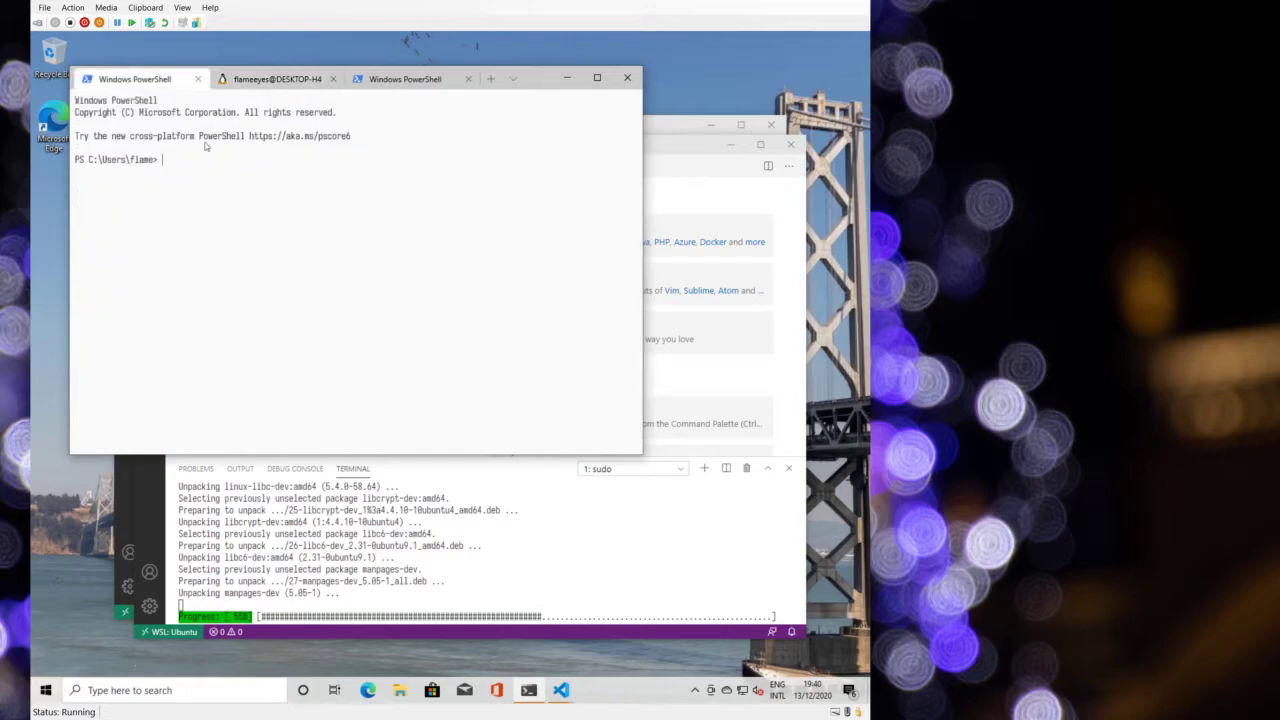
{"action": "left_click", "coordinate": [198, 79]}
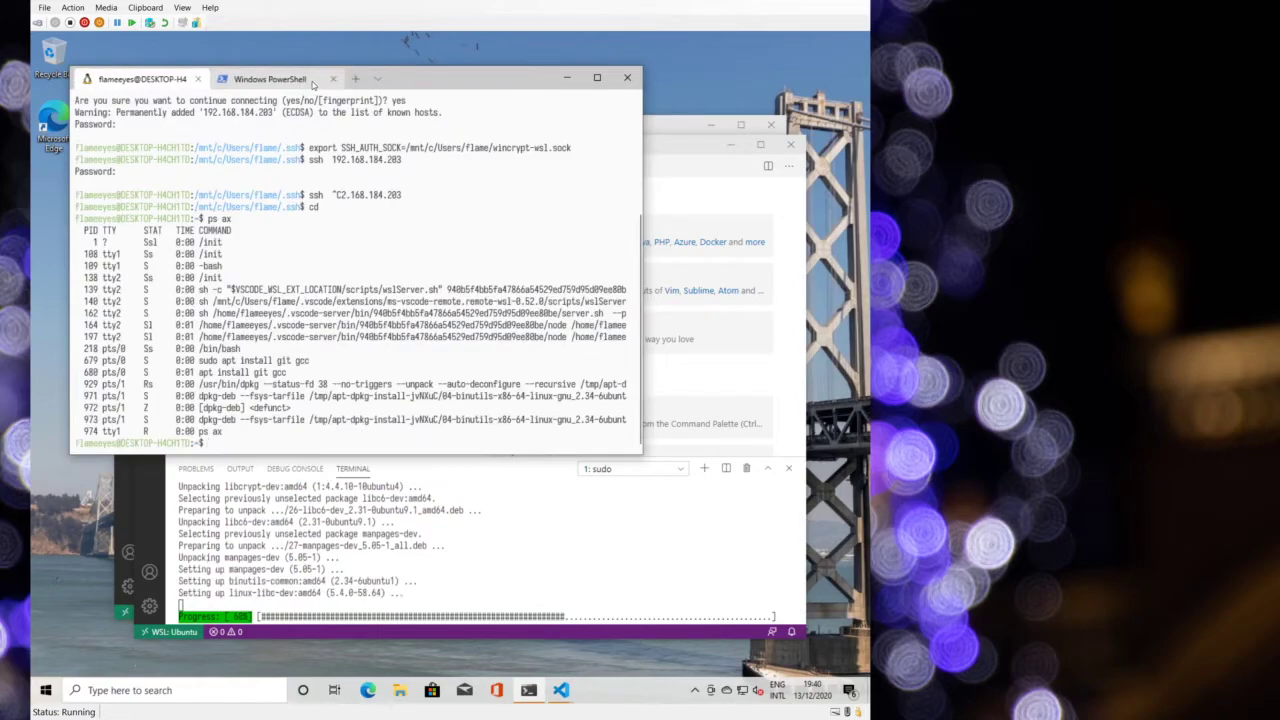
{"action": "left_click", "coordinate": [292, 79]}
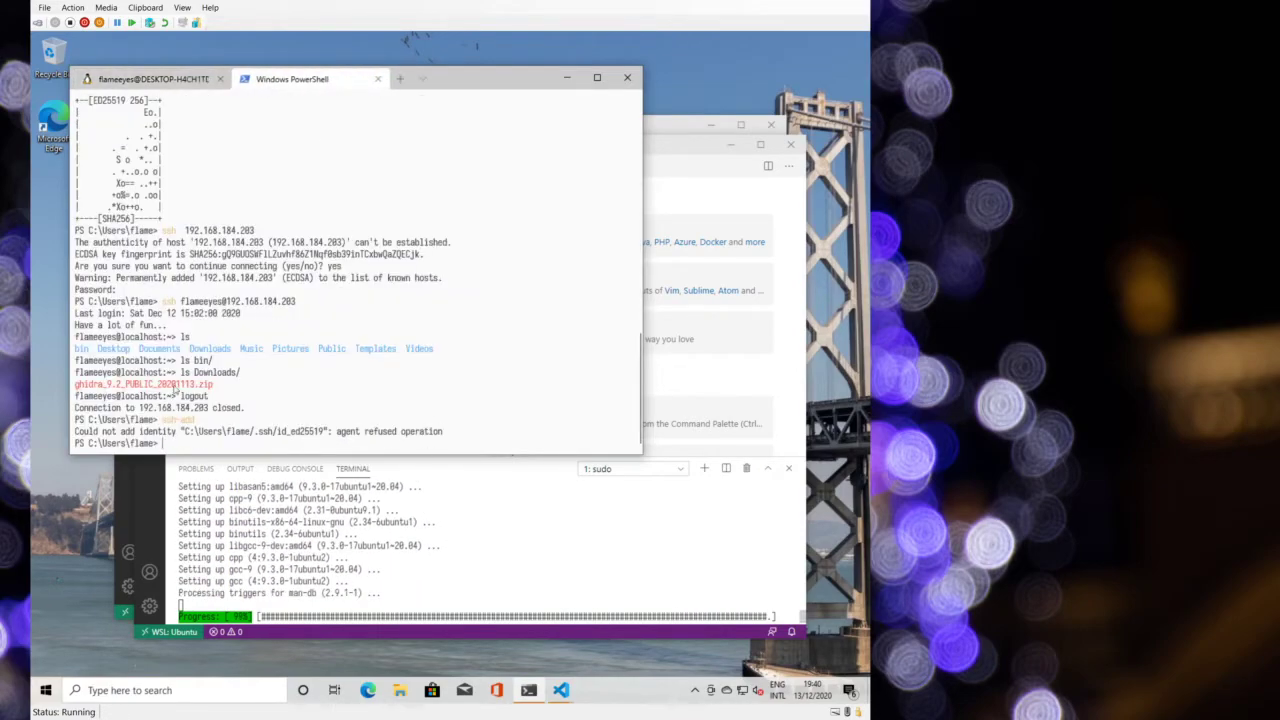
{"action": "left_click", "coordinate": [480, 583]}
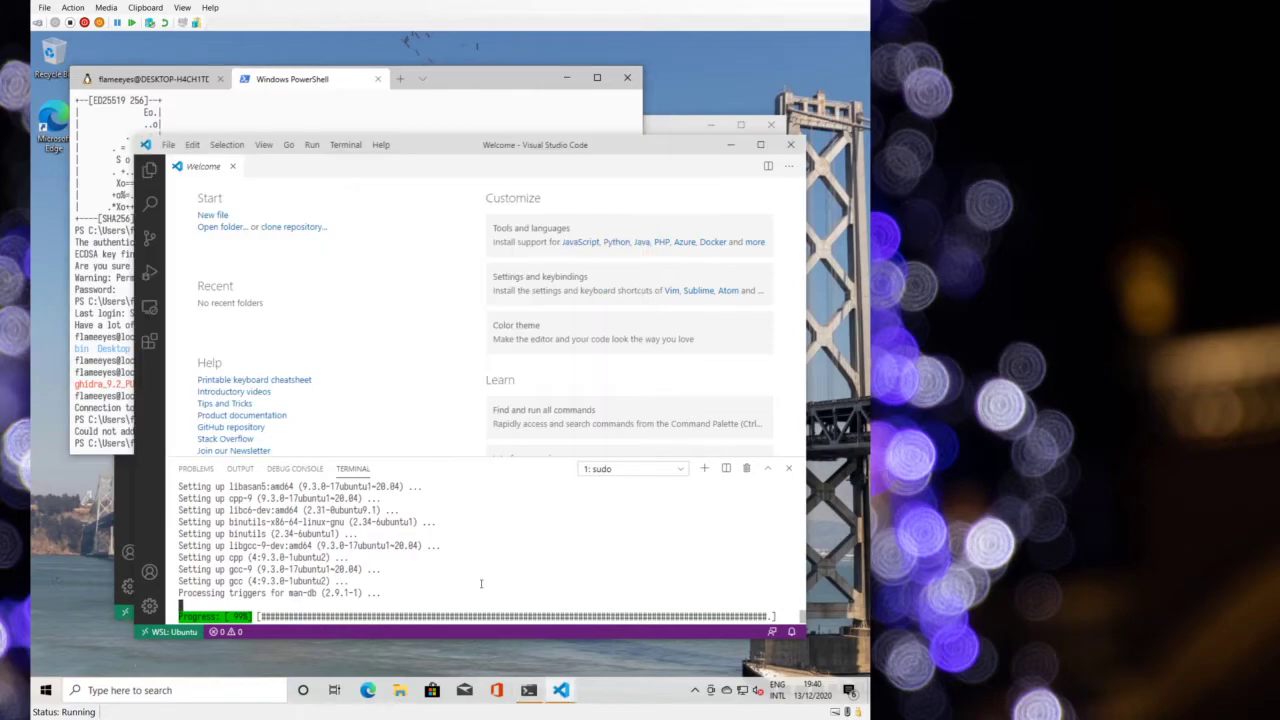